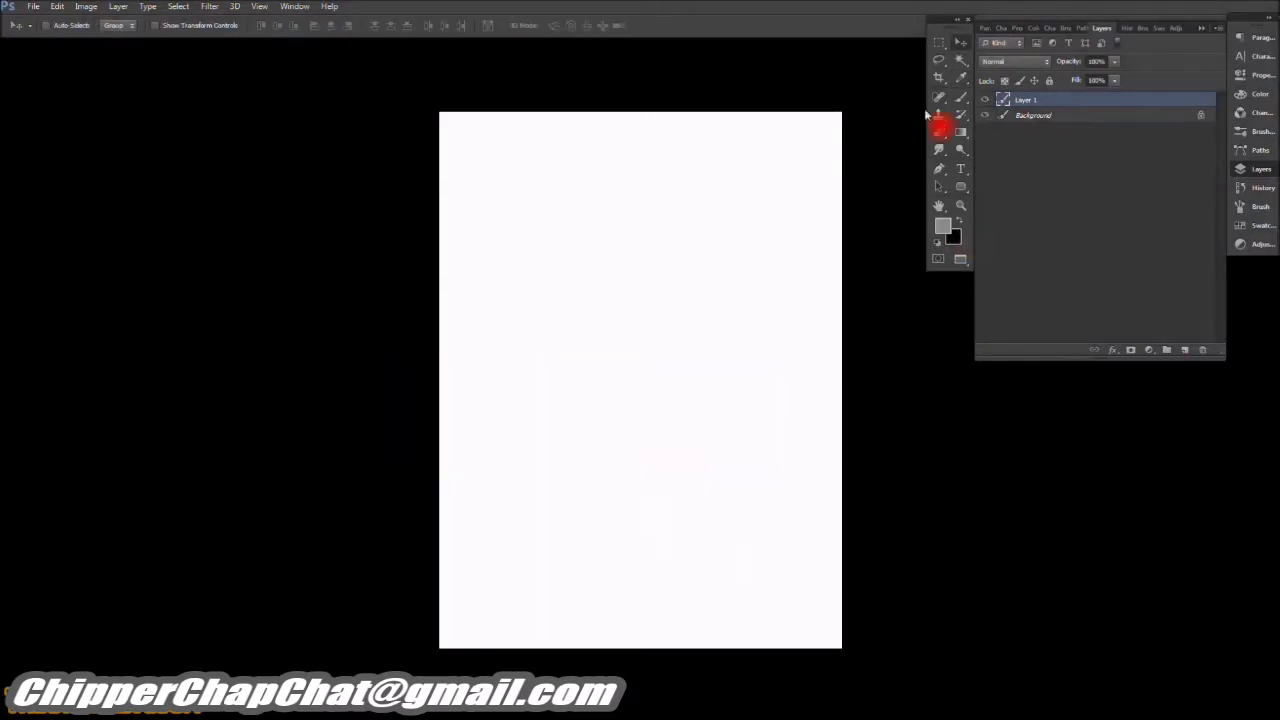
# Step: Sketch a raised hand with extended index finger and thumb in light grey near the canvas's lower-right corner, using 50% brush opacity
pyautogui.click(960, 97)
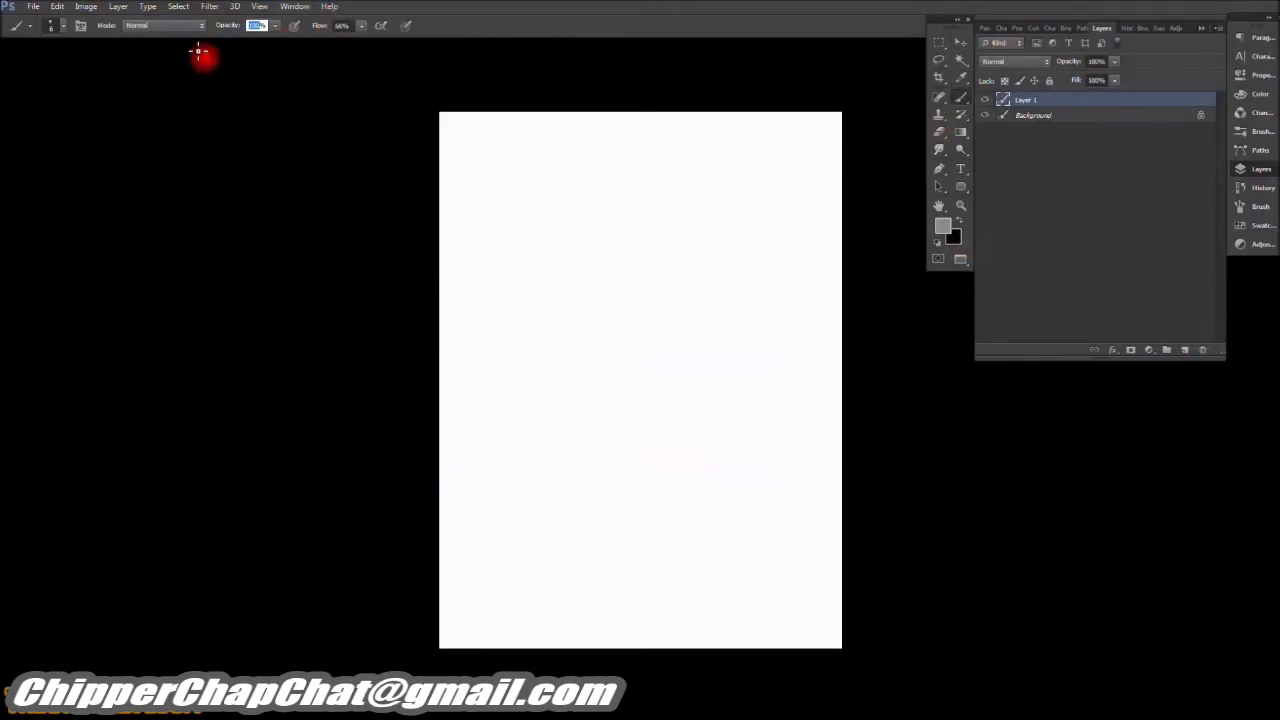
pyautogui.write('50')
pyautogui.press('Return')
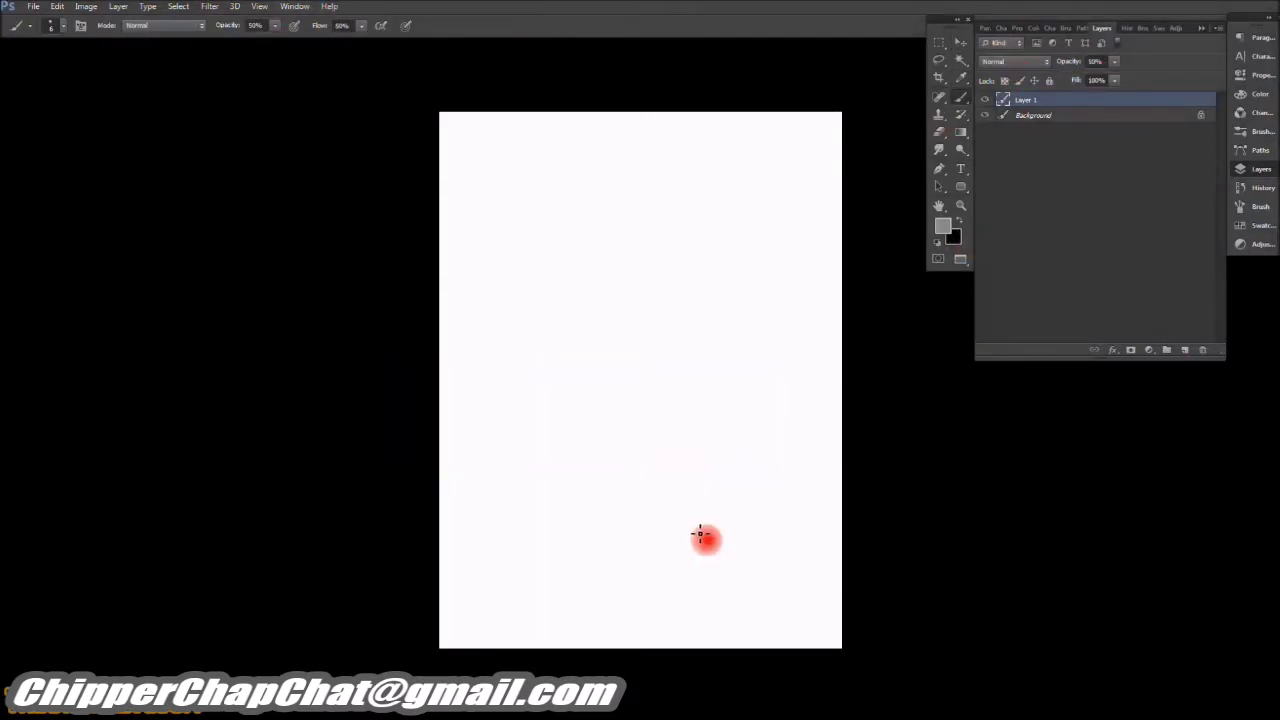
pyautogui.moveTo(706, 545)
pyautogui.mouseDown()
pyautogui.moveTo(748, 520)
pyautogui.moveTo(726, 551)
pyautogui.moveTo(731, 449)
pyautogui.moveTo(734, 595)
pyautogui.moveTo(774, 545)
pyautogui.moveTo(752, 557)
pyautogui.moveTo(729, 513)
pyautogui.moveTo(741, 470)
pyautogui.moveTo(750, 556)
pyautogui.moveTo(722, 614)
pyautogui.moveTo(674, 600)
pyautogui.moveTo(705, 568)
pyautogui.moveTo(634, 602)
pyautogui.moveTo(587, 645)
pyautogui.moveTo(588, 622)
pyautogui.moveTo(555, 626)
pyautogui.moveTo(677, 631)
pyautogui.moveTo(787, 609)
pyautogui.mouseUp()
pyautogui.press('e')
pyautogui.rightClick(790, 533)
pyautogui.click(693, 512)
pyautogui.press('b')
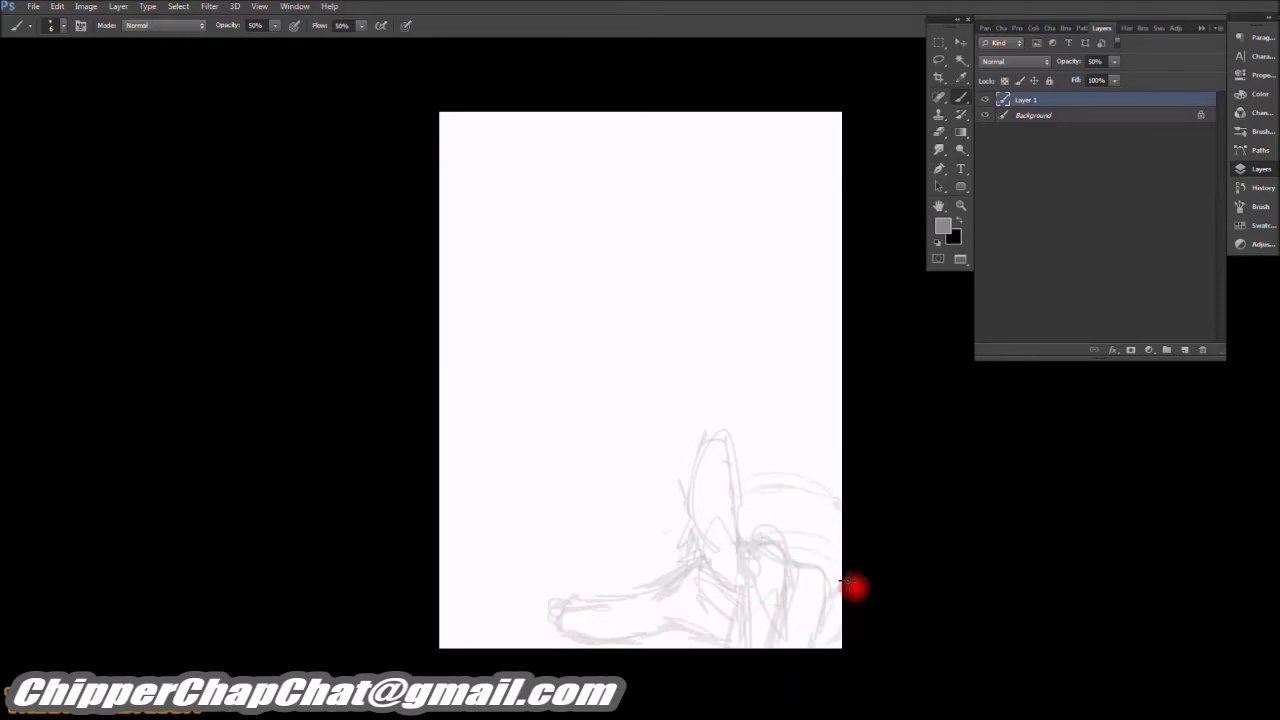
# Step: Sketch a tall egg-shaped head outline above the hand and erase its stray inner construction lines
pyautogui.moveTo(609, 393)
pyautogui.mouseDown()
pyautogui.moveTo(632, 459)
pyautogui.moveTo(637, 269)
pyautogui.moveTo(715, 427)
pyautogui.moveTo(729, 383)
pyautogui.mouseUp()
pyautogui.press('e')
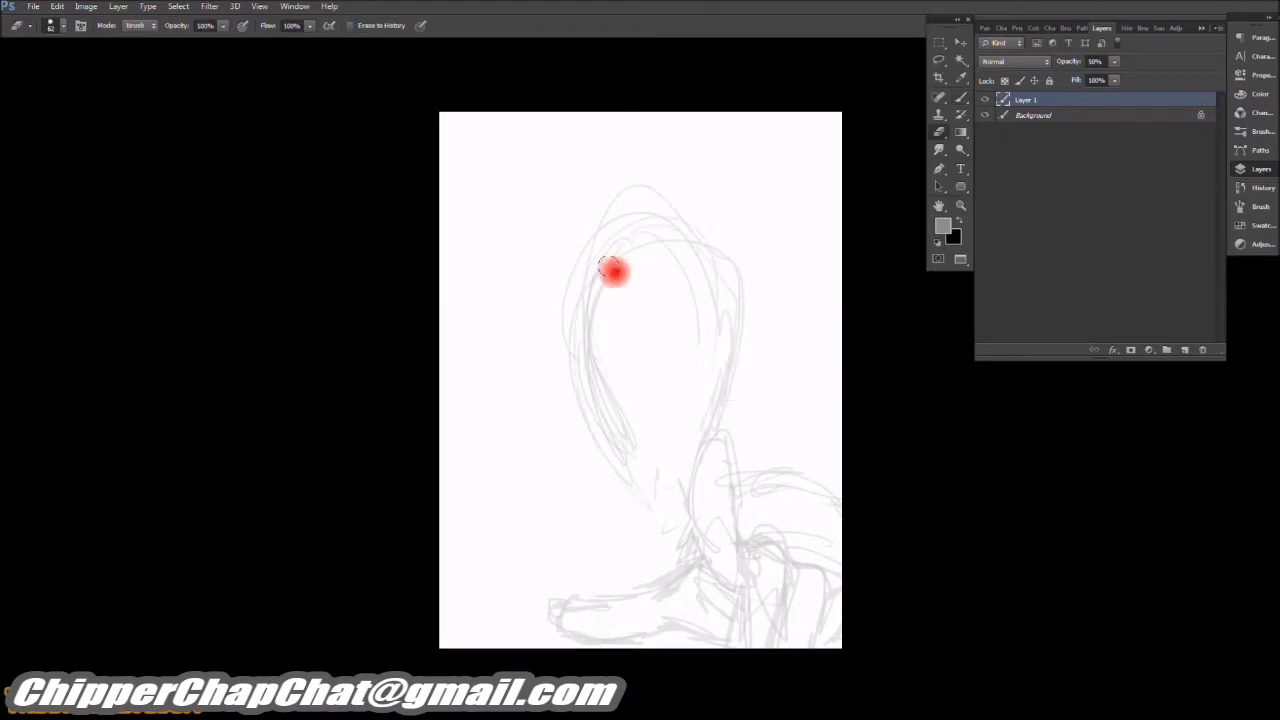
pyautogui.moveTo(703, 303); pyautogui.dragTo(686, 240)
pyautogui.moveTo(594, 349); pyautogui.dragTo(604, 440)
pyautogui.press('b')
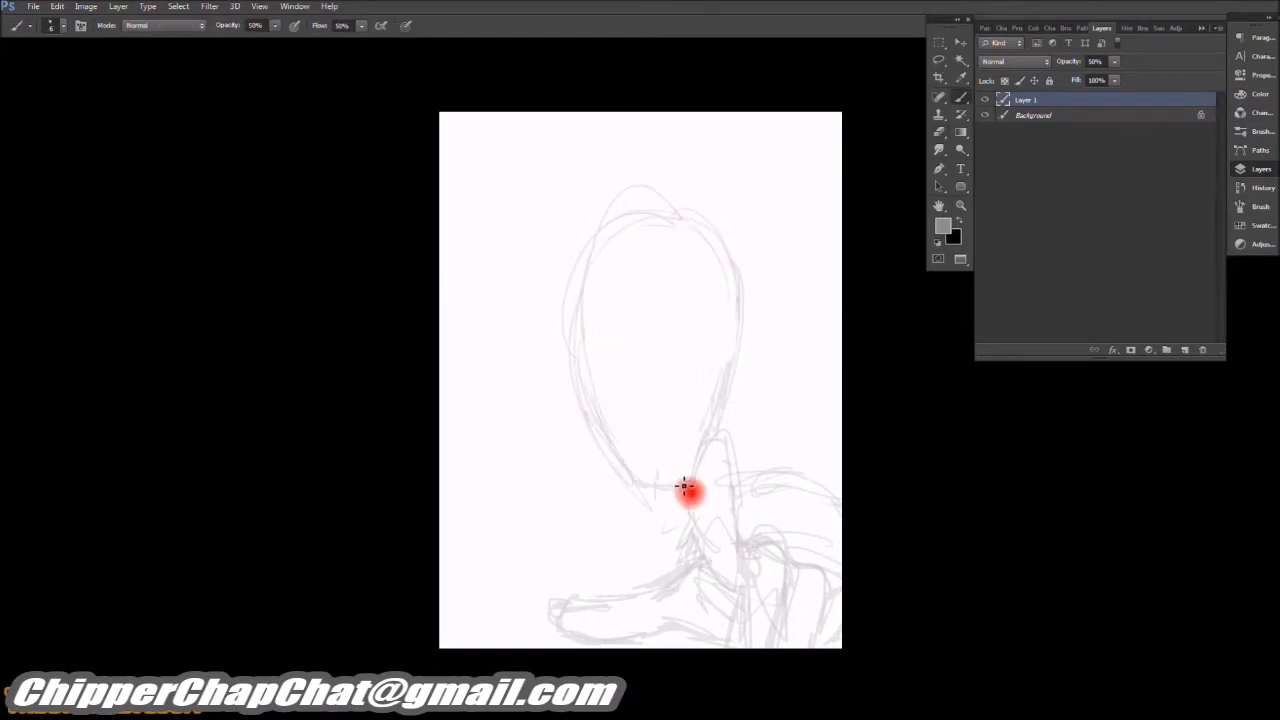
# Step: Sketch the neck, shoulder lines and a vertical face guideline, and erase stray lines around the fingertip
pyautogui.moveTo(759, 424); pyautogui.dragTo(753, 472)
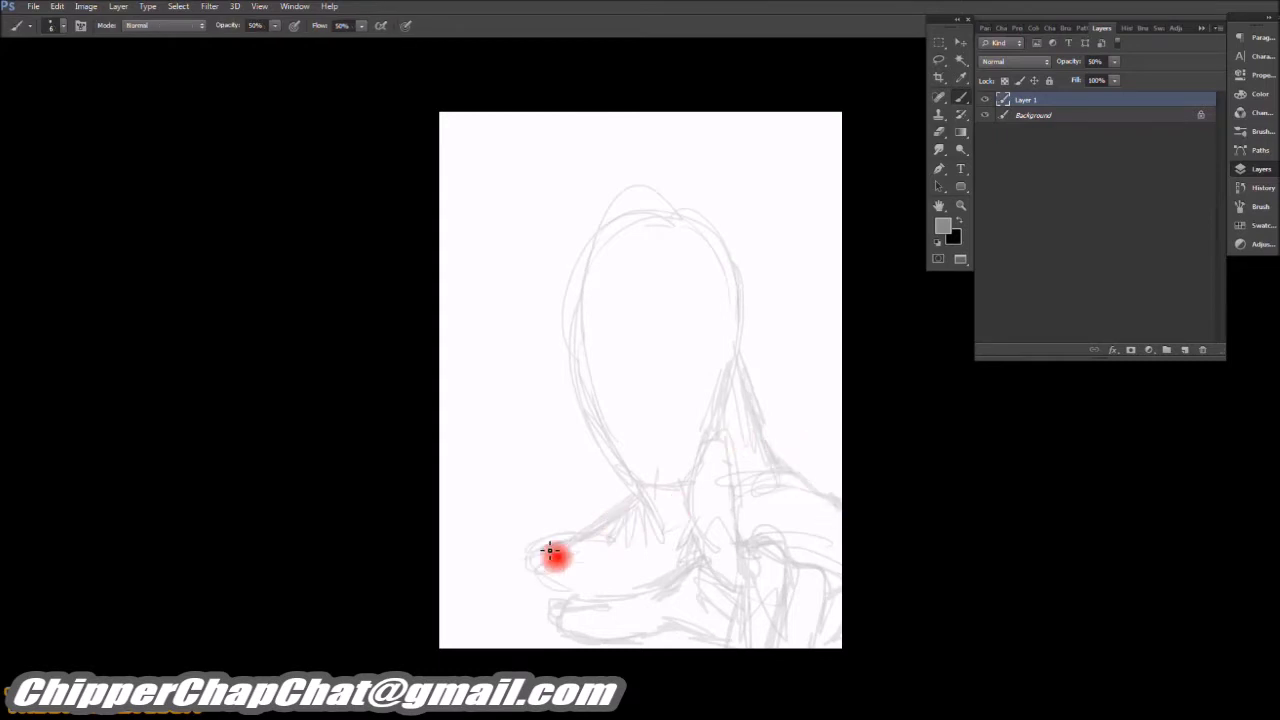
pyautogui.press('e')
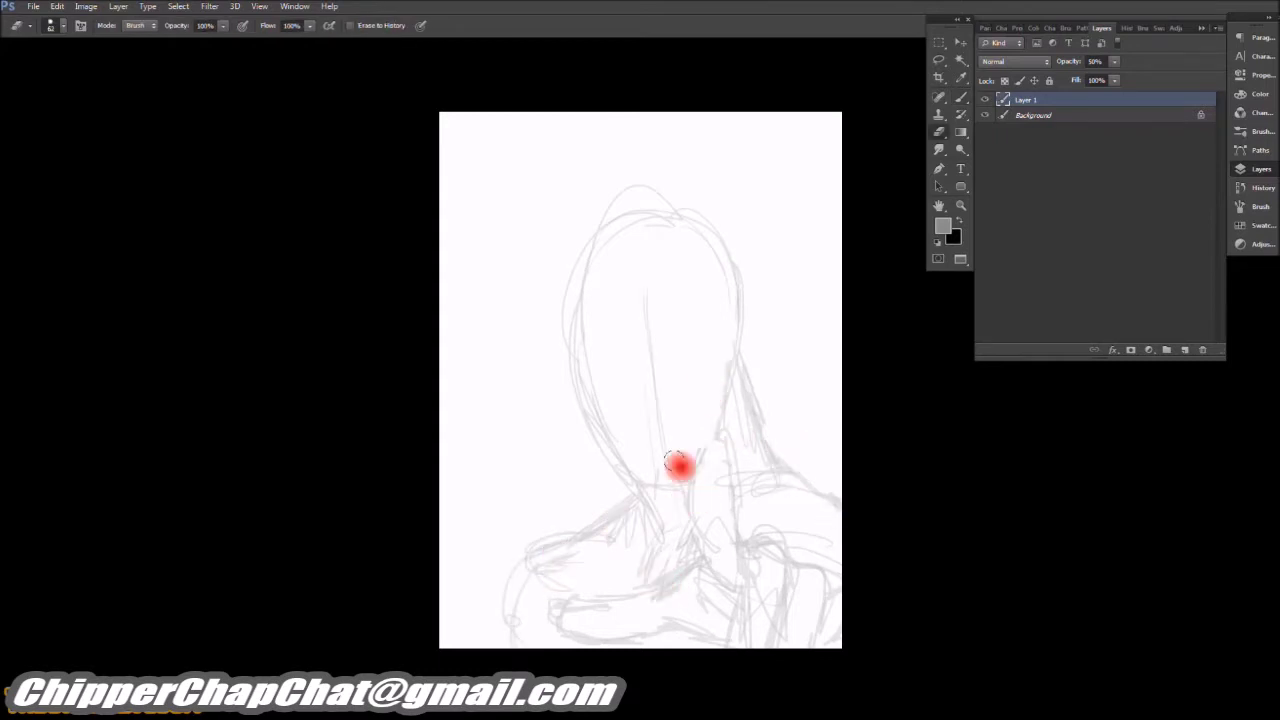
pyautogui.moveTo(719, 408); pyautogui.dragTo(745, 430)
pyautogui.press('b')
# Step: Sketch the large sweeping collar and cape on both sides of the head, plus the shoulder and chest folds
pyautogui.moveTo(532, 452); pyautogui.dragTo(481, 446)
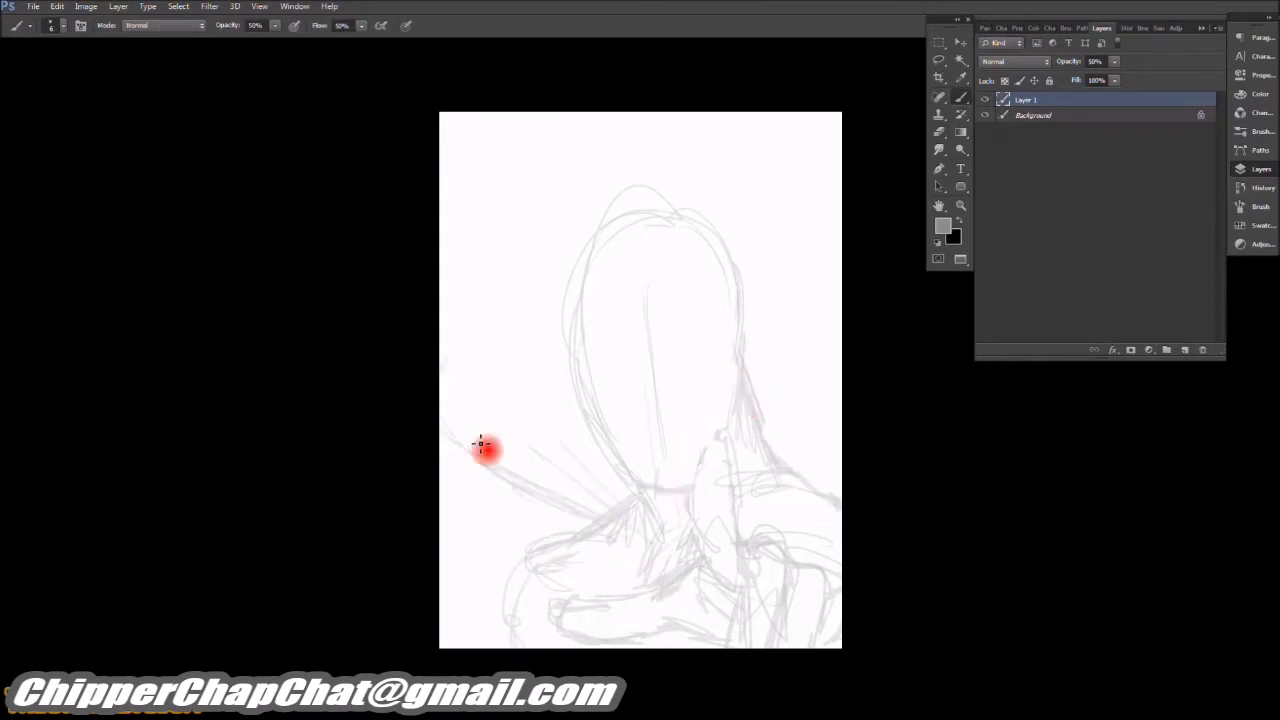
pyautogui.moveTo(757, 388)
pyautogui.mouseDown()
pyautogui.moveTo(730, 190)
pyautogui.moveTo(762, 416)
pyautogui.mouseUp()
pyautogui.press('e')
pyautogui.press('b')
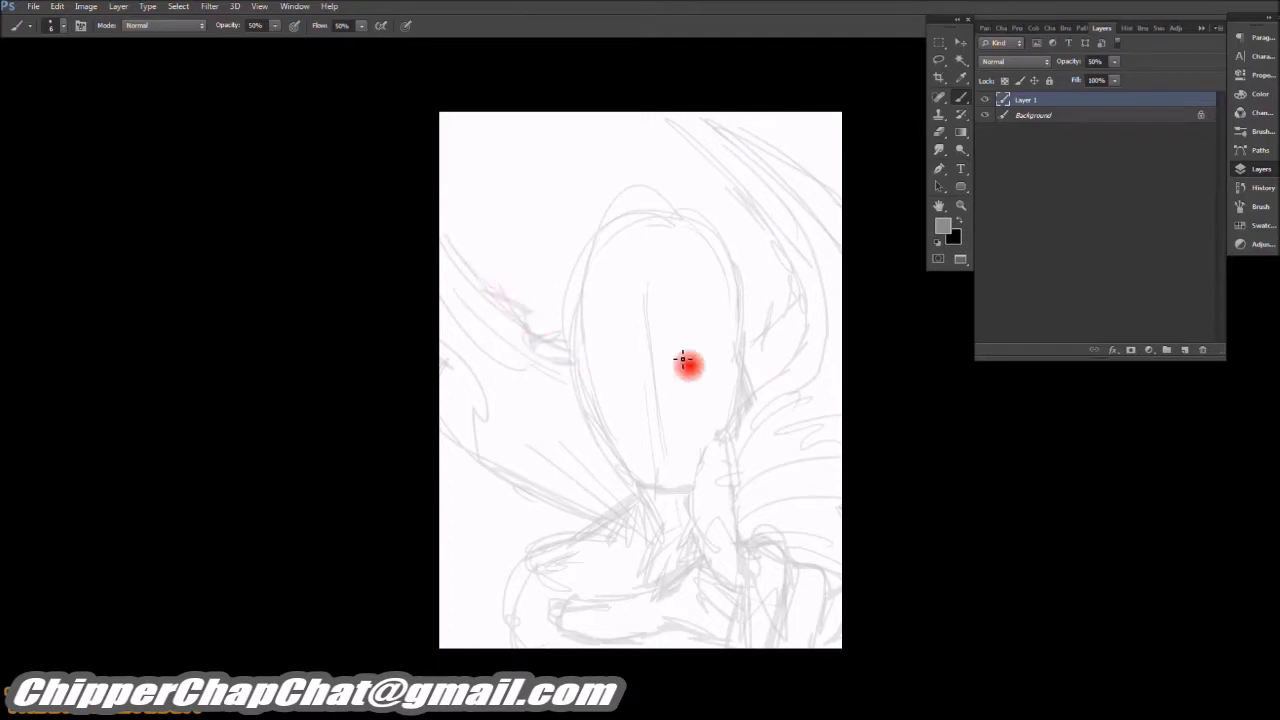
pyautogui.moveTo(606, 534)
pyautogui.mouseDown()
pyautogui.moveTo(542, 529)
pyautogui.moveTo(470, 646)
pyautogui.moveTo(487, 597)
pyautogui.moveTo(637, 571)
pyautogui.mouseUp()
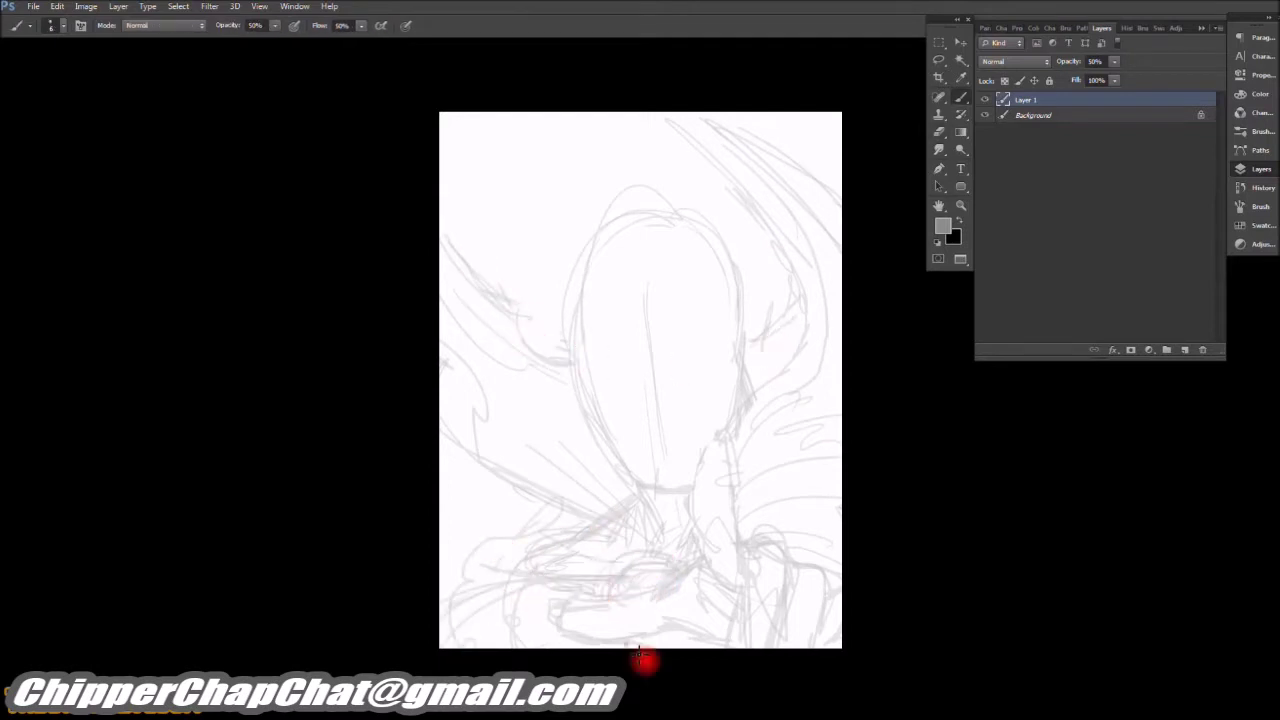
# Step: Sketch the pointed hairline, hair strands and sides of the face, erasing the central face guideline
pyautogui.scroll(1, 709, 363)
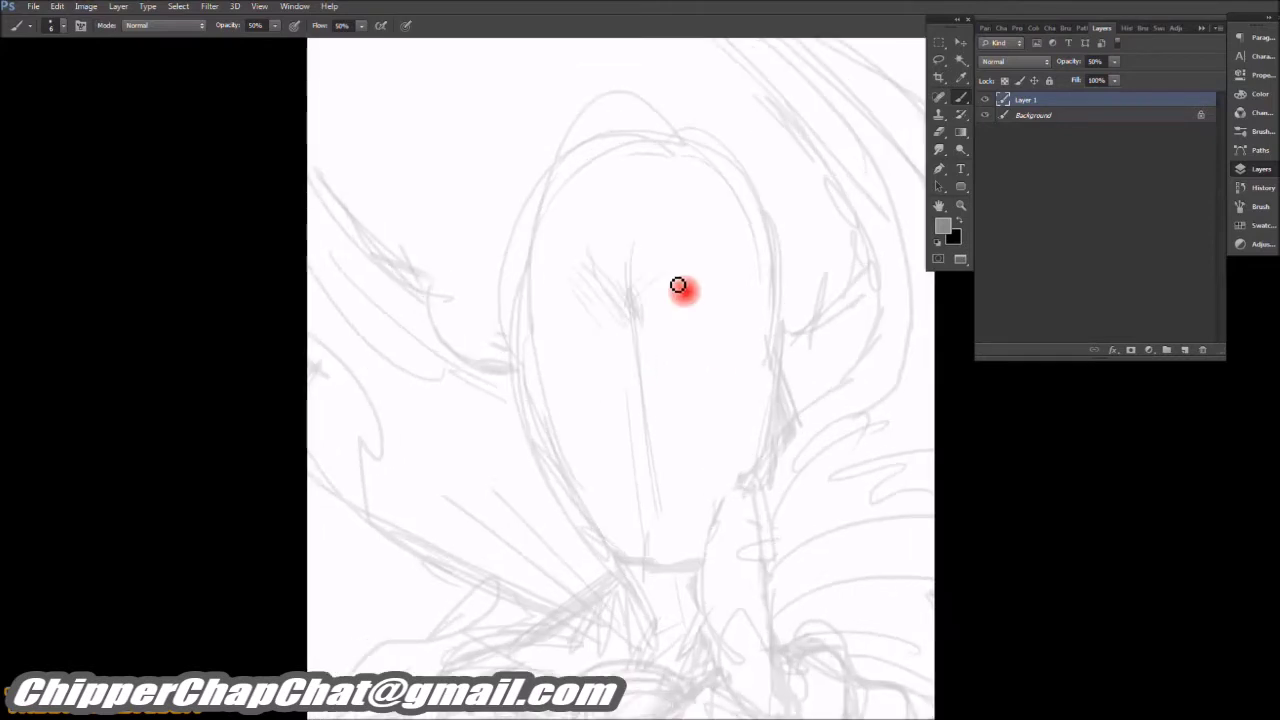
pyautogui.moveTo(760, 315)
pyautogui.mouseDown()
pyautogui.moveTo(550, 411)
pyautogui.moveTo(628, 336)
pyautogui.moveTo(572, 285)
pyautogui.moveTo(765, 365)
pyautogui.moveTo(562, 463)
pyautogui.moveTo(759, 432)
pyautogui.mouseUp()
pyautogui.press('e')
pyautogui.moveTo(663, 414); pyautogui.dragTo(629, 357)
pyautogui.press('b')
pyautogui.moveTo(626, 287)
pyautogui.mouseDown()
pyautogui.moveTo(747, 168)
pyautogui.moveTo(678, 271)
pyautogui.moveTo(737, 112)
pyautogui.moveTo(588, 279)
pyautogui.moveTo(547, 301)
pyautogui.mouseUp()
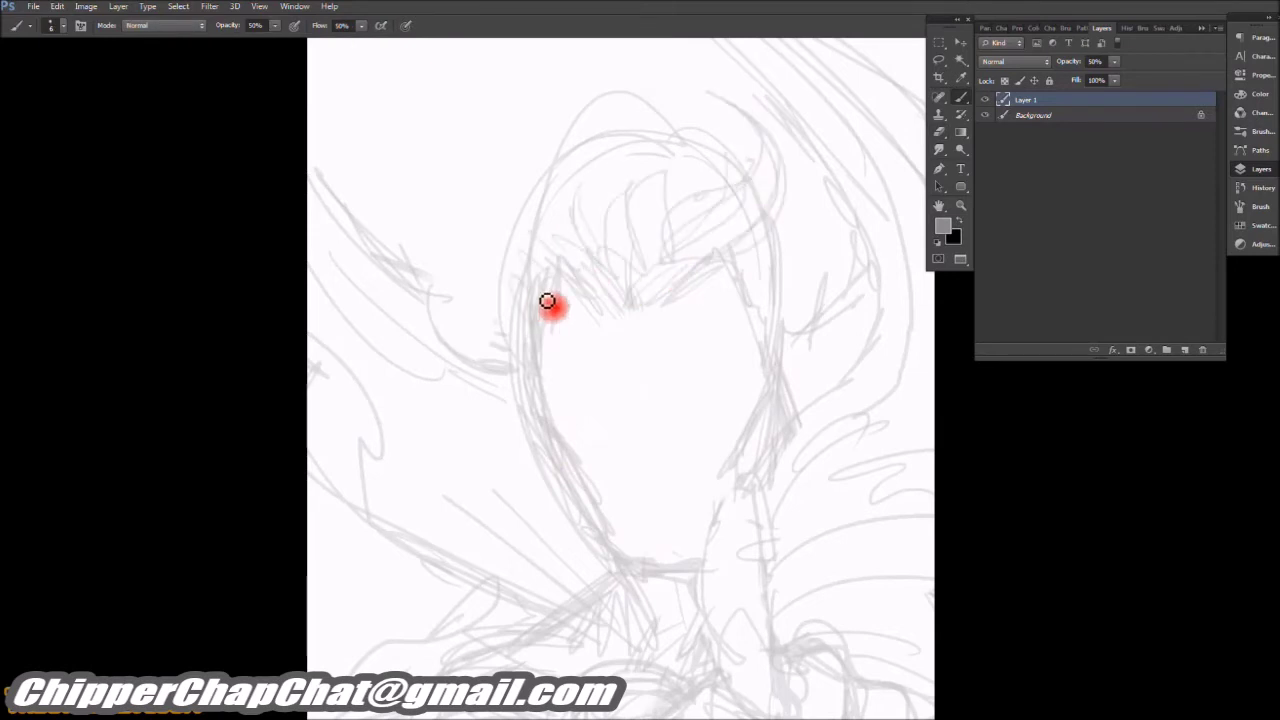
pyautogui.moveTo(677, 208)
pyautogui.mouseDown()
pyautogui.moveTo(557, 86)
pyautogui.moveTo(629, 217)
pyautogui.moveTo(793, 190)
pyautogui.moveTo(534, 211)
pyautogui.moveTo(540, 220)
pyautogui.moveTo(758, 285)
pyautogui.mouseUp()
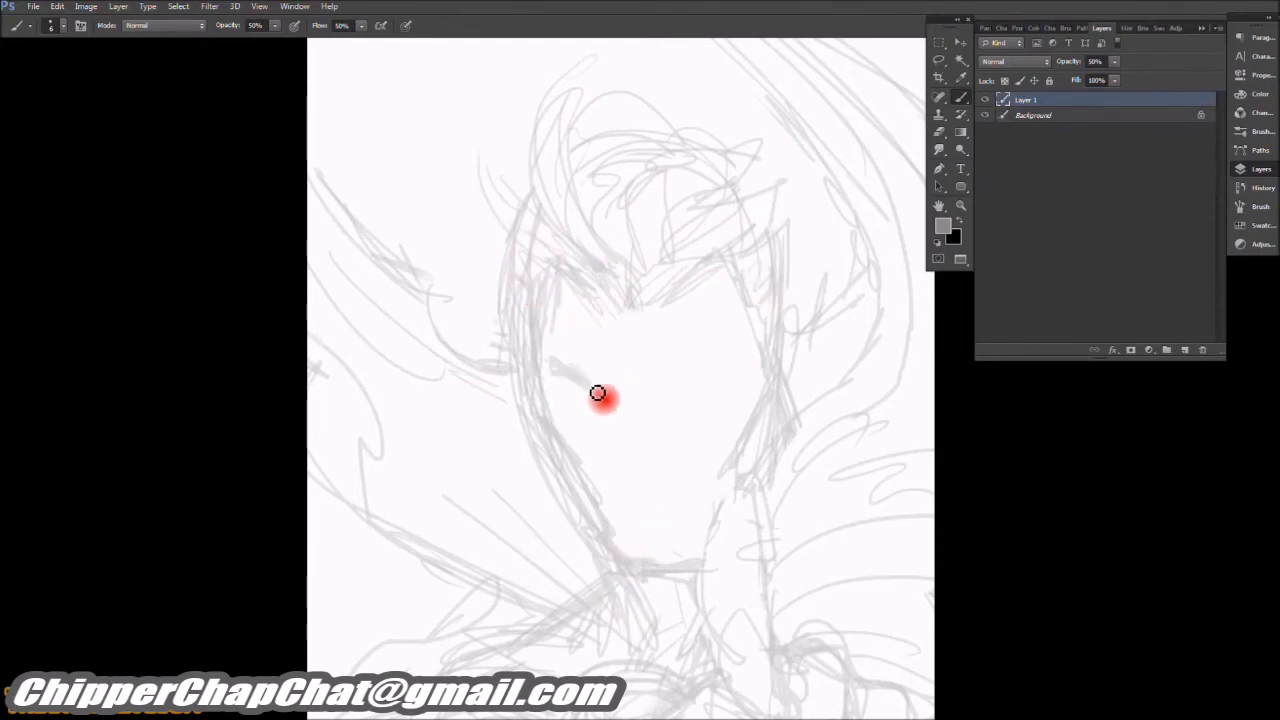
# Step: Sketch the angled eyebrows, nose and narrowed eyes, erasing and redrawing the eye outlines
pyautogui.scroll(2, 673, 398)
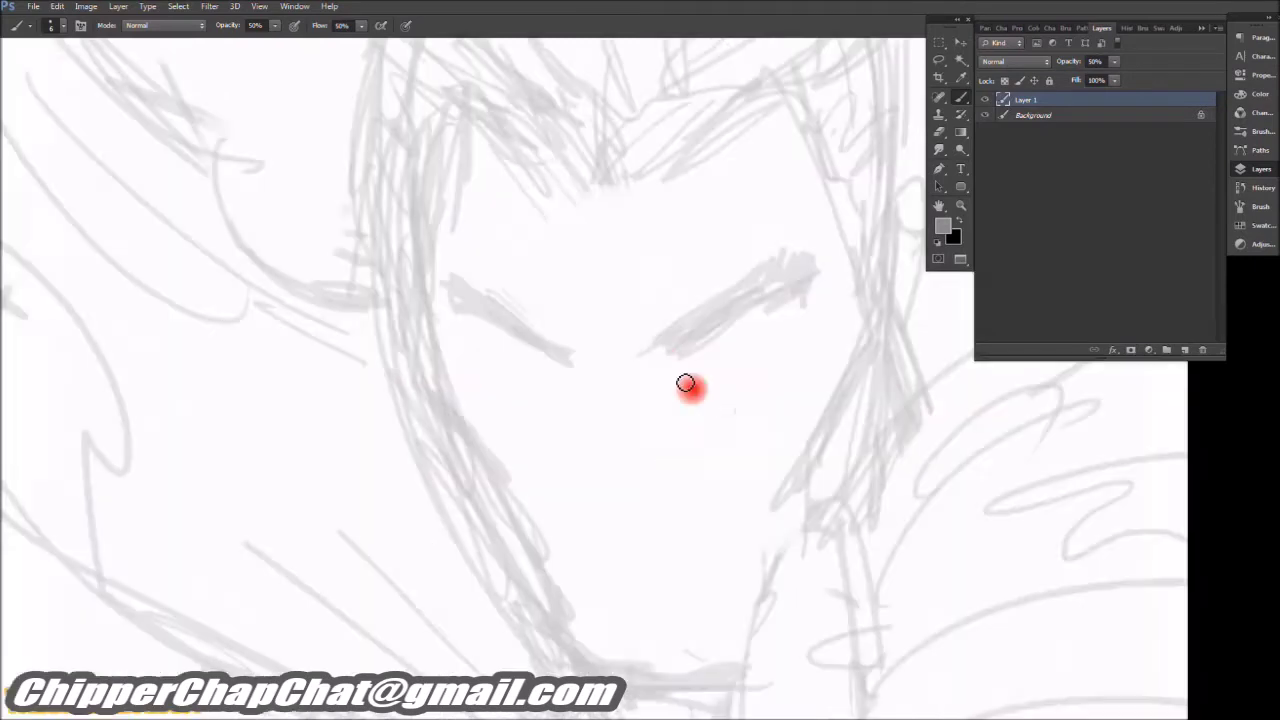
pyautogui.scroll(-1, 735, 326)
pyautogui.moveTo(588, 368); pyautogui.dragTo(612, 505)
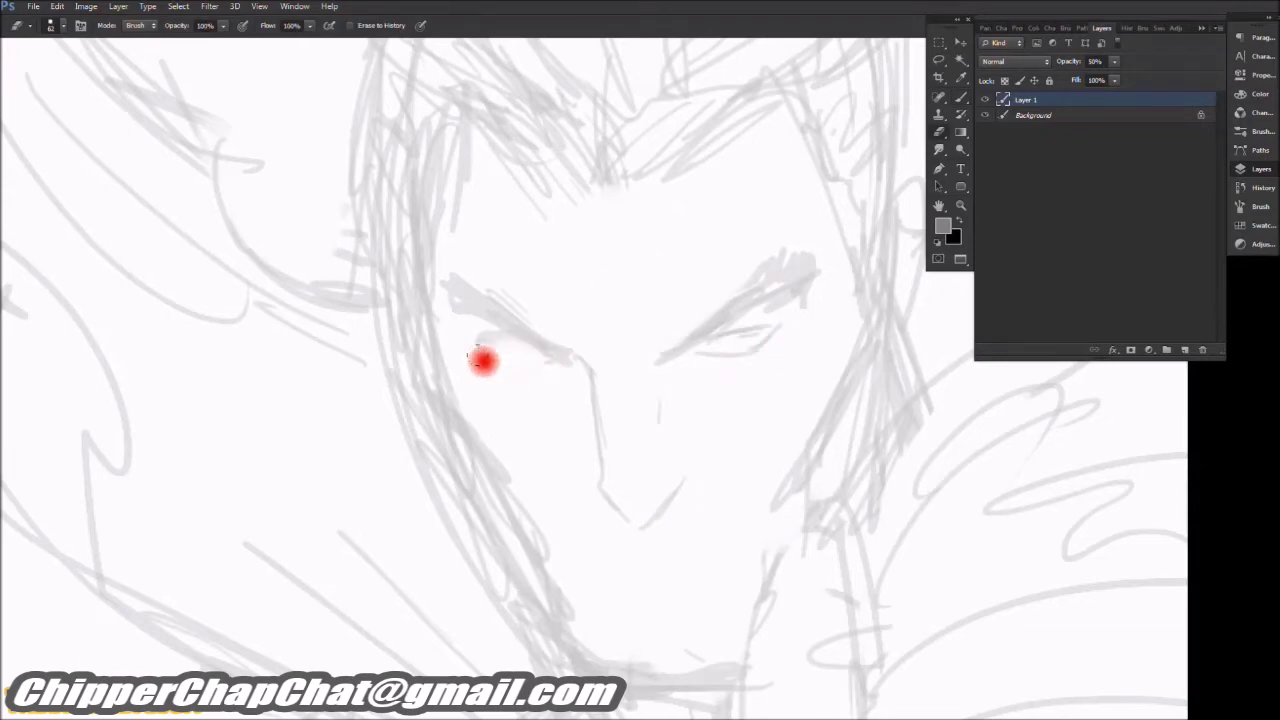
pyautogui.moveTo(751, 334)
pyautogui.mouseDown()
pyautogui.moveTo(788, 333)
pyautogui.moveTo(806, 234)
pyautogui.mouseUp()
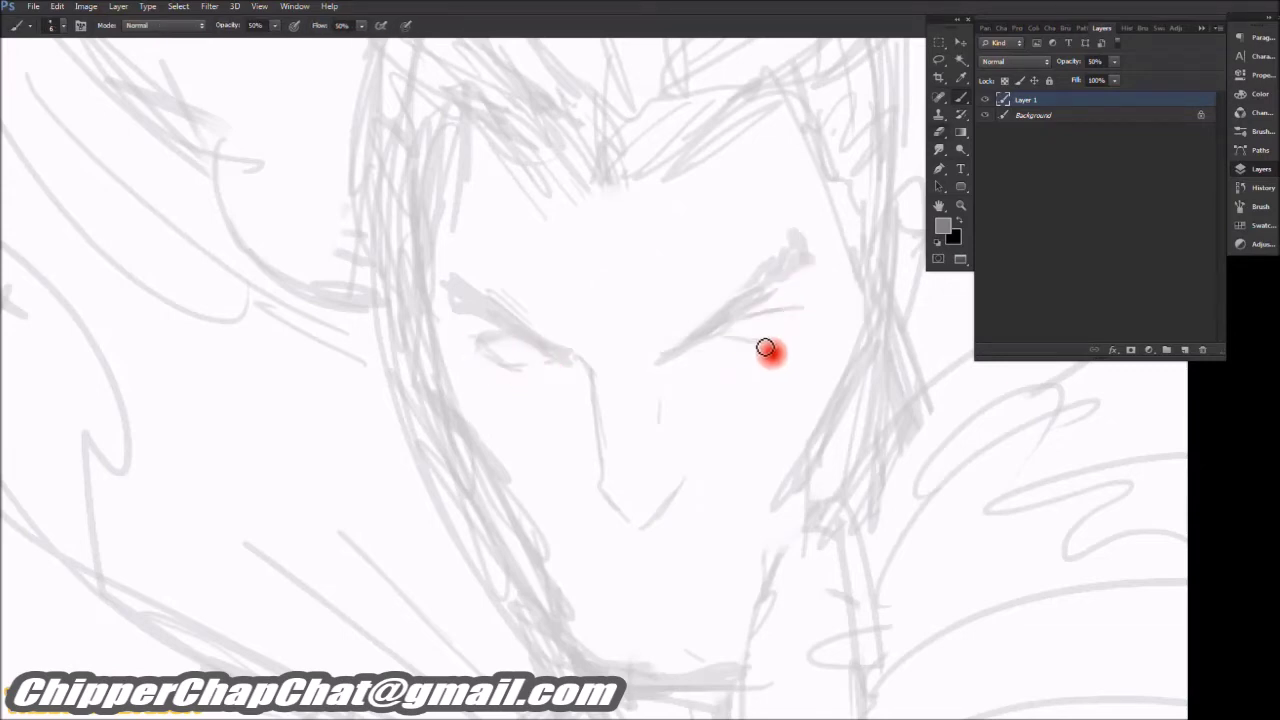
# Step: Sketch the cheek shading, jawline and chin, add the mouth, and draw the irises
pyautogui.scroll(-2, 671, 323)
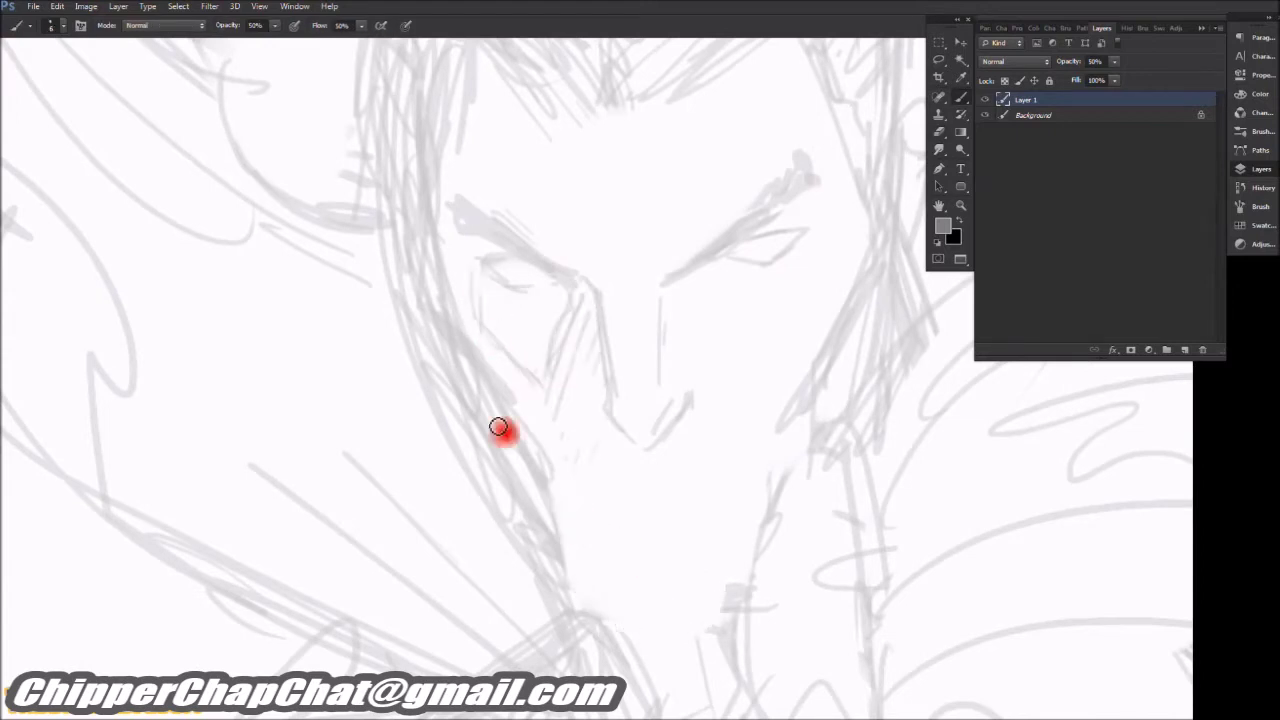
pyautogui.moveTo(607, 625)
pyautogui.mouseDown()
pyautogui.moveTo(696, 640)
pyautogui.moveTo(661, 641)
pyautogui.moveTo(780, 518)
pyautogui.moveTo(790, 450)
pyautogui.mouseUp()
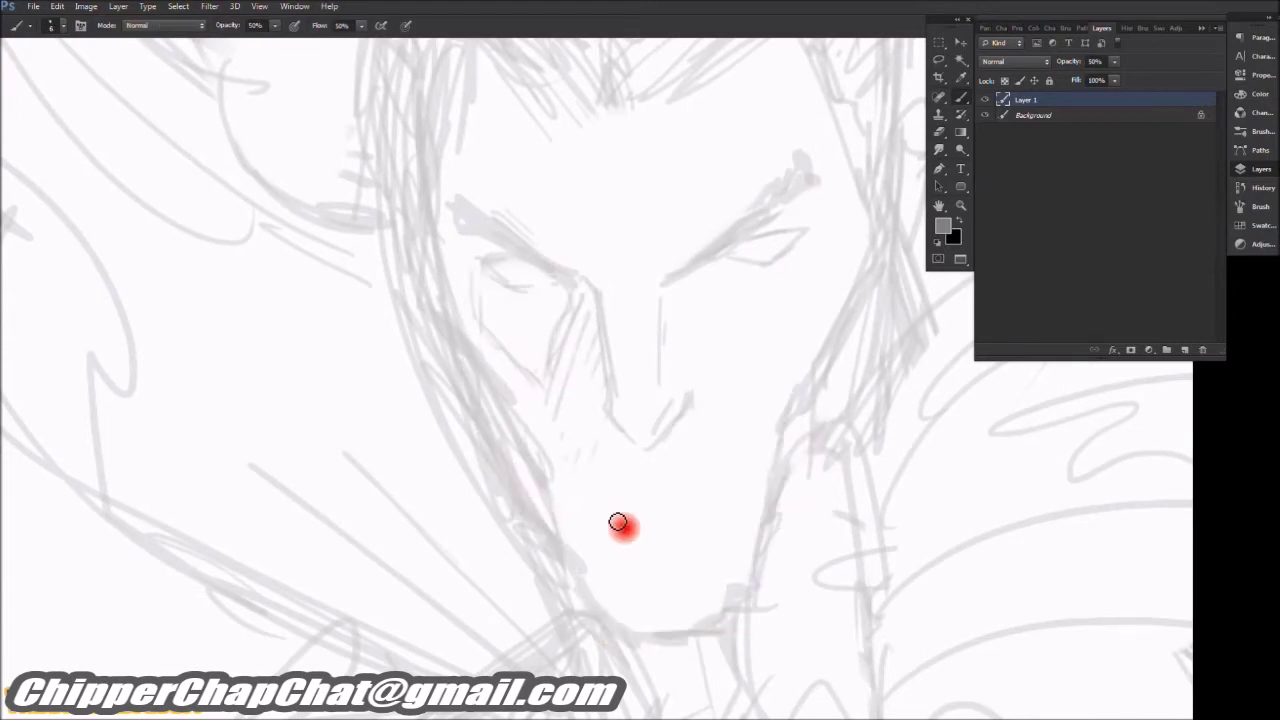
pyautogui.moveTo(585, 500); pyautogui.dragTo(662, 504)
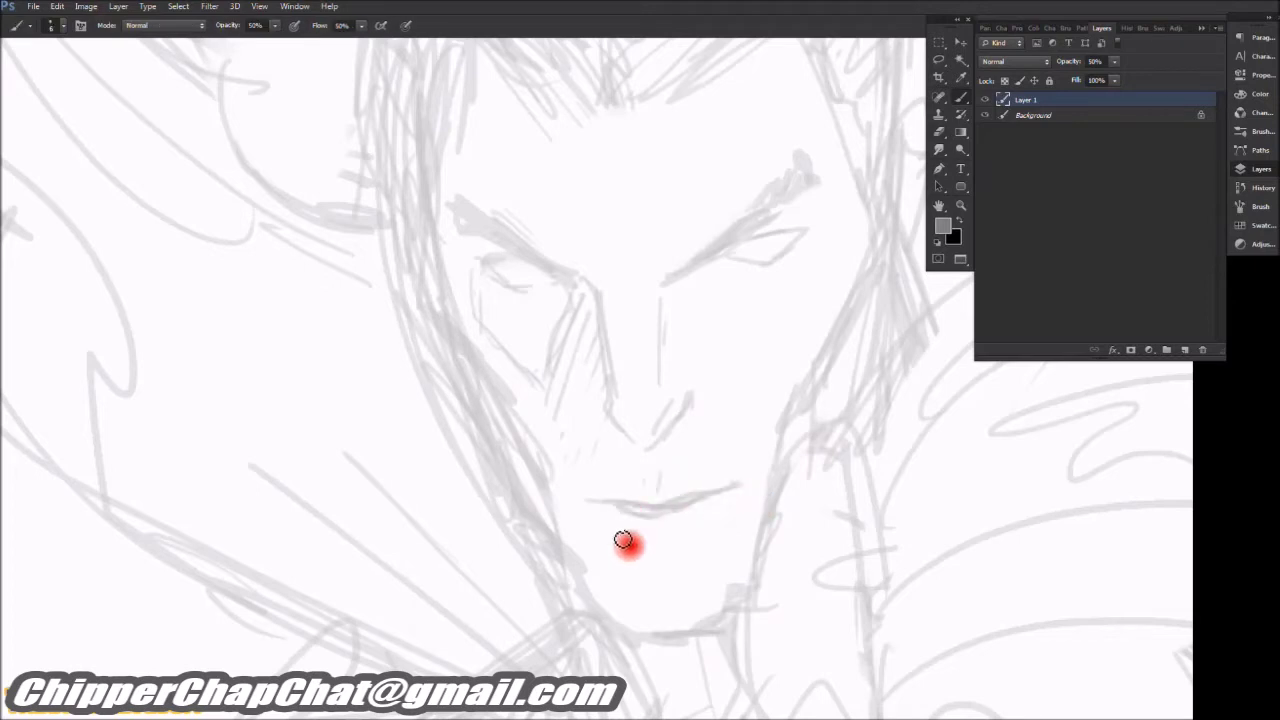
pyautogui.moveTo(784, 270)
pyautogui.mouseDown()
pyautogui.moveTo(709, 270)
pyautogui.moveTo(738, 276)
pyautogui.moveTo(783, 237)
pyautogui.mouseUp()
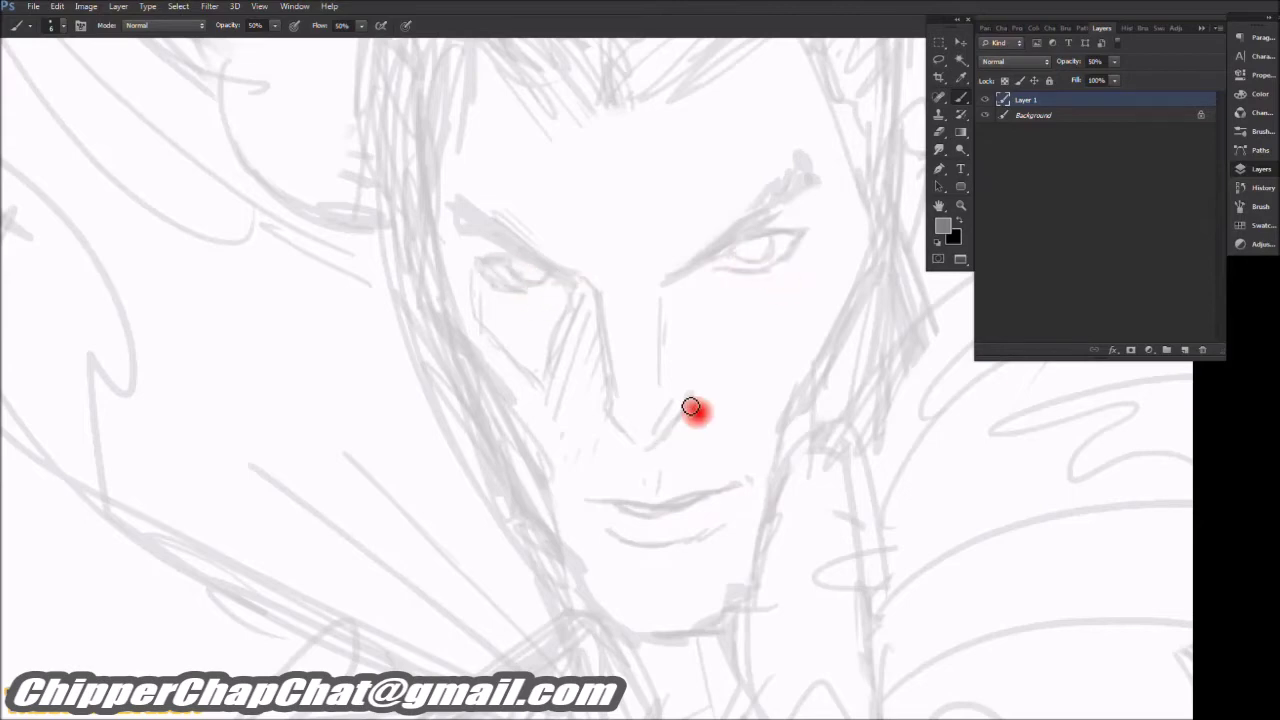
# Step: Sketch the nostrils and a thin moustache above the upper lip
pyautogui.press('h')
pyautogui.moveTo(678, 451)
pyautogui.mouseDown()
pyautogui.moveTo(791, 334)
pyautogui.moveTo(690, 396)
pyautogui.mouseUp()
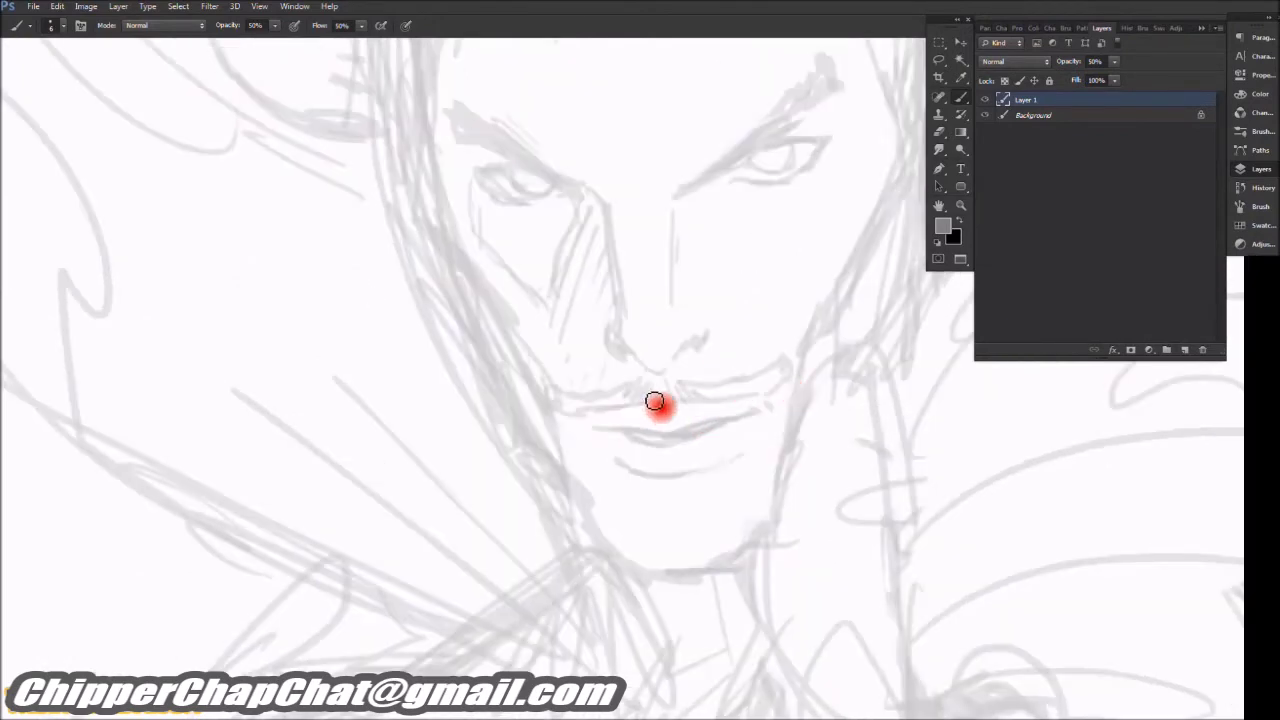
pyautogui.hotkey('ctrl', '-')
pyautogui.hotkey('ctrl', '-')
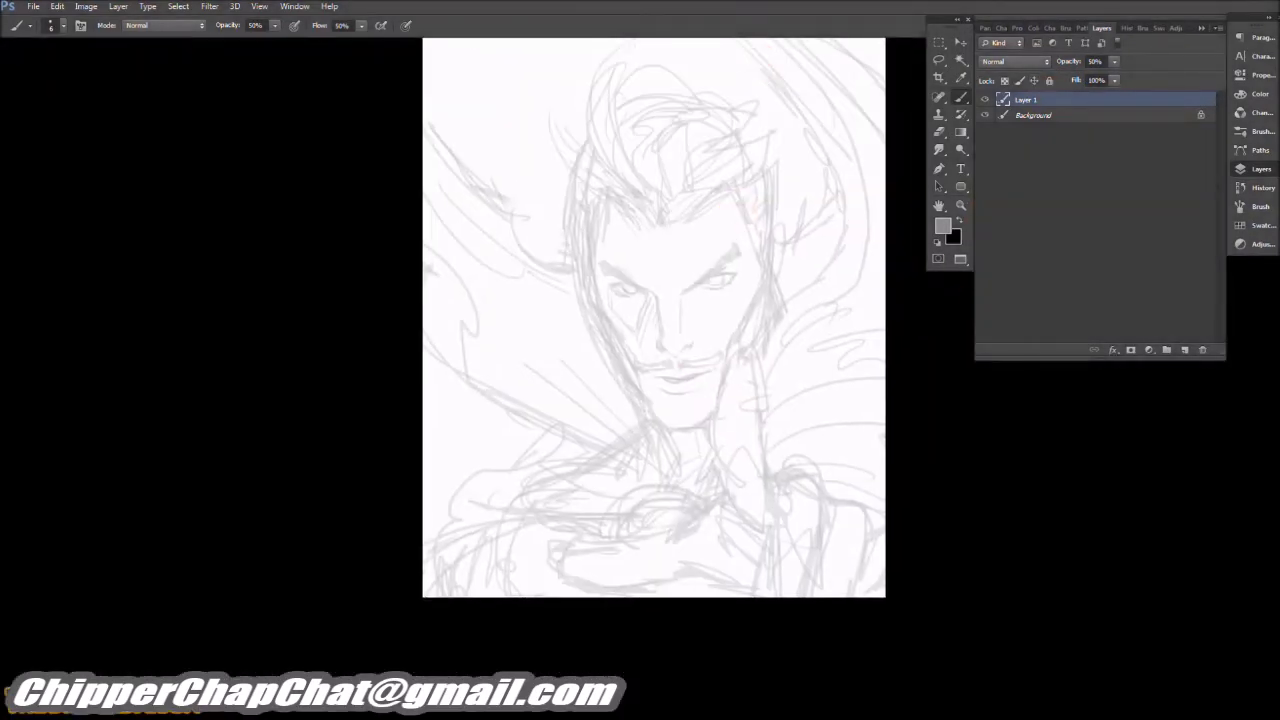
# Step: Reshape the eyebrows with sharper outlines above the eyes
pyautogui.hotkey('ctrl', '+')
pyautogui.hotkey('ctrl', '+')
pyautogui.hotkey('ctrl', '+')
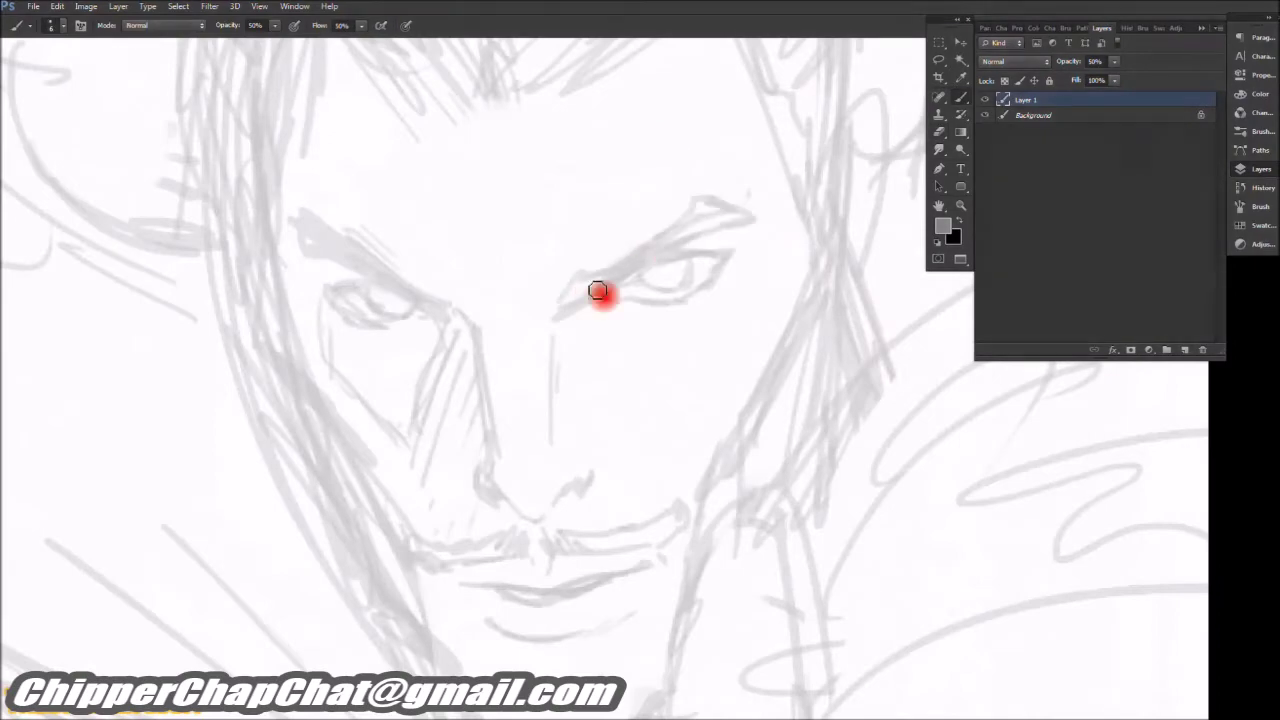
pyautogui.moveTo(420, 290); pyautogui.dragTo(570, 322)
pyautogui.hotkey('ctrl', '-')
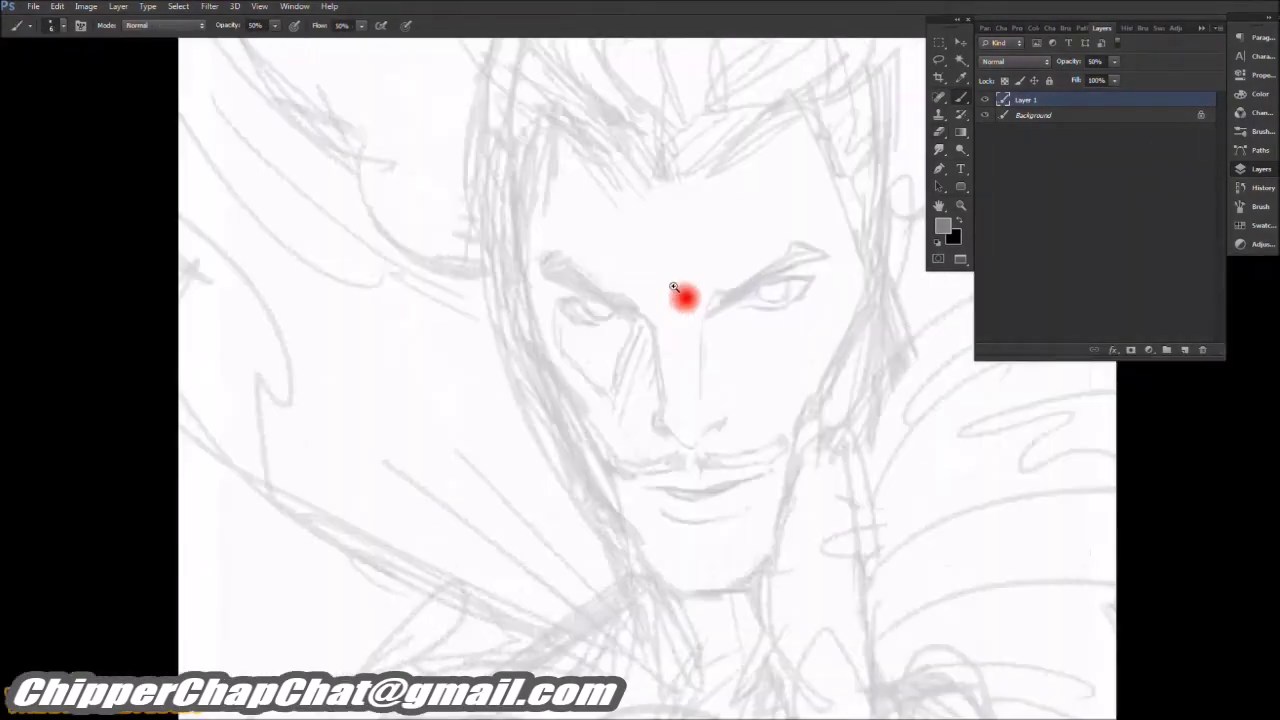
# Step: Sketch a small pointed goatee below the lower lip and along the chin
pyautogui.scroll(2, 683, 291)
pyautogui.hotkey('ctrl', '-')
pyautogui.hotkey('ctrl', '+')
pyautogui.hotkey('ctrl', '+')
pyautogui.hotkey('ctrl', '+')
pyautogui.moveTo(714, 277); pyautogui.dragTo(699, 336)
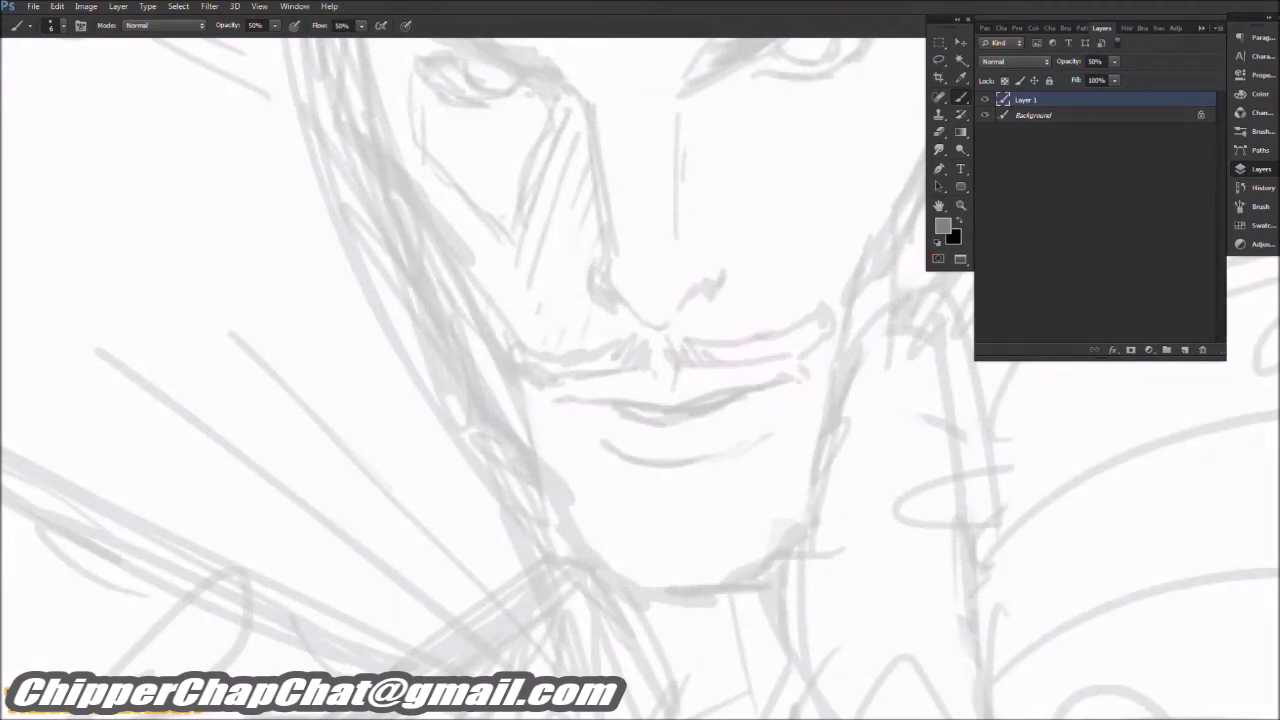
pyautogui.scroll(-3, 862, 460)
pyautogui.moveTo(685, 400)
pyautogui.mouseDown()
pyautogui.moveTo(711, 454)
pyautogui.moveTo(626, 470)
pyautogui.moveTo(797, 457)
pyautogui.mouseUp()
# Step: Refine the eyes and add crease lines underneath them
pyautogui.moveTo(700, 258)
pyautogui.mouseDown()
pyautogui.moveTo(778, 246)
pyautogui.moveTo(827, 229)
pyautogui.mouseUp()
pyautogui.moveTo(537, 248)
pyautogui.mouseDown()
pyautogui.moveTo(751, 271)
pyautogui.moveTo(771, 171)
pyautogui.moveTo(760, 200)
pyautogui.mouseUp()
pyautogui.press('e')
pyautogui.rightClick(700, 356)
pyautogui.press('Escape')
pyautogui.press('b')
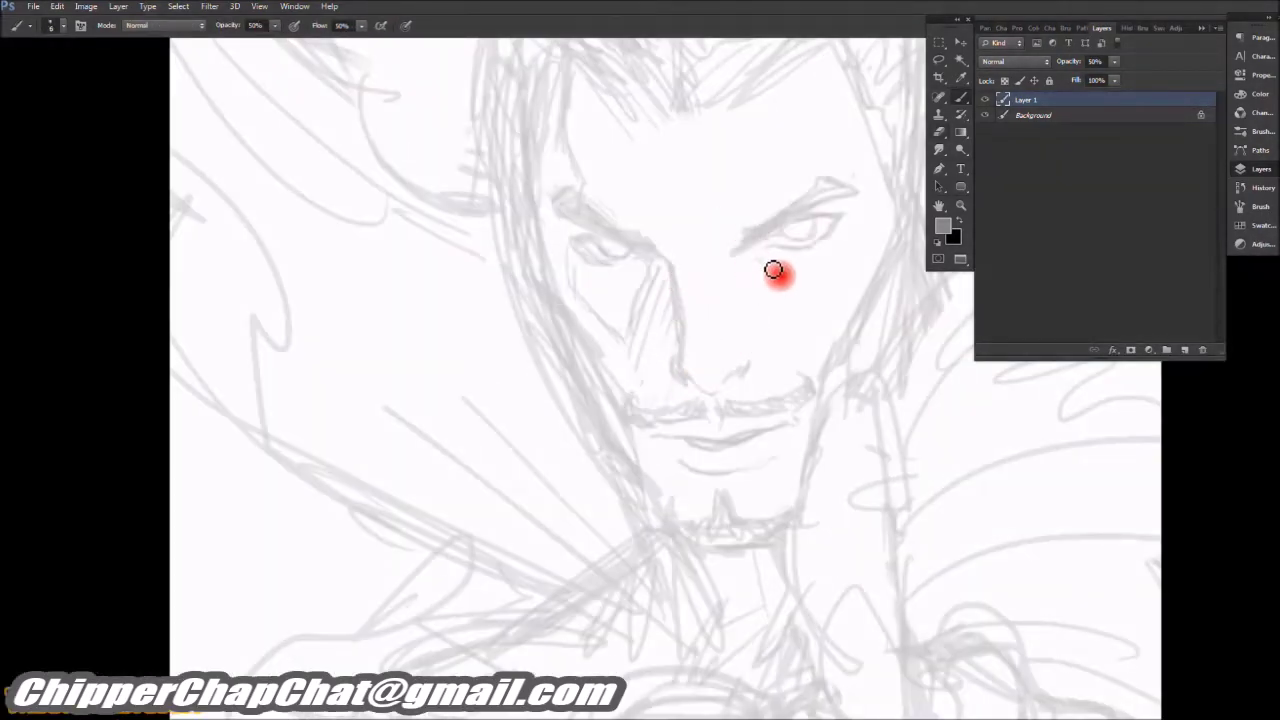
pyautogui.moveTo(636, 297)
pyautogui.mouseDown()
pyautogui.moveTo(777, 229)
pyautogui.moveTo(820, 360)
pyautogui.mouseUp()
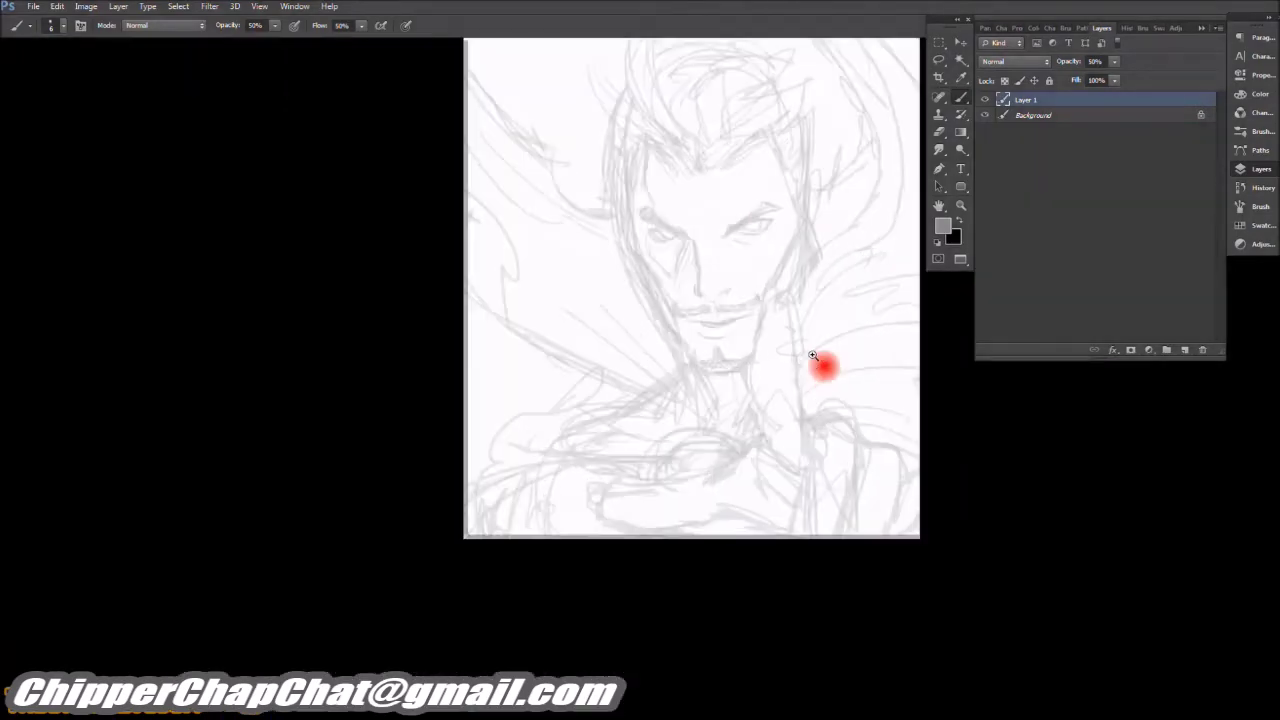
# Step: Erase the old hair lines and sketch swirling curly locks across the top of the head
pyautogui.moveTo(840, 20)
pyautogui.mouseDown()
pyautogui.moveTo(766, 323)
pyautogui.moveTo(526, 149)
pyautogui.mouseUp()
pyautogui.press('e')
pyautogui.moveTo(740, 280); pyautogui.dragTo(420, 330)
pyautogui.press('b')
pyautogui.moveTo(549, 349); pyautogui.dragTo(580, 260)
pyautogui.moveTo(452, 288)
pyautogui.mouseDown()
pyautogui.moveTo(497, 226)
pyautogui.moveTo(600, 181)
pyautogui.moveTo(644, 291)
pyautogui.moveTo(495, 170)
pyautogui.moveTo(506, 264)
pyautogui.moveTo(557, 146)
pyautogui.moveTo(712, 243)
pyautogui.moveTo(750, 393)
pyautogui.moveTo(732, 244)
pyautogui.moveTo(455, 199)
pyautogui.moveTo(444, 143)
pyautogui.moveTo(556, 207)
pyautogui.moveTo(449, 185)
pyautogui.mouseUp()
# Step: Sketch the ear and the hair outline along the temples and sides of the head
pyautogui.scroll(-3, 660, 294)
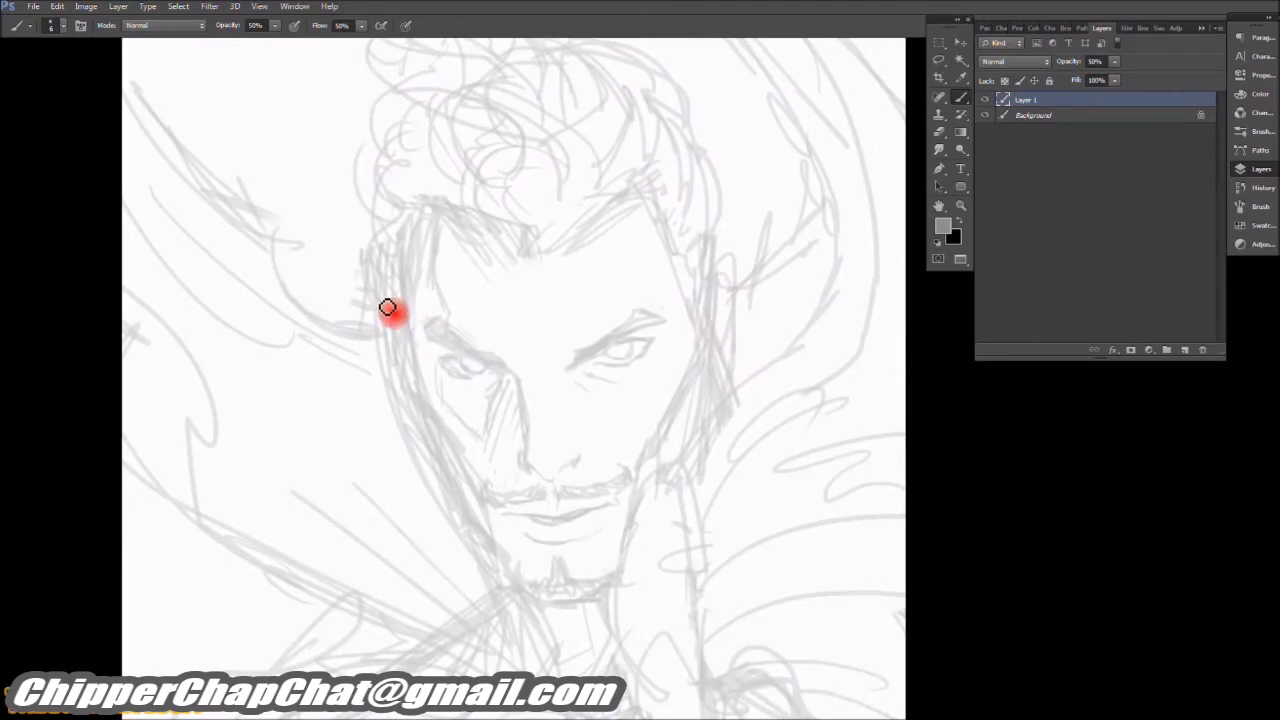
pyautogui.moveTo(720, 344); pyautogui.dragTo(708, 364)
pyautogui.scroll(3, 729, 197)
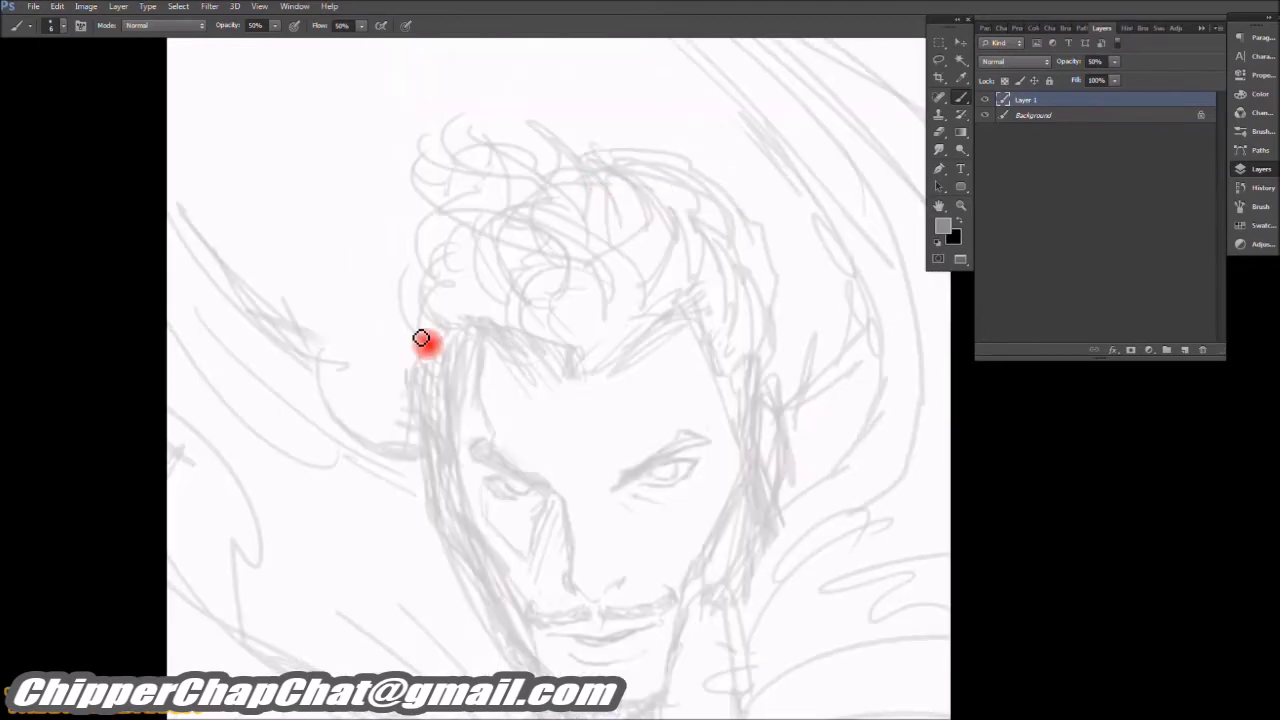
pyautogui.moveTo(777, 331)
pyautogui.mouseDown()
pyautogui.moveTo(734, 284)
pyautogui.moveTo(756, 327)
pyautogui.moveTo(717, 192)
pyautogui.mouseUp()
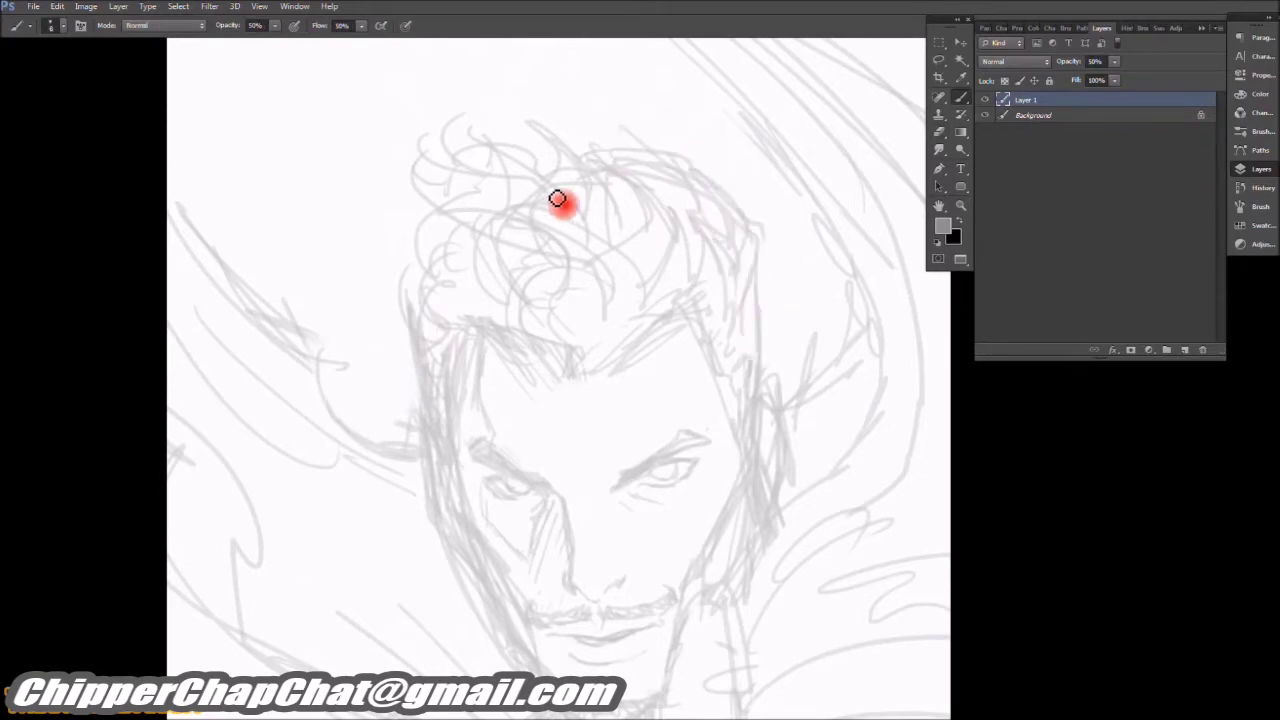
# Step: Examine the mouth, jaw and overall proportions of the portrait sketch up close and at full canvas view
pyautogui.scroll(-3, 557, 199)
pyautogui.scroll(-2, 623, 251)
pyautogui.scroll(5, 600, 409)
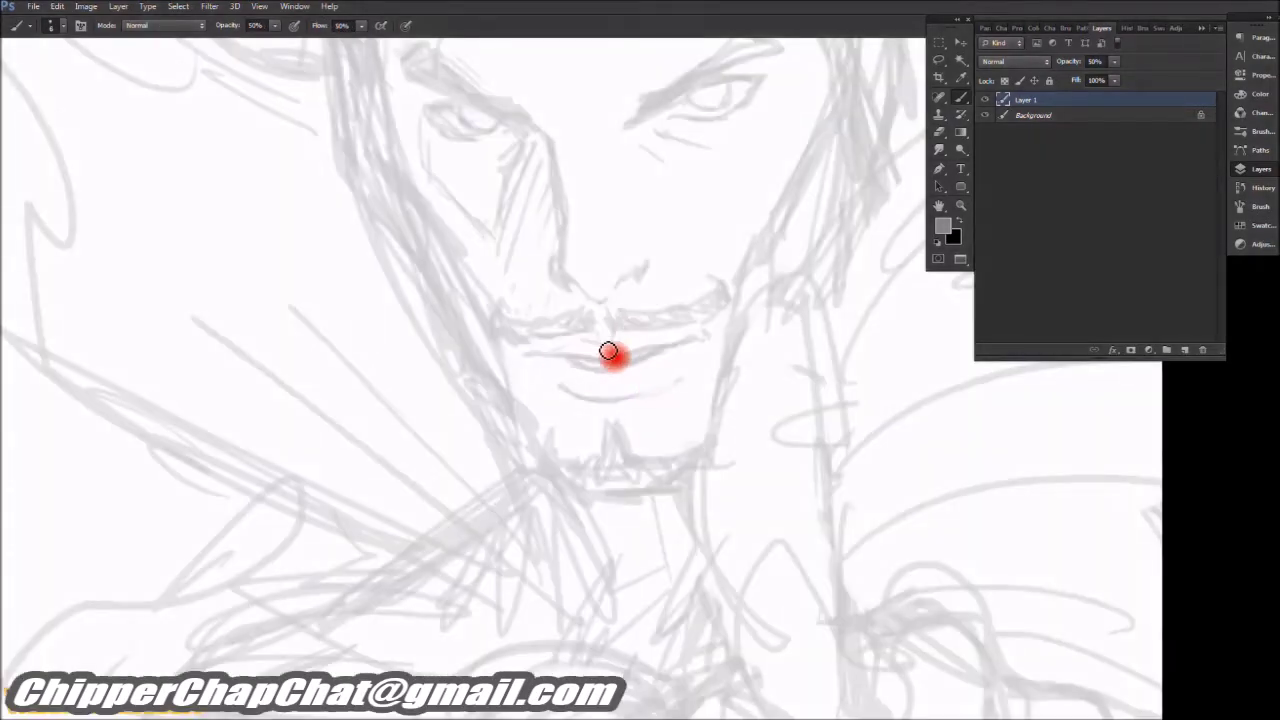
pyautogui.scroll(-2, 700, 320)
pyautogui.scroll(3, 725, 315)
pyautogui.press('e')
pyautogui.rightClick(680, 352)
pyautogui.press('Escape')
pyautogui.scroll(-2, 615, 391)
pyautogui.scroll(3, 649, 323)
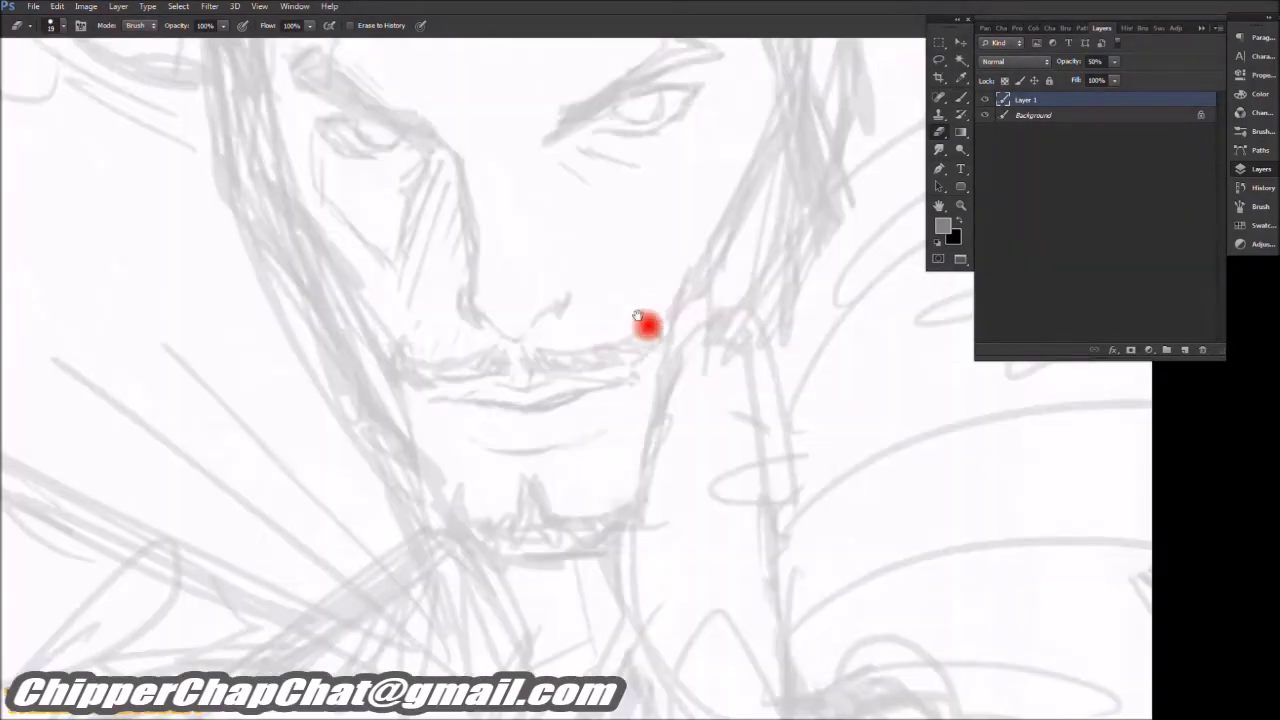
pyautogui.press('b')
pyautogui.scroll(-4, 629, 399)
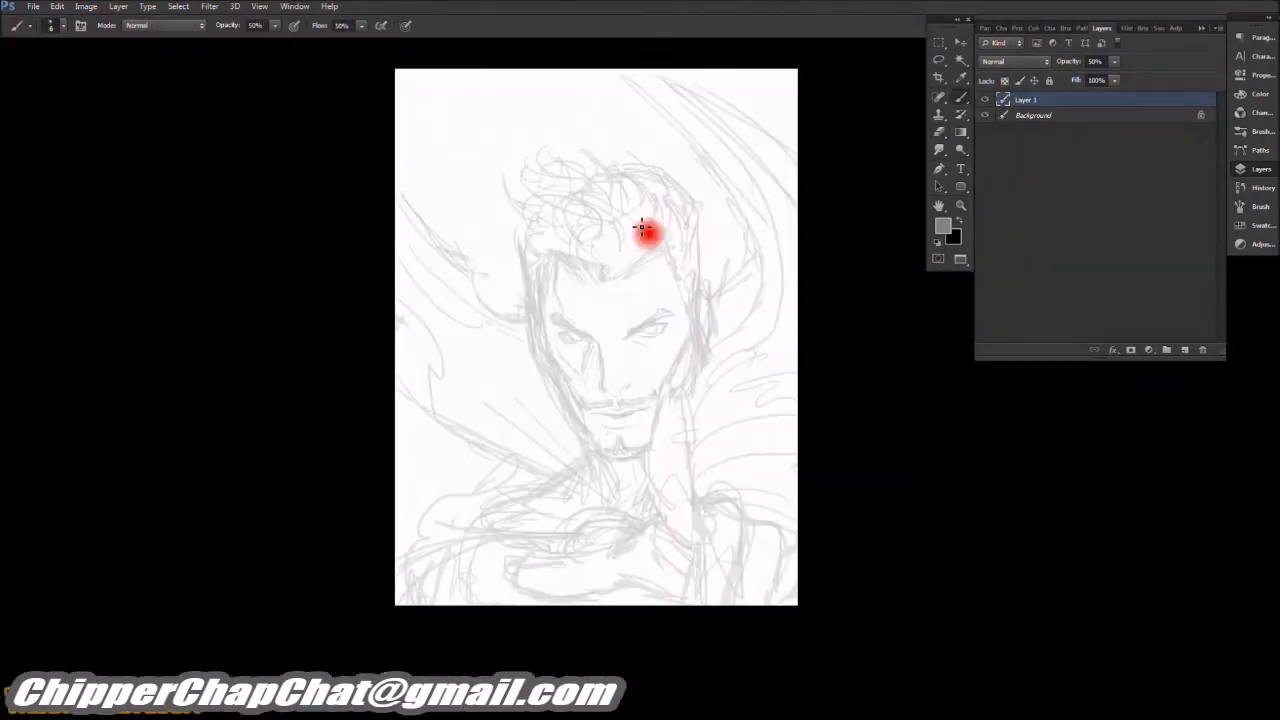
# Step: Name the sketch layer baselines and add a new empty layer above it
pyautogui.click(86, 6)
pyautogui.click(100, 86)
pyautogui.press('Return')
pyautogui.hotkey('ctrl', 'shift', 'alt', 'n')
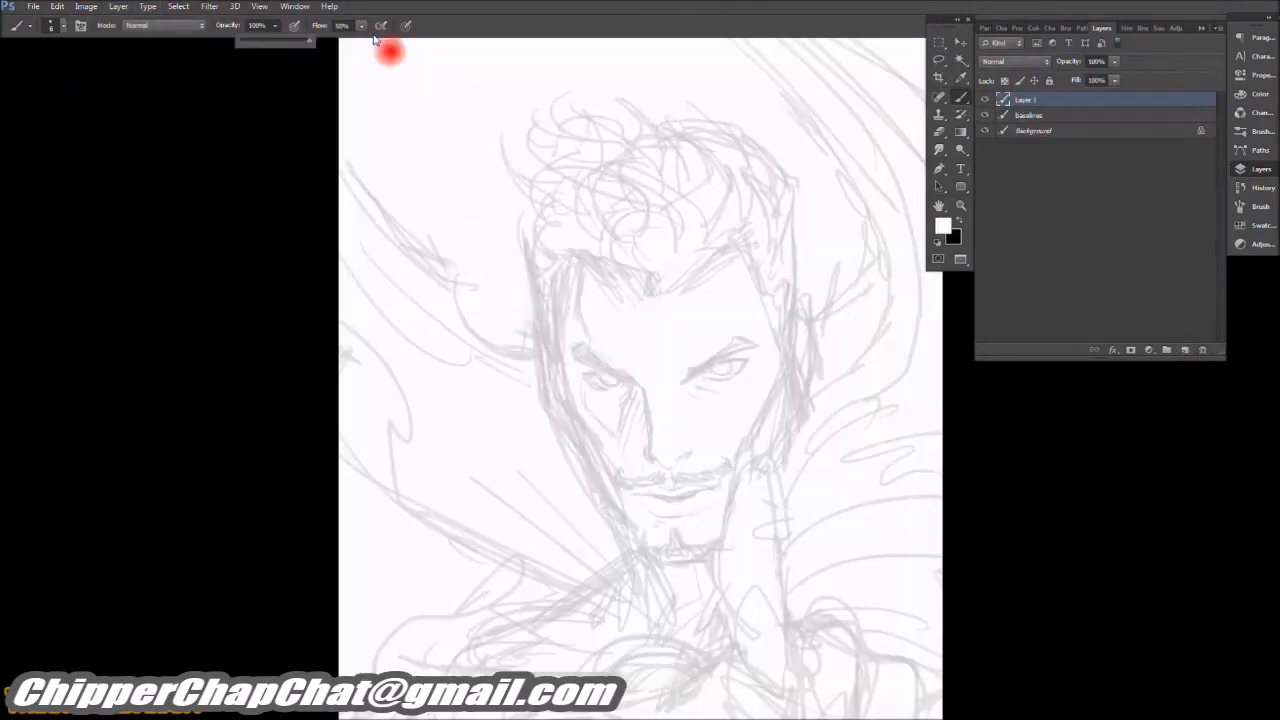
# Step: Set up a black inking brush at 3 px with 100% flow, trying a test stroke beside the thumb
pyautogui.press('x')
pyautogui.scroll(3, 717, 366)
pyautogui.moveTo(357, 632); pyautogui.dragTo(493, 515)
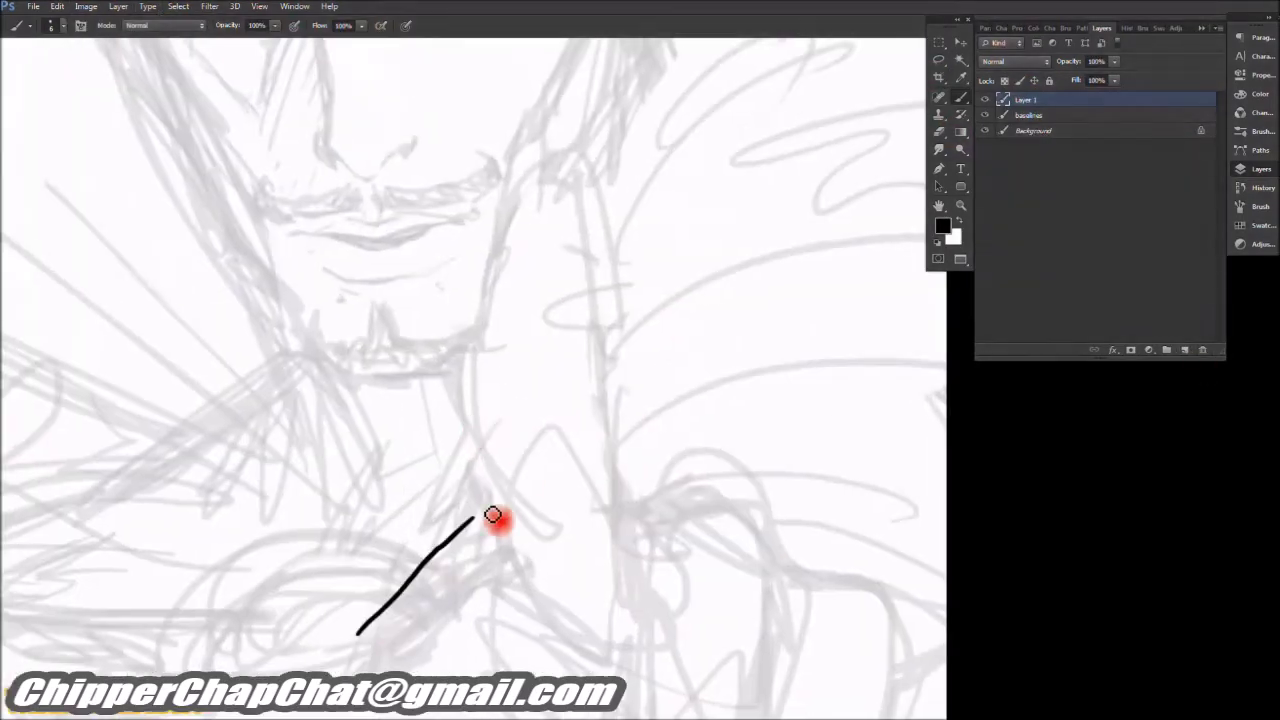
pyautogui.hotkey('ctrl', 'z')
pyautogui.rightClick(580, 451)
pyautogui.write('3')
pyautogui.press('Return')
# Step: Ink the web of the thumb, the raised index finger's outline and the knuckles on Layer 1
pyautogui.scroll(2, 580, 451)
pyautogui.moveTo(334, 586); pyautogui.dragTo(518, 420)
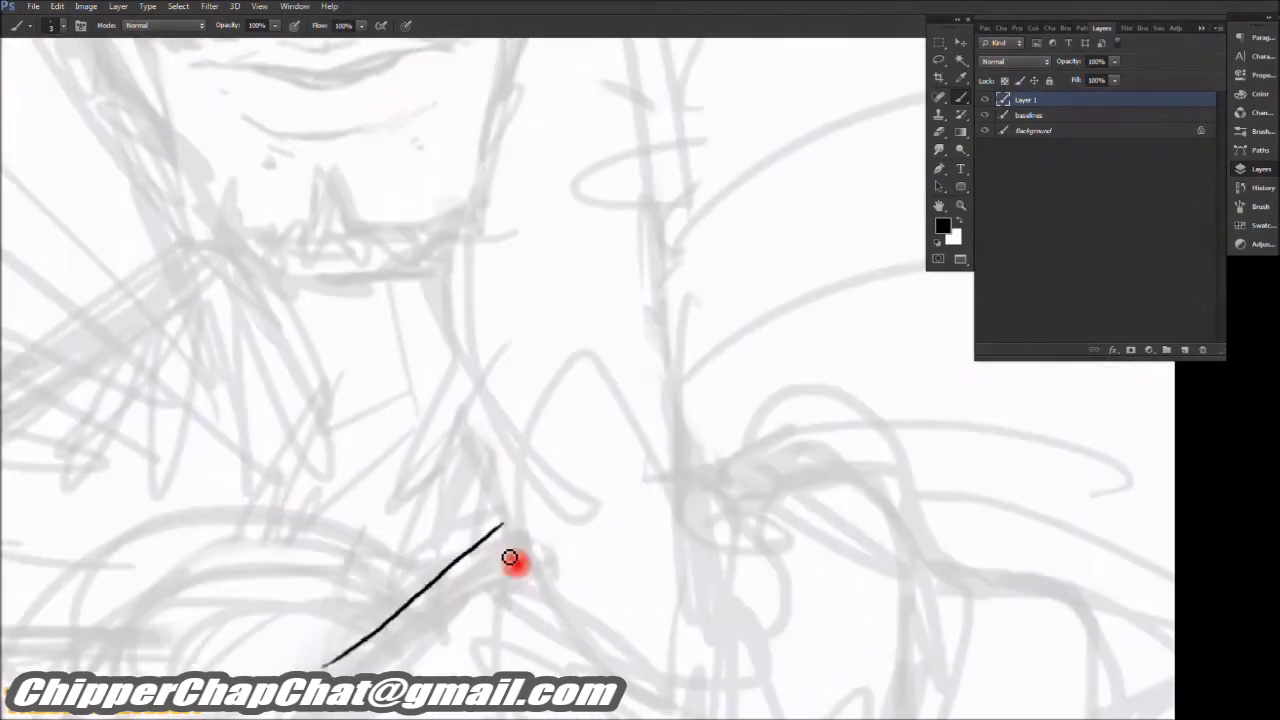
pyautogui.moveTo(517, 478); pyautogui.dragTo(547, 668)
pyautogui.moveTo(547, 668)
pyautogui.mouseDown()
pyautogui.moveTo(500, 403)
pyautogui.moveTo(691, 286)
pyautogui.moveTo(700, 548)
pyautogui.mouseUp()
pyautogui.moveTo(738, 563); pyautogui.dragTo(666, 263)
pyautogui.moveTo(632, 195); pyautogui.dragTo(673, 350)
pyautogui.moveTo(670, 278)
pyautogui.mouseDown()
pyautogui.moveTo(520, 294)
pyautogui.moveTo(714, 400)
pyautogui.moveTo(620, 262)
pyautogui.mouseUp()
pyautogui.moveTo(620, 262)
pyautogui.mouseDown()
pyautogui.moveTo(732, 298)
pyautogui.moveTo(820, 423)
pyautogui.mouseUp()
pyautogui.moveTo(818, 335); pyautogui.dragTo(889, 345)
pyautogui.moveTo(855, 420); pyautogui.dragTo(863, 330)
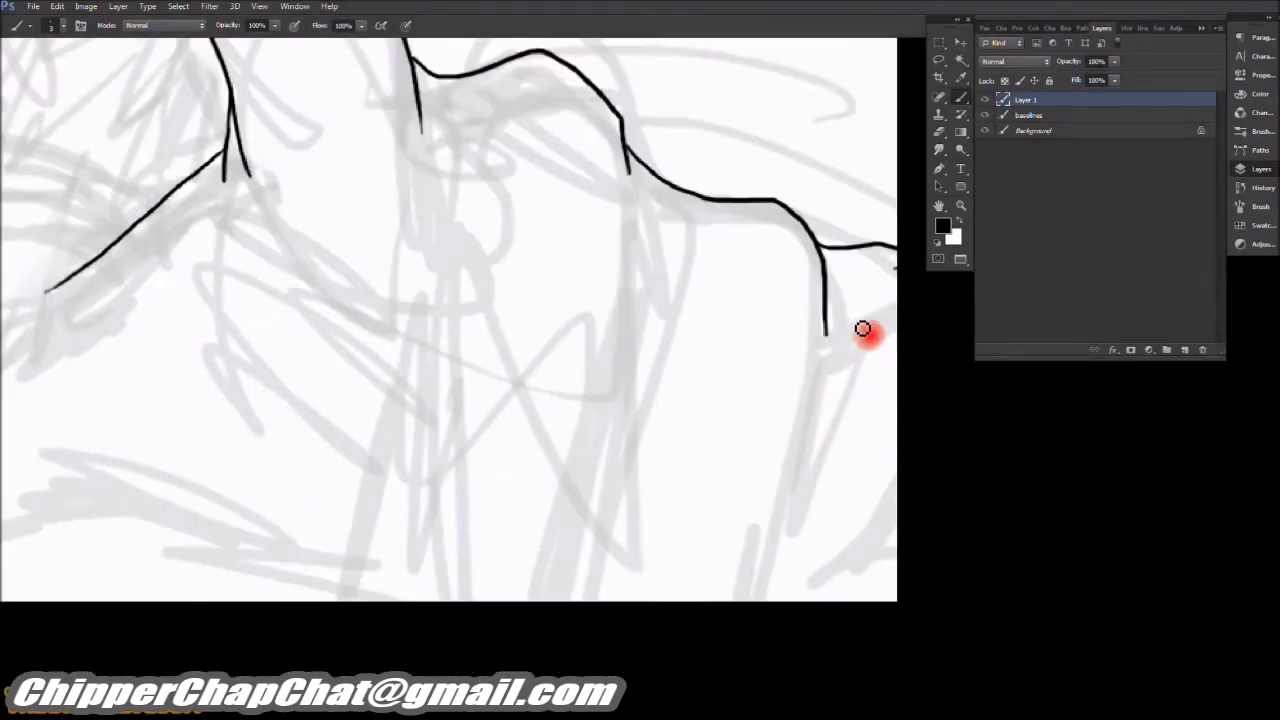
# Step: Ink the contours of the folded fingers from the knuckles down to the canvas's lower edge
pyautogui.moveTo(836, 375); pyautogui.dragTo(772, 600)
pyautogui.moveTo(431, 190)
pyautogui.mouseDown()
pyautogui.moveTo(529, 200)
pyautogui.moveTo(460, 547)
pyautogui.mouseUp()
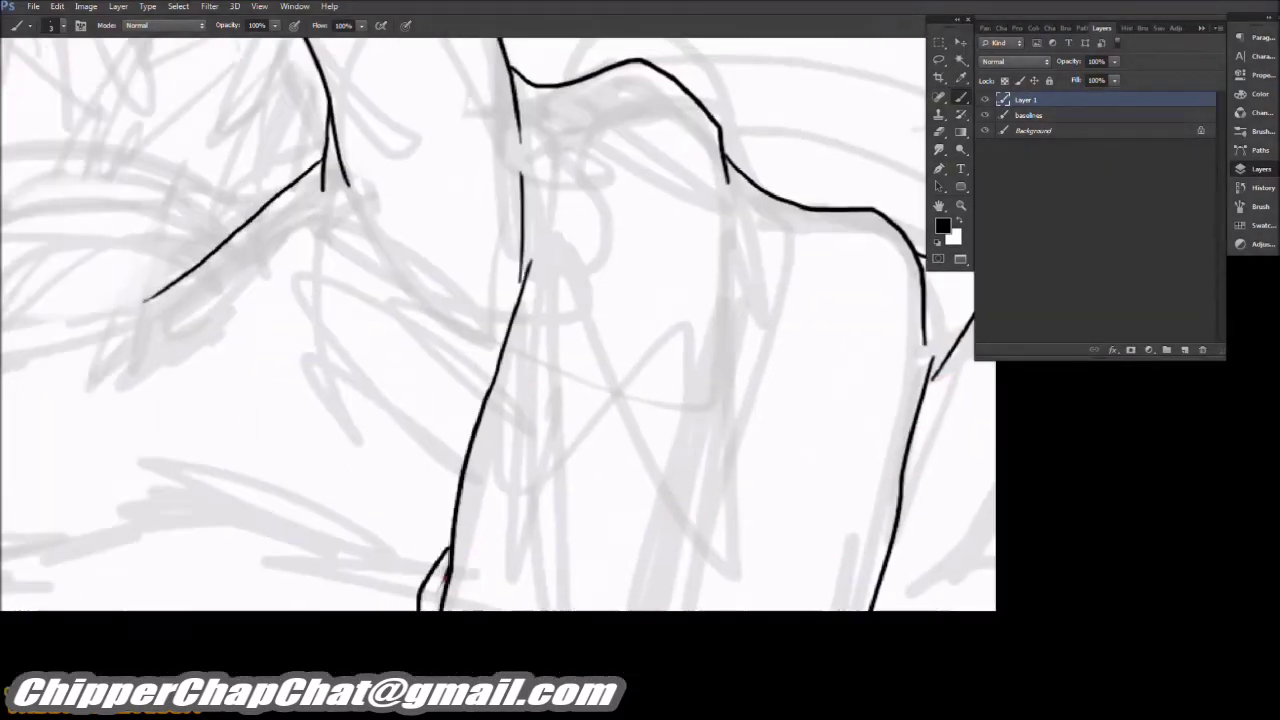
pyautogui.moveTo(731, 382); pyautogui.dragTo(657, 600)
pyautogui.hotkey('ctrl', 'z')
pyautogui.moveTo(717, 403); pyautogui.dragTo(680, 491)
pyautogui.hotkey('ctrl', '-')
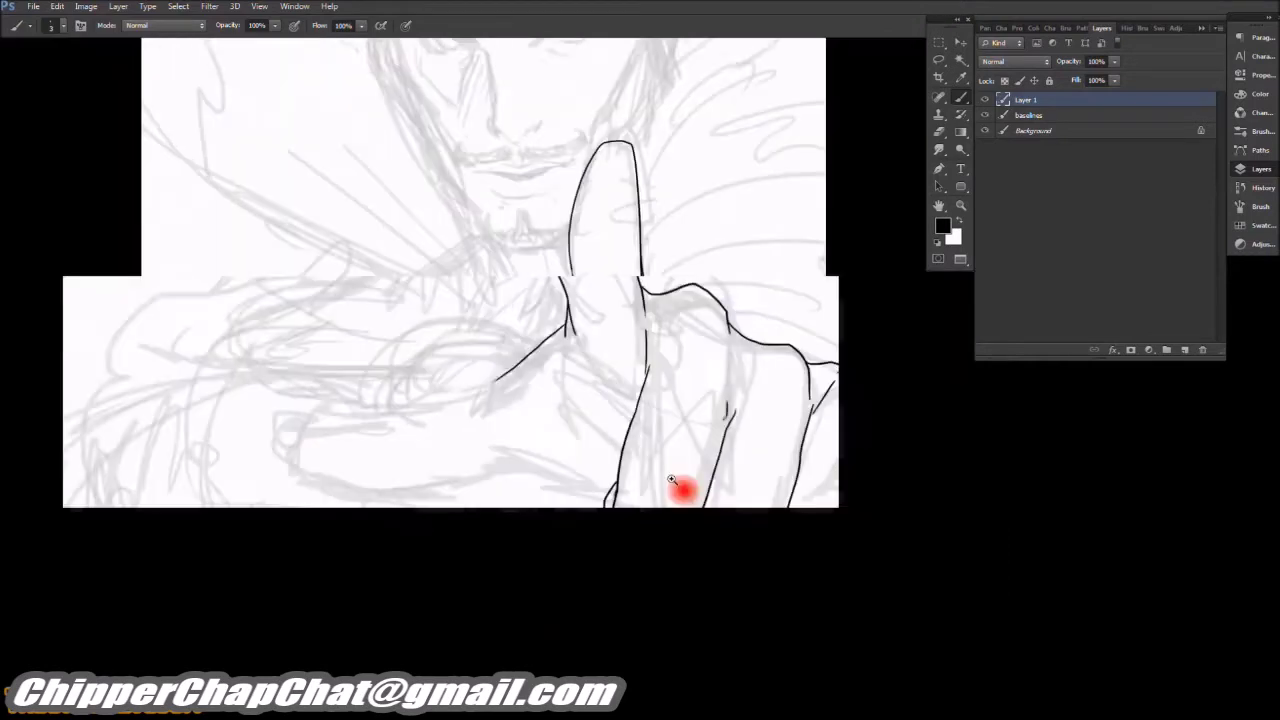
# Step: Ink the outline of the extended thumb, from the web around its tip and back to the palm
pyautogui.scroll(1, 750, 492)
pyautogui.scroll(2, 520, 366)
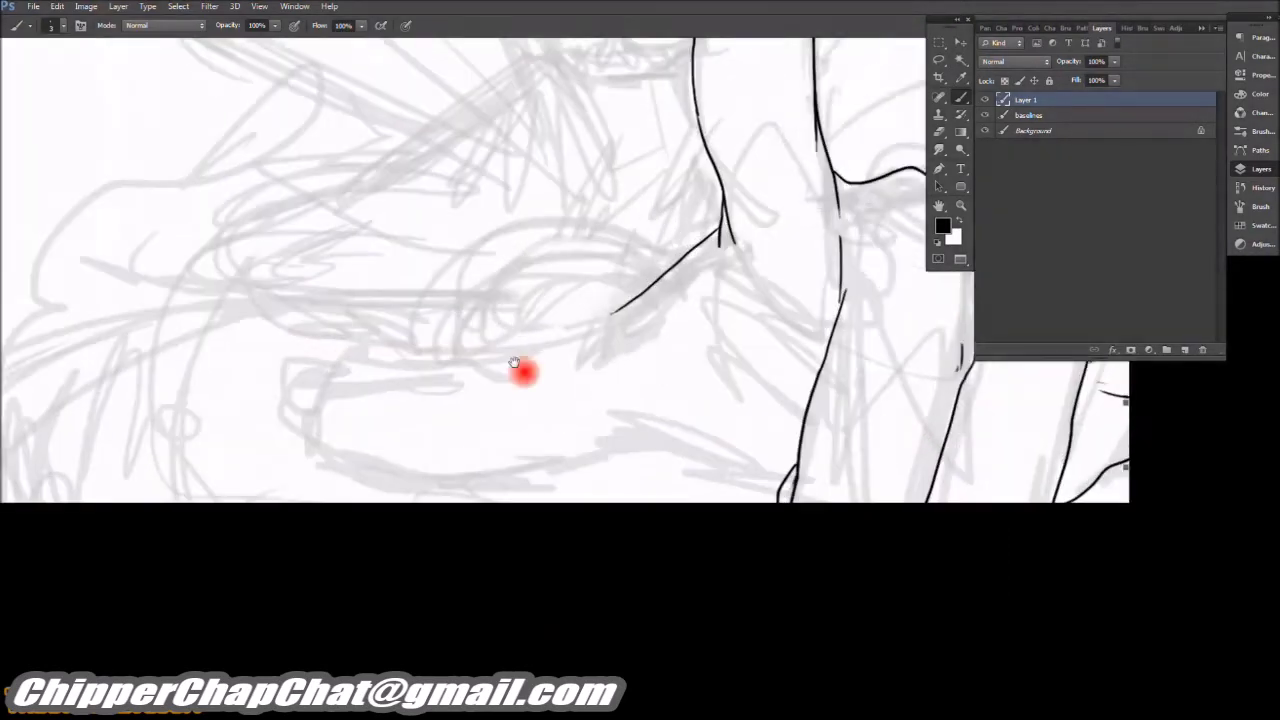
pyautogui.scroll(2, 870, 266)
pyautogui.moveTo(870, 266)
pyautogui.mouseDown()
pyautogui.moveTo(682, 323)
pyautogui.moveTo(494, 603)
pyautogui.mouseUp()
pyautogui.hotkey('ctrl', 'z')
pyautogui.moveTo(663, 326)
pyautogui.mouseDown()
pyautogui.moveTo(199, 506)
pyautogui.moveTo(660, 610)
pyautogui.mouseUp()
pyautogui.moveTo(660, 610); pyautogui.dragTo(300, 600)
pyautogui.moveTo(400, 582); pyautogui.dragTo(657, 543)
pyautogui.hotkey('ctrl', 'z')
pyautogui.moveTo(400, 585)
pyautogui.mouseDown()
pyautogui.moveTo(611, 580)
pyautogui.moveTo(600, 570)
pyautogui.mouseUp()
pyautogui.scroll(-5, 540, 617)
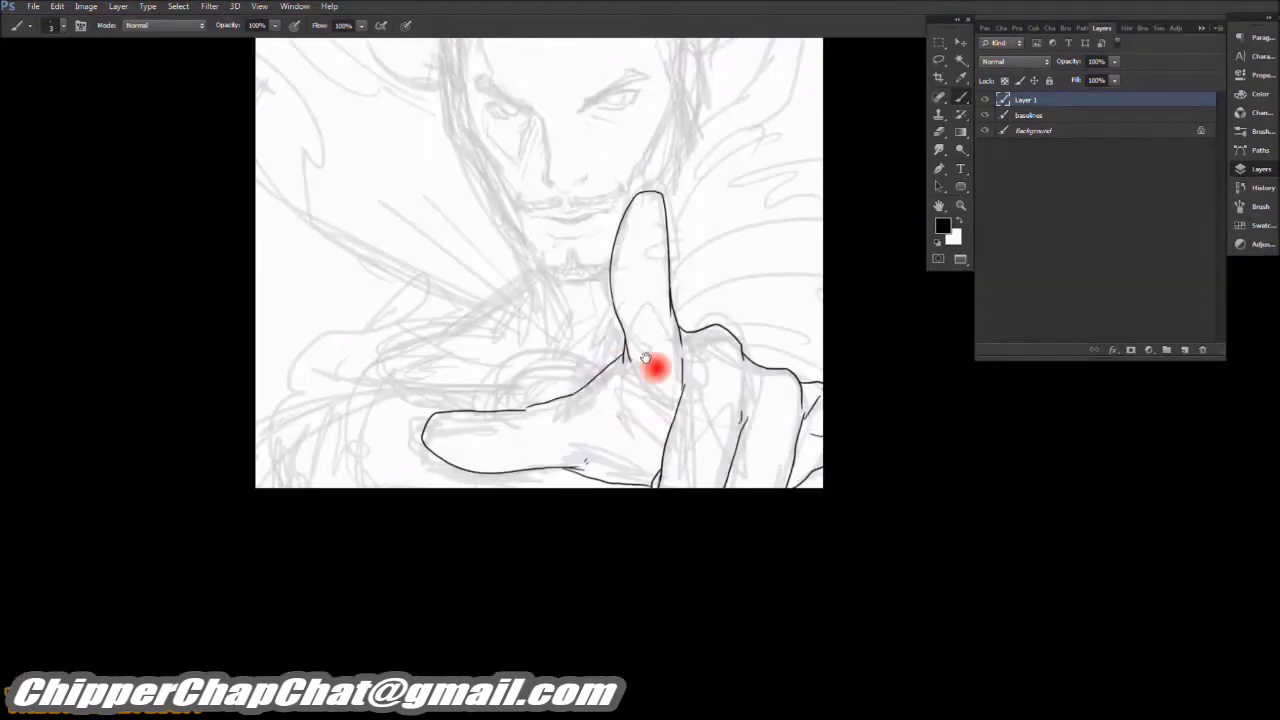
# Step: Add short crease marks along the thumb and across the base of the palm
pyautogui.scroll(4, 654, 363)
pyautogui.scroll(2, 630, 457)
pyautogui.moveTo(443, 394)
pyautogui.mouseDown()
pyautogui.moveTo(578, 390)
pyautogui.moveTo(610, 402)
pyautogui.mouseUp()
pyautogui.moveTo(734, 380); pyautogui.dragTo(746, 386)
pyautogui.moveTo(740, 404); pyautogui.dragTo(752, 406)
pyautogui.scroll(-2, 780, 449)
pyautogui.scroll(2, 677, 329)
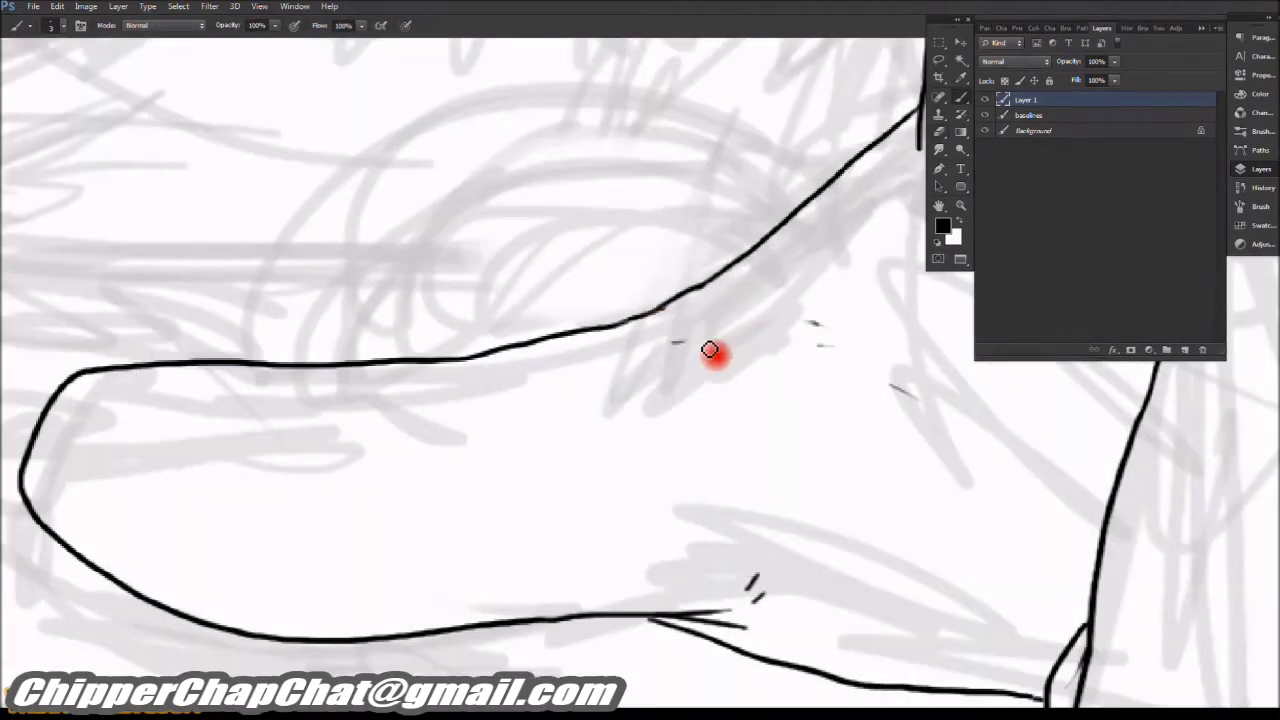
pyautogui.scroll(-4, 723, 434)
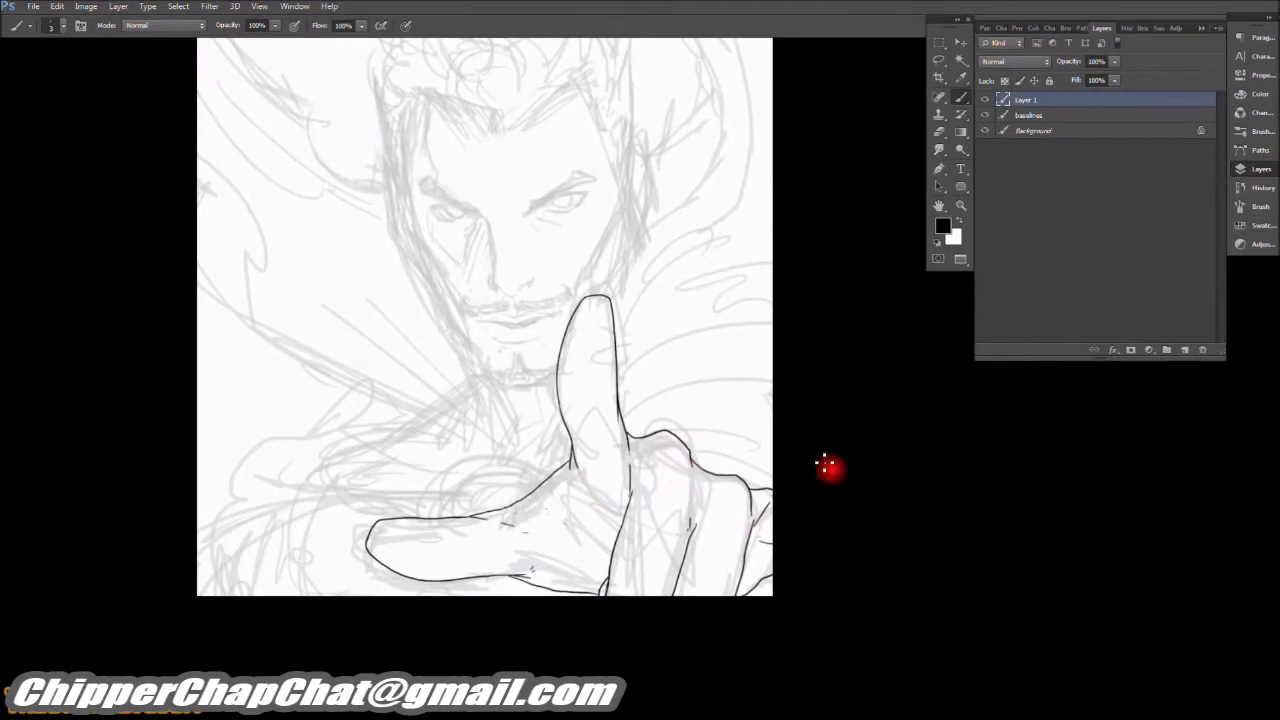
# Step: Add fine crease strokes at the base of the index finger and between the folded fingers
pyautogui.scroll(5, 563, 234)
pyautogui.keyDown('shift'); pyautogui.click(572, 414); pyautogui.keyUp('shift')
pyautogui.hotkey('ctrl', 'z')
pyautogui.moveTo(524, 228); pyautogui.dragTo(568, 540)
pyautogui.scroll(-5, 671, 377)
pyautogui.hscroll(3, 960, 462)
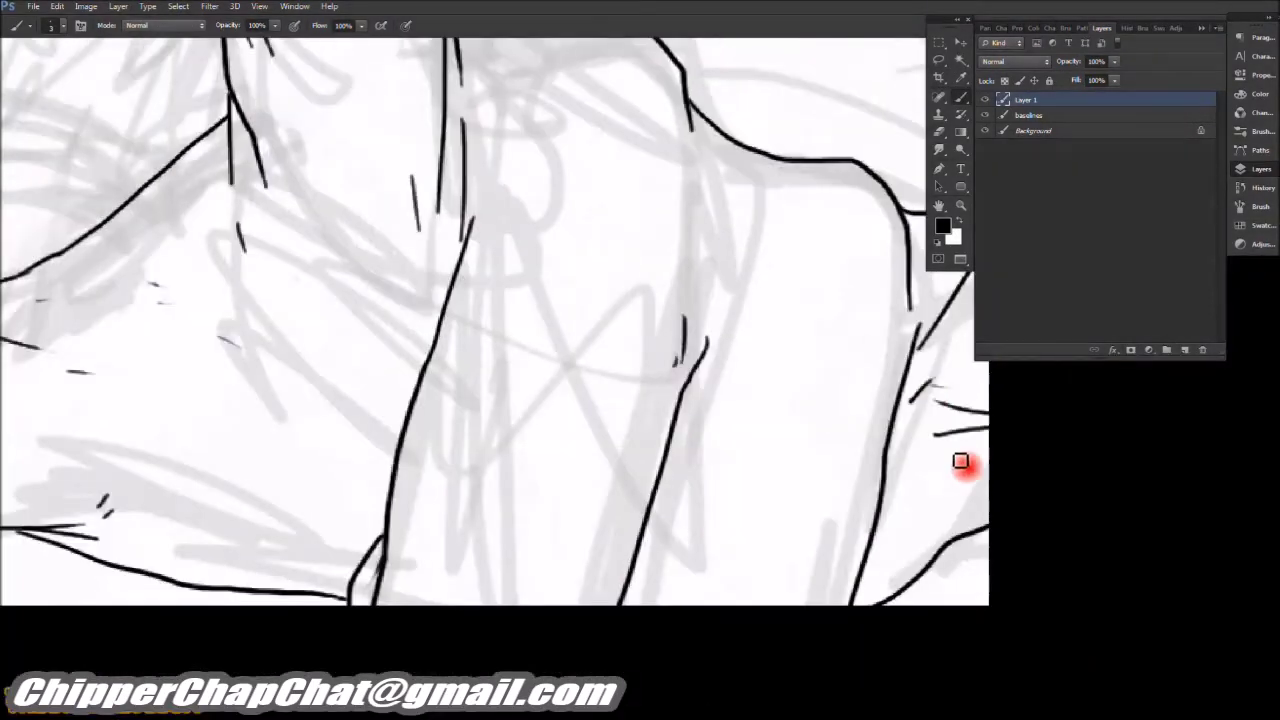
# Step: Erase the lower thumb line near the palm and re-ink it as a smoother contour towards the wrist
pyautogui.hscroll(-3, 960, 462)
pyautogui.press('e')
pyautogui.moveTo(520, 471)
pyautogui.mouseDown()
pyautogui.moveTo(486, 523)
pyautogui.moveTo(403, 526)
pyautogui.mouseUp()
pyautogui.press('b')
pyautogui.keyDown('shift'); pyautogui.click(479, 507); pyautogui.keyUp('shift')
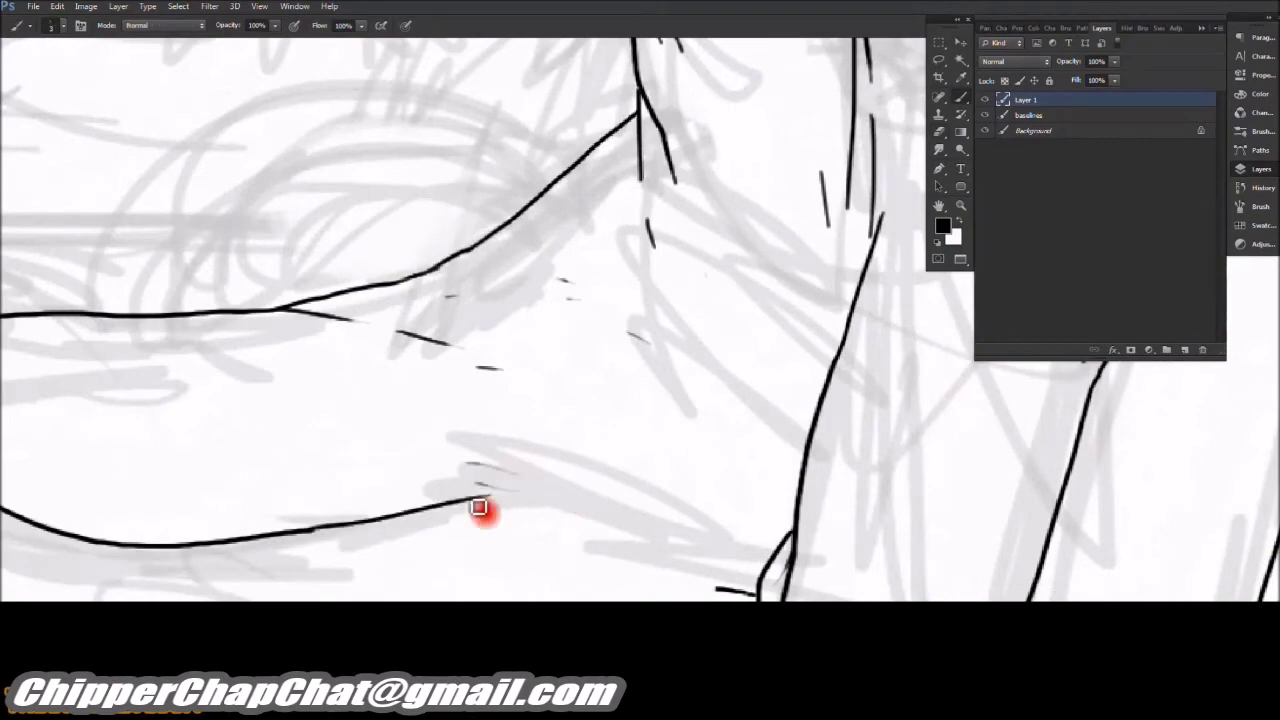
pyautogui.moveTo(479, 507); pyautogui.dragTo(729, 577)
# Step: Ink the curved cape folds behind the knuckles and beside the raised index finger
pyautogui.scroll(-5, 700, 577)
pyautogui.scroll(5, 565, 490)
pyautogui.moveTo(565, 490)
pyautogui.mouseDown()
pyautogui.moveTo(580, 531)
pyautogui.moveTo(700, 551)
pyautogui.mouseUp()
pyautogui.scroll(3, 531, 357)
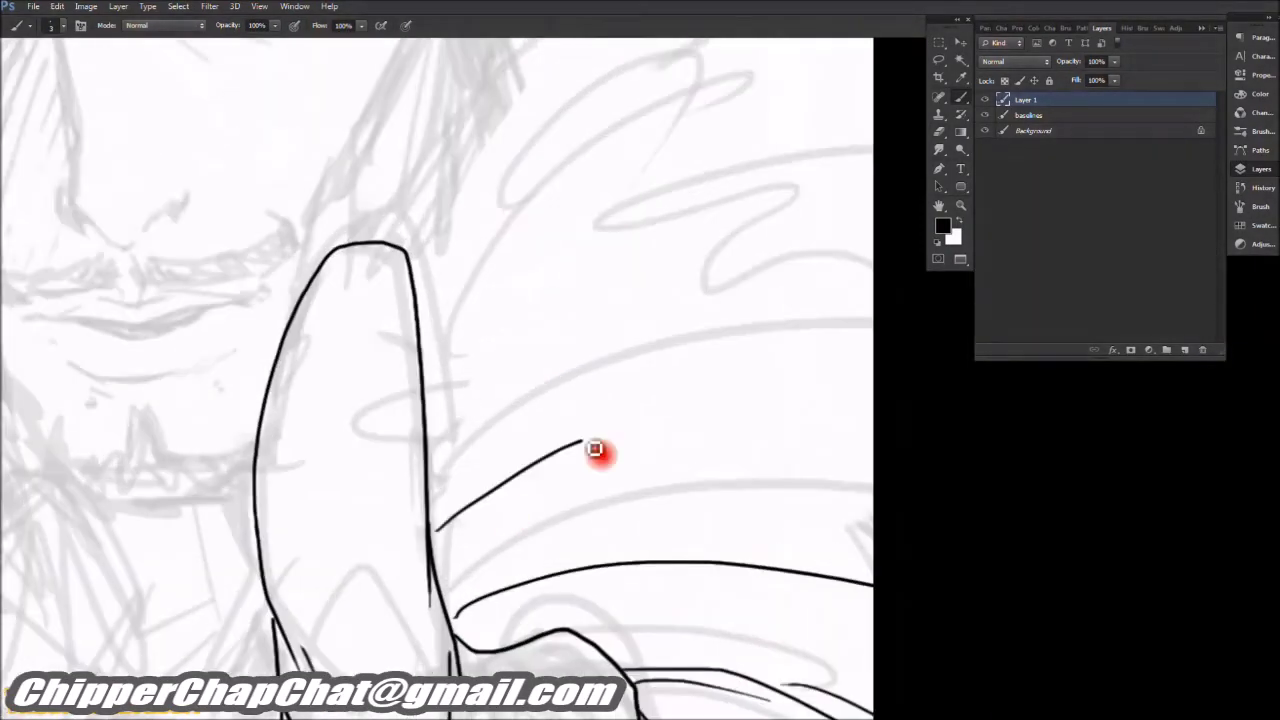
# Step: Ink the oval cloak clasp above the thumb and the straps running from it towards the raised hand
pyautogui.hscroll(-3, 586, 360)
pyautogui.scroll(-3, 360, 494)
pyautogui.moveTo(345, 482)
pyautogui.mouseDown()
pyautogui.moveTo(683, 281)
pyautogui.moveTo(763, 257)
pyautogui.moveTo(770, 270)
pyautogui.mouseUp()
pyautogui.scroll(3, 534, 437)
pyautogui.scroll(-3, 480, 483)
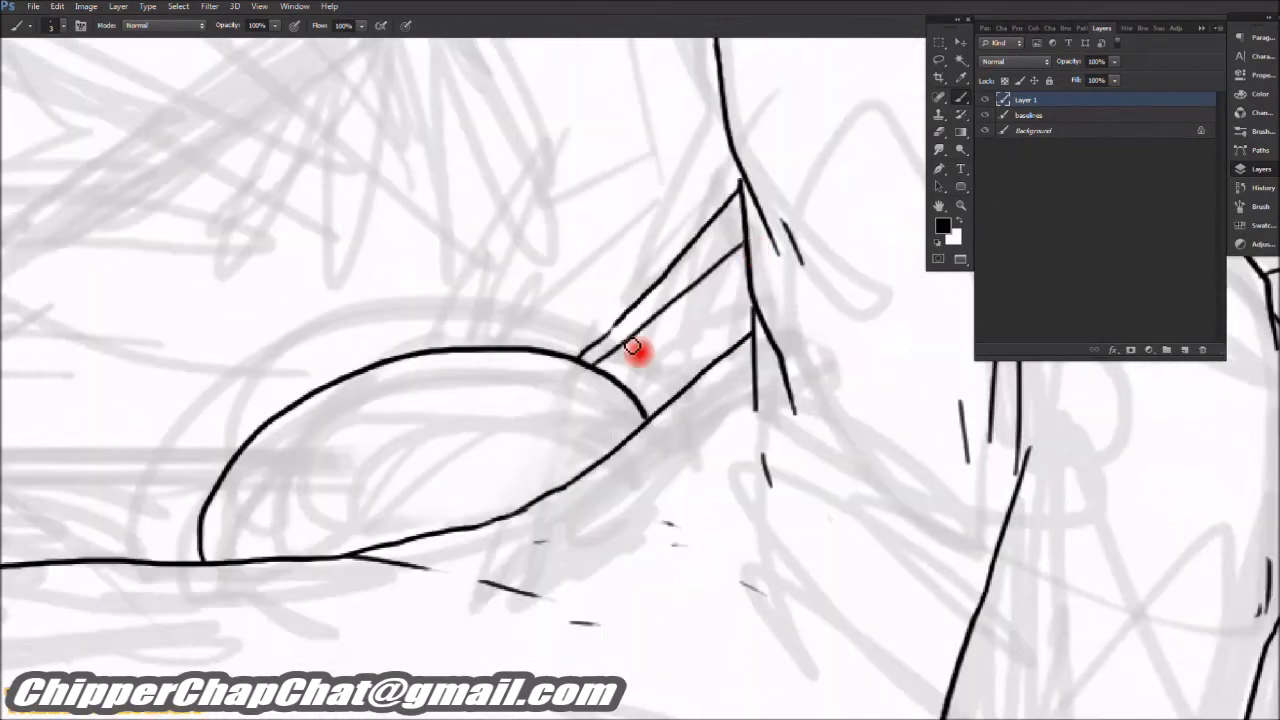
pyautogui.hscroll(-3, 514, 414)
pyautogui.moveTo(470, 480); pyautogui.dragTo(691, 289)
pyautogui.scroll(-3, 625, 390)
pyautogui.scroll(3, 625, 388)
# Step: Ink the collar's right side in long curves from behind the index finger up to the canvas's upper edge
pyautogui.moveTo(608, 571); pyautogui.dragTo(800, 194)
pyautogui.scroll(3, 506, 486)
pyautogui.moveTo(471, 508)
pyautogui.mouseDown()
pyautogui.moveTo(506, 486)
pyautogui.moveTo(732, 203)
pyautogui.mouseUp()
pyautogui.scroll(-3, 676, 386)
pyautogui.scroll(3, 676, 386)
pyautogui.moveTo(620, 565)
pyautogui.mouseDown()
pyautogui.moveTo(709, 432)
pyautogui.moveTo(663, 523)
pyautogui.mouseUp()
pyautogui.hotkey('ctrl', 'z')
pyautogui.hotkey('ctrl', 'z')
pyautogui.moveTo(633, 578)
pyautogui.mouseDown()
pyautogui.moveTo(674, 514)
pyautogui.moveTo(653, 127)
pyautogui.mouseUp()
pyautogui.scroll(3, 766, 649)
pyautogui.moveTo(766, 649); pyautogui.dragTo(306, 86)
pyautogui.scroll(-2, 370, 229)
pyautogui.moveTo(370, 229); pyautogui.dragTo(263, 100)
pyautogui.moveTo(560, 390)
pyautogui.mouseDown()
pyautogui.moveTo(397, 251)
pyautogui.moveTo(466, 129)
pyautogui.moveTo(691, 623)
pyautogui.mouseUp()
pyautogui.scroll(-2, 397, 251)
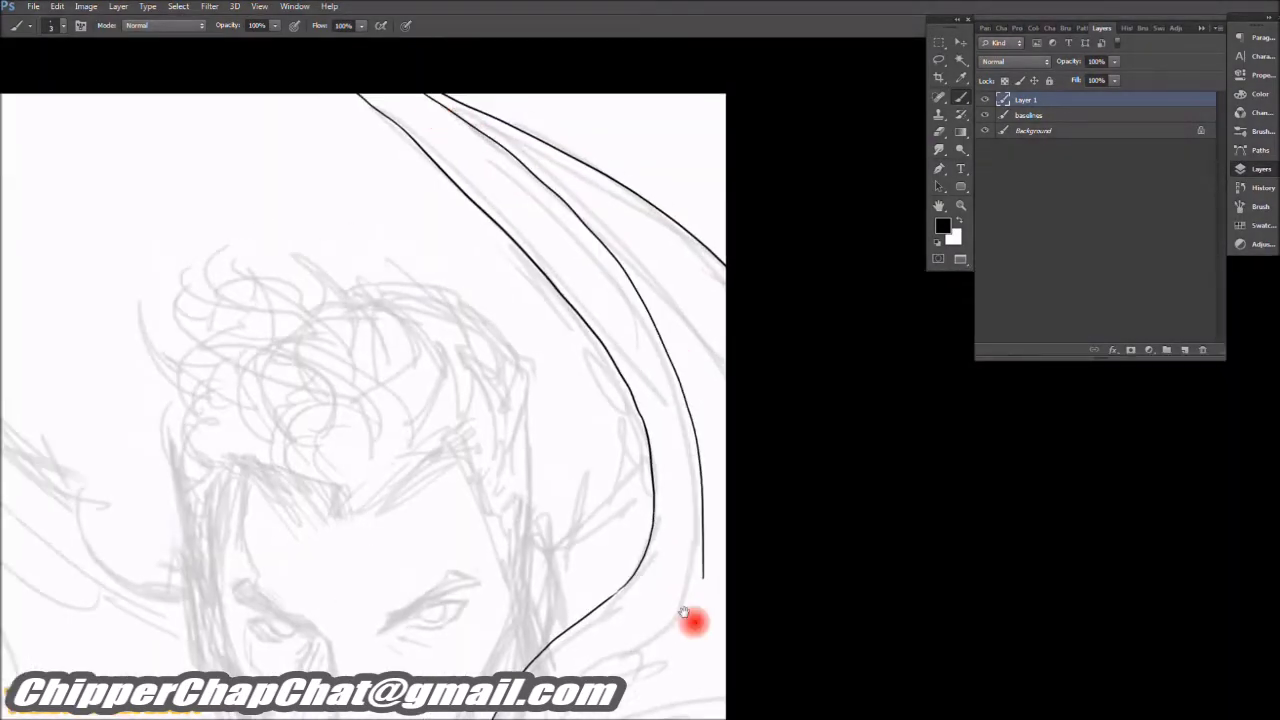
# Step: Refine the right collar's contour and add a second line beneath its outer edge near the canvas's upper corner
pyautogui.scroll(2, 691, 623)
pyautogui.moveTo(463, 463); pyautogui.dragTo(703, 231)
pyautogui.scroll(2, 703, 231)
pyautogui.moveTo(731, 149)
pyautogui.mouseDown()
pyautogui.moveTo(657, 314)
pyautogui.moveTo(609, 366)
pyautogui.mouseUp()
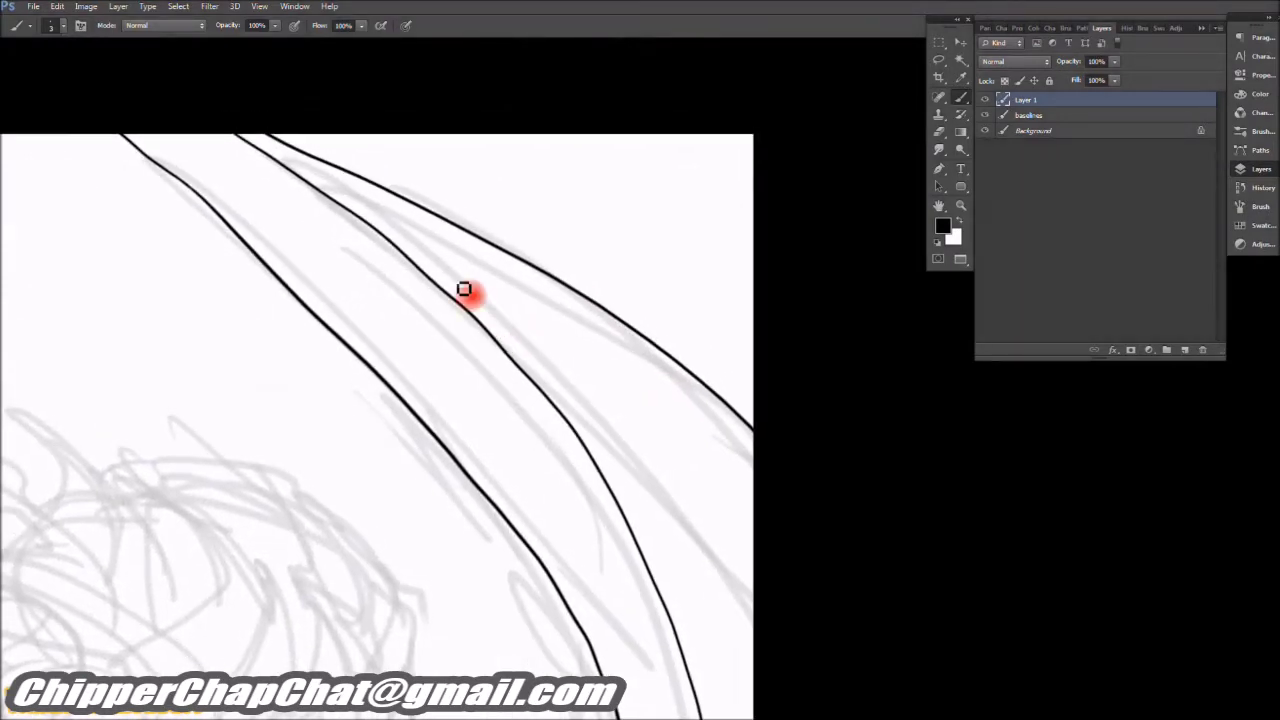
pyautogui.moveTo(266, 152)
pyautogui.mouseDown()
pyautogui.moveTo(623, 363)
pyautogui.moveTo(754, 480)
pyautogui.mouseUp()
pyautogui.hotkey('ctrl', 'z')
pyautogui.moveTo(266, 152)
pyautogui.mouseDown()
pyautogui.moveTo(401, 222)
pyautogui.moveTo(729, 443)
pyautogui.mouseUp()
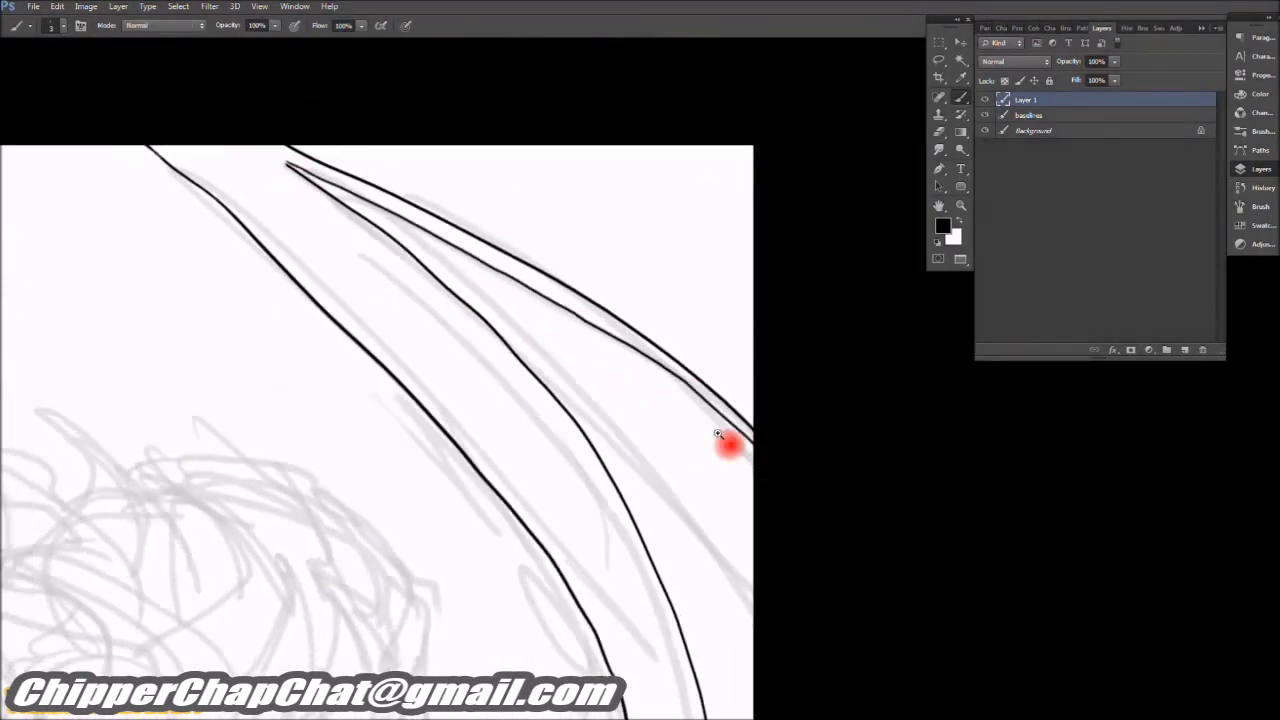
# Step: Add thin fold strokes to the cape beside the raised index finger
pyautogui.scroll(-3, 628, 243)
pyautogui.scroll(3, 457, 380)
pyautogui.moveTo(318, 497); pyautogui.dragTo(535, 338)
pyautogui.moveTo(476, 380); pyautogui.dragTo(705, 305)
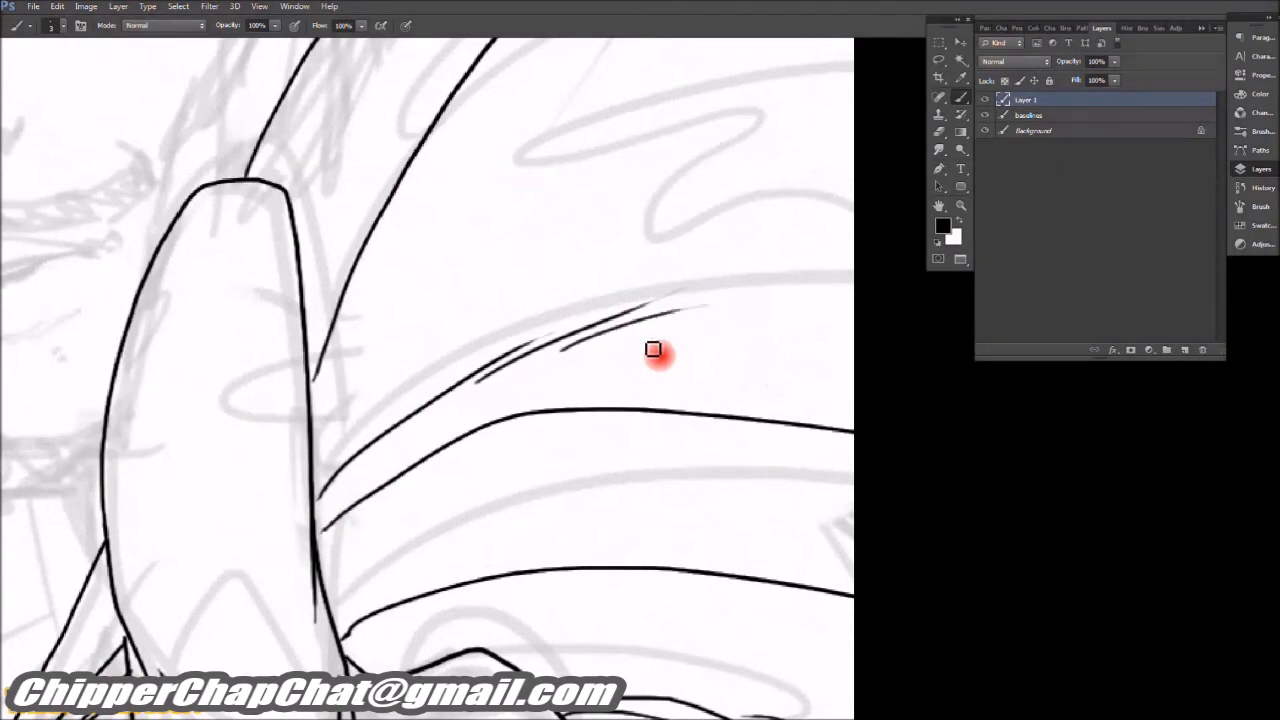
# Step: Ink the collar's left outer edge from the canvas side around its lower corner to the clasp
pyautogui.scroll(-3, 737, 323)
pyautogui.scroll(4, 537, 331)
pyautogui.moveTo(317, 177); pyautogui.dragTo(617, 480)
pyautogui.scroll(2, 643, 508)
pyautogui.moveTo(680, 700); pyautogui.dragTo(590, 410)
pyautogui.scroll(-3, 600, 450)
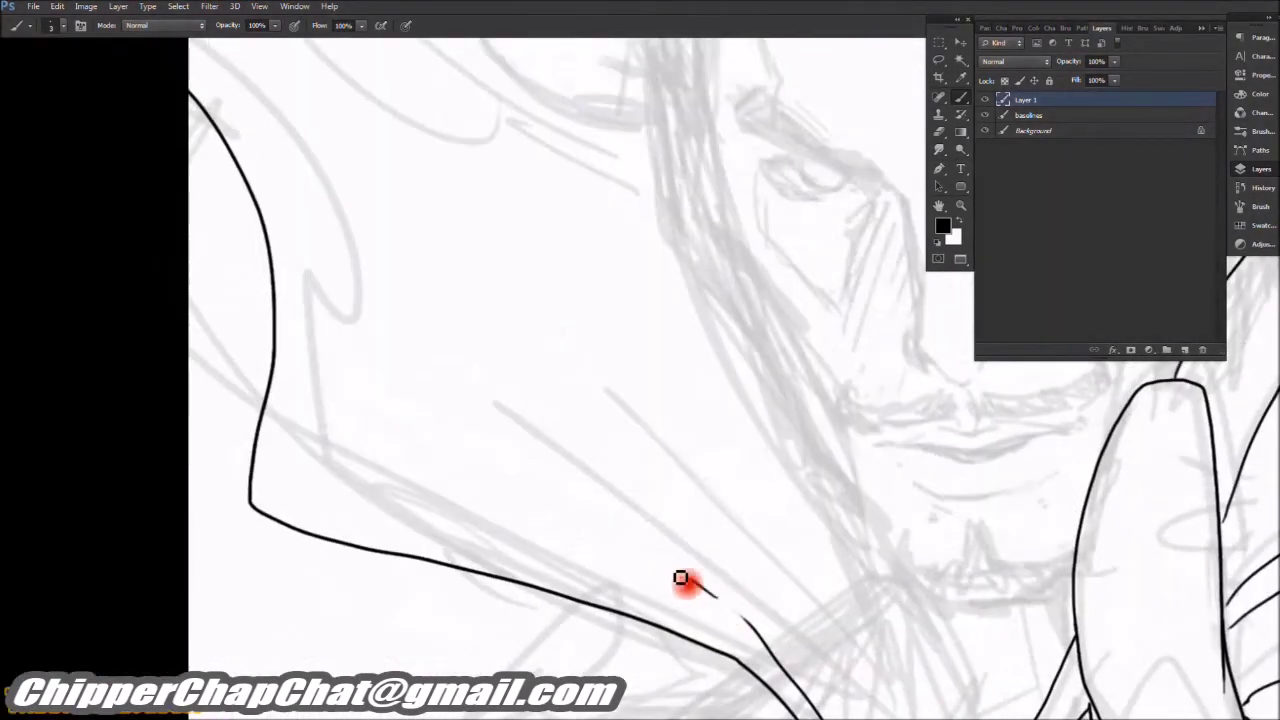
# Step: Ink the collar's inner fold lines and the neck edge converging on the clasp, and tidy where they meet it
pyautogui.moveTo(560, 505); pyautogui.dragTo(430, 445)
pyautogui.scroll(4, 420, 420)
pyautogui.hotkey('ctrl', 'z')
pyautogui.moveTo(510, 335); pyautogui.dragTo(575, 425)
pyautogui.scroll(-2, 700, 408)
pyautogui.moveTo(757, 409); pyautogui.dragTo(748, 230)
pyautogui.scroll(3, 720, 412)
pyautogui.press('b')
pyautogui.moveTo(766, 386); pyautogui.dragTo(830, 473)
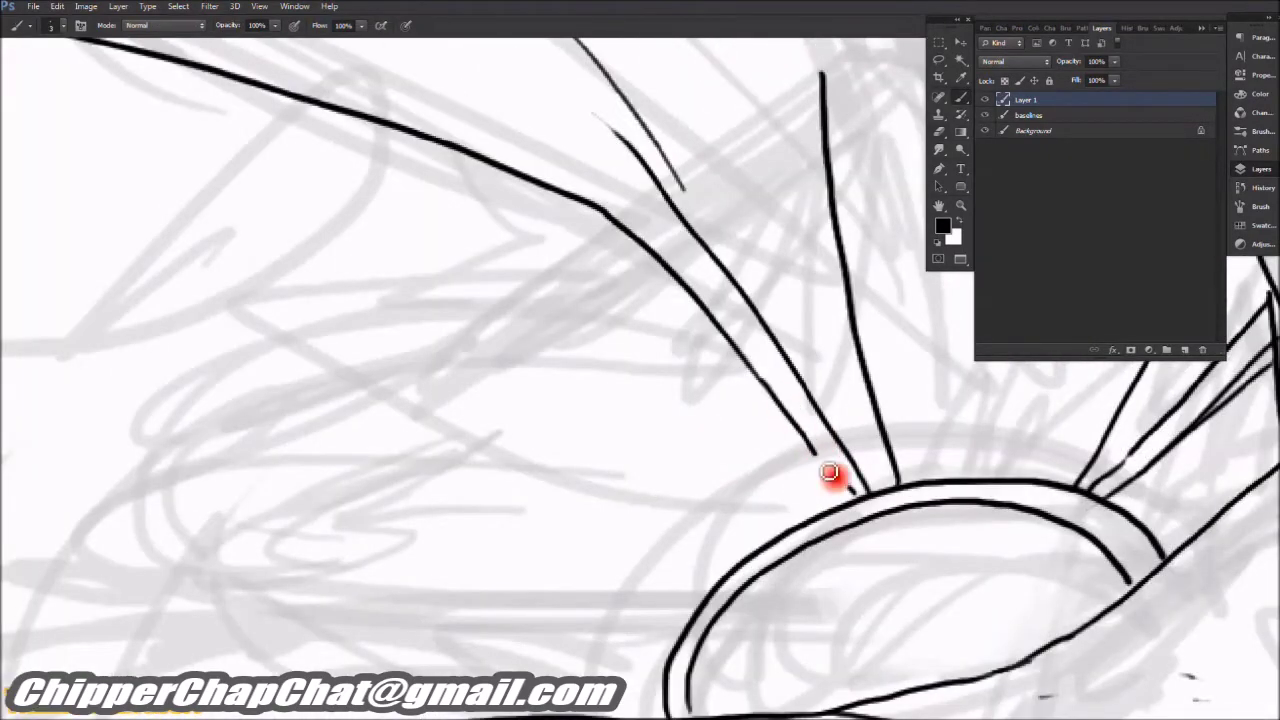
# Step: Ink the long cape folds sweeping from the clasp down to the canvas's lower-left edge
pyautogui.scroll(3, 794, 424)
pyautogui.scroll(-4, 703, 474)
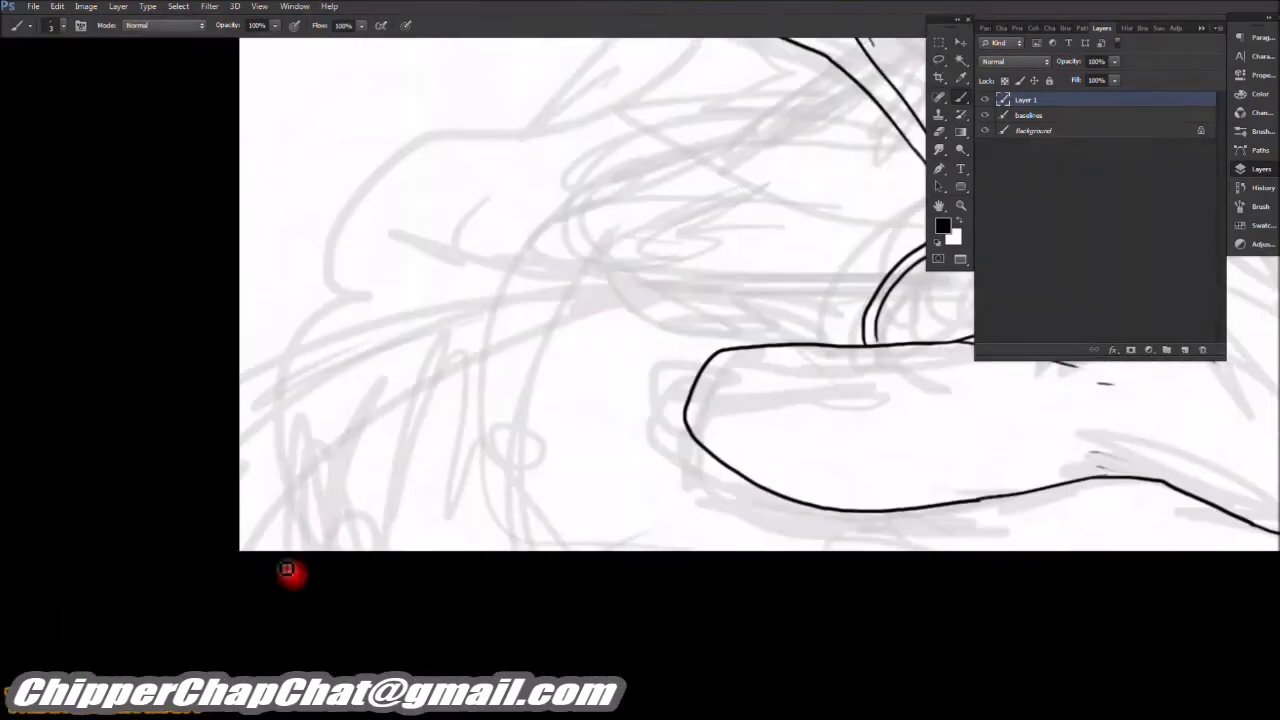
pyautogui.scroll(2, 863, 297)
pyautogui.scroll(-3, 703, 377)
pyautogui.scroll(3, 329, 414)
pyautogui.moveTo(157, 634)
pyautogui.mouseDown()
pyautogui.moveTo(444, 440)
pyautogui.moveTo(757, 314)
pyautogui.mouseUp()
pyautogui.scroll(-1, 568, 396)
pyautogui.scroll(2, 777, 349)
pyautogui.scroll(-3, 657, 409)
pyautogui.scroll(2, 700, 330)
# Step: Ink the shoulder fabric below the left collar and add small folds leading towards the clasp
pyautogui.moveTo(766, 237)
pyautogui.mouseDown()
pyautogui.moveTo(714, 289)
pyautogui.moveTo(653, 444)
pyautogui.mouseUp()
pyautogui.hotkey('ctrl', 'alt', 'z')
pyautogui.hotkey('ctrl', 'alt', 'z')
pyautogui.moveTo(913, 313); pyautogui.dragTo(705, 373)
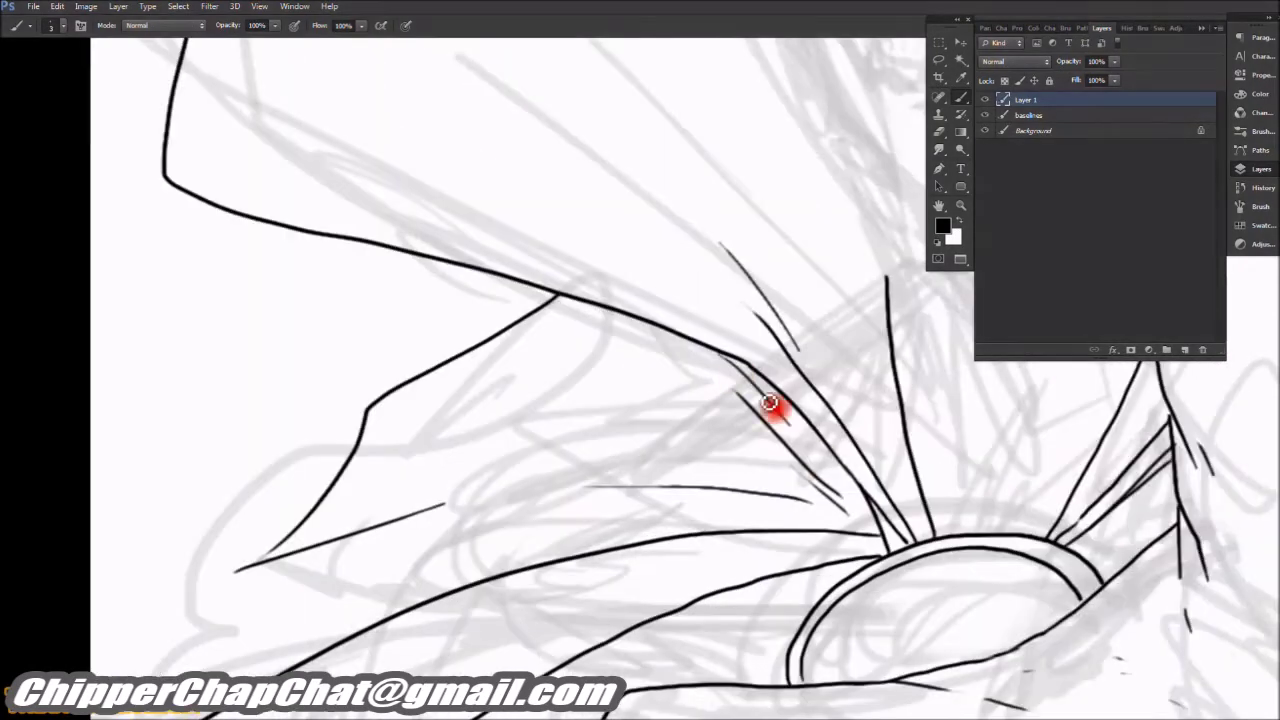
pyautogui.scroll(-2, 717, 428)
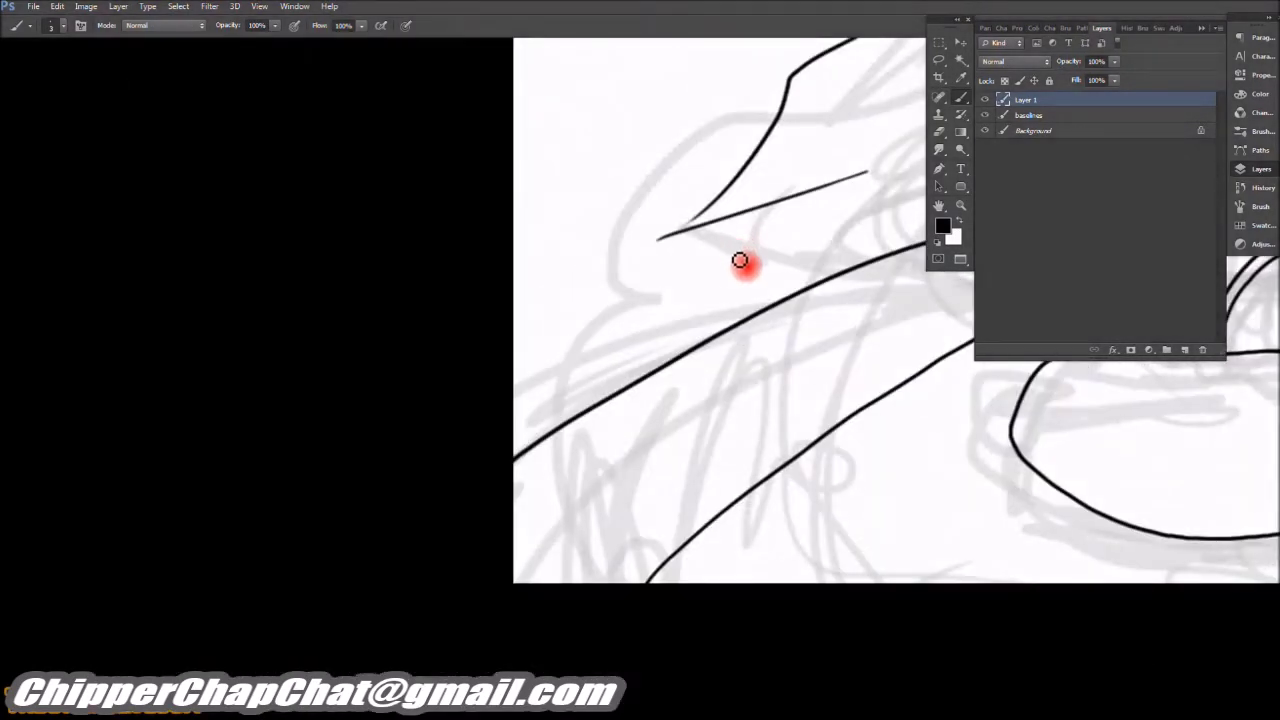
pyautogui.scroll(2, 728, 187)
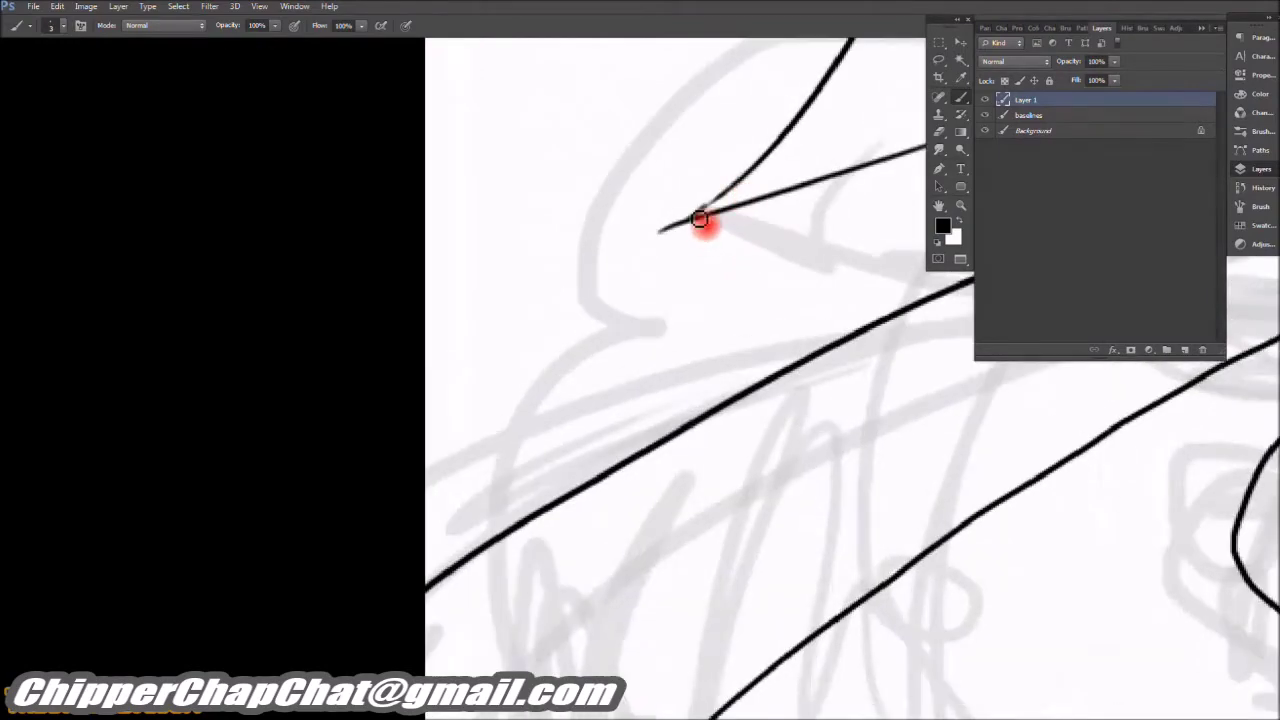
pyautogui.scroll(-5, 660, 340)
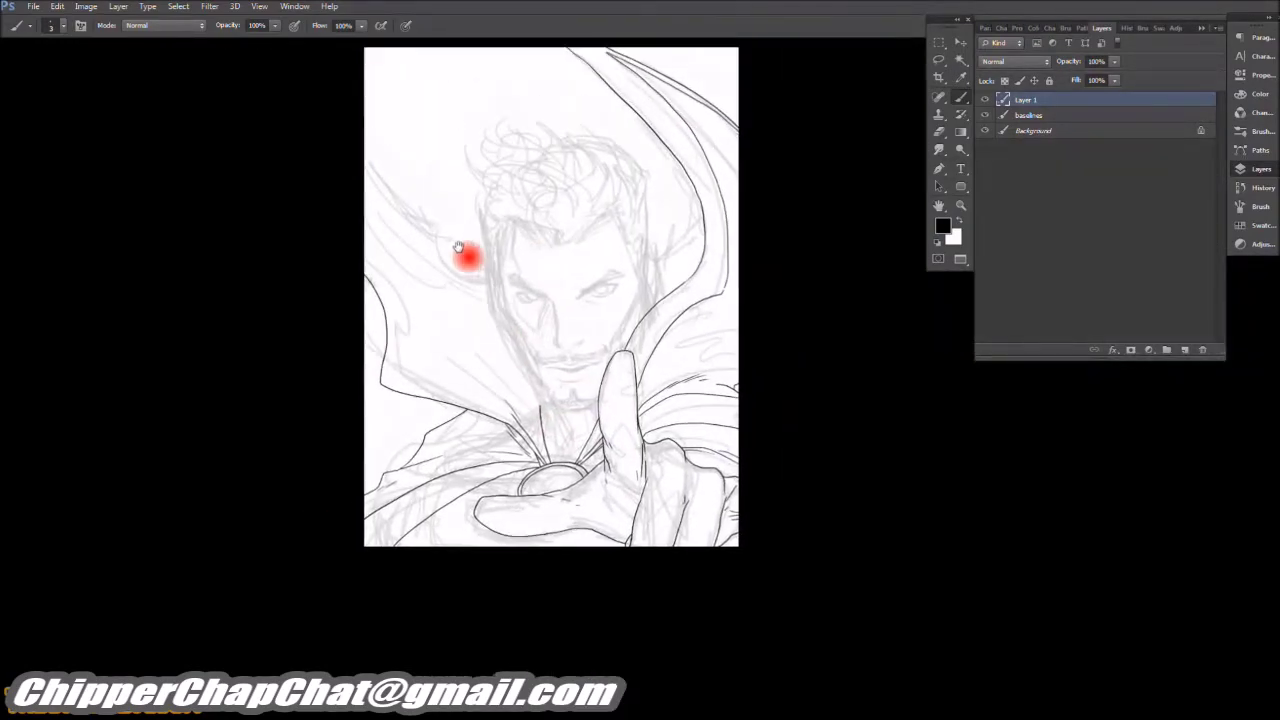
# Step: Ink the face contour from the temples down both cheeks and around the jaw and chin
pyautogui.scroll(5, 458, 247)
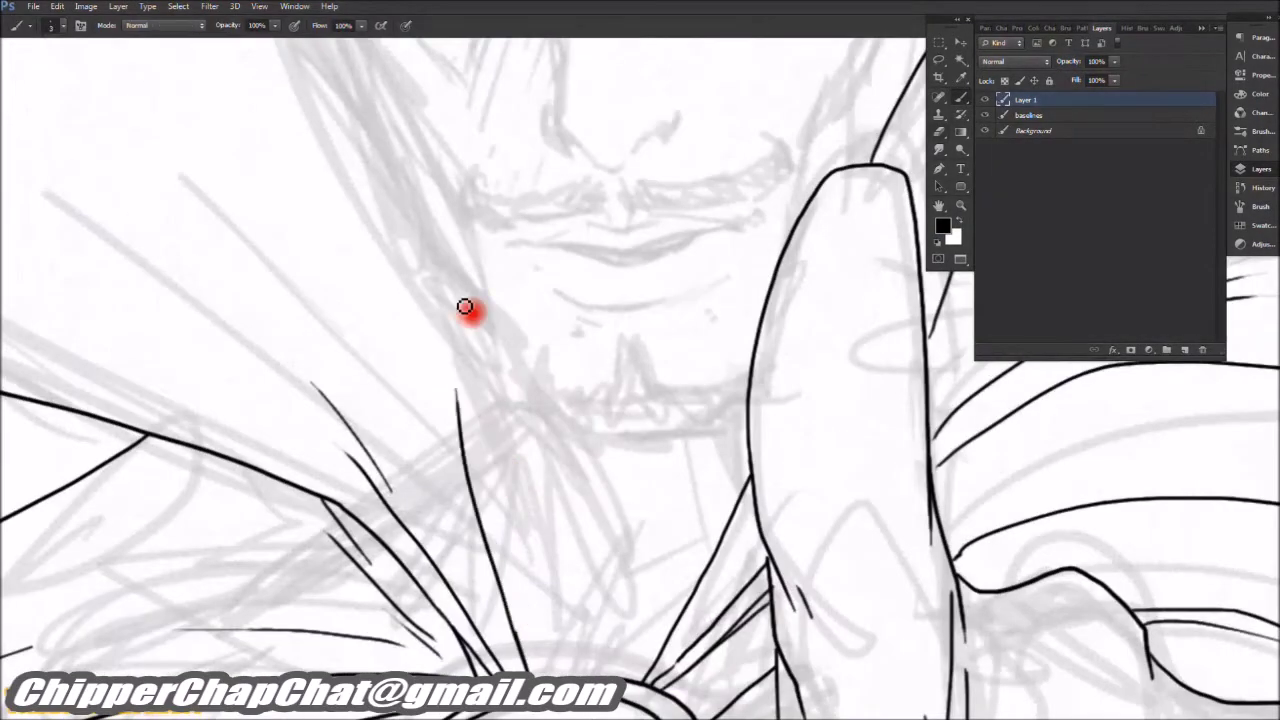
pyautogui.scroll(3, 430, 330)
pyautogui.moveTo(400, 171); pyautogui.dragTo(425, 535)
pyautogui.hotkey('ctrl', 'z')
pyautogui.scroll(2, 822, 187)
pyautogui.moveTo(835, 152); pyautogui.dragTo(768, 508)
pyautogui.moveTo(394, 565); pyautogui.dragTo(504, 307)
pyautogui.hotkey('ctrl', 'z')
pyautogui.moveTo(336, 232)
pyautogui.mouseDown()
pyautogui.moveTo(449, 486)
pyautogui.moveTo(673, 675)
pyautogui.mouseUp()
pyautogui.moveTo(673, 675); pyautogui.dragTo(657, 500)
pyautogui.scroll(2, 657, 500)
pyautogui.hotkey('ctrl', 'z')
pyautogui.moveTo(408, 440)
pyautogui.mouseDown()
pyautogui.moveTo(709, 424)
pyautogui.moveTo(714, 437)
pyautogui.moveTo(1004, 447)
pyautogui.mouseUp()
pyautogui.hotkey('ctrl', 'z')
pyautogui.moveTo(486, 220); pyautogui.dragTo(515, 472)
pyautogui.scroll(-3, 674, 343)
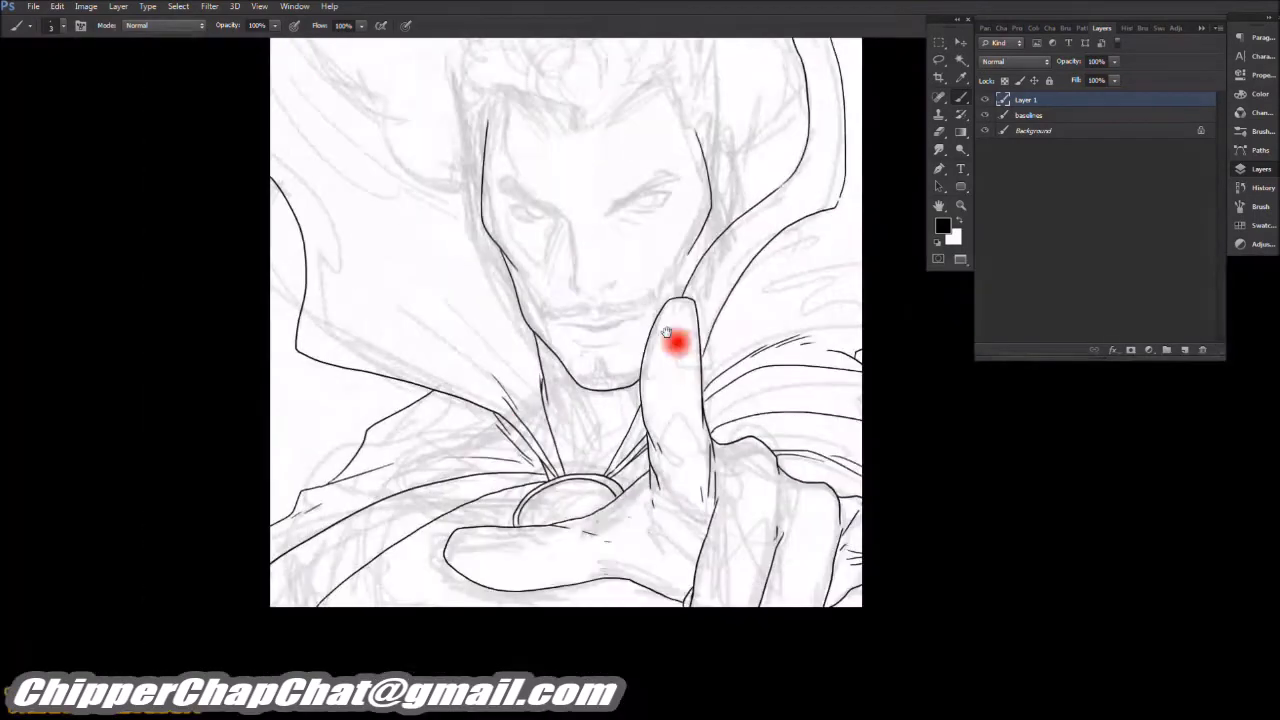
# Step: Ink the ear on the face's right side, with its outer rim and inner folds above the collar
pyautogui.scroll(3, 786, 286)
pyautogui.moveTo(806, 298); pyautogui.dragTo(808, 251)
pyautogui.scroll(1, 795, 312)
pyautogui.scroll(3, 795, 312)
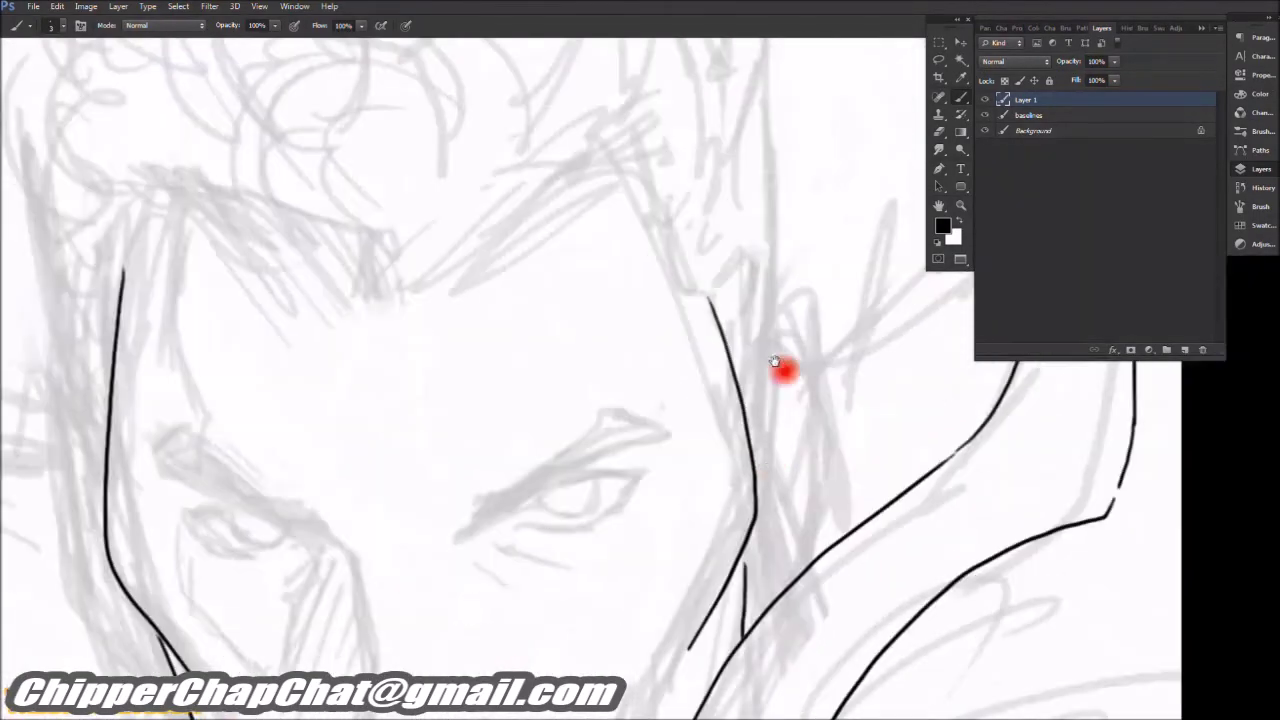
pyautogui.scroll(2, 806, 345)
pyautogui.moveTo(655, 388)
pyautogui.mouseDown()
pyautogui.moveTo(716, 265)
pyautogui.moveTo(765, 412)
pyautogui.mouseUp()
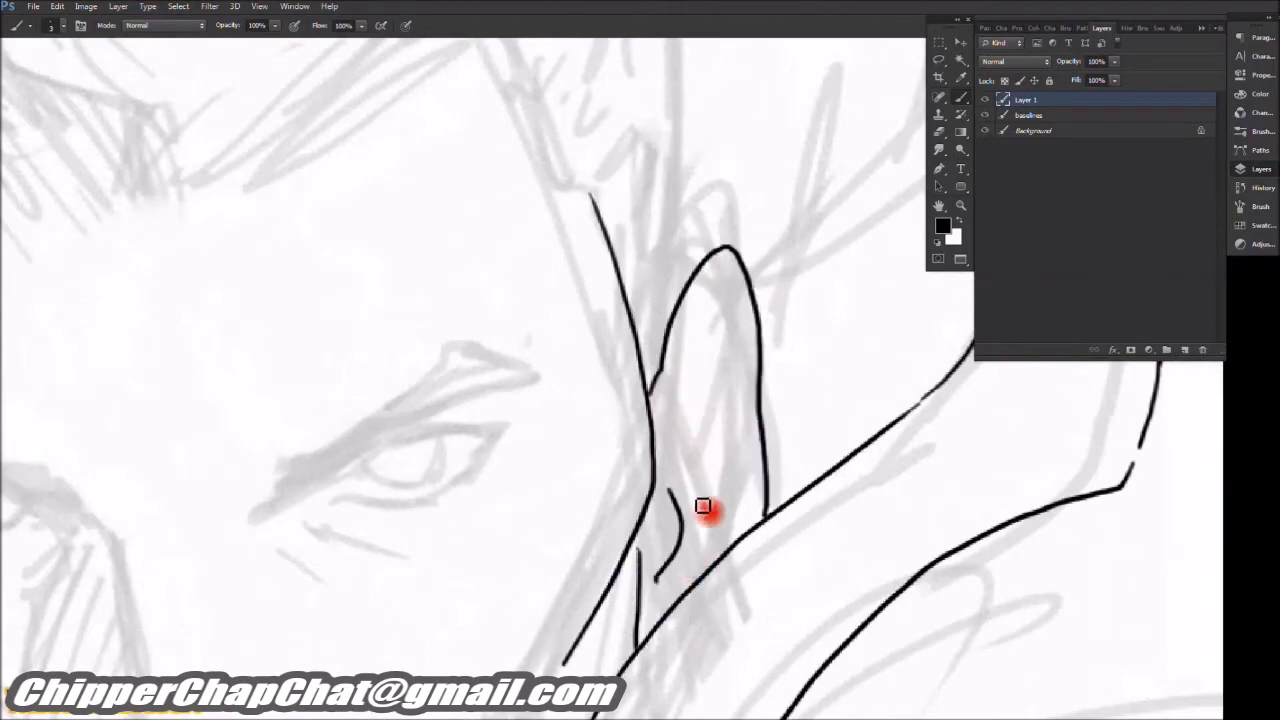
pyautogui.scroll(-3, 732, 497)
# Step: Ink the narrow ear on the face's left side, redoing its outer edge down to the lobe
pyautogui.scroll(4, 694, 363)
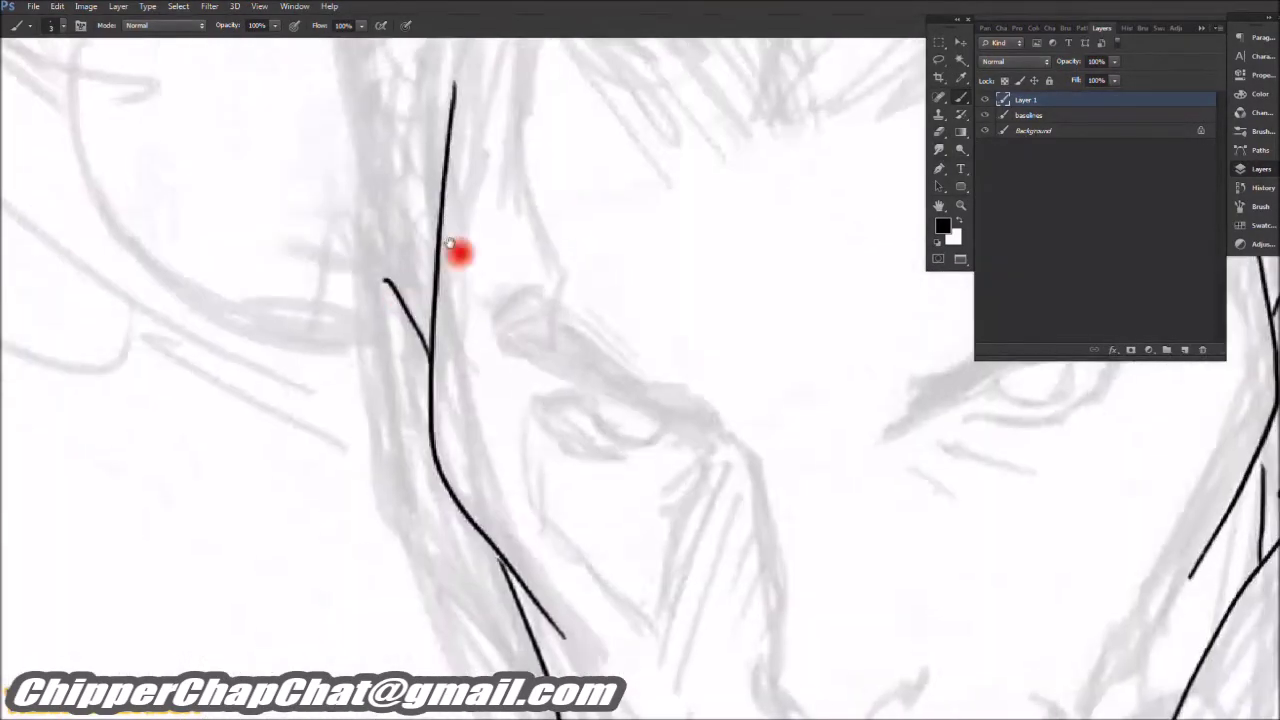
pyautogui.scroll(1, 480, 225)
pyautogui.moveTo(509, 335); pyautogui.dragTo(512, 385)
pyautogui.scroll(-3, 534, 463)
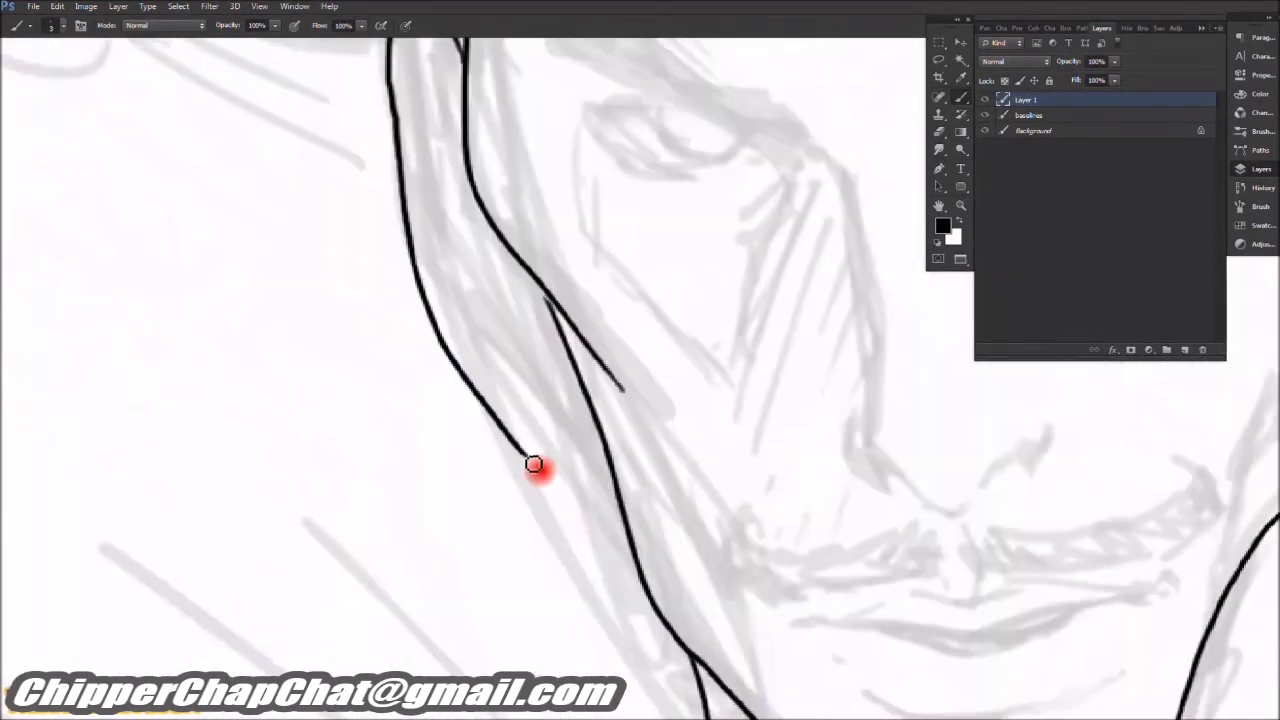
pyautogui.scroll(4, 534, 443)
pyautogui.hotkey('ctrl', 'alt', 'z')
pyautogui.hotkey('ctrl', 'alt', 'z')
pyautogui.moveTo(463, 132); pyautogui.dragTo(517, 434)
pyautogui.scroll(2, 540, 465)
pyautogui.moveTo(556, 488); pyautogui.dragTo(628, 588)
pyautogui.scroll(-3, 570, 524)
pyautogui.scroll(-2, 443, 500)
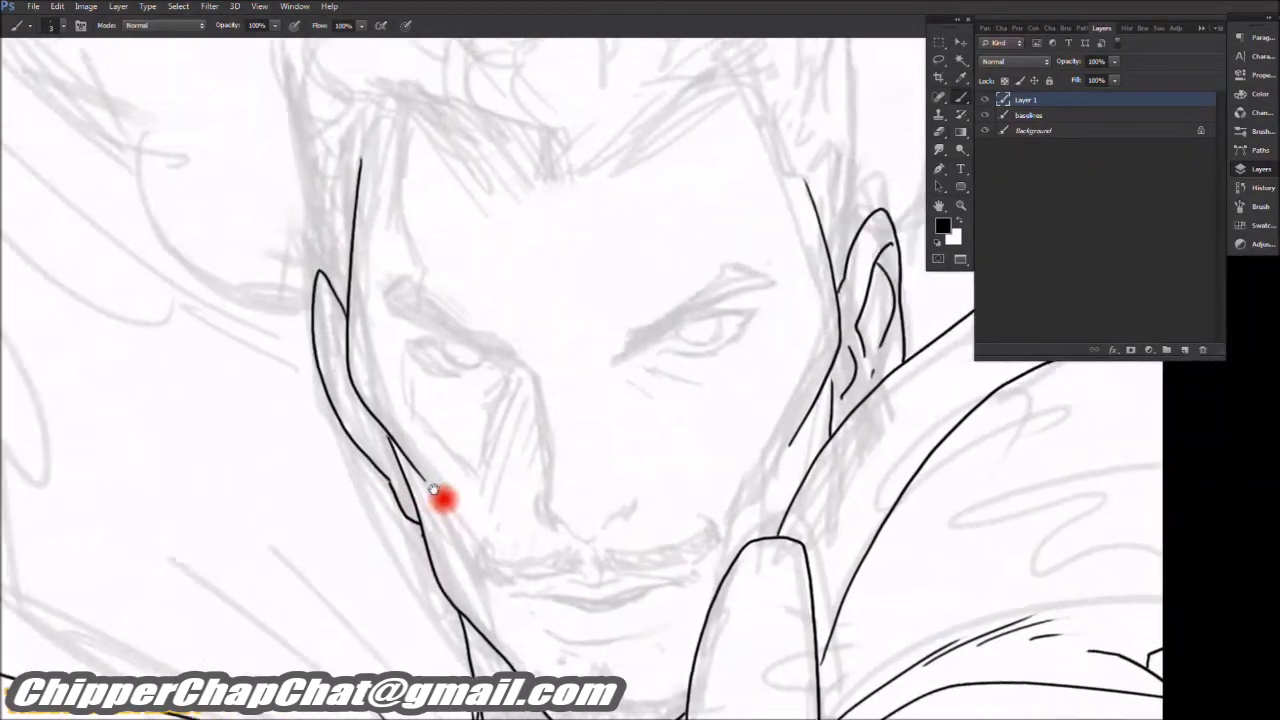
# Step: Ink the inner folds of the narrow ear on the face's left side
pyautogui.scroll(4, 400, 223)
pyautogui.hotkey('ctrl', 'alt', 'z')
pyautogui.moveTo(390, 184); pyautogui.dragTo(405, 270)
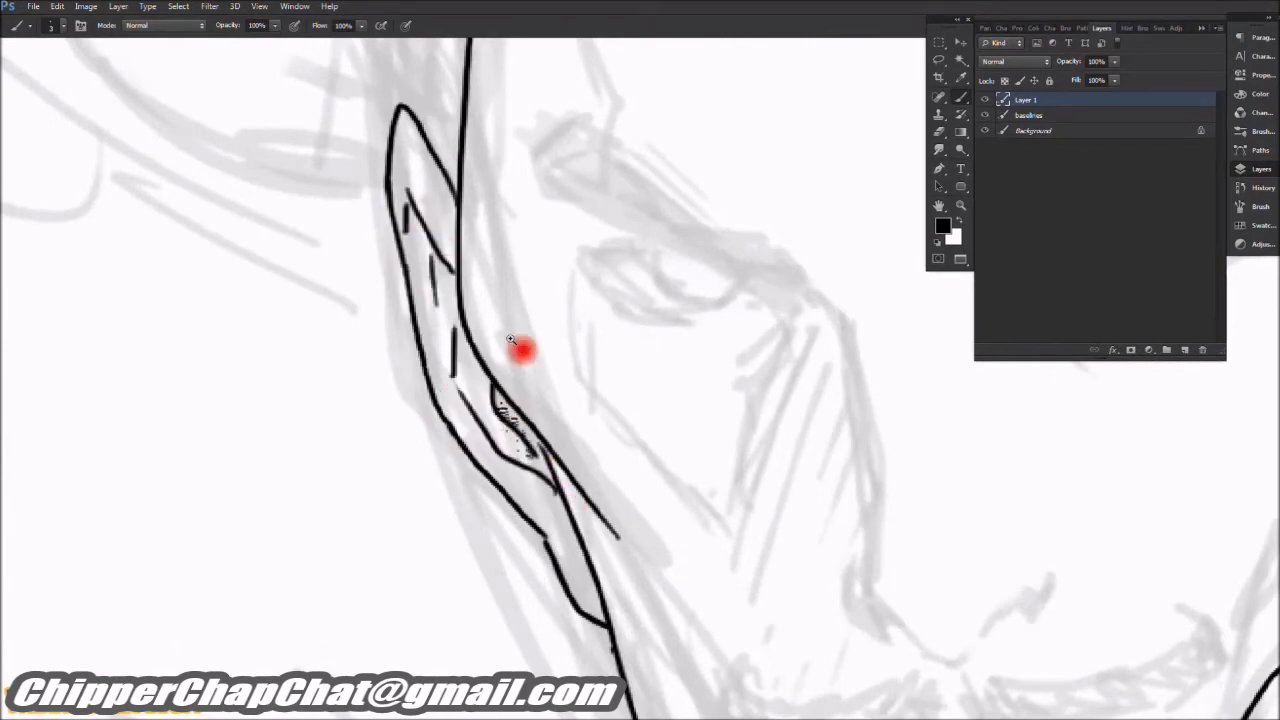
# Step: Ink the angular outlines of both eyebrows, with pointed inner corners
pyautogui.scroll(-3, 510, 340)
pyautogui.scroll(4, 329, 282)
pyautogui.moveTo(522, 366)
pyautogui.mouseDown()
pyautogui.moveTo(560, 423)
pyautogui.moveTo(428, 452)
pyautogui.moveTo(770, 307)
pyautogui.mouseUp()
pyautogui.moveTo(440, 490); pyautogui.dragTo(790, 354)
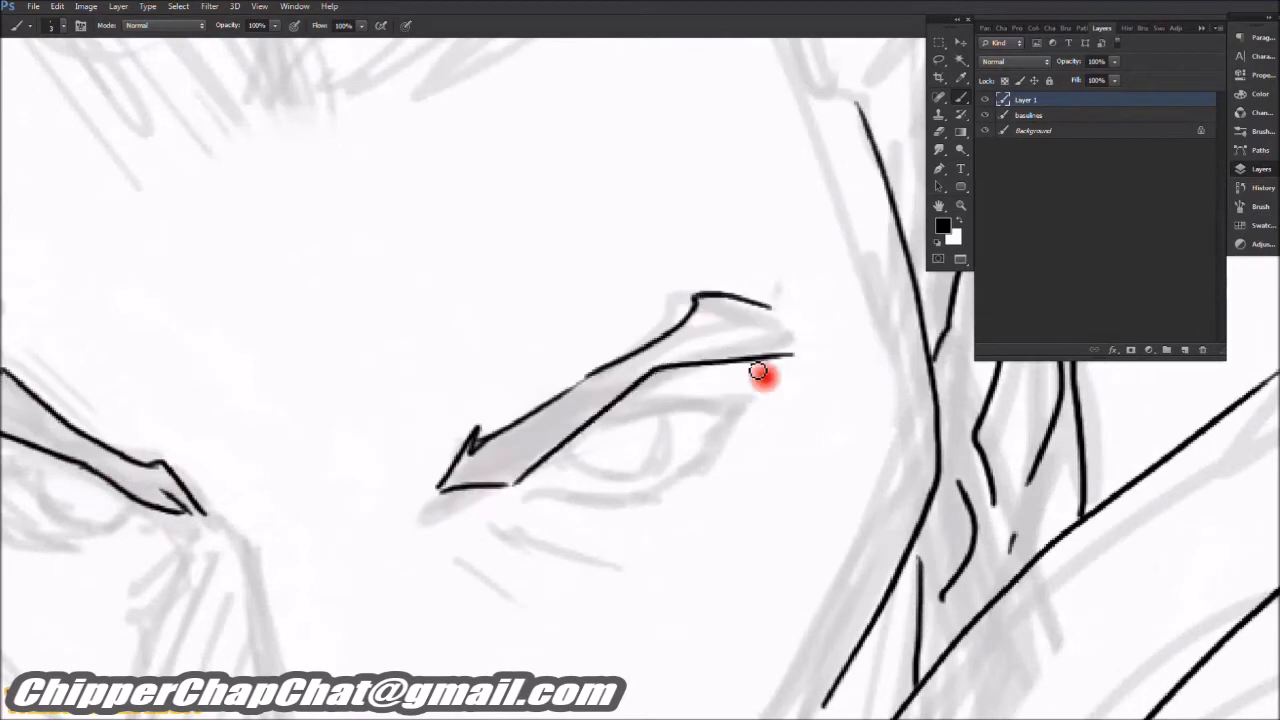
# Step: Close the outer tip of the right-hand eyebrow with short hair strokes and smooth its lower edge and inner corner
pyautogui.scroll(-3, 818, 344)
pyautogui.scroll(3, 763, 357)
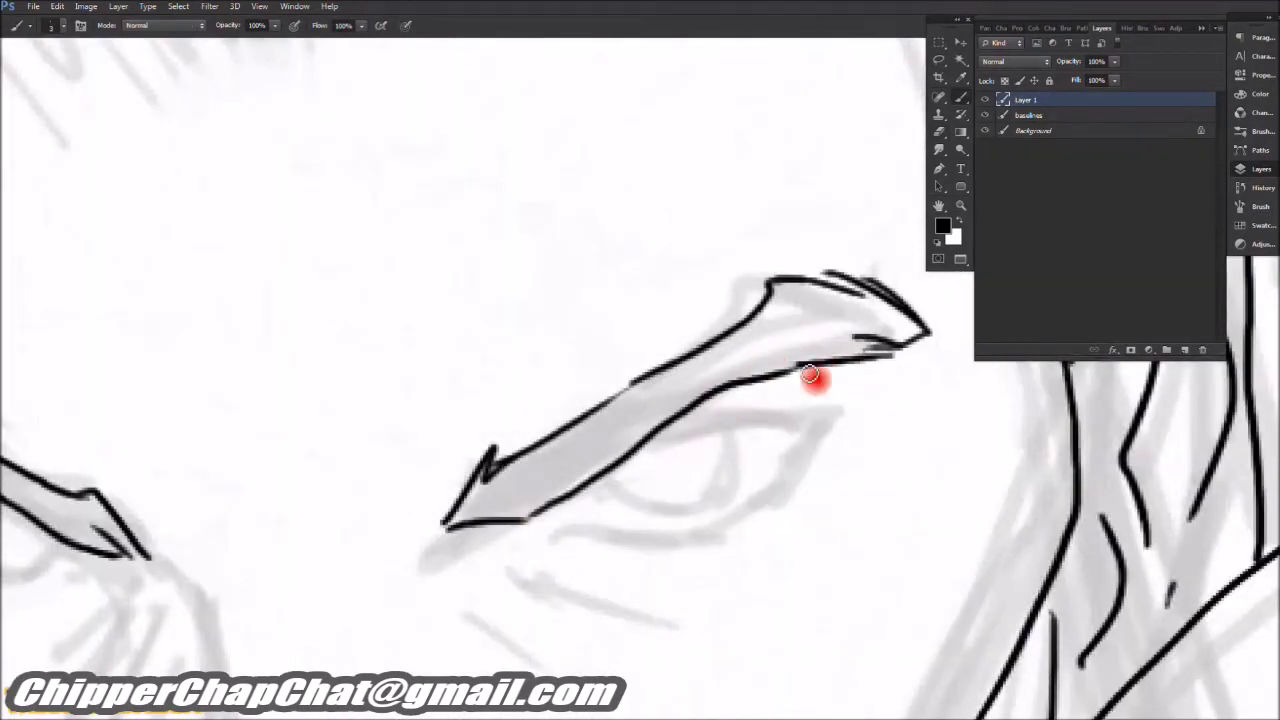
pyautogui.scroll(-2, 814, 374)
pyautogui.scroll(2, 463, 352)
pyautogui.scroll(1, 708, 371)
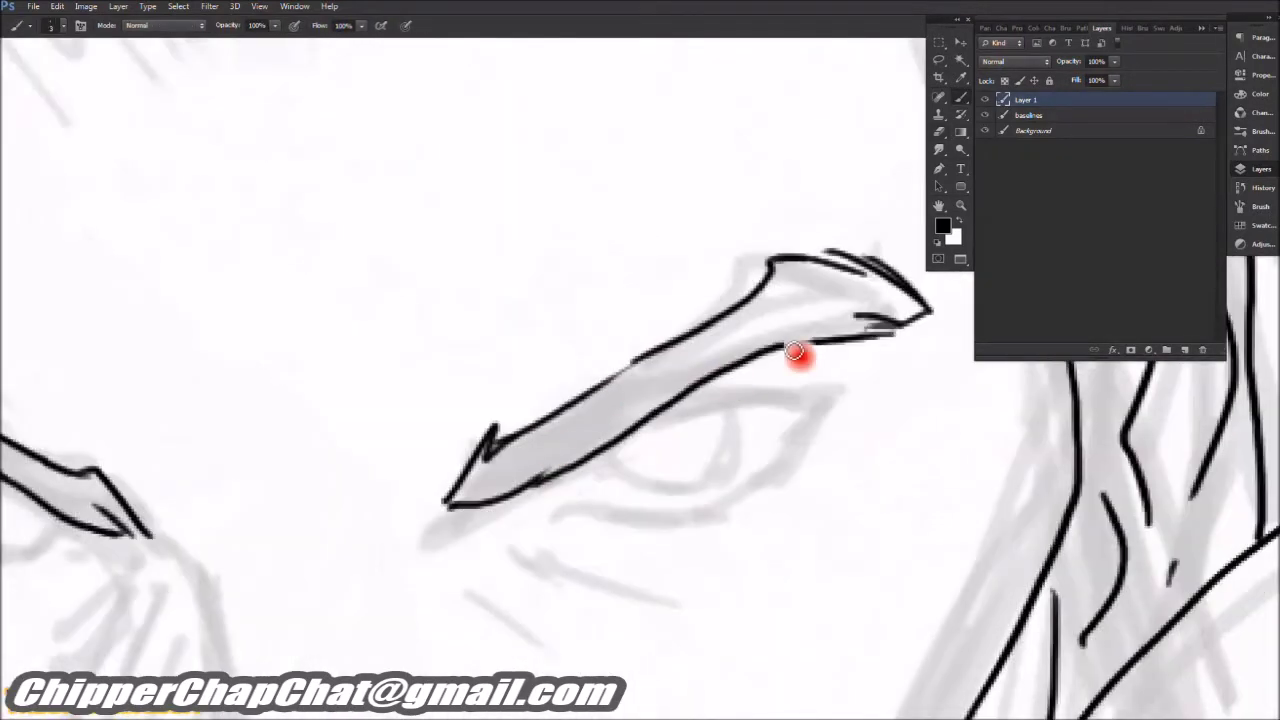
pyautogui.scroll(-1, 608, 365)
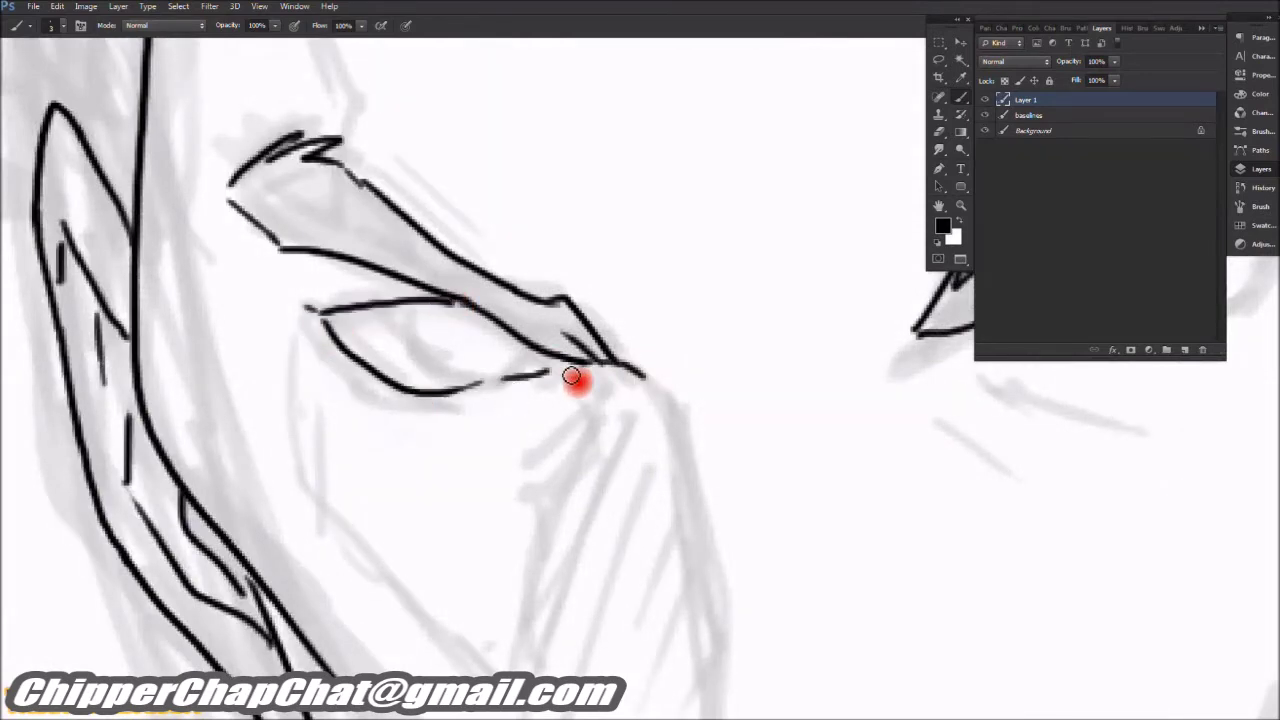
# Step: Ink the upper and lower lids of both eyes beneath the brows
pyautogui.moveTo(673, 336); pyautogui.dragTo(123, 351)
pyautogui.moveTo(460, 340)
pyautogui.mouseDown()
pyautogui.moveTo(582, 345)
pyautogui.moveTo(725, 305)
pyautogui.mouseUp()
pyautogui.moveTo(590, 242); pyautogui.dragTo(748, 258)
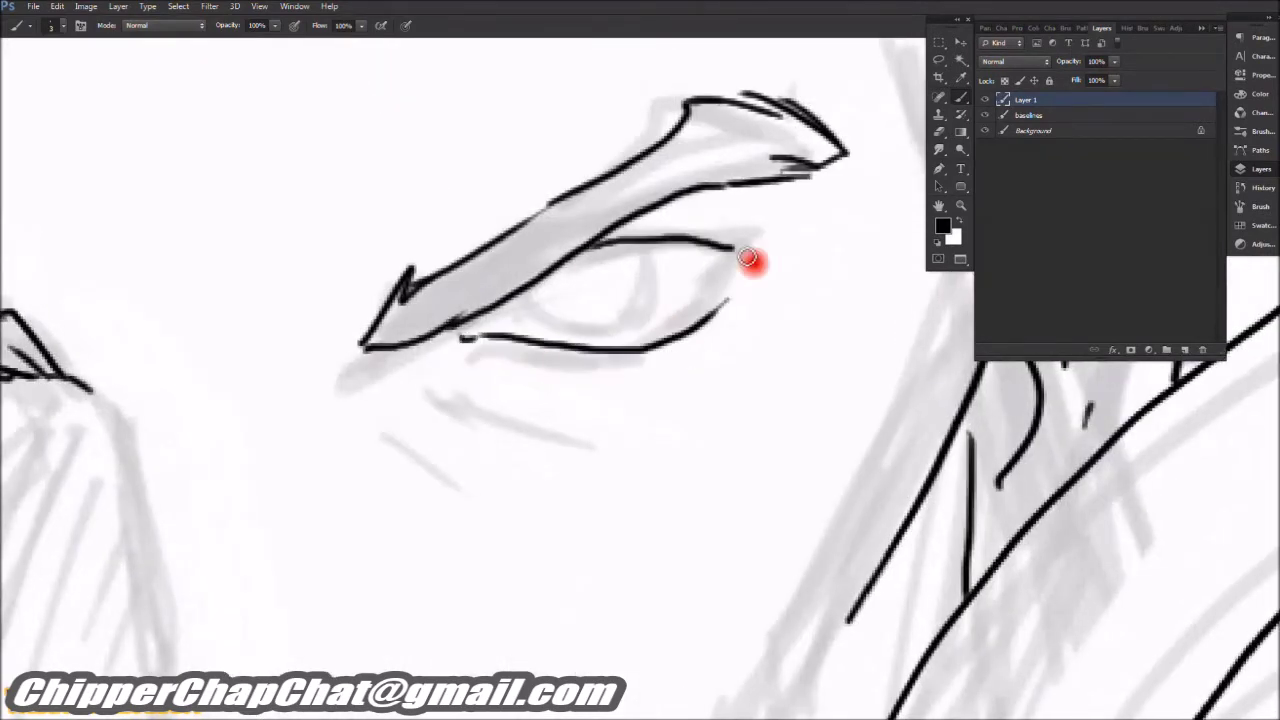
pyautogui.scroll(-3, 616, 244)
pyautogui.scroll(3, 523, 303)
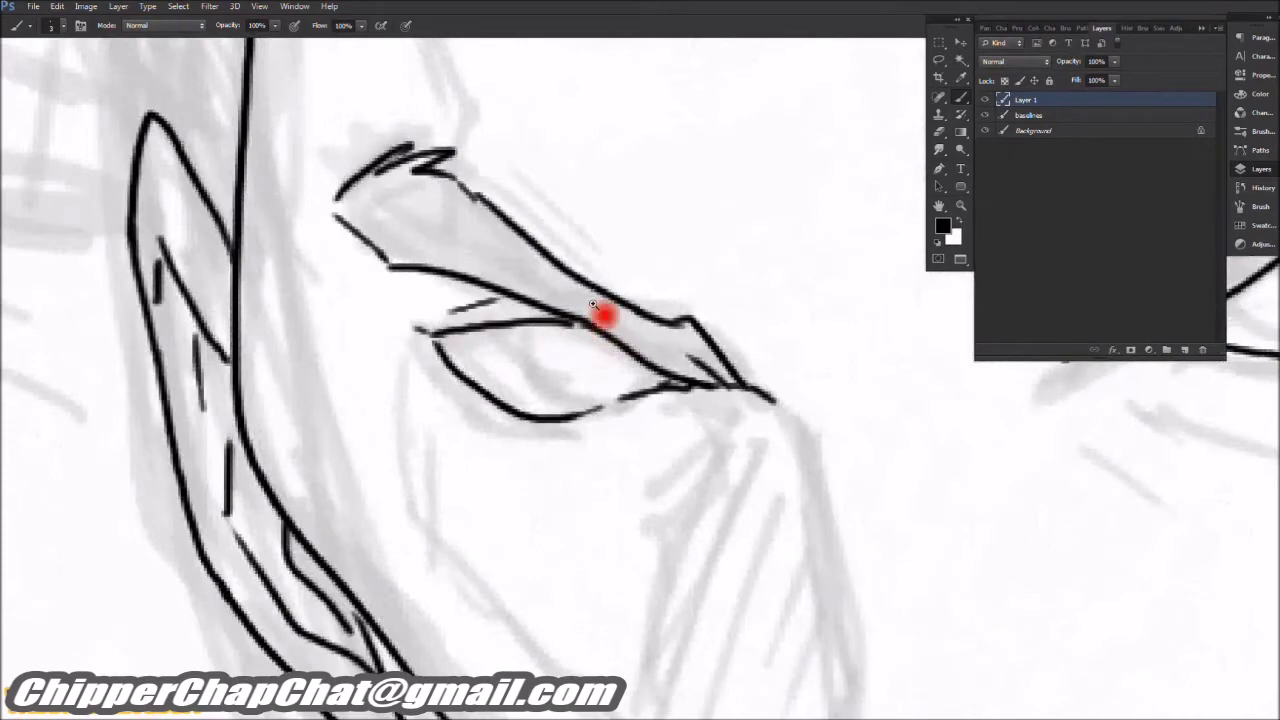
pyautogui.scroll(-3, 603, 314)
pyautogui.click(953, 419)
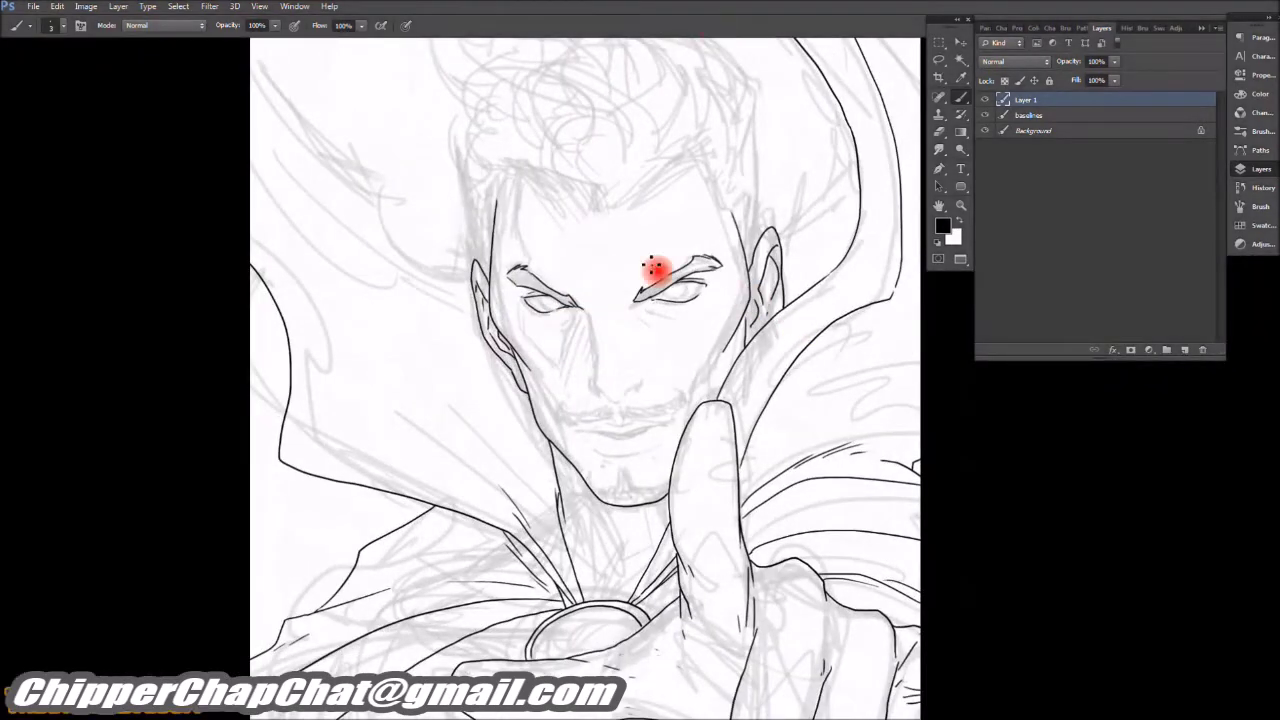
# Step: Redo the lid and crease lines of the left-hand eye and refine the outer corner of the right-hand eye
pyautogui.scroll(4, 652, 268)
pyautogui.hotkey('ctrl', 'z')
pyautogui.hotkey('ctrl', 'z')
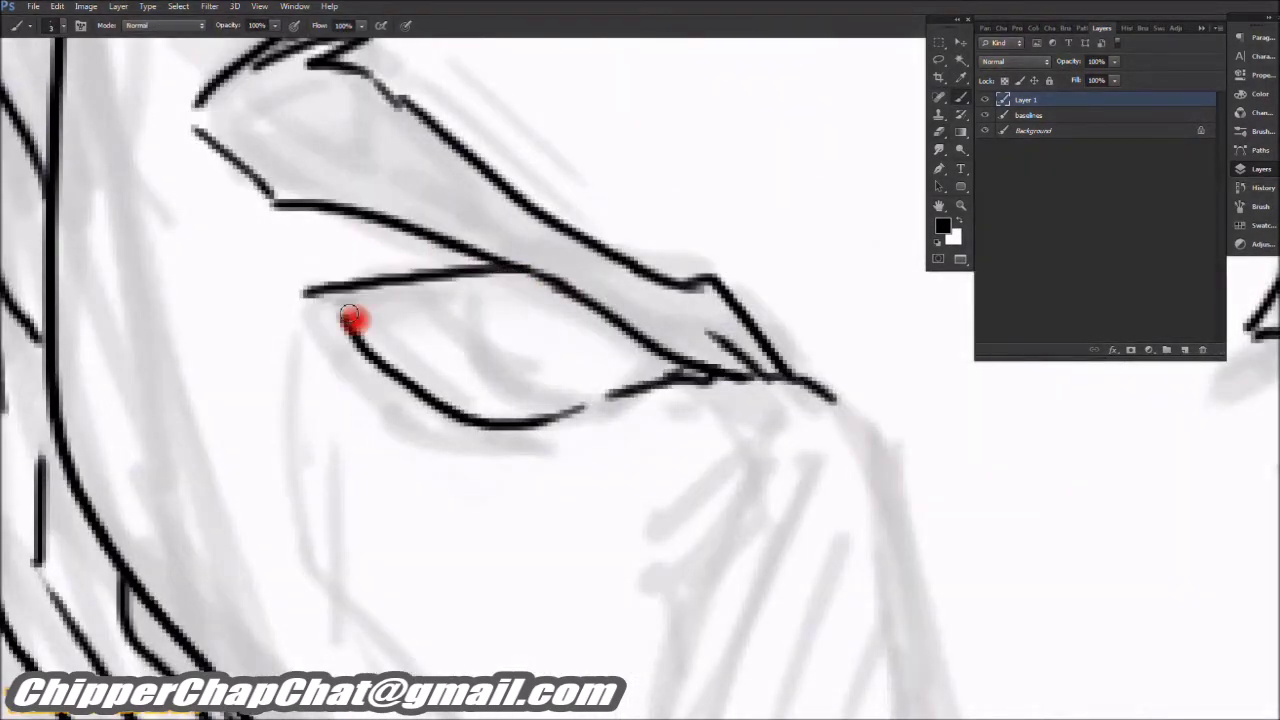
pyautogui.scroll(-2, 352, 318)
pyautogui.hotkey('ctrl', 'z')
pyautogui.hotkey('ctrl', 'z')
pyautogui.scroll(-2, 743, 280)
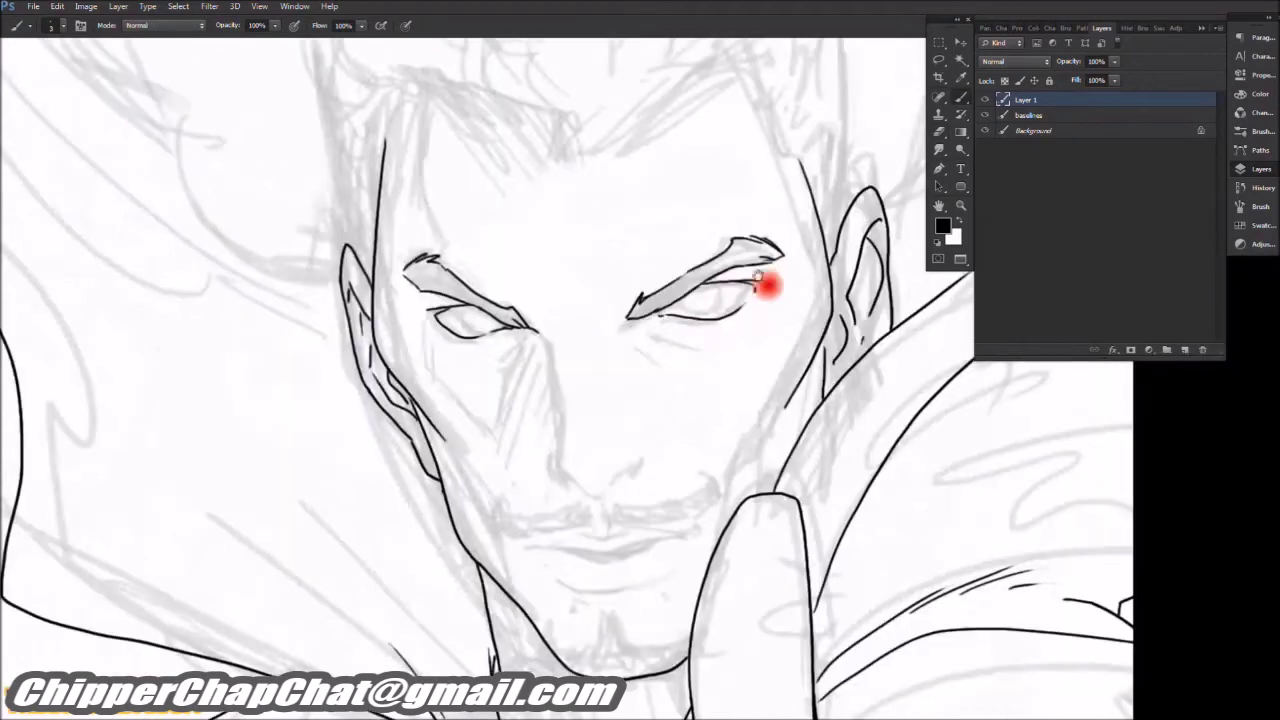
pyautogui.scroll(-1, 761, 281)
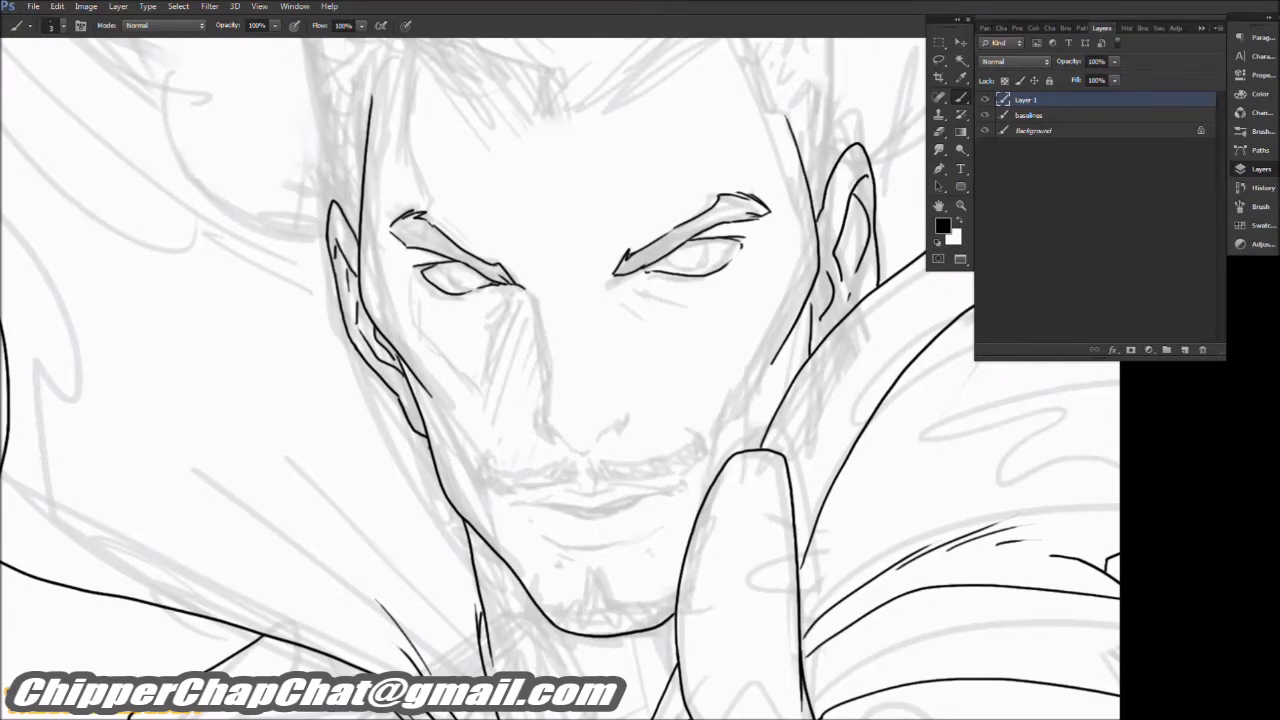
# Step: Erase the face contour beside the left-hand ear and redraw it from the temple down to the jaw
pyautogui.scroll(3, 467, 290)
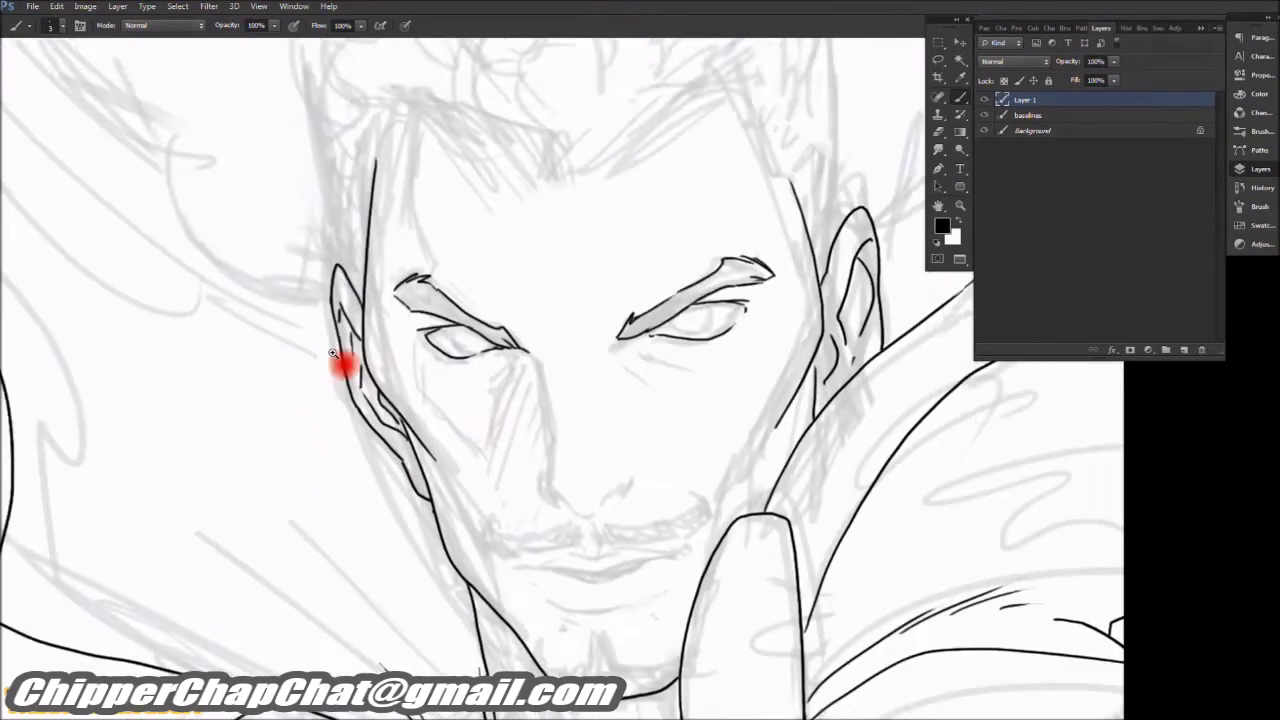
pyautogui.scroll(2, 340, 363)
pyautogui.press('e')
pyautogui.moveTo(389, 86); pyautogui.dragTo(397, 371)
pyautogui.moveTo(814, 323); pyautogui.dragTo(575, 376)
pyautogui.scroll(-3, 575, 376)
pyautogui.press('b')
pyautogui.scroll(3, 574, 283)
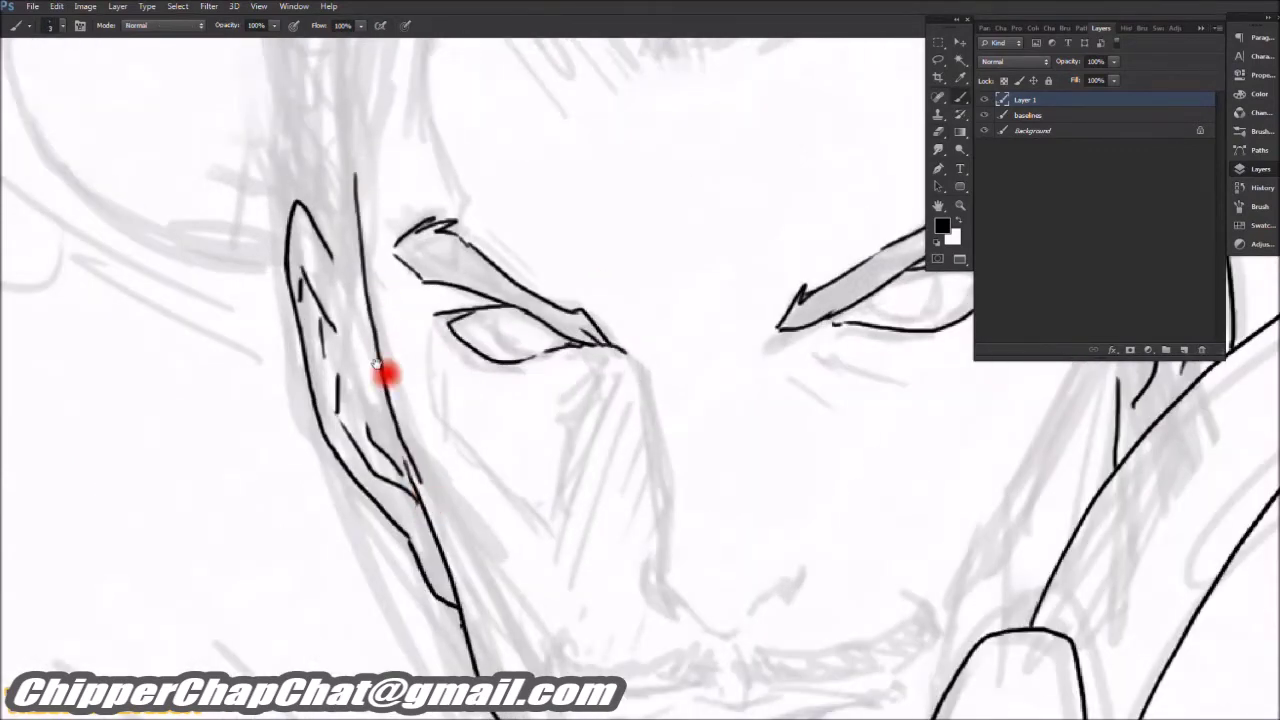
# Step: Ink the left temple's hair edge and the jagged hairline down to the centre of the forehead
pyautogui.scroll(-3, 381, 365)
pyautogui.scroll(3, 435, 523)
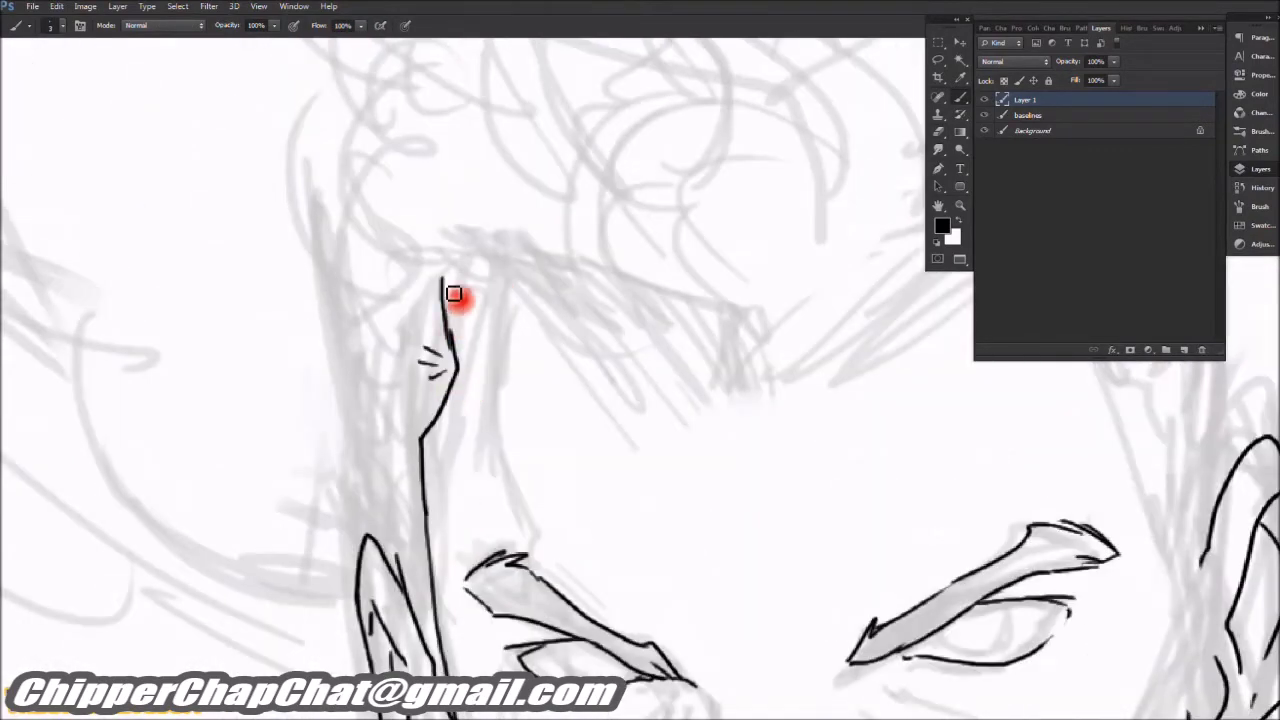
pyautogui.moveTo(591, 288); pyautogui.dragTo(757, 360)
pyautogui.scroll(-3, 757, 360)
pyautogui.scroll(3, 443, 366)
pyautogui.press('e')
pyautogui.moveTo(429, 329)
pyautogui.mouseDown()
pyautogui.moveTo(438, 292)
pyautogui.moveTo(397, 320)
pyautogui.mouseUp()
pyautogui.press('b')
pyautogui.moveTo(586, 268); pyautogui.dragTo(606, 363)
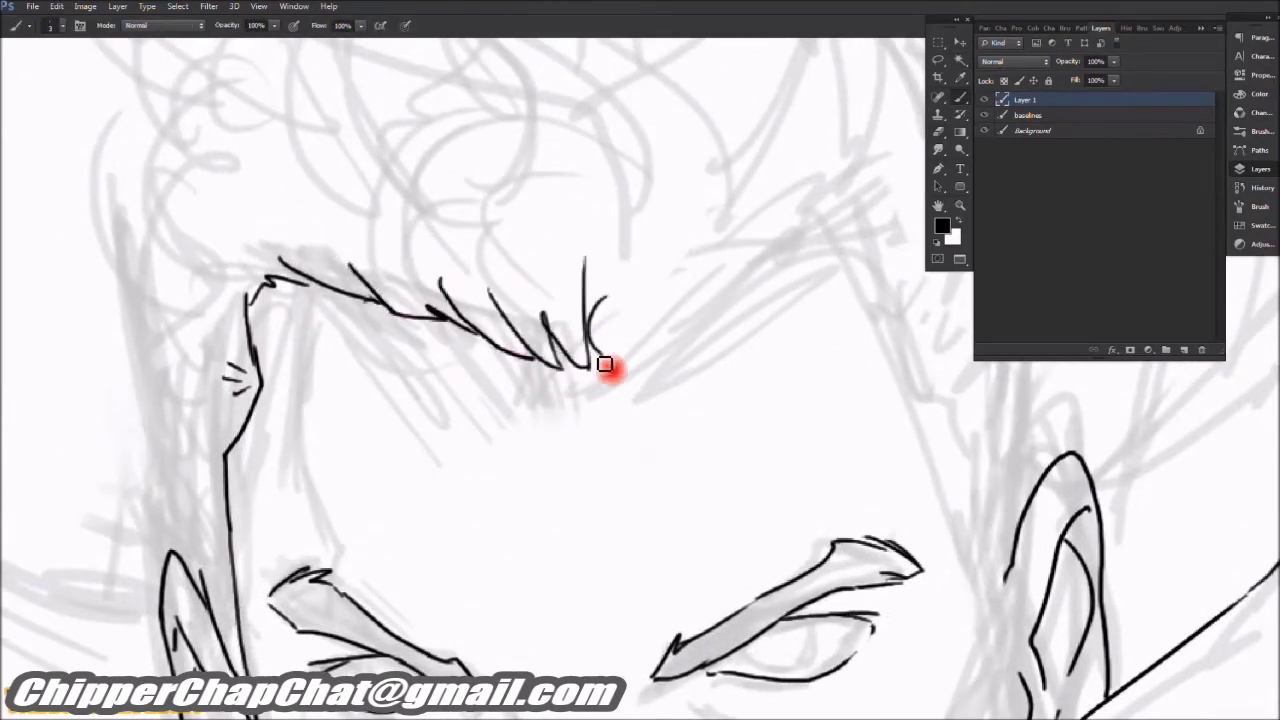
# Step: Continue the jagged hairline from the forehead's centre to the right temple, redoing the corner stroke
pyautogui.scroll(-2, 606, 286)
pyautogui.scroll(2, 606, 286)
pyautogui.moveTo(596, 252); pyautogui.dragTo(686, 200)
pyautogui.scroll(-2, 686, 200)
pyautogui.scroll(3, 686, 200)
pyautogui.moveTo(727, 56); pyautogui.dragTo(745, 152)
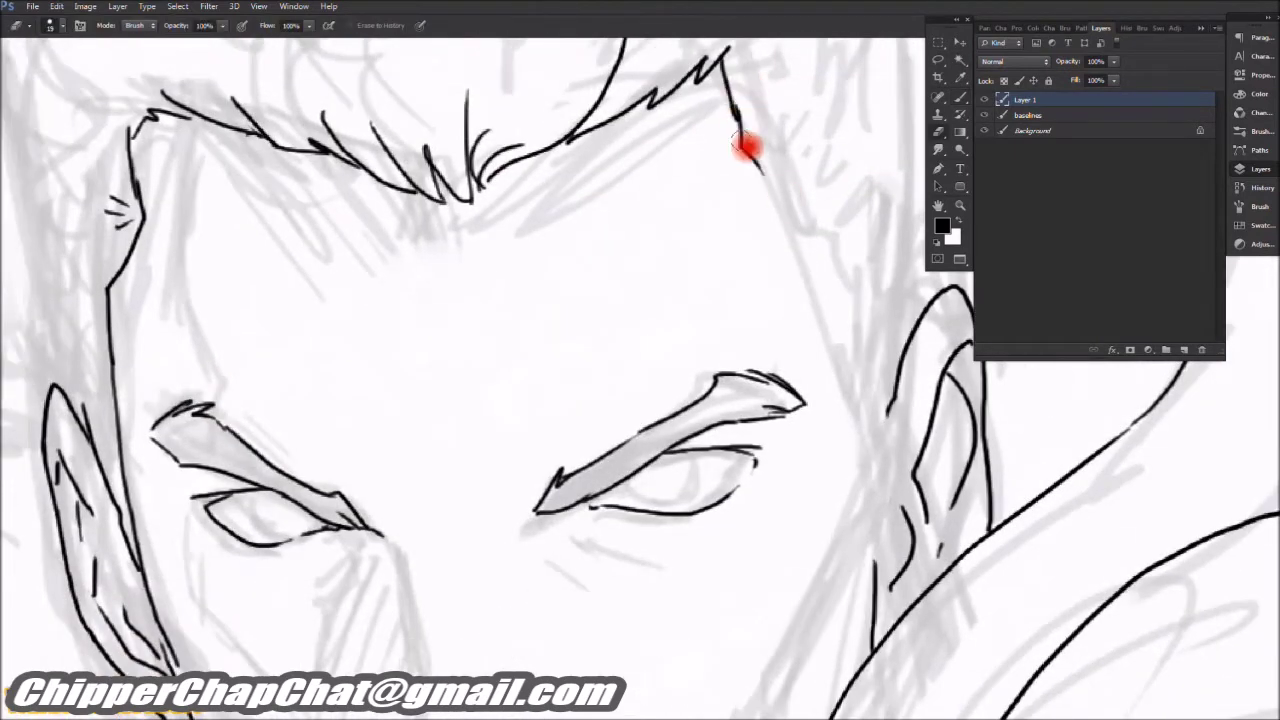
pyautogui.hotkey('ctrl', 'z')
pyautogui.moveTo(727, 56); pyautogui.dragTo(783, 137)
pyautogui.scroll(-3, 831, 233)
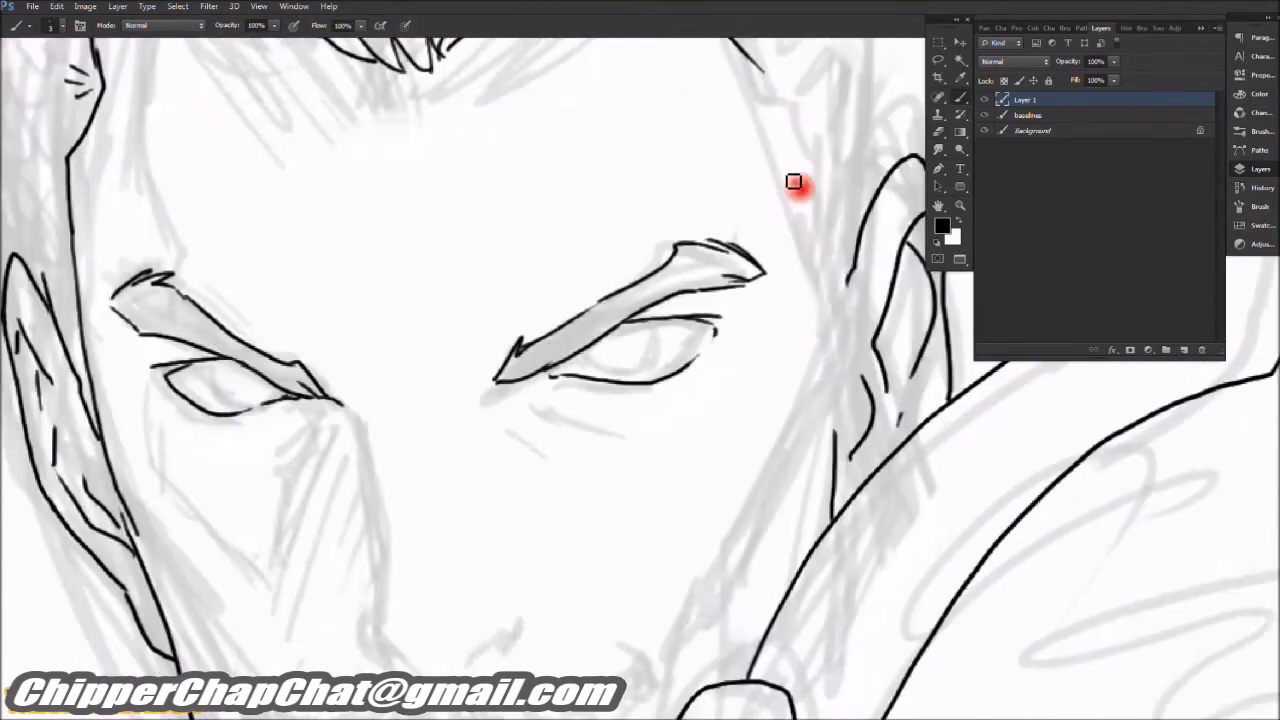
# Step: Redraw the right-hand face contour from the temple past the ear and trim its cheek end
pyautogui.scroll(-2, 815, 310)
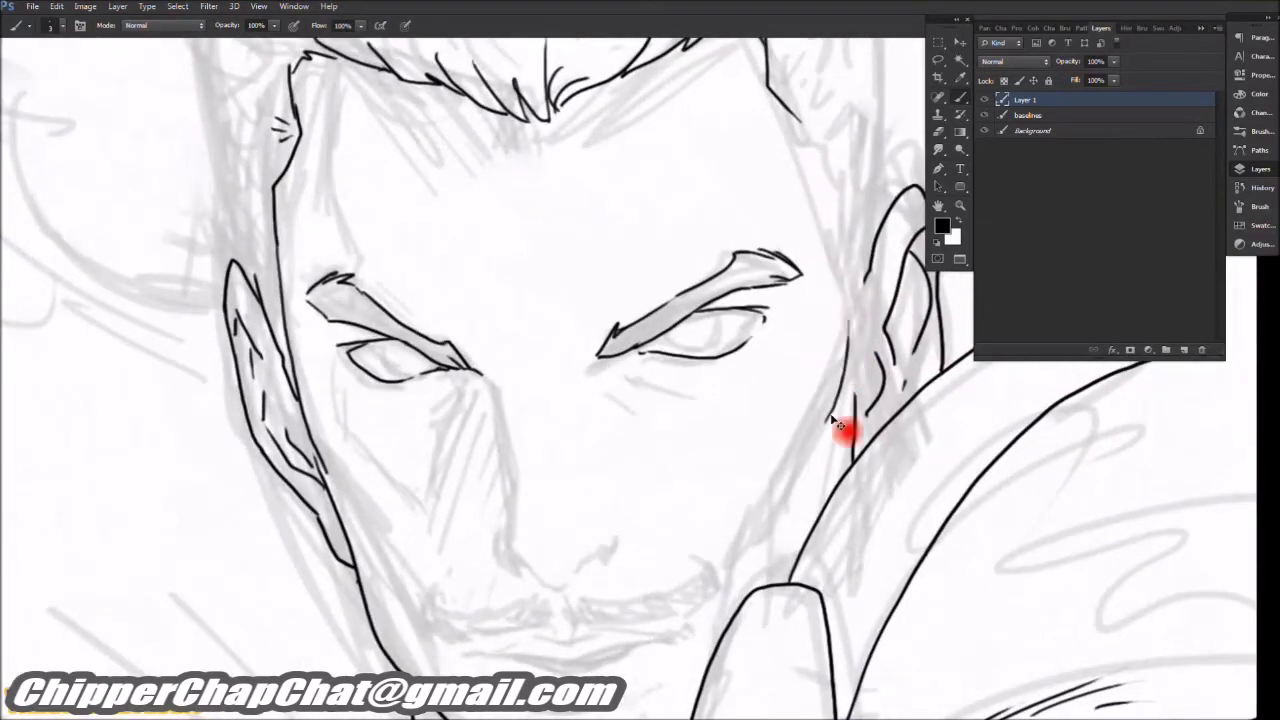
pyautogui.scroll(3, 386, 297)
pyautogui.scroll(-3, 620, 351)
pyautogui.scroll(3, 726, 343)
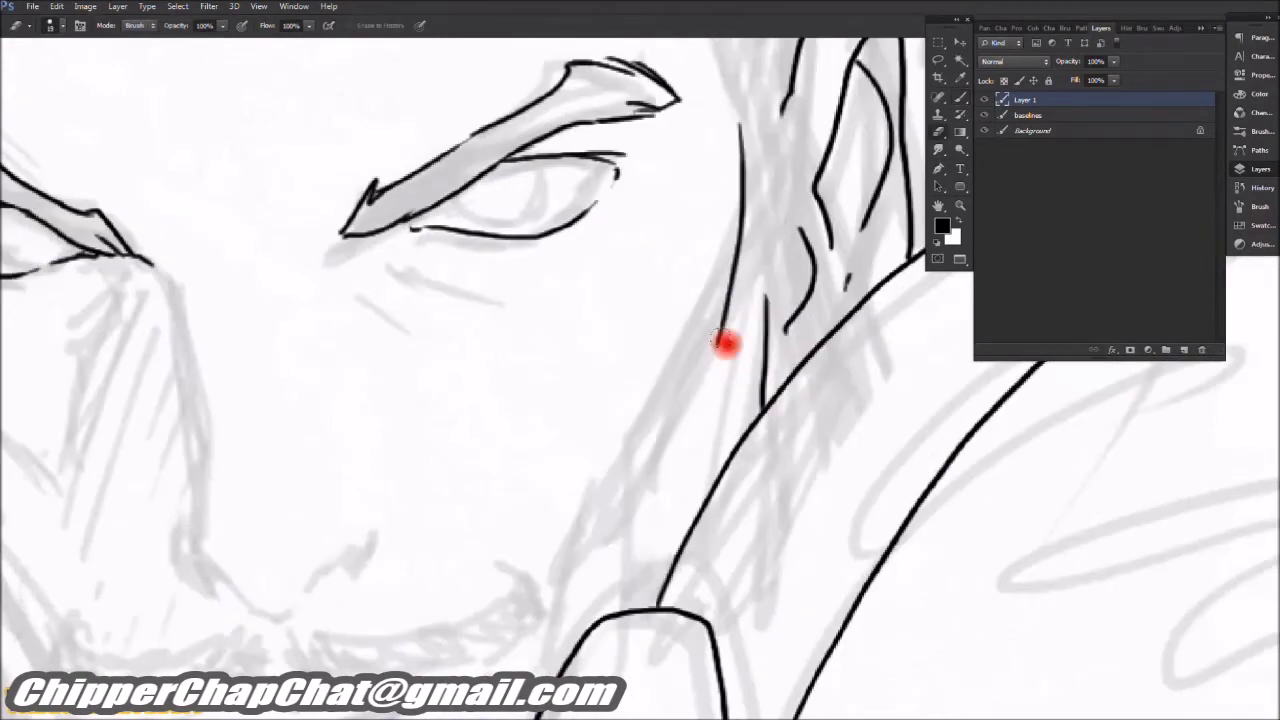
pyautogui.scroll(-2, 668, 517)
pyautogui.moveTo(666, 443)
pyautogui.mouseDown()
pyautogui.moveTo(720, 437)
pyautogui.moveTo(705, 520)
pyautogui.mouseUp()
pyautogui.scroll(-3, 720, 314)
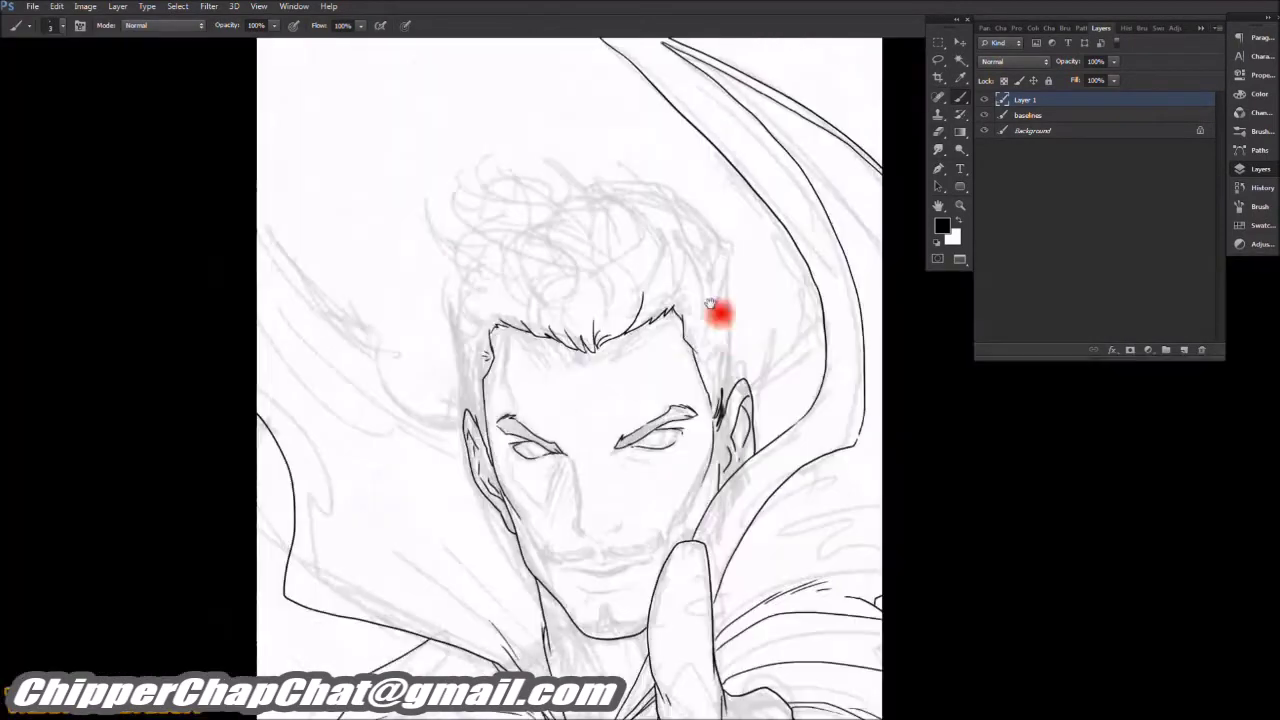
# Step: Ink the outer edge of the hair rising from the top of the right-hand ear
pyautogui.scroll(3, 740, 487)
pyautogui.scroll(3, 738, 486)
pyautogui.scroll(-3, 720, 457)
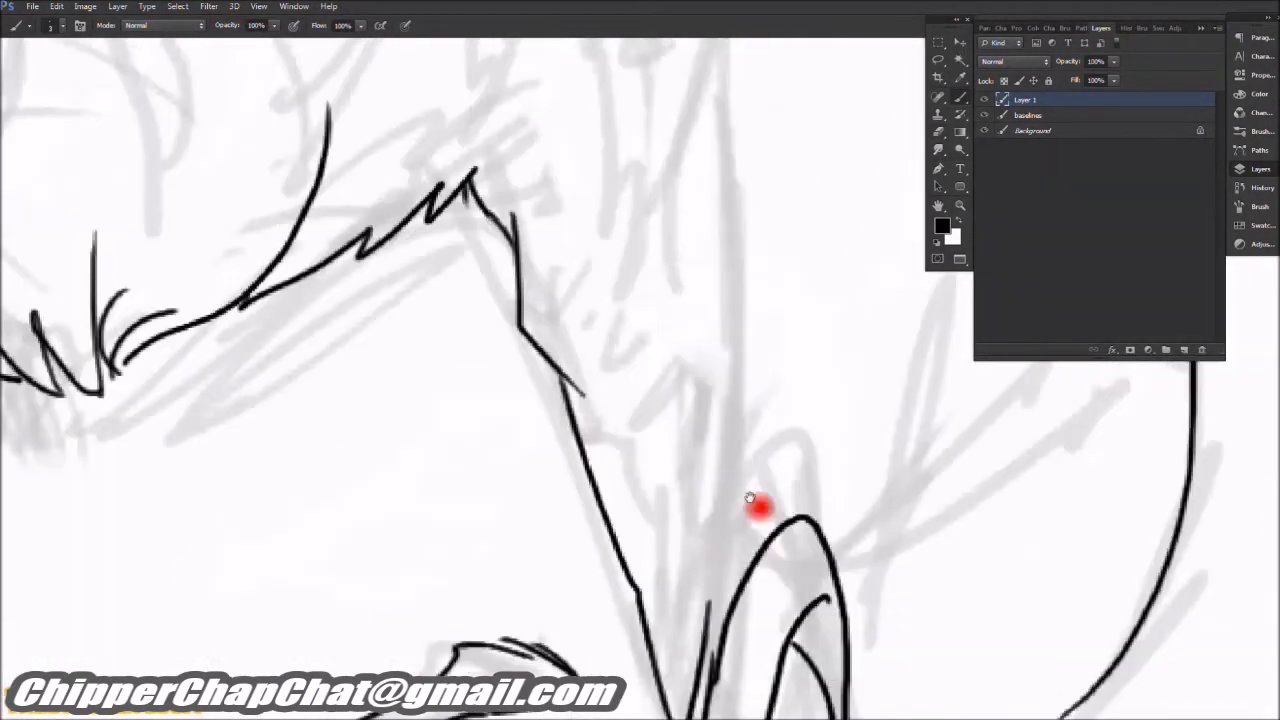
pyautogui.scroll(3, 757, 506)
pyautogui.moveTo(780, 488)
pyautogui.mouseDown()
pyautogui.moveTo(737, 427)
pyautogui.moveTo(766, 351)
pyautogui.mouseUp()
pyautogui.scroll(-3, 700, 300)
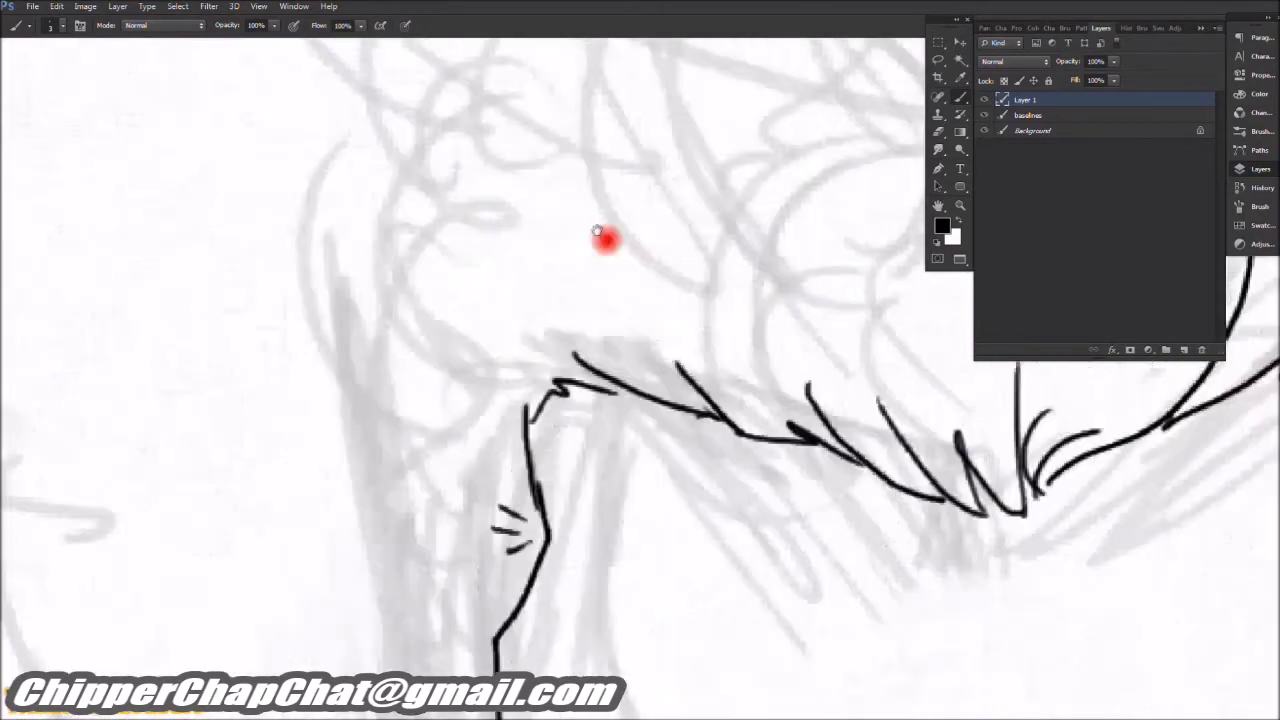
# Step: Ink the hair's left outer edge and the pointed lowest curl sweeping out above it
pyautogui.scroll(3, 543, 510)
pyautogui.scroll(-2, 543, 510)
pyautogui.moveTo(575, 640)
pyautogui.mouseDown()
pyautogui.moveTo(531, 443)
pyautogui.moveTo(500, 160)
pyautogui.mouseUp()
pyautogui.scroll(3, 514, 571)
pyautogui.moveTo(380, 295); pyautogui.dragTo(575, 560)
pyautogui.moveTo(430, 490); pyautogui.dragTo(677, 529)
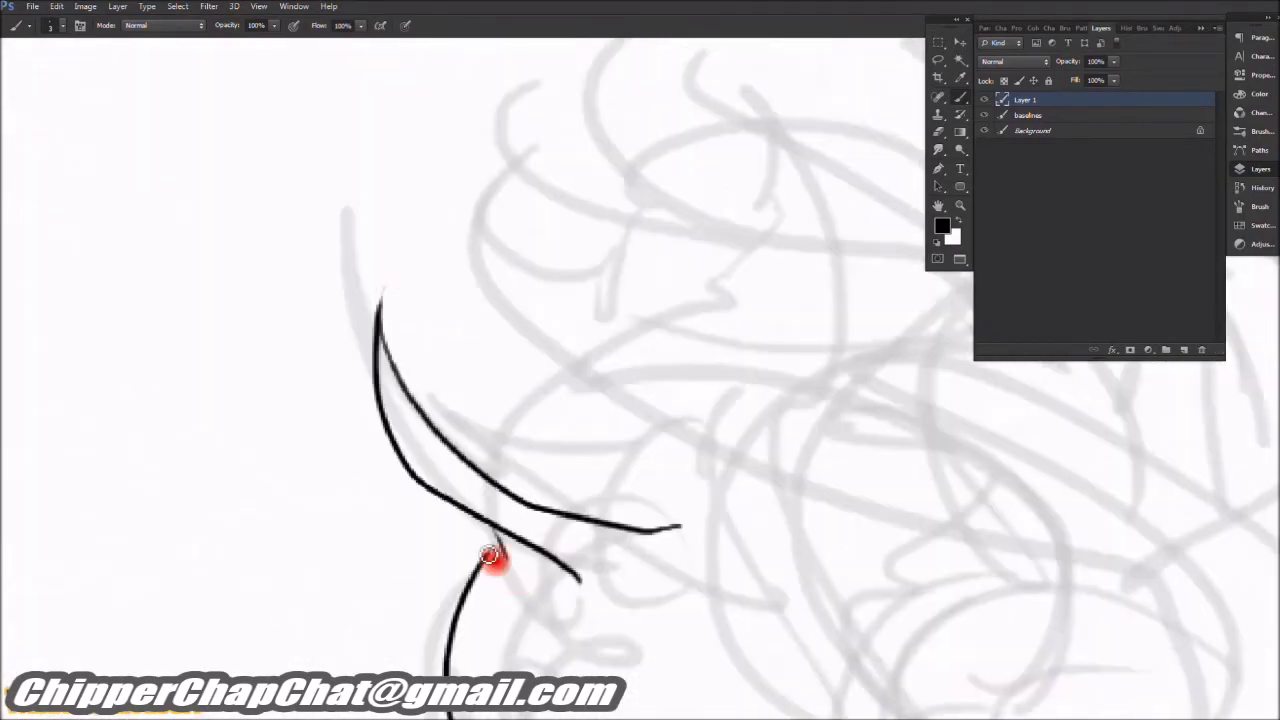
pyautogui.moveTo(491, 557); pyautogui.dragTo(668, 621)
# Step: Ink the large swept lock above the lowest curl, running across the front of the hair
pyautogui.scroll(-2, 537, 370)
pyautogui.scroll(2, 537, 370)
pyautogui.moveTo(743, 451); pyautogui.dragTo(475, 149)
pyautogui.moveTo(475, 149); pyautogui.dragTo(686, 306)
pyautogui.moveTo(455, 110)
pyautogui.mouseDown()
pyautogui.moveTo(1006, 386)
pyautogui.moveTo(1007, 545)
pyautogui.mouseUp()
# Step: Add curved inner strands and a rounded curl behind the large front lock
pyautogui.scroll(2, 596, 474)
pyautogui.scroll(-2, 596, 474)
pyautogui.scroll(2, 534, 403)
pyautogui.moveTo(648, 222); pyautogui.dragTo(609, 347)
pyautogui.moveTo(584, 160); pyautogui.dragTo(778, 408)
pyautogui.moveTo(559, 157); pyautogui.dragTo(726, 400)
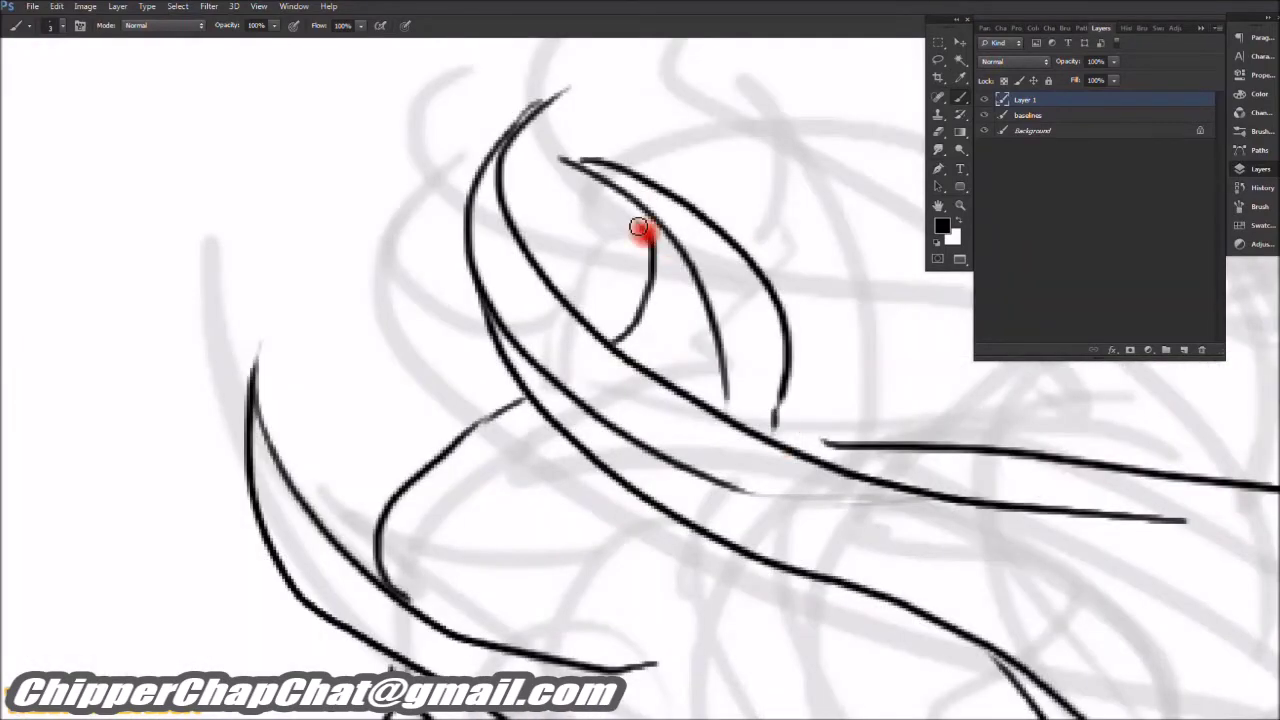
pyautogui.moveTo(616, 457); pyautogui.dragTo(886, 671)
pyautogui.scroll(-2, 886, 671)
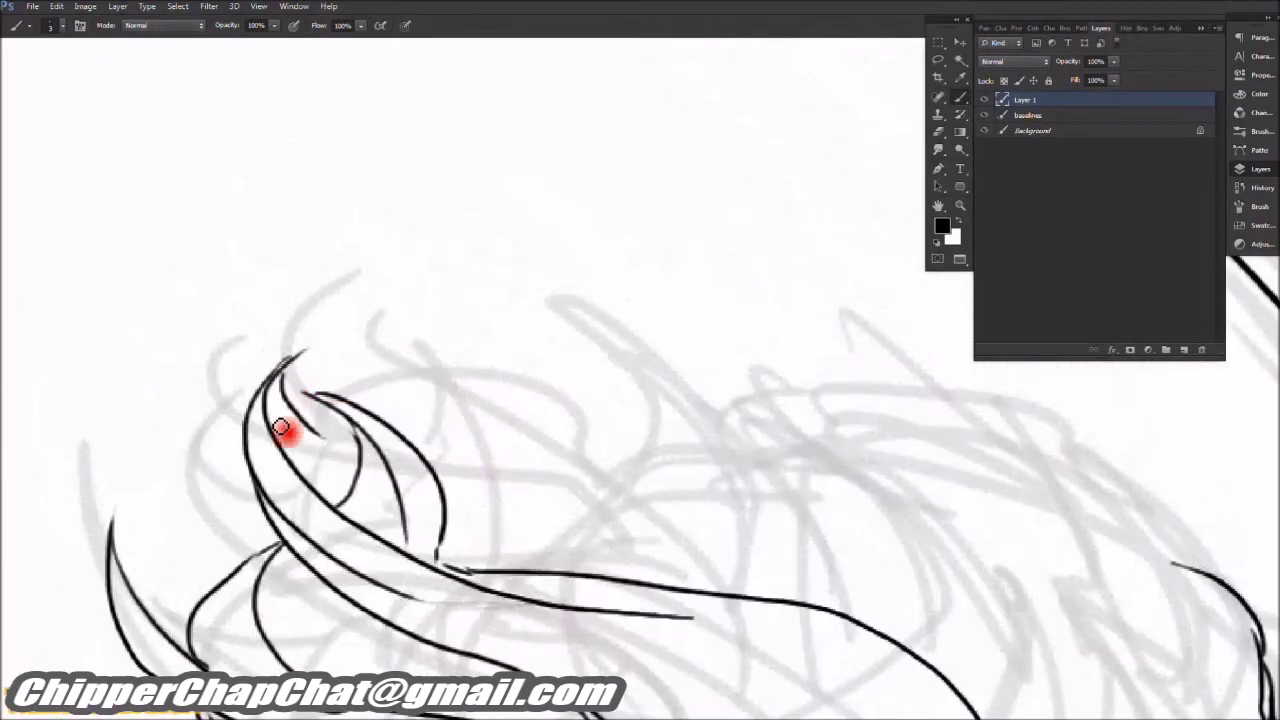
# Step: Ink small pointed tufts and a side curl around the tip of the large front lock
pyautogui.scroll(2, 211, 537)
pyautogui.moveTo(212, 468); pyautogui.dragTo(243, 591)
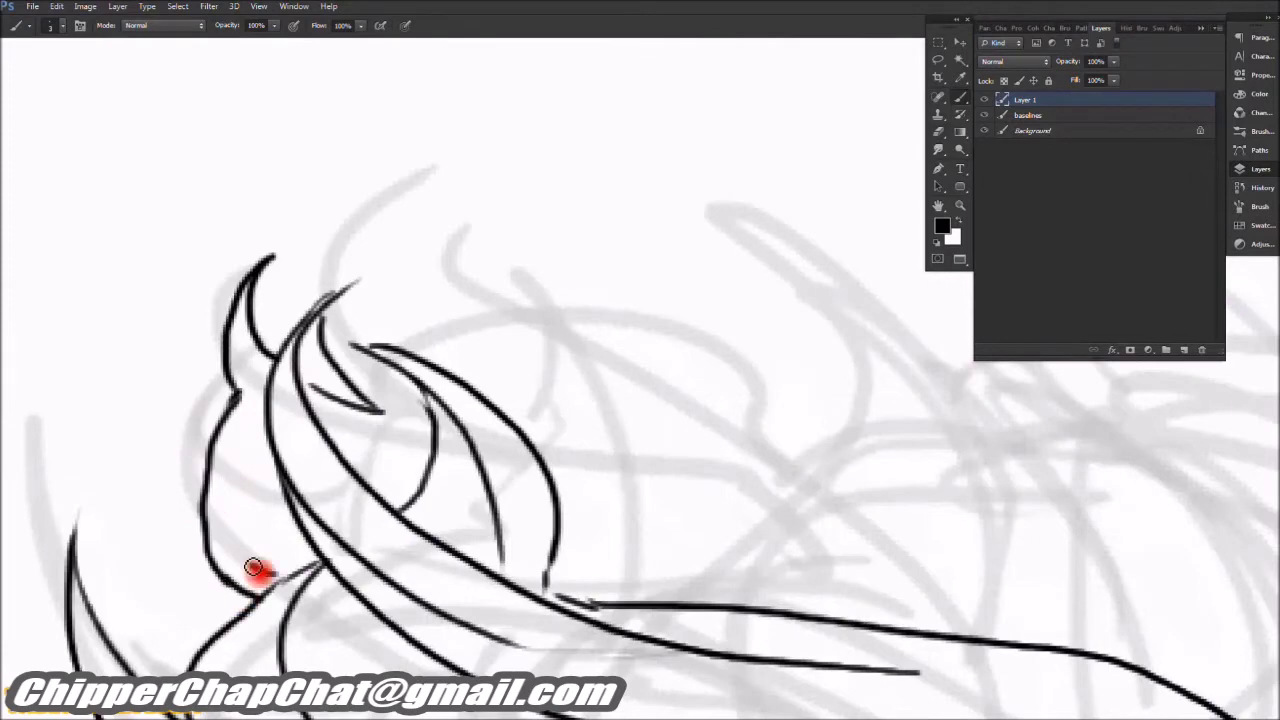
pyautogui.moveTo(262, 430); pyautogui.dragTo(275, 568)
pyautogui.moveTo(331, 330); pyautogui.dragTo(410, 216)
pyautogui.moveTo(460, 263); pyautogui.dragTo(586, 300)
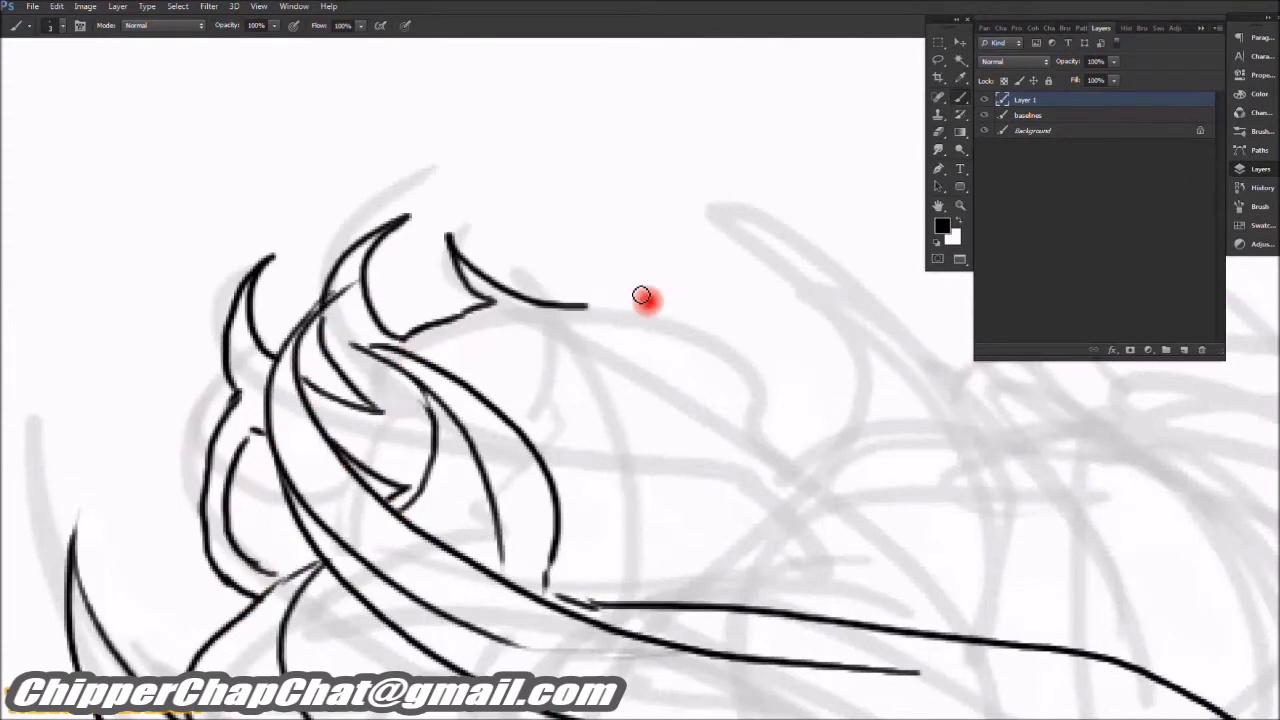
# Step: Ink the wavy locks along the top of the hair, extending from the pointed tufts
pyautogui.moveTo(693, 323); pyautogui.dragTo(514, 371)
pyautogui.moveTo(406, 345); pyautogui.dragTo(735, 328)
pyautogui.scroll(-2, 775, 357)
pyautogui.scroll(2, 666, 357)
pyautogui.moveTo(363, 360)
pyautogui.mouseDown()
pyautogui.moveTo(469, 251)
pyautogui.moveTo(502, 316)
pyautogui.mouseUp()
# Step: Ink the nose from the brow down the bridge, including its tip and both nostrils
pyautogui.scroll(1, 502, 316)
pyautogui.scroll(-3, 502, 316)
pyautogui.scroll(4, 680, 194)
pyautogui.moveTo(592, 218); pyautogui.dragTo(611, 350)
pyautogui.scroll(-1, 611, 351)
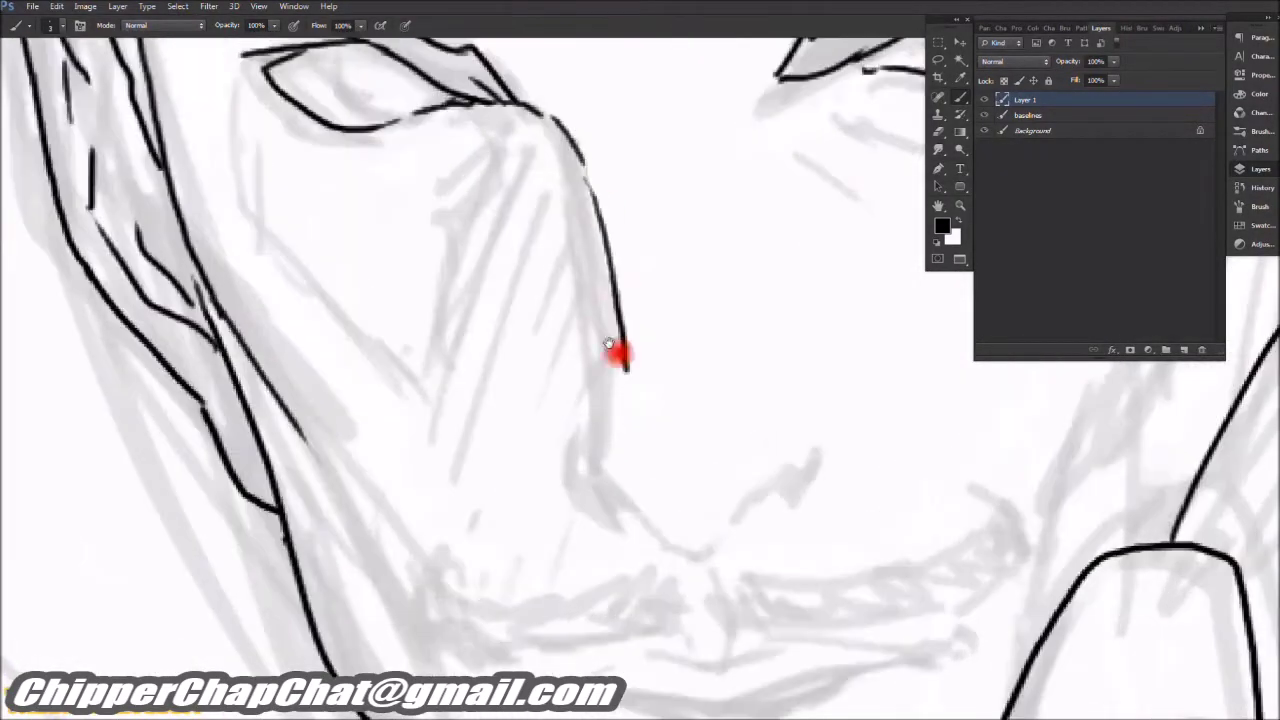
pyautogui.scroll(1, 610, 400)
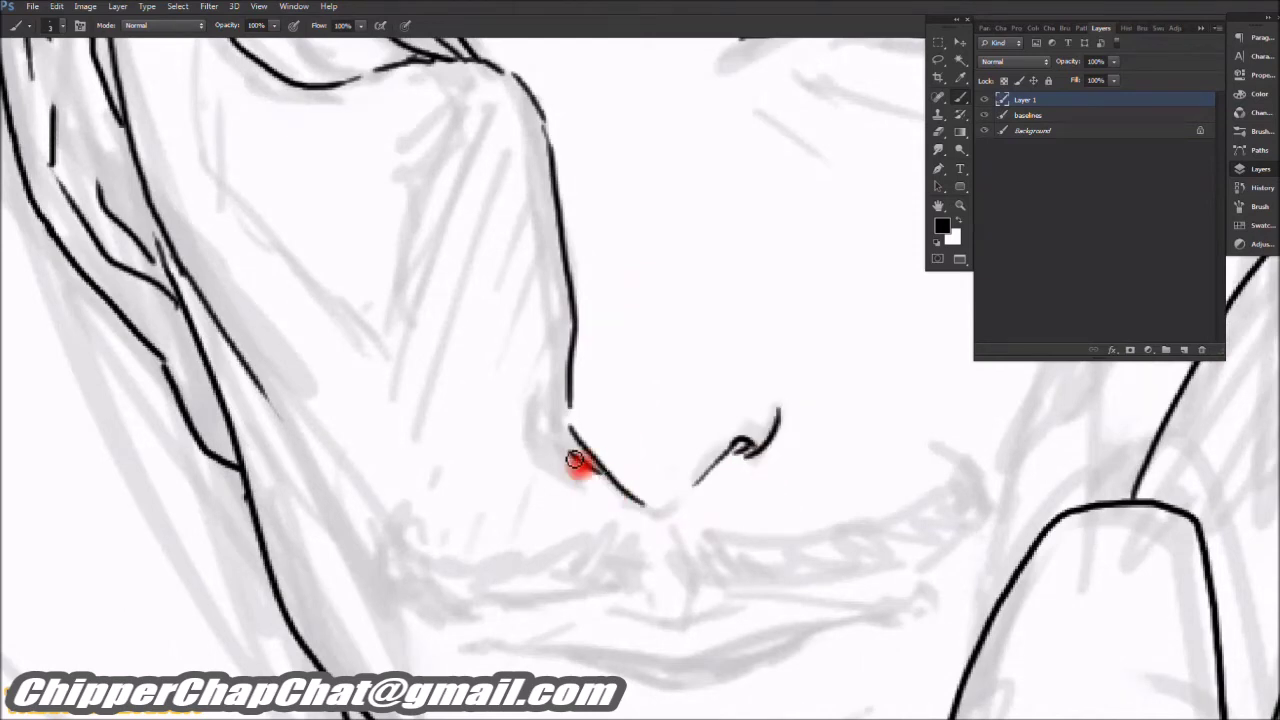
pyautogui.scroll(-3, 567, 455)
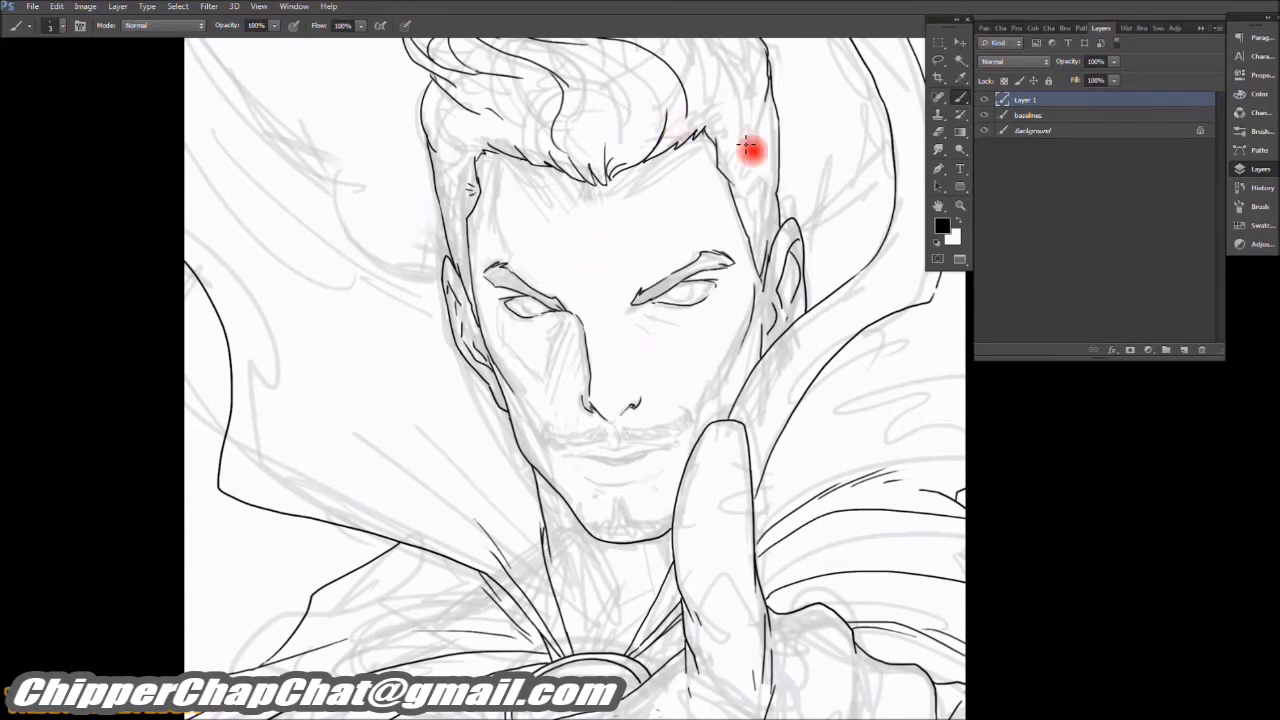
# Step: Ink the philtrum below the nose and the line of the mouth
pyautogui.scroll(5, 748, 145)
pyautogui.scroll(-3, 586, 294)
pyautogui.moveTo(472, 310); pyautogui.dragTo(499, 364)
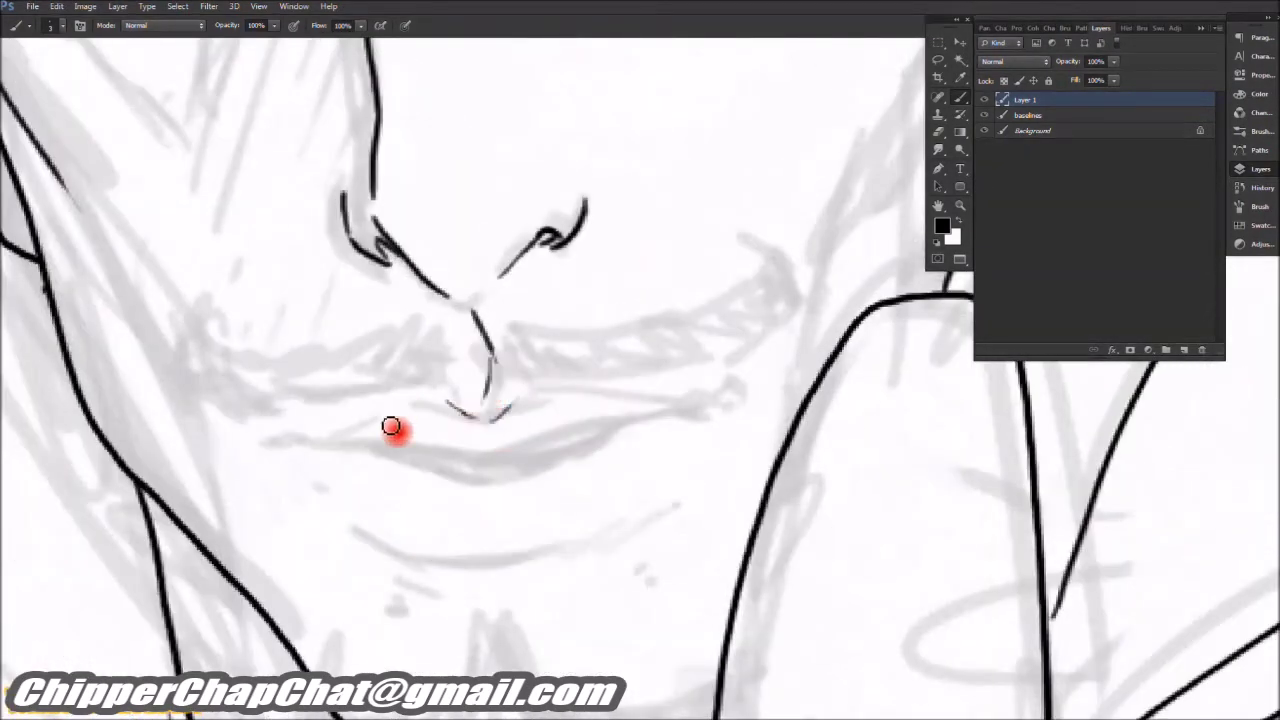
pyautogui.moveTo(414, 442); pyautogui.dragTo(709, 394)
pyautogui.press('h')
pyautogui.click(709, 394)
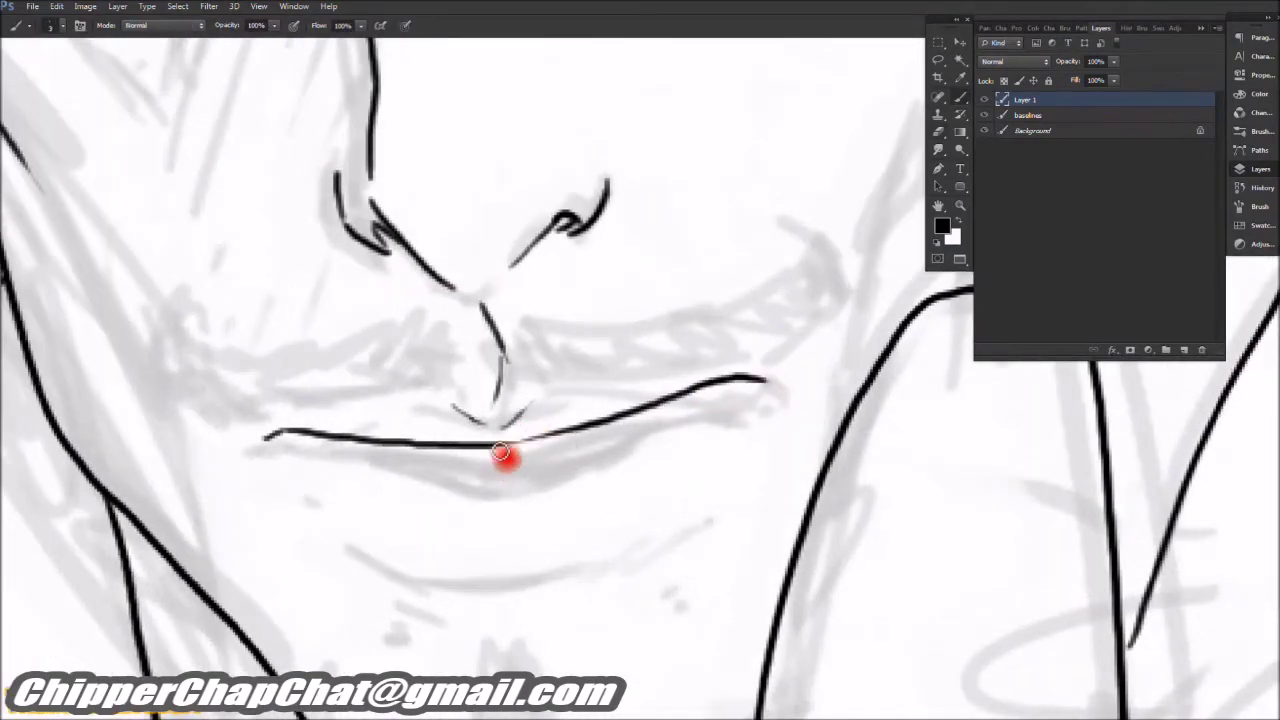
# Step: Redo the lower stroke of the mouth's parting line, then ink the lower lip's edge and the crease beneath it
pyautogui.moveTo(355, 446)
pyautogui.mouseDown()
pyautogui.moveTo(557, 466)
pyautogui.moveTo(540, 462)
pyautogui.moveTo(650, 420)
pyautogui.mouseUp()
pyautogui.hotkey('ctrl', 'z')
pyautogui.moveTo(547, 476); pyautogui.dragTo(594, 423)
pyautogui.moveTo(495, 516)
pyautogui.mouseDown()
pyautogui.moveTo(662, 498)
pyautogui.moveTo(684, 381)
pyautogui.mouseUp()
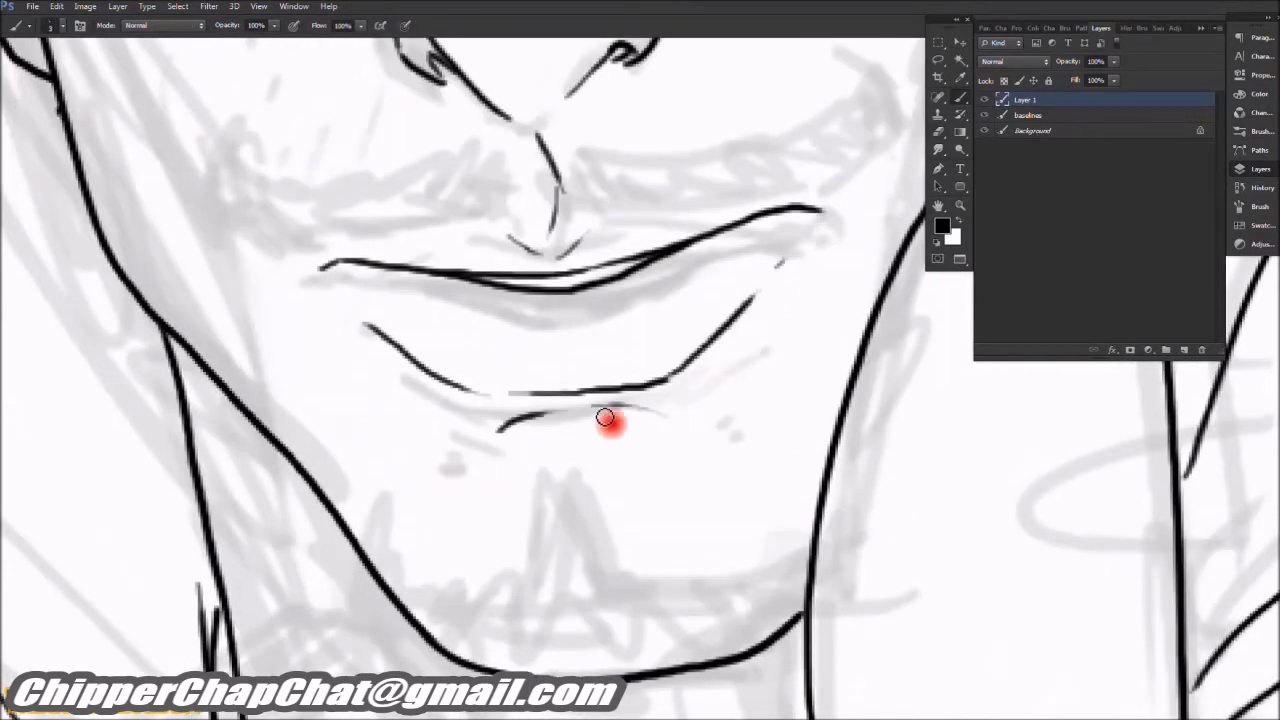
pyautogui.moveTo(614, 414)
pyautogui.mouseDown()
pyautogui.moveTo(634, 429)
pyautogui.moveTo(643, 286)
pyautogui.moveTo(297, 252)
pyautogui.mouseUp()
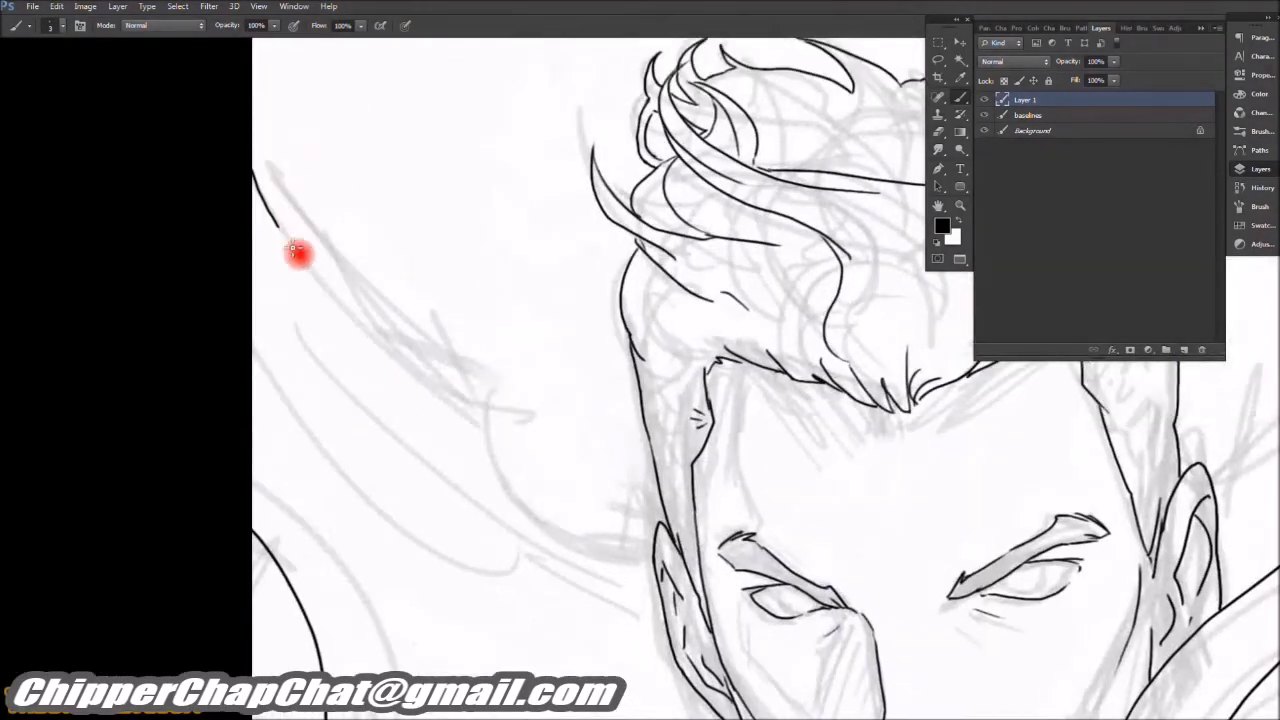
# Step: Add a new layer and ink the collar's inner edge on both sides of the head, ending each line at the ear
pyautogui.click(1184, 350)
pyautogui.moveTo(243, 209); pyautogui.dragTo(629, 586)
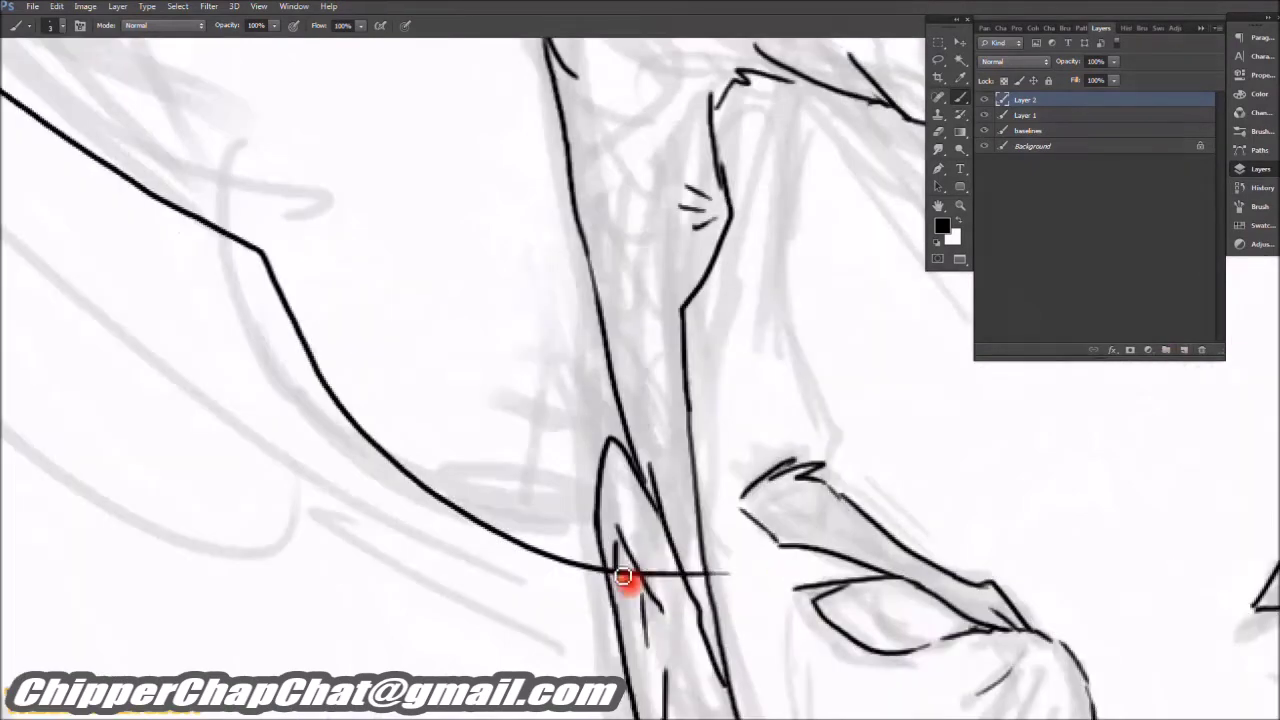
pyautogui.scroll(-2, 622, 574)
pyautogui.moveTo(655, 513); pyautogui.dragTo(890, 226)
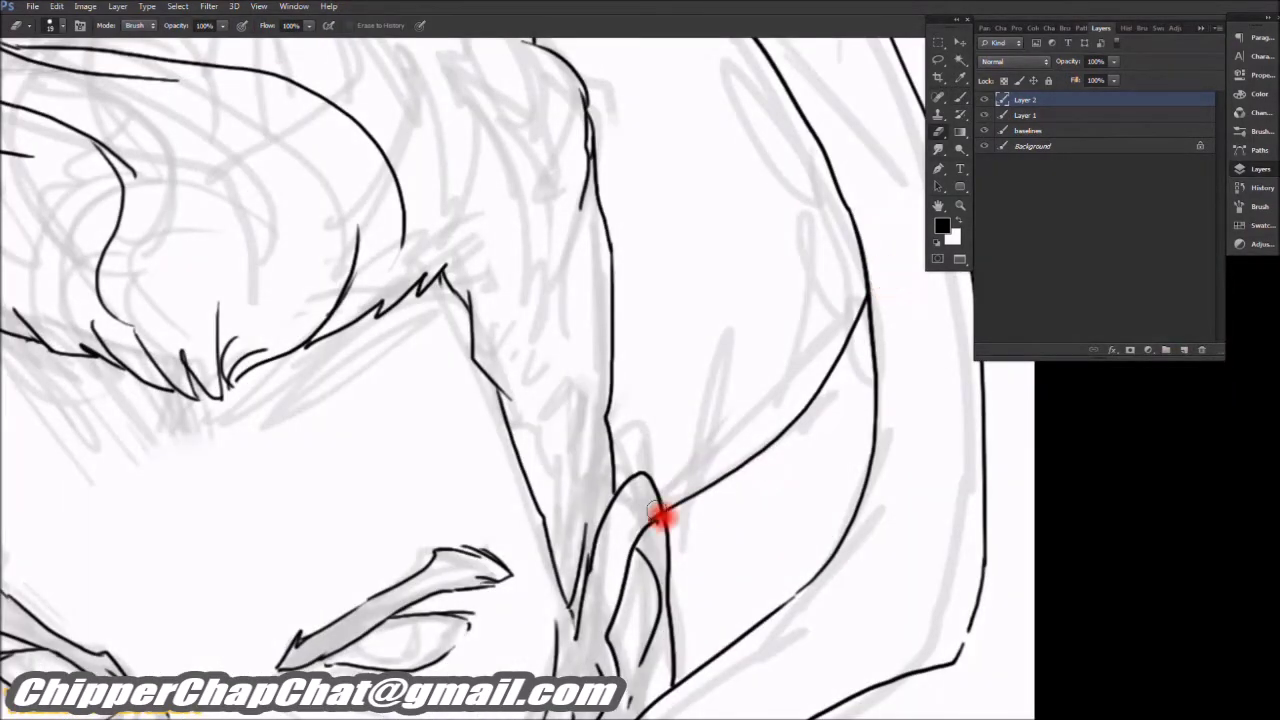
pyautogui.scroll(-2, 677, 458)
pyautogui.scroll(1, 751, 417)
# Step: Ink the outline of both halves of the moustache, with jagged hair tips at the ends
pyautogui.press('b')
pyautogui.scroll(2, 453, 414)
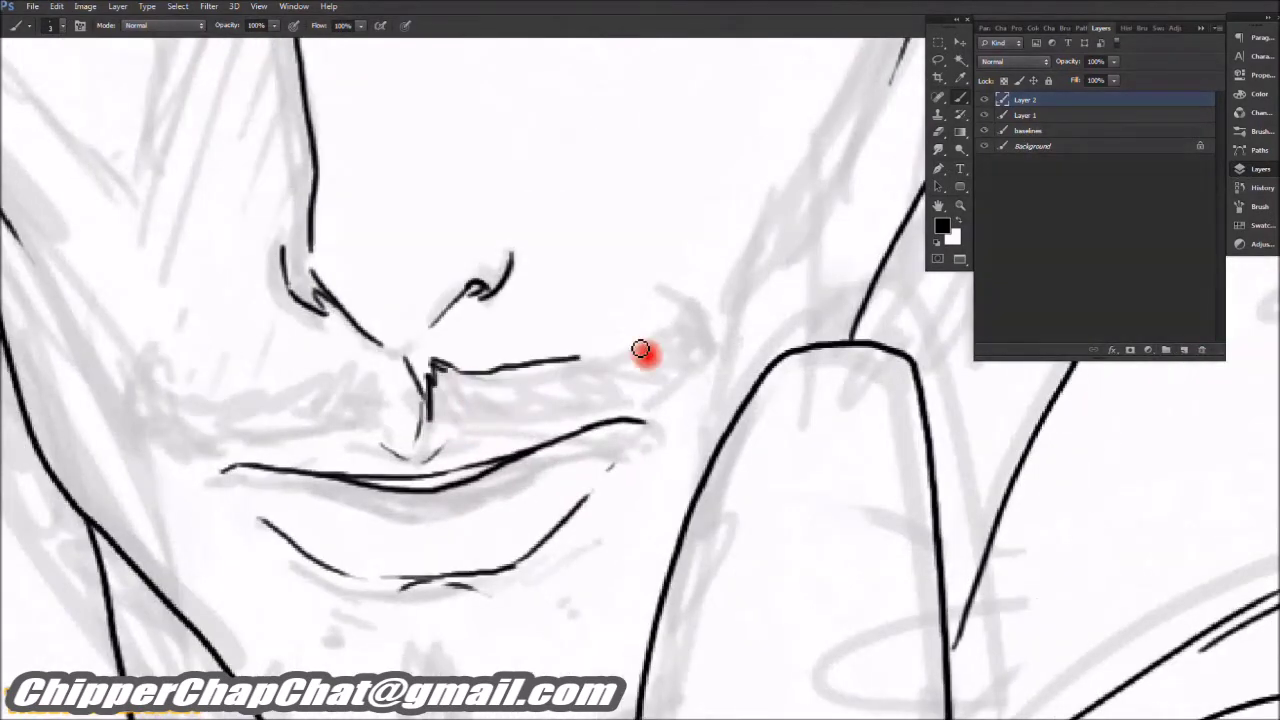
pyautogui.moveTo(465, 425); pyautogui.dragTo(734, 346)
pyautogui.hscroll(-3, 600, 405)
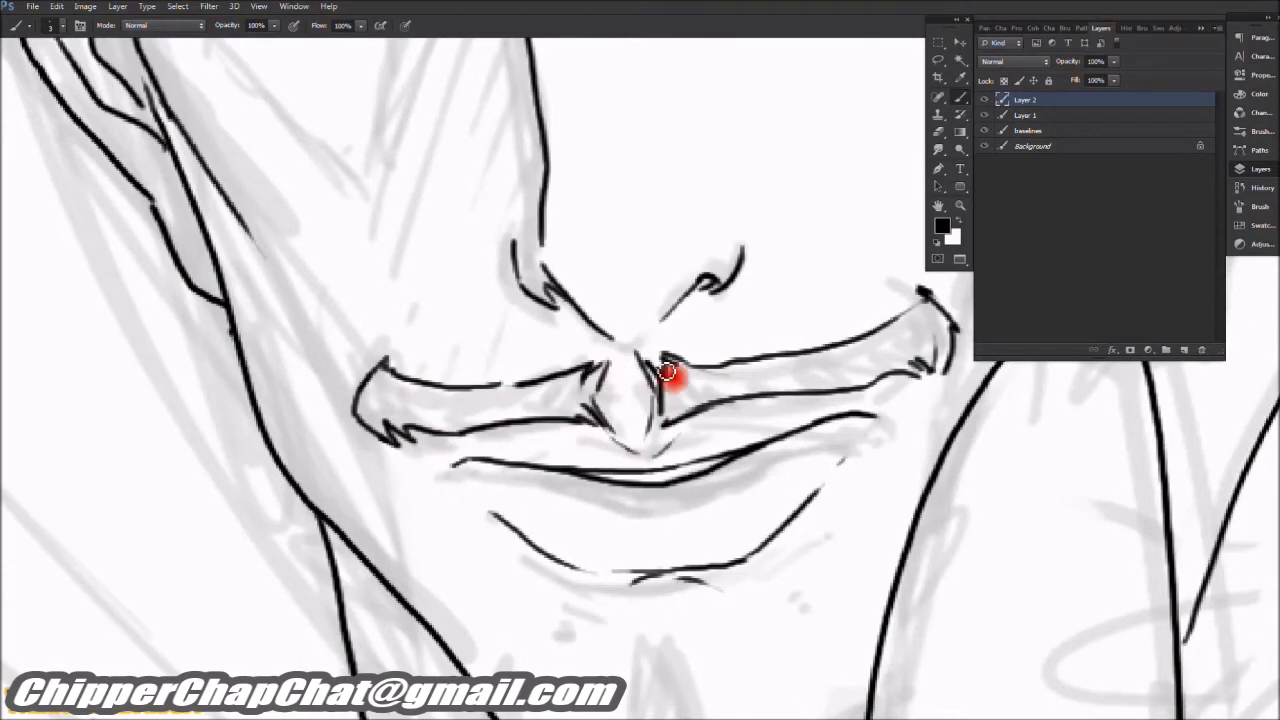
# Step: Ink the goatee's jagged upper edge, its lower contour along the chin and the pointed tuft at its centre
pyautogui.scroll(-4, 573, 483)
pyautogui.scroll(2, 573, 483)
pyautogui.moveTo(505, 412); pyautogui.dragTo(686, 483)
pyautogui.hscroll(1, 770, 500)
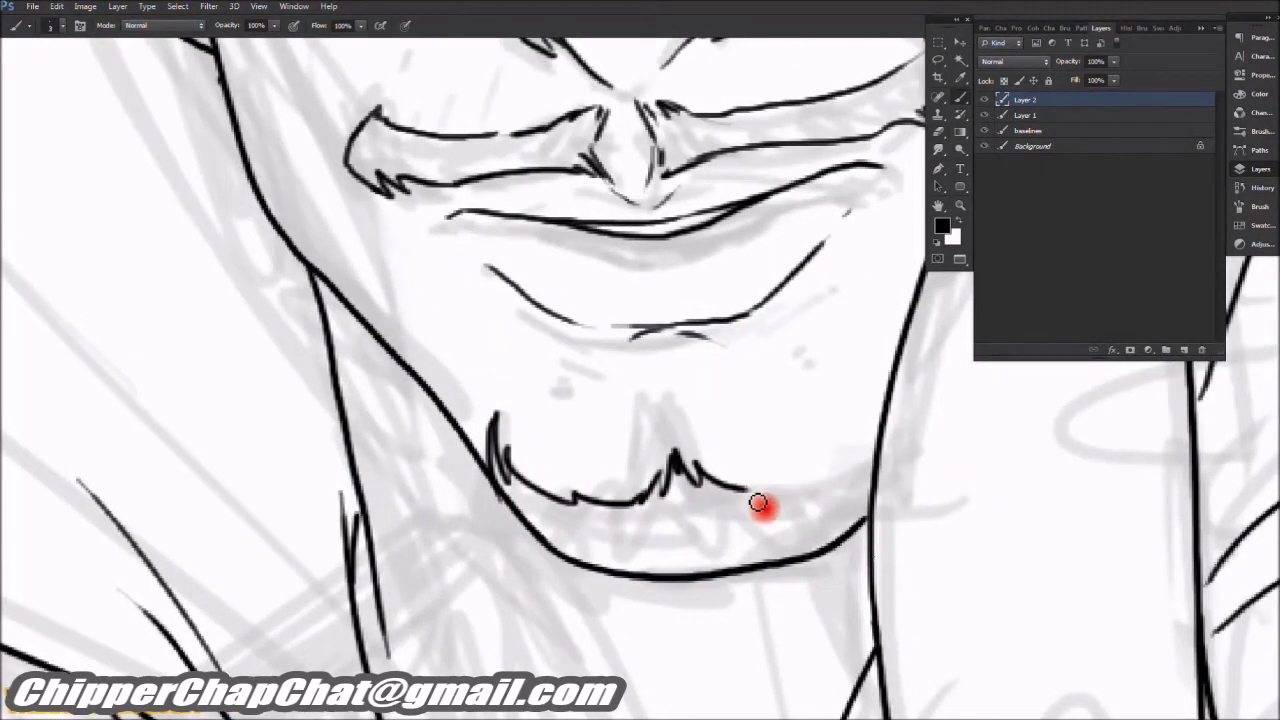
pyautogui.moveTo(891, 398); pyautogui.dragTo(903, 380)
pyautogui.moveTo(493, 478)
pyautogui.mouseDown()
pyautogui.moveTo(673, 620)
pyautogui.moveTo(712, 545)
pyautogui.mouseUp()
pyautogui.moveTo(700, 625); pyautogui.dragTo(502, 517)
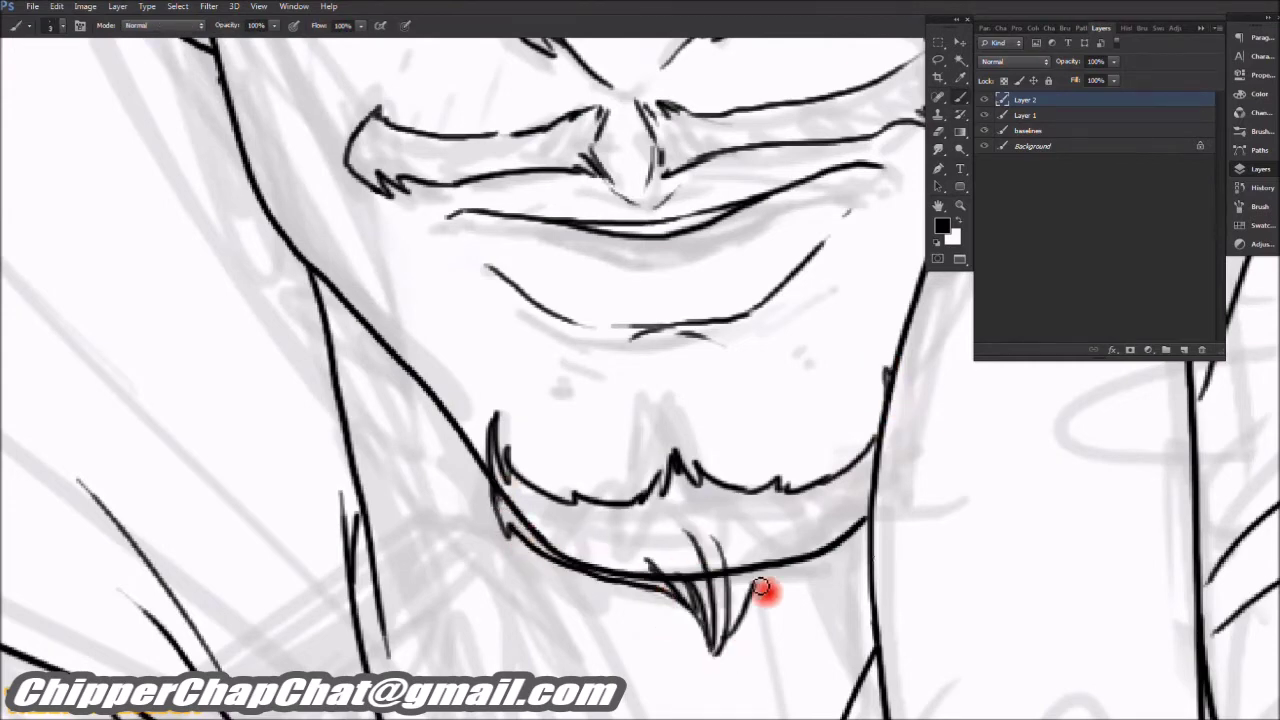
pyautogui.scroll(-1, 872, 538)
# Step: Erase the old jawline running through the goatee on Layer 1, then make Layer 2 active again
pyautogui.hotkey('alt', '[')
pyautogui.press('e')
pyautogui.moveTo(531, 480); pyautogui.dragTo(790, 503)
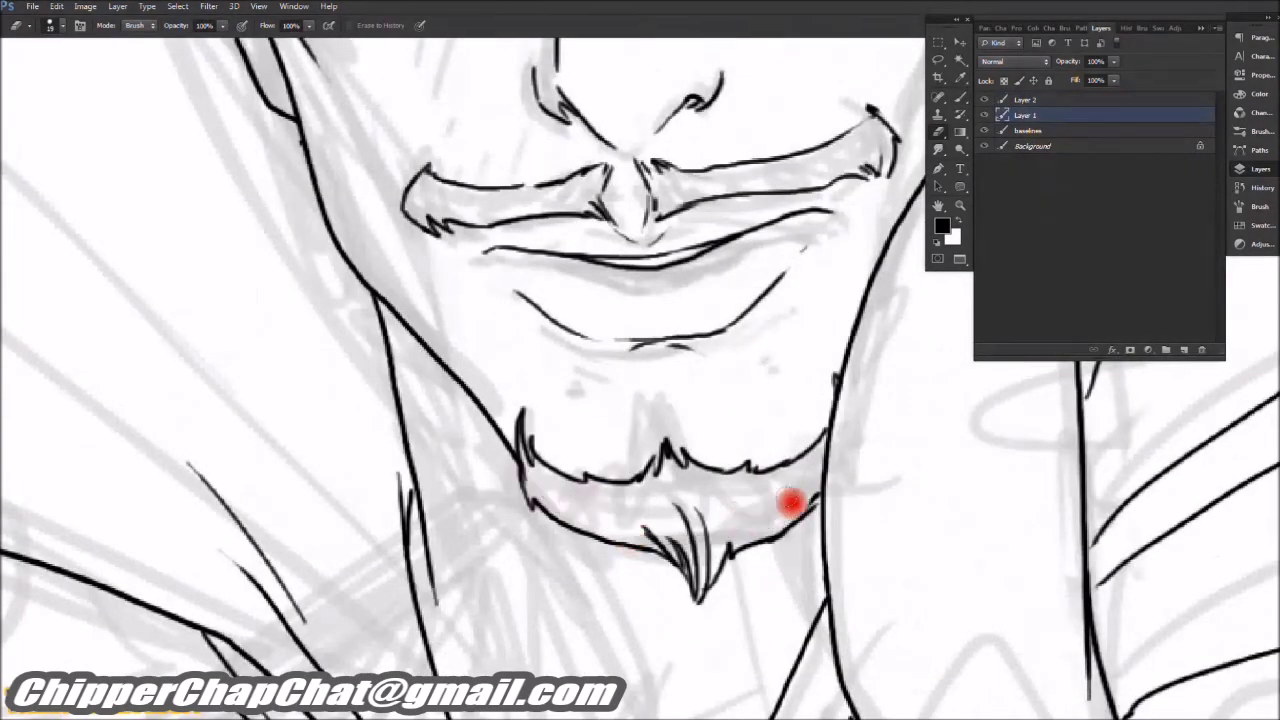
pyautogui.scroll(-1, 832, 486)
pyautogui.press('b')
pyautogui.hotkey('alt', ']')
pyautogui.scroll(-1, 714, 440)
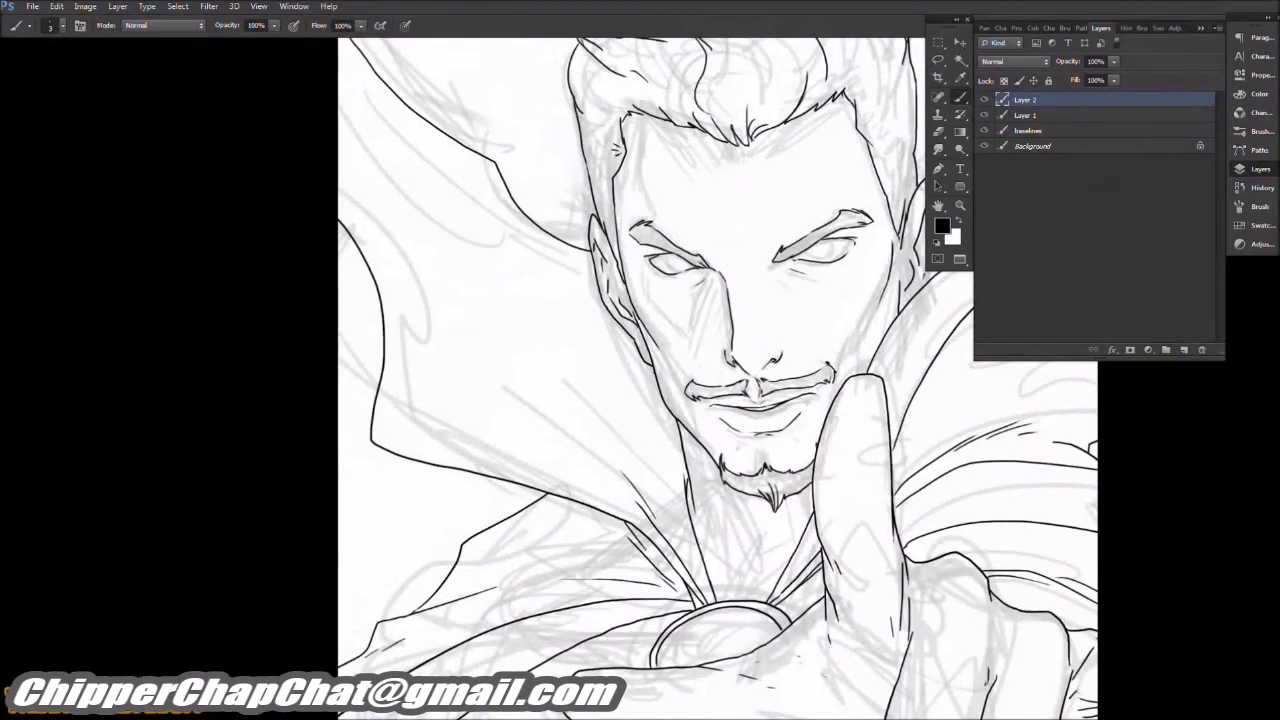
# Step: Merge Layer 2 into Layer 1 and ink the crease lines on the neck below the goatee
pyautogui.scroll(5, 651, 402)
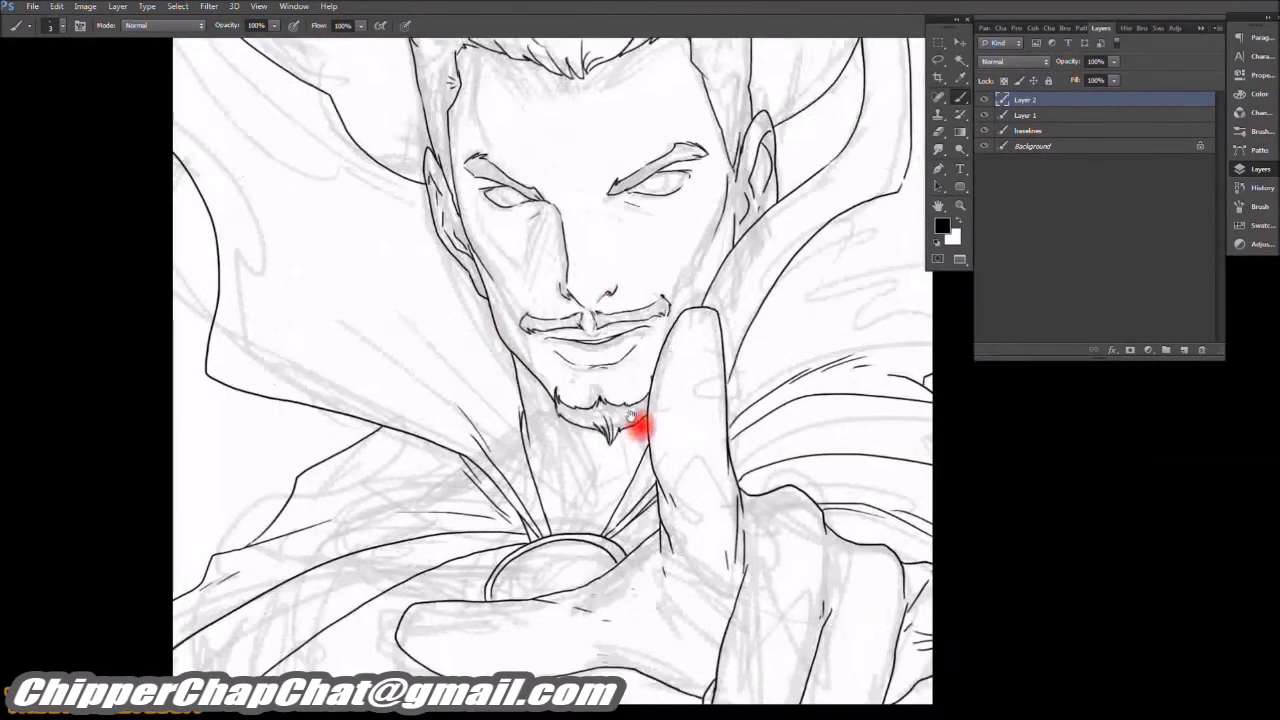
pyautogui.press('e')
pyautogui.hotkey('ctrl', 'e')
pyautogui.press('b')
pyautogui.moveTo(730, 370)
pyautogui.mouseDown()
pyautogui.moveTo(714, 157)
pyautogui.moveTo(722, 440)
pyautogui.mouseUp()
pyautogui.hotkey('ctrl', 'z')
pyautogui.moveTo(766, 171); pyautogui.dragTo(752, 380)
pyautogui.scroll(-10, 752, 380)
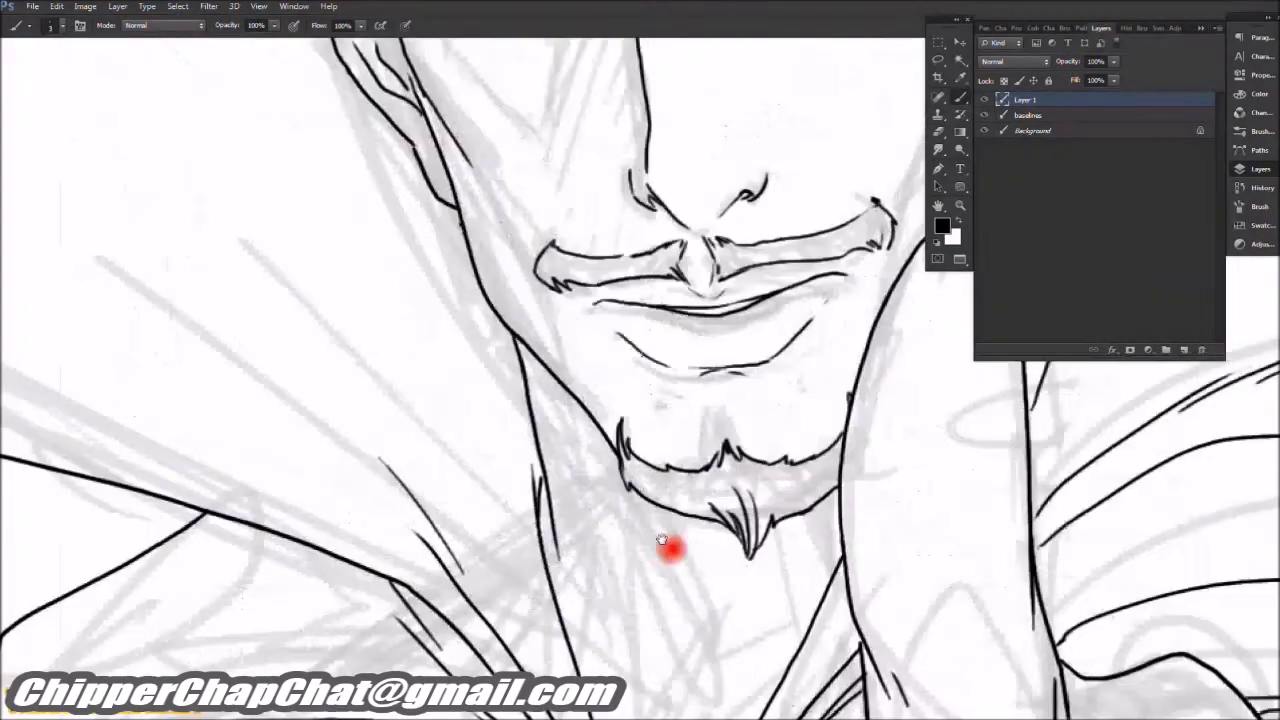
pyautogui.moveTo(612, 326); pyautogui.dragTo(670, 458)
pyautogui.hotkey('ctrl', 'z')
pyautogui.moveTo(622, 338); pyautogui.dragTo(676, 460)
pyautogui.hotkey('ctrl', '0')
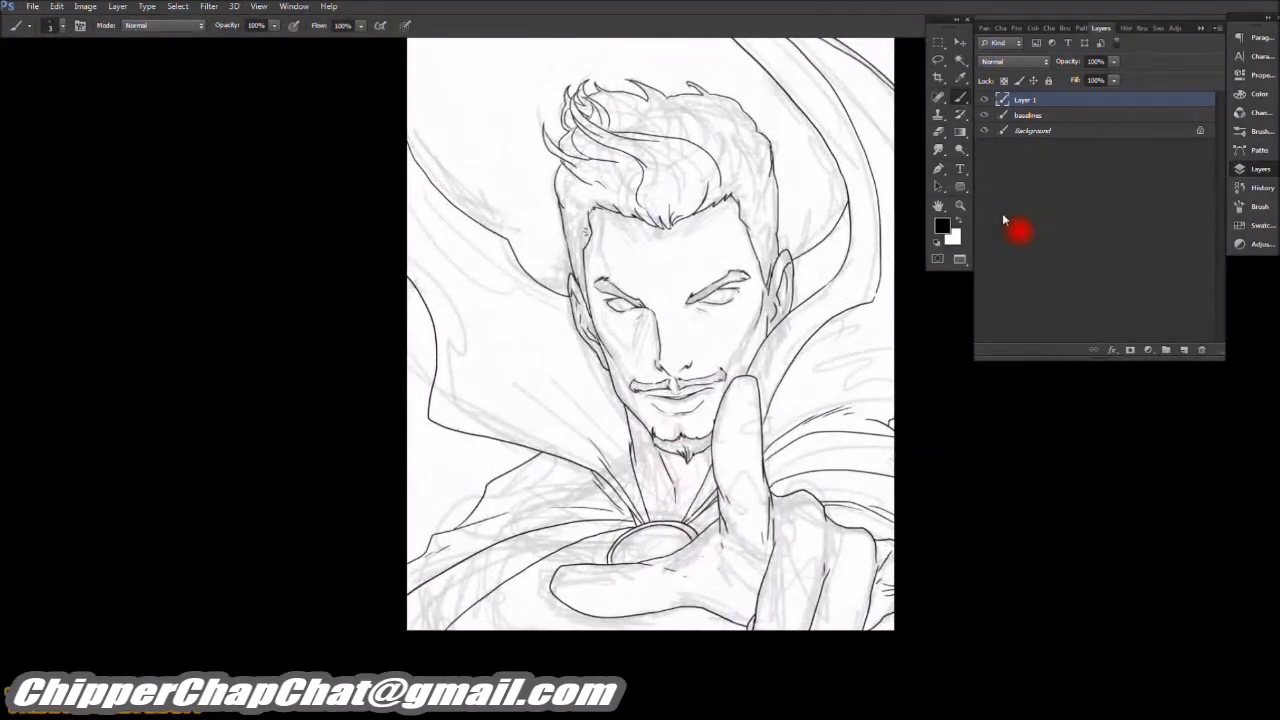
# Step: Refine the outline of the thumb's tip and ink the small folds beneath the palm at the canvas's lower edge
pyautogui.scroll(6, 646, 480)
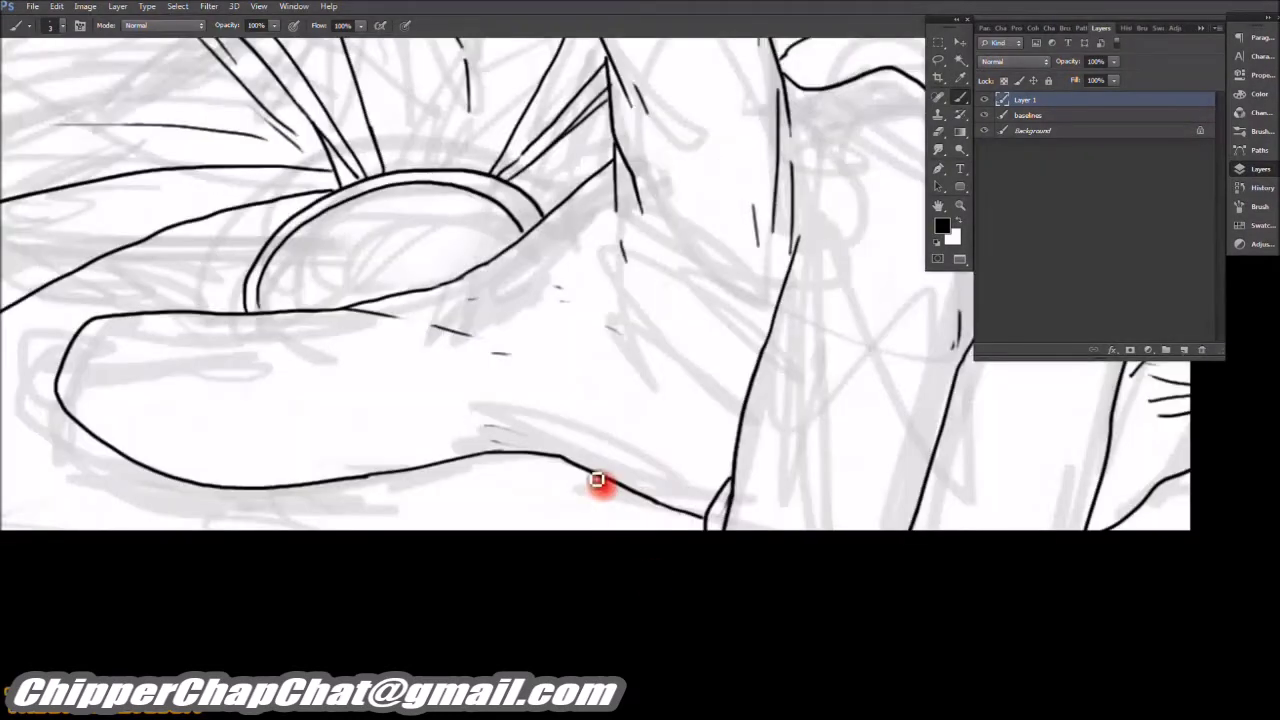
pyautogui.scroll(-5, 621, 513)
pyautogui.scroll(5, 491, 571)
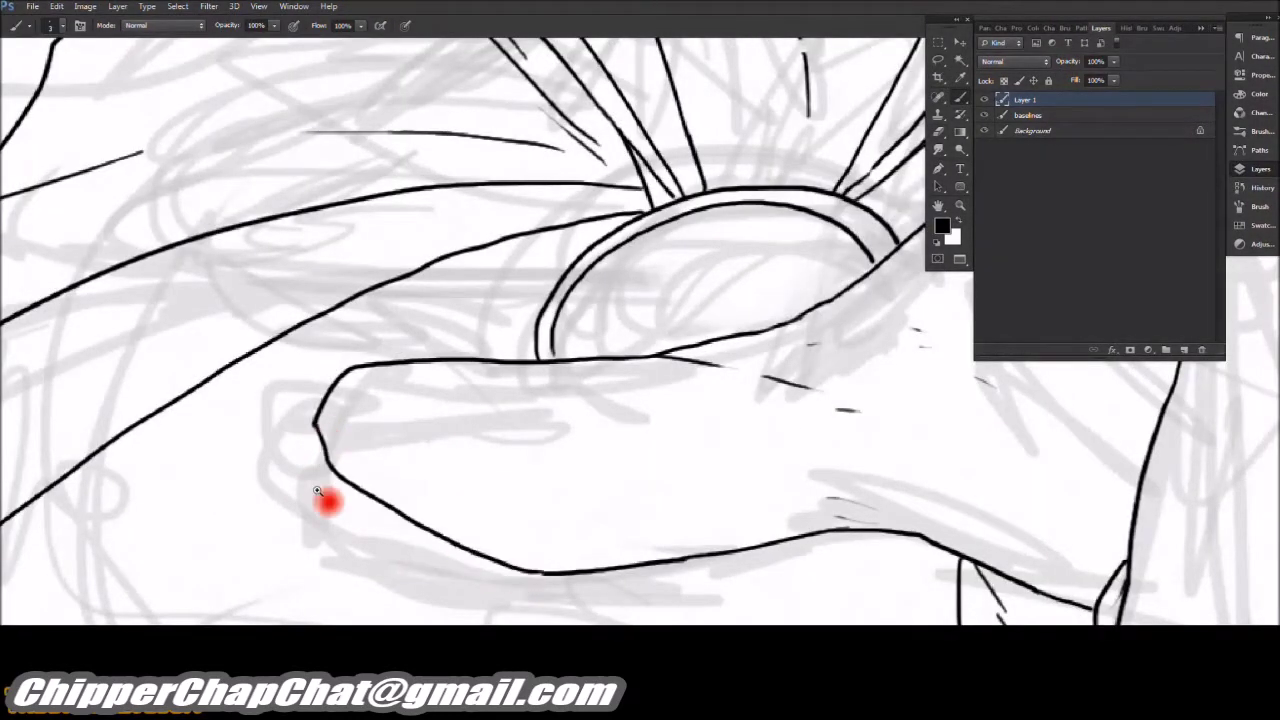
pyautogui.scroll(2, 322, 460)
pyautogui.scroll(-6, 462, 387)
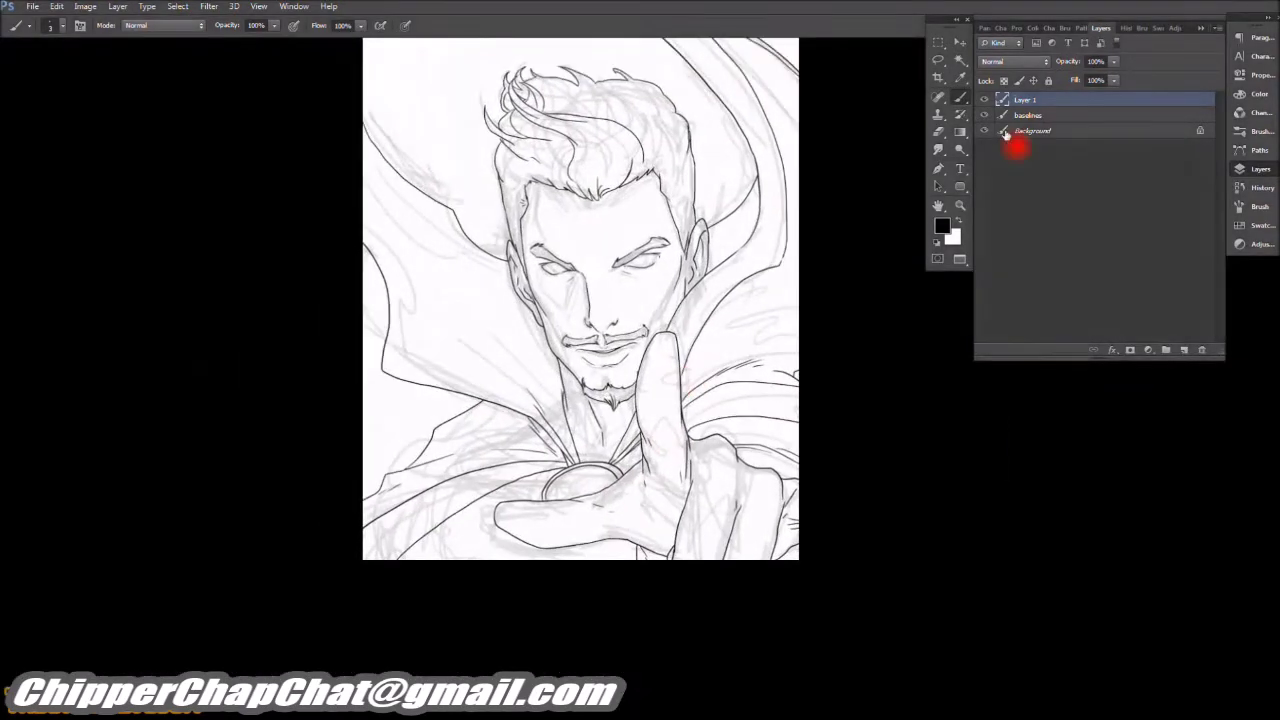
# Step: Name the inked layer LINES and fill white behind its strokes using the Gradient tool in Behind mode
pyautogui.press('g')
pyautogui.press('x')
pyautogui.click(250, 25)
pyautogui.moveTo(470, 300); pyautogui.dragTo(486, 117)
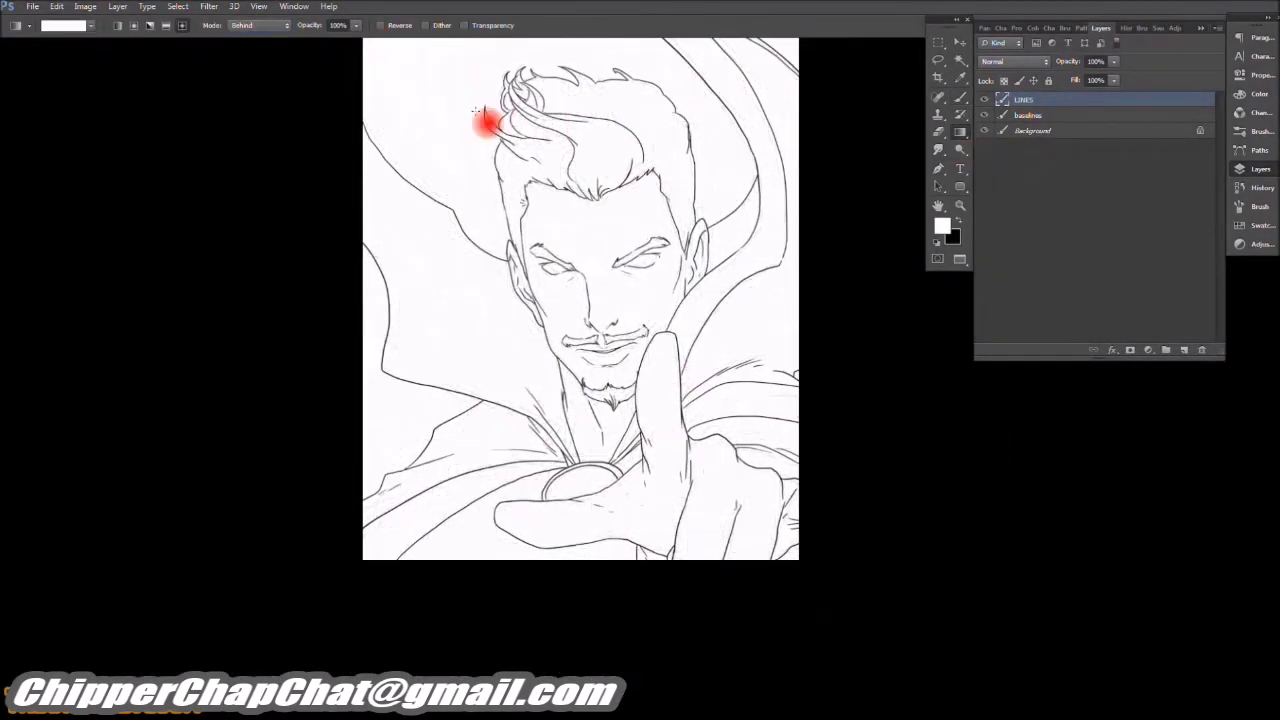
# Step: Adjust the image size, then darken the ink lines with a Levels adjustment
pyautogui.hotkey('ctrl', 'alt', 'i')
pyautogui.write('3')
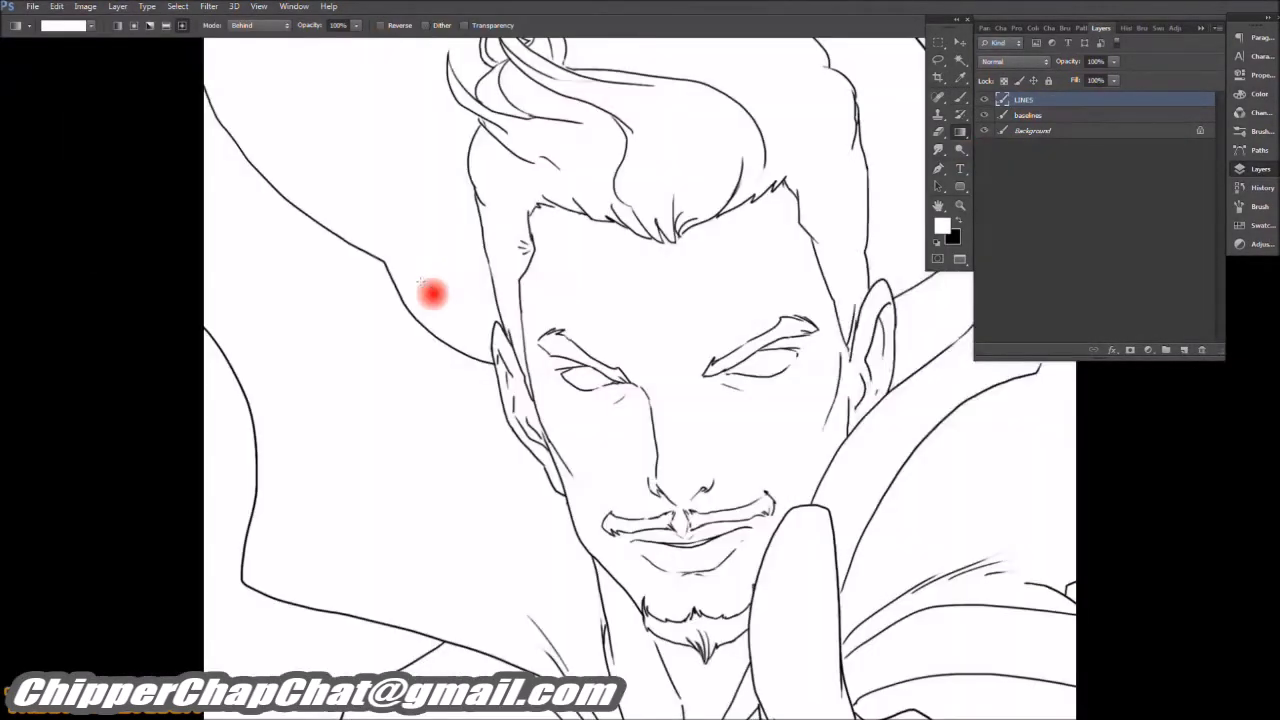
pyautogui.hotkey('ctrl', 'l')
pyautogui.moveTo(1035, 348); pyautogui.dragTo(950, 350)
pyautogui.click(1075, 226)
# Step: Close the gaps between the ink lines of the curled hair locks with the black brush
pyautogui.press('b')
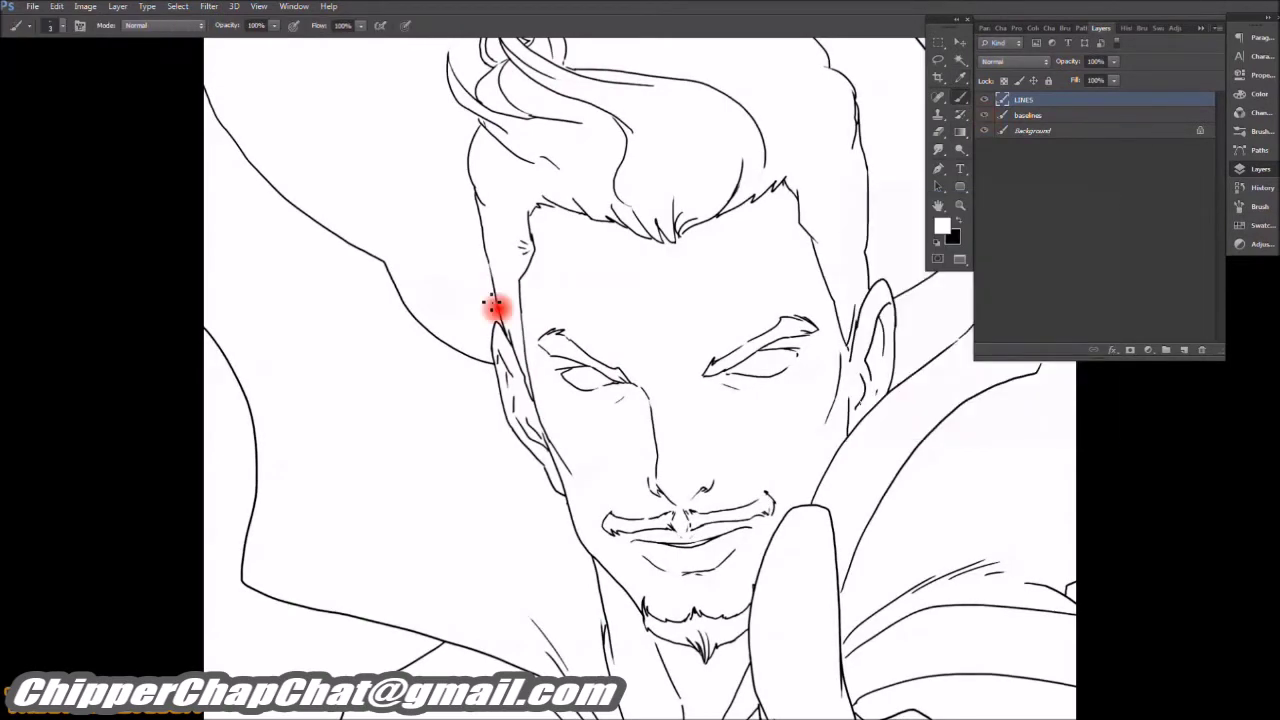
pyautogui.scroll(5, 484, 298)
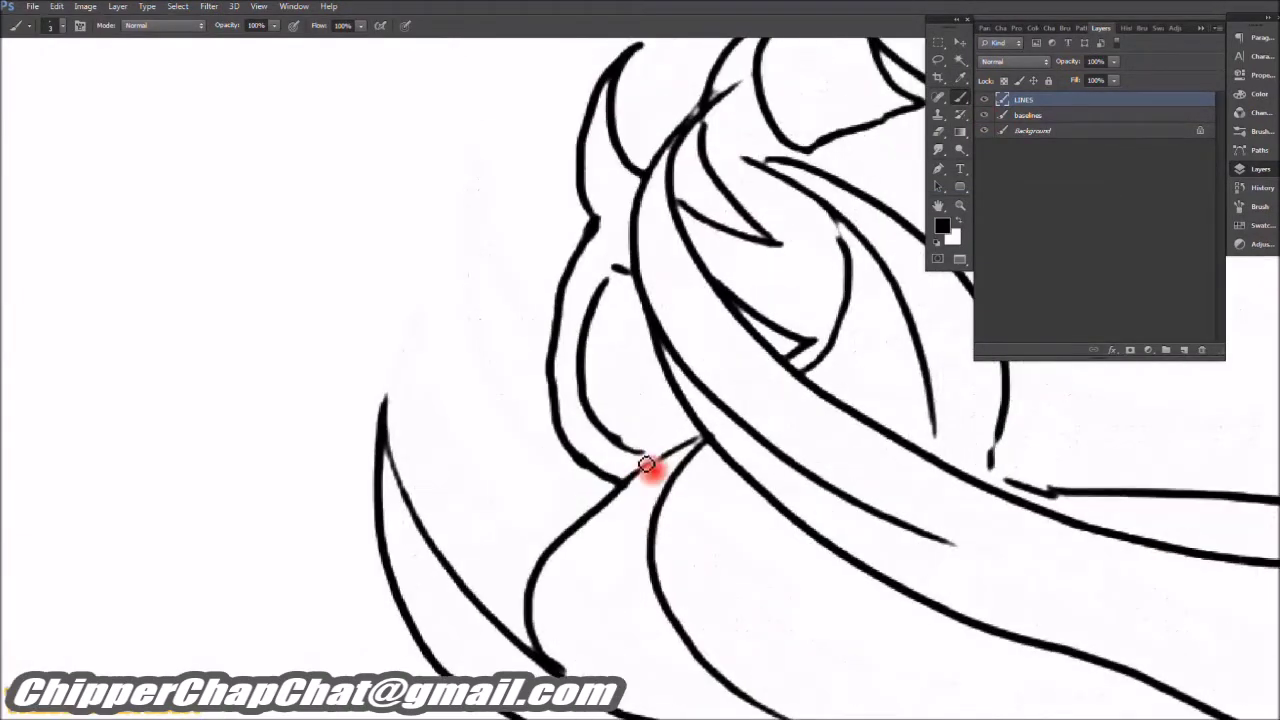
pyautogui.scroll(-10, 637, 255)
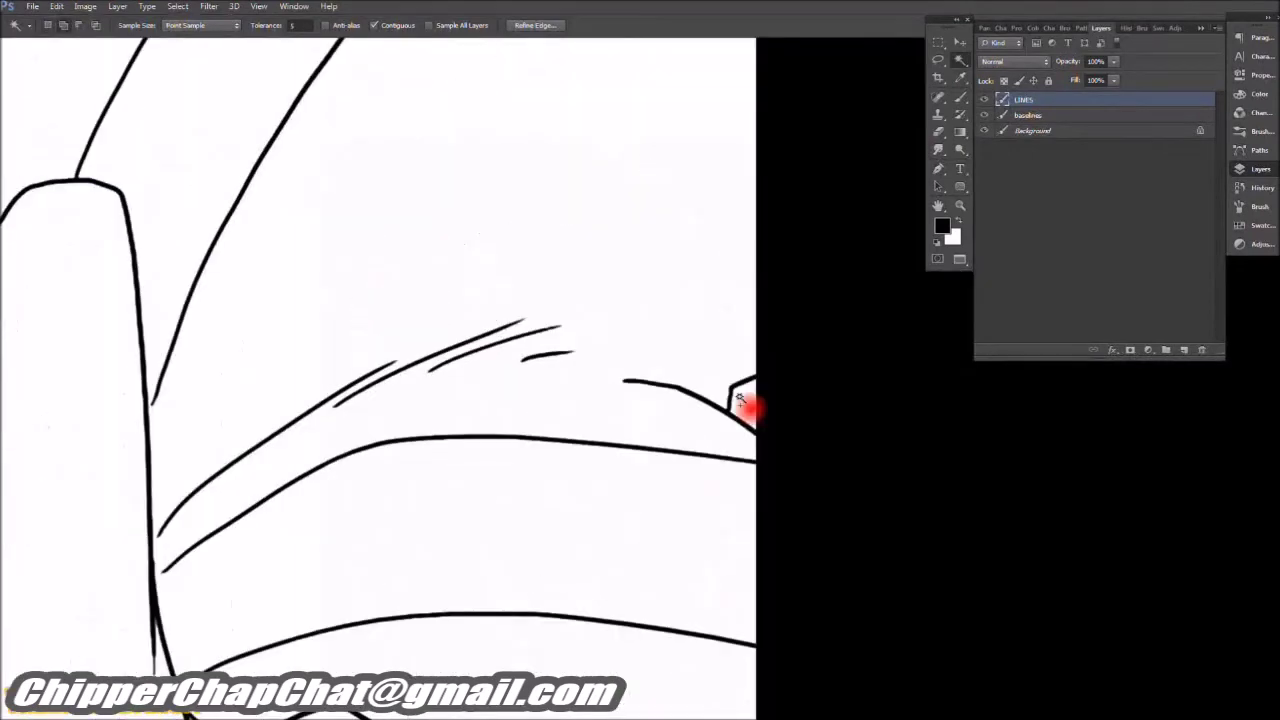
# Step: Modify the Magic Wand selection of the white areas around the cape lines and apply a Levels adjustment
pyautogui.click(178, 6)
pyautogui.click(330, 173)
pyautogui.press('Return')
pyautogui.hotkey('ctrl', 'l')
pyautogui.press('Escape')
pyautogui.hotkey('ctrl', 'l')
pyautogui.click(1103, 226)
pyautogui.click(1255, 169)
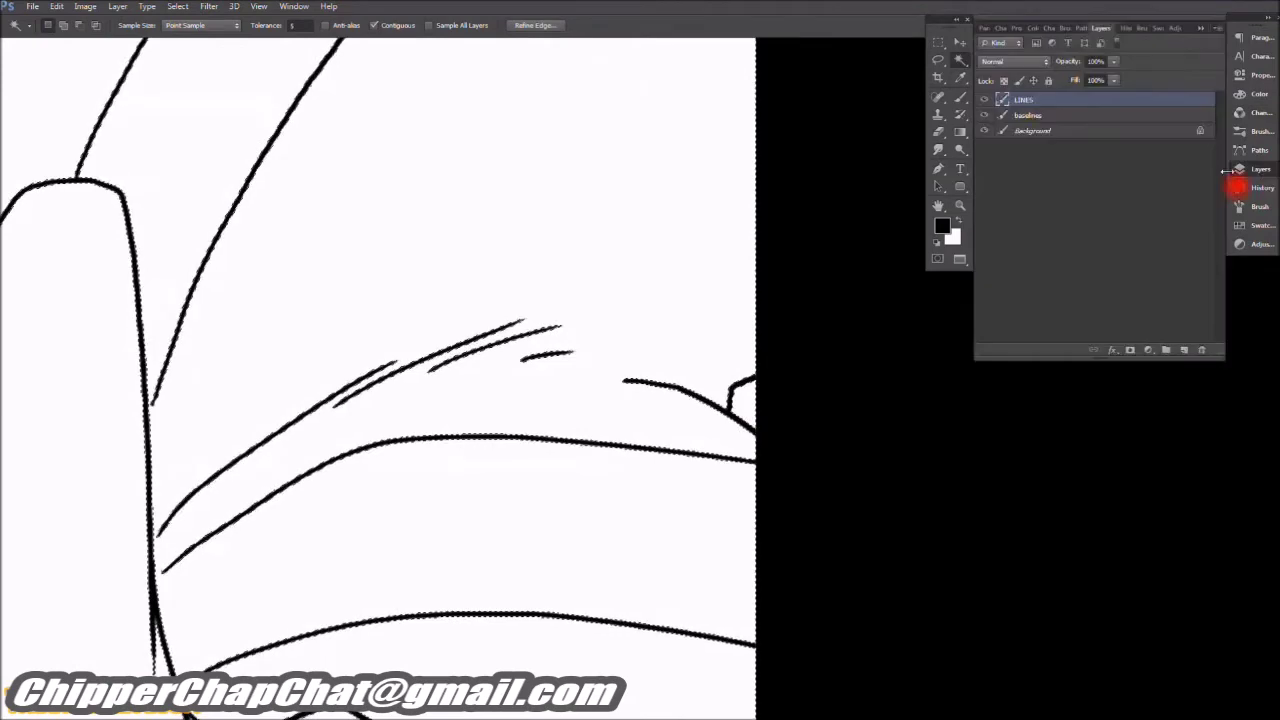
# Step: Convert the image's colour mode without merging layers, and place LINES above a new layer in a group named Strange
pyautogui.click(960, 135)
pyautogui.scroll(-2, 636, 160)
pyautogui.scroll(-3, 636, 160)
pyautogui.click(85, 6)
pyautogui.click(250, 47)
pyautogui.click(578, 279)
pyautogui.click(85, 6)
pyautogui.click(266, 94)
pyautogui.click(557, 277)
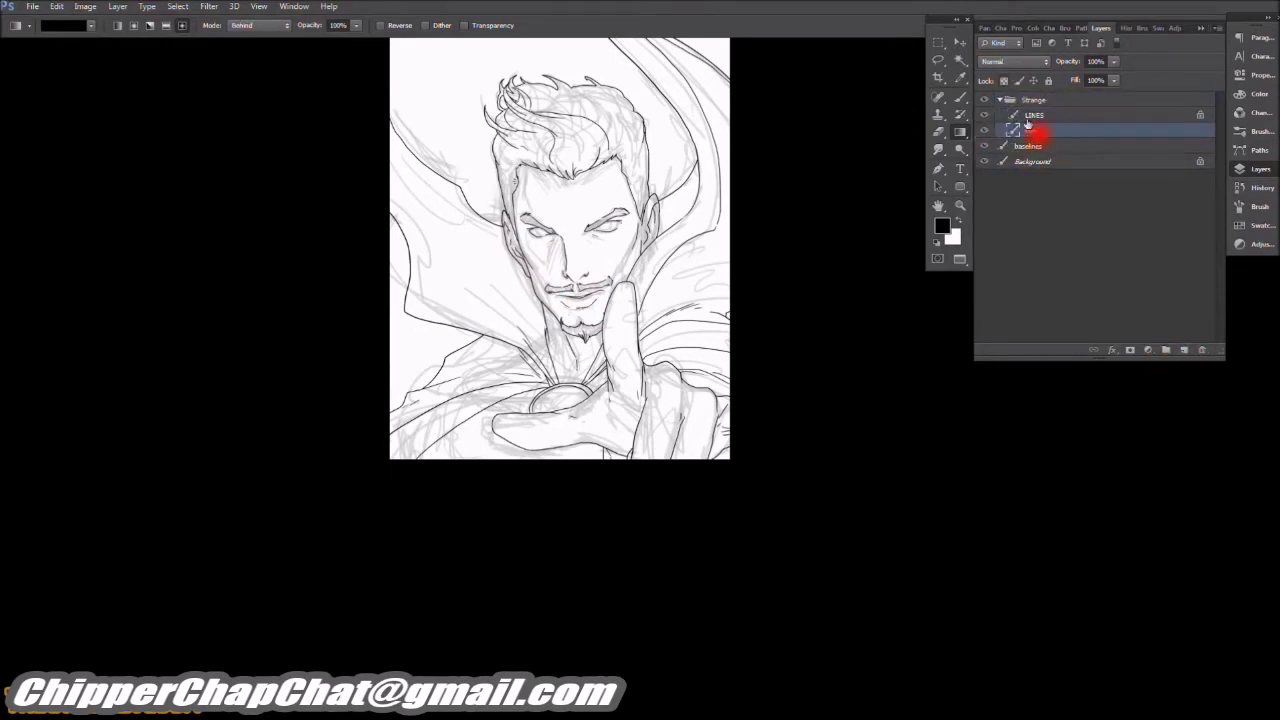
# Step: Name the new layer Flats and select the empty background around the figure and its hair tufts from the LINES layer
pyautogui.scroll(8, 410, 355)
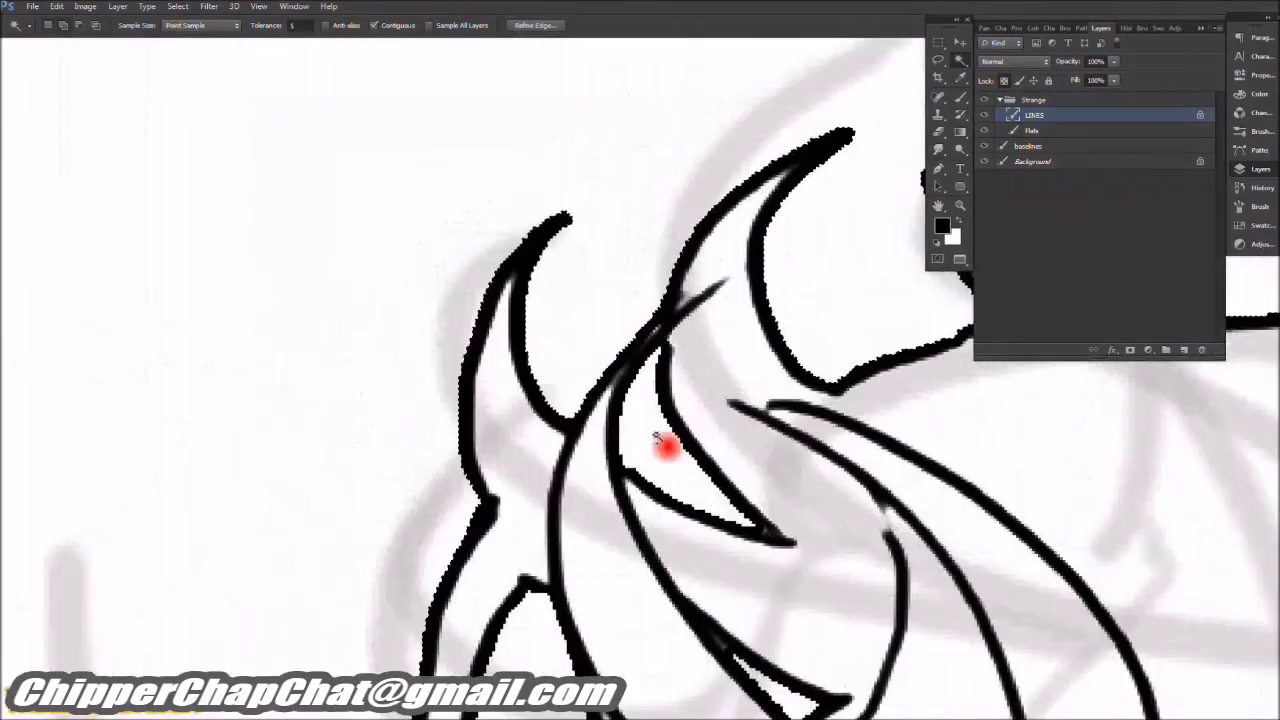
pyautogui.scroll(-8, 787, 510)
pyautogui.scroll(6, 787, 510)
pyautogui.scroll(-4, 786, 449)
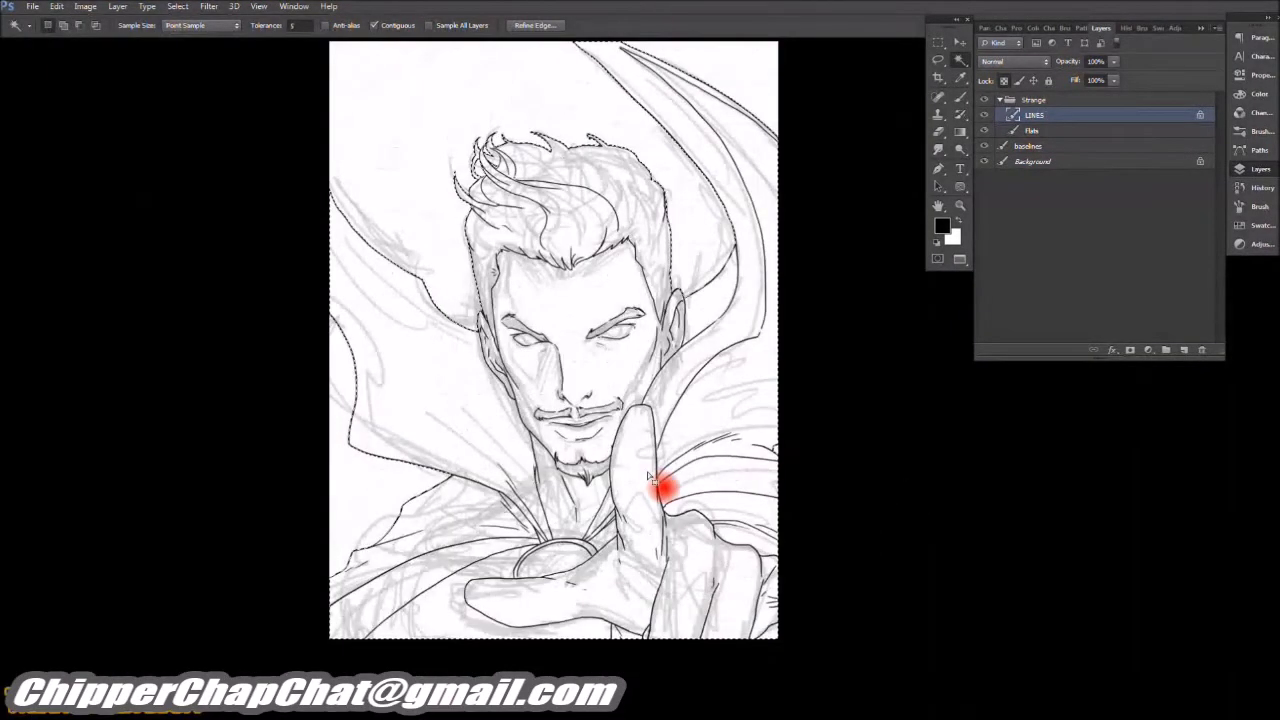
# Step: Fill the whole figure's silhouette with a light peach skin tone on the Flats layer
pyautogui.click(1030, 130)
pyautogui.press('x')
pyautogui.click(941, 226)
pyautogui.click(592, 550)
pyautogui.click(456, 401)
pyautogui.click(724, 386)
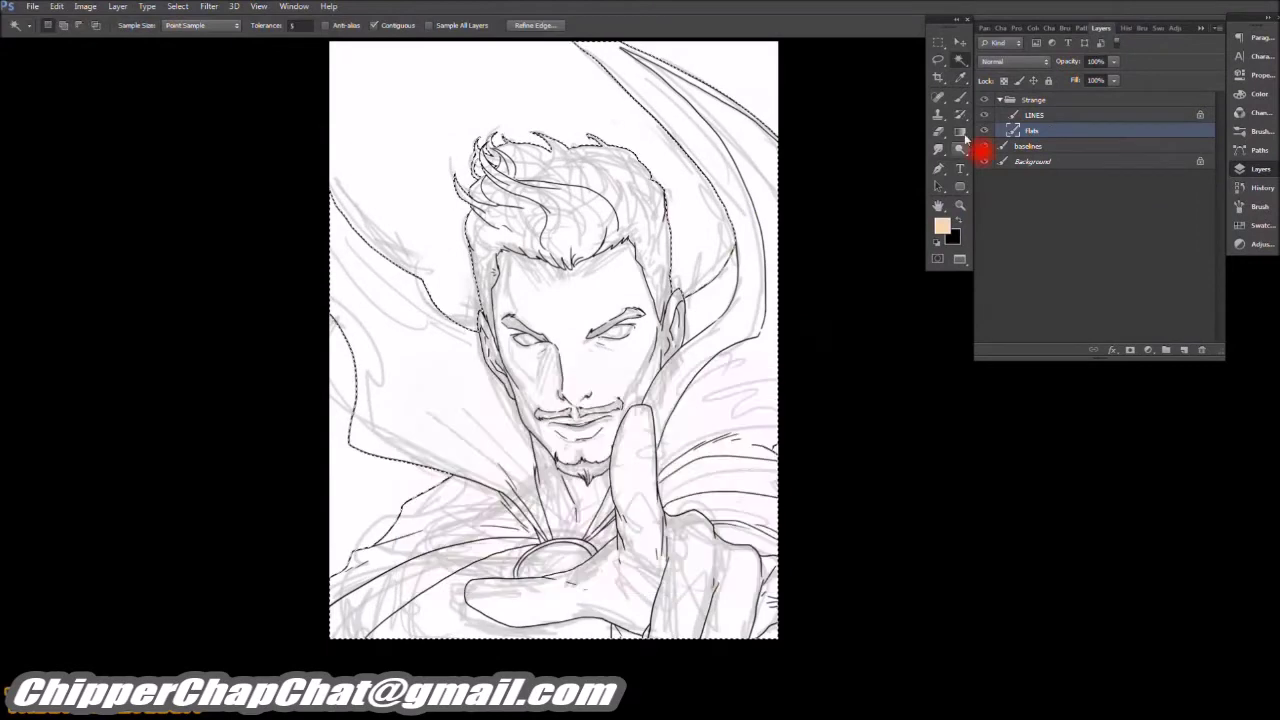
pyautogui.hotkey('alt', 'BackSpace')
pyautogui.click(941, 226)
pyautogui.click(686, 405)
pyautogui.press('g')
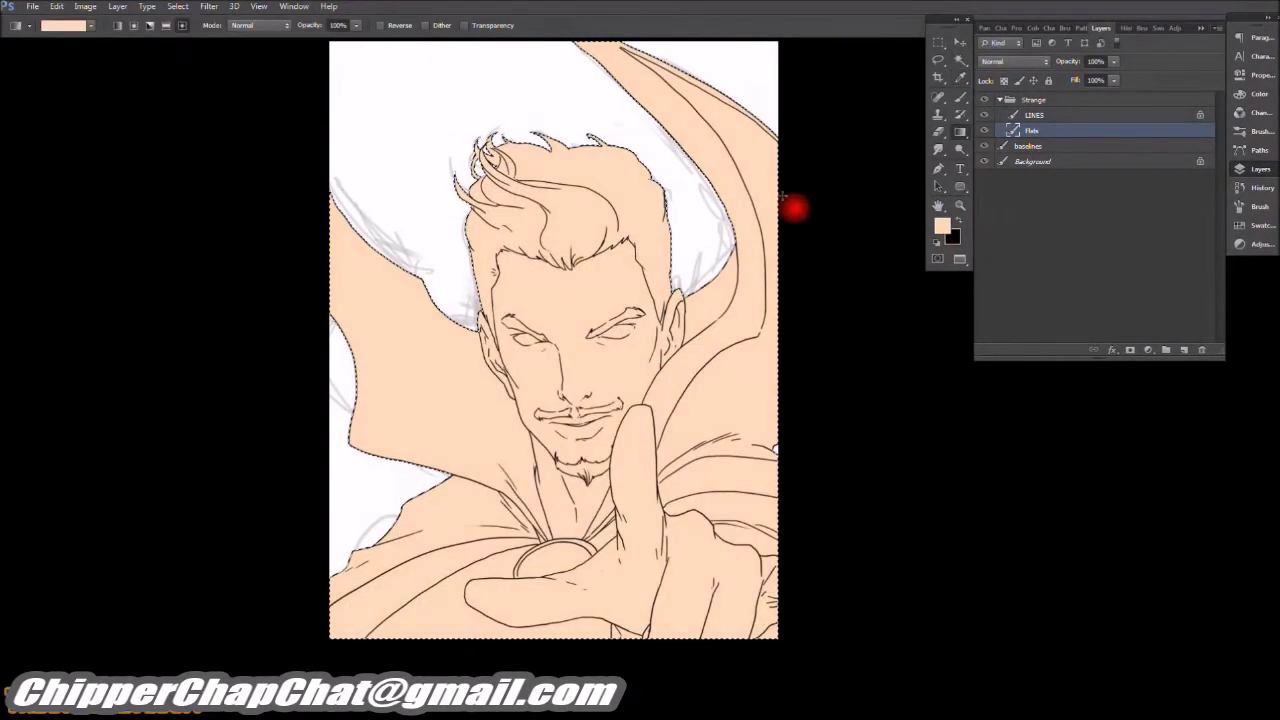
# Step: Set the LINES layer's blending mode to Overlay and make black the foreground colour
pyautogui.click(1030, 115)
pyautogui.click(1013, 61)
pyautogui.click(1010, 215)
pyautogui.click(957, 223)
pyautogui.click(941, 226)
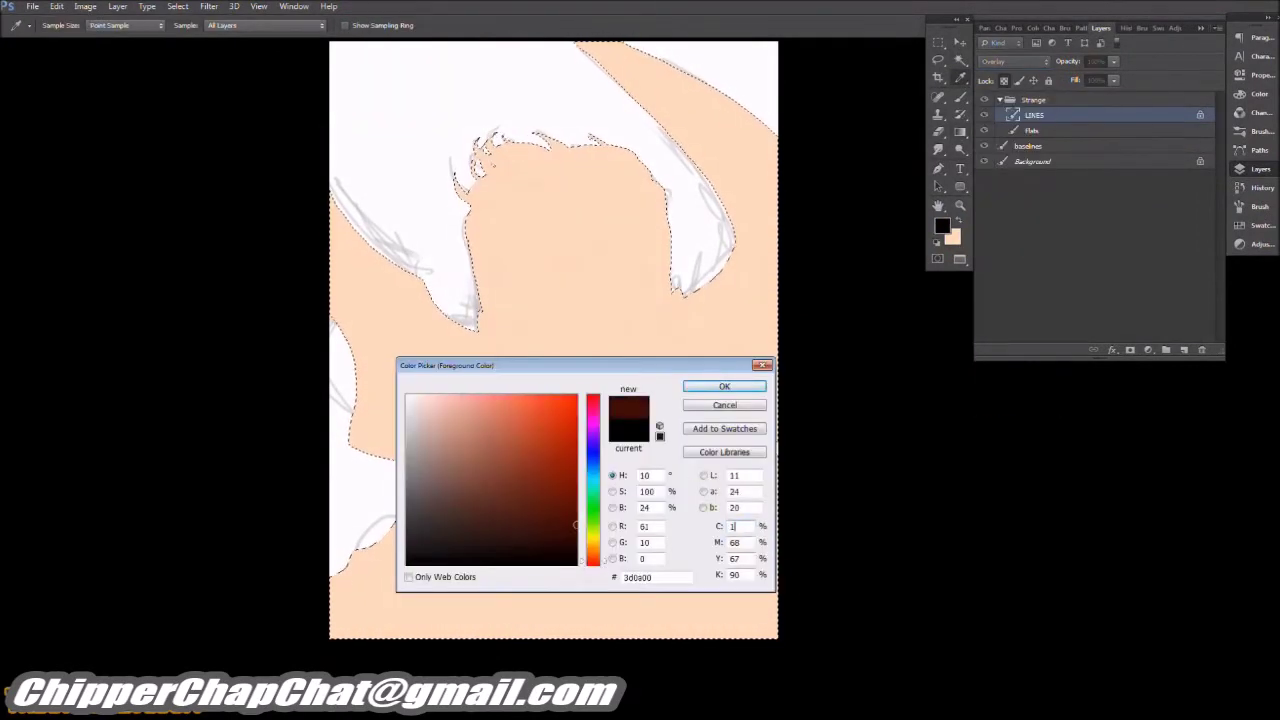
pyautogui.click(723, 383)
pyautogui.scroll(-2, 693, 209)
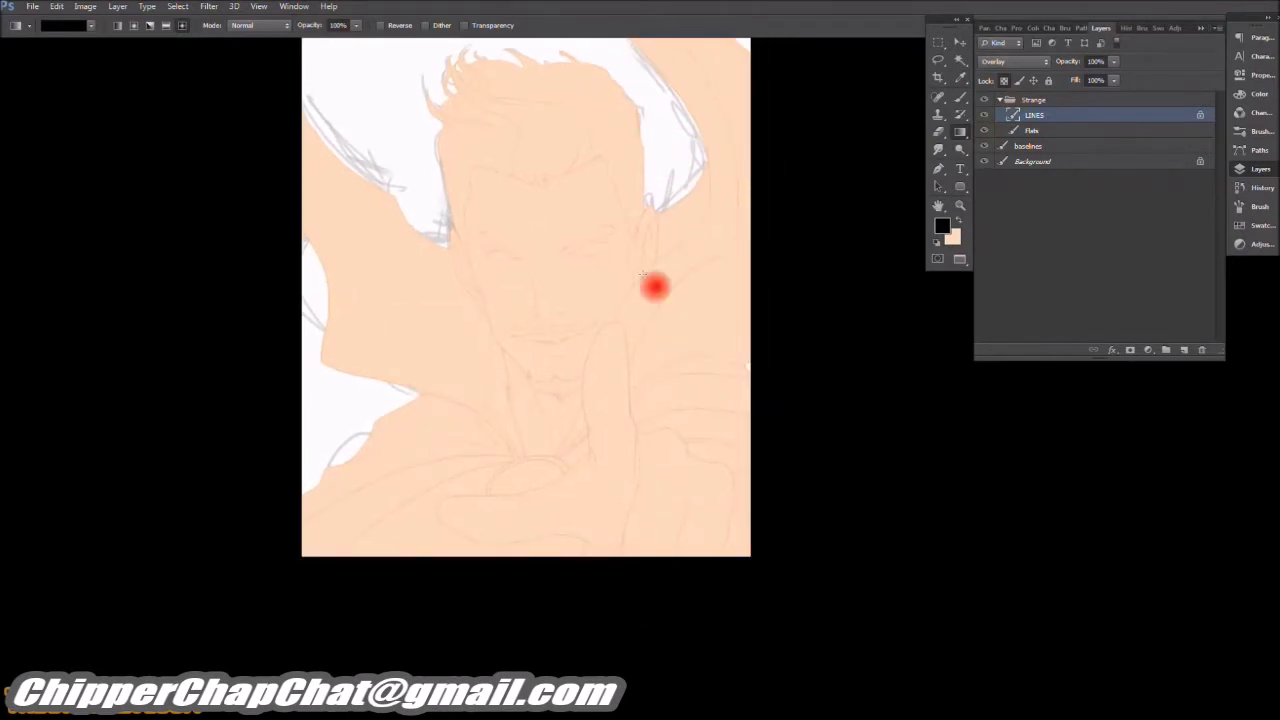
# Step: Choose red #d43034 as the foreground colour and try to select the collar areas from the LINES layer
pyautogui.click(945, 230)
pyautogui.click(543, 441)
pyautogui.click(725, 388)
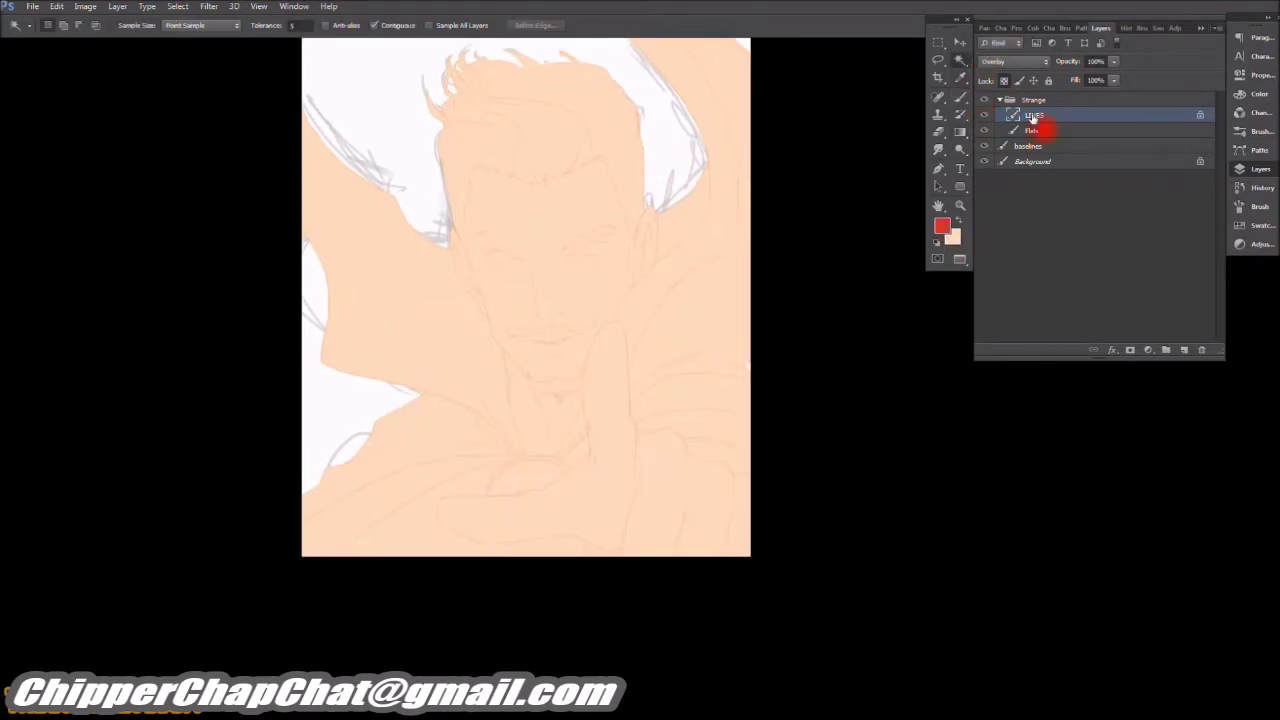
pyautogui.click(207, 7)
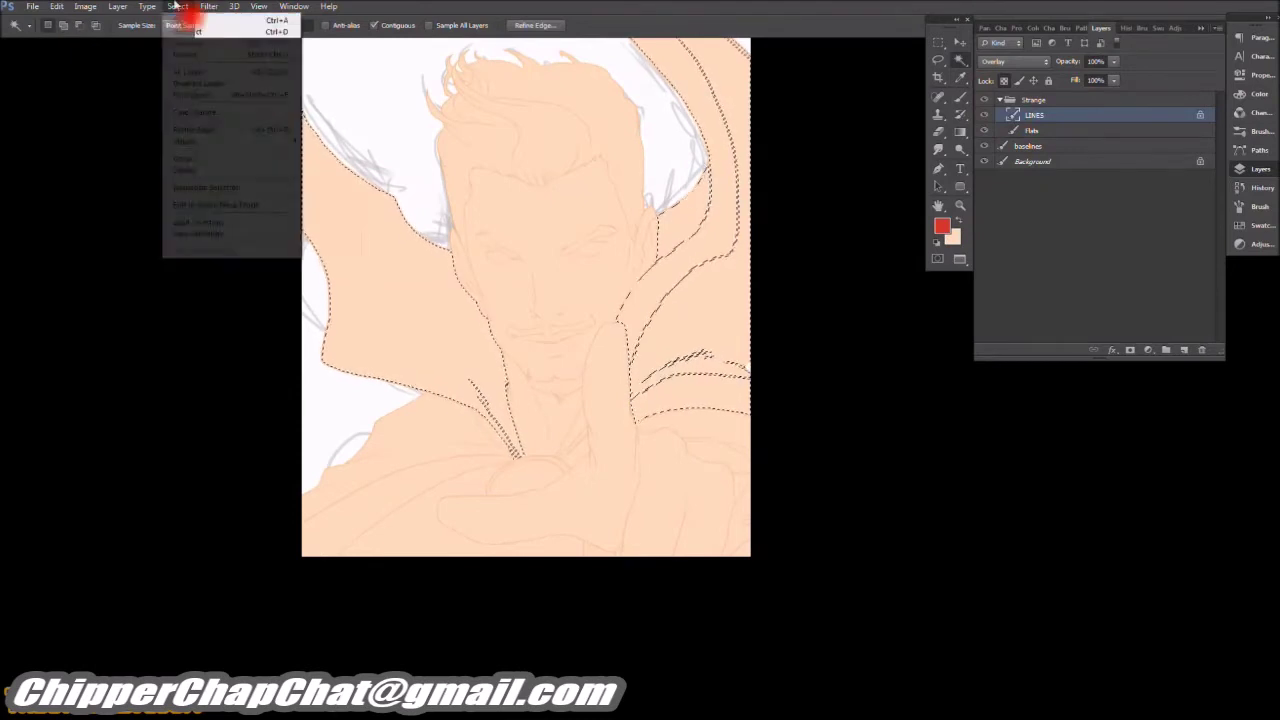
pyautogui.click(229, 160)
# Step: Set the foreground colour back to black and bridge the gap in the broken outline with the brush
pyautogui.scroll(5, 691, 249)
pyautogui.click(941, 226)
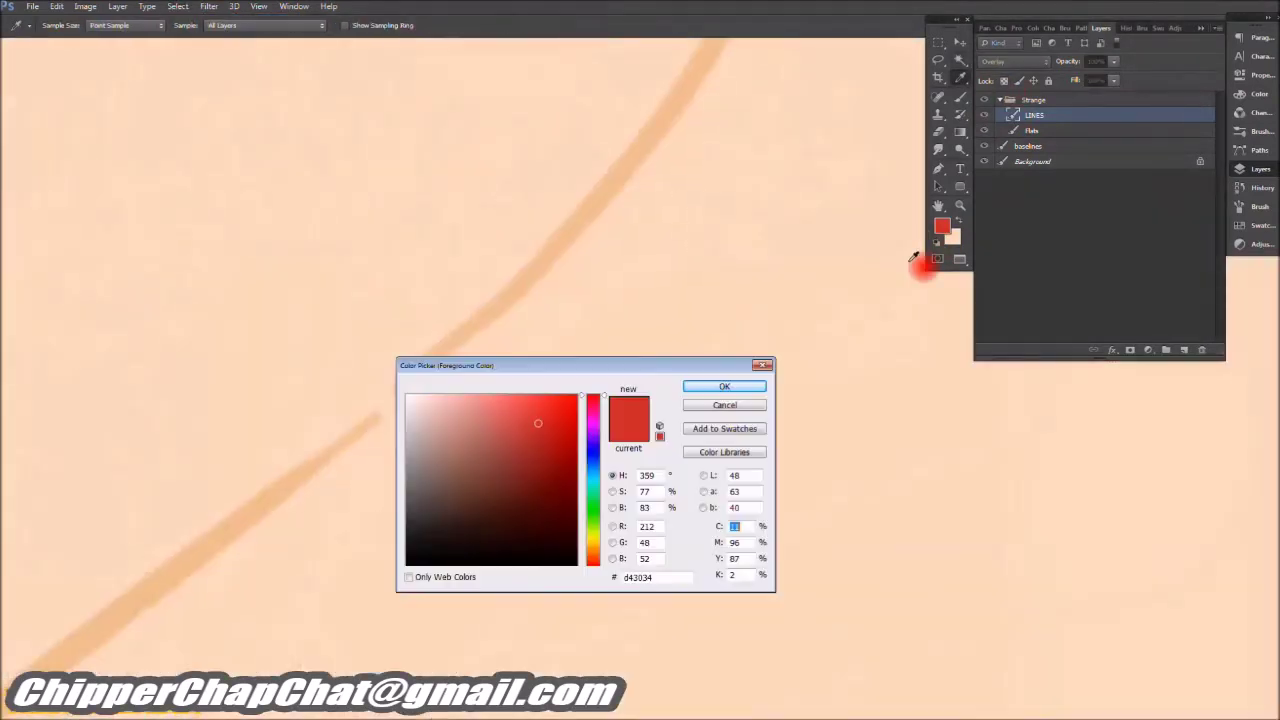
pyautogui.press('Return')
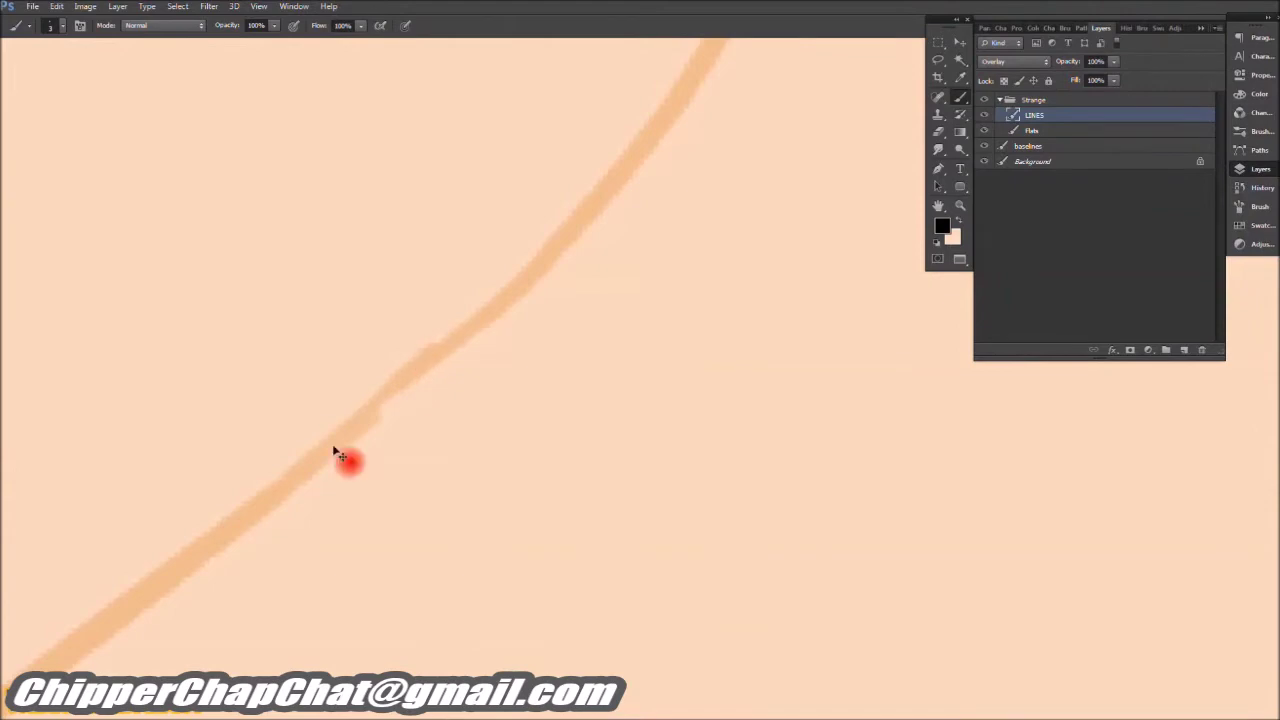
pyautogui.scroll(-5, 500, 323)
# Step: Test-select the cape areas and close gaps in the collar's upper fold lines and where the collar meets the raised finger
pyautogui.click(960, 60)
pyautogui.click(425, 372)
pyautogui.scroll(5, 803, 366)
pyautogui.scroll(-4, 563, 383)
pyautogui.scroll(-3, 656, 333)
pyautogui.scroll(4, 677, 300)
pyautogui.scroll(-6, 734, 500)
pyautogui.press('b')
pyautogui.scroll(4, 563, 323)
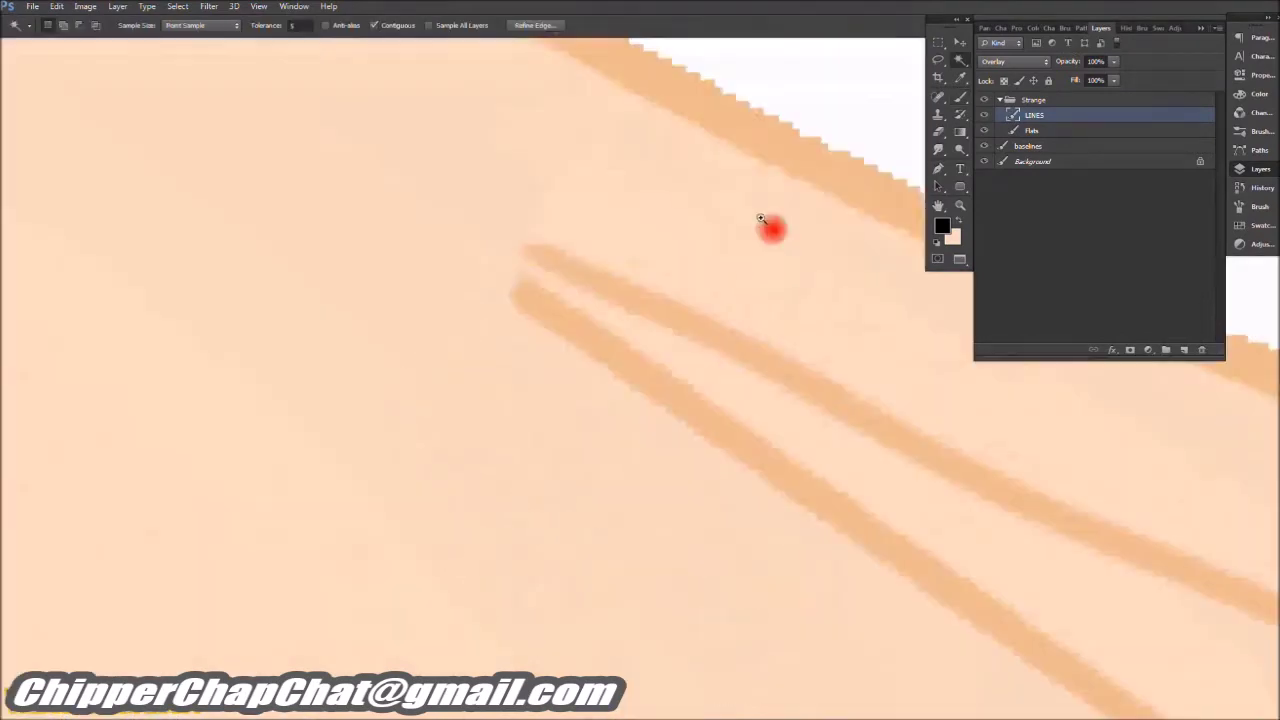
pyautogui.scroll(-3, 714, 451)
pyautogui.scroll(6, 711, 351)
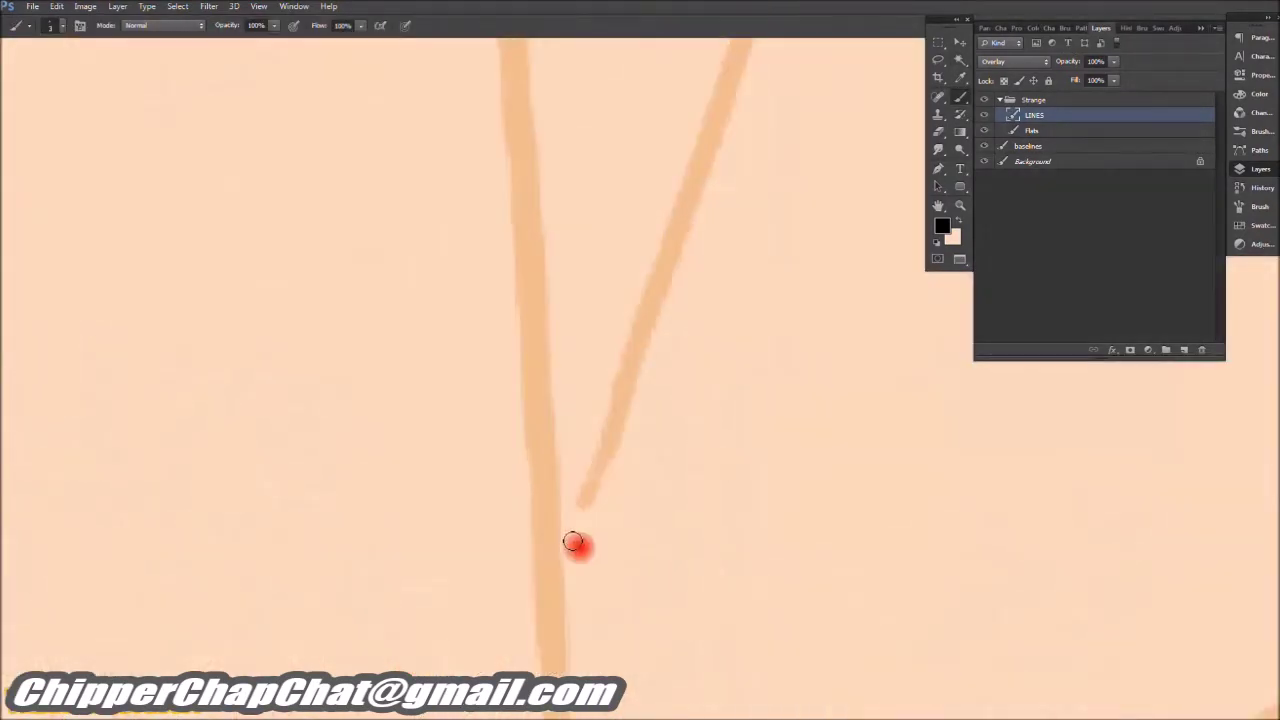
pyautogui.scroll(-7, 597, 507)
# Step: Select the cape's collar area with the Magic Wand on the LINES layer and adjust the selection's boundary
pyautogui.press('w')
pyautogui.click(178, 6)
pyautogui.click(325, 176)
pyautogui.press('Return')
pyautogui.scroll(5, 663, 380)
pyautogui.click(178, 6)
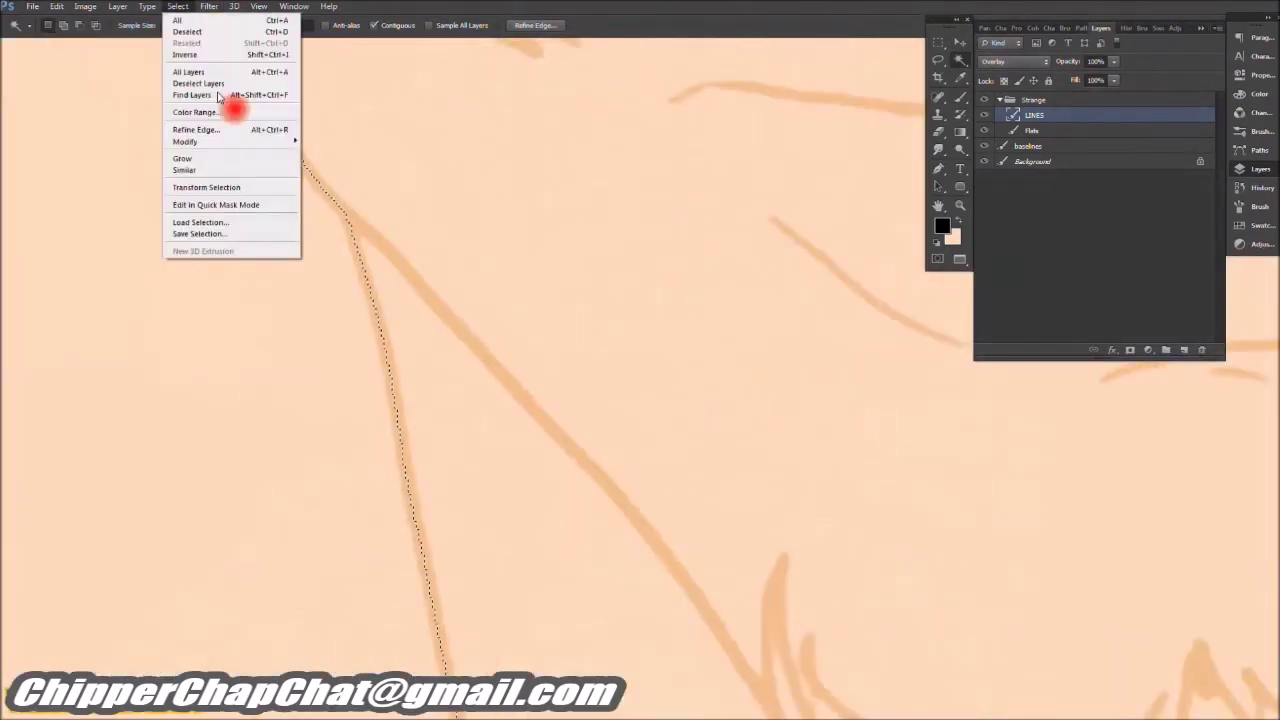
pyautogui.click(325, 176)
pyautogui.press('Return')
# Step: Activate the Flats layer and set the foreground colour to a deep red
pyautogui.click(1031, 130)
pyautogui.press('i')
pyautogui.press('x')
pyautogui.click(942, 226)
pyautogui.click(530, 445)
pyautogui.press('Return')
# Step: Extend the cape selection with the Lasso into the outline corner beside the ear
pyautogui.click(958, 62)
pyautogui.scroll(3, 753, 362)
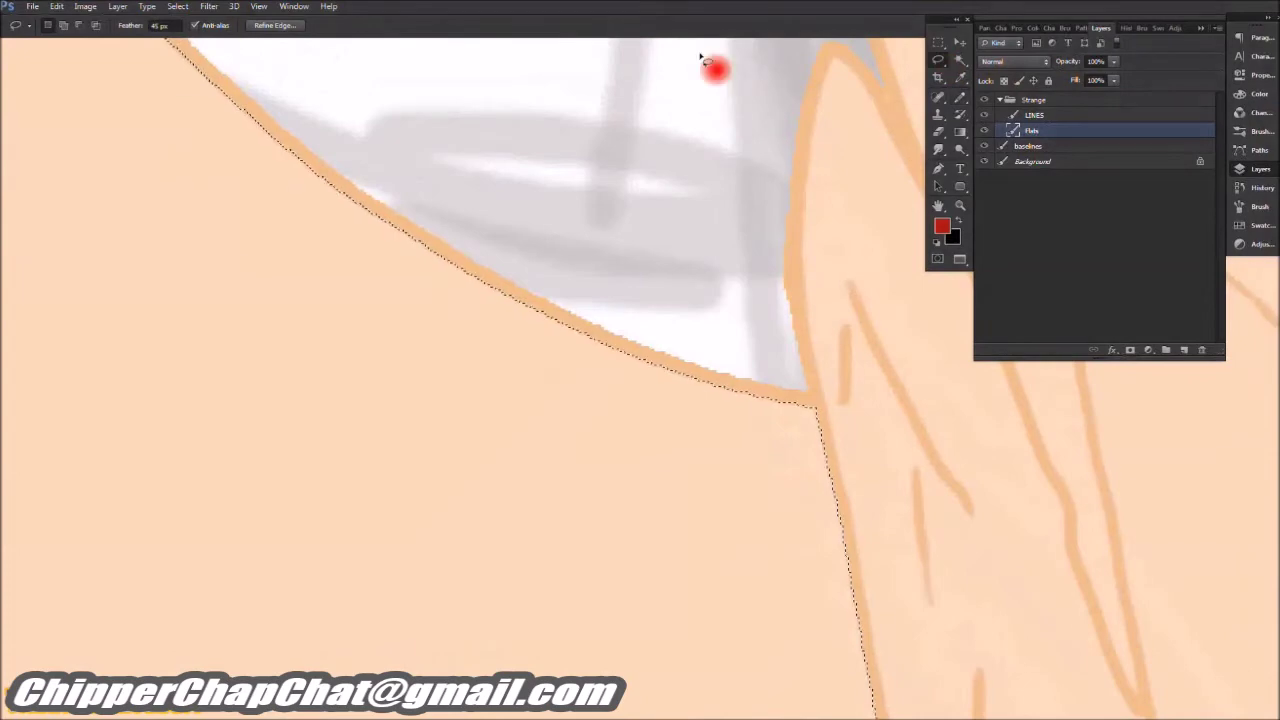
pyautogui.scroll(3, 760, 440)
pyautogui.moveTo(709, 398); pyautogui.dragTo(759, 468)
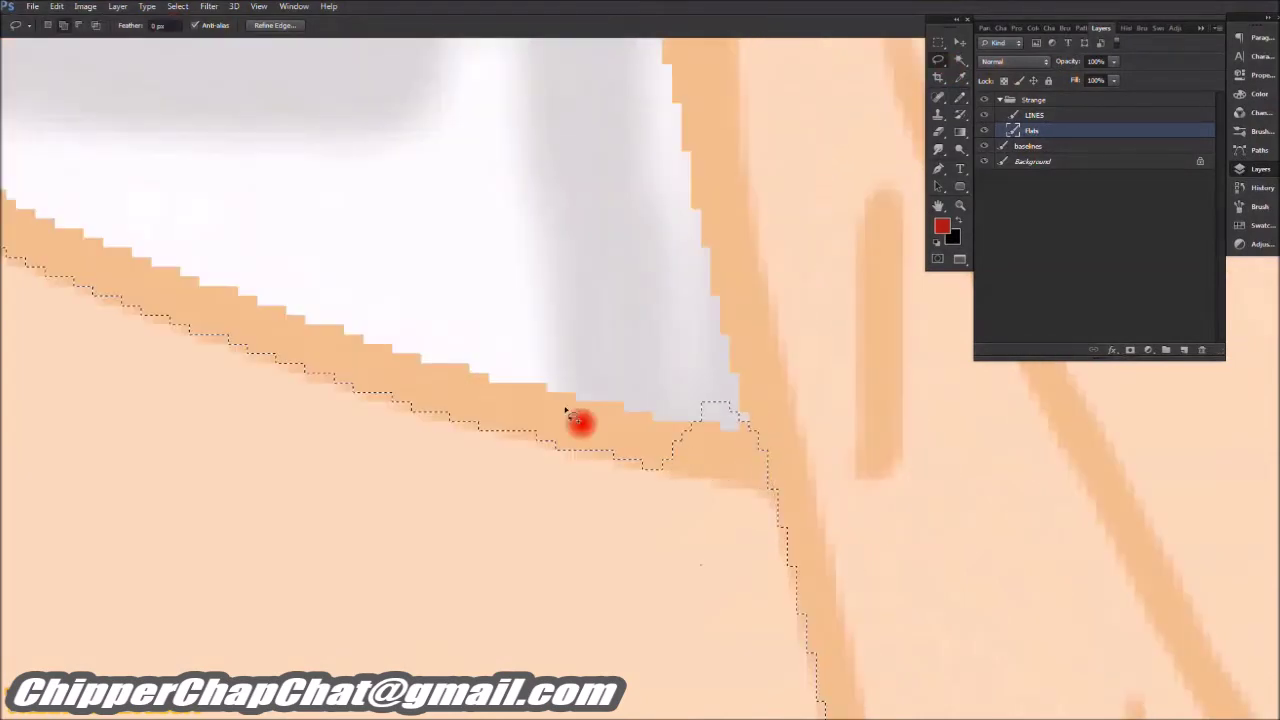
pyautogui.scroll(-5, 568, 413)
pyautogui.scroll(5, 651, 409)
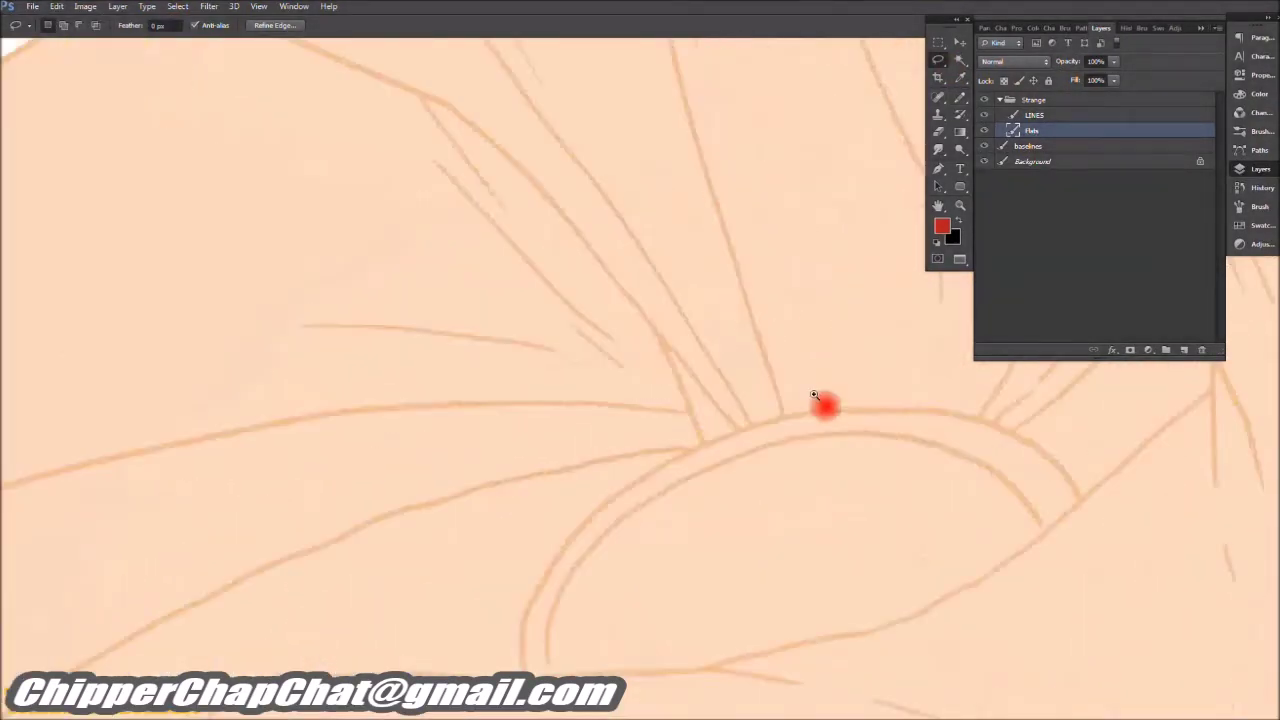
# Step: Add the missed bits of outline at the collar folds and along the neck edge to the selection with the Lasso
pyautogui.scroll(3, 814, 395)
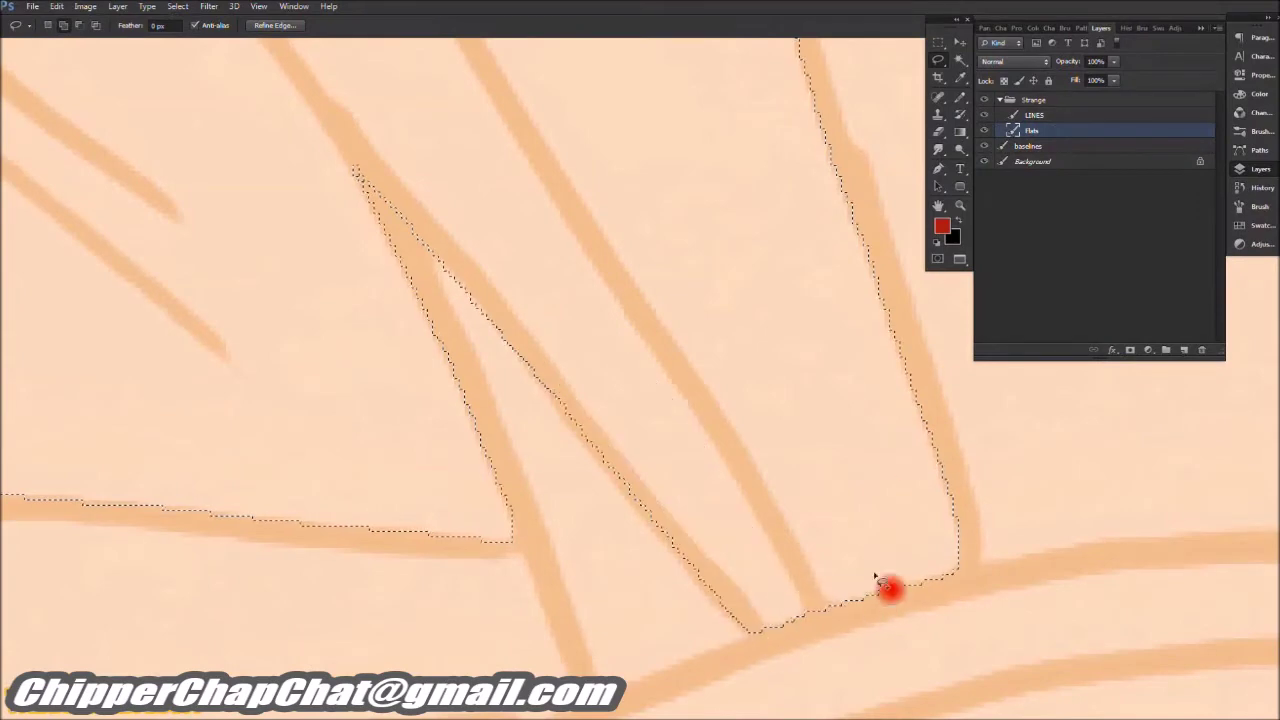
pyautogui.scroll(-5, 876, 580)
pyautogui.scroll(5, 720, 337)
pyautogui.moveTo(652, 137); pyautogui.dragTo(617, 160)
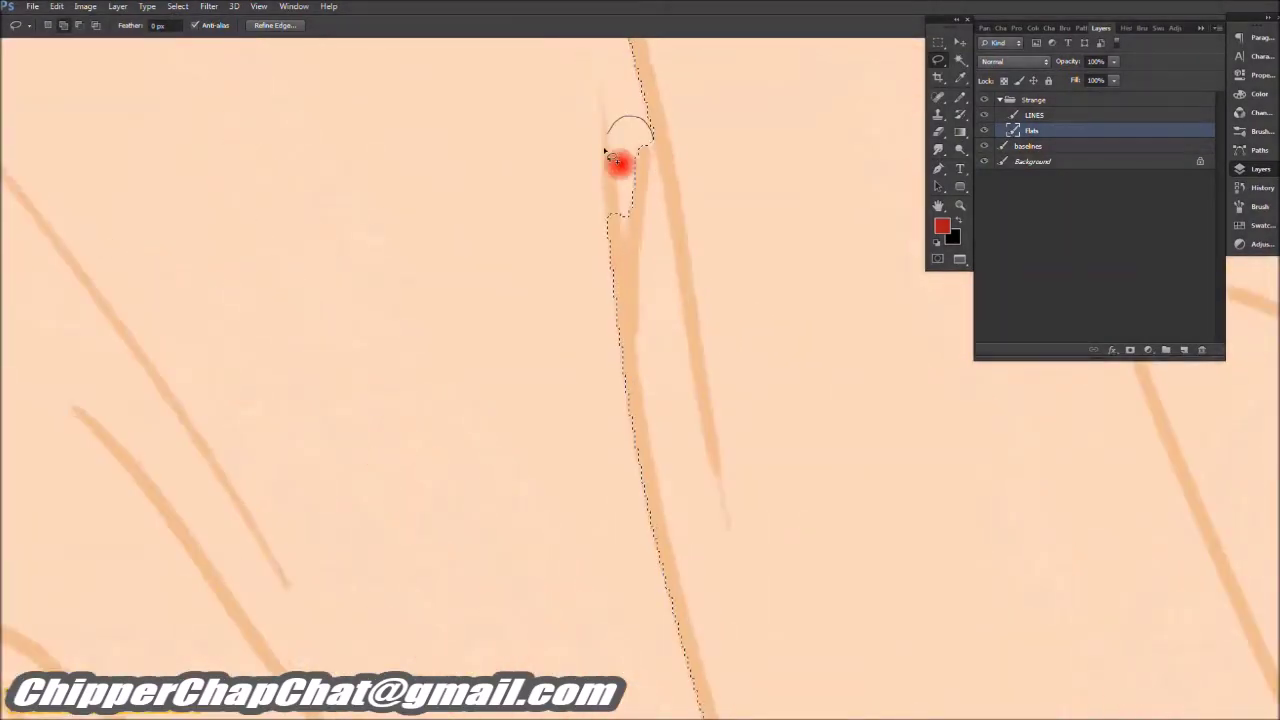
pyautogui.scroll(-3, 700, 680)
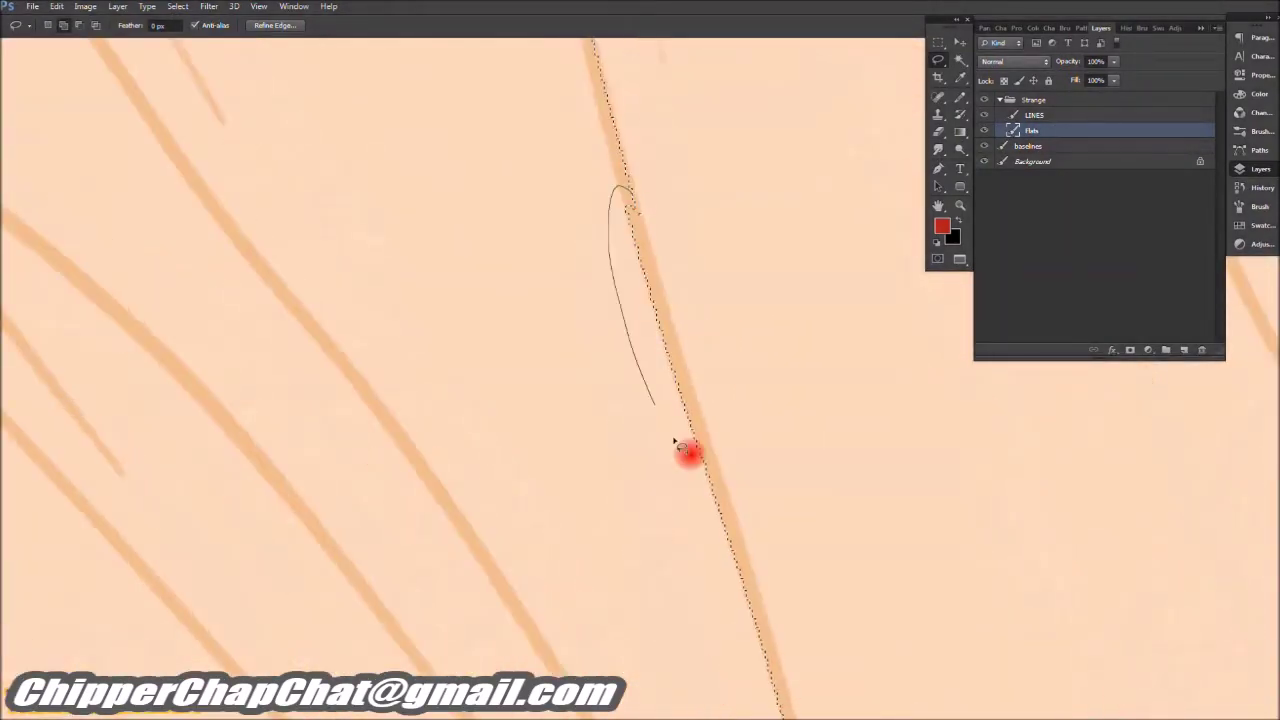
pyautogui.scroll(-3, 705, 525)
pyautogui.scroll(3, 690, 470)
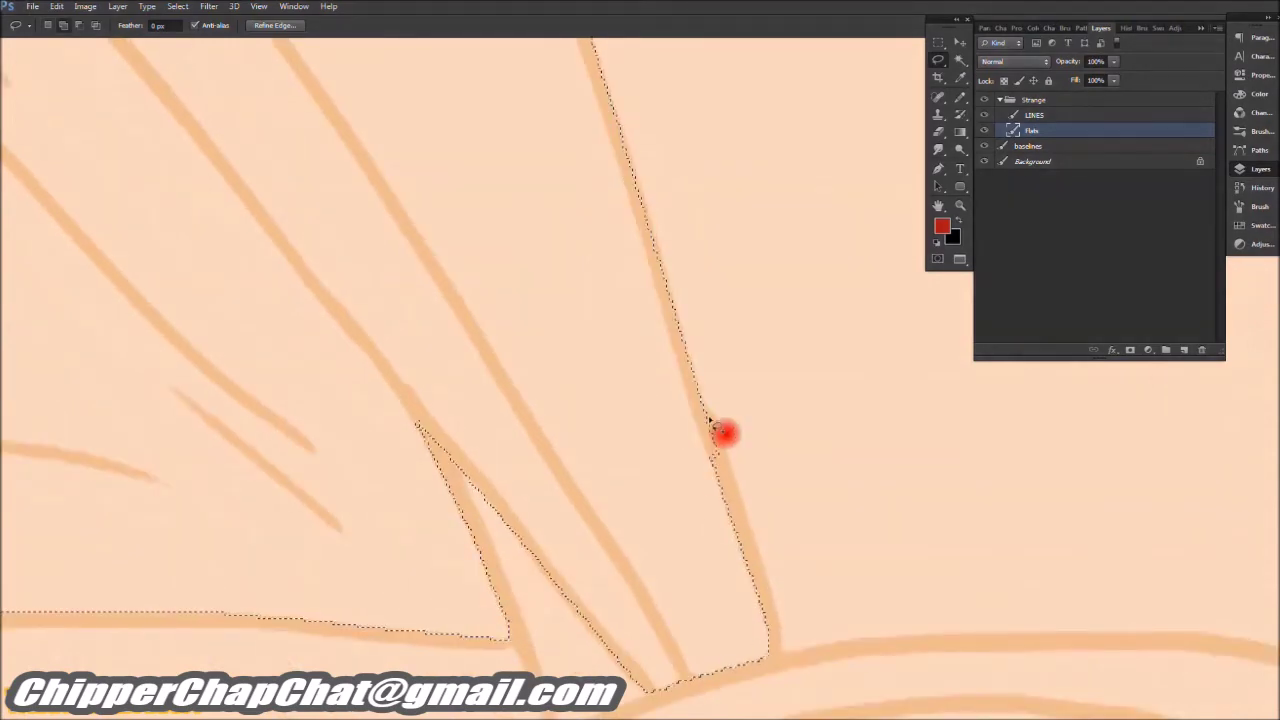
pyautogui.moveTo(775, 595); pyautogui.dragTo(765, 652)
# Step: Try painting the edges of the selected collar folds red with the Pencil, and undo the strokes
pyautogui.press('b')
pyautogui.rightClick(571, 561)
pyautogui.moveTo(571, 561)
pyautogui.mouseDown()
pyautogui.moveTo(700, 500)
pyautogui.moveTo(677, 277)
pyautogui.mouseUp()
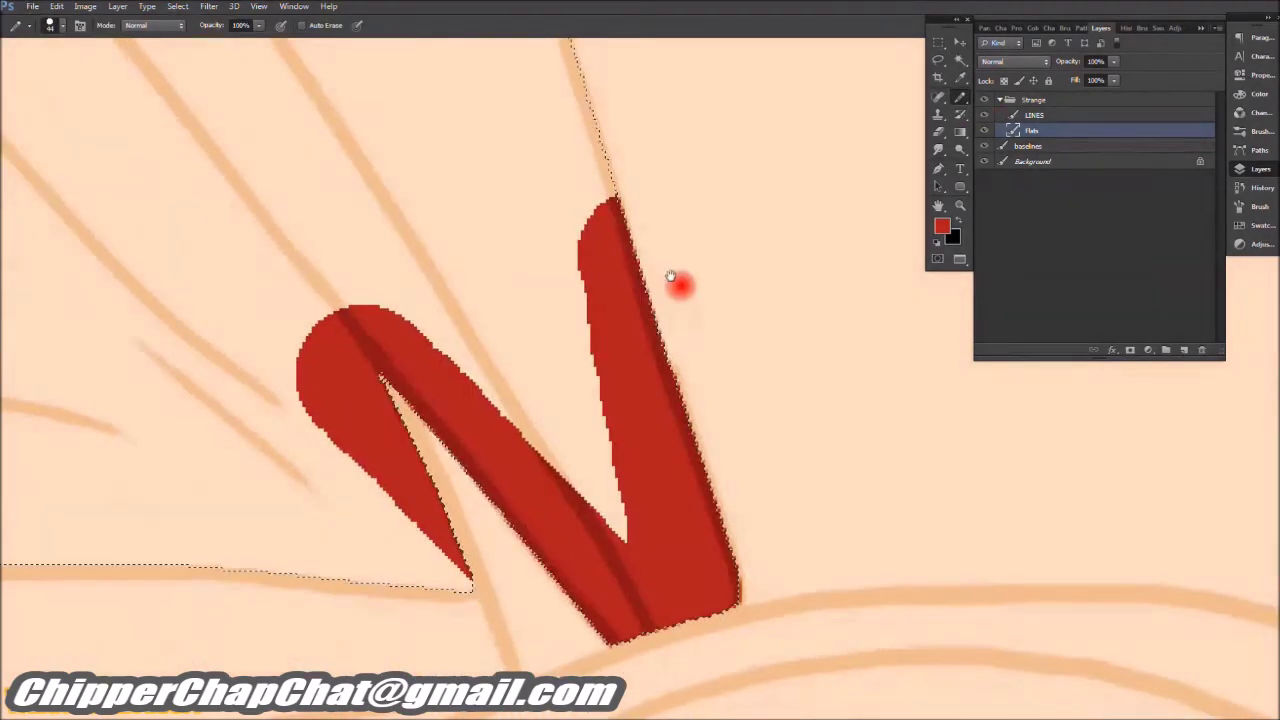
pyautogui.hotkey('ctrl', 'z')
# Step: Reselect the cape areas from the LINES layer with the Magic Wand, then expand the selection and contract it by 2 pixels
pyautogui.click(945, 120)
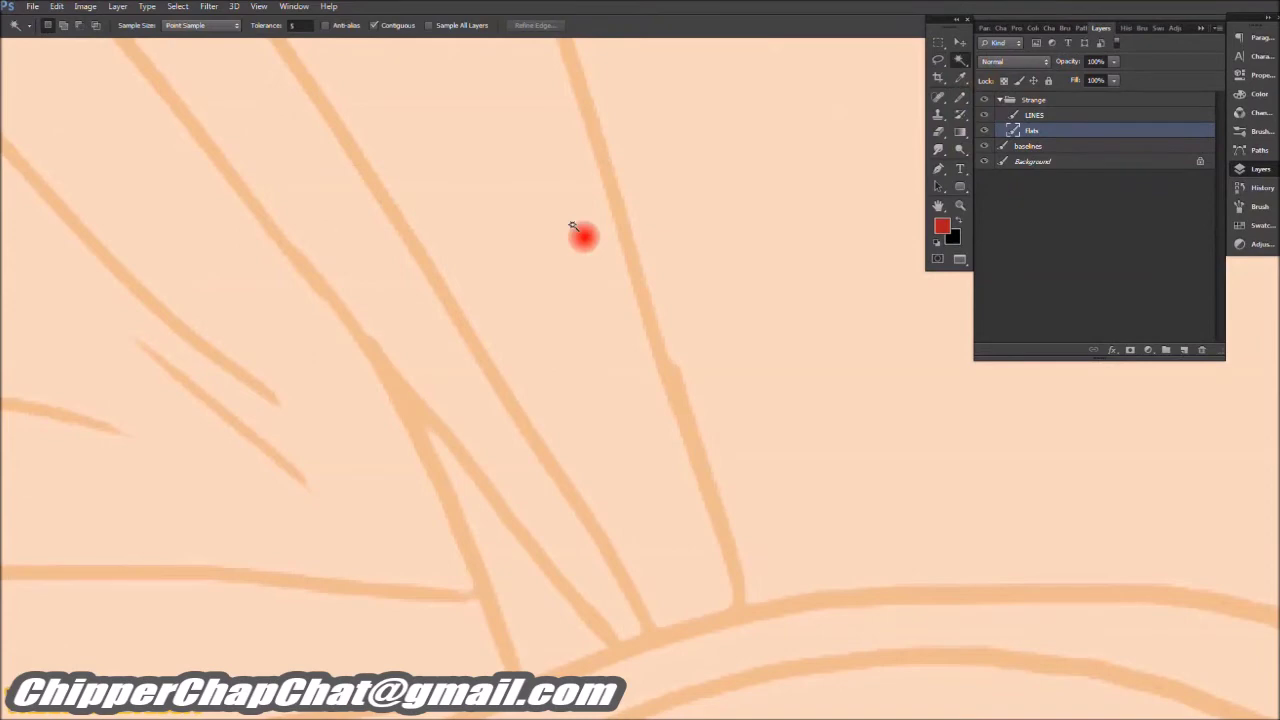
pyautogui.click(1034, 116)
pyautogui.scroll(-5, 691, 391)
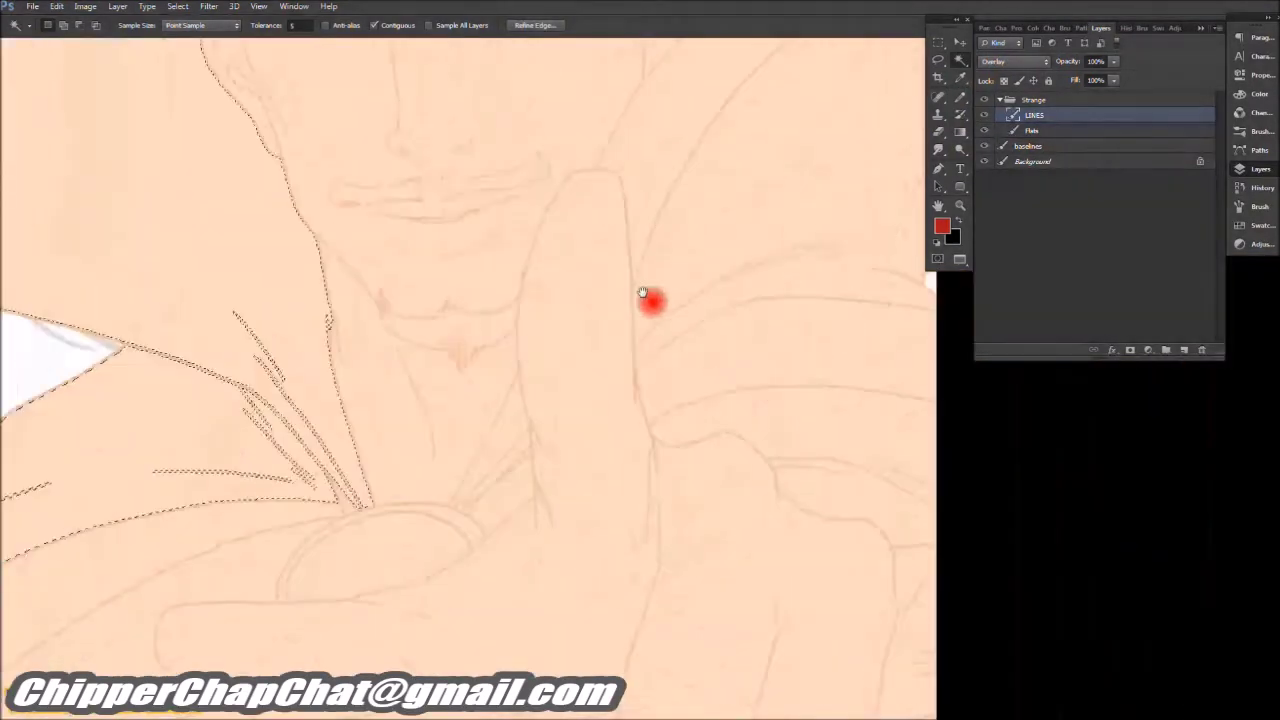
pyautogui.scroll(-3, 750, 272)
pyautogui.click(177, 6)
pyautogui.moveTo(210, 137)
pyautogui.click(330, 170)
pyautogui.click(702, 238)
pyautogui.click(177, 6)
pyautogui.click(330, 186)
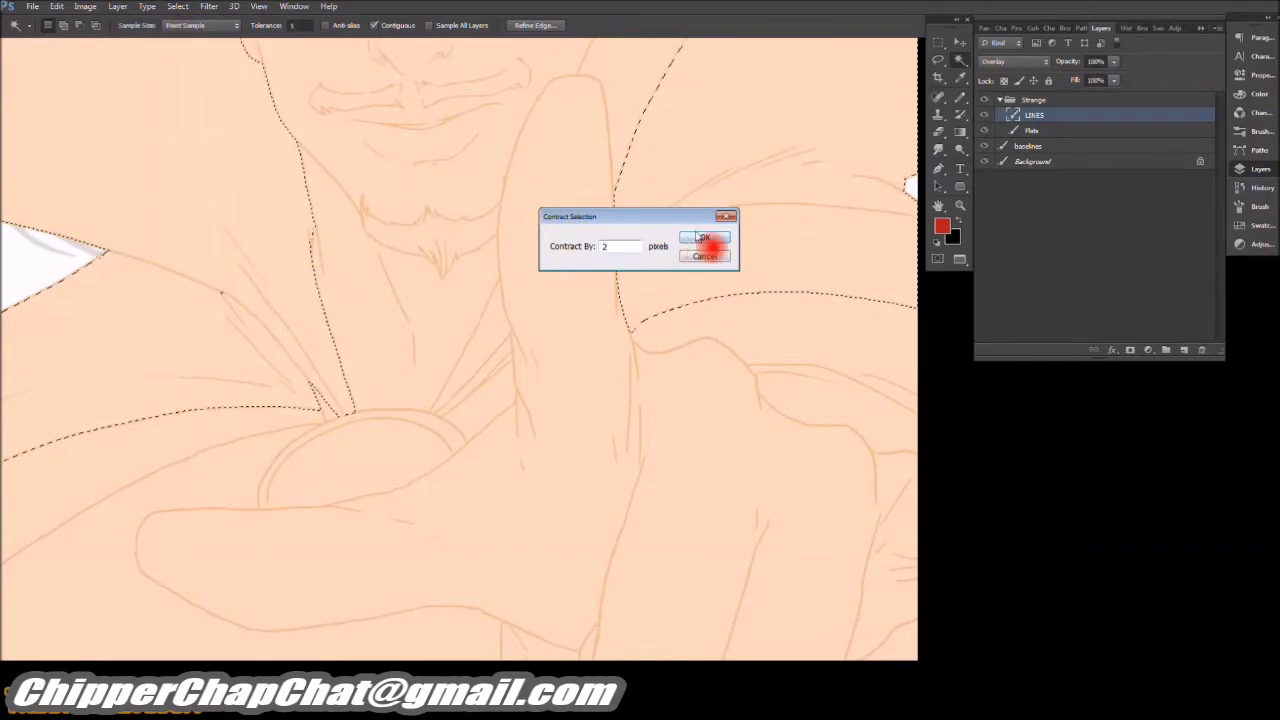
pyautogui.click(702, 238)
# Step: Trace the selected cape's edges along the jaw and the right collar in red on the Flats layer with the Pencil
pyautogui.press('b')
pyautogui.scroll(5, 417, 109)
pyautogui.moveTo(560, 350); pyautogui.dragTo(586, 537)
pyautogui.scroll(-3, 654, 360)
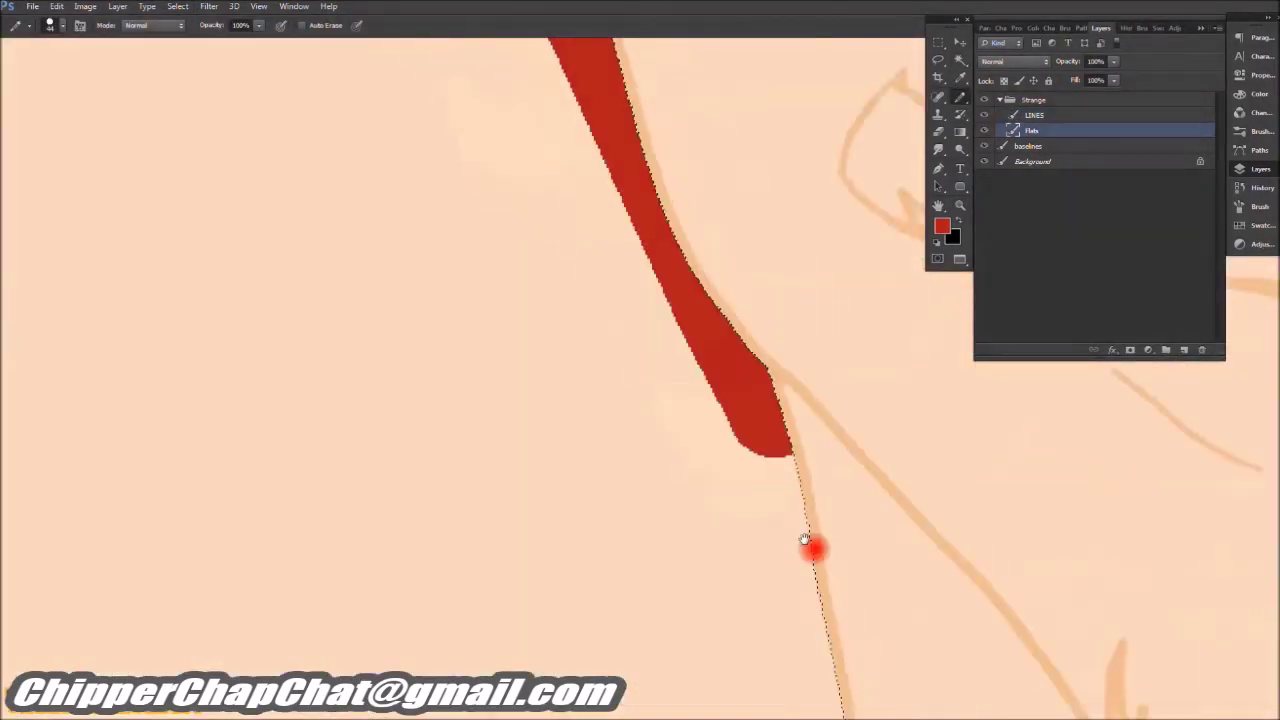
pyautogui.scroll(-6, 805, 540)
pyautogui.hscroll(-5, 817, 185)
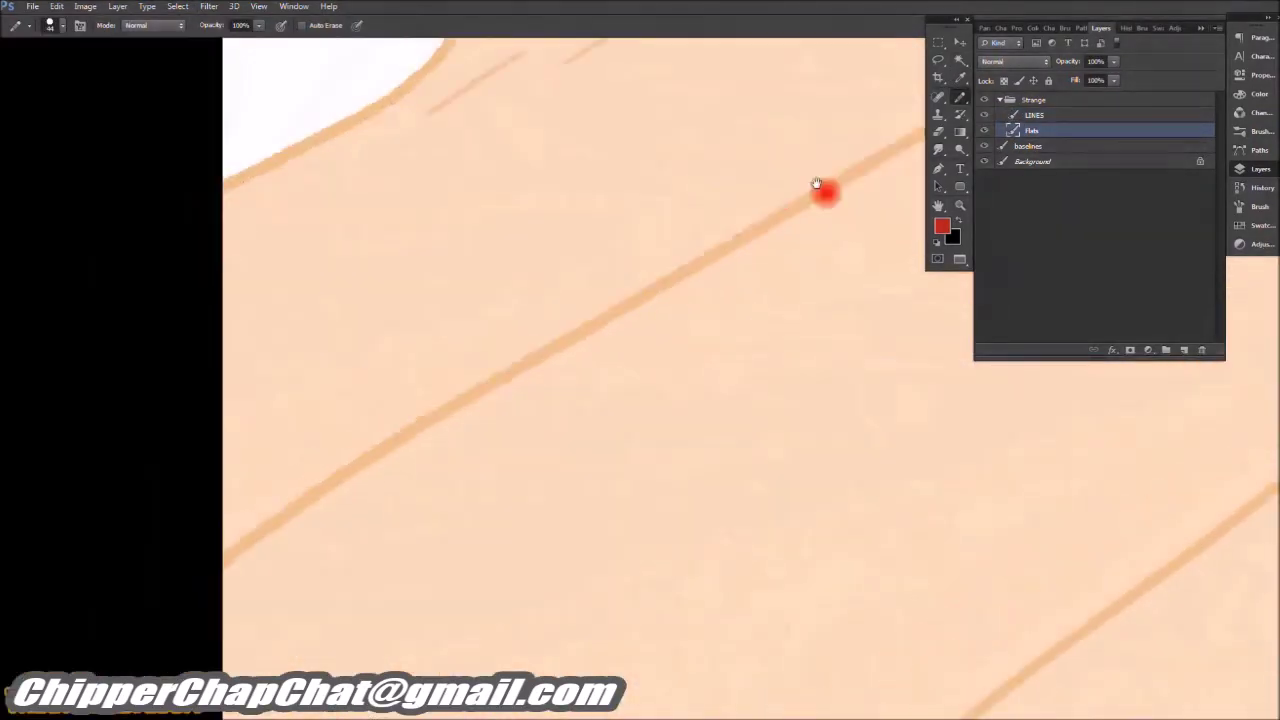
pyautogui.scroll(-5, 817, 185)
pyautogui.scroll(5, 549, 337)
pyautogui.scroll(3, 403, 511)
pyautogui.hscroll(4, 429, 651)
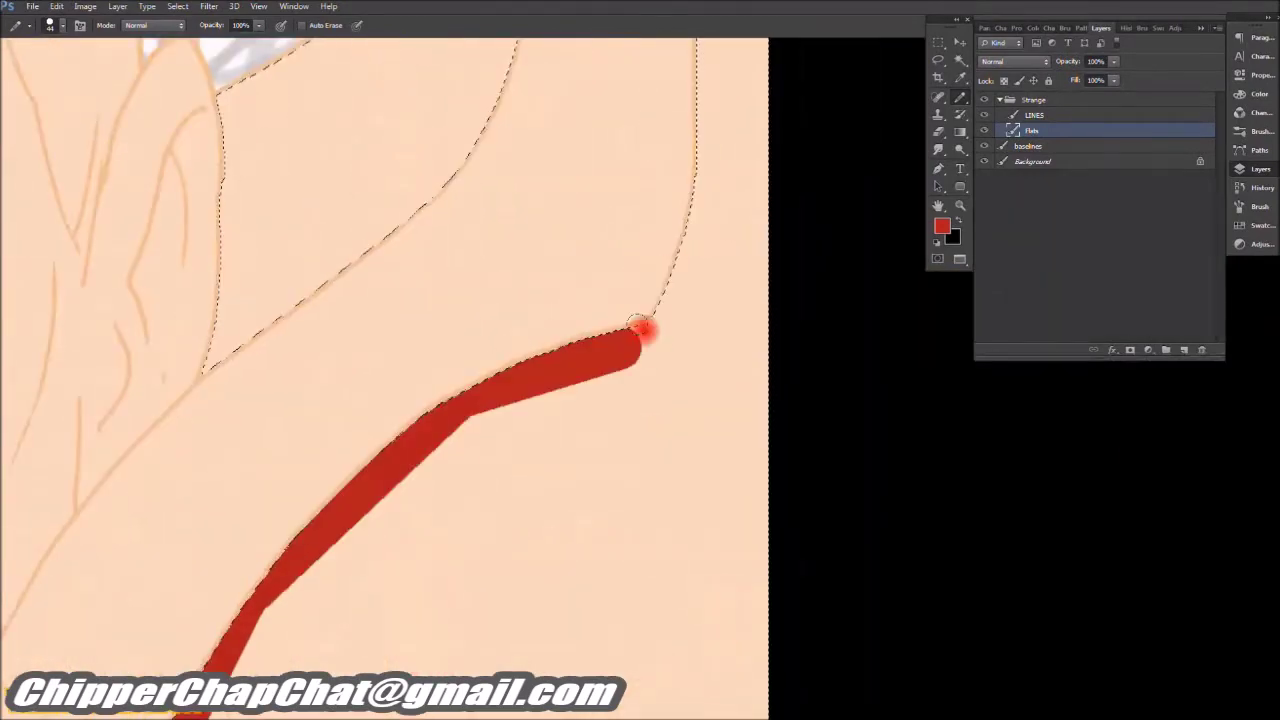
# Step: Continue the red edge up to the collar's tip and down the collar's inner side towards the ear
pyautogui.scroll(-5, 641, 330)
pyautogui.hscroll(-3, 429, 243)
pyautogui.scroll(3, 429, 243)
pyautogui.moveTo(666, 517); pyautogui.dragTo(505, 260)
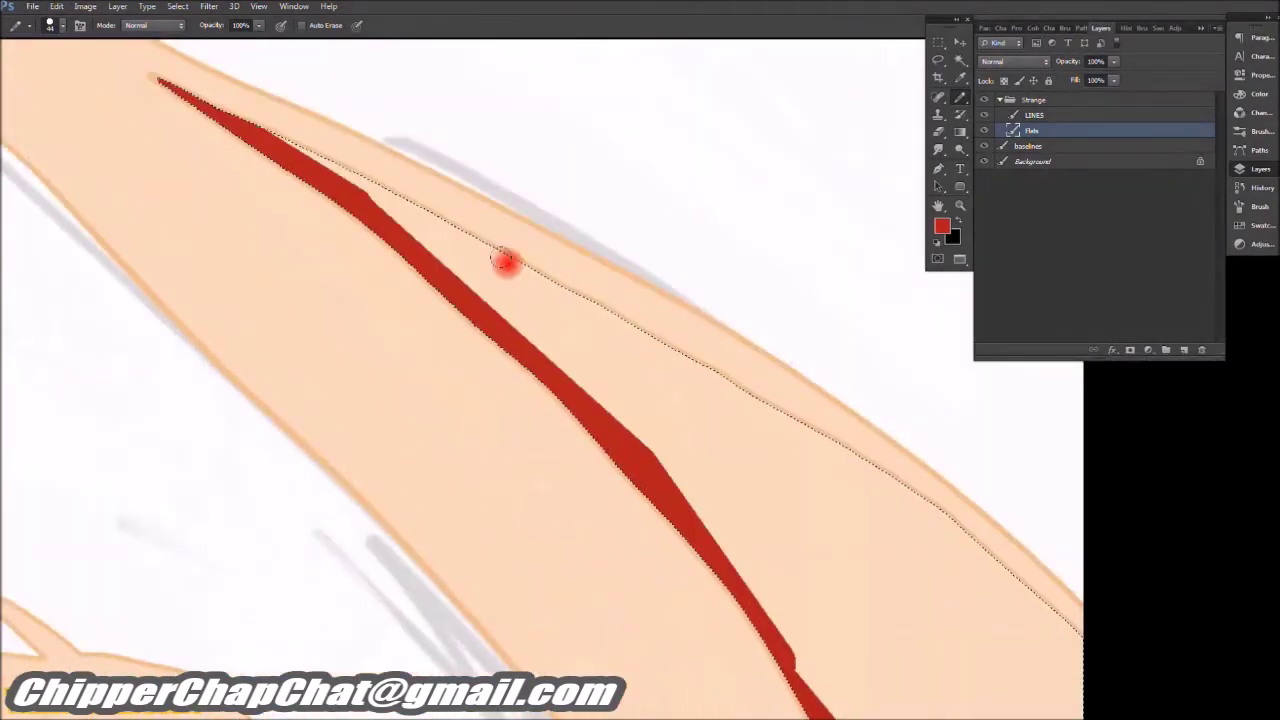
pyautogui.hscroll(5, 505, 260)
pyautogui.scroll(3, 789, 509)
pyautogui.scroll(-5, 606, 486)
pyautogui.hscroll(-2, 766, 137)
pyautogui.moveTo(885, 60); pyautogui.dragTo(658, 478)
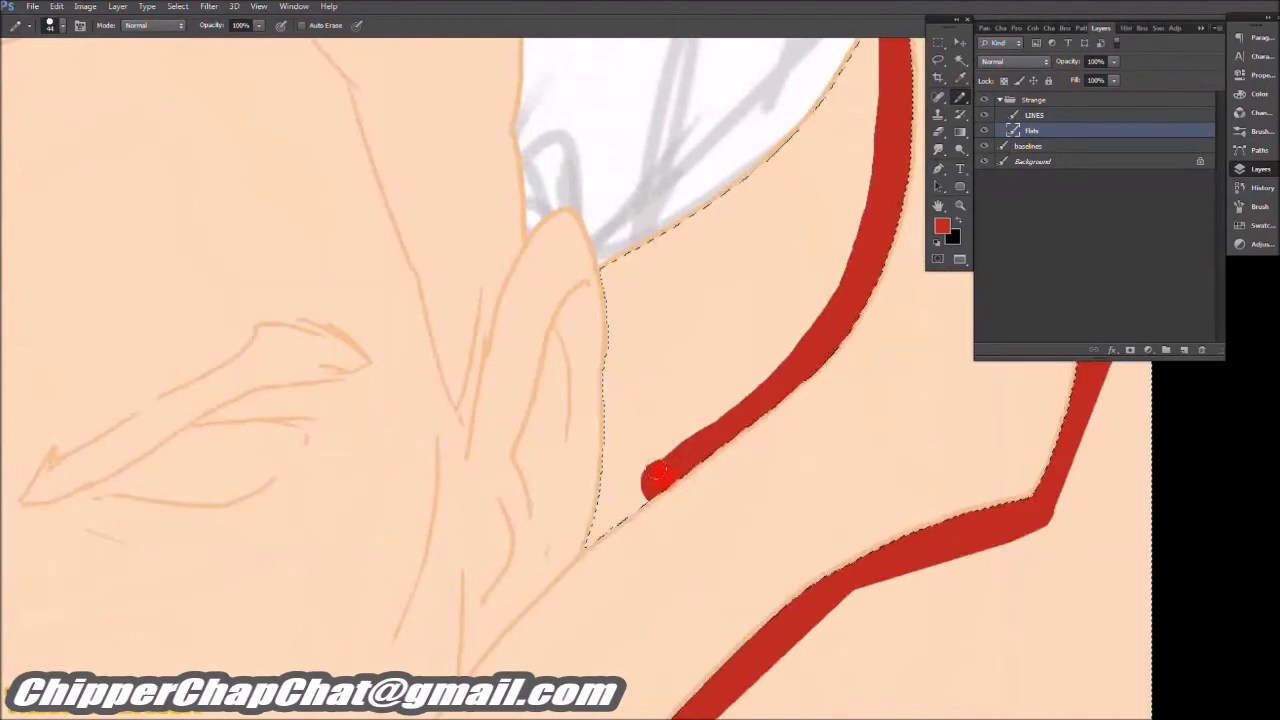
# Step: Finish the red edge beside the ear and lock the transparent pixels of the Flats layer
pyautogui.scroll(3, 566, 223)
pyautogui.click(643, 206)
pyautogui.hotkey('ctrl', 'z')
pyautogui.scroll(-3, 586, 237)
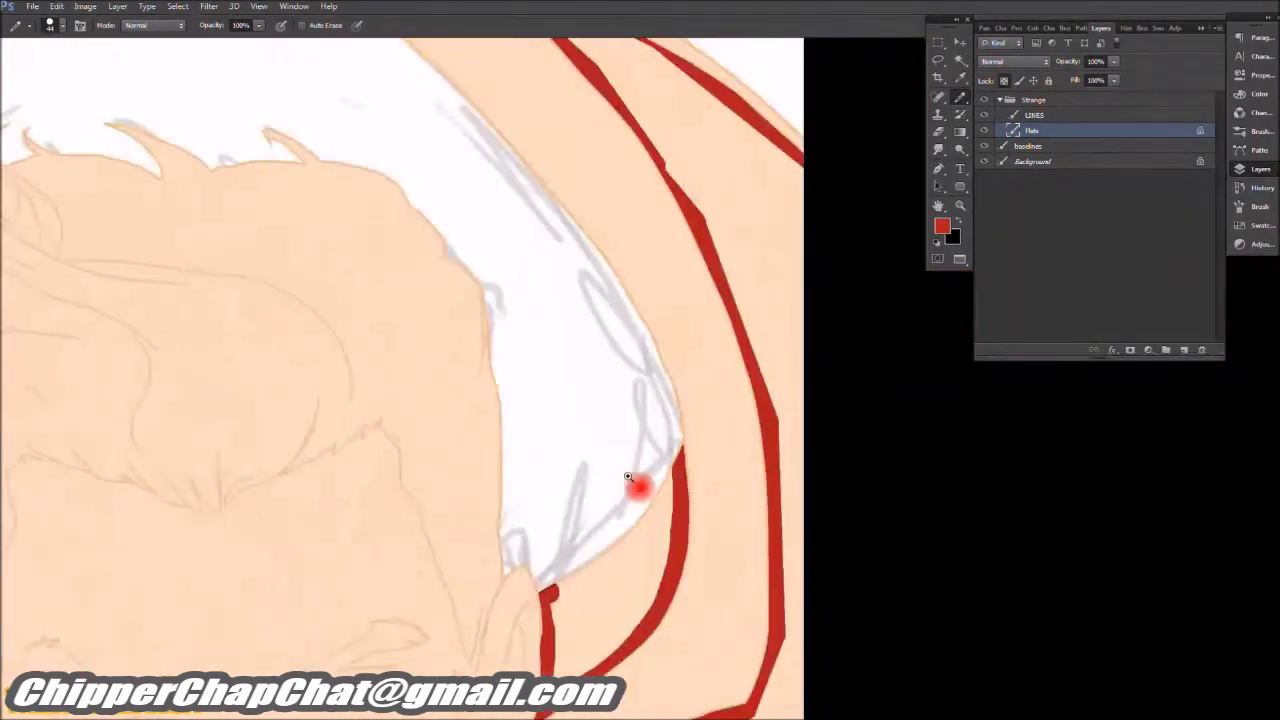
pyautogui.scroll(5, 628, 477)
pyautogui.click(988, 145)
pyautogui.press('b')
pyautogui.scroll(-3, 686, 320)
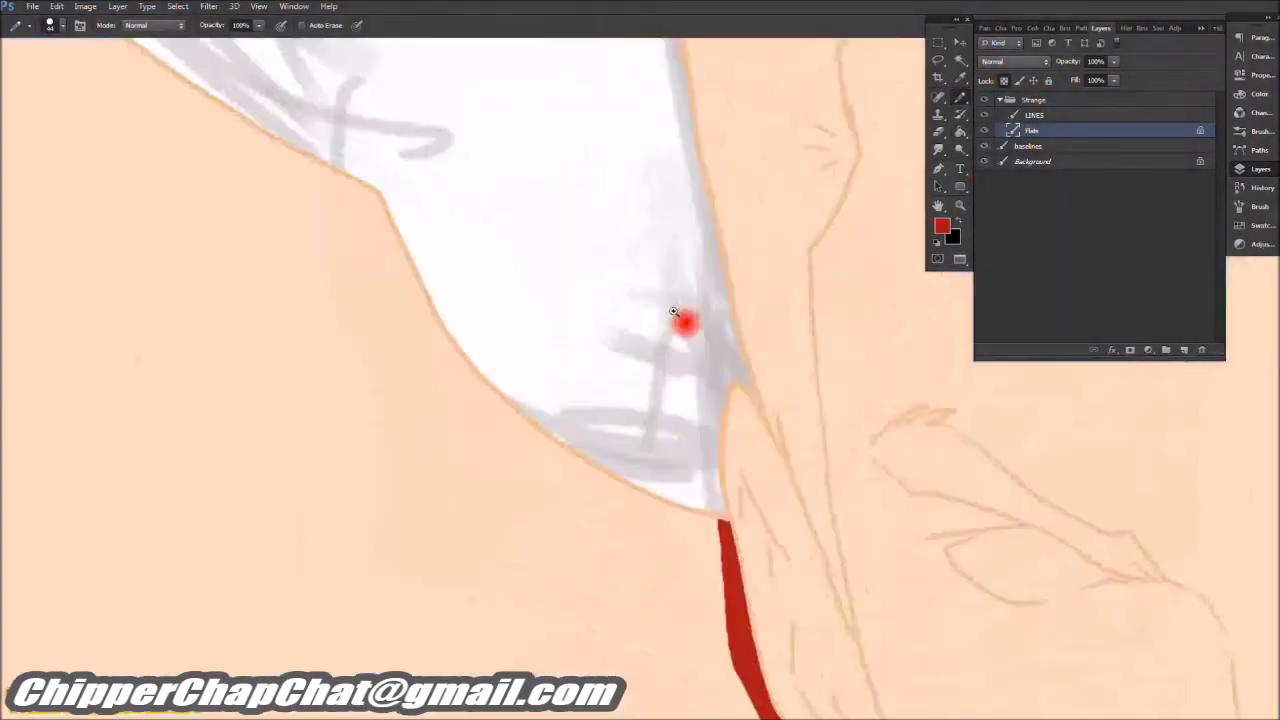
# Step: Fill the left cape area with red and clean up its neck and fold edges with a thinner Pencil
pyautogui.scroll(-3, 614, 217)
pyautogui.scroll(2, 655, 273)
pyautogui.scroll(-3, 655, 273)
pyautogui.scroll(3, 714, 314)
pyautogui.rightClick(651, 229)
pyautogui.press('Return')
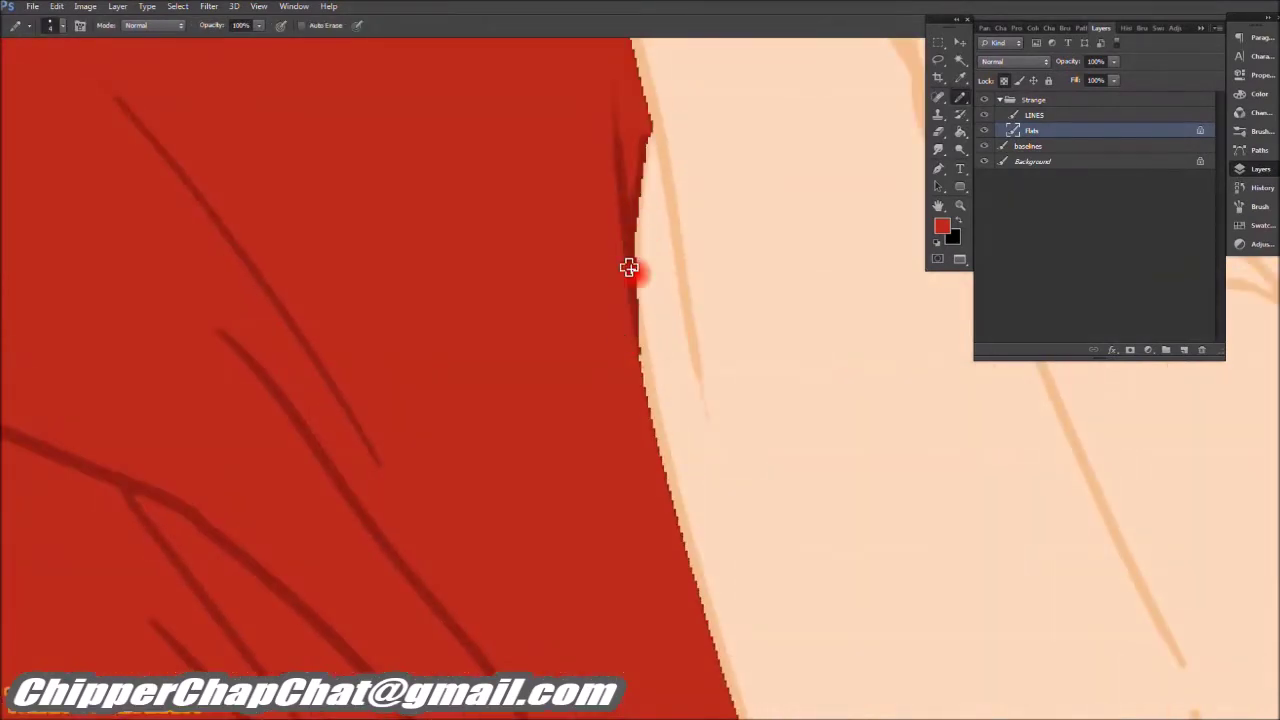
pyautogui.scroll(3, 702, 590)
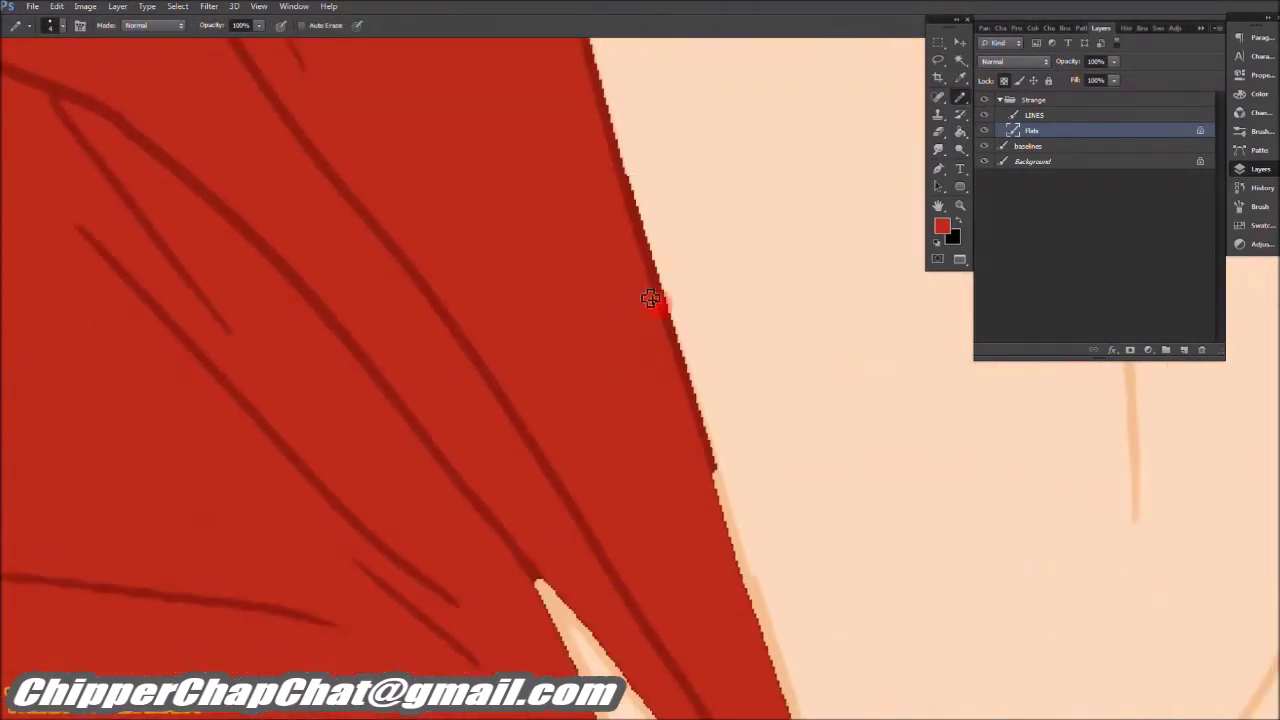
pyautogui.scroll(-3, 775, 665)
pyautogui.scroll(2, 560, 251)
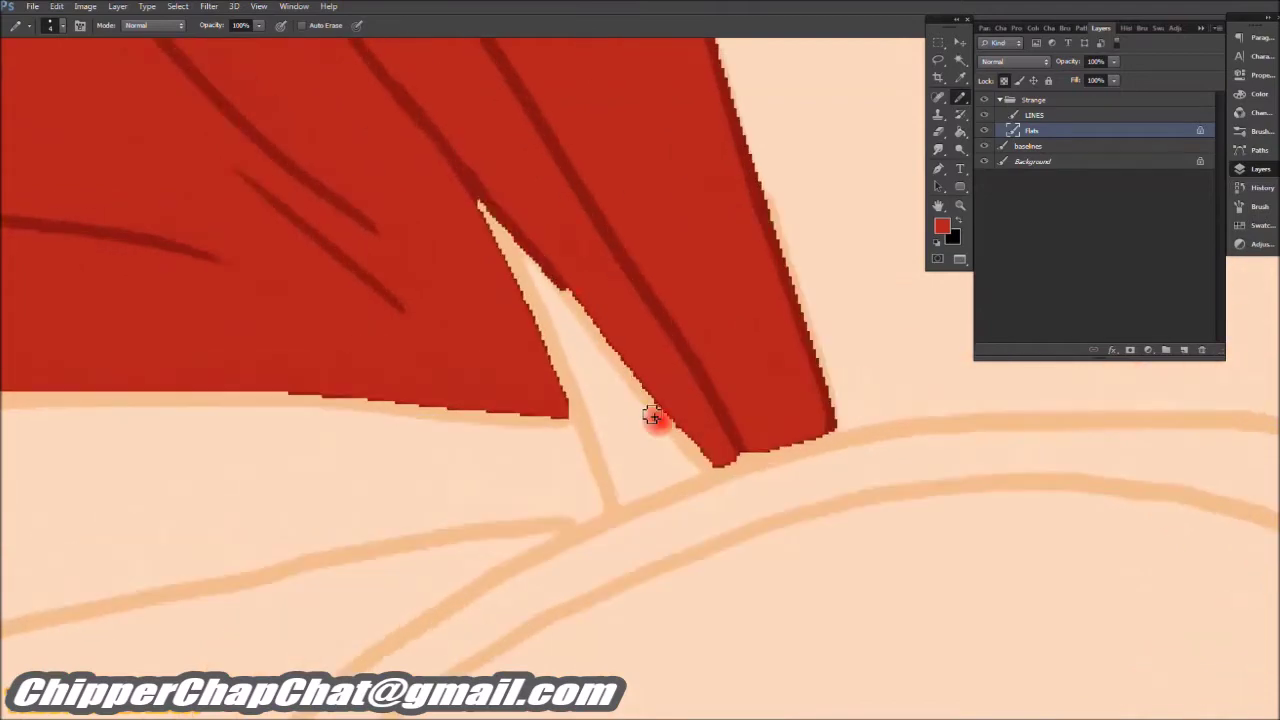
# Step: Touch up the red edge beside the raised finger and fill the right cape areas with red
pyautogui.scroll(-3, 693, 441)
pyautogui.scroll(4, 660, 243)
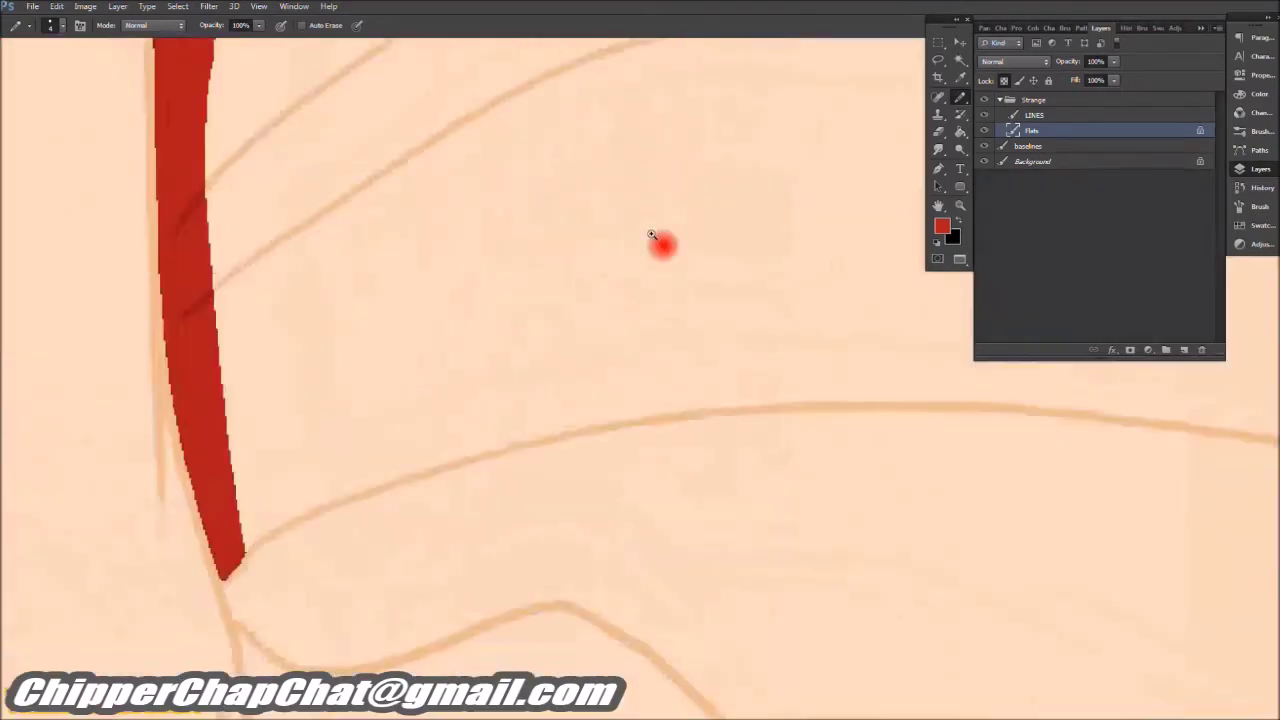
pyautogui.moveTo(609, 237)
pyautogui.mouseDown()
pyautogui.moveTo(580, 291)
pyautogui.moveTo(643, 317)
pyautogui.moveTo(647, 355)
pyautogui.mouseUp()
pyautogui.scroll(-5, 812, 422)
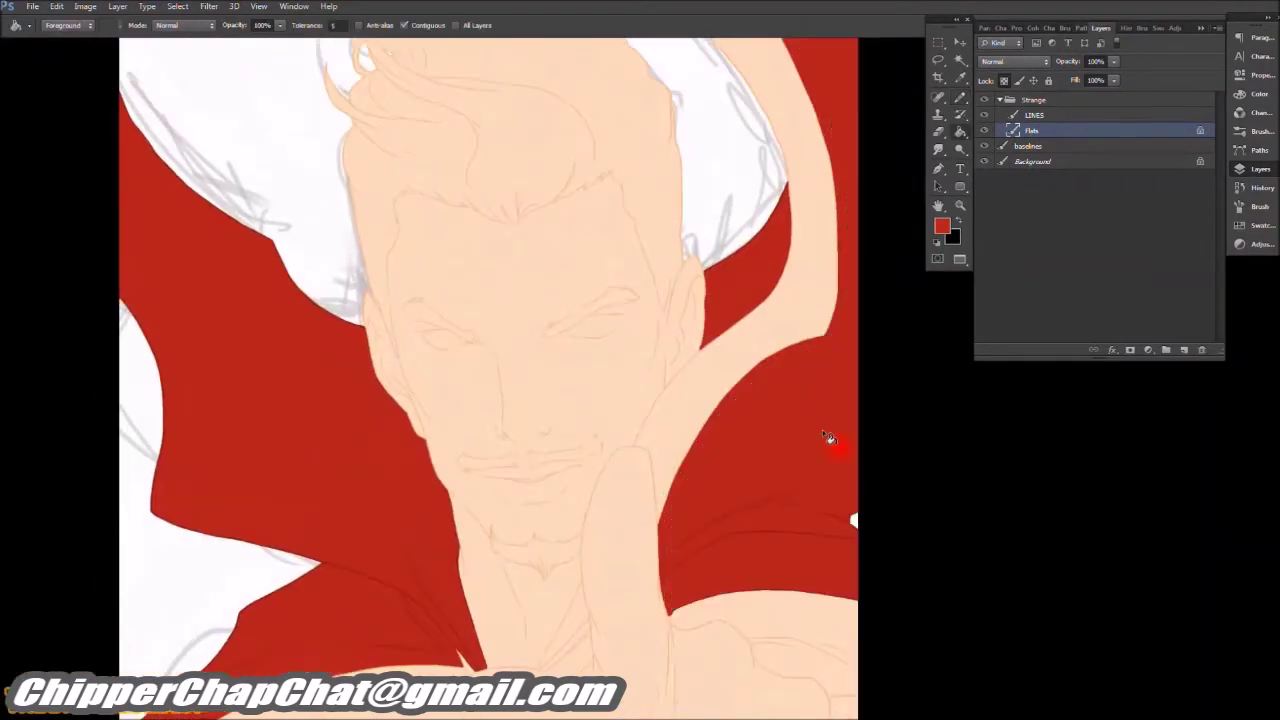
pyautogui.press('g')
# Step: Set the foreground colour to a golden yellow
pyautogui.click(942, 226)
pyautogui.click(538, 437)
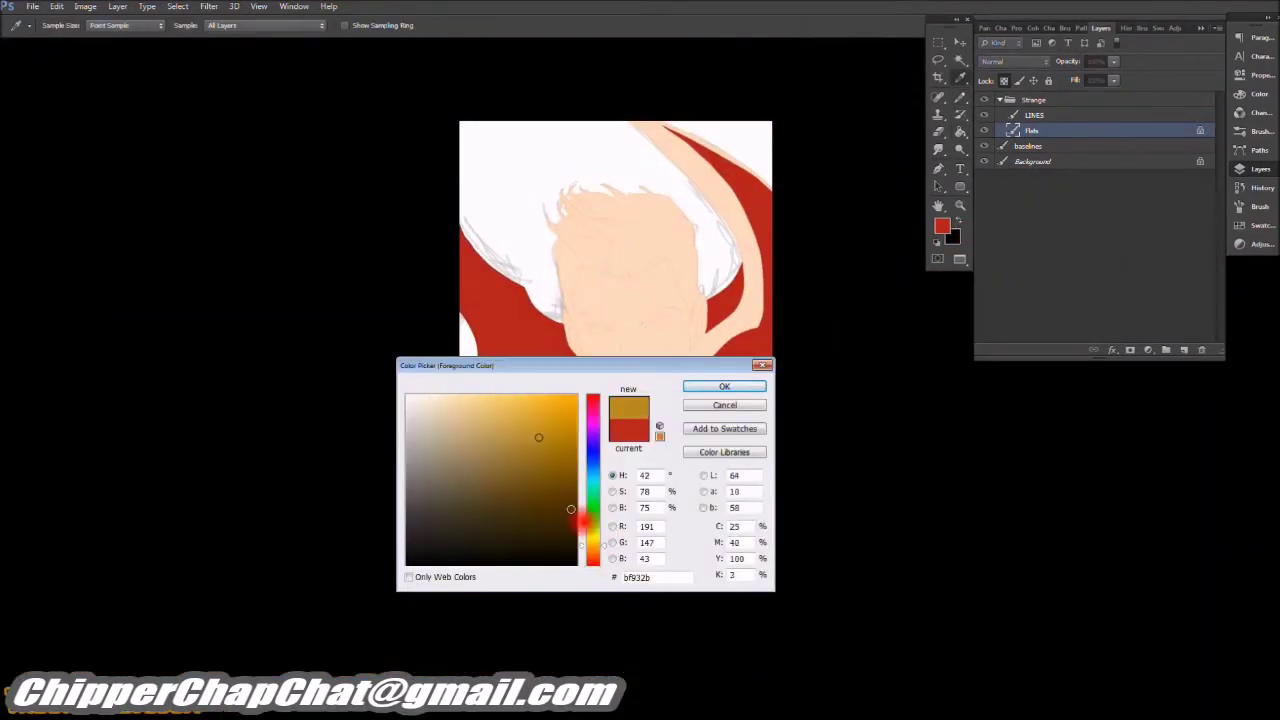
pyautogui.press('Return')
pyautogui.press('w')
pyautogui.hotkey('ctrl', 's')
pyautogui.press('Escape')
pyautogui.press('Return')
pyautogui.press('Return')
# Step: Select the cape's trim areas with the Magic Wand, adjust the selection's boundary, and activate the Flats layer
pyautogui.moveTo(775, 478); pyautogui.dragTo(522, 347)
pyautogui.click(177, 6)
pyautogui.click(343, 177)
pyautogui.click(680, 235)
pyautogui.click(190, 6)
pyautogui.click(343, 183)
pyautogui.press('Return')
pyautogui.click(1032, 131)
pyautogui.keyDown('shift'); pyautogui.click(788, 281); pyautogui.keyUp('shift')
# Step: Trace the edge of the cape's trim above the knuckles in golden yellow with a size 15 Pencil
pyautogui.scroll(10, 443, 331)
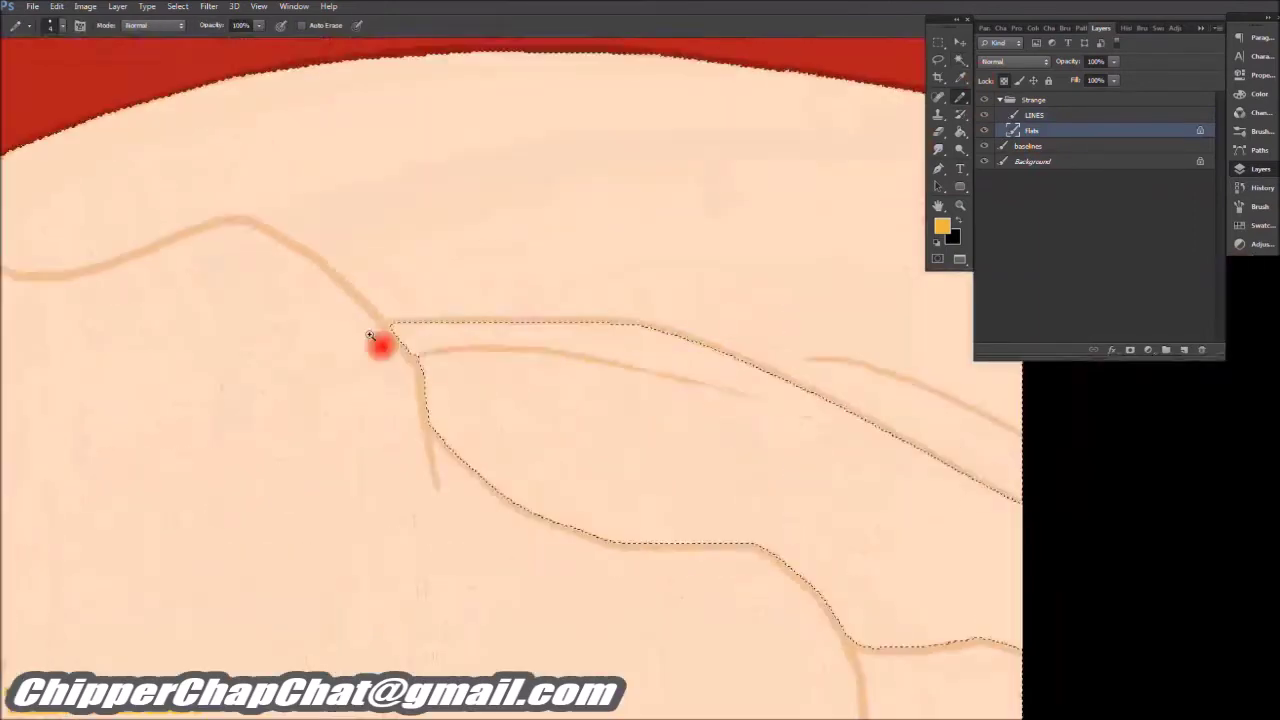
pyautogui.press('b')
pyautogui.rightClick(466, 271)
pyautogui.moveTo(480, 280); pyautogui.dragTo(823, 297)
pyautogui.scroll(-5, 823, 297)
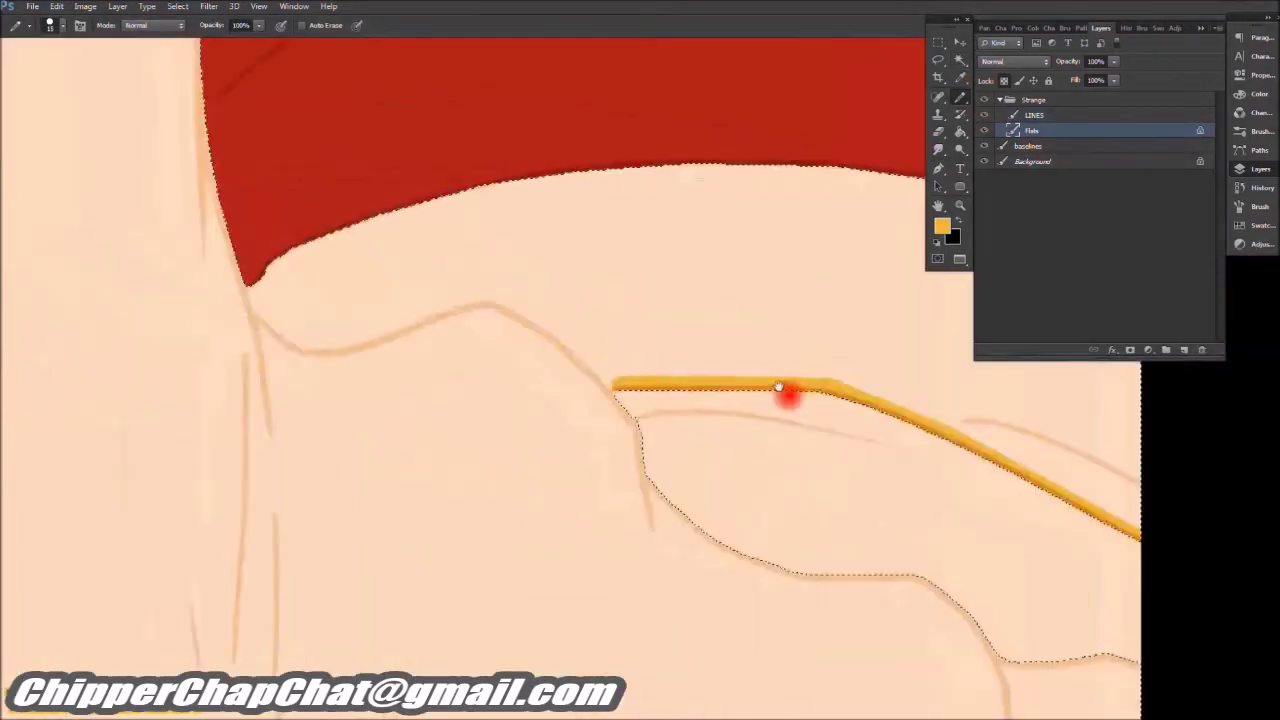
pyautogui.scroll(5, 786, 394)
# Step: Trace the lower edge of the left shoulder trim in golden yellow and fill the trim
pyautogui.moveTo(183, 470); pyautogui.dragTo(694, 100)
pyautogui.scroll(-3, 543, 254)
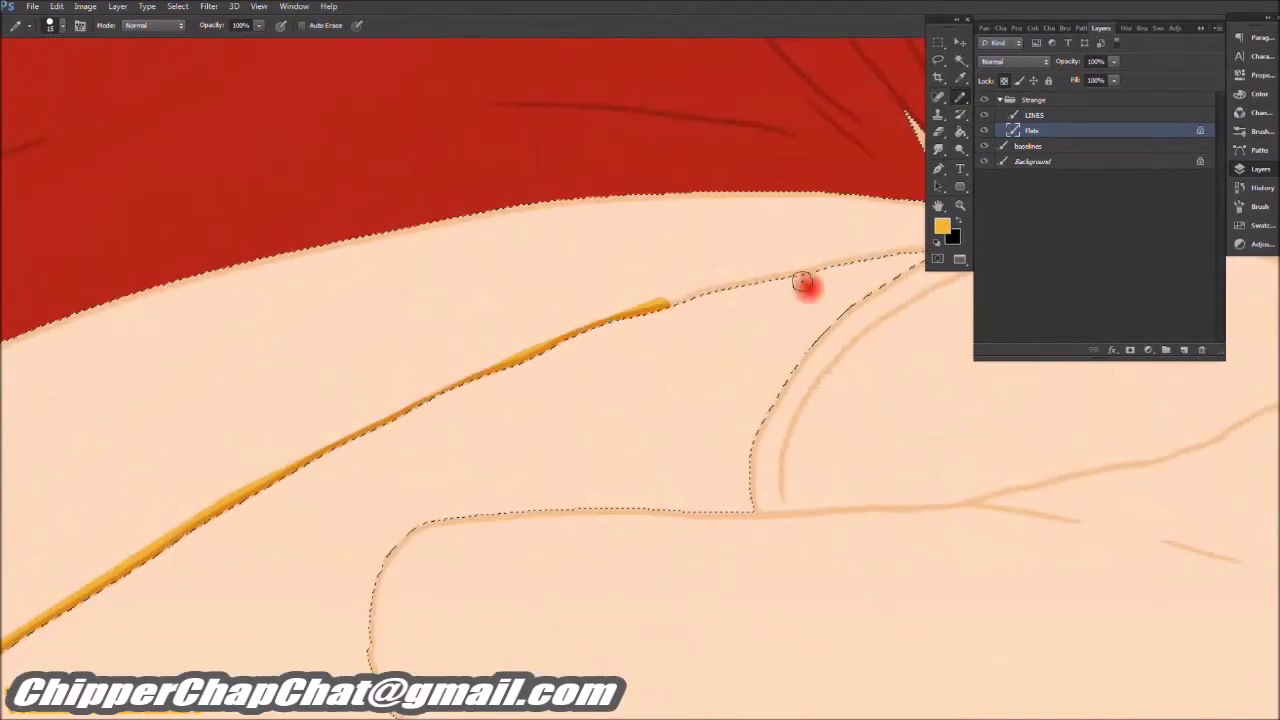
pyautogui.scroll(5, 523, 366)
pyautogui.scroll(-5, 578, 348)
pyautogui.moveTo(614, 432)
pyautogui.mouseDown()
pyautogui.moveTo(457, 326)
pyautogui.moveTo(583, 447)
pyautogui.moveTo(652, 350)
pyautogui.mouseUp()
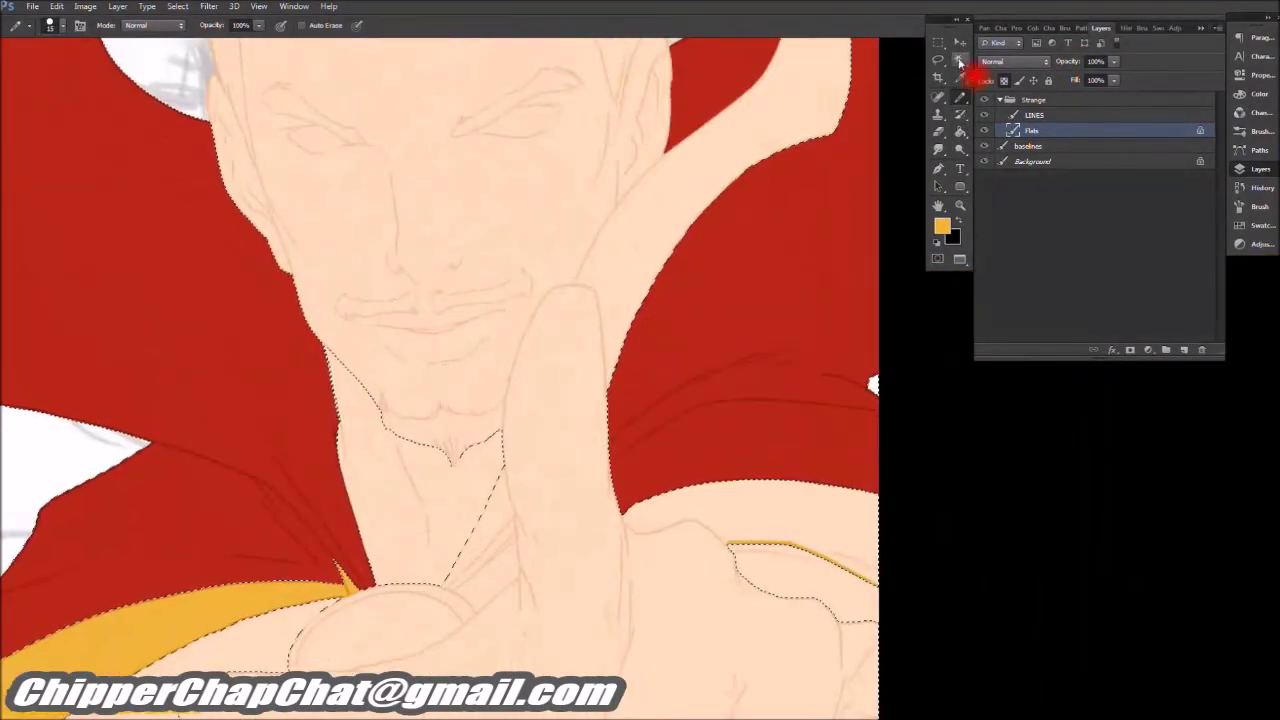
# Step: Outline the inner collar piece between the neck, the raised finger and the round clasp in golden yellow
pyautogui.scroll(5, 380, 494)
pyautogui.scroll(2, 588, 265)
pyautogui.moveTo(672, 90); pyautogui.dragTo(688, 372)
pyautogui.scroll(3, 623, 251)
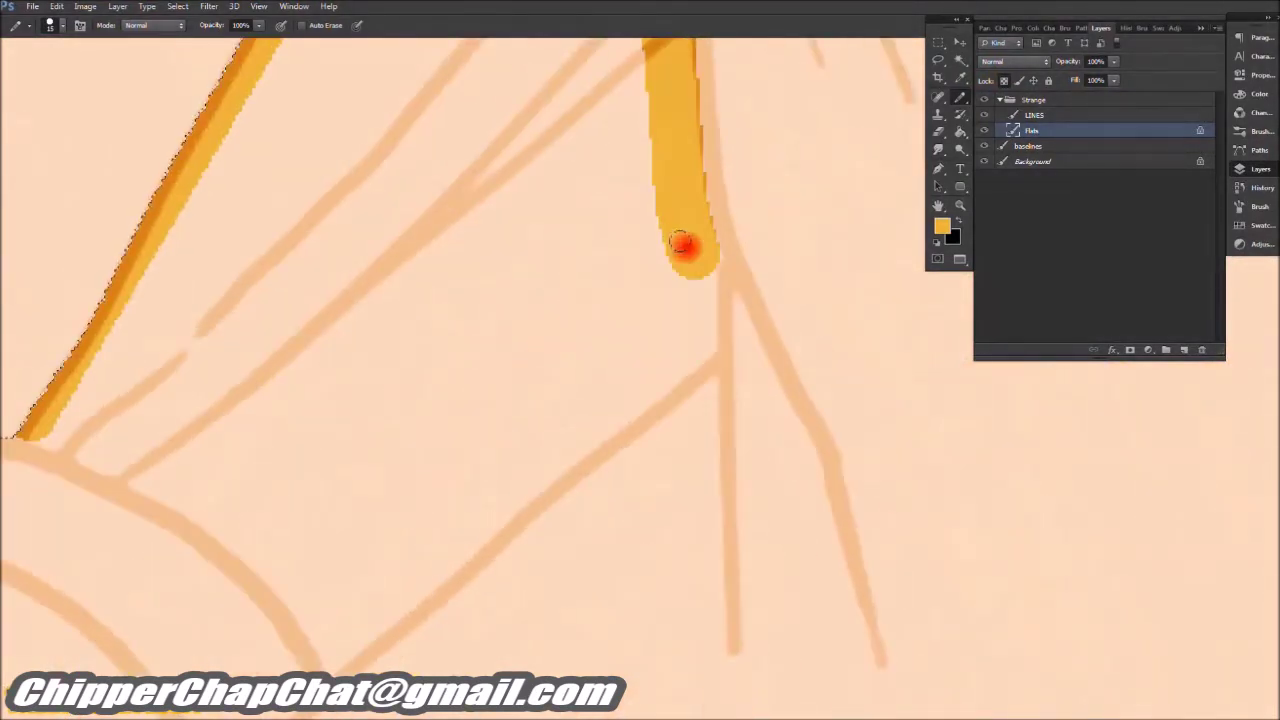
pyautogui.moveTo(678, 333); pyautogui.dragTo(478, 512)
pyautogui.moveTo(371, 591)
pyautogui.mouseDown()
pyautogui.moveTo(700, 271)
pyautogui.moveTo(760, 572)
pyautogui.mouseUp()
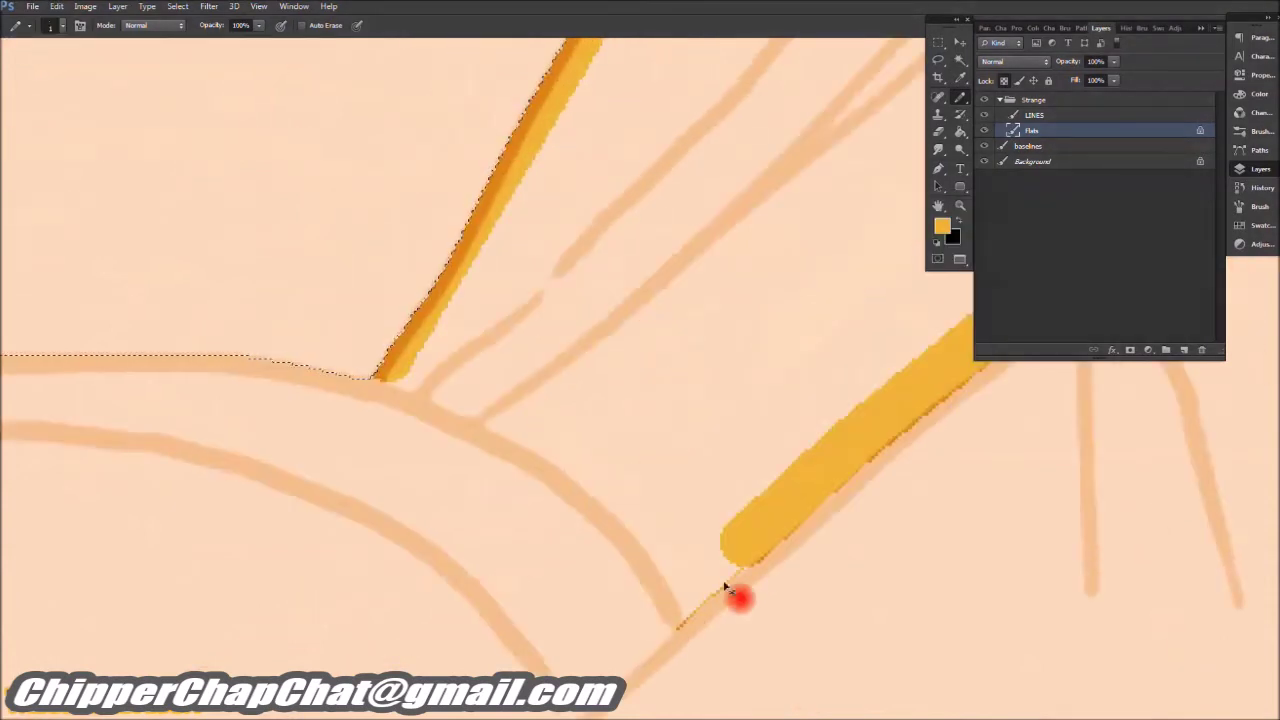
pyautogui.moveTo(589, 347)
pyautogui.mouseDown()
pyautogui.moveTo(609, 486)
pyautogui.moveTo(250, 505)
pyautogui.mouseUp()
# Step: Trace the trim's edge along the knuckles and the raised finger in golden yellow with a size 1 Pencil
pyautogui.moveTo(808, 563); pyautogui.dragTo(925, 531)
pyautogui.moveTo(1029, 563); pyautogui.dragTo(669, 458)
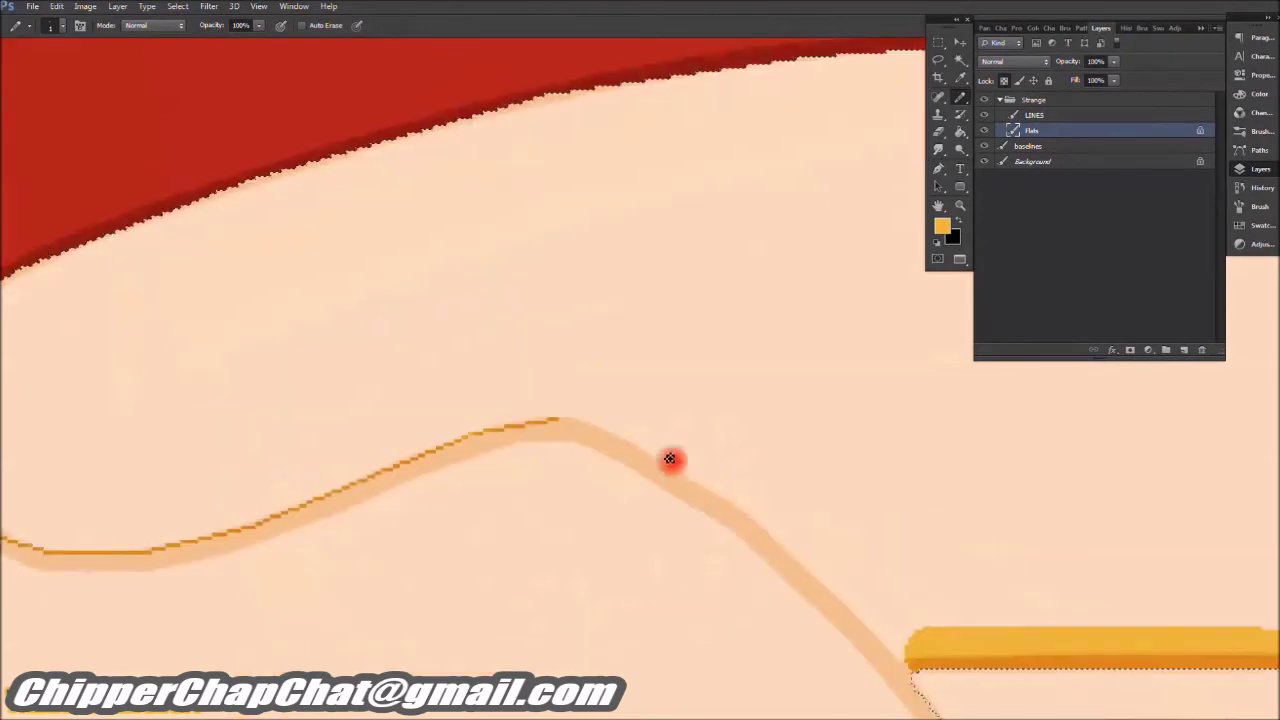
pyautogui.moveTo(888, 590); pyautogui.dragTo(705, 292)
pyautogui.click(671, 425)
pyautogui.moveTo(930, 250); pyautogui.dragTo(698, 512)
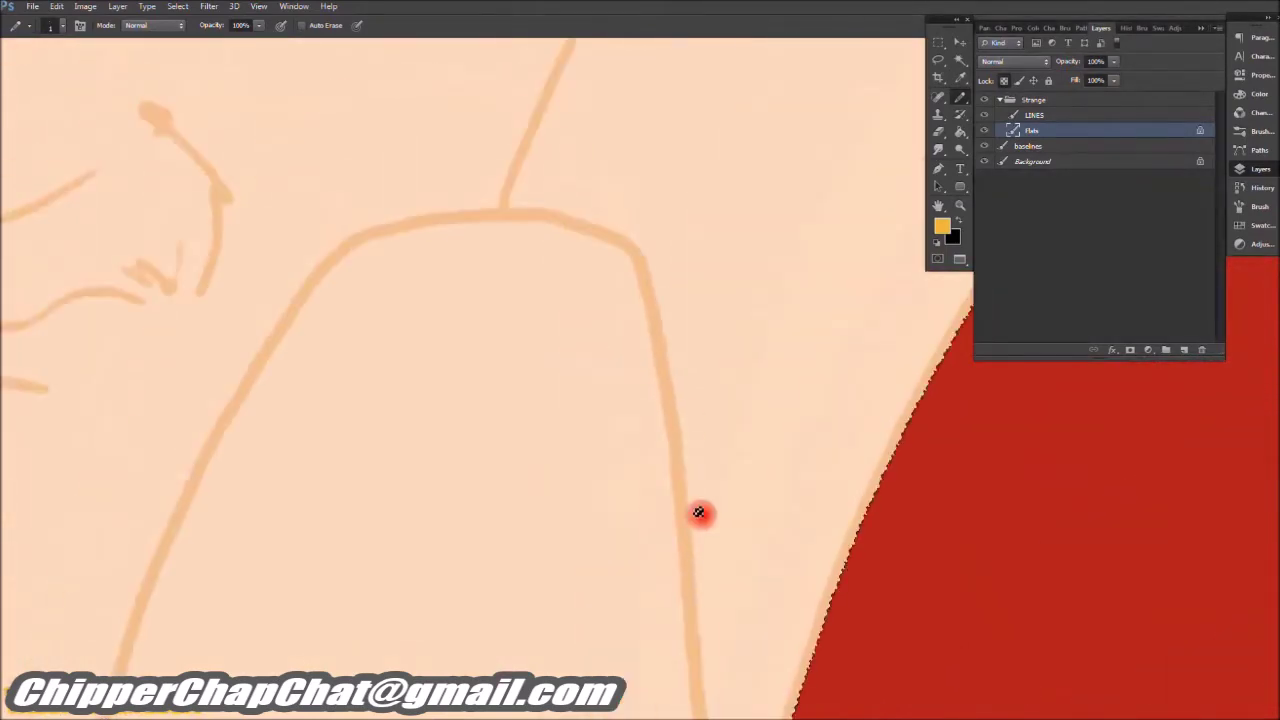
# Step: Trace the collar trim's edge from the fingertip up the jaw and fill the enclosed trim areas with golden yellow
pyautogui.moveTo(550, 221); pyautogui.dragTo(596, 481)
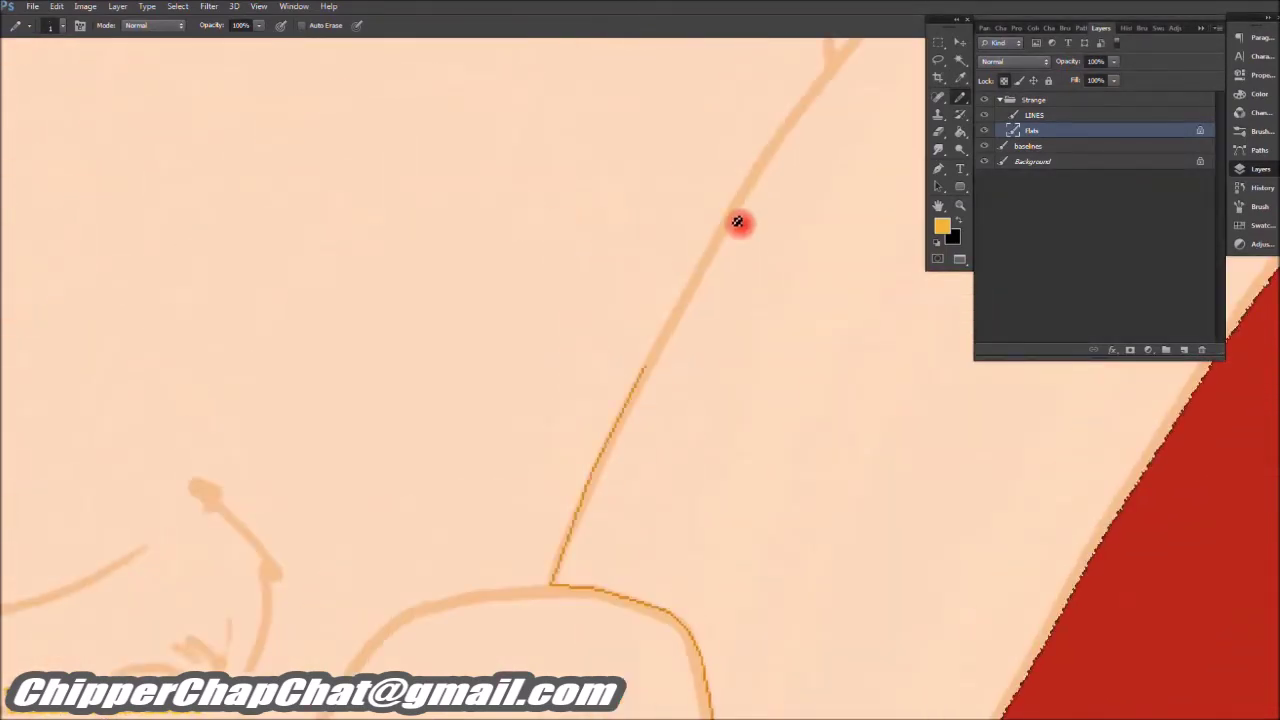
pyautogui.moveTo(737, 222); pyautogui.dragTo(573, 482)
pyautogui.moveTo(896, 146)
pyautogui.mouseDown()
pyautogui.moveTo(700, 314)
pyautogui.moveTo(658, 287)
pyautogui.mouseUp()
pyautogui.press('g')
# Step: Set the foreground colour to orange and make the Flats layer active again
pyautogui.click(943, 225)
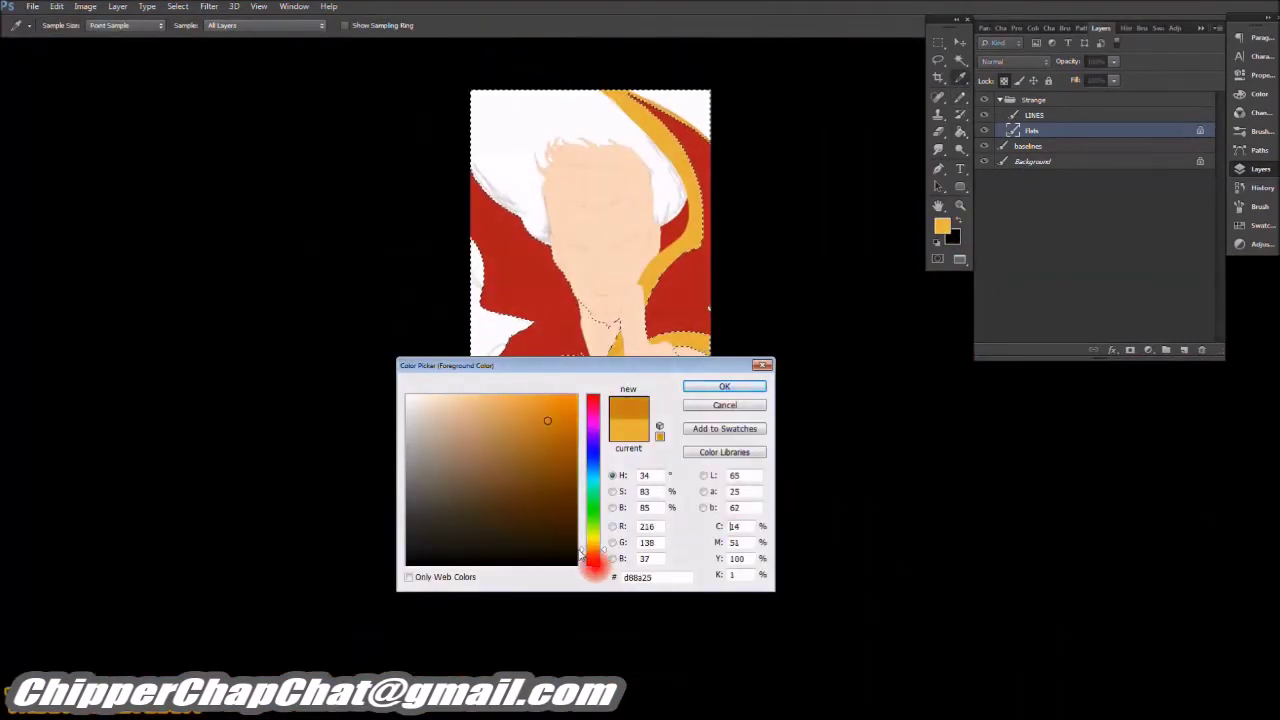
pyautogui.press('Return')
pyautogui.moveTo(627, 388)
pyautogui.mouseDown()
pyautogui.moveTo(714, 337)
pyautogui.moveTo(549, 270)
pyautogui.moveTo(323, 313)
pyautogui.mouseUp()
pyautogui.click(538, 273)
pyautogui.click(178, 6)
pyautogui.press('Escape')
pyautogui.click(178, 6)
pyautogui.click(977, 92)
pyautogui.click(1032, 132)
# Step: Trace the round clasp's outline along the collar and hand in orange and fill the clasp
pyautogui.press('b')
pyautogui.scroll(3, 508, 343)
pyautogui.moveTo(100, 280)
pyautogui.mouseDown()
pyautogui.moveTo(486, 294)
pyautogui.moveTo(716, 324)
pyautogui.moveTo(862, 238)
pyautogui.mouseUp()
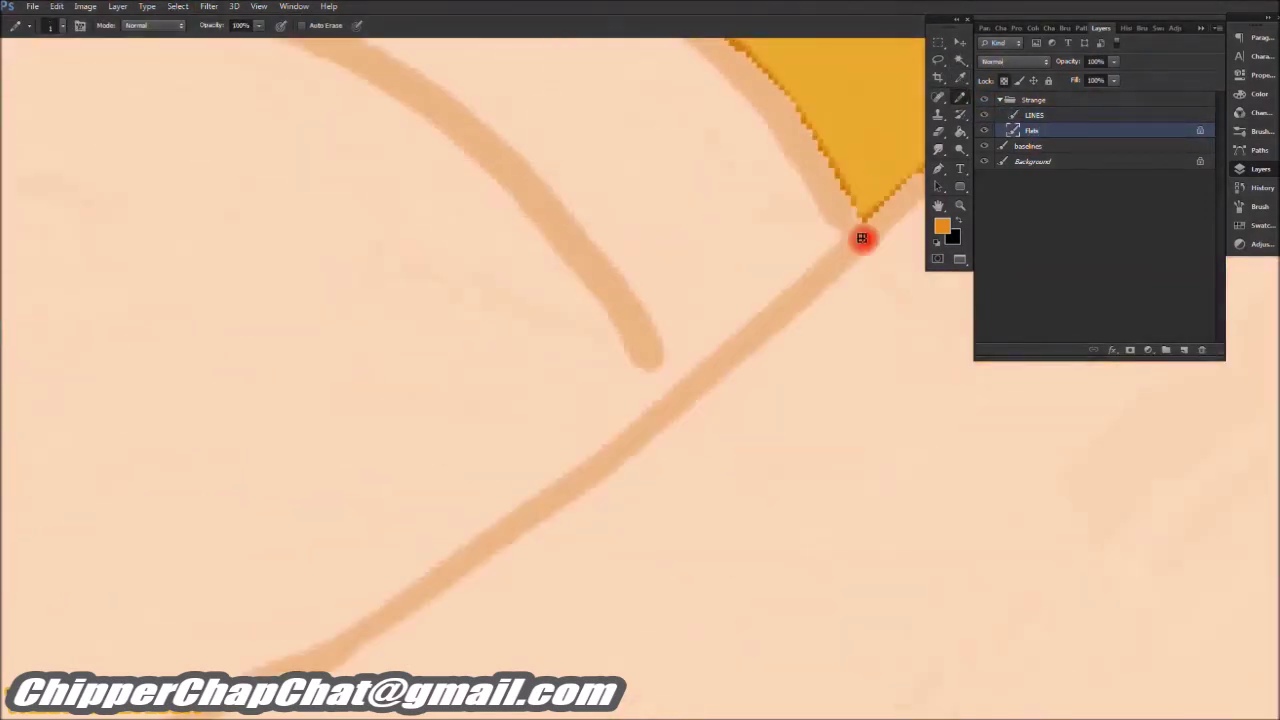
pyautogui.moveTo(452, 564); pyautogui.dragTo(648, 326)
pyautogui.moveTo(245, 429)
pyautogui.mouseDown()
pyautogui.moveTo(183, 480)
pyautogui.moveTo(451, 357)
pyautogui.moveTo(540, 449)
pyautogui.moveTo(538, 389)
pyautogui.moveTo(595, 346)
pyautogui.mouseUp()
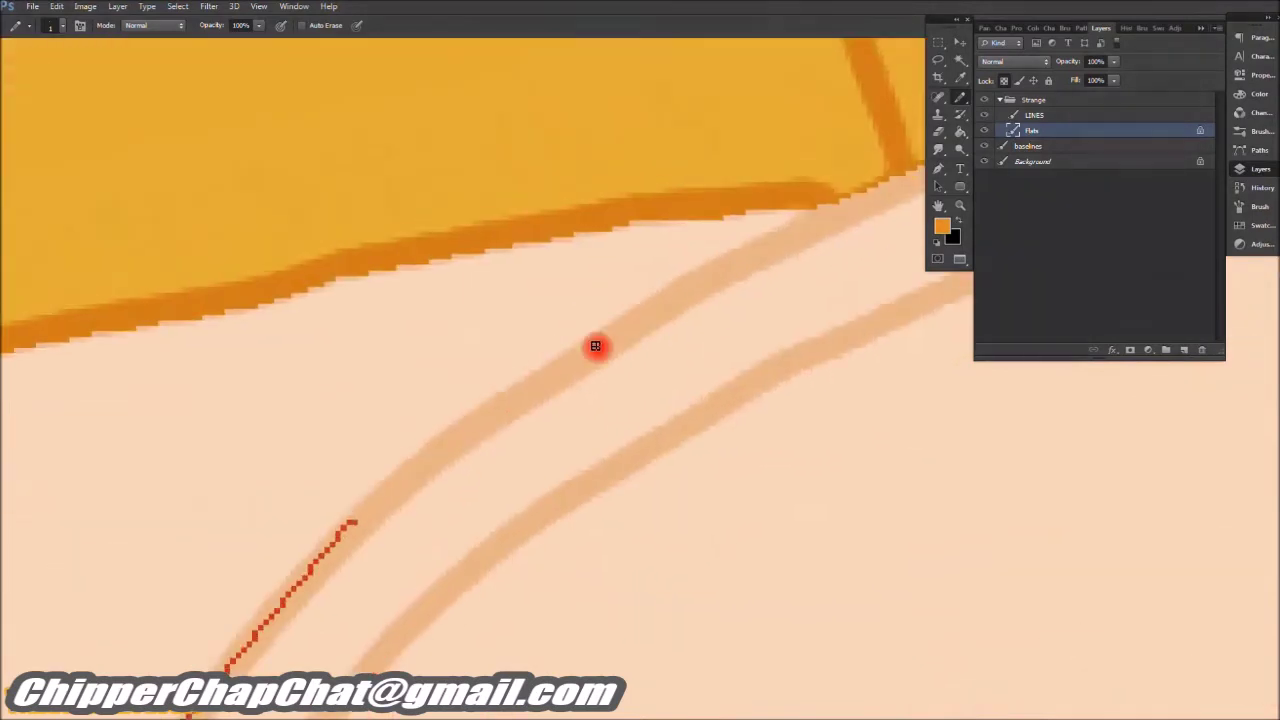
pyautogui.hotkey('ctrl', '-')
pyautogui.hotkey('ctrl', '-')
pyautogui.hotkey('ctrl', '-')
pyautogui.hotkey('ctrl', '-')
pyautogui.press('g')
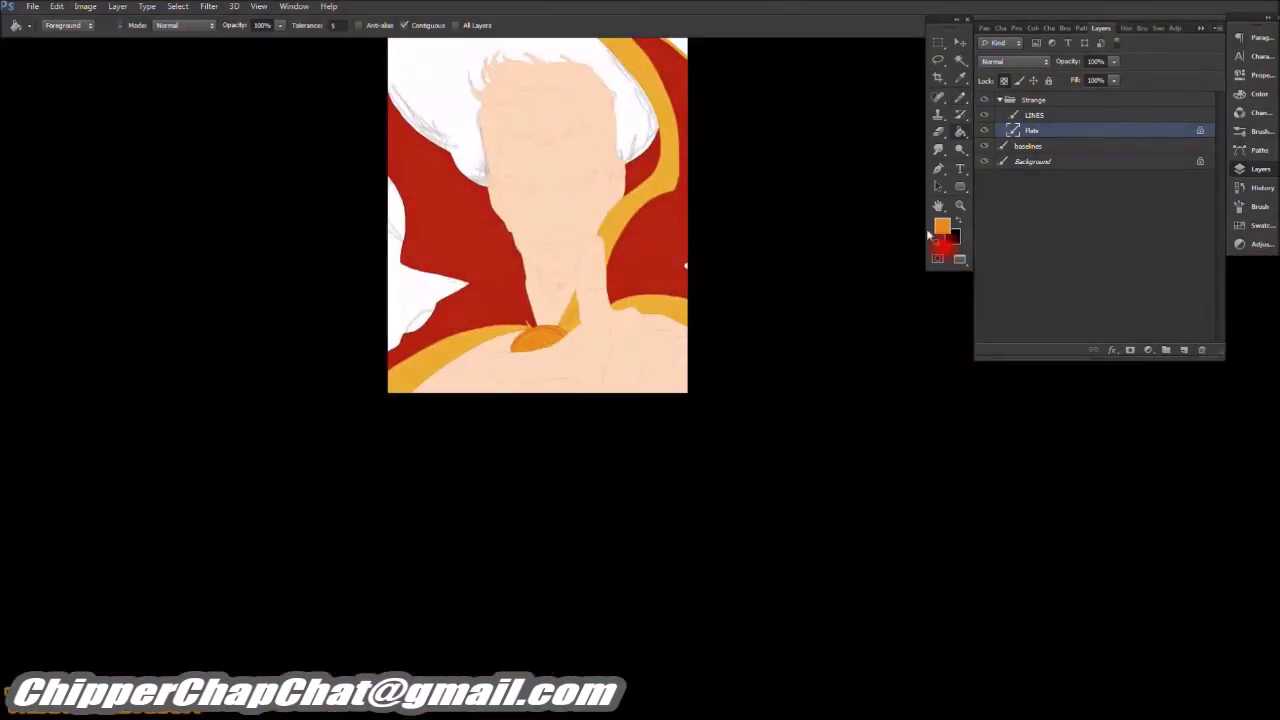
# Step: Set the foreground colour to a light yellow
pyautogui.click(944, 228)
pyautogui.click(497, 395)
pyautogui.moveTo(588, 560); pyautogui.dragTo(590, 536)
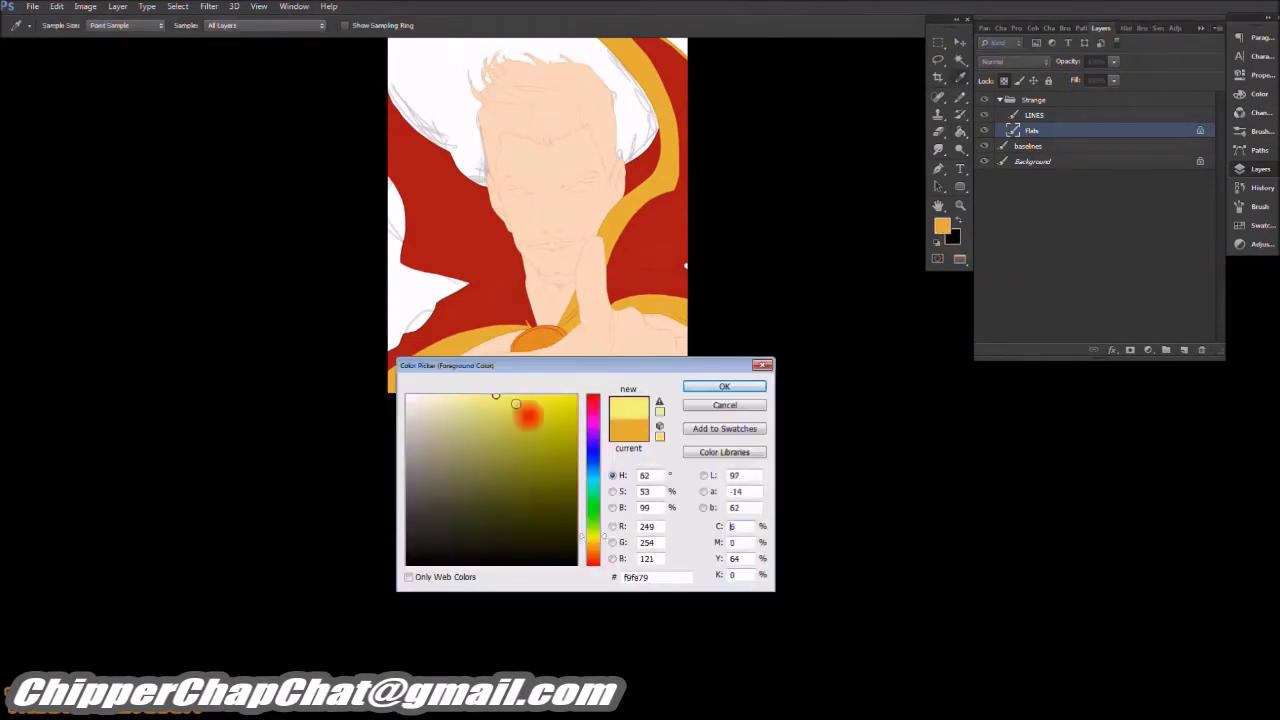
pyautogui.click(724, 386)
# Step: Select the torso areas around the hand from the LINES layer, expand the selection and make the Flats layer active again
pyautogui.press('b')
pyautogui.hotkey('ctrl', '+')
pyautogui.hotkey('ctrl', '+')
pyautogui.hotkey('ctrl', '+')
pyautogui.hotkey('ctrl', '+')
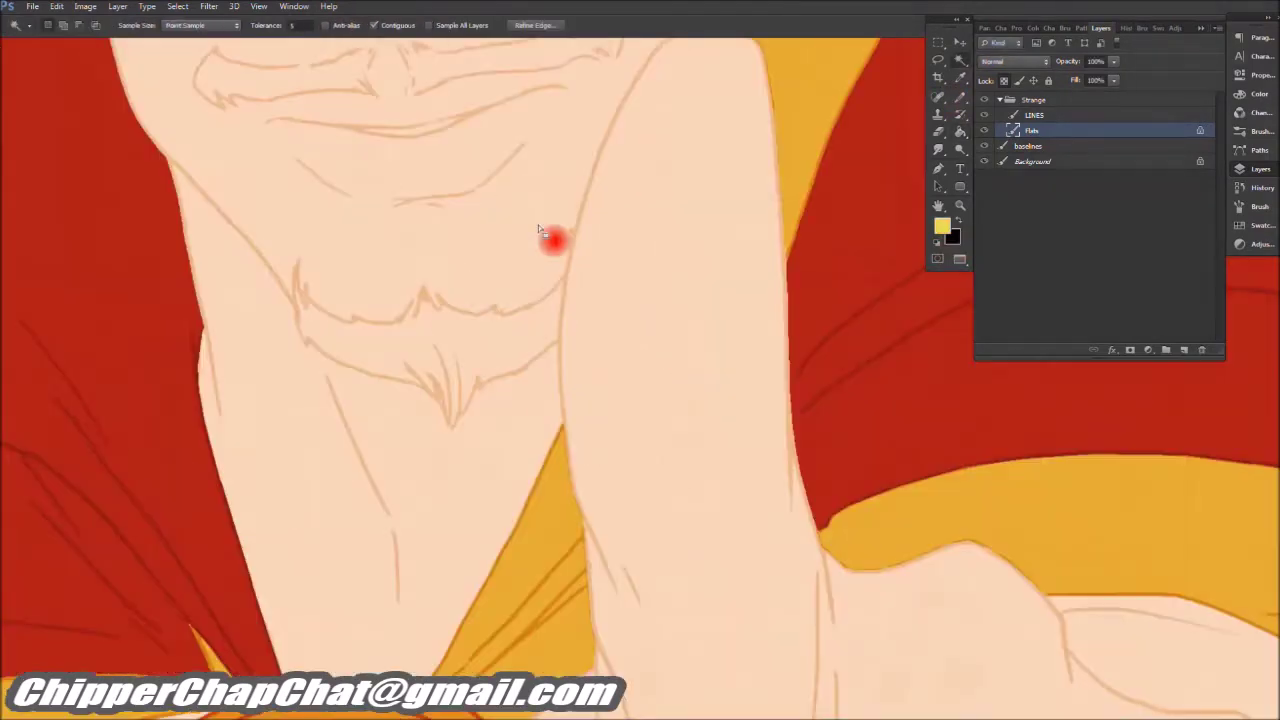
pyautogui.moveTo(623, 526)
pyautogui.mouseDown()
pyautogui.moveTo(677, 486)
pyautogui.moveTo(683, 351)
pyautogui.moveTo(661, 283)
pyautogui.mouseUp()
pyautogui.hotkey('ctrl', '-')
pyautogui.hotkey('ctrl', '-')
pyautogui.hotkey('ctrl', '-')
pyautogui.hotkey('ctrl', '-')
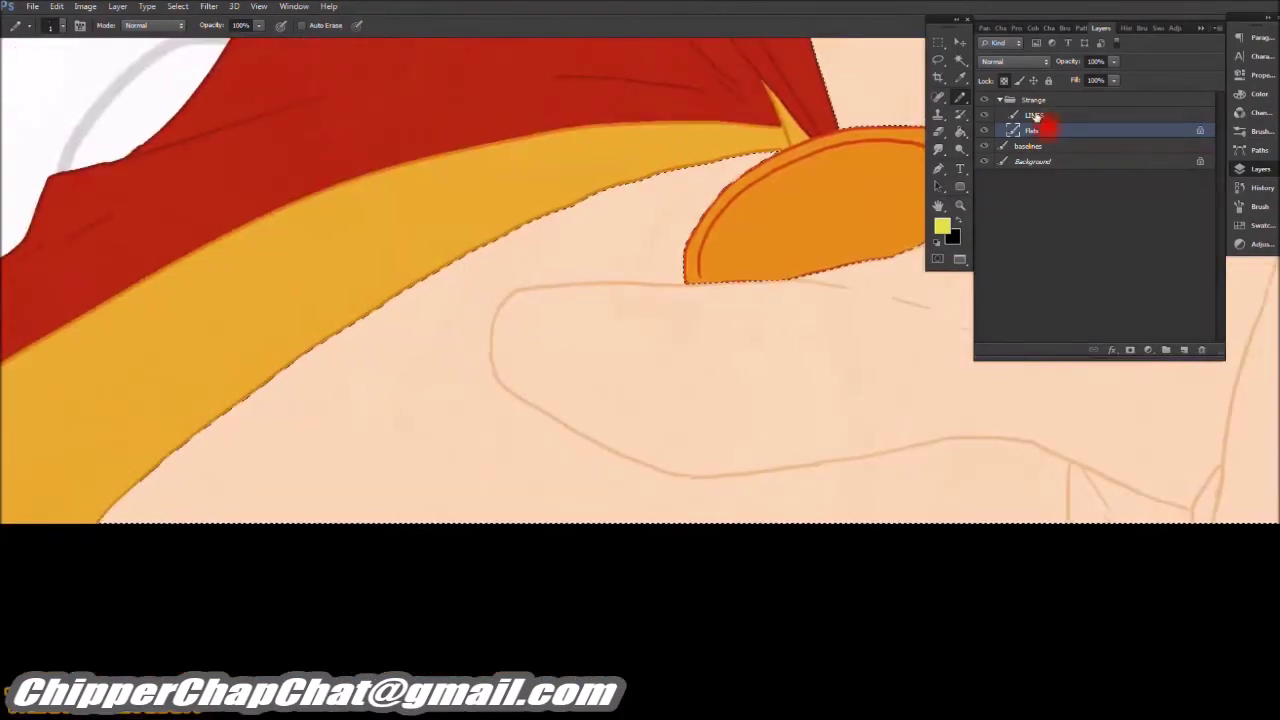
pyautogui.click(1035, 115)
pyautogui.moveTo(950, 300); pyautogui.dragTo(600, 380)
pyautogui.press('w')
pyautogui.click(600, 380)
pyautogui.click(177, 6)
pyautogui.moveTo(230, 142)
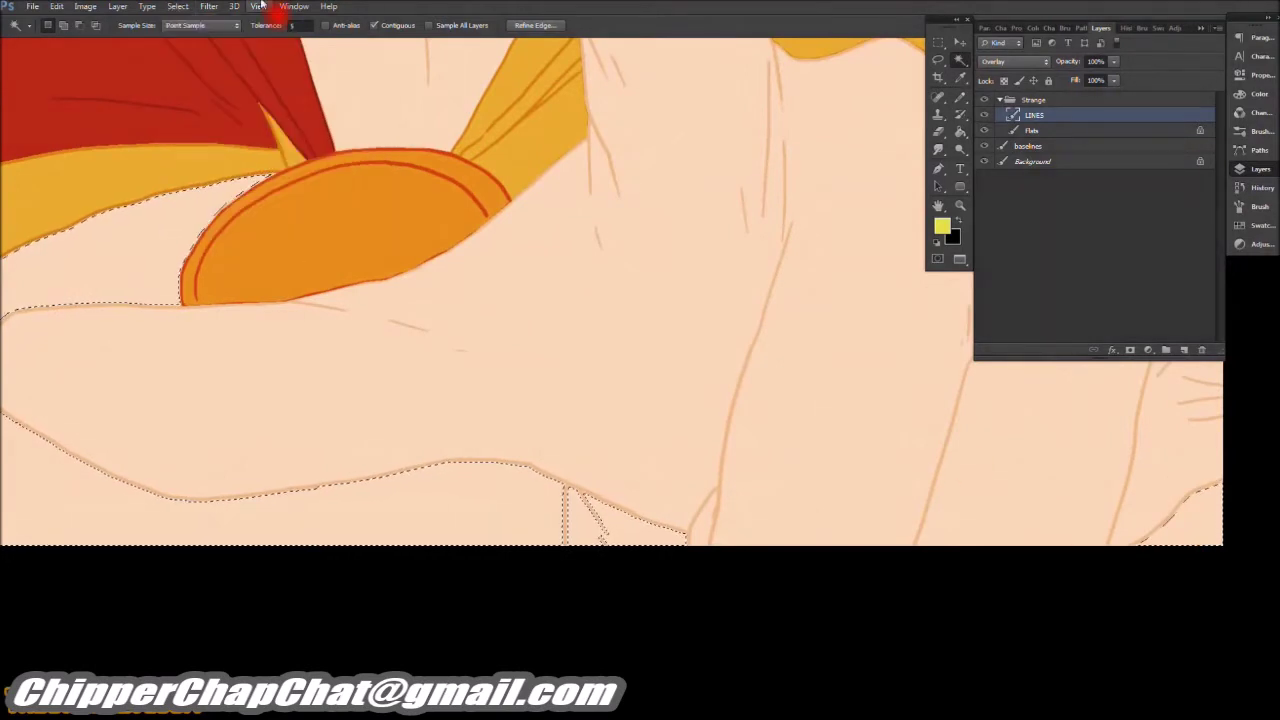
pyautogui.click(177, 6)
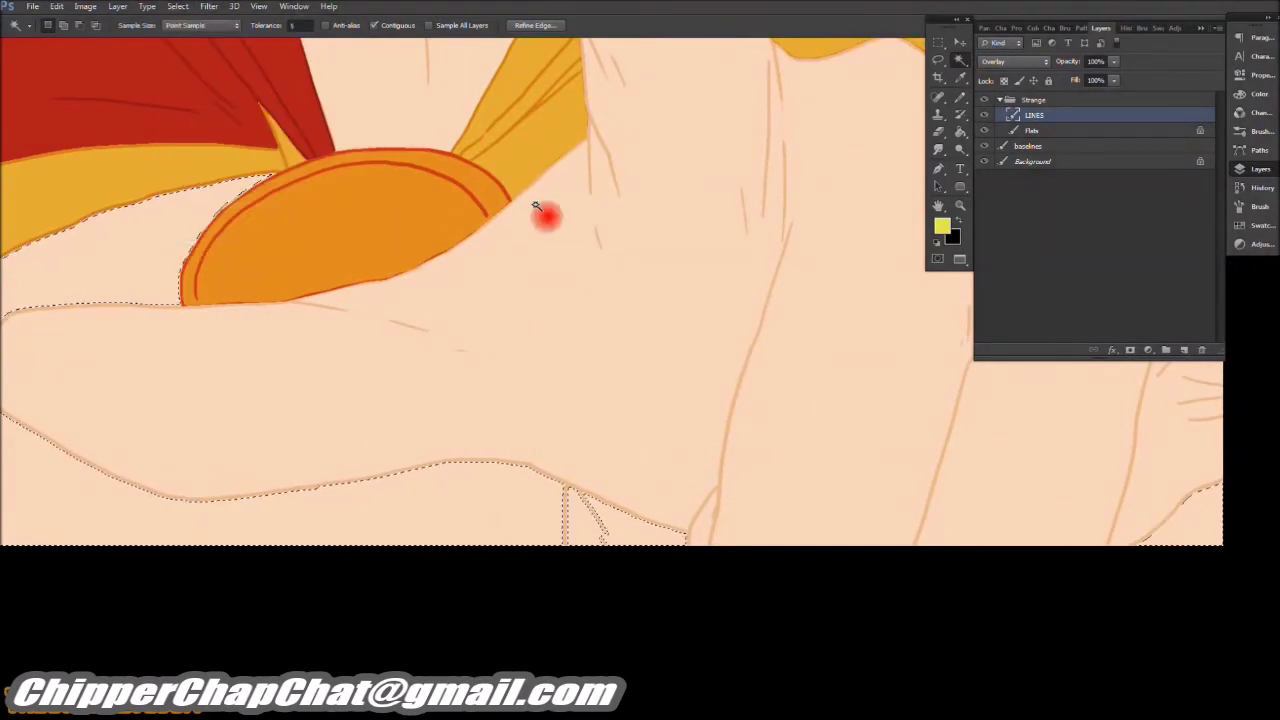
pyautogui.click(177, 6)
pyautogui.moveTo(215, 143)
pyautogui.click(323, 175)
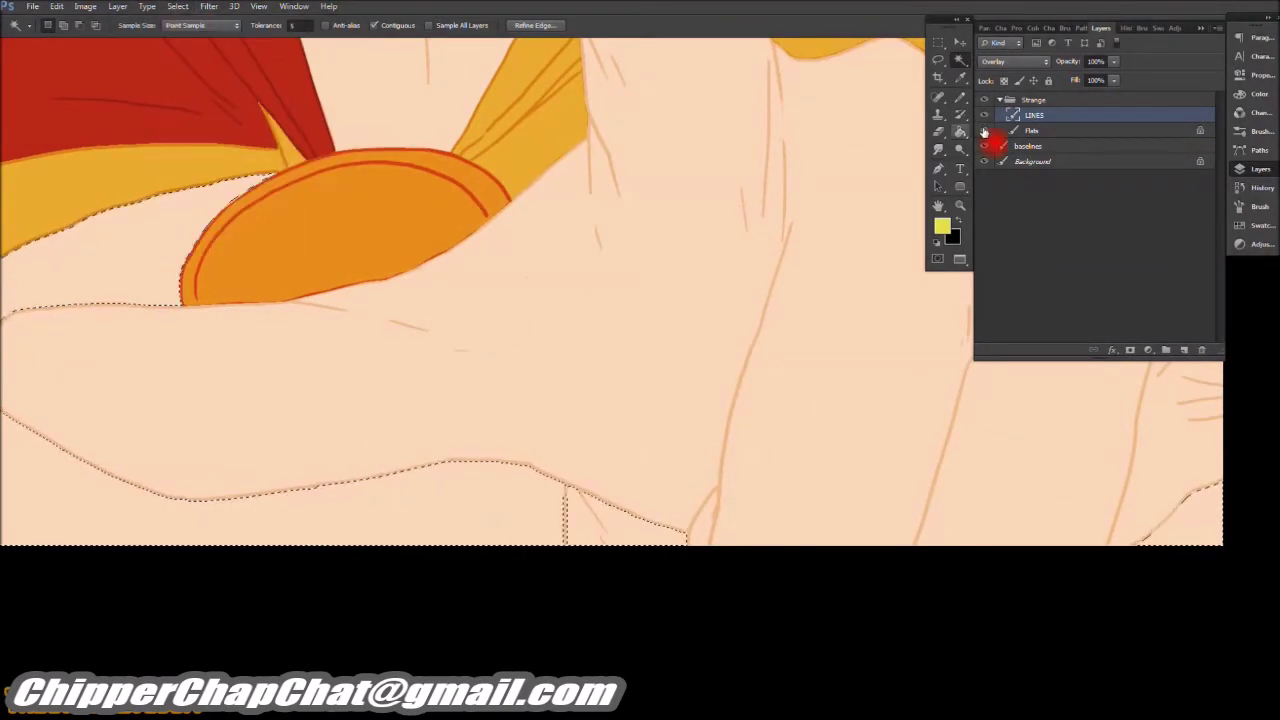
pyautogui.click(700, 249)
pyautogui.hotkey('alt', '[')
# Step: Trace the thumb and the lower edge of the hand in yellow along the selection with a larger Pencil tip
pyautogui.scroll(3, 337, 286)
pyautogui.scroll(-3, 695, 270)
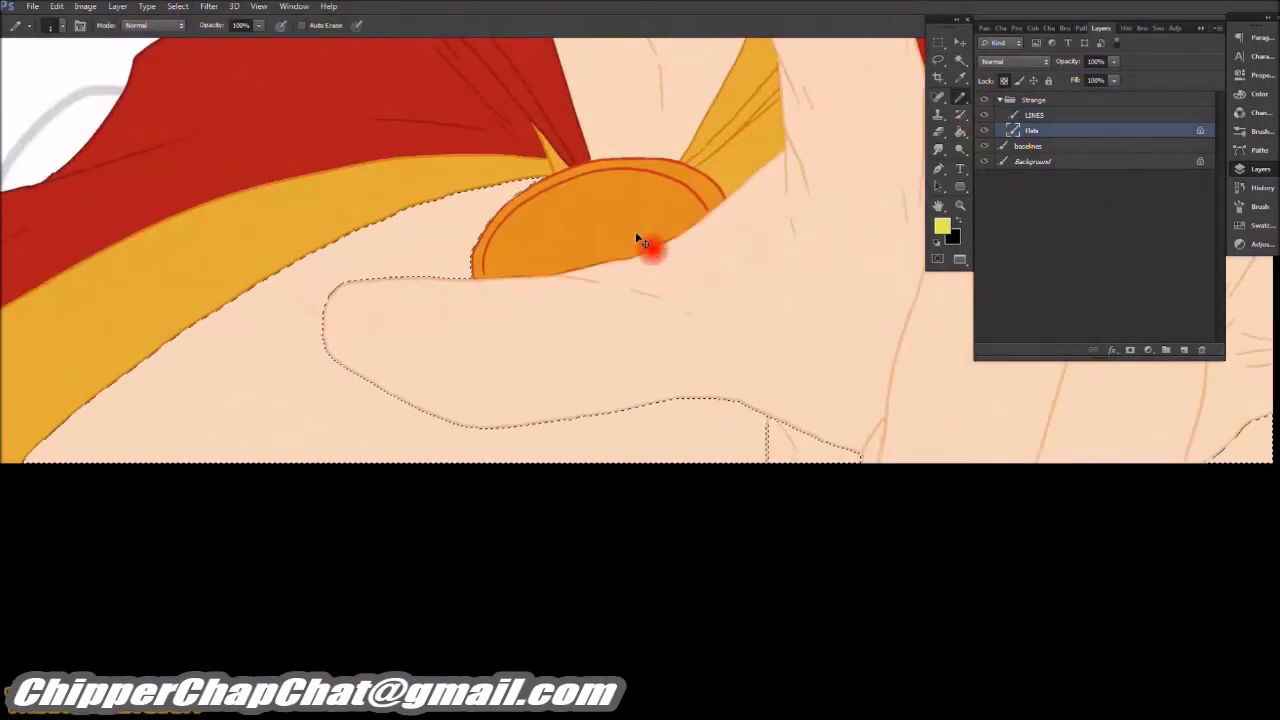
pyautogui.scroll(5, 471, 277)
pyautogui.rightClick(646, 266)
pyautogui.press('Return')
pyautogui.moveTo(270, 260)
pyautogui.mouseDown()
pyautogui.moveTo(443, 420)
pyautogui.moveTo(549, 443)
pyautogui.moveTo(551, 414)
pyautogui.moveTo(720, 447)
pyautogui.moveTo(854, 409)
pyautogui.moveTo(511, 466)
pyautogui.moveTo(560, 289)
pyautogui.moveTo(1006, 517)
pyautogui.moveTo(742, 455)
pyautogui.moveTo(794, 451)
pyautogui.mouseUp()
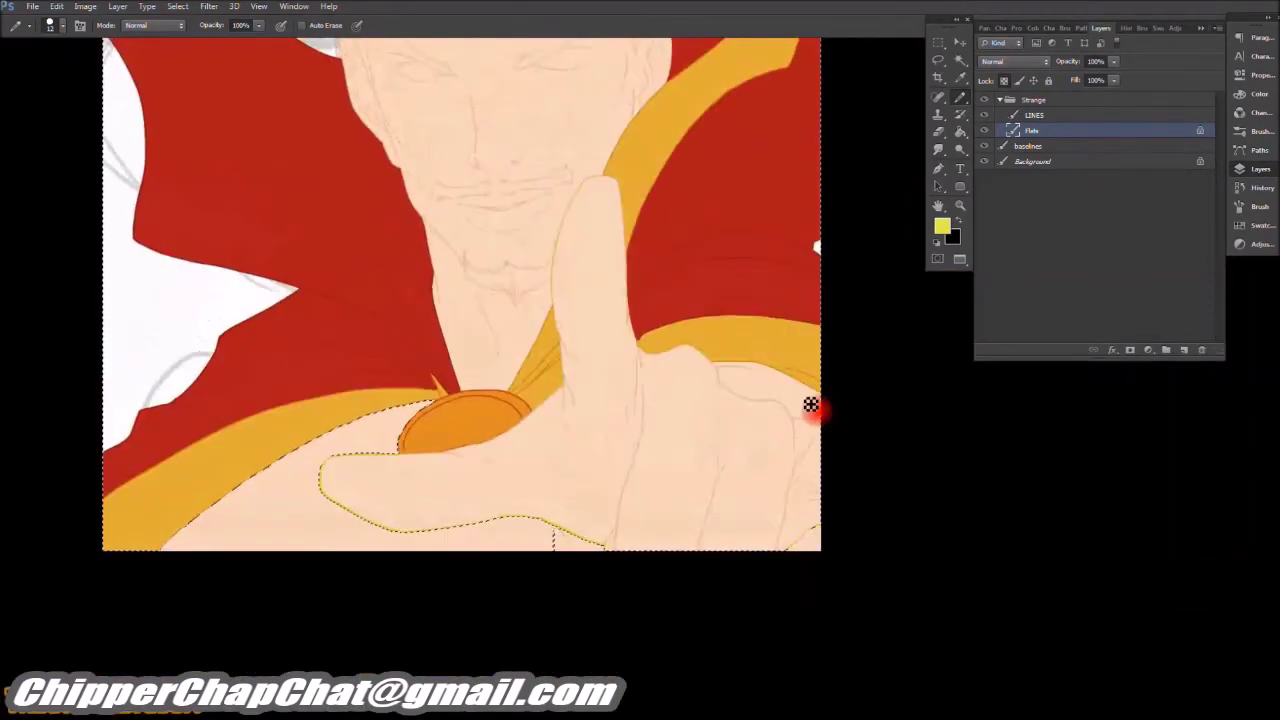
# Step: Select the area between the knuckles and the collar trim, expand it, and trace the knuckles' edge in yellow on the Flats layer
pyautogui.click(957, 205)
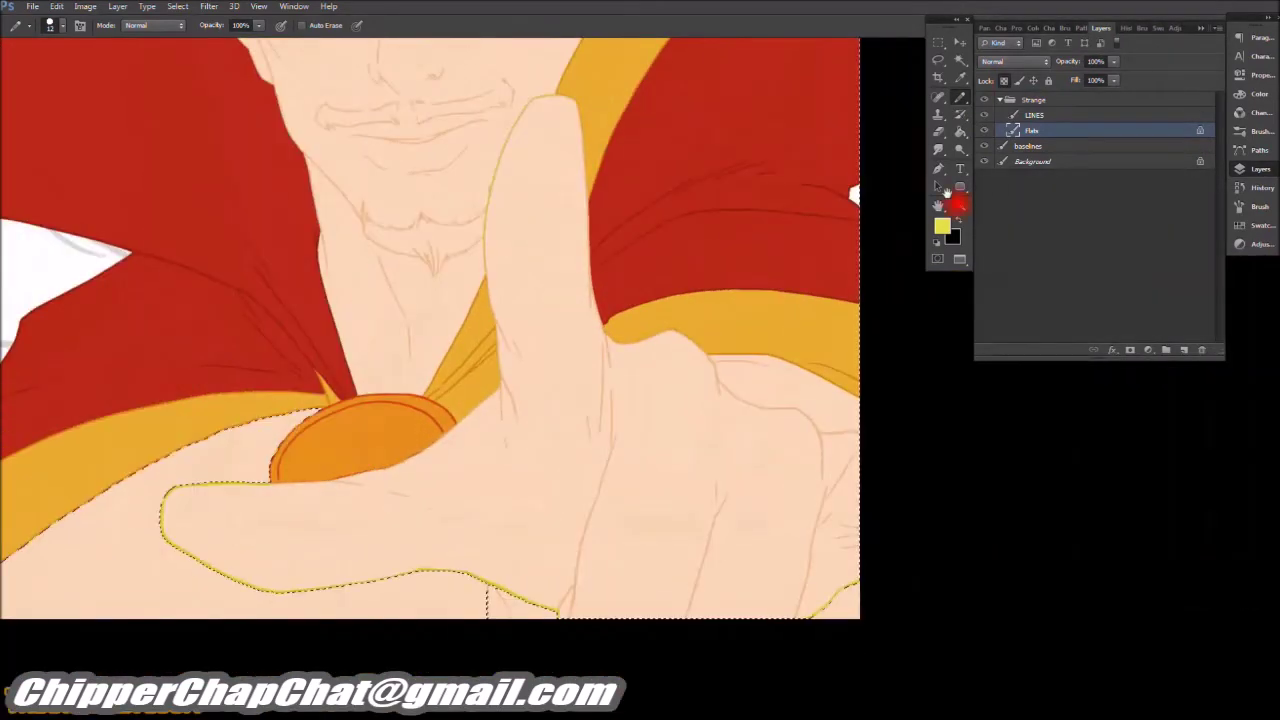
pyautogui.click(786, 380)
pyautogui.click(177, 6)
pyautogui.click(229, 29)
pyautogui.click(177, 6)
pyautogui.moveTo(229, 148)
pyautogui.press('Escape')
pyautogui.hotkey('alt', '[')
pyautogui.press('b')
pyautogui.scroll(5, 766, 366)
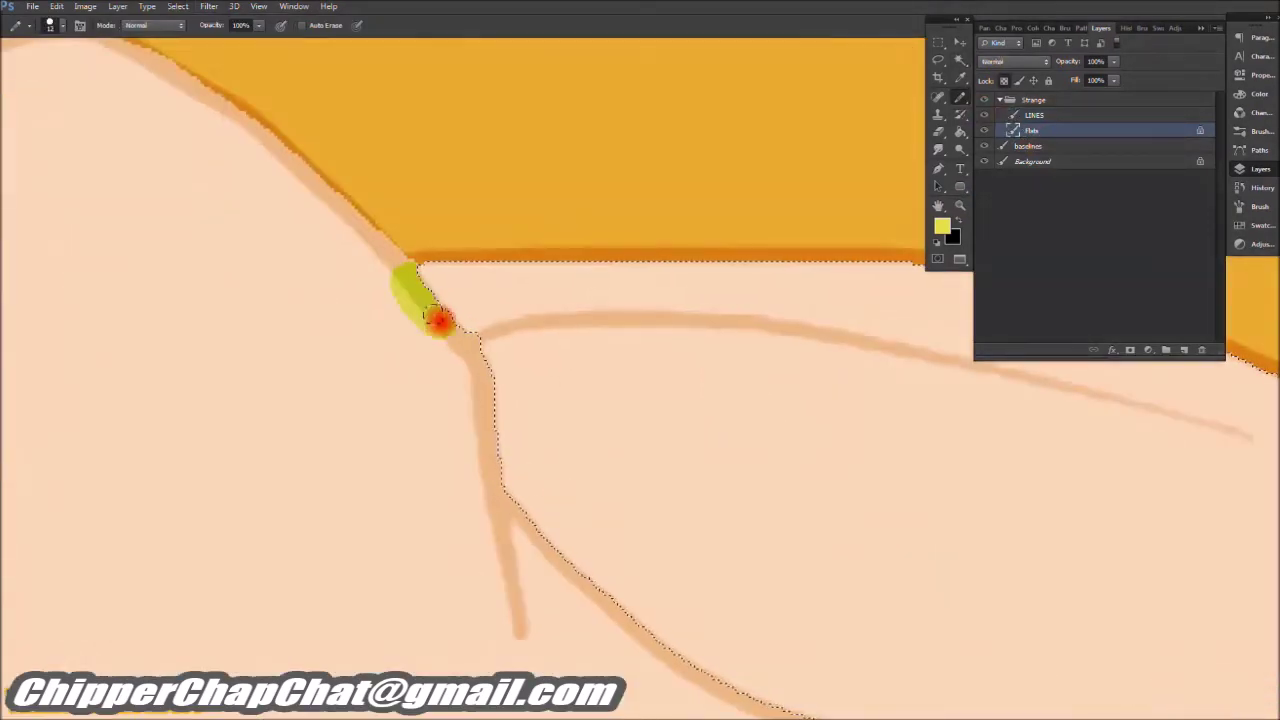
pyautogui.moveTo(440, 345)
pyautogui.mouseDown()
pyautogui.moveTo(589, 569)
pyautogui.moveTo(909, 491)
pyautogui.moveTo(757, 420)
pyautogui.moveTo(697, 511)
pyautogui.mouseUp()
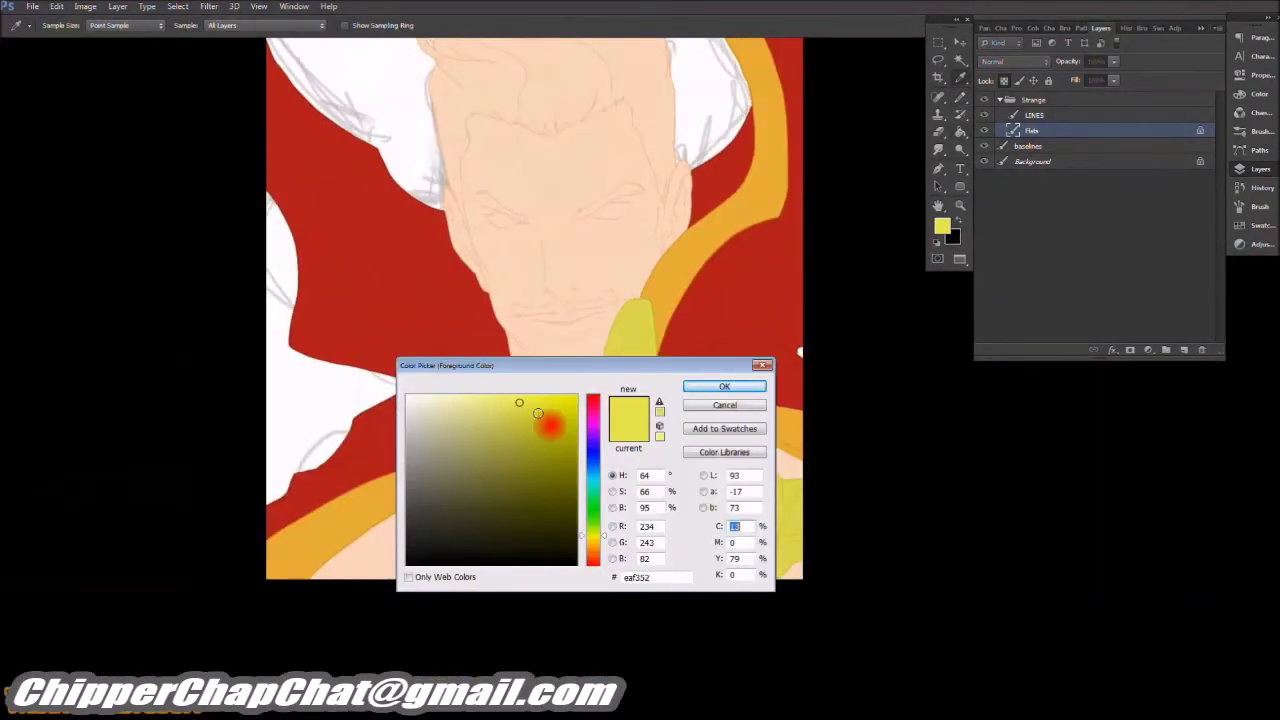
# Step: Refill the hand with a paler yellow and colour the small cuff areas below the hand golden yellow
pyautogui.press('Return')
pyautogui.click(672, 441)
pyautogui.keyDown('alt'); pyautogui.click(707, 318); pyautogui.keyUp('alt')
pyautogui.press('Return')
pyautogui.press('w')
pyautogui.scroll(5, 598, 494)
pyautogui.moveTo(529, 252); pyautogui.dragTo(529, 349)
pyautogui.scroll(-4, 640, 437)
pyautogui.press('g')
pyautogui.scroll(-4, 559, 377)
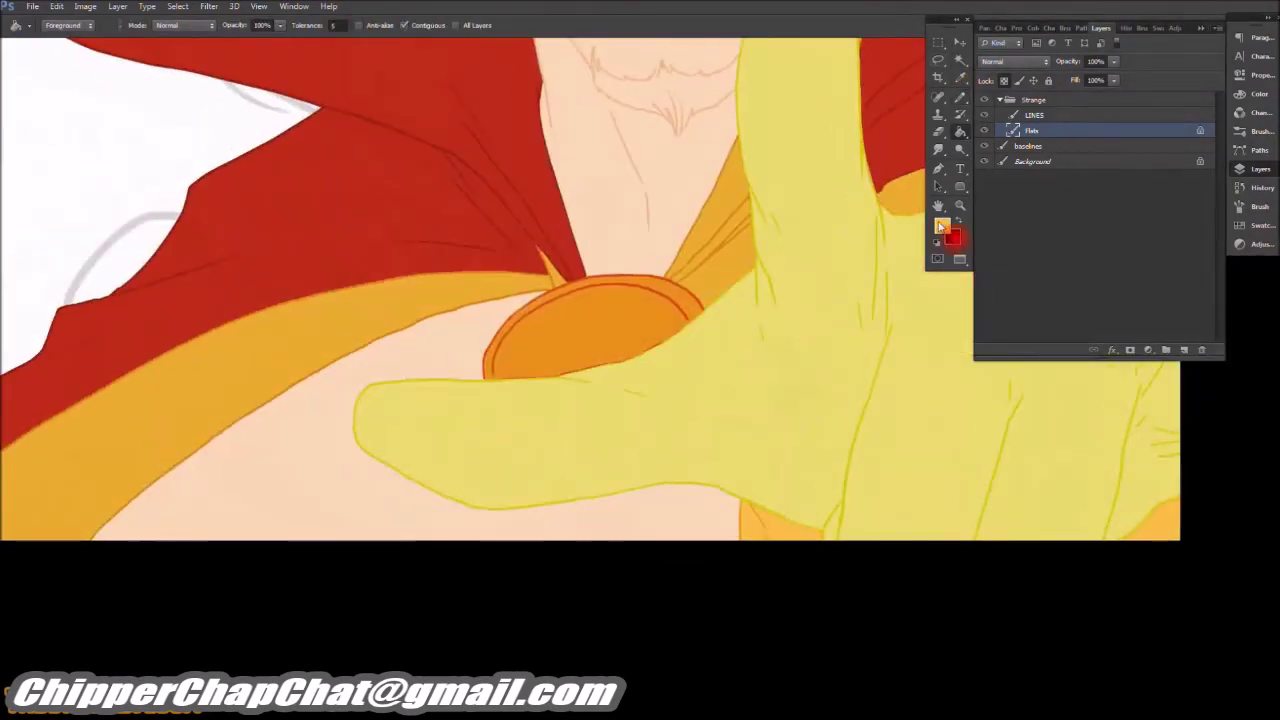
# Step: Set the foreground colour to dark blue and fill the tunic areas around the hand
pyautogui.click(942, 226)
pyautogui.click(737, 383)
pyautogui.click(450, 340)
pyautogui.scroll(-5, 763, 333)
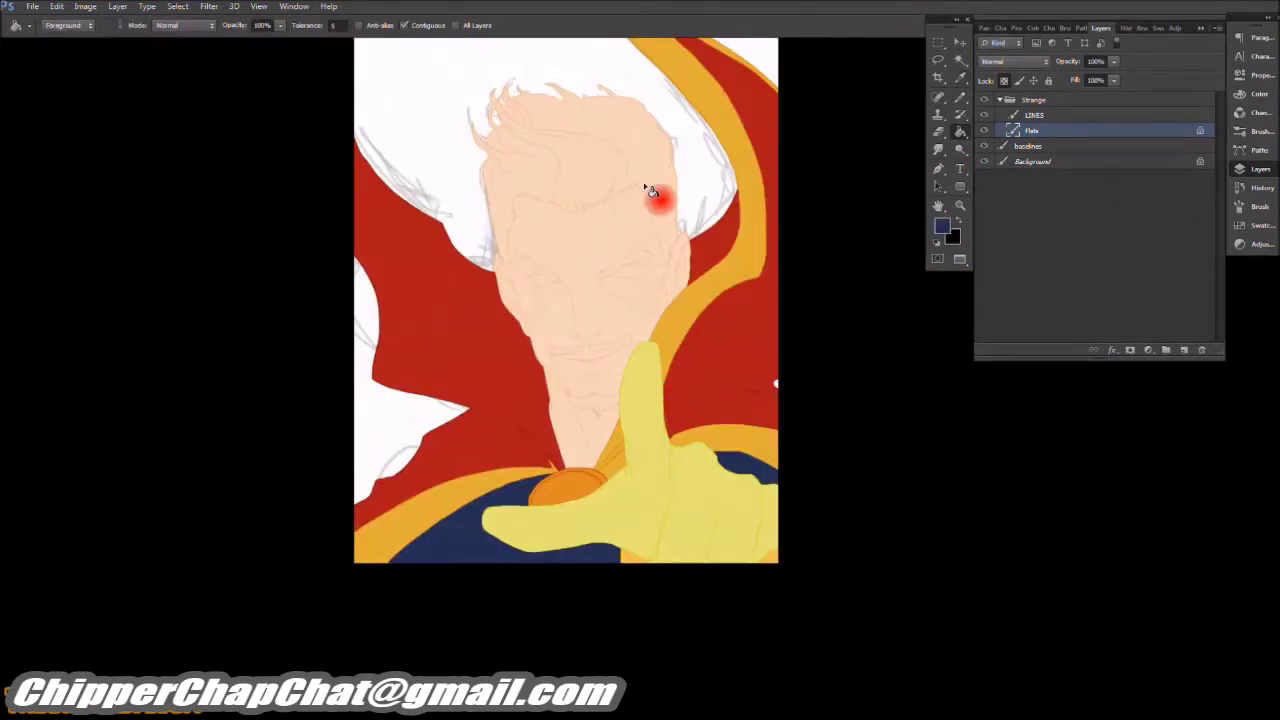
# Step: Pick an off-white swatch and outline the left eye on the Flats layer with a size 1 Pencil
pyautogui.click(1255, 224)
pyautogui.click(1051, 46)
pyautogui.click(994, 114)
pyautogui.press('b')
pyautogui.rightClick(665, 338)
pyautogui.press('Return')
pyautogui.scroll(5, 436, 348)
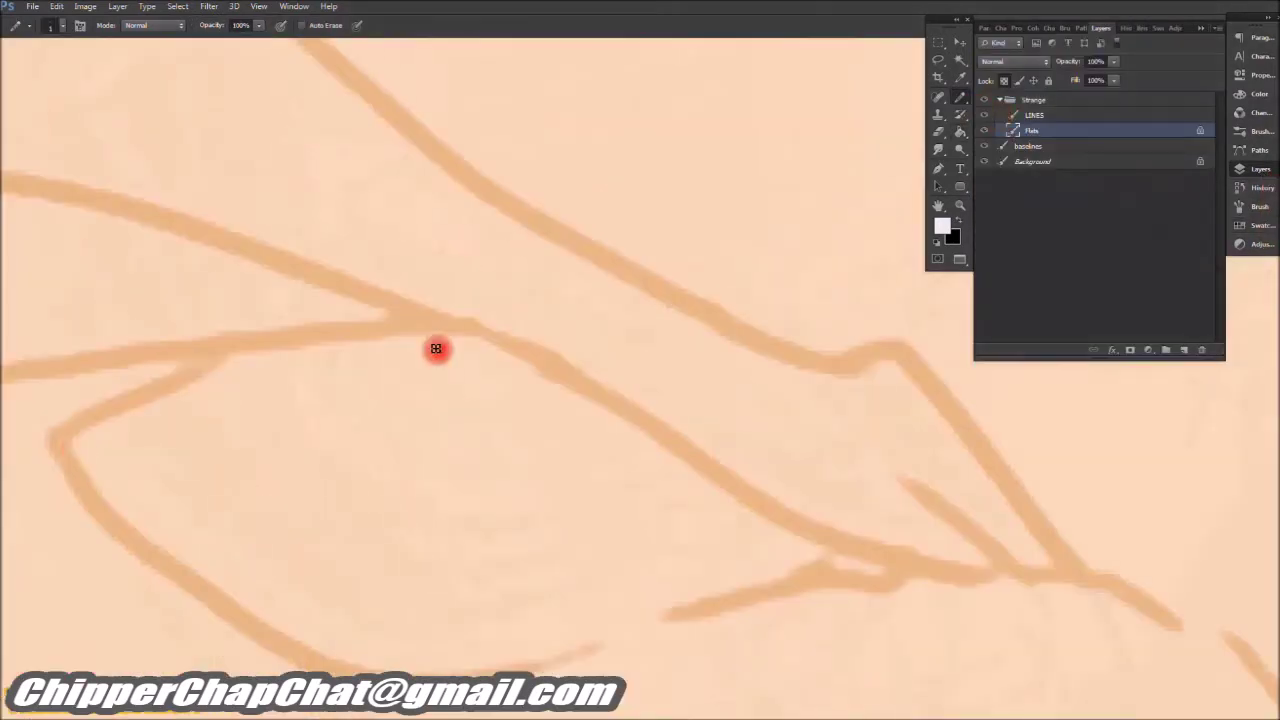
pyautogui.moveTo(236, 362)
pyautogui.mouseDown()
pyautogui.moveTo(577, 374)
pyautogui.moveTo(828, 558)
pyautogui.mouseUp()
pyautogui.moveTo(204, 597); pyautogui.dragTo(77, 463)
pyautogui.scroll(-5, 391, 366)
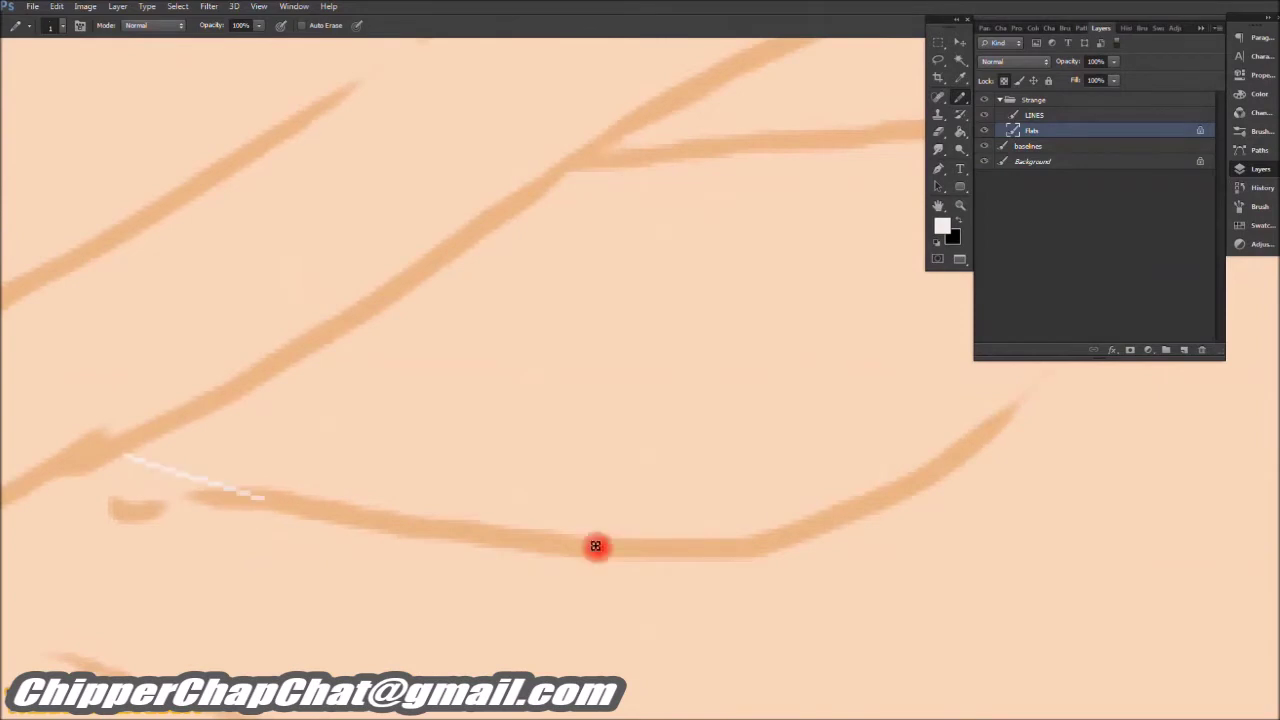
# Step: Outline the right eye in off-white along its lids
pyautogui.scroll(2, 595, 545)
pyautogui.moveTo(595, 545); pyautogui.dragTo(777, 509)
pyautogui.scroll(3, 625, 235)
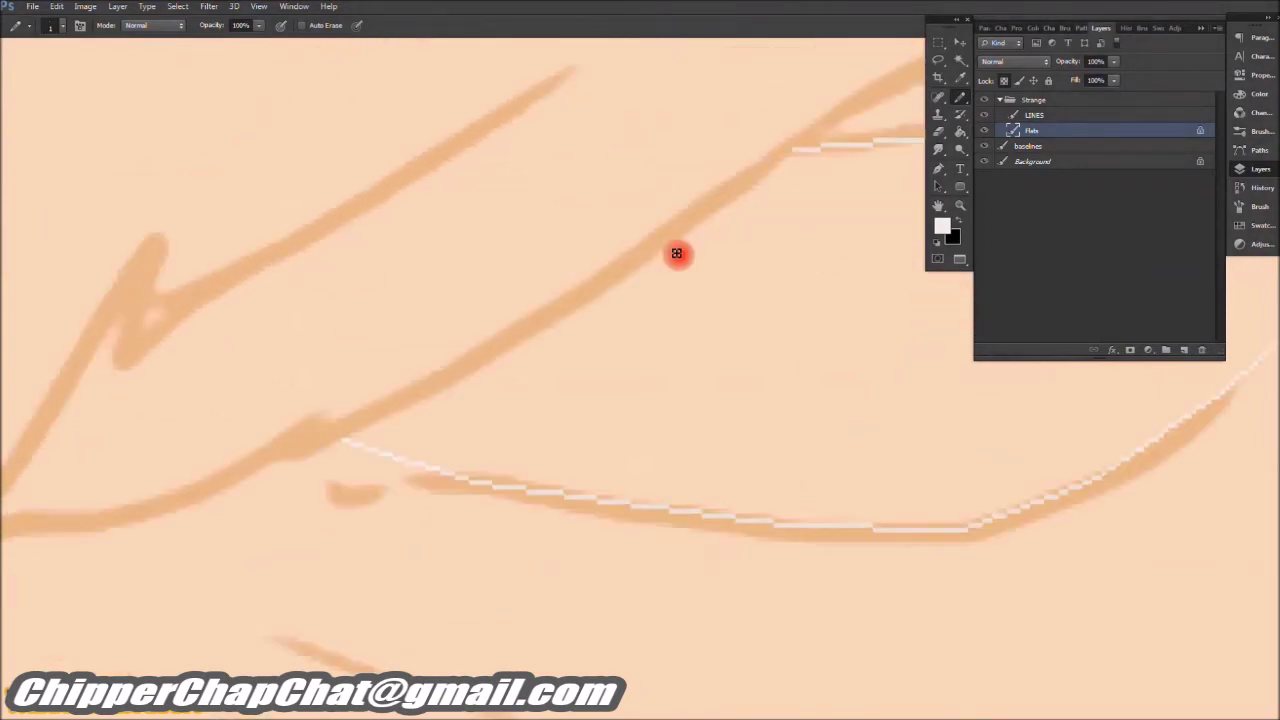
# Step: Outline the narrow gap between the lips in off-white and fill it as teeth
pyautogui.scroll(-5, 526, 403)
pyautogui.scroll(5, 723, 446)
pyautogui.scroll(-4, 682, 228)
pyautogui.scroll(2, 129, 386)
pyautogui.moveTo(40, 568)
pyautogui.mouseDown()
pyautogui.moveTo(406, 554)
pyautogui.moveTo(643, 429)
pyautogui.moveTo(272, 498)
pyautogui.mouseUp()
pyautogui.scroll(-1, 272, 498)
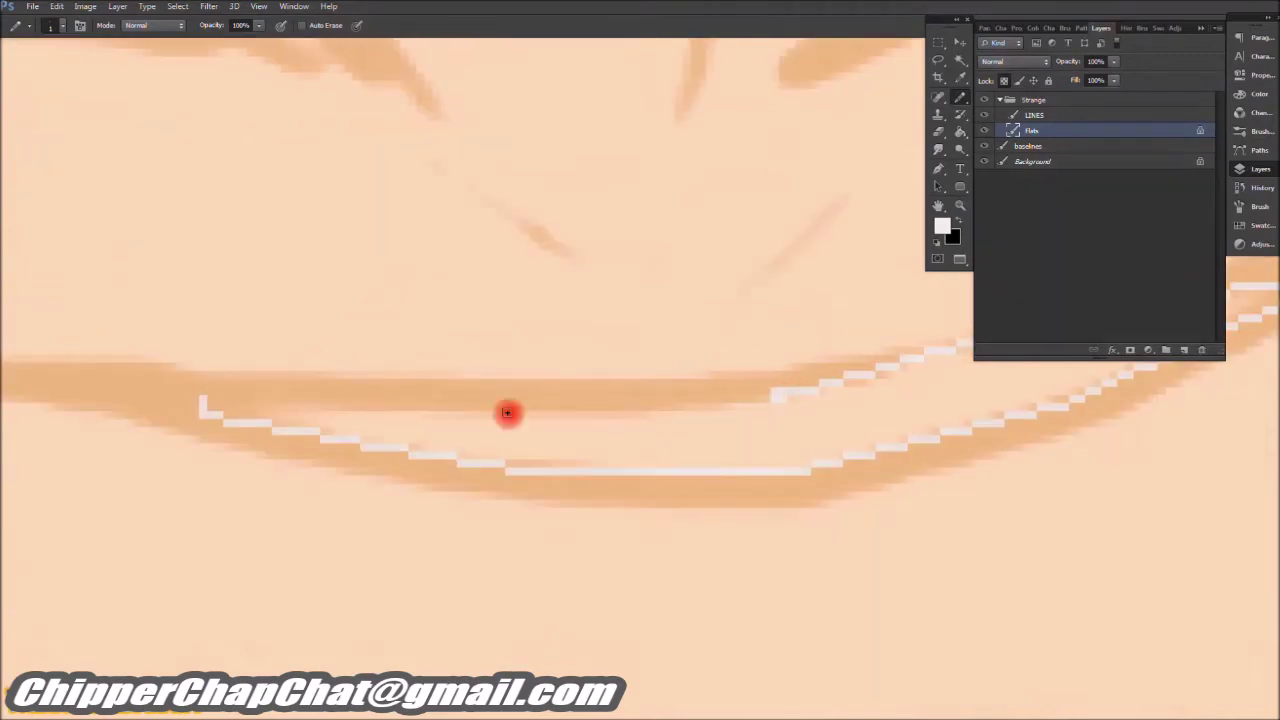
pyautogui.scroll(2, 520, 437)
pyautogui.scroll(-5, 743, 354)
# Step: Set the foreground colour to a near-black brown and trace the left sideburn's edge beside the ear
pyautogui.click(942, 226)
pyautogui.click(523, 543)
pyautogui.click(591, 560)
pyautogui.click(723, 383)
pyautogui.scroll(5, 759, 228)
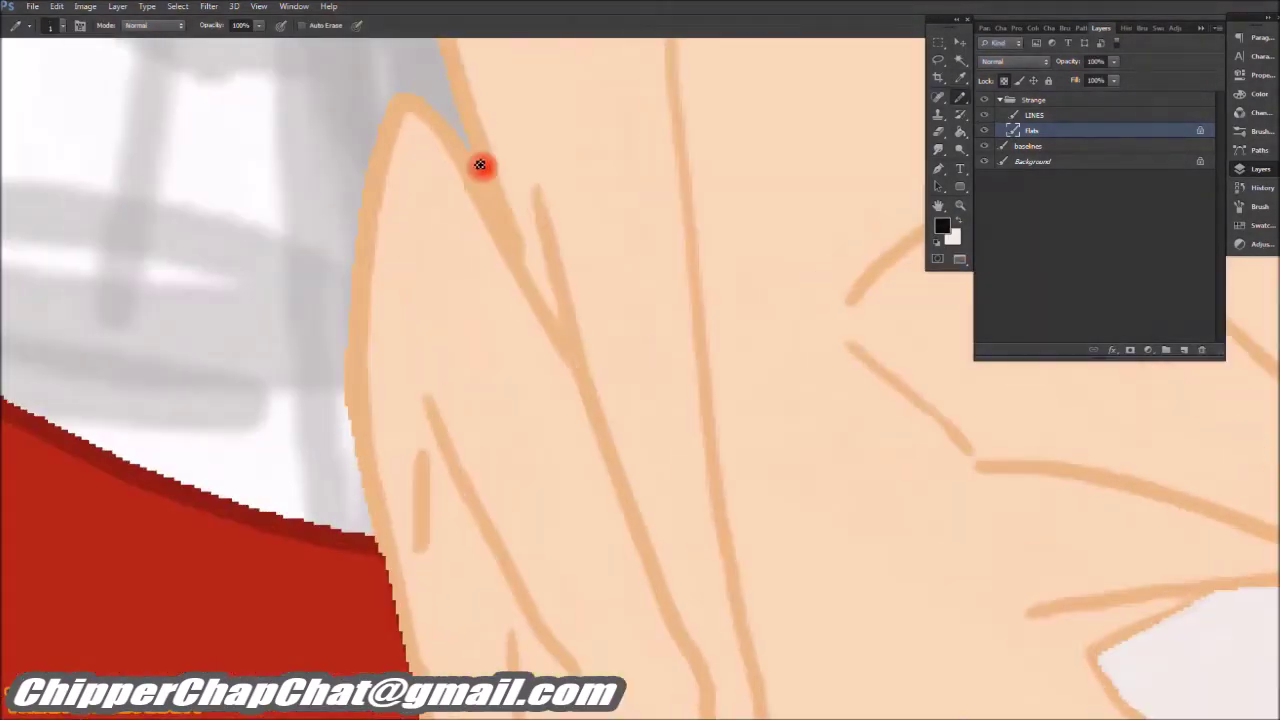
pyautogui.moveTo(616, 445); pyautogui.dragTo(706, 677)
pyautogui.scroll(-3, 694, 571)
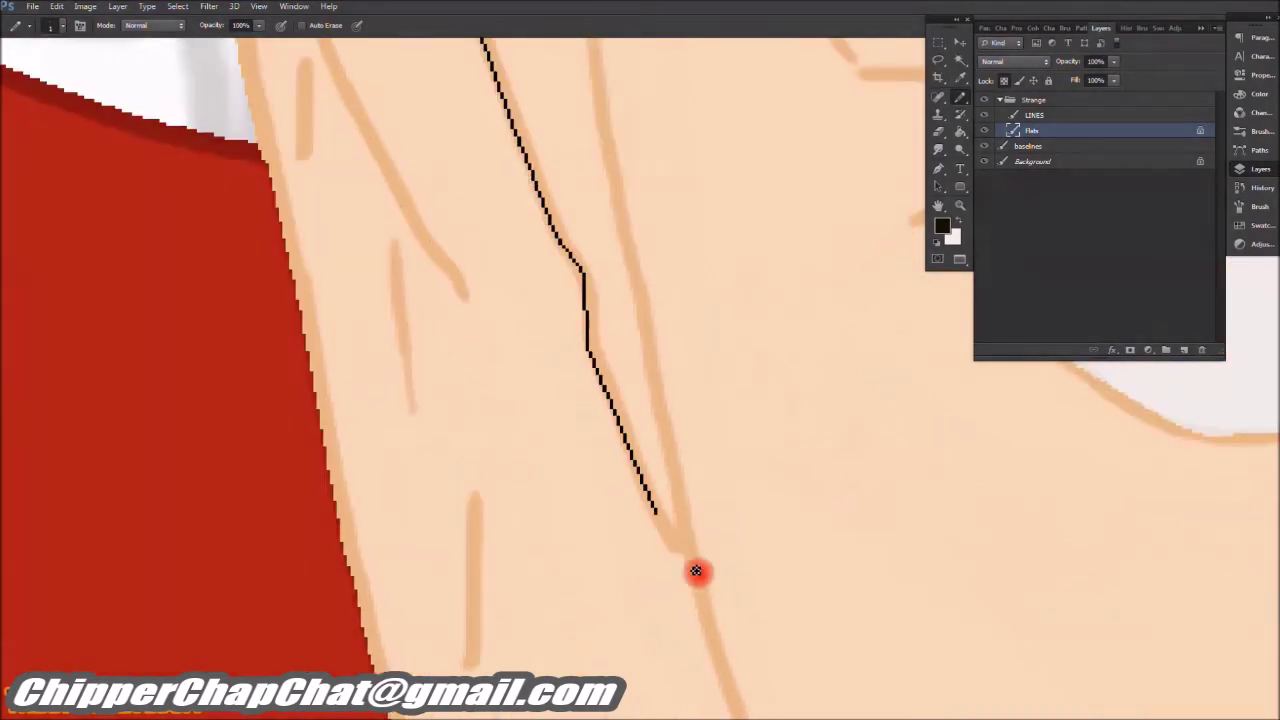
# Step: Trace the hairline across the forehead and down the right sideburn, and fill the hair with near-black brown
pyautogui.scroll(2, 694, 423)
pyautogui.scroll(-2, 631, 597)
pyautogui.scroll(2, 677, 423)
pyautogui.moveTo(677, 423)
pyautogui.mouseDown()
pyautogui.moveTo(685, 301)
pyautogui.moveTo(786, 223)
pyautogui.mouseUp()
pyautogui.scroll(3, 527, 349)
pyautogui.moveTo(527, 349)
pyautogui.mouseDown()
pyautogui.moveTo(572, 341)
pyautogui.moveTo(880, 435)
pyautogui.moveTo(1167, 502)
pyautogui.moveTo(608, 541)
pyautogui.moveTo(746, 622)
pyautogui.moveTo(911, 662)
pyautogui.moveTo(1001, 711)
pyautogui.moveTo(971, 623)
pyautogui.moveTo(1044, 634)
pyautogui.moveTo(723, 443)
pyautogui.mouseUp()
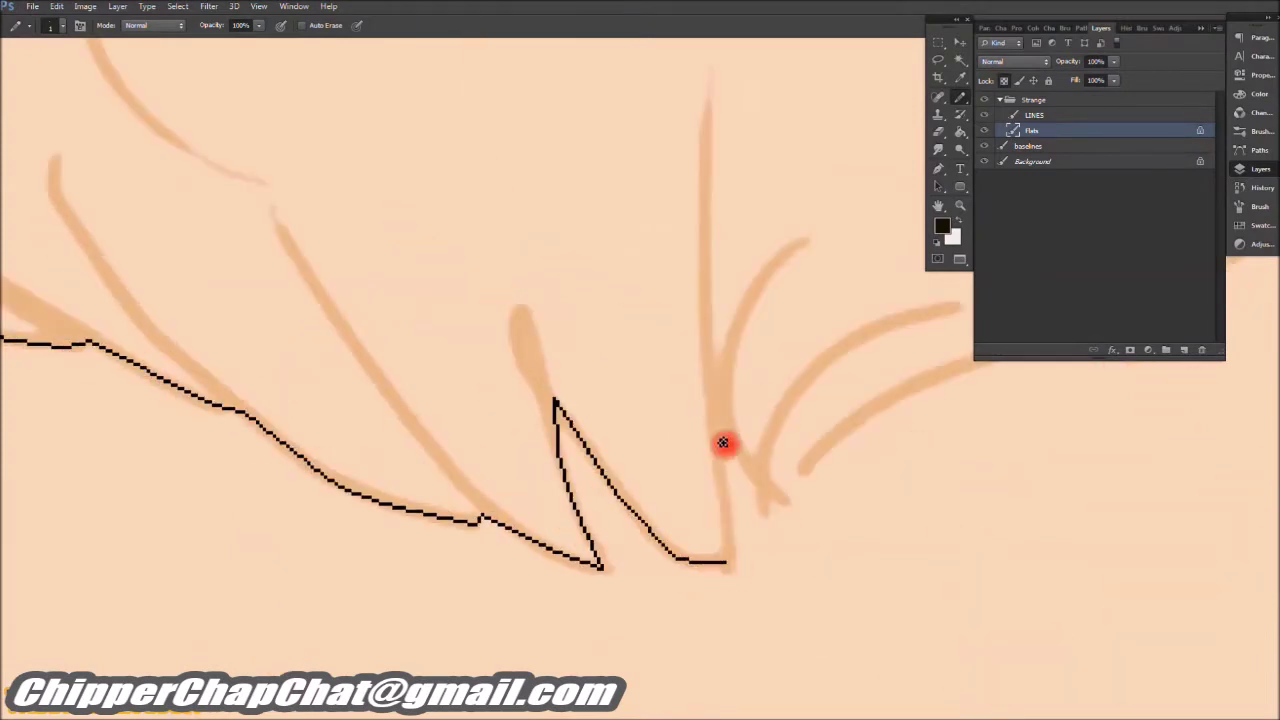
pyautogui.moveTo(892, 398)
pyautogui.mouseDown()
pyautogui.moveTo(877, 423)
pyautogui.moveTo(489, 603)
pyautogui.moveTo(792, 474)
pyautogui.moveTo(657, 531)
pyautogui.moveTo(759, 503)
pyautogui.mouseUp()
pyautogui.moveTo(811, 428)
pyautogui.mouseDown()
pyautogui.moveTo(824, 396)
pyautogui.moveTo(805, 461)
pyautogui.moveTo(931, 636)
pyautogui.moveTo(762, 334)
pyautogui.moveTo(859, 600)
pyautogui.moveTo(735, 410)
pyautogui.moveTo(789, 645)
pyautogui.moveTo(718, 364)
pyautogui.moveTo(727, 329)
pyautogui.moveTo(709, 615)
pyautogui.moveTo(673, 388)
pyautogui.moveTo(694, 515)
pyautogui.moveTo(741, 165)
pyautogui.moveTo(741, 428)
pyautogui.moveTo(829, 163)
pyautogui.mouseUp()
pyautogui.scroll(-10, 651, 260)
pyautogui.scroll(10, 657, 260)
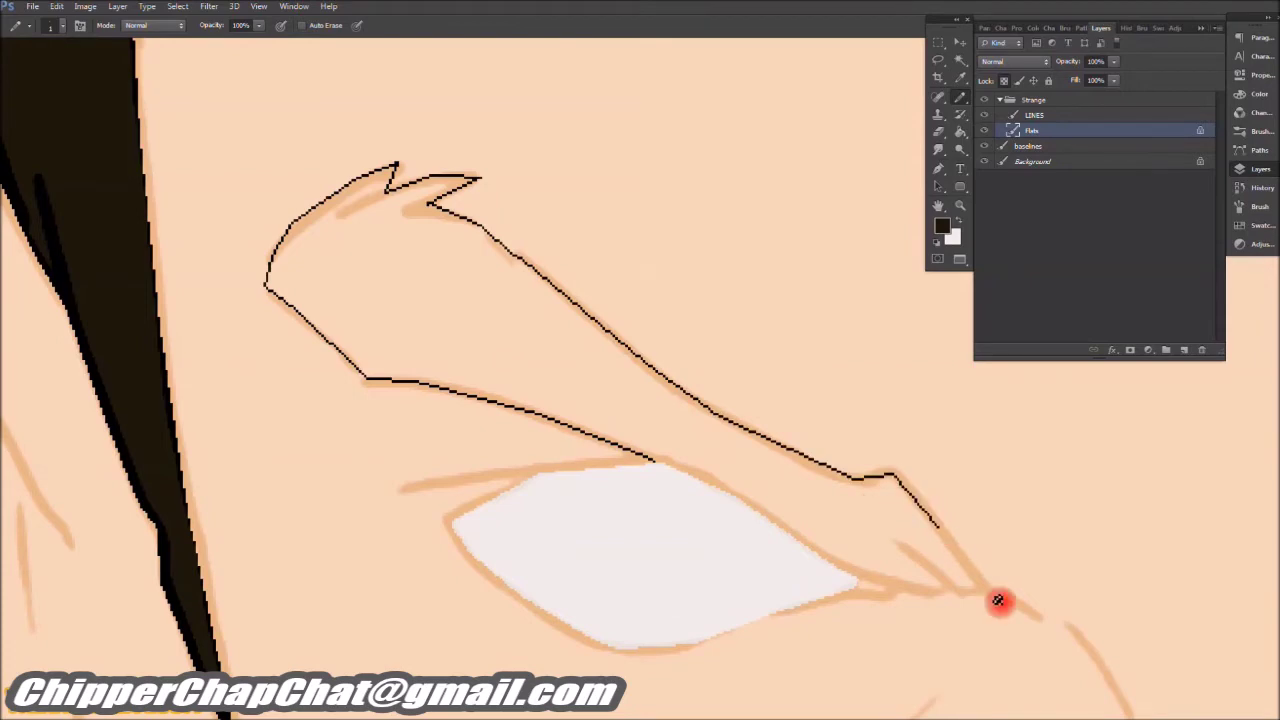
# Step: Outline both eyebrows in near-black brown and fill them
pyautogui.moveTo(871, 575)
pyautogui.mouseDown()
pyautogui.moveTo(654, 346)
pyautogui.moveTo(443, 398)
pyautogui.mouseUp()
pyautogui.moveTo(440, 263)
pyautogui.mouseDown()
pyautogui.moveTo(754, 123)
pyautogui.moveTo(398, 410)
pyautogui.mouseUp()
pyautogui.moveTo(398, 410); pyautogui.dragTo(640, 280)
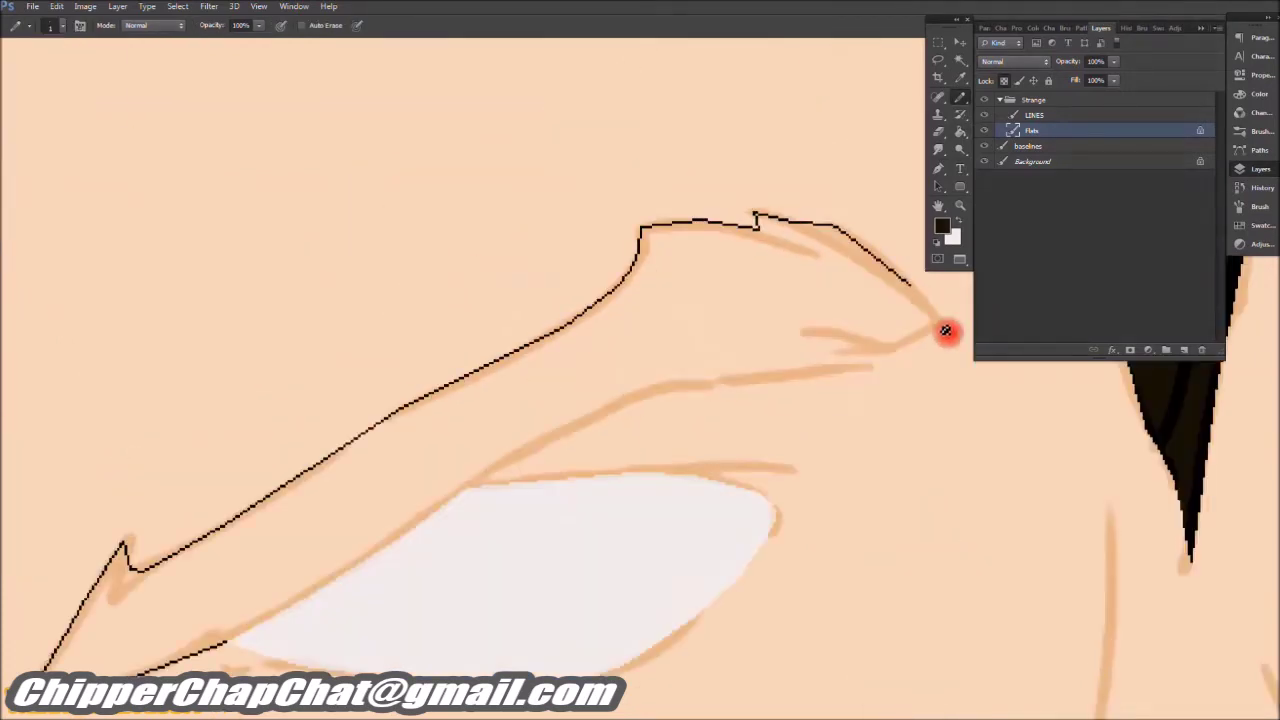
pyautogui.moveTo(762, 224)
pyautogui.mouseDown()
pyautogui.moveTo(563, 397)
pyautogui.moveTo(744, 200)
pyautogui.mouseUp()
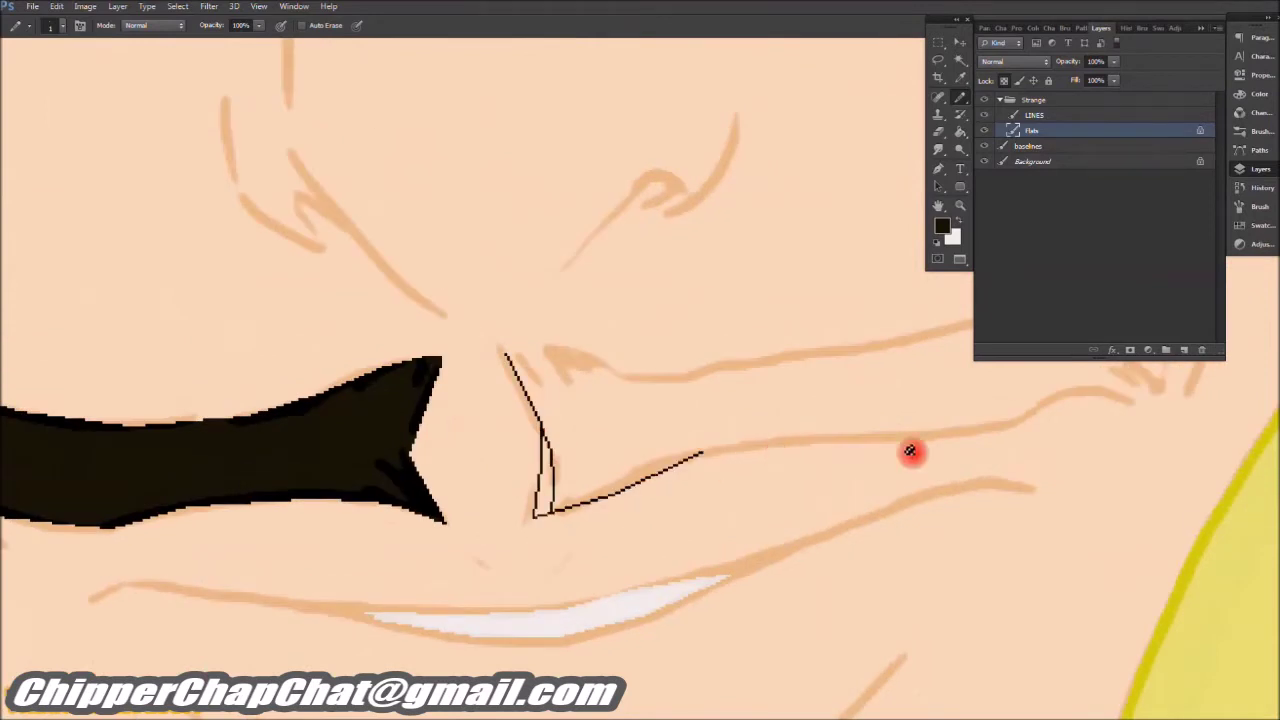
# Step: Outline the moustache in near-black brown and fill it, including the leftover sliver at its inner end
pyautogui.moveTo(910, 451); pyautogui.dragTo(659, 511)
pyautogui.keyDown('shift'); pyautogui.click(754, 486); pyautogui.keyUp('shift')
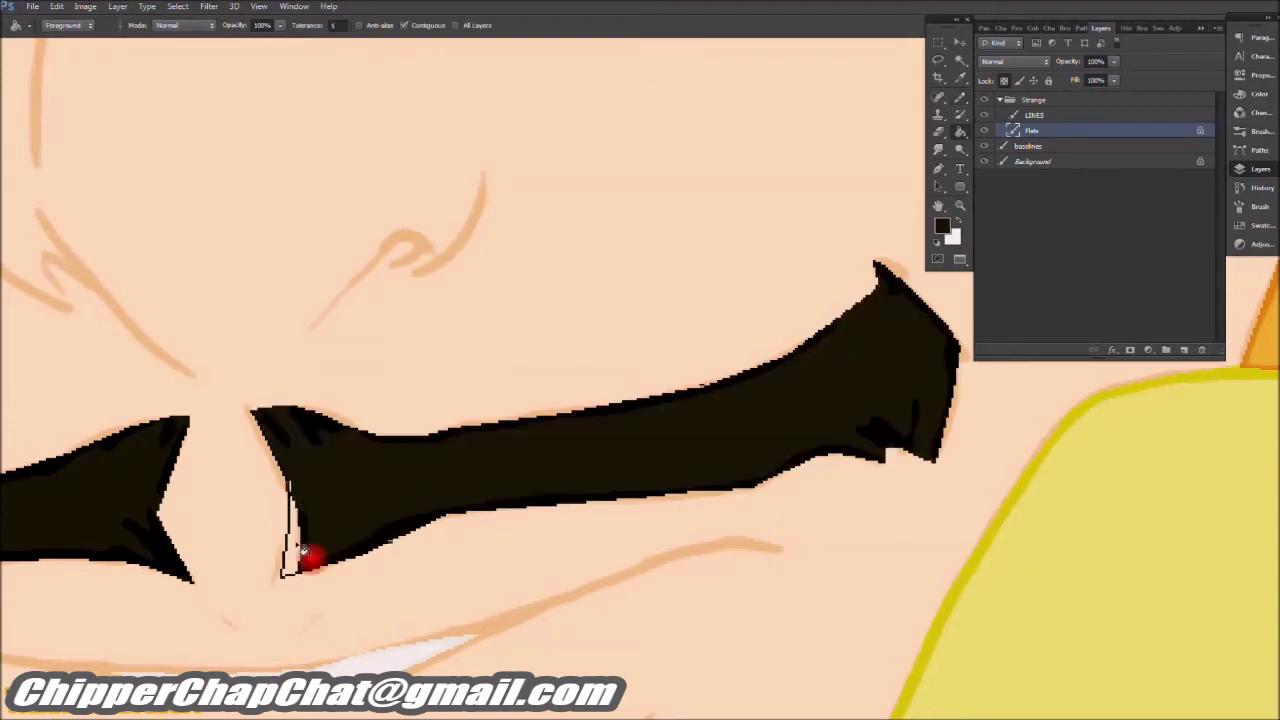
pyautogui.scroll(-5, 320, 530)
pyautogui.scroll(5, 580, 200)
pyautogui.scroll(5, 566, 301)
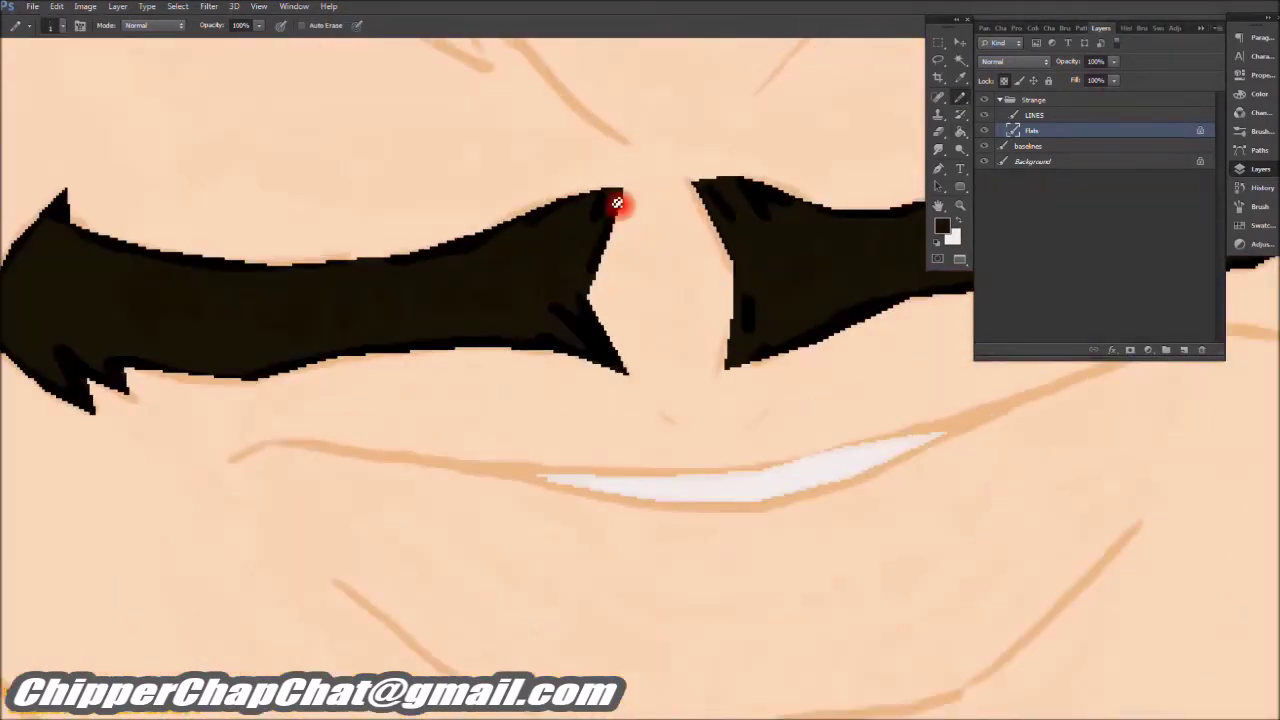
pyautogui.moveTo(621, 329); pyautogui.dragTo(634, 380)
# Step: Trace the goatee's lower edge in near-black brown from its left tip through the chin point to the raised finger
pyautogui.scroll(-5, 629, 306)
pyautogui.scroll(5, 607, 192)
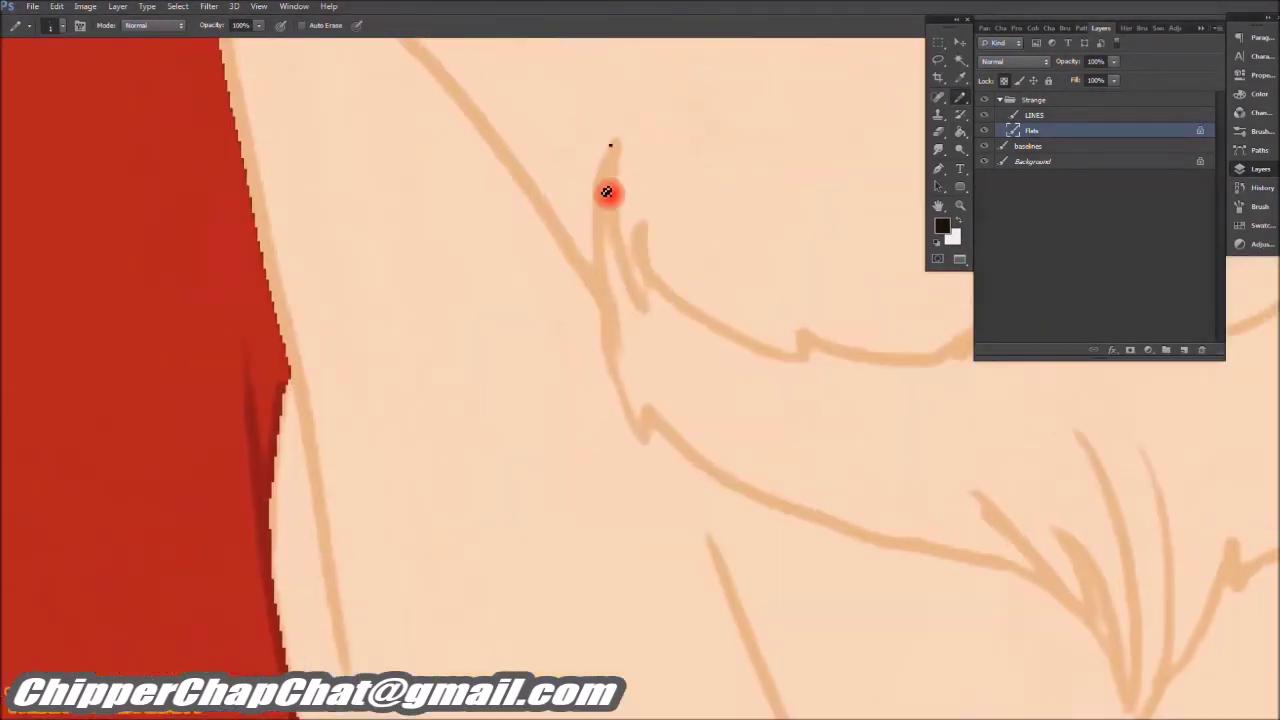
pyautogui.moveTo(973, 572); pyautogui.dragTo(1060, 597)
pyautogui.moveTo(1112, 651); pyautogui.dragTo(637, 481)
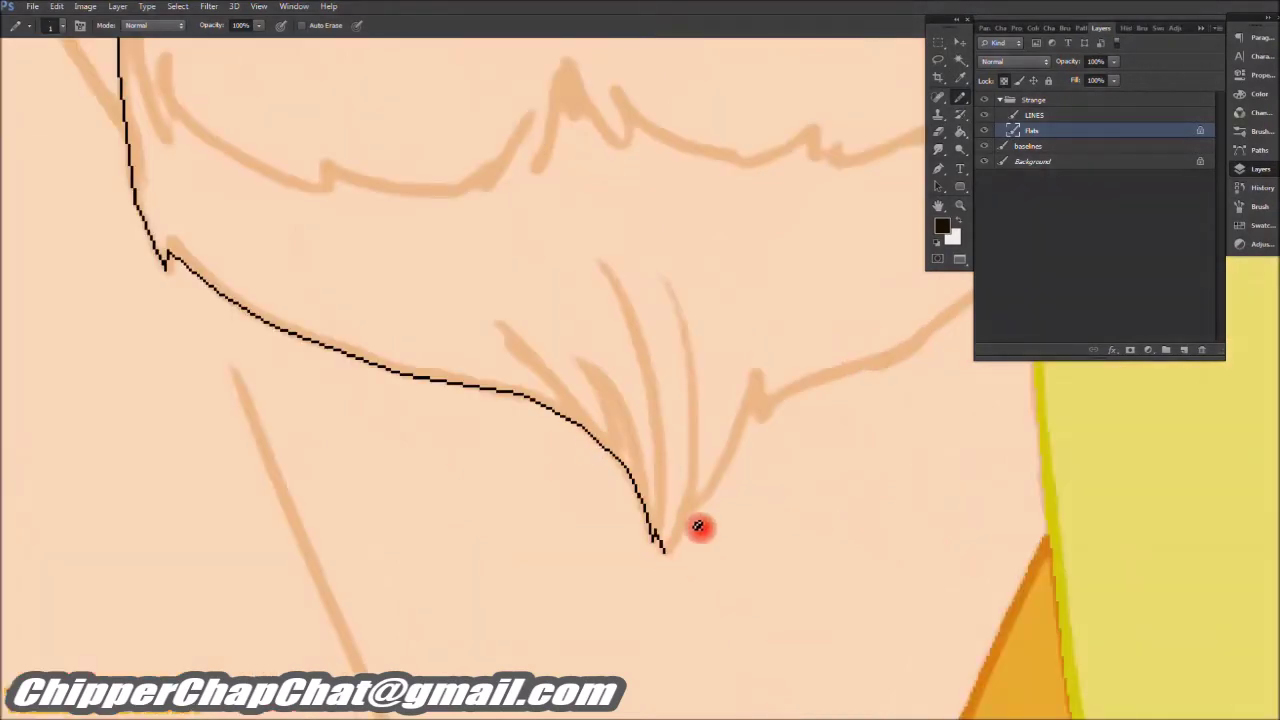
pyautogui.moveTo(767, 431); pyautogui.dragTo(522, 548)
pyautogui.moveTo(510, 524); pyautogui.dragTo(684, 466)
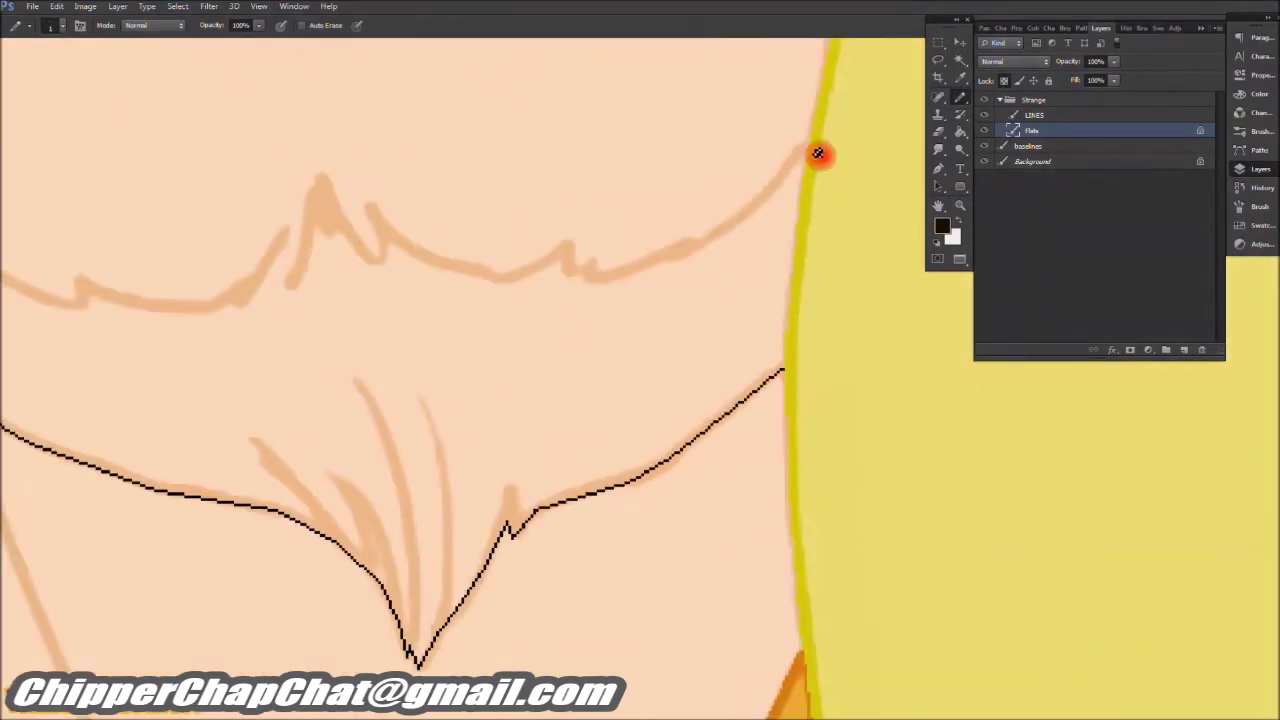
# Step: Trace the goatee's upper edge and the tuft beside the finger, and fill the goatee with near-black brown
pyautogui.moveTo(583, 279); pyautogui.dragTo(551, 451)
pyautogui.scroll(3, 740, 590)
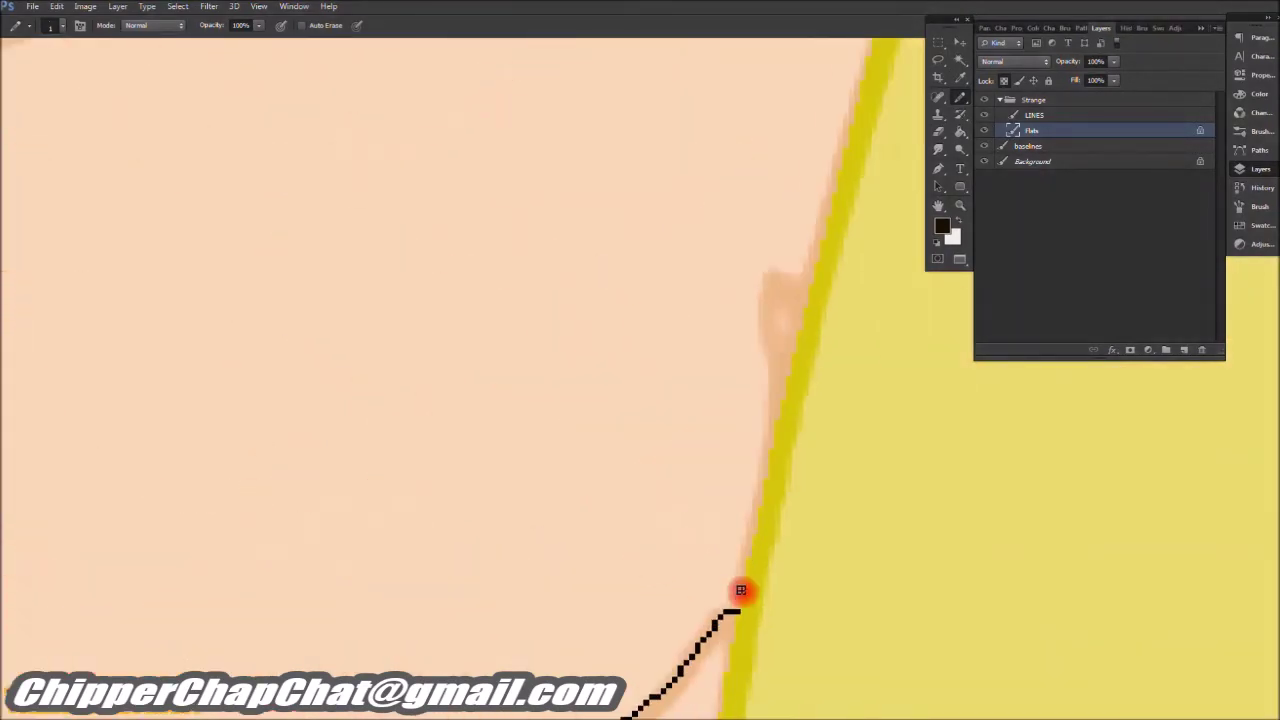
pyautogui.moveTo(784, 420)
pyautogui.mouseDown()
pyautogui.moveTo(791, 320)
pyautogui.moveTo(514, 271)
pyautogui.moveTo(360, 152)
pyautogui.mouseUp()
pyautogui.hscroll(-5, 700, 320)
pyautogui.moveTo(290, 266)
pyautogui.mouseDown()
pyautogui.moveTo(451, 246)
pyautogui.moveTo(620, 454)
pyautogui.mouseUp()
pyautogui.moveTo(744, 432); pyautogui.dragTo(423, 206)
pyautogui.moveTo(400, 274); pyautogui.dragTo(399, 175)
pyautogui.scroll(-5, 423, 491)
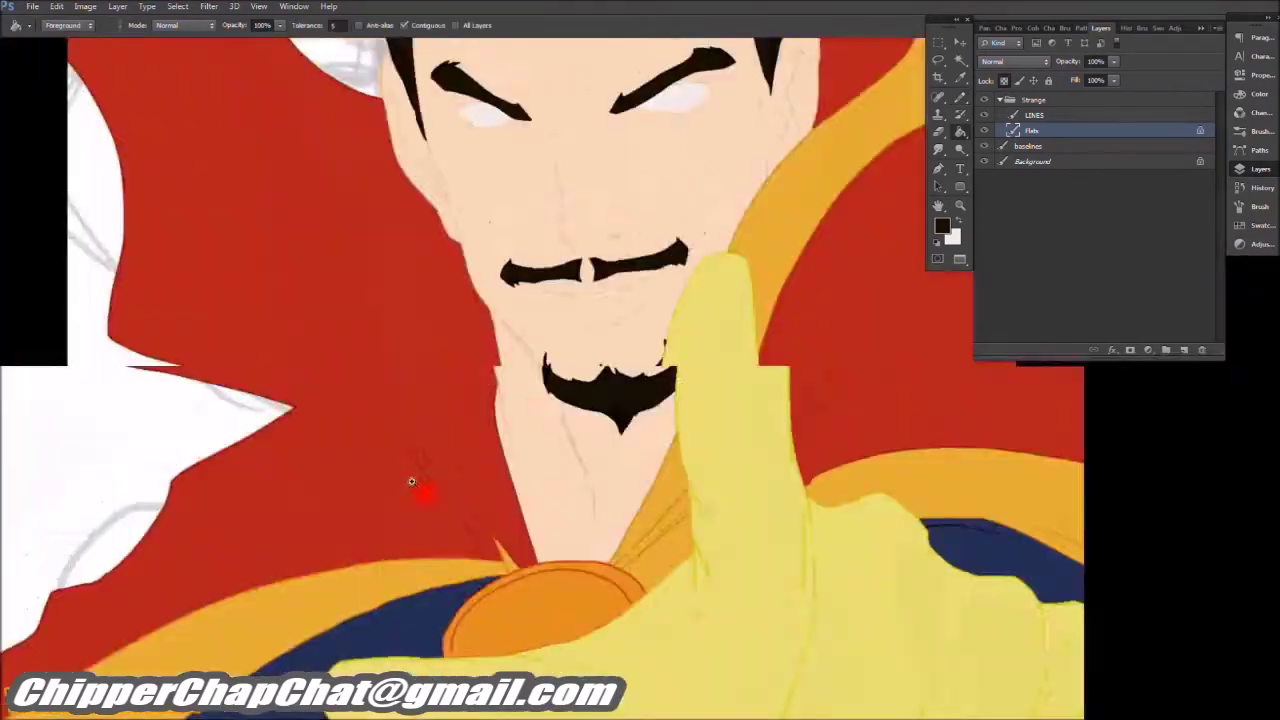
pyautogui.press('g')
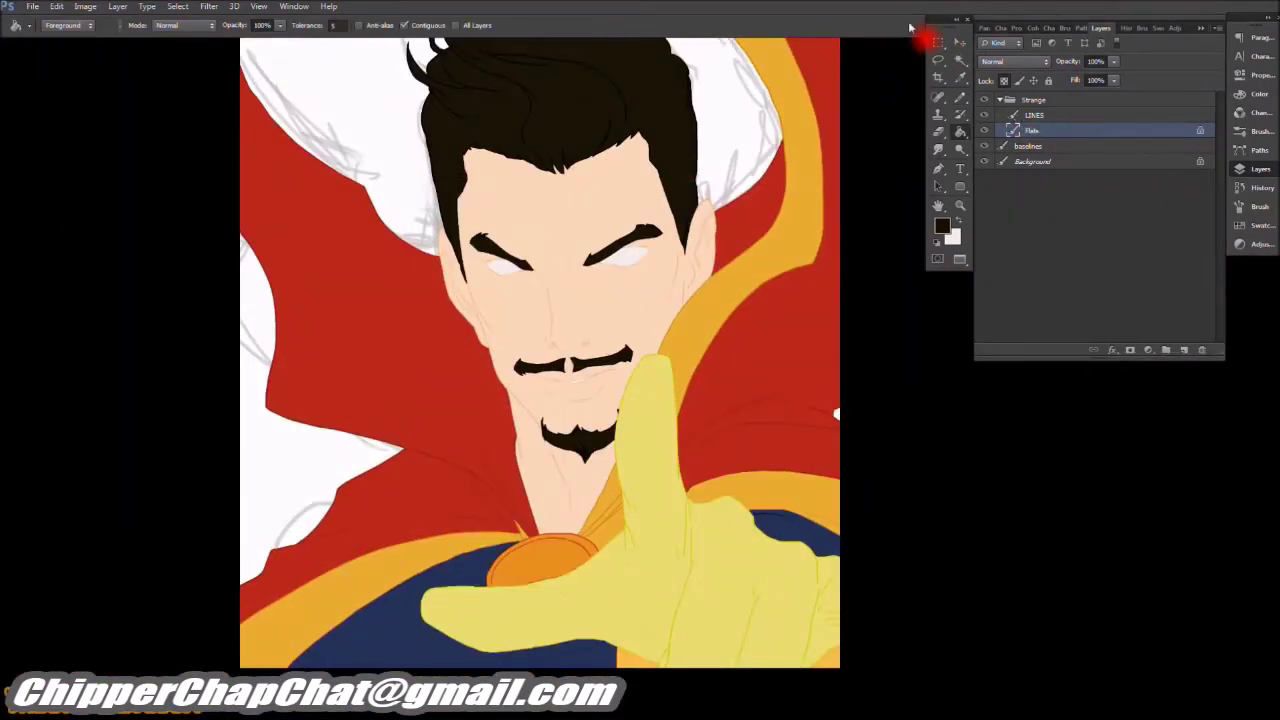
# Step: Add a layer named Col above Flats, choose a warm peach paint colour, and clip Col and LINES to Flats
pyautogui.click(1184, 349)
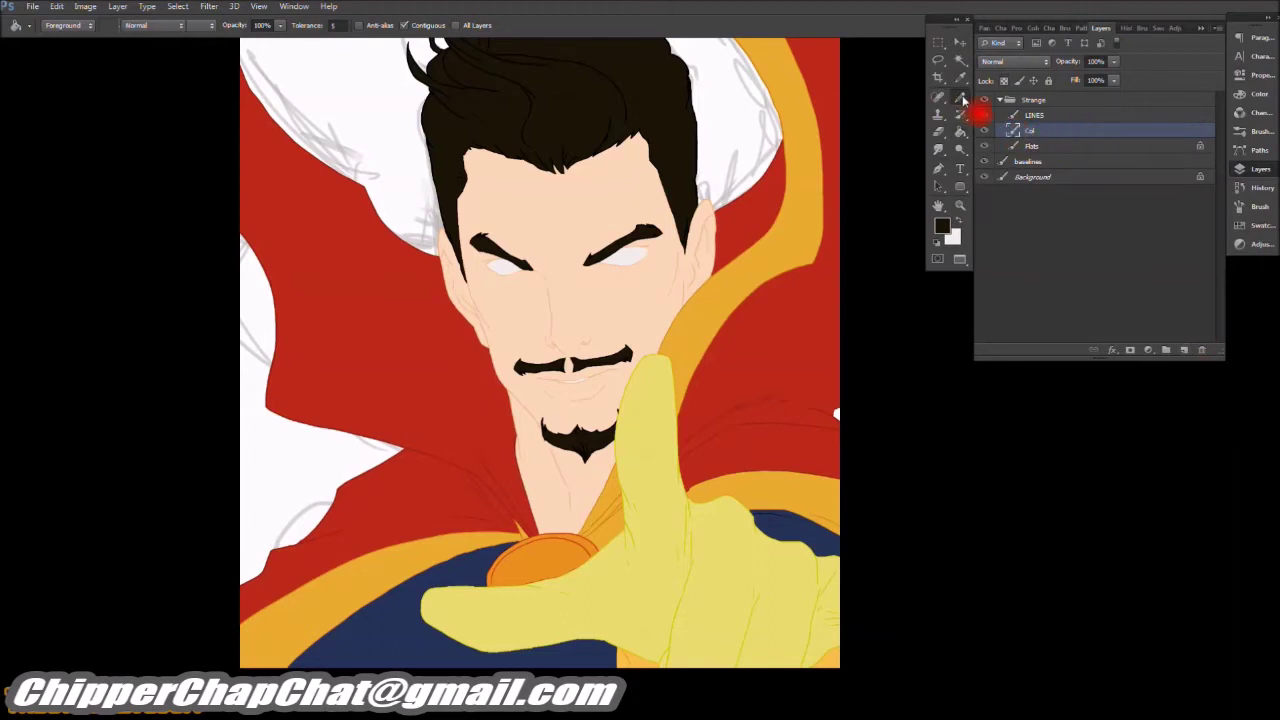
pyautogui.click(961, 98)
pyautogui.click(943, 228)
pyautogui.click(463, 409)
pyautogui.click(740, 386)
pyautogui.click(1055, 150)
pyautogui.rightClick(1055, 150)
pyautogui.click(1120, 294)
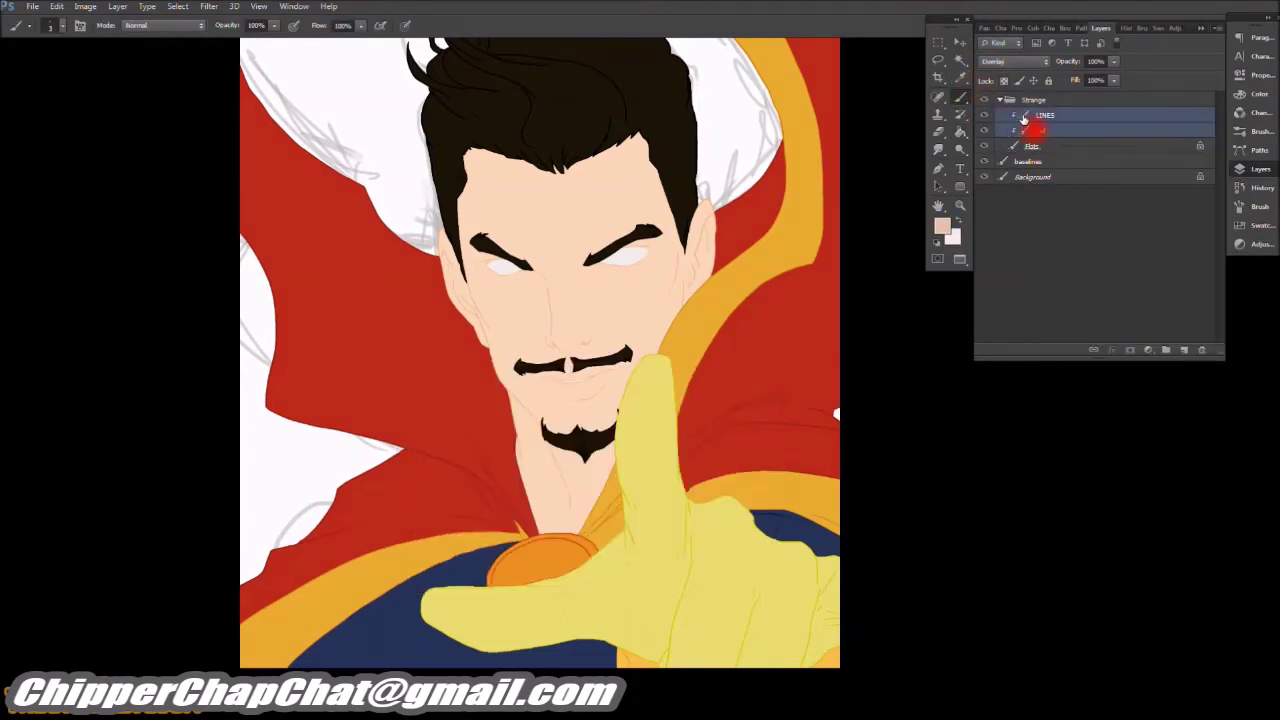
# Step: Select the flat skin of the face and neck, and set a soft 116 px brush to 50% opacity and 20% flow
pyautogui.press('w')
pyautogui.click(640, 272)
pyautogui.click(995, 130)
pyautogui.press('b')
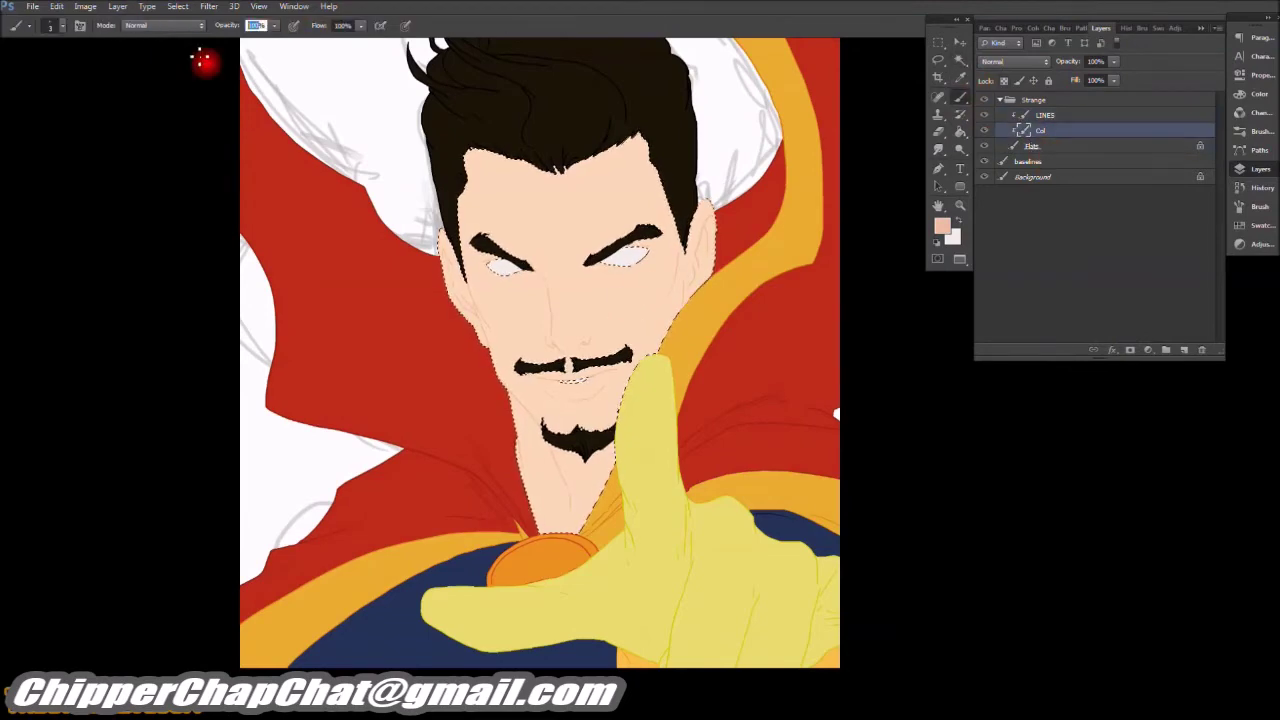
pyautogui.rightClick(840, 237)
pyautogui.press('F5')
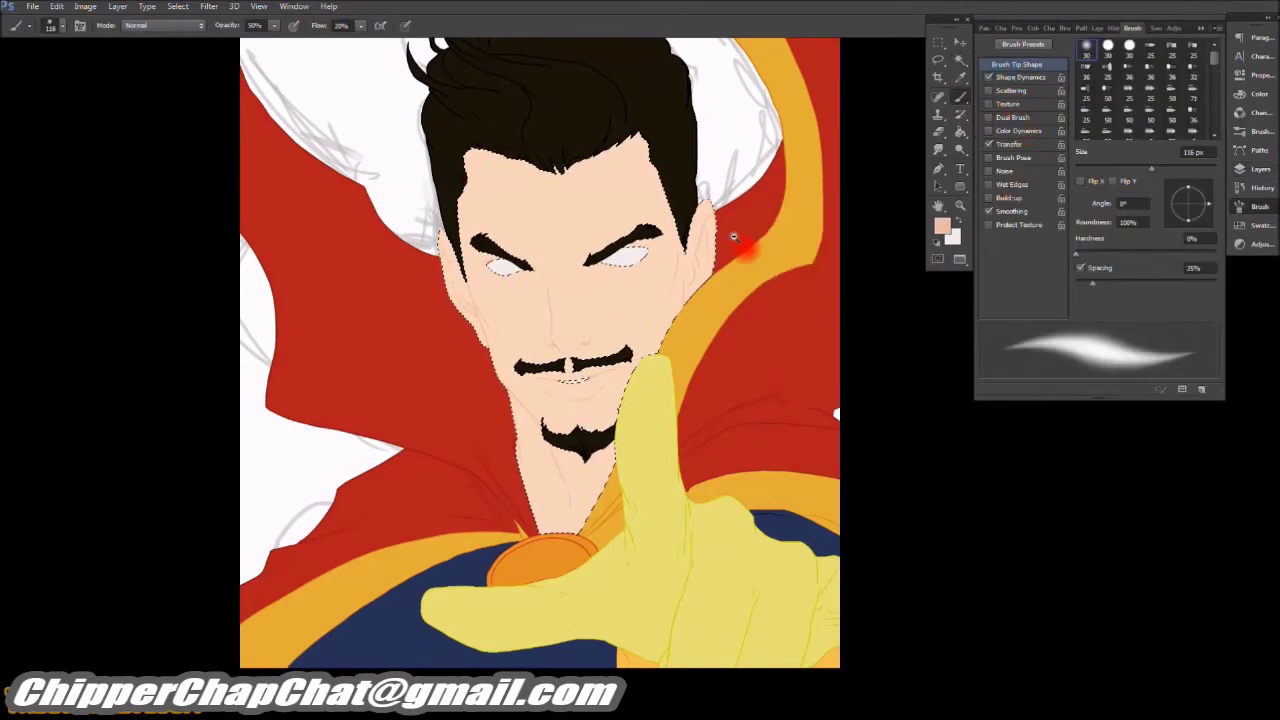
pyautogui.scroll(3, 737, 243)
pyautogui.click(1262, 172)
# Step: Paint soft peach shading across the nose, cheeks and ears on the Col layer with a smaller soft brush
pyautogui.rightClick(606, 325)
pyautogui.click(489, 343)
pyautogui.rightClick(618, 305)
pyautogui.moveTo(815, 340); pyautogui.dragTo(832, 340)
pyautogui.click(705, 315)
# Step: Set the soft brush to 127 px and shade the lower face and neck in peach
pyautogui.rightClick(537, 464)
pyautogui.write('127')
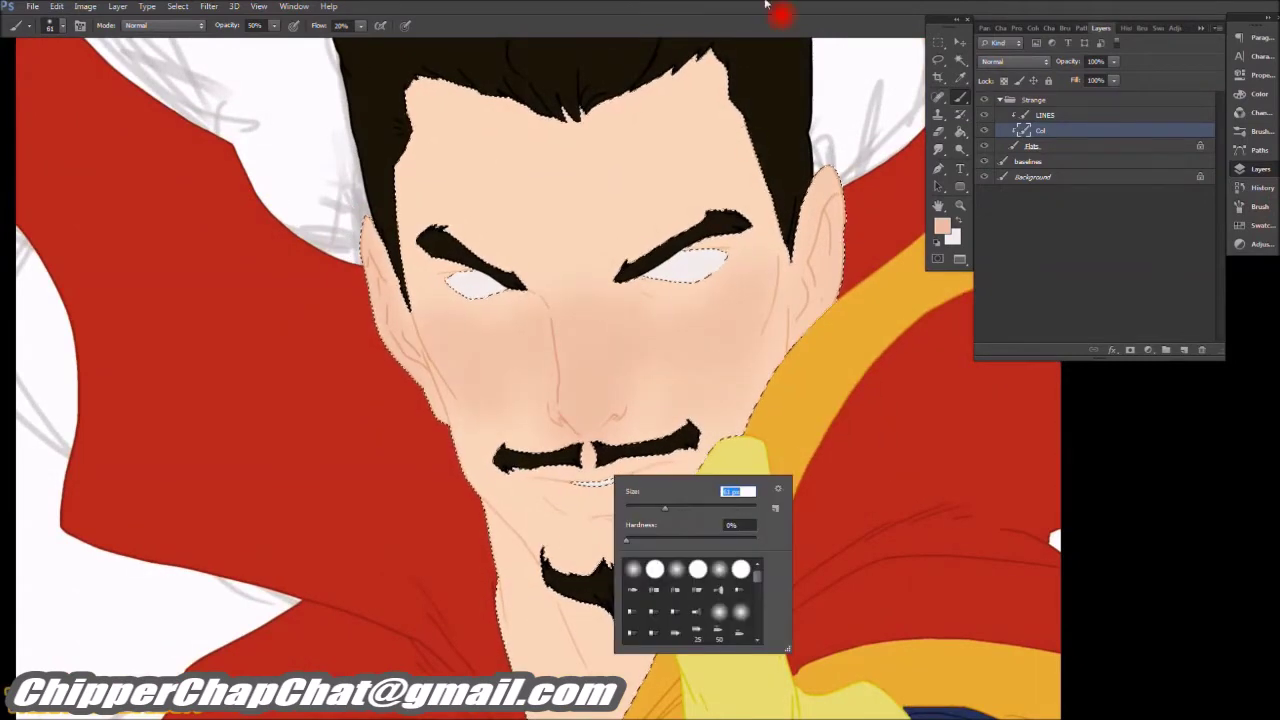
pyautogui.press('Return')
pyautogui.scroll(-3, 820, 543)
pyautogui.rightClick(480, 418)
pyautogui.click(612, 524)
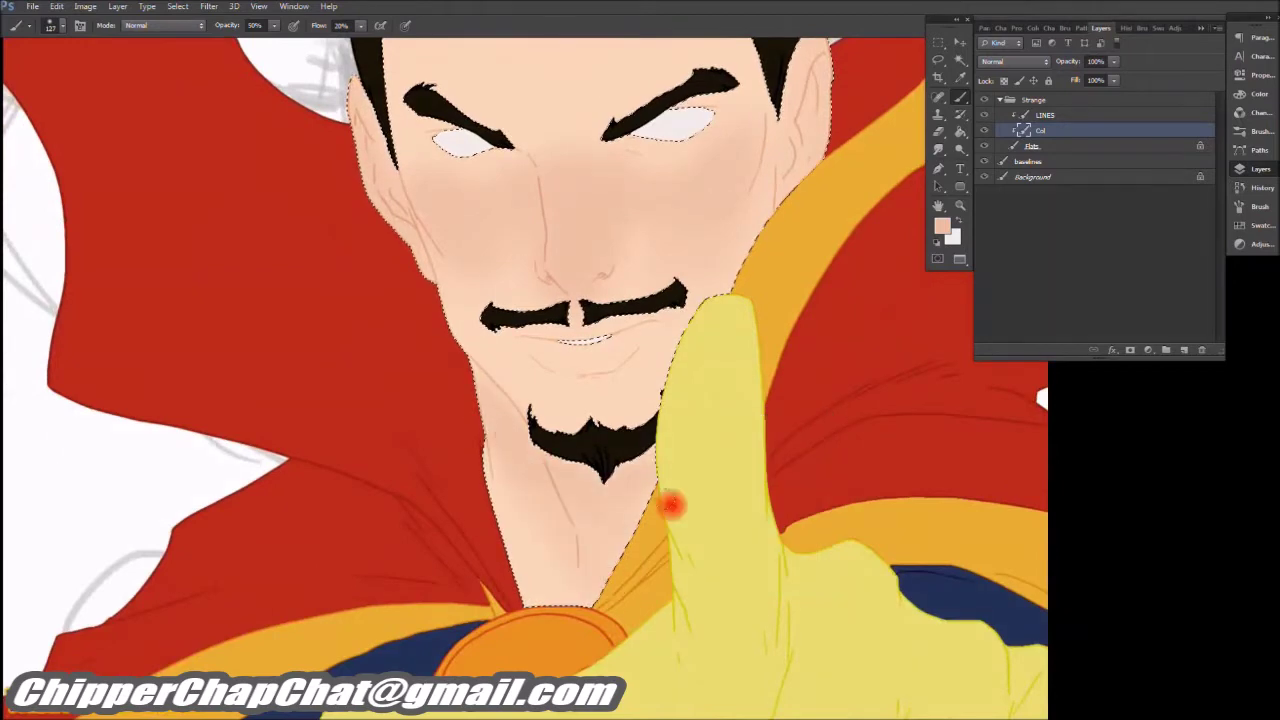
pyautogui.scroll(-2, 510, 436)
pyautogui.rightClick(808, 386)
pyautogui.press('Escape')
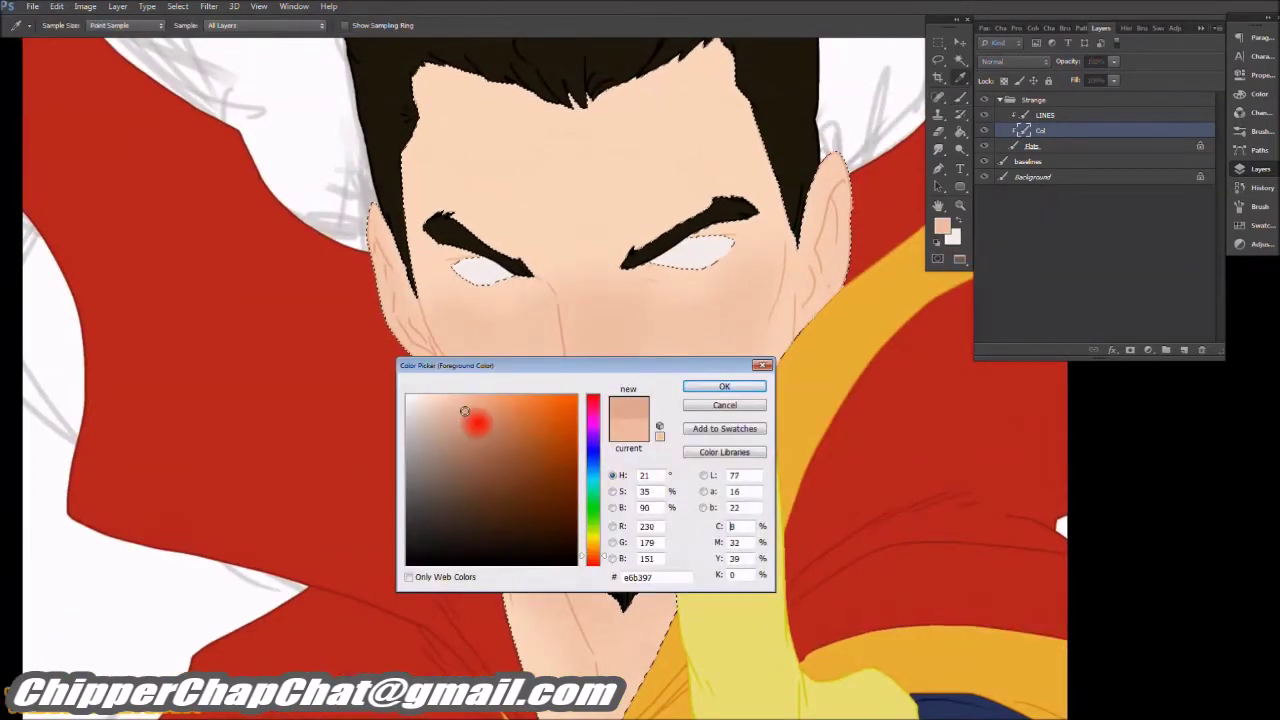
# Step: Choose the darker peach e6b397 and shade the upper lip with a small soft brush
pyautogui.click(724, 386)
pyautogui.rightClick(670, 395)
pyautogui.press('Escape')
pyautogui.scroll(2, 674, 488)
pyautogui.moveTo(343, 418)
pyautogui.mouseDown()
pyautogui.moveTo(433, 419)
pyautogui.moveTo(391, 423)
pyautogui.moveTo(431, 408)
pyautogui.mouseUp()
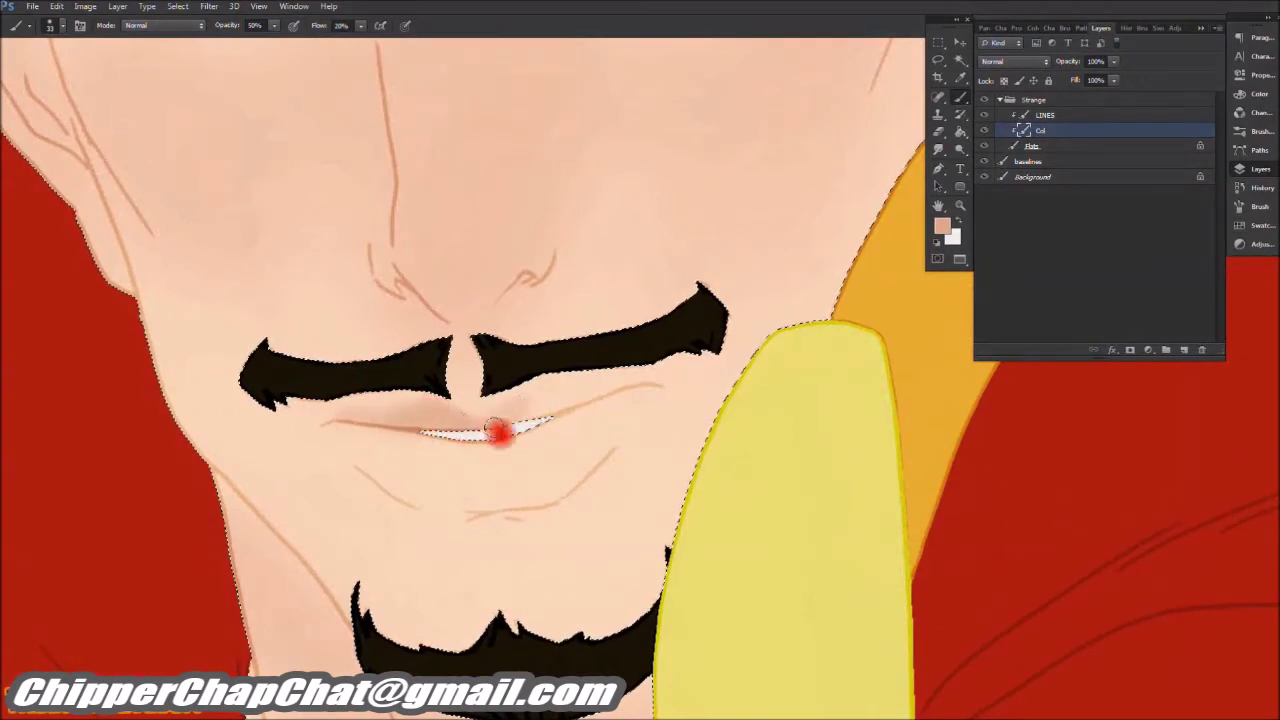
# Step: Raise the brush opacity to 75% and deepen the peach shading across the lips
pyautogui.moveTo(274, 25); pyautogui.dragTo(294, 37)
pyautogui.rightClick(634, 300)
pyautogui.moveTo(672, 318); pyautogui.dragTo(700, 343)
pyautogui.press('Escape')
pyautogui.moveTo(370, 440)
pyautogui.mouseDown()
pyautogui.moveTo(414, 463)
pyautogui.moveTo(563, 433)
pyautogui.moveTo(621, 393)
pyautogui.moveTo(586, 366)
pyautogui.moveTo(643, 371)
pyautogui.moveTo(606, 251)
pyautogui.moveTo(671, 463)
pyautogui.mouseUp()
# Step: Select the near-black hair area and prepare a 40 px white brush on the Col layer
pyautogui.click(941, 131)
pyautogui.rightClick(772, 293)
pyautogui.click(471, 509)
pyautogui.moveTo(471, 509)
pyautogui.mouseDown()
pyautogui.moveTo(609, 514)
pyautogui.moveTo(694, 500)
pyautogui.moveTo(1040, 150)
pyautogui.mouseUp()
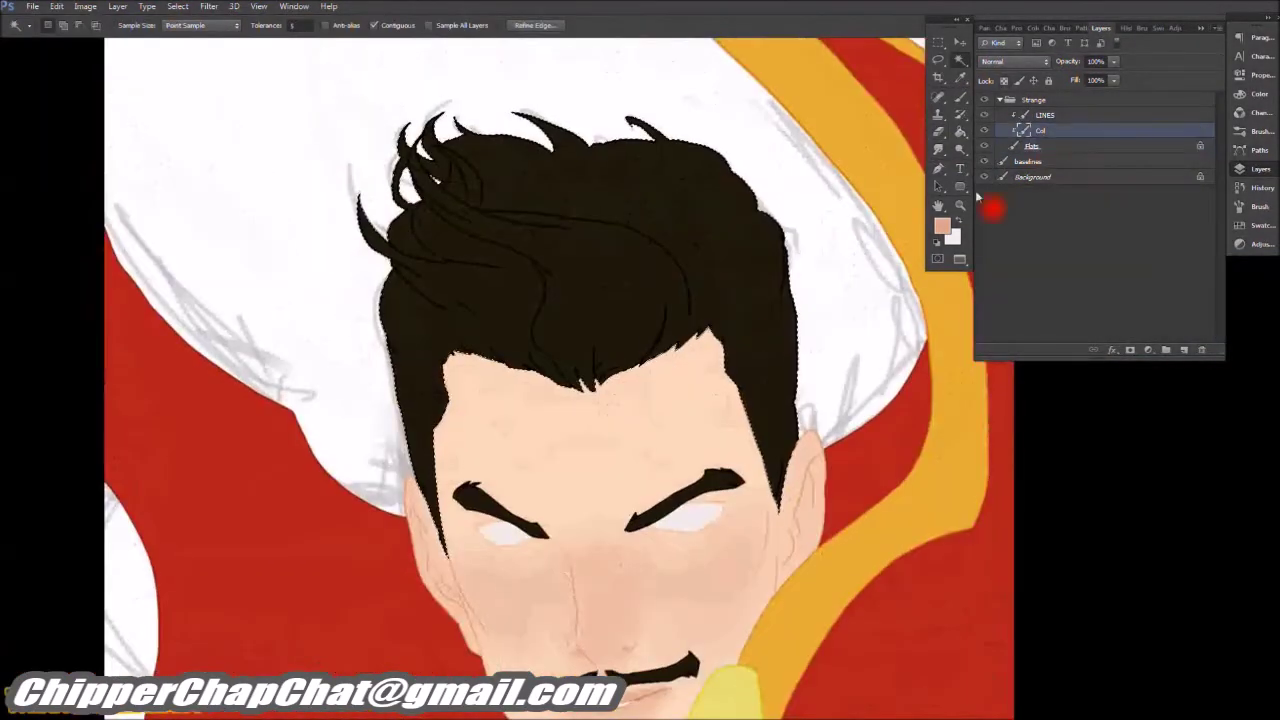
pyautogui.click(941, 226)
pyautogui.press('Return')
pyautogui.press('b')
pyautogui.rightClick(866, 231)
pyautogui.click(752, 424)
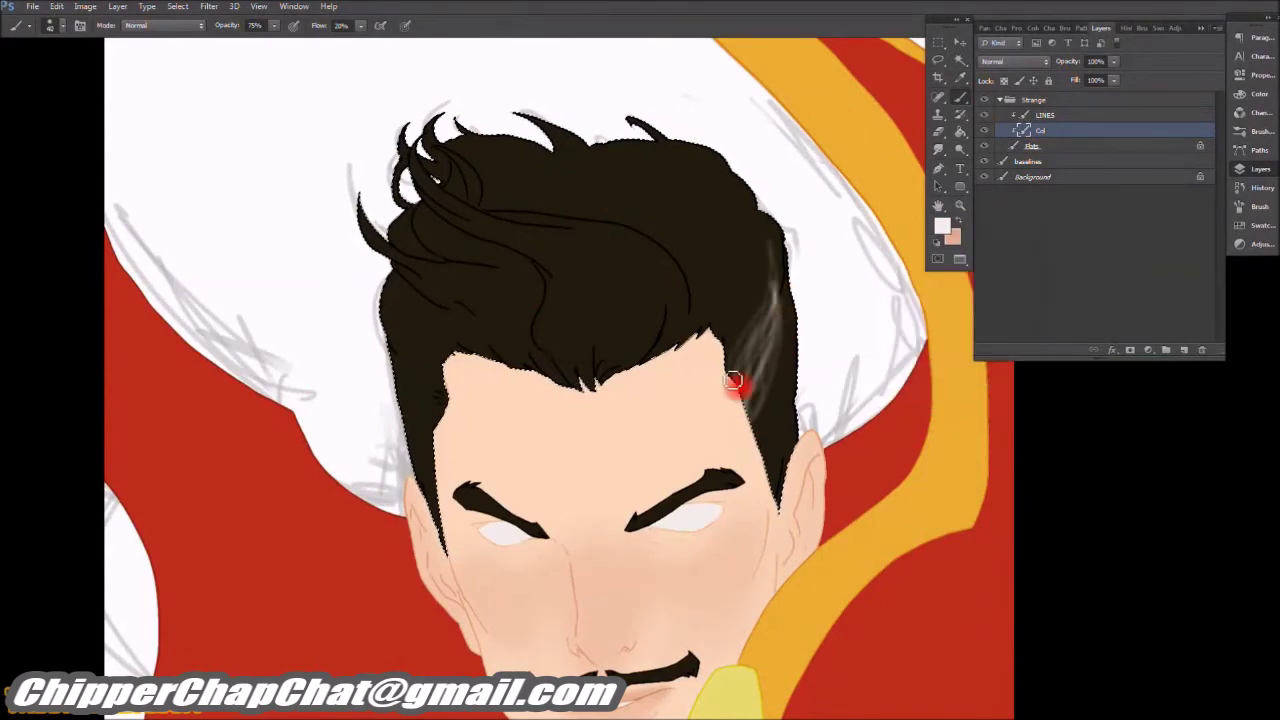
# Step: Paint white-grey streaks through the hair at both temples and fainter strands over the front locks
pyautogui.moveTo(777, 401); pyautogui.dragTo(775, 323)
pyautogui.moveTo(400, 355)
pyautogui.mouseDown()
pyautogui.moveTo(457, 401)
pyautogui.moveTo(439, 390)
pyautogui.moveTo(539, 304)
pyautogui.mouseUp()
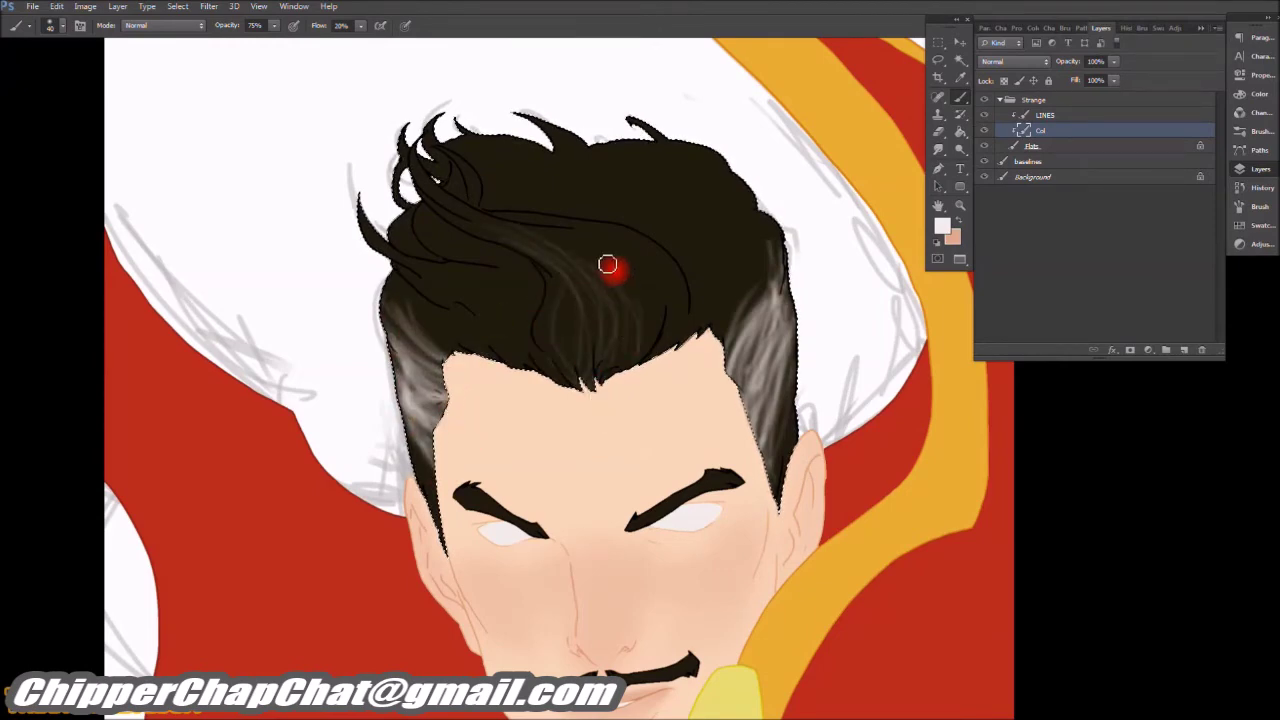
pyautogui.moveTo(566, 353); pyautogui.dragTo(435, 432)
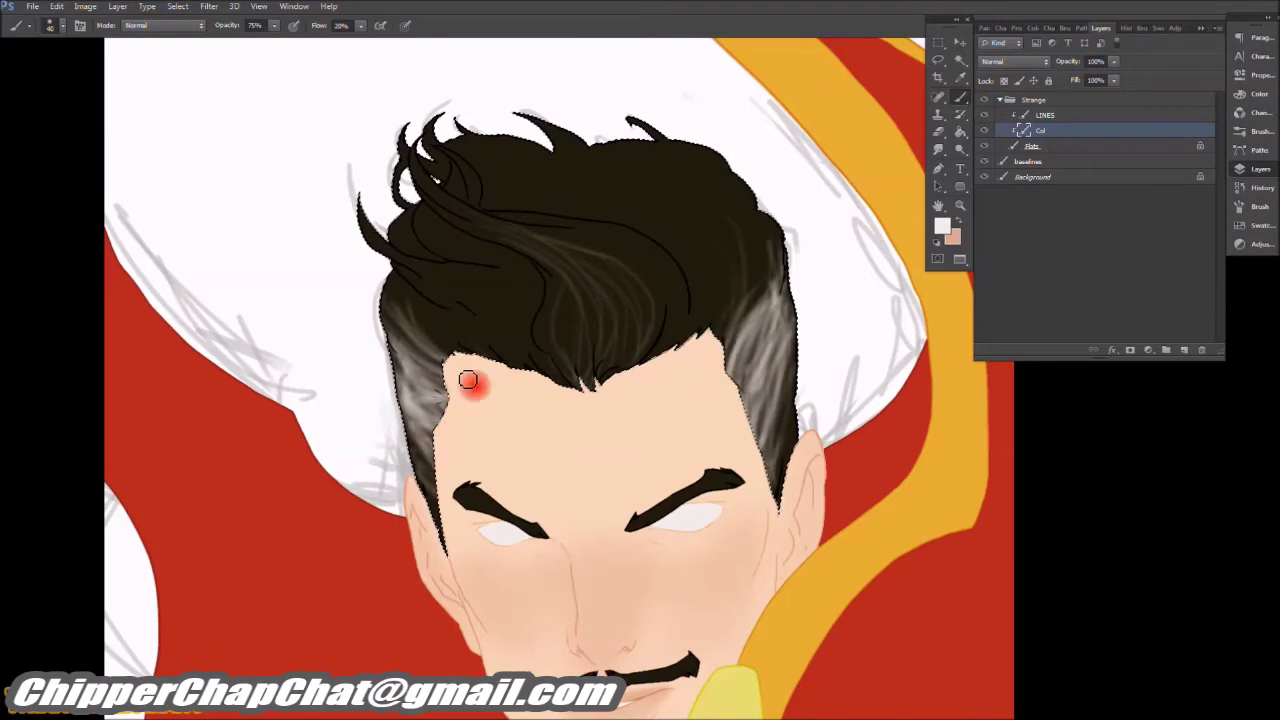
# Step: Select the whites of both eyes from the Flats layer and choose a bright blue for the irises on Col
pyautogui.hotkey('ctrl', '-')
pyautogui.hotkey('ctrl', '-')
pyautogui.hotkey('ctrl', '-')
pyautogui.hotkey('ctrl', '+')
pyautogui.hotkey('ctrl', '+')
pyautogui.hotkey('ctrl', '+')
pyautogui.hotkey('ctrl', '+')
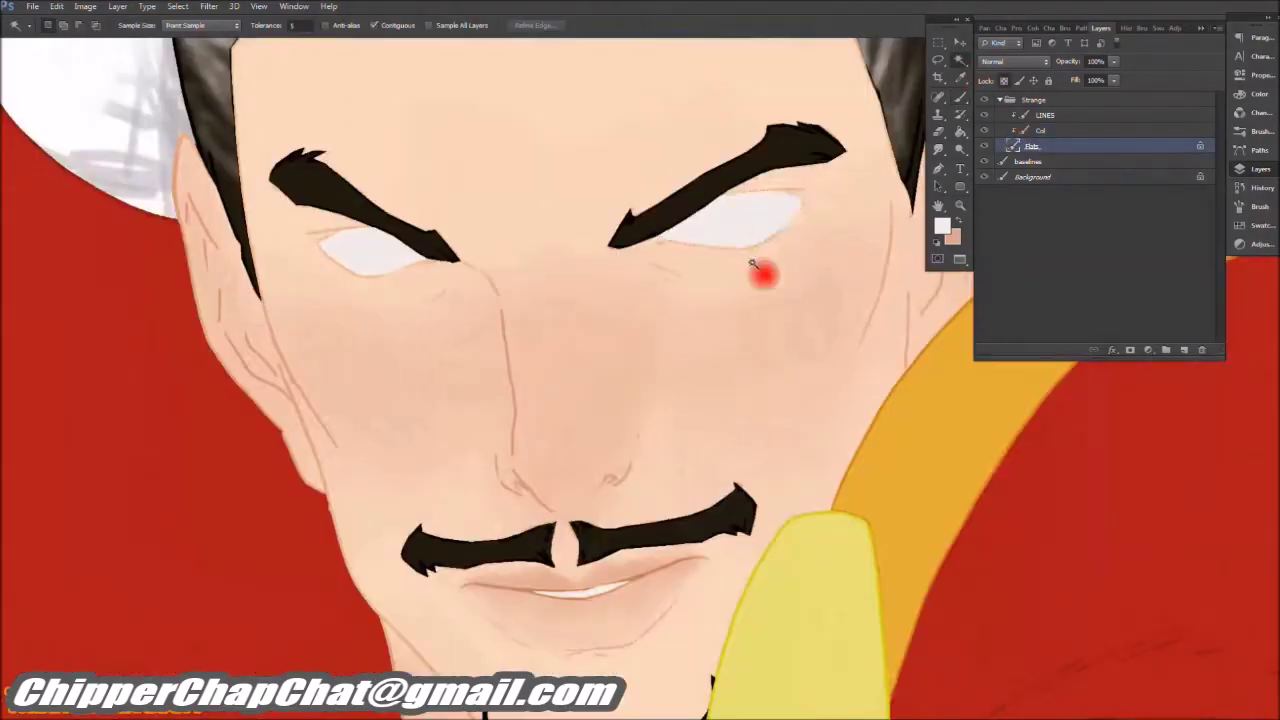
pyautogui.click(942, 226)
pyautogui.click(596, 475)
pyautogui.click(557, 414)
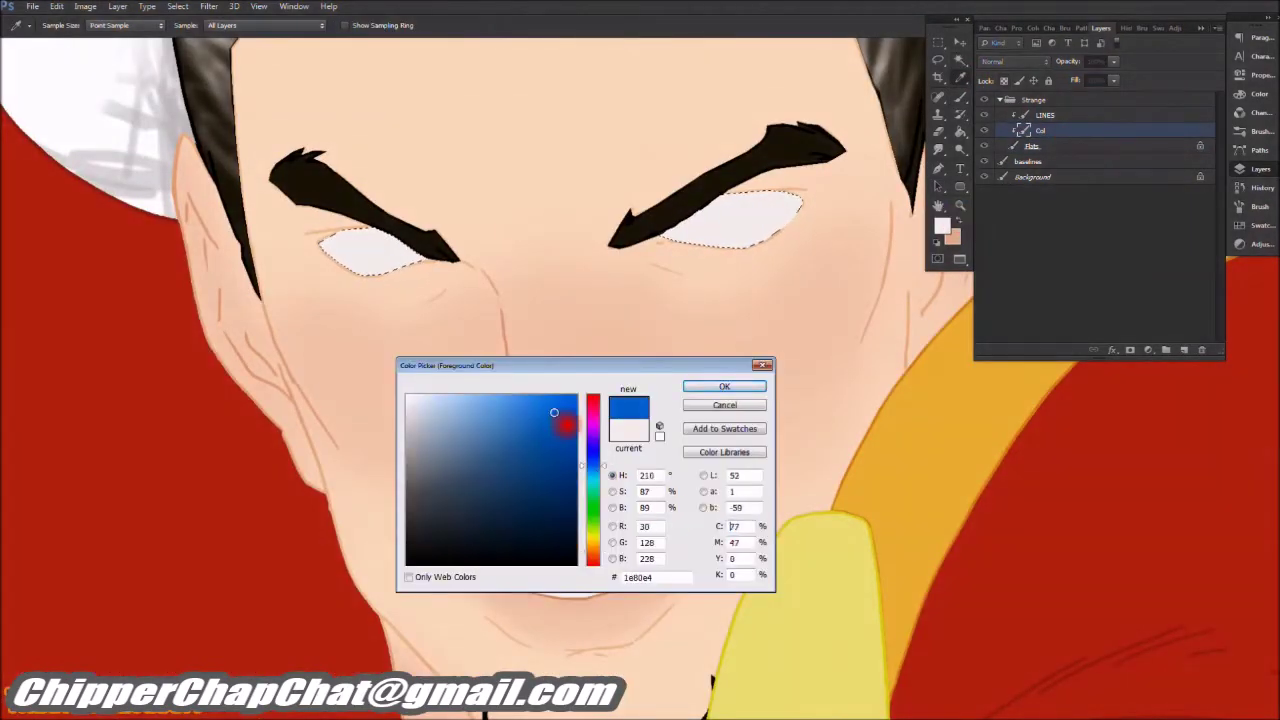
pyautogui.click(724, 386)
# Step: Lower the Flats layer's opacity to reveal the sketch, and set a hard brush to 100% opacity and flow
pyautogui.click(1040, 146)
pyautogui.click(935, 118)
pyautogui.rightClick(918, 384)
pyautogui.click(834, 314)
pyautogui.moveTo(266, 25); pyautogui.dragTo(294, 51)
pyautogui.moveTo(360, 25); pyautogui.dragTo(483, 35)
pyautogui.scroll(3, 762, 205)
pyautogui.rightClick(769, 231)
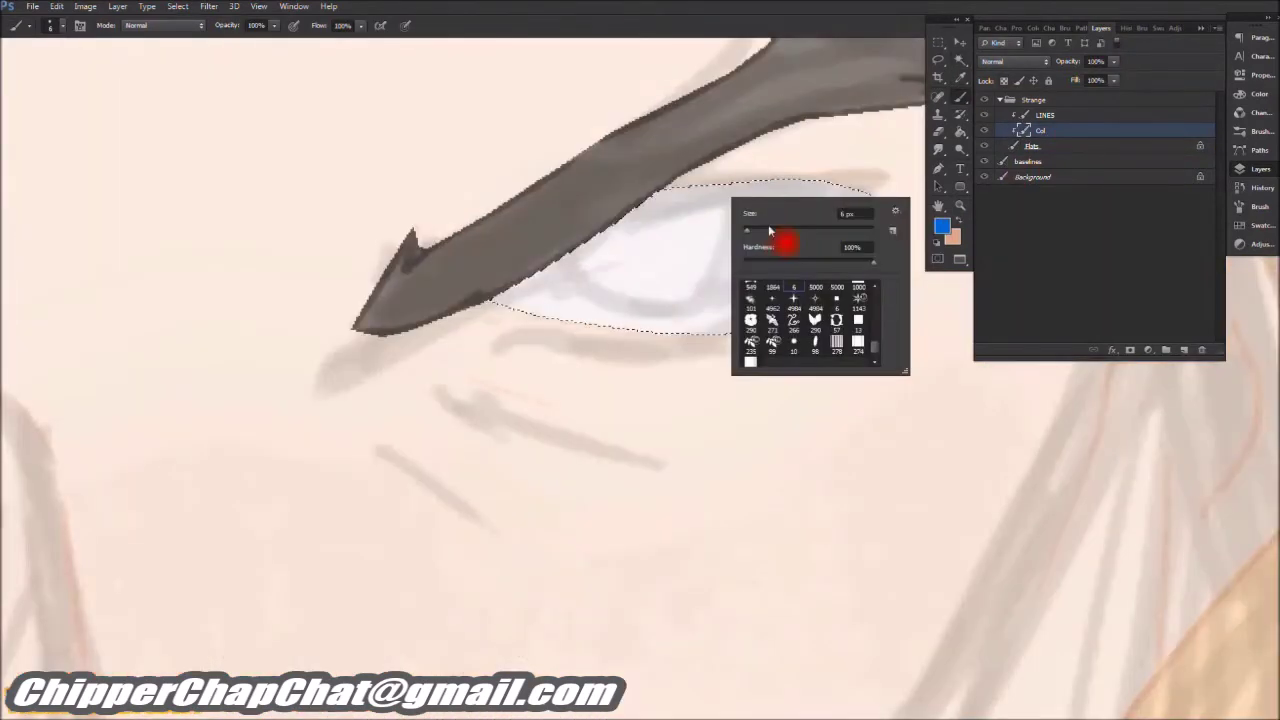
pyautogui.click(655, 245)
# Step: Paint a round blue iris in each eye on the Col layer, following the sketch and redoing the left one
pyautogui.moveTo(629, 203)
pyautogui.mouseDown()
pyautogui.moveTo(637, 246)
pyautogui.moveTo(604, 245)
pyautogui.moveTo(677, 170)
pyautogui.mouseUp()
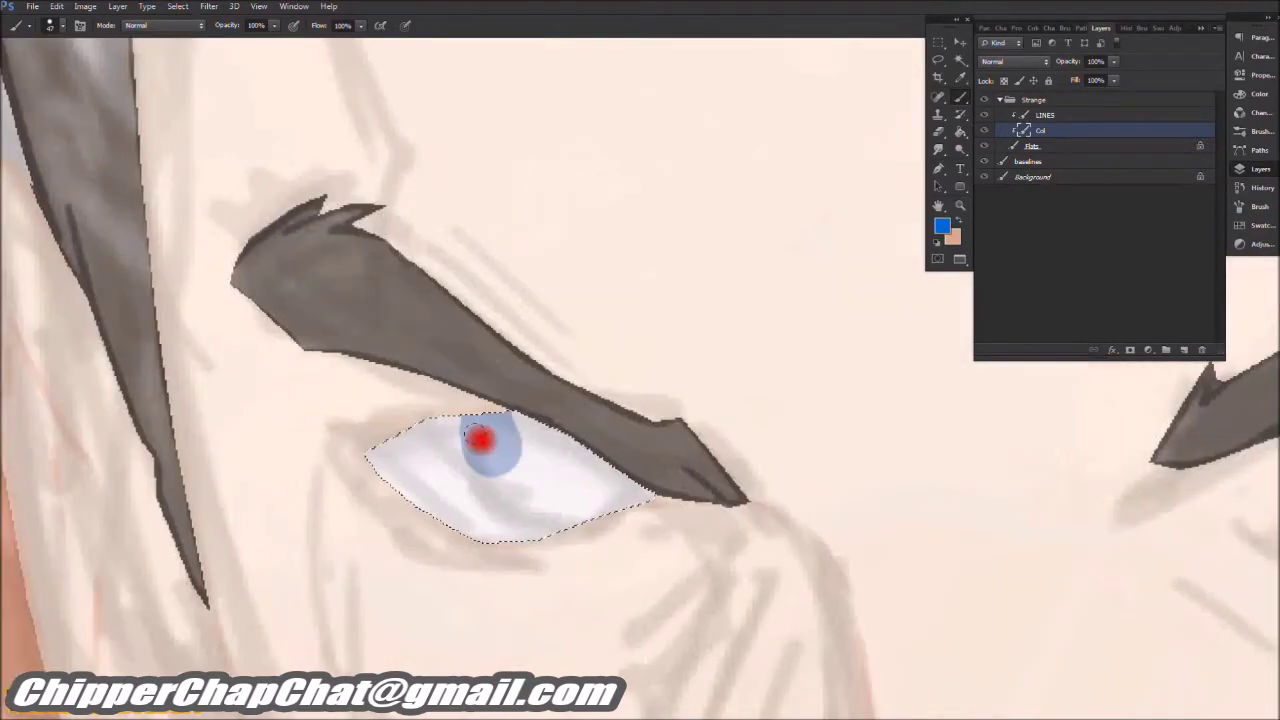
pyautogui.hotkey('ctrl', 'z')
pyautogui.moveTo(451, 380); pyautogui.dragTo(465, 408)
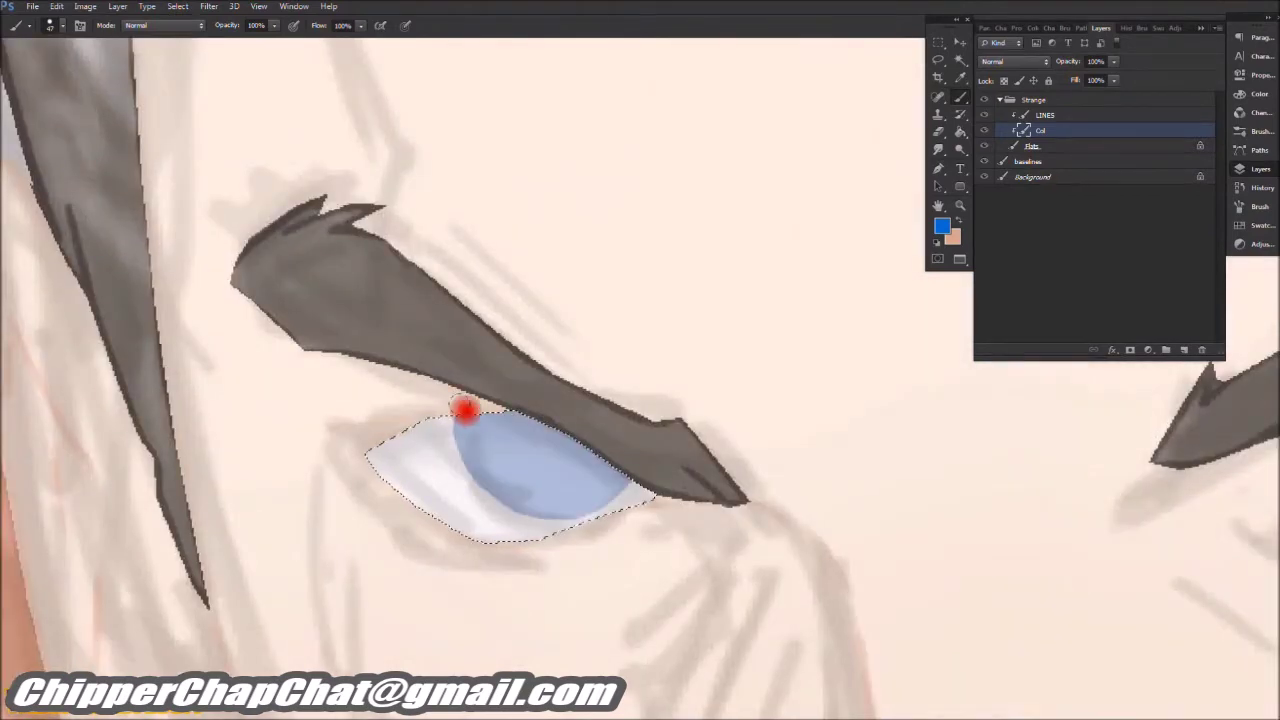
pyautogui.scroll(-3, 474, 422)
pyautogui.scroll(4, 749, 366)
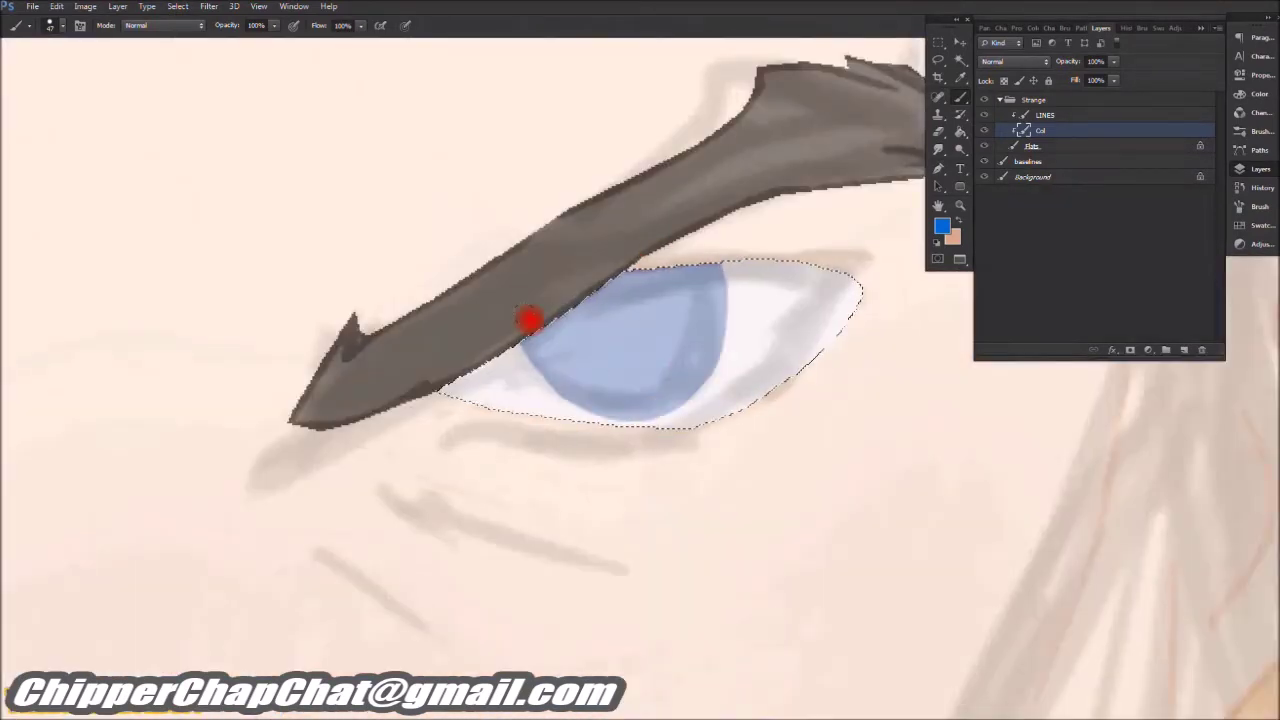
pyautogui.scroll(-5, 612, 353)
# Step: Restore the Flats layer's opacity to 100% and touch up the left eye with a 27 px brush
pyautogui.click(1074, 146)
pyautogui.moveTo(1113, 61)
pyautogui.mouseDown()
pyautogui.moveTo(1122, 82)
pyautogui.moveTo(1160, 82)
pyautogui.mouseUp()
pyautogui.scroll(-5, 737, 217)
pyautogui.scroll(8, 657, 309)
pyautogui.rightClick(449, 286)
pyautogui.press('Return')
pyautogui.scroll(-5, 575, 317)
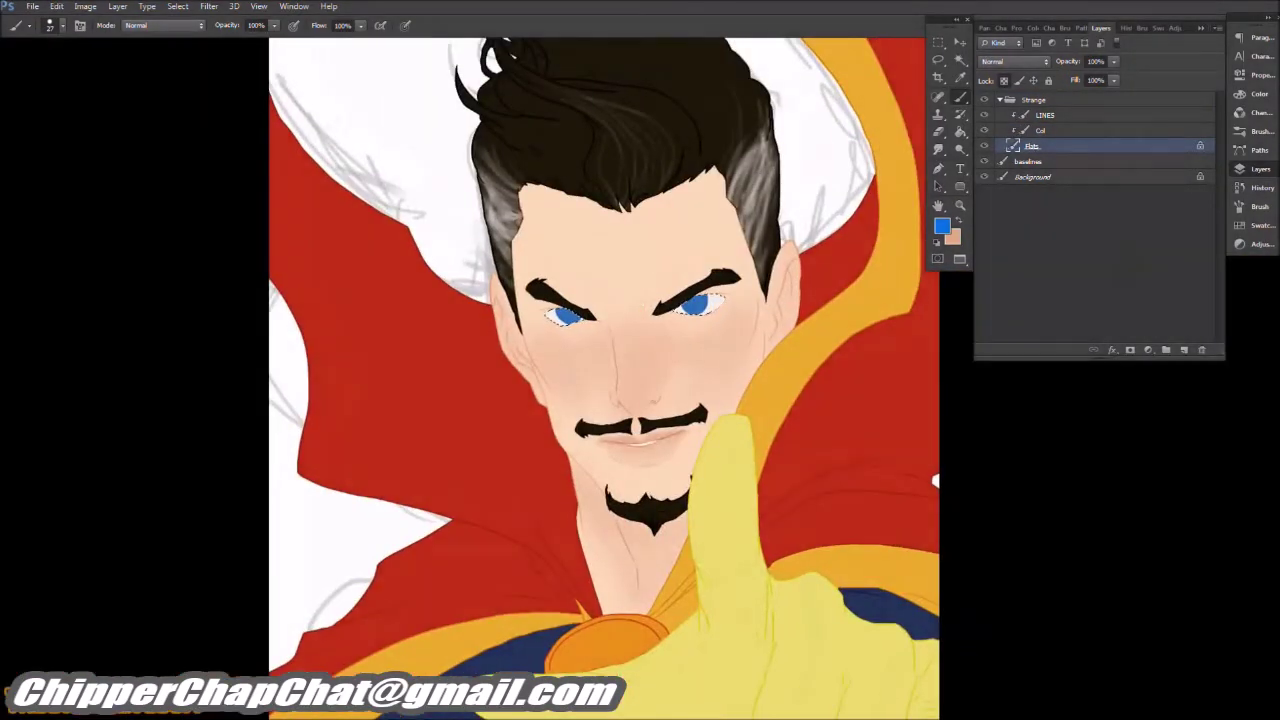
# Step: Hide the Col layer while covering the stray blue in the left eye on Flats with eye white
pyautogui.keyDown('alt'); pyautogui.click(984, 161); pyautogui.keyUp('alt')
pyautogui.keyDown('alt'); pyautogui.click(984, 161); pyautogui.keyUp('alt')
pyautogui.click(1258, 228)
pyautogui.click(1051, 40)
pyautogui.click(1260, 168)
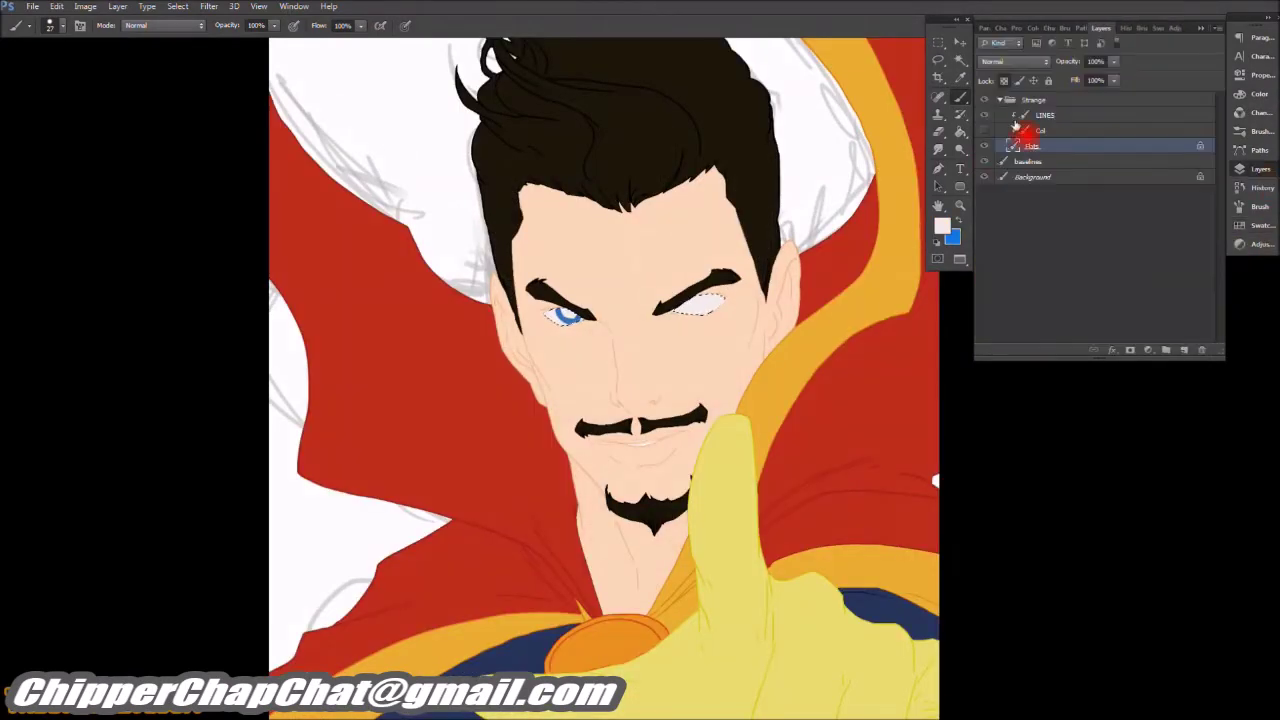
pyautogui.press('g')
pyautogui.scroll(5, 606, 137)
pyautogui.click(984, 130)
pyautogui.scroll(-3, 600, 300)
pyautogui.scroll(4, 371, 220)
# Step: Set a 17 px eraser to 100% opacity and flow, and trim the left iris's lower edge on Col
pyautogui.press('e')
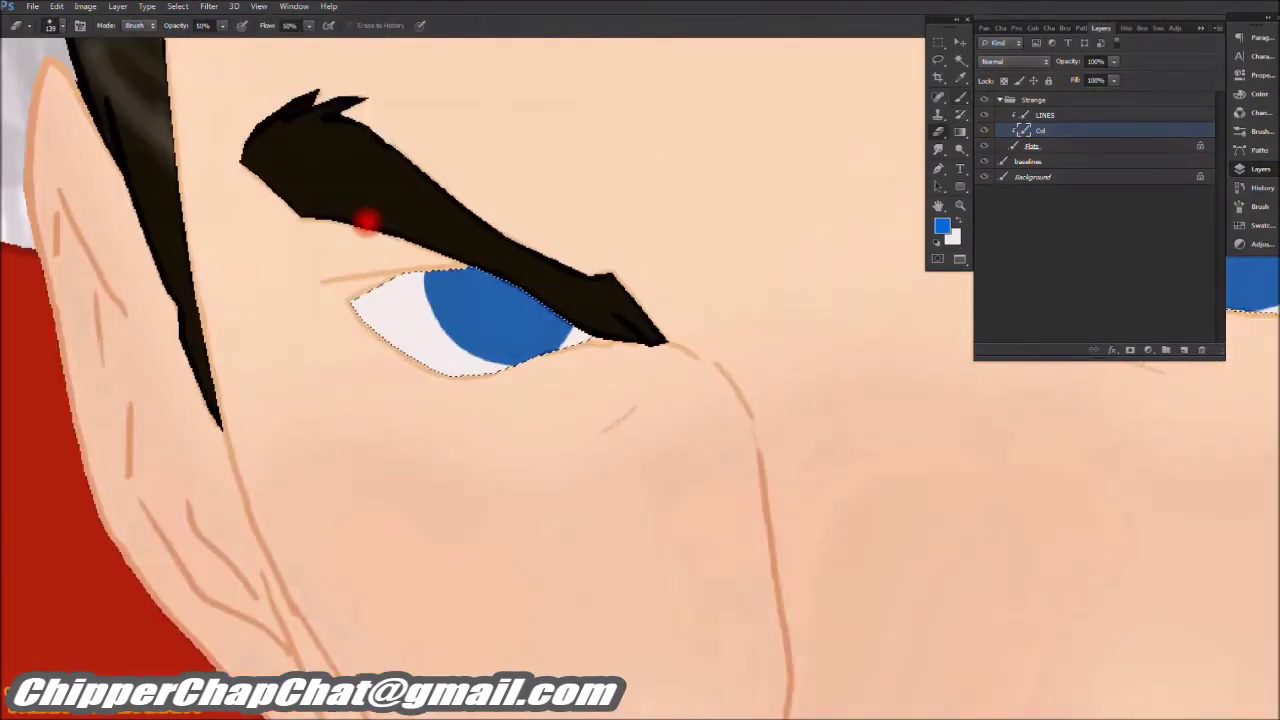
pyautogui.rightClick(577, 391)
pyautogui.click(443, 328)
pyautogui.moveTo(214, 25); pyautogui.dragTo(249, 54)
pyautogui.moveTo(309, 25); pyautogui.dragTo(345, 54)
pyautogui.scroll(2, 514, 306)
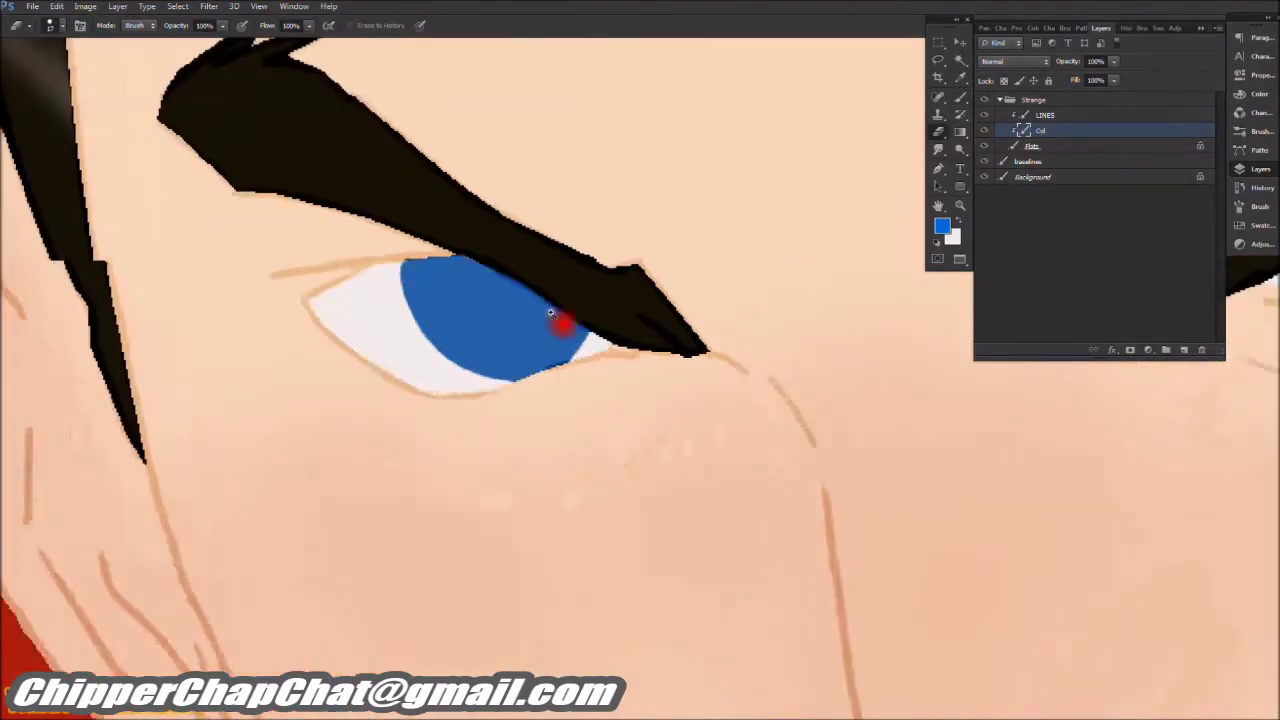
pyautogui.press('b')
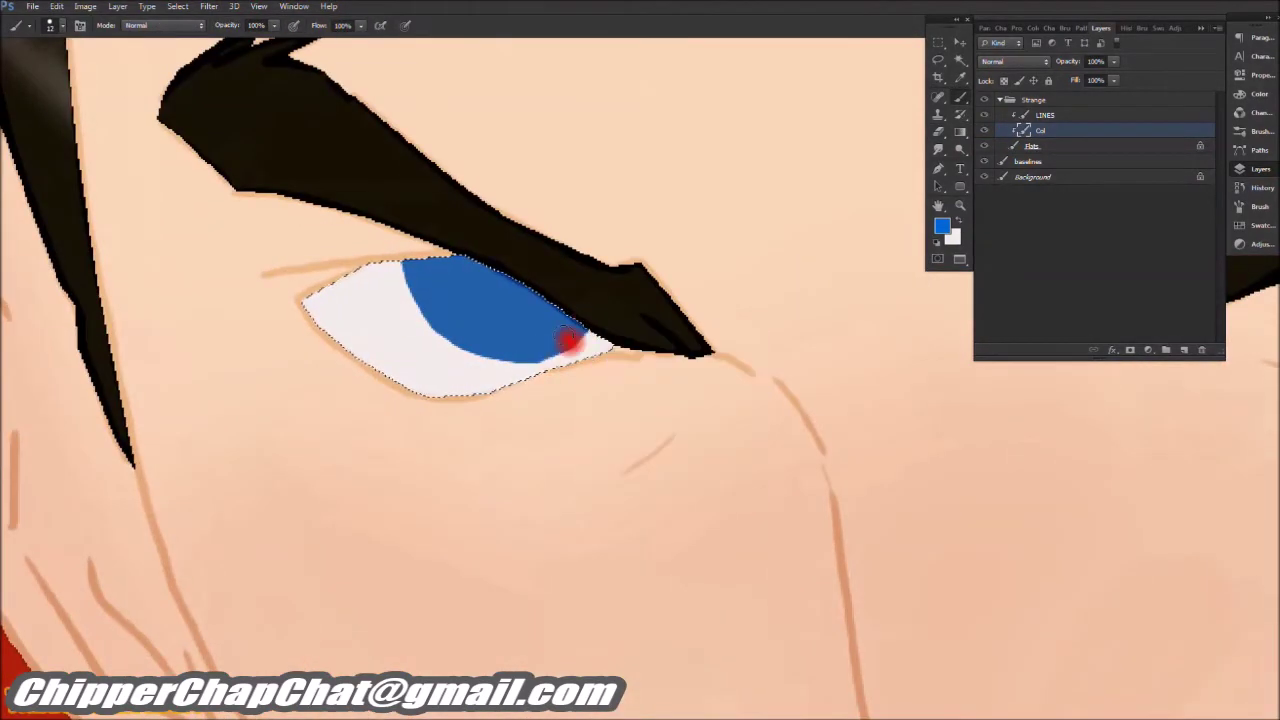
# Step: Round off the left iris and clean the edge of the right iris with the blue brush and eraser
pyautogui.scroll(2, 639, 289)
pyautogui.moveTo(491, 471)
pyautogui.mouseDown()
pyautogui.moveTo(663, 463)
pyautogui.moveTo(675, 360)
pyautogui.mouseUp()
pyautogui.scroll(-4, 623, 334)
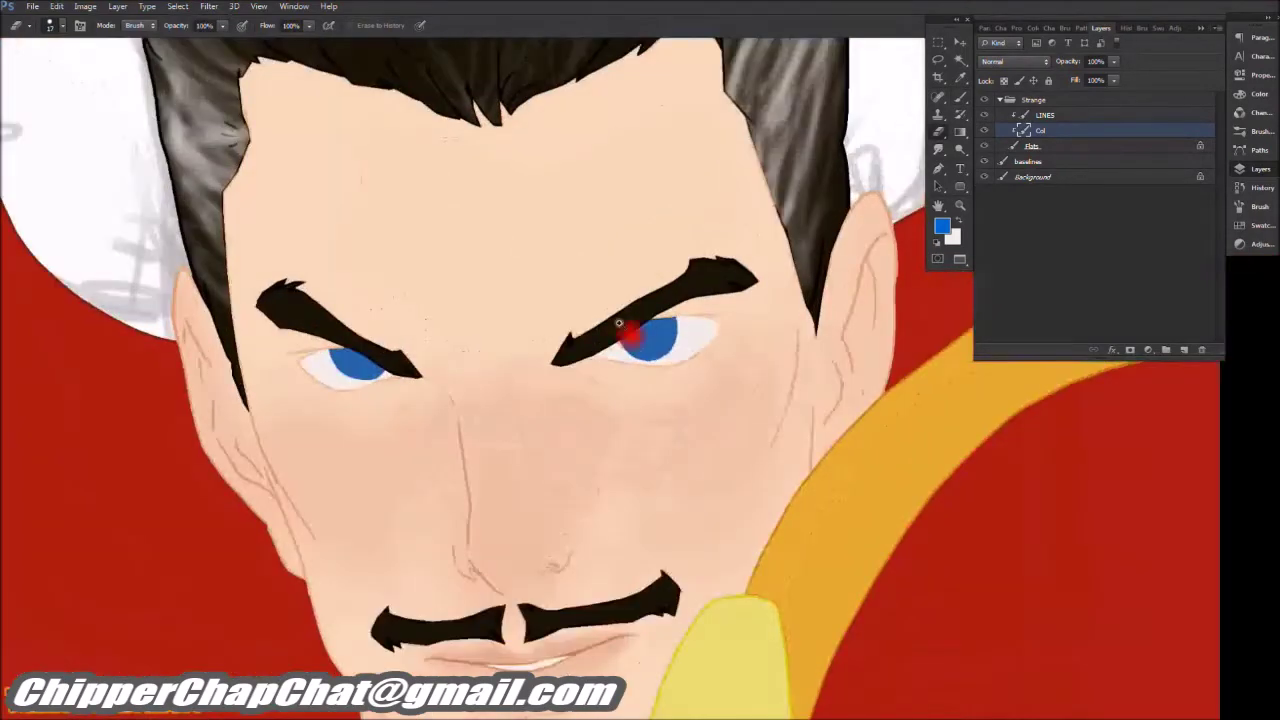
pyautogui.scroll(5, 625, 490)
pyautogui.moveTo(624, 491); pyautogui.dragTo(590, 512)
pyautogui.scroll(-4, 386, 449)
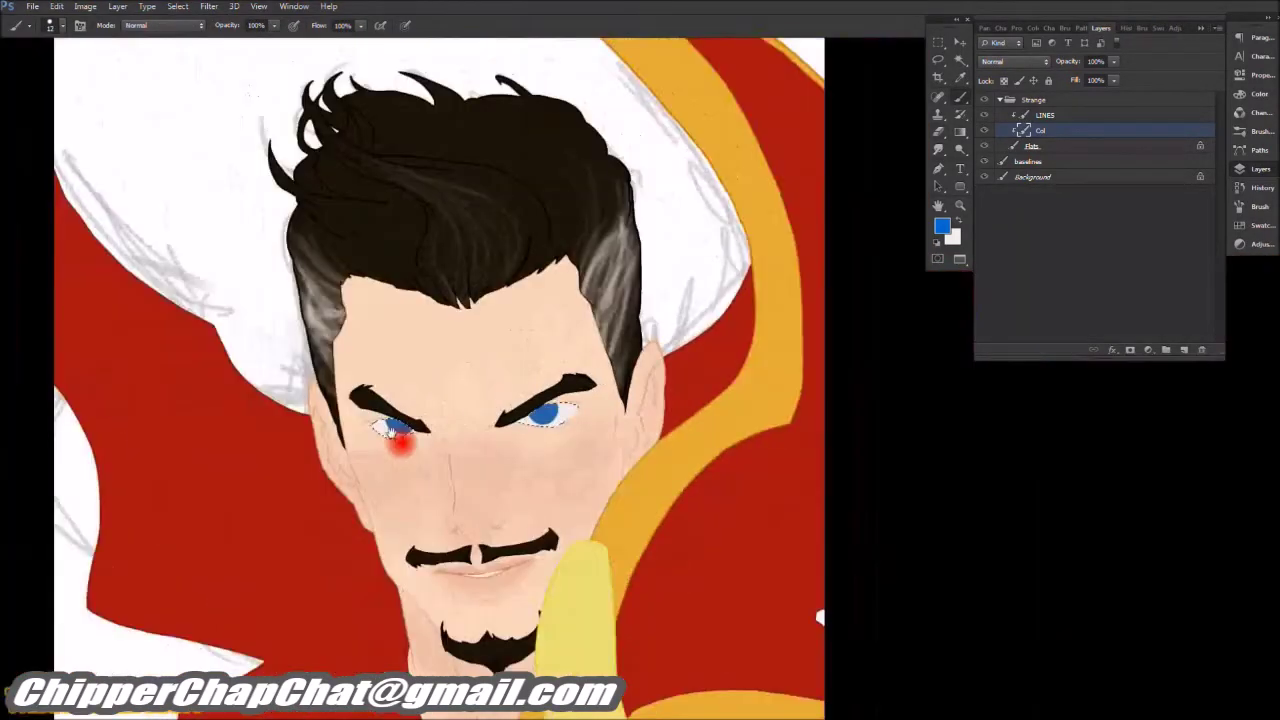
# Step: Refine the outer curves of both blue irises up to the eyebrows and upper lids
pyautogui.scroll(5, 377, 220)
pyautogui.moveTo(430, 210)
pyautogui.mouseDown()
pyautogui.moveTo(636, 458)
pyautogui.moveTo(903, 391)
pyautogui.moveTo(880, 346)
pyautogui.mouseUp()
pyautogui.scroll(-4, 677, 391)
pyautogui.scroll(4, 677, 391)
pyautogui.scroll(5, 752, 355)
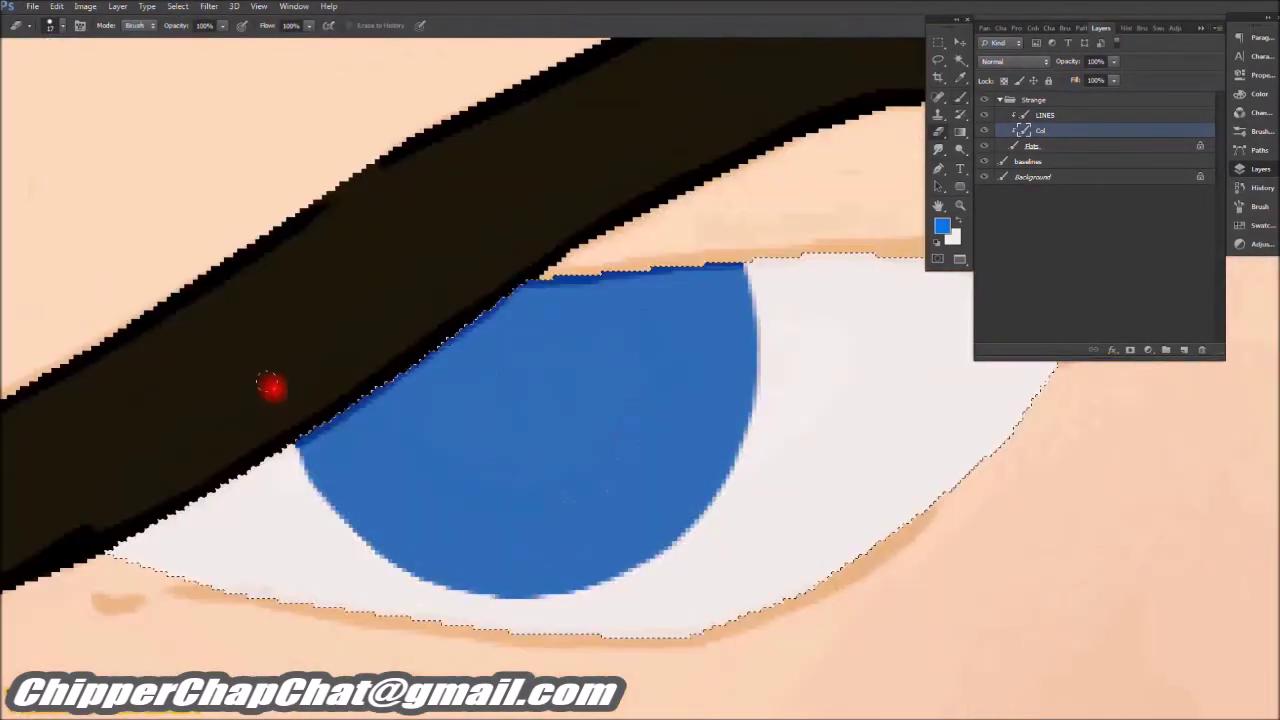
pyautogui.moveTo(543, 546)
pyautogui.mouseDown()
pyautogui.moveTo(752, 418)
pyautogui.moveTo(752, 348)
pyautogui.mouseUp()
pyautogui.scroll(-5, 752, 348)
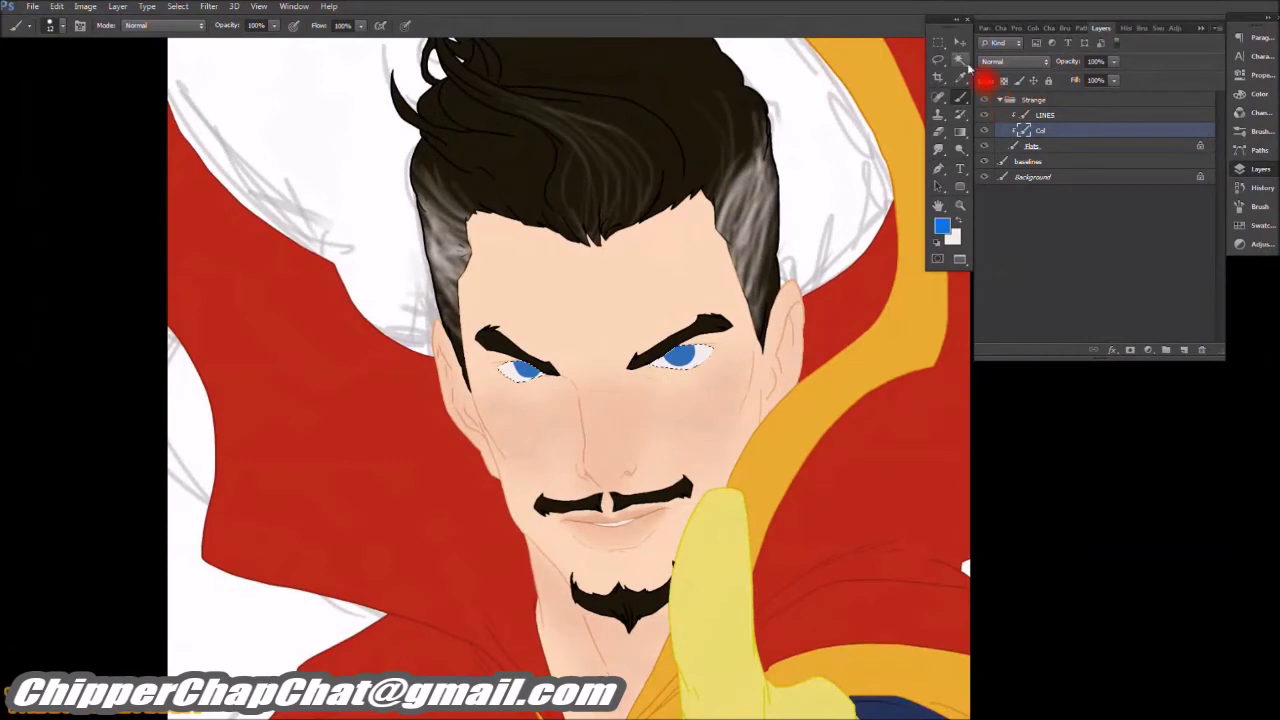
# Step: Choose a light cyan-blue and paint a lighter ring inside both irises
pyautogui.click(942, 226)
pyautogui.click(597, 480)
pyautogui.click(534, 470)
pyautogui.press('Return')
pyautogui.scroll(5, 530, 375)
pyautogui.moveTo(357, 214); pyautogui.dragTo(745, 372)
pyautogui.moveTo(474, 305)
pyautogui.mouseDown()
pyautogui.moveTo(606, 423)
pyautogui.moveTo(680, 414)
pyautogui.mouseUp()
pyautogui.scroll(-5, 680, 414)
pyautogui.scroll(5, 583, 417)
pyautogui.scroll(2, 583, 417)
pyautogui.moveTo(345, 380)
pyautogui.mouseDown()
pyautogui.moveTo(641, 481)
pyautogui.moveTo(380, 286)
pyautogui.moveTo(560, 486)
pyautogui.moveTo(483, 494)
pyautogui.moveTo(863, 197)
pyautogui.mouseUp()
# Step: Paint black pupils in the centre of both irises and refine their shapes
pyautogui.press('d')
pyautogui.moveTo(532, 272); pyautogui.dragTo(517, 283)
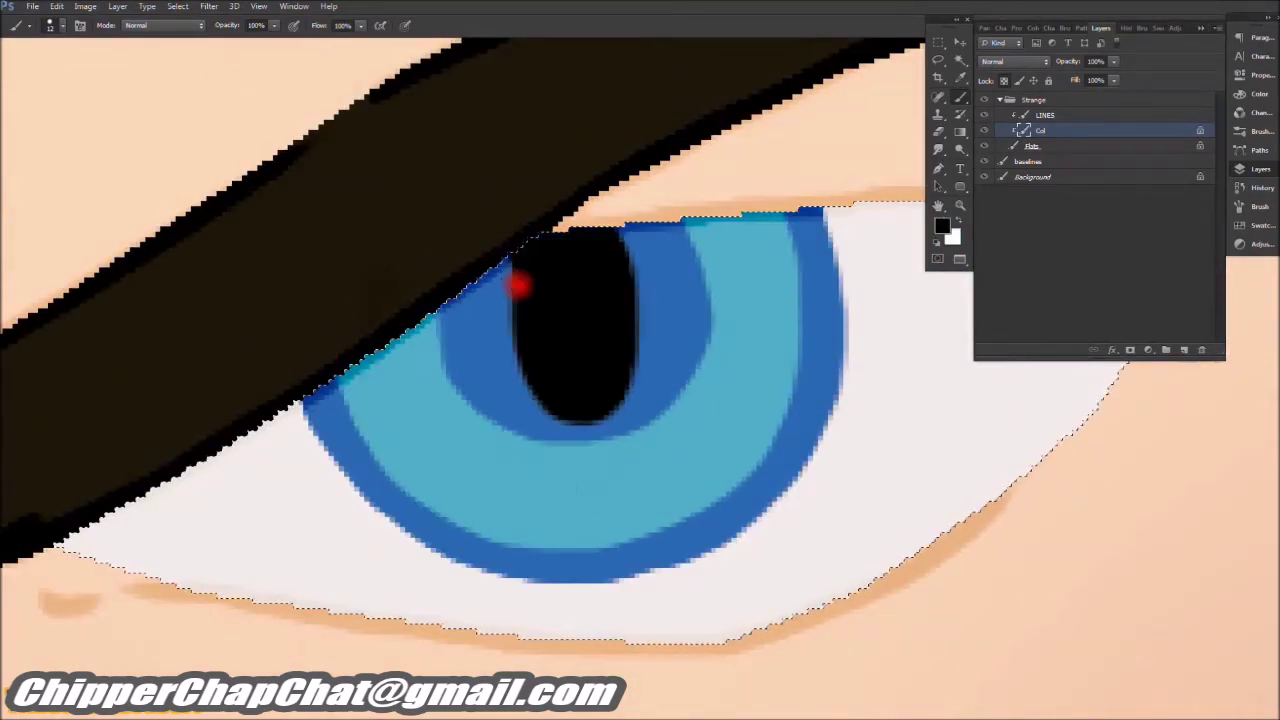
pyautogui.scroll(-5, 394, 320)
pyautogui.scroll(5, 394, 266)
pyautogui.moveTo(394, 266); pyautogui.dragTo(450, 430)
pyautogui.scroll(-5, 524, 342)
pyautogui.scroll(5, 524, 342)
pyautogui.moveTo(470, 310)
pyautogui.mouseDown()
pyautogui.moveTo(480, 486)
pyautogui.moveTo(560, 300)
pyautogui.mouseUp()
pyautogui.scroll(-5, 529, 331)
pyautogui.scroll(5, 529, 331)
pyautogui.moveTo(509, 400); pyautogui.dragTo(554, 263)
pyautogui.scroll(-5, 555, 263)
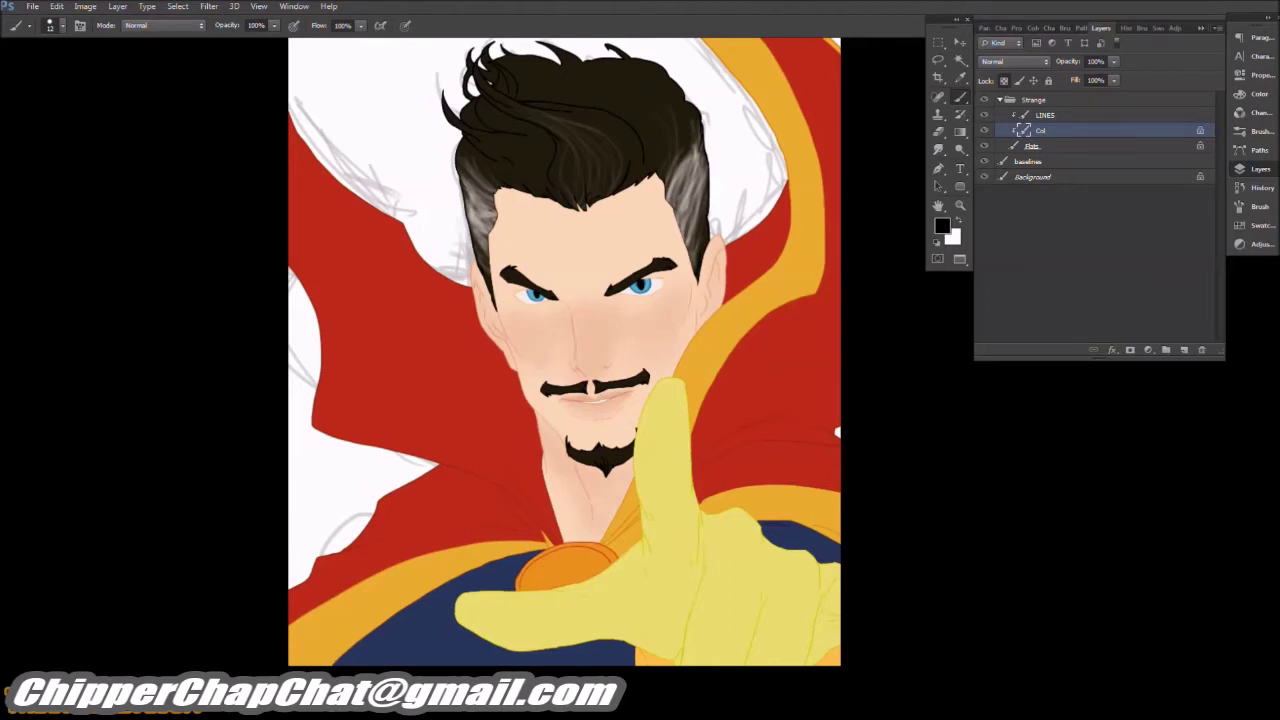
# Step: Try to recolour the gap in the gold collar trim beside the finger red with the Color Replacement tool
pyautogui.click(1037, 147)
pyautogui.press('w')
pyautogui.click(810, 240)
pyautogui.click(384, 31)
pyautogui.rightClick(960, 97)
pyautogui.click(1006, 126)
pyautogui.moveTo(630, 506)
pyautogui.mouseDown()
pyautogui.moveTo(729, 486)
pyautogui.moveTo(663, 487)
pyautogui.mouseUp()
pyautogui.scroll(-2, 663, 487)
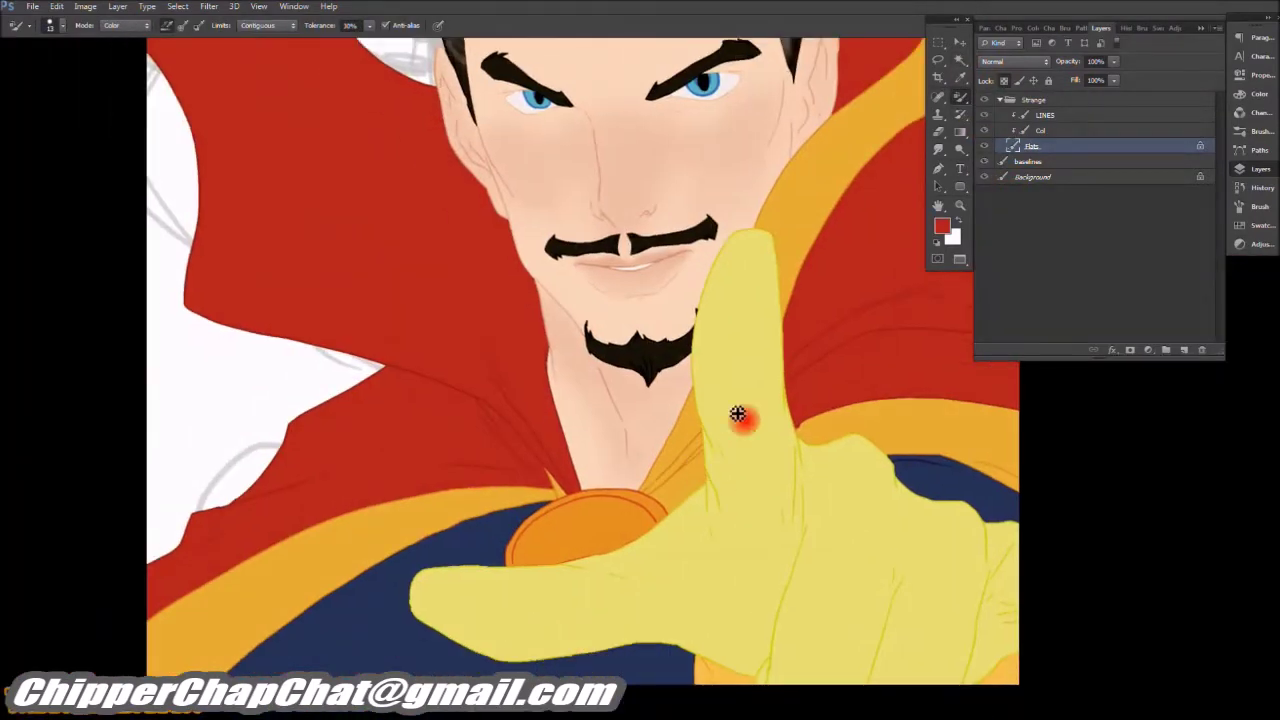
# Step: Outline the gap in the gold collar trim beside the finger with the red Pencil and fill it on Flats
pyautogui.scroll(5, 737, 434)
pyautogui.hotkey('shift', 'b')
pyautogui.hotkey('shift', 'b')
pyautogui.hotkey('shift', 'b')
pyautogui.moveTo(783, 343)
pyautogui.mouseDown()
pyautogui.moveTo(508, 620)
pyautogui.moveTo(791, 414)
pyautogui.mouseUp()
pyautogui.scroll(4, 791, 414)
pyautogui.press('g')
pyautogui.scroll(-5, 828, 222)
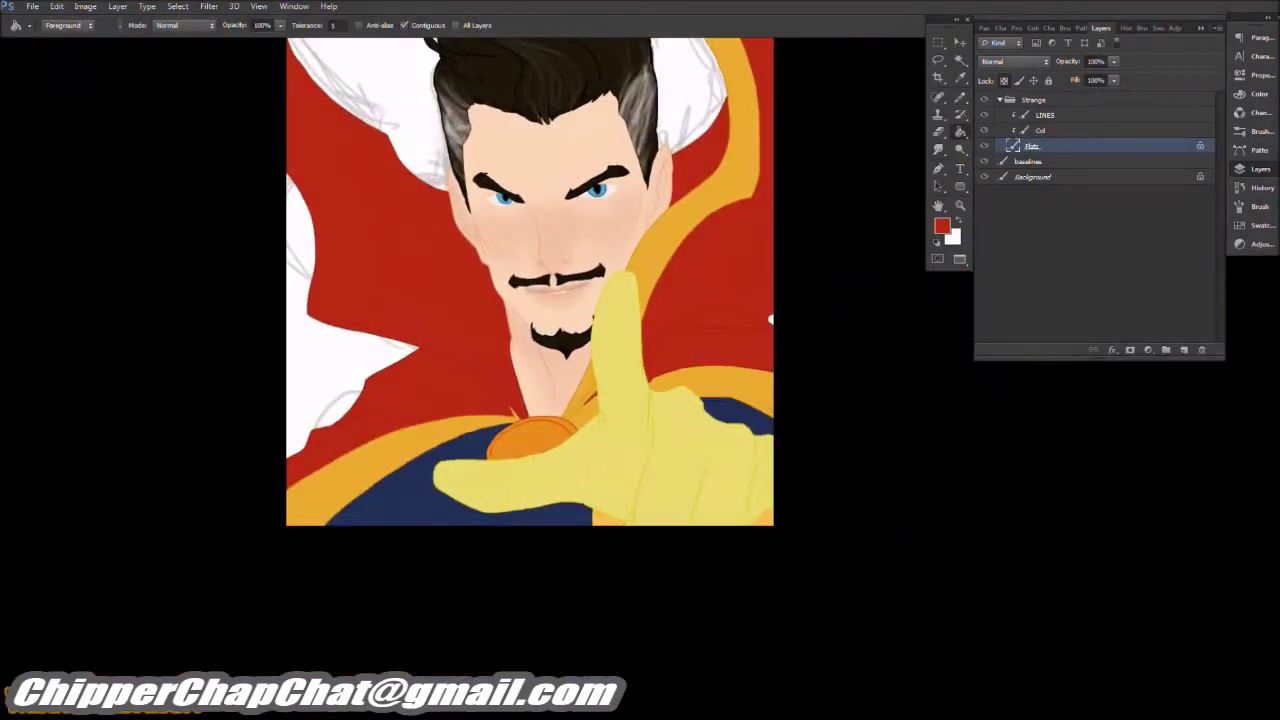
# Step: Pick the gold trim colour and extend the trim's pointed tip up along the collar fold with the Pencil on Flats
pyautogui.scroll(2, 690, 308)
pyautogui.keyDown('alt'); pyautogui.click(690, 308); pyautogui.keyUp('alt')
pyautogui.click(941, 226)
pyautogui.click(724, 386)
pyautogui.press('b')
pyautogui.click(1030, 150)
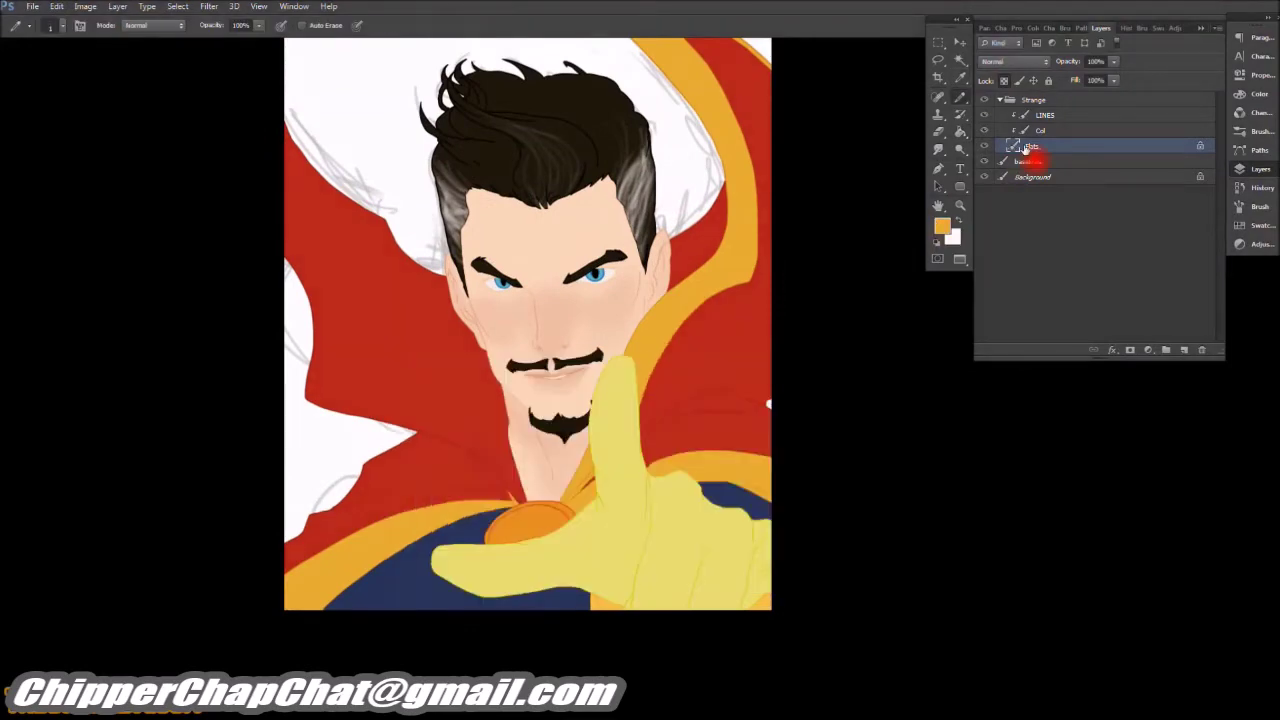
pyautogui.scroll(5, 864, 157)
pyautogui.rightClick(886, 552)
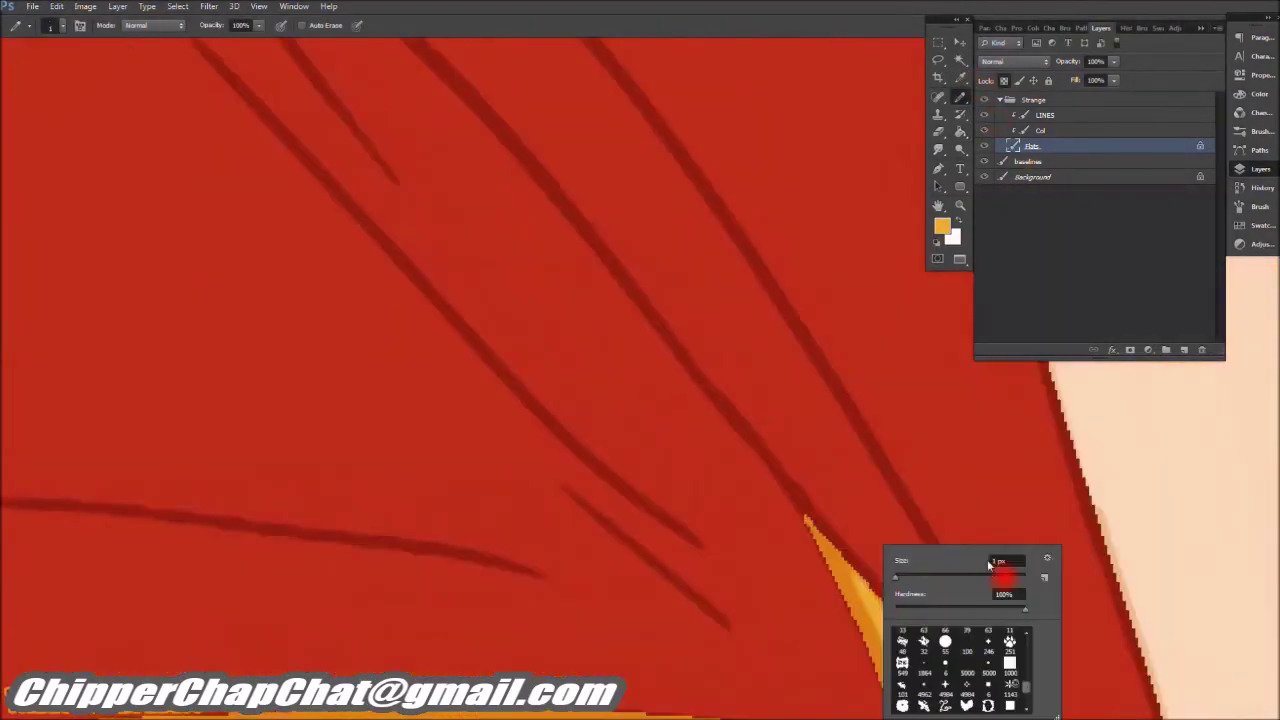
pyautogui.click(842, 577)
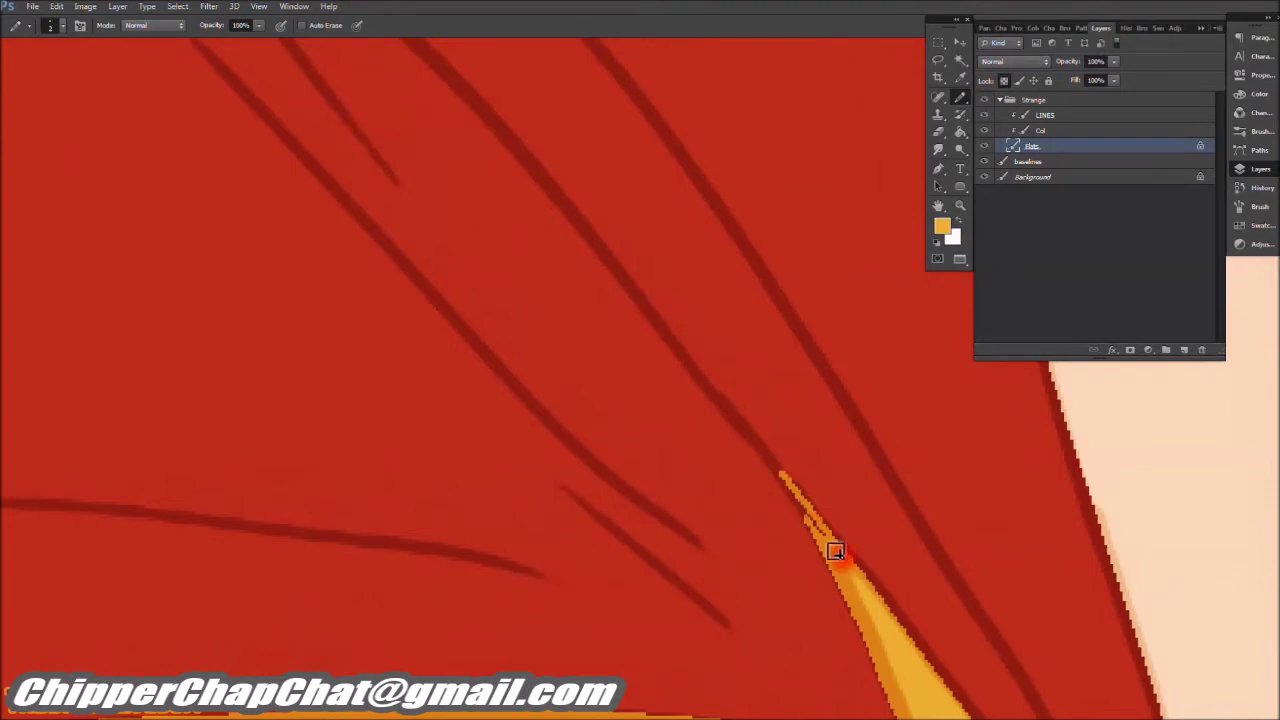
# Step: Continue the gold Pencil line along the collar fold to the corner of the white background notch
pyautogui.scroll(2, 650, 316)
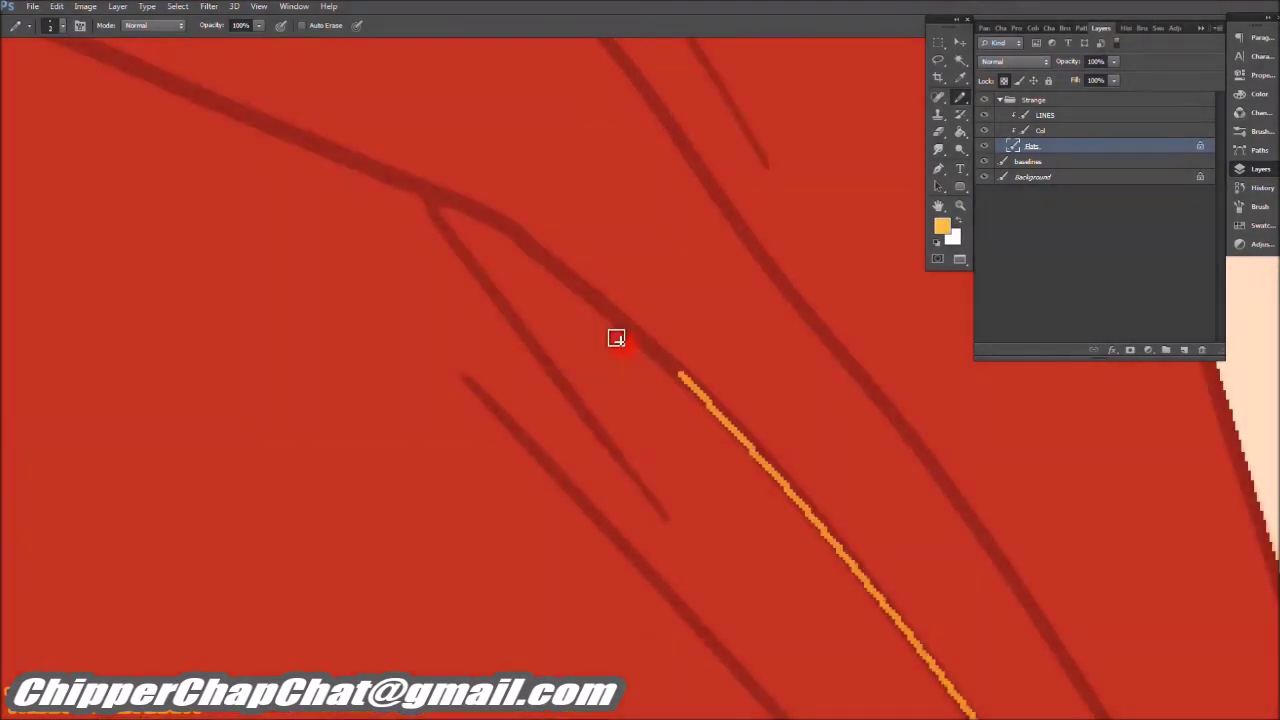
pyautogui.moveTo(592, 316); pyautogui.dragTo(889, 472)
pyautogui.moveTo(552, 323); pyautogui.dragTo(297, 246)
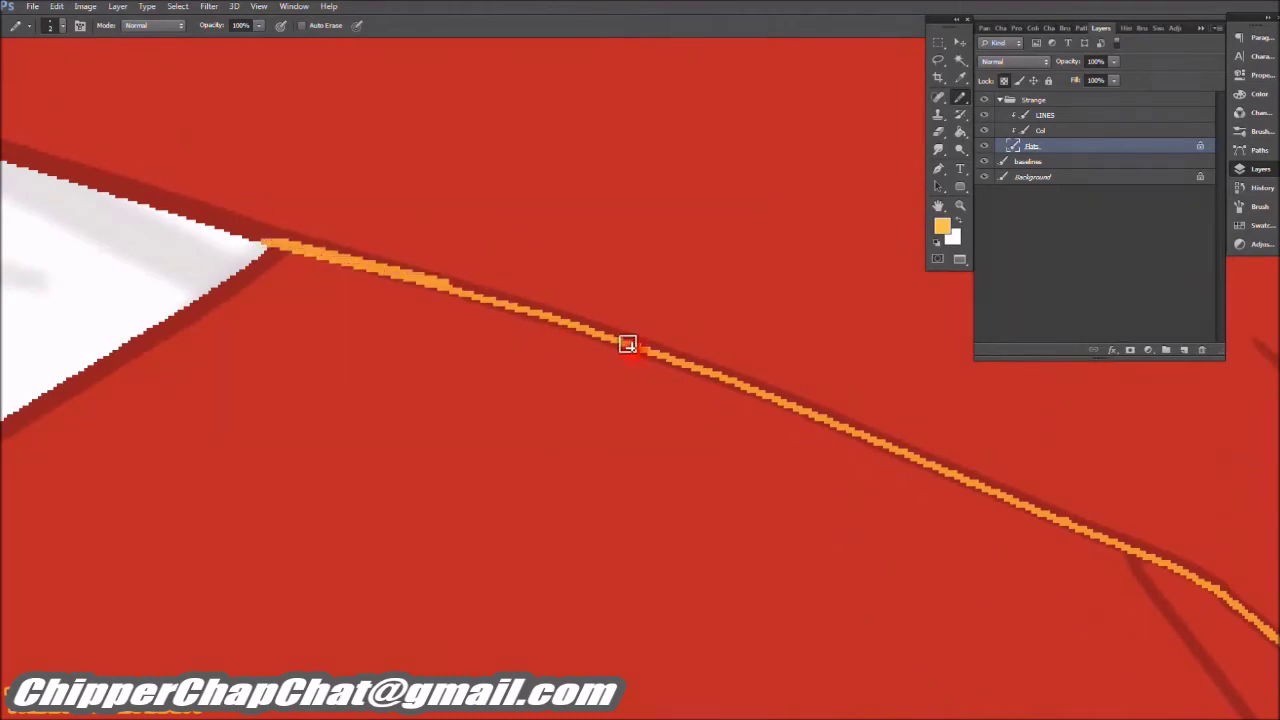
pyautogui.moveTo(627, 344); pyautogui.dragTo(514, 343)
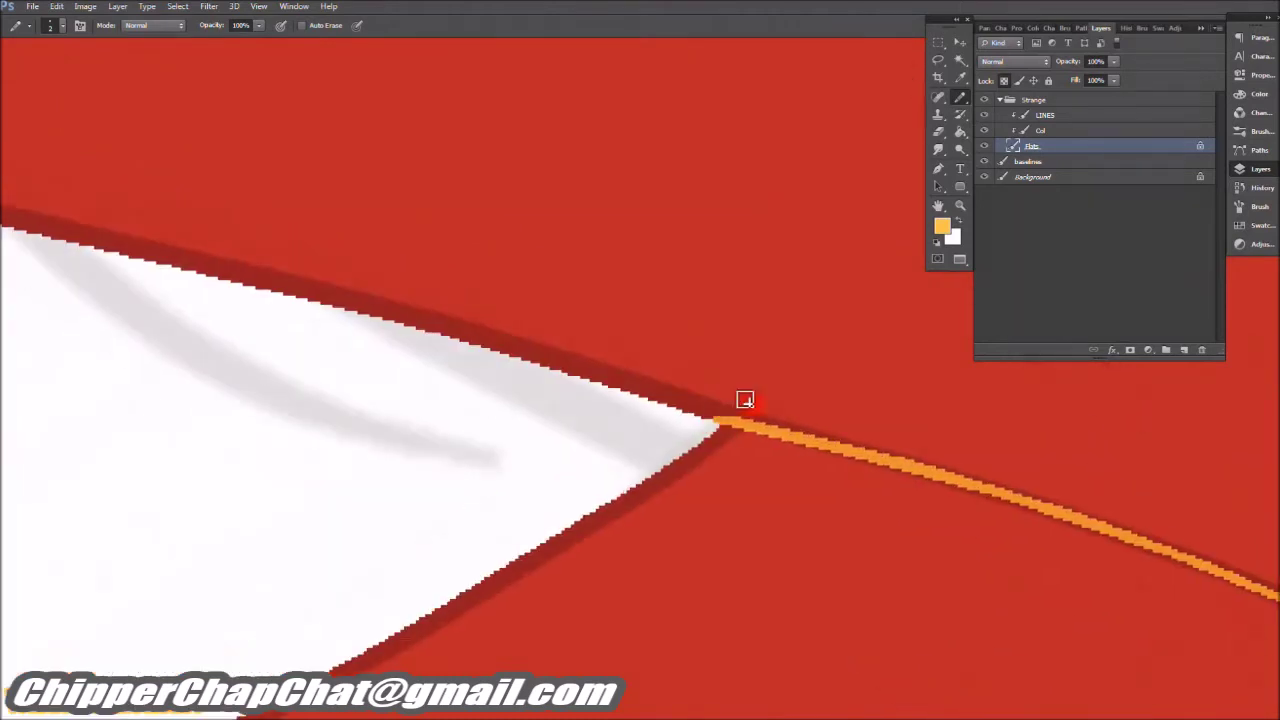
# Step: Set the Pencil size to 1 px and carry the gold edging past the white notch's corner along its upper edge
pyautogui.rightClick(711, 412)
pyautogui.write('1')
pyautogui.press('Return')
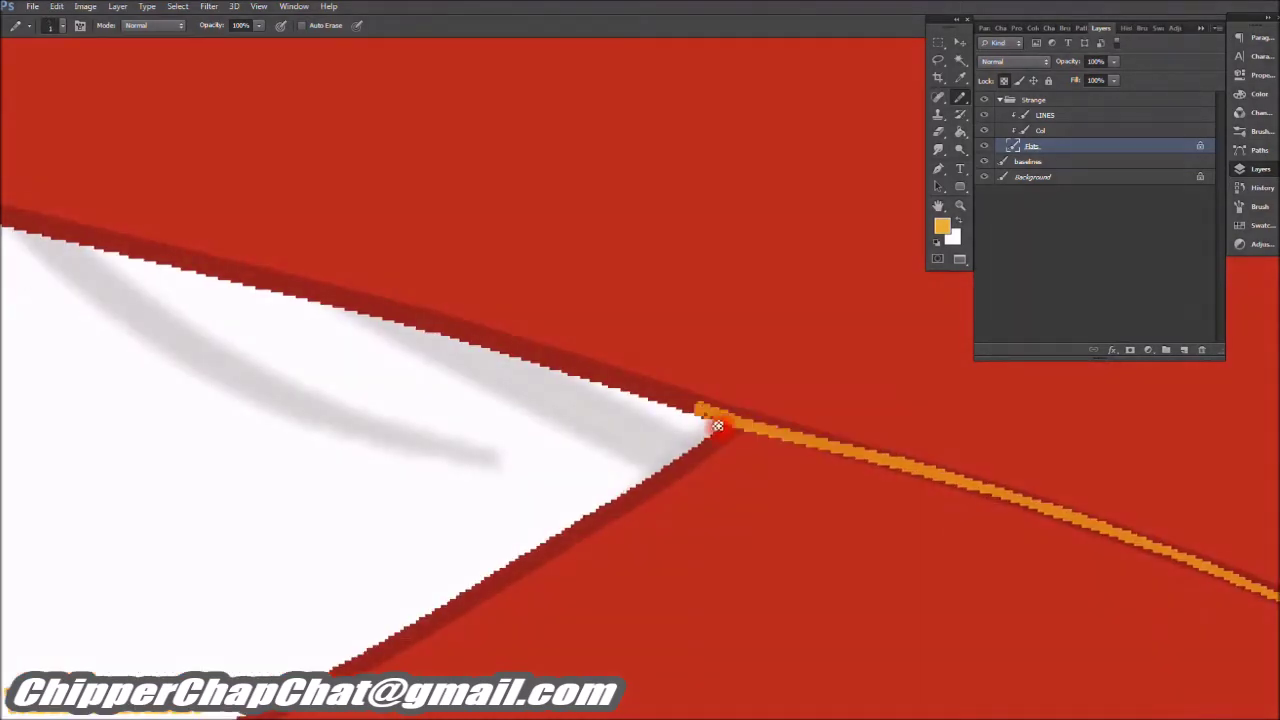
pyautogui.moveTo(421, 330); pyautogui.dragTo(703, 374)
pyautogui.keyDown('shift'); pyautogui.click(550, 340); pyautogui.keyUp('shift')
pyautogui.moveTo(540, 352)
pyautogui.mouseDown()
pyautogui.moveTo(686, 350)
pyautogui.moveTo(474, 295)
pyautogui.moveTo(202, 253)
pyautogui.moveTo(510, 312)
pyautogui.moveTo(254, 222)
pyautogui.moveTo(525, 400)
pyautogui.moveTo(502, 388)
pyautogui.moveTo(480, 290)
pyautogui.mouseUp()
# Step: Draw a thicker gold border up the collar's outer edge against the white background
pyautogui.scroll(3, 586, 194)
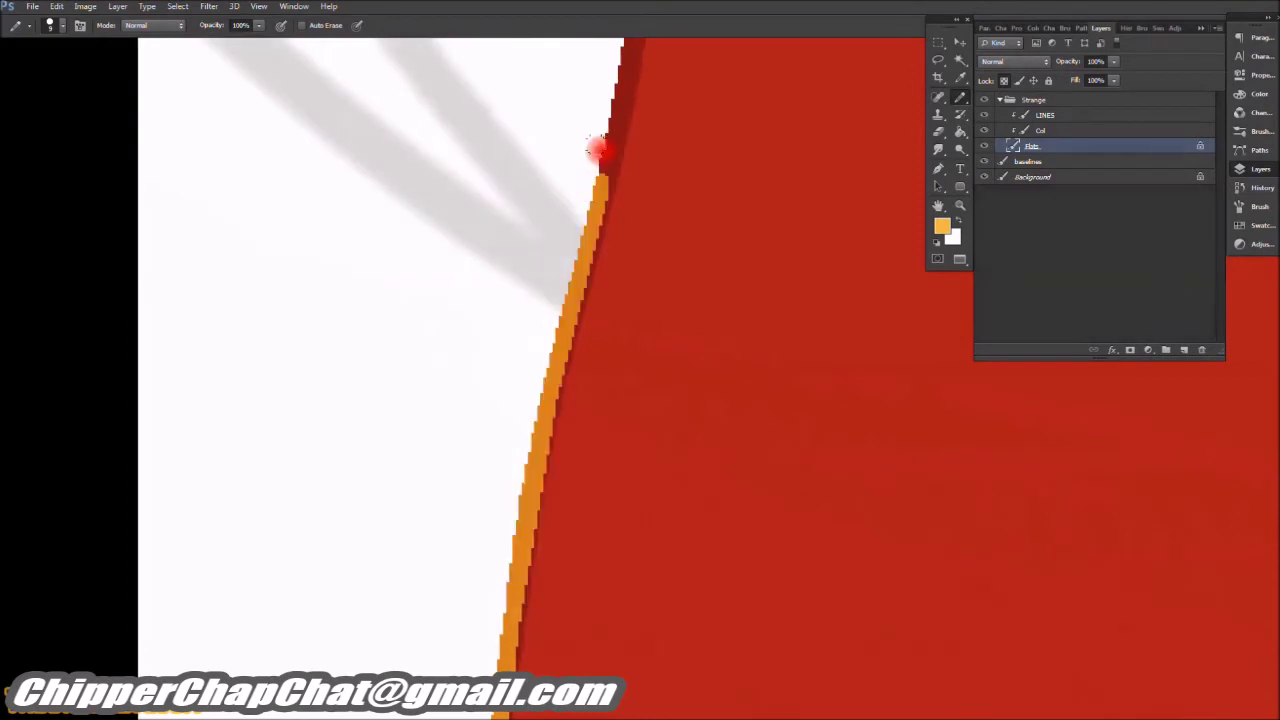
pyautogui.scroll(-2, 589, 289)
pyautogui.moveTo(591, 363); pyautogui.dragTo(578, 228)
pyautogui.moveTo(578, 228)
pyautogui.mouseDown()
pyautogui.moveTo(609, 451)
pyautogui.moveTo(515, 245)
pyautogui.mouseUp()
pyautogui.moveTo(515, 245)
pyautogui.mouseDown()
pyautogui.moveTo(591, 377)
pyautogui.moveTo(482, 192)
pyautogui.mouseUp()
# Step: Select all the gold trim areas and ready a small Brush in a darker orange on the Col layer for shading them
pyautogui.scroll(-4, 543, 286)
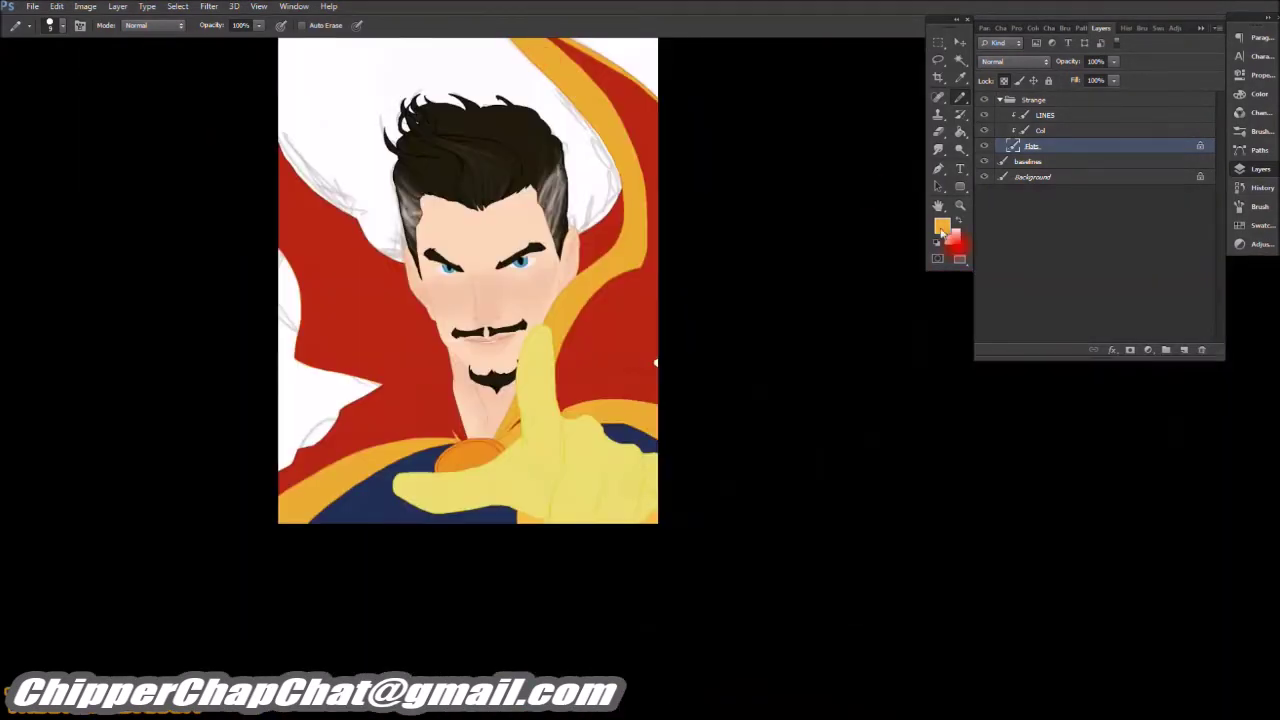
pyautogui.click(941, 226)
pyautogui.click(580, 547)
pyautogui.press('Return')
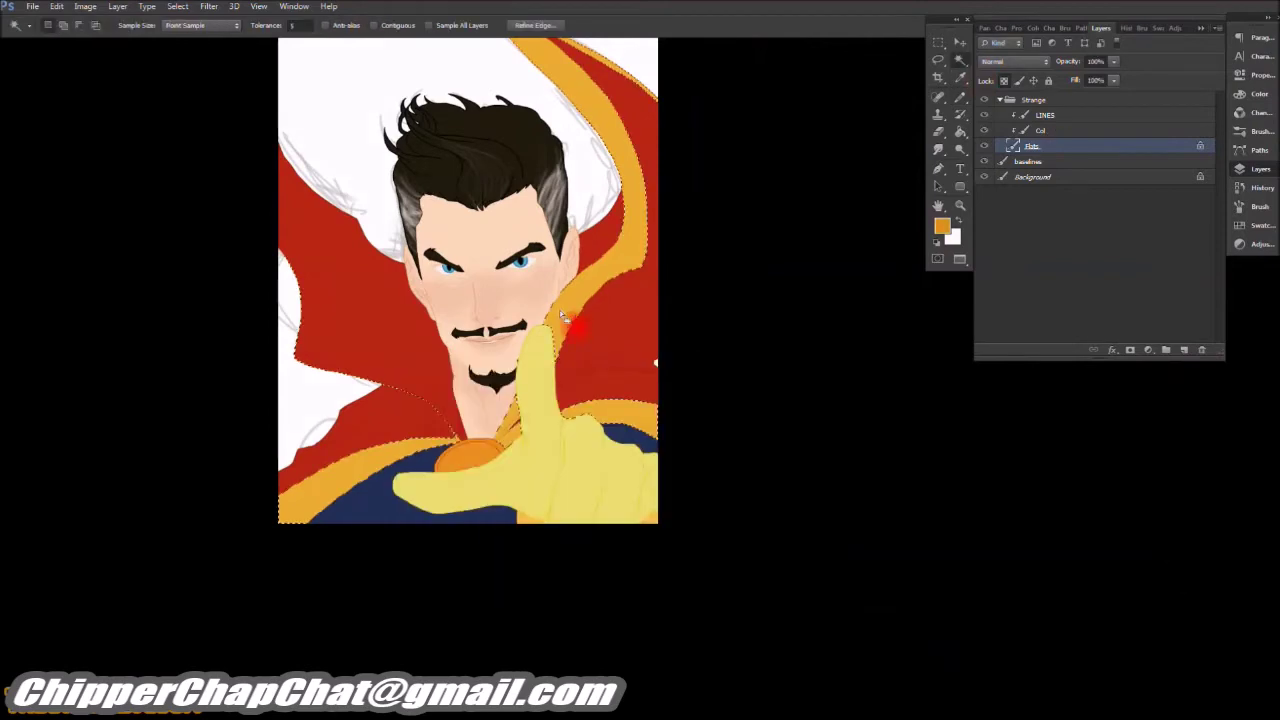
pyautogui.click(1000, 128)
pyautogui.scroll(4, 598, 282)
pyautogui.rightClick(598, 282)
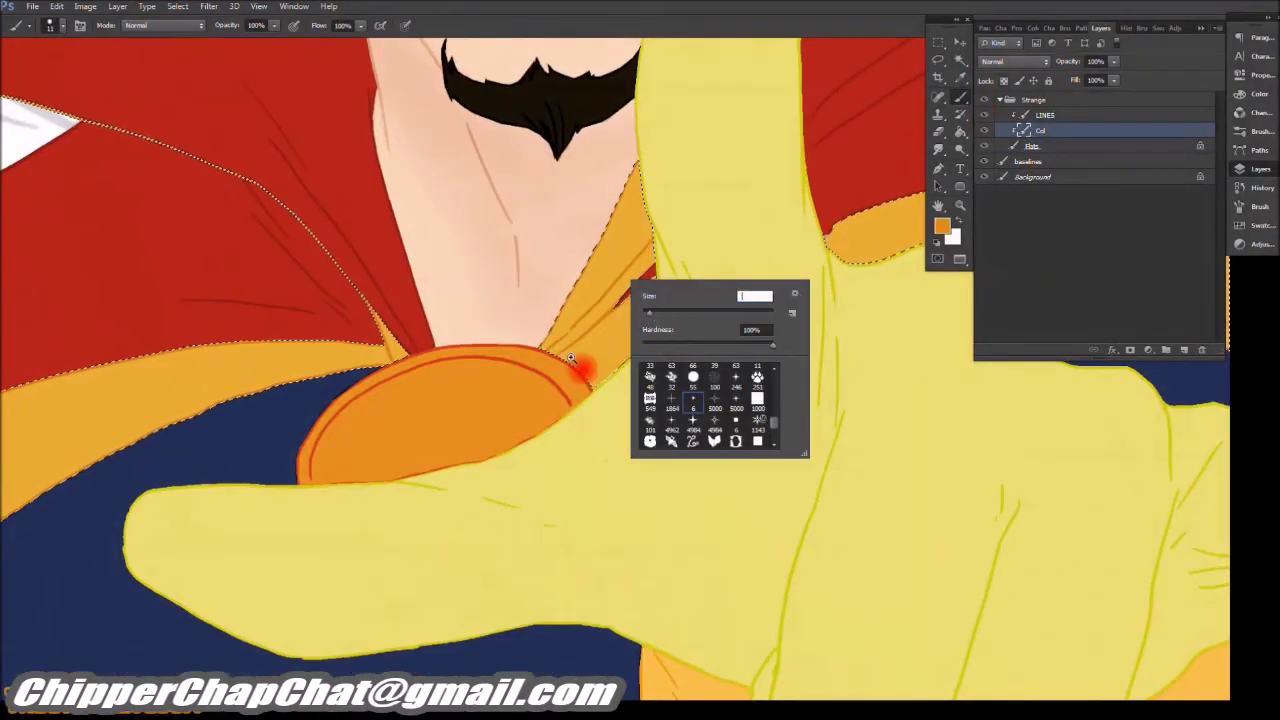
pyautogui.press('Return')
pyautogui.press('Return')
pyautogui.scroll(3, 640, 343)
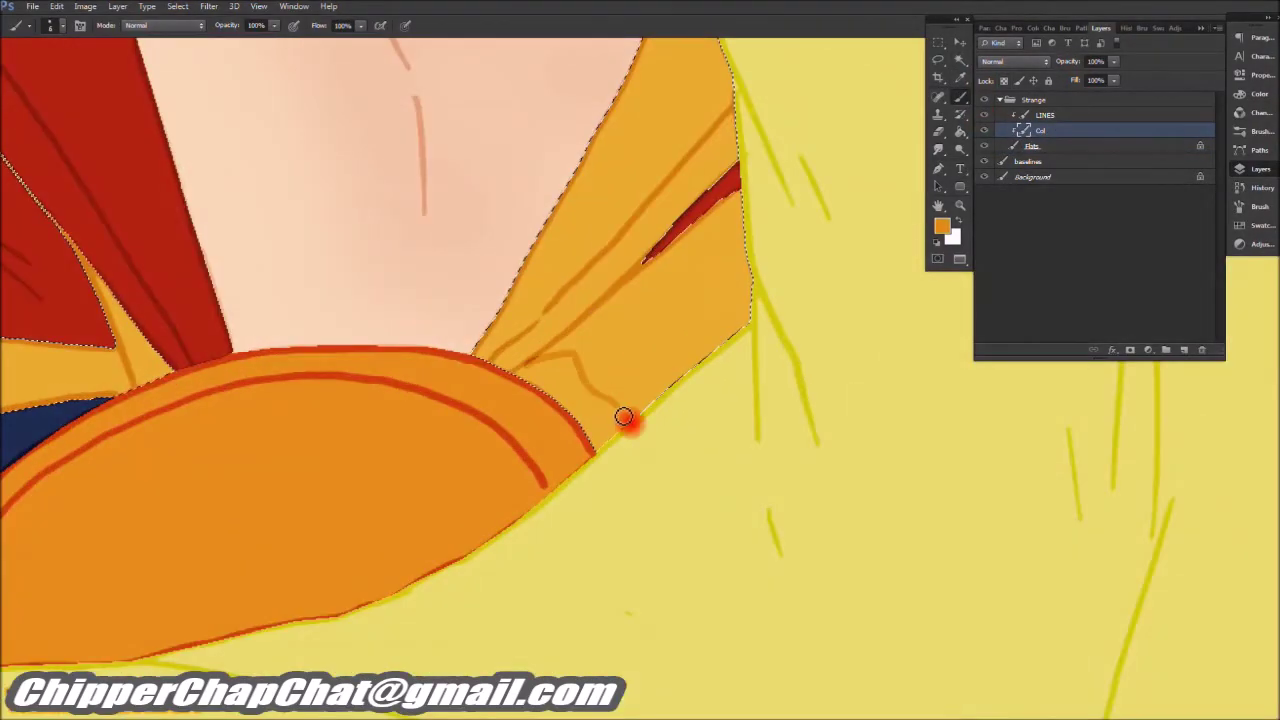
# Step: Brush wavy darker orange scale lines across the gold cloak trim around the hand, on the Col layer
pyautogui.hscroll(5, 718, 237)
pyautogui.moveTo(366, 314); pyautogui.dragTo(440, 400)
pyautogui.moveTo(534, 262)
pyautogui.mouseDown()
pyautogui.moveTo(543, 323)
pyautogui.moveTo(654, 397)
pyautogui.mouseUp()
pyautogui.hscroll(5, 659, 224)
pyautogui.scroll(1, 659, 224)
pyautogui.moveTo(412, 292); pyautogui.dragTo(508, 508)
pyautogui.moveTo(584, 286); pyautogui.dragTo(694, 512)
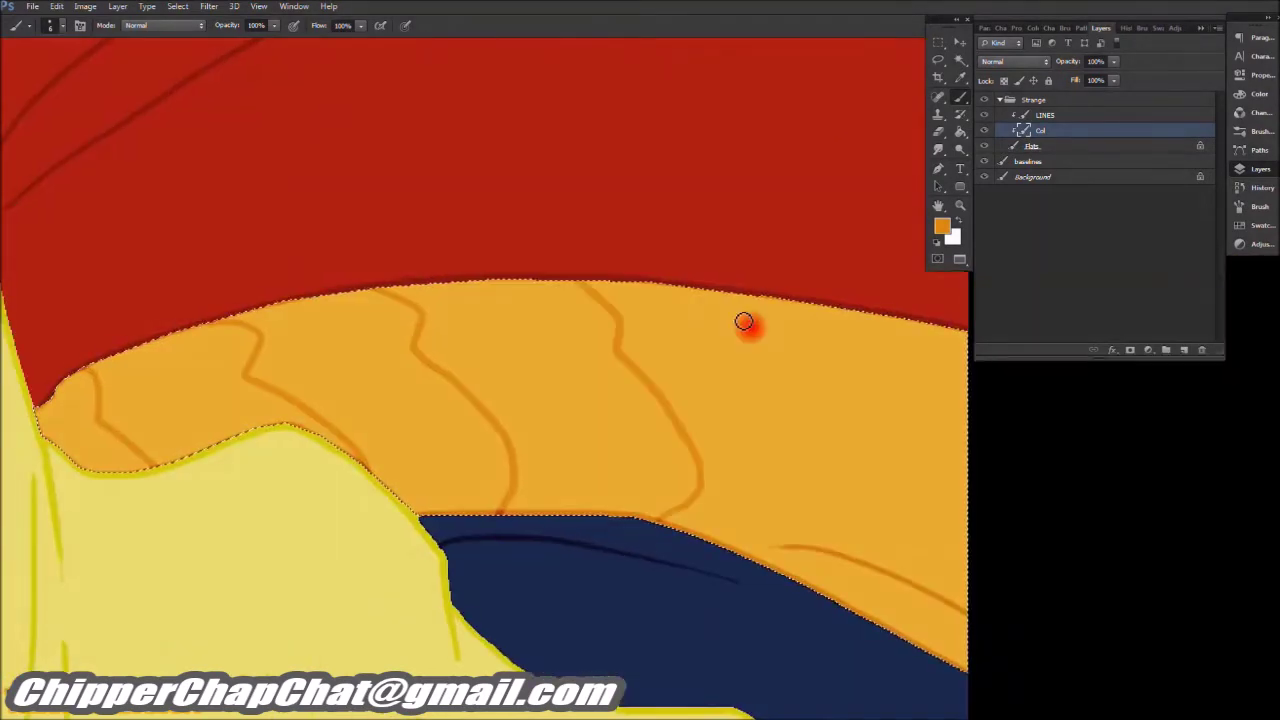
pyautogui.moveTo(738, 298); pyautogui.dragTo(874, 541)
pyautogui.scroll(-5, 709, 291)
pyautogui.scroll(5, 640, 371)
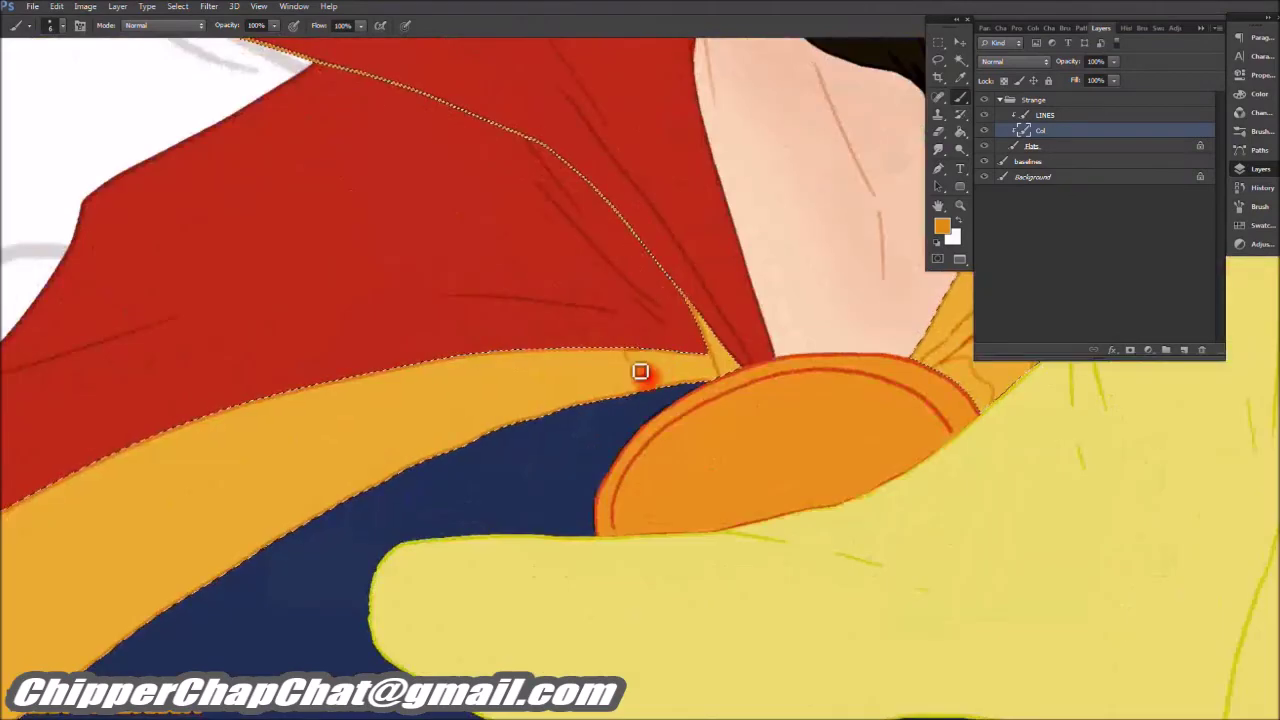
# Step: Continue the orange scale lines along the gold trim from the amulet down to the canvas's lower-left corner
pyautogui.scroll(3, 482, 452)
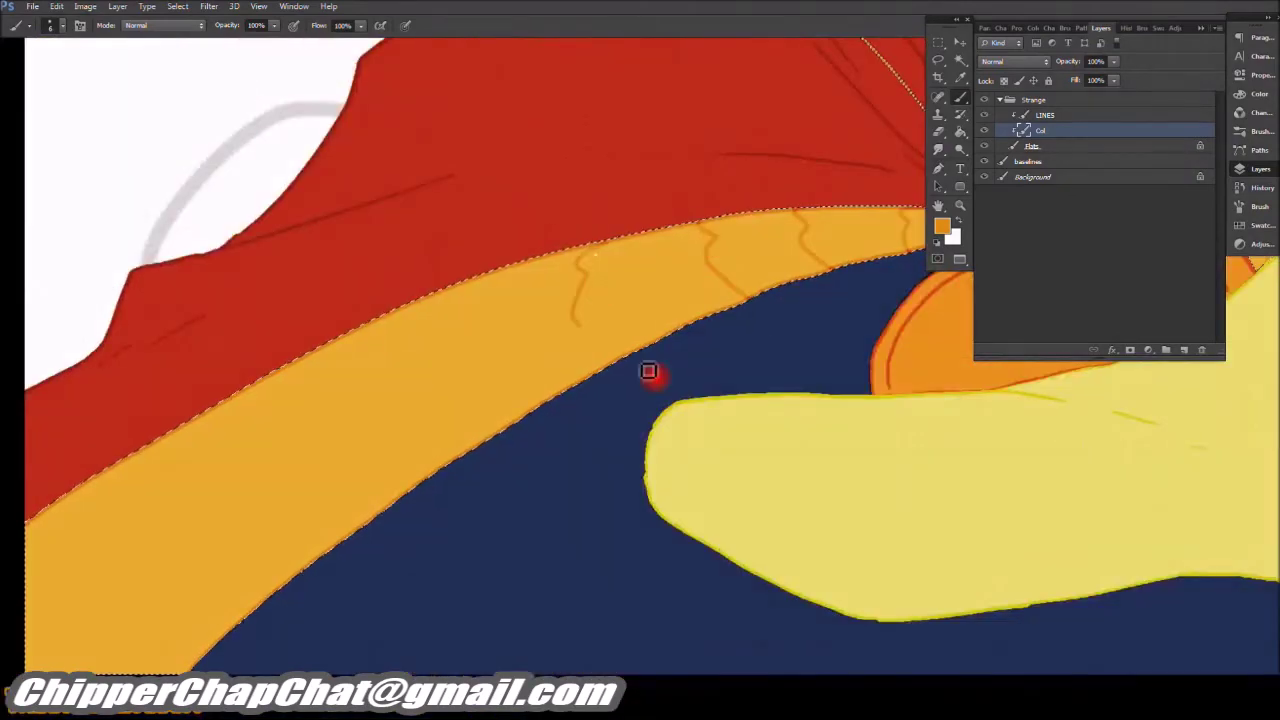
pyautogui.moveTo(440, 295); pyautogui.dragTo(478, 425)
pyautogui.scroll(-3, 517, 446)
pyautogui.moveTo(440, 330); pyautogui.dragTo(470, 520)
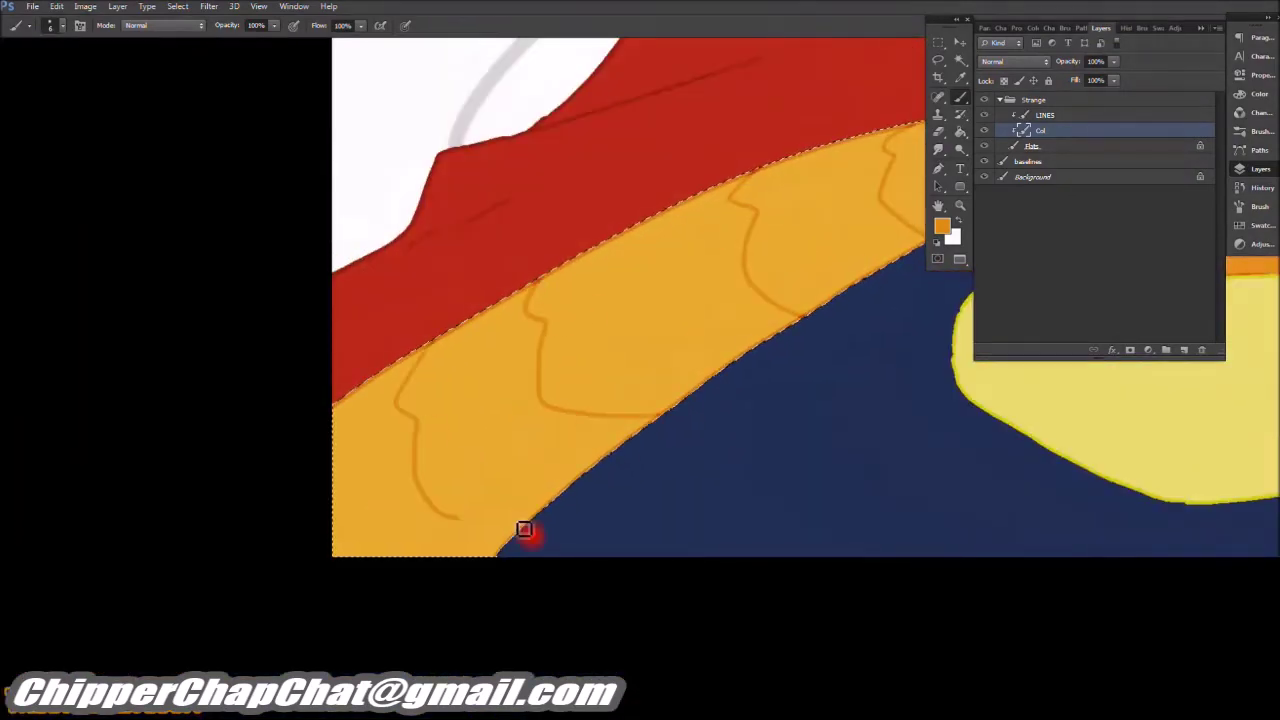
pyautogui.scroll(-3, 409, 406)
pyautogui.scroll(4, 548, 372)
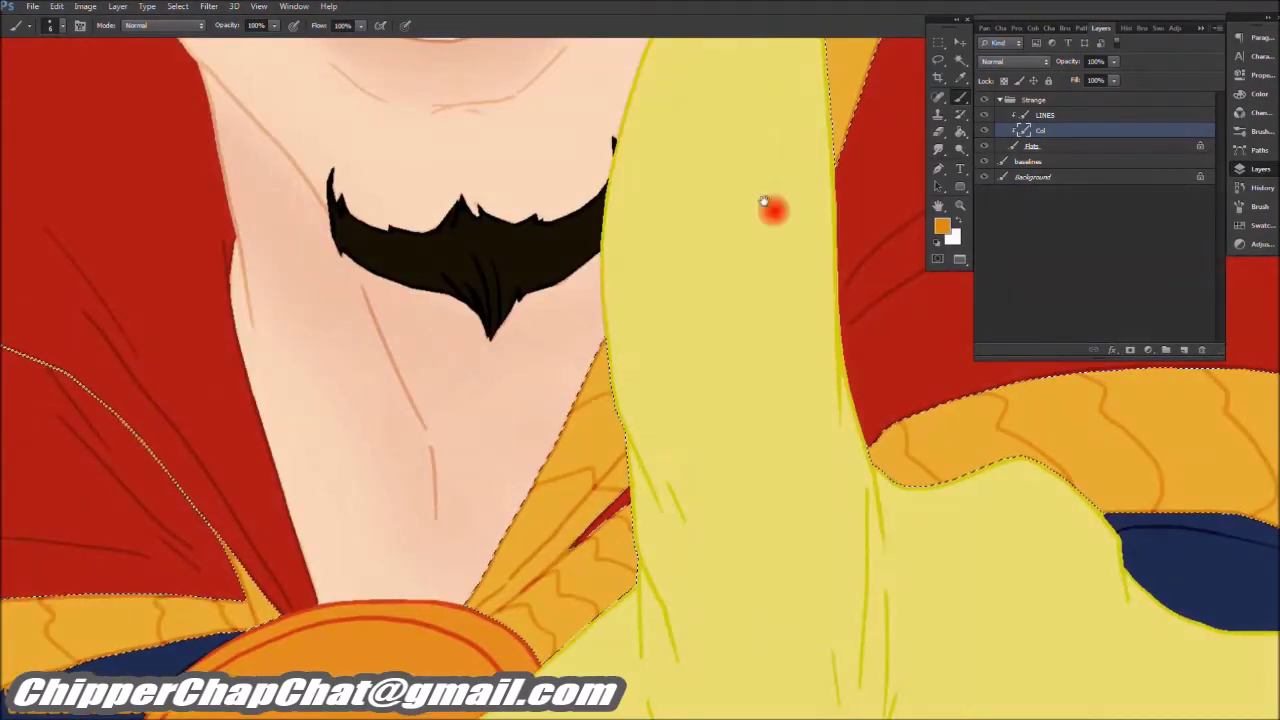
# Step: Paint orange scale lines on the gold collar trim from the pointing finger up past the ear
pyautogui.scroll(2, 768, 206)
pyautogui.scroll(-3, 735, 297)
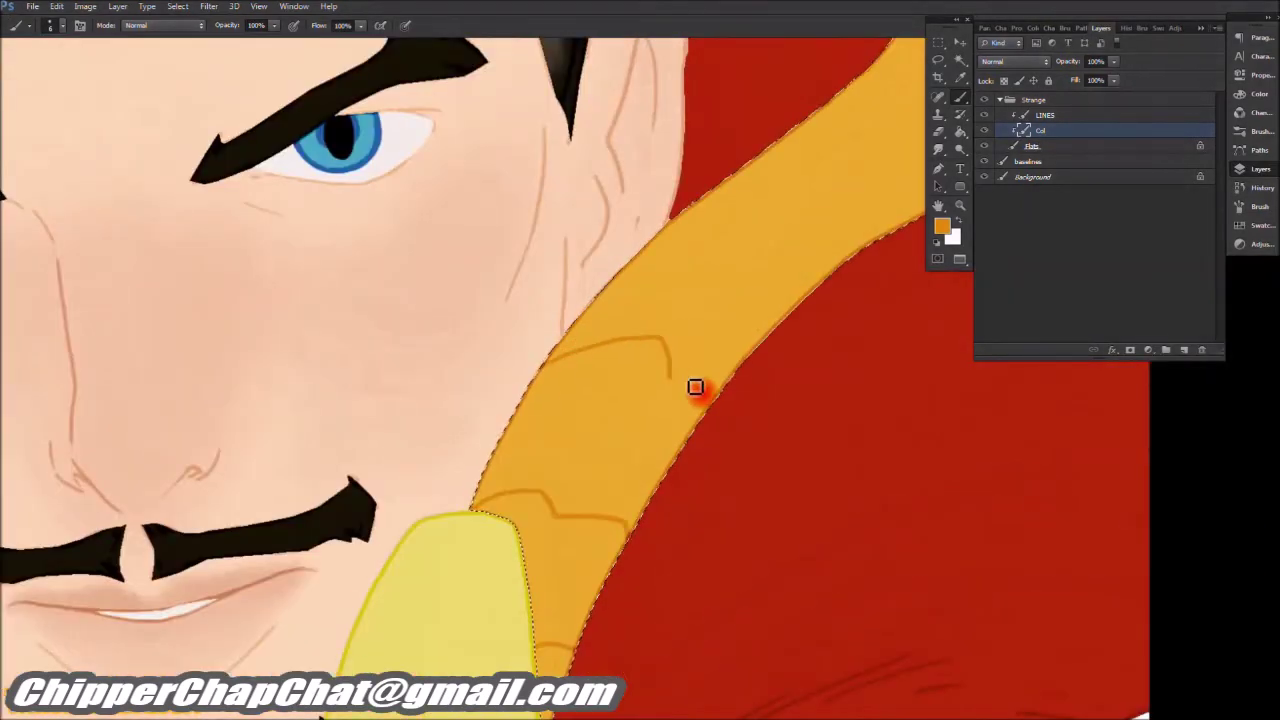
pyautogui.scroll(2, 680, 395)
pyautogui.hscroll(2, 680, 395)
pyautogui.moveTo(690, 245); pyautogui.dragTo(815, 315)
pyautogui.scroll(-2, 820, 319)
pyautogui.scroll(2, 777, 434)
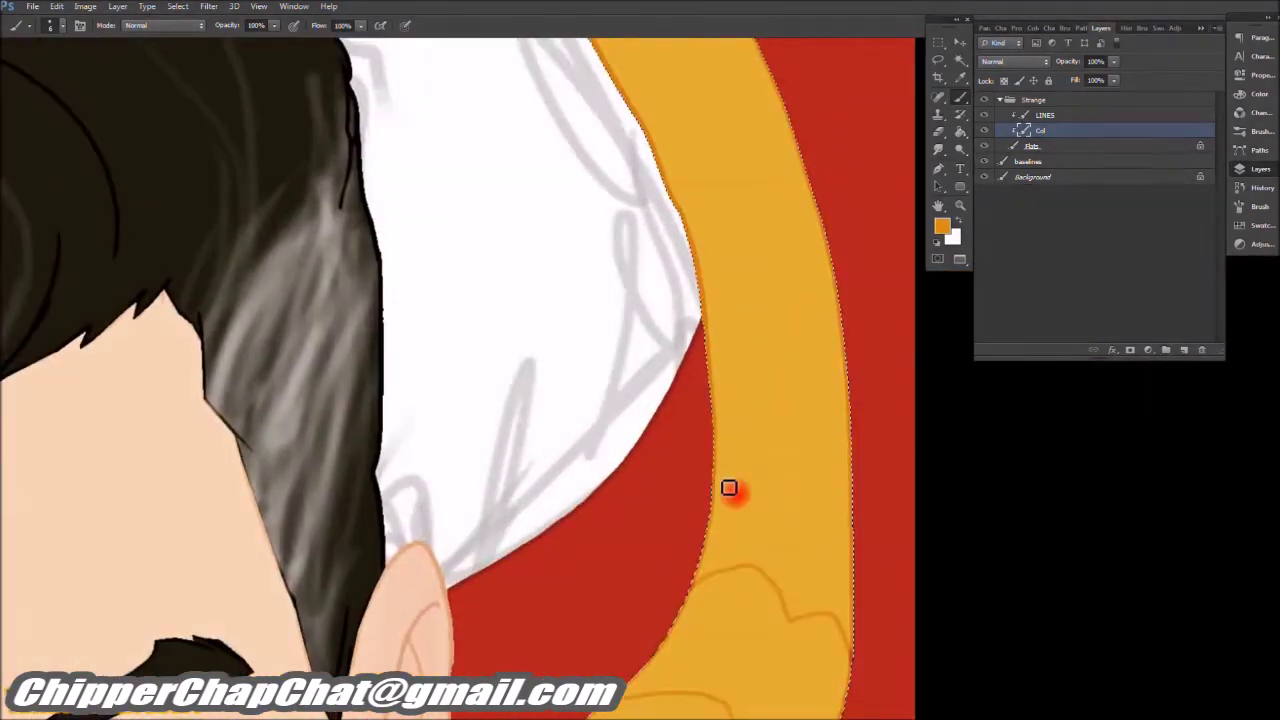
# Step: Paint orange scale lines along the upper collar trim up to the canvas's top edge
pyautogui.scroll(2, 737, 314)
pyautogui.scroll(-2, 823, 503)
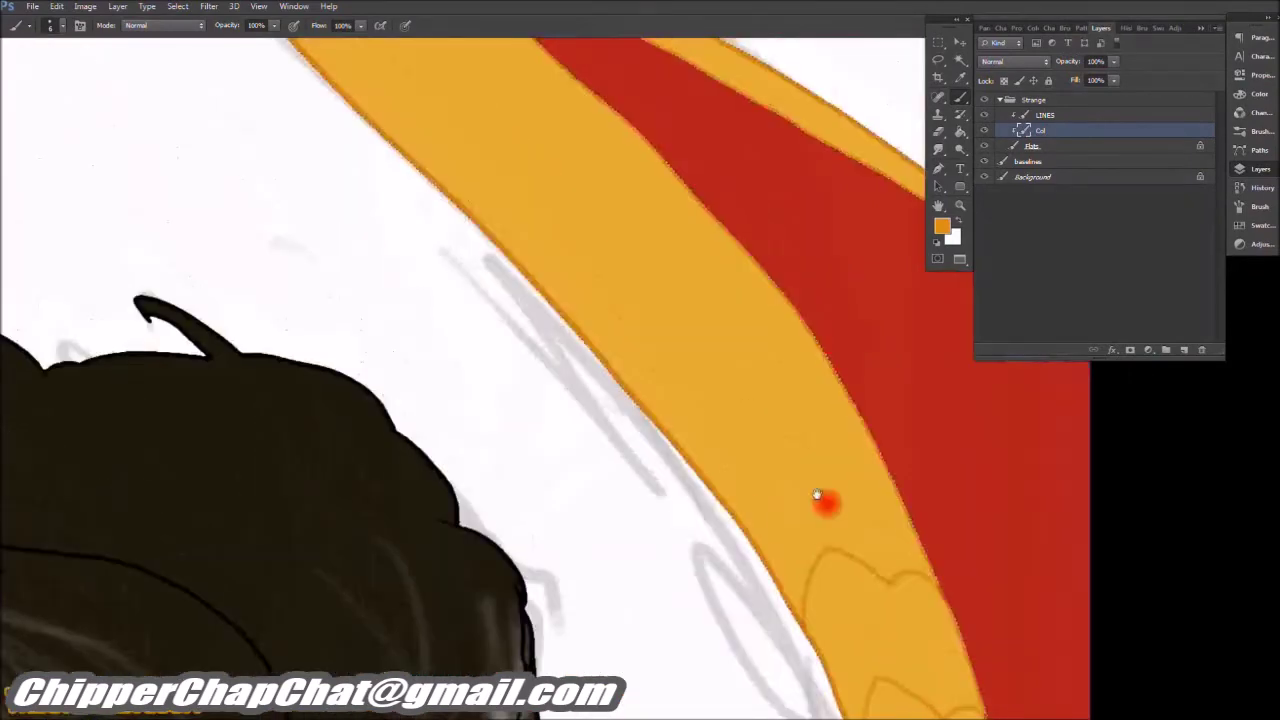
pyautogui.scroll(2, 903, 490)
pyautogui.scroll(-2, 903, 490)
pyautogui.scroll(3, 720, 486)
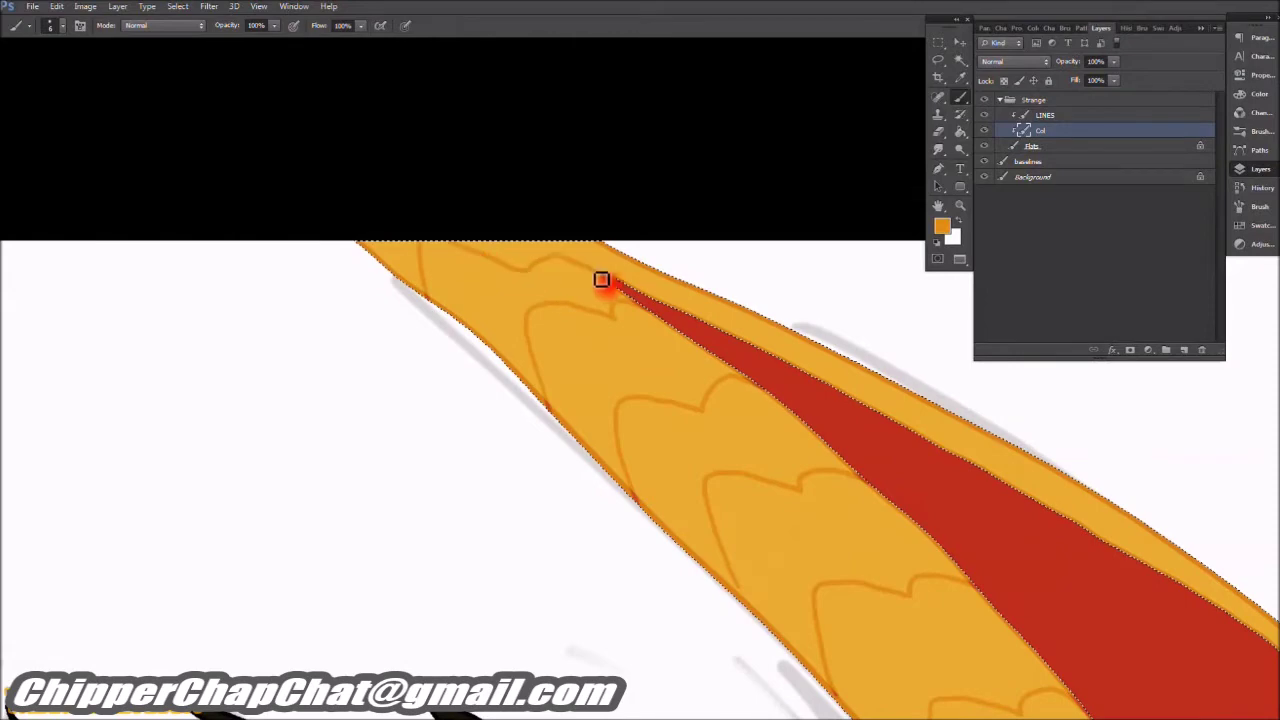
pyautogui.moveTo(960, 414)
pyautogui.mouseDown()
pyautogui.moveTo(685, 299)
pyautogui.moveTo(1066, 583)
pyautogui.mouseUp()
pyautogui.scroll(-4, 791, 206)
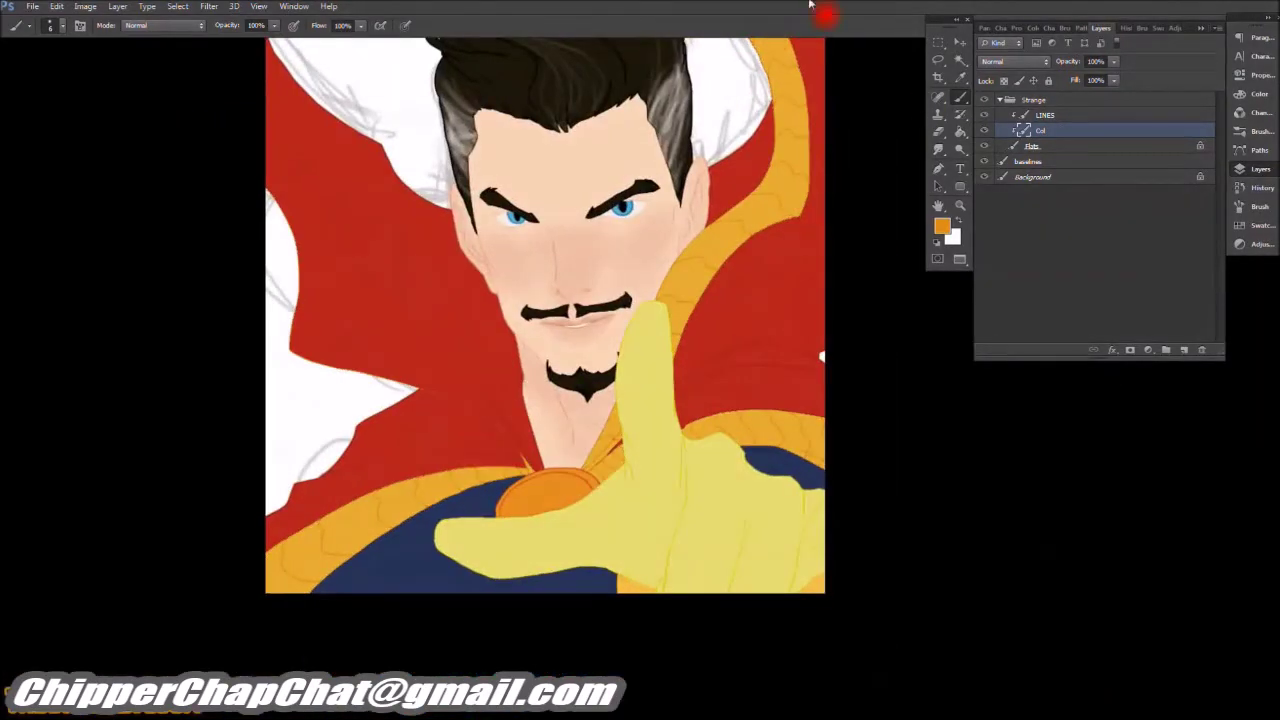
# Step: Outline the inner disc of the round amulet in light blue with the Pencil tool on the Flats layer
pyautogui.click(942, 226)
pyautogui.click(594, 465)
pyautogui.click(443, 403)
pyautogui.click(729, 380)
pyautogui.click(1031, 146)
pyautogui.scroll(5, 608, 440)
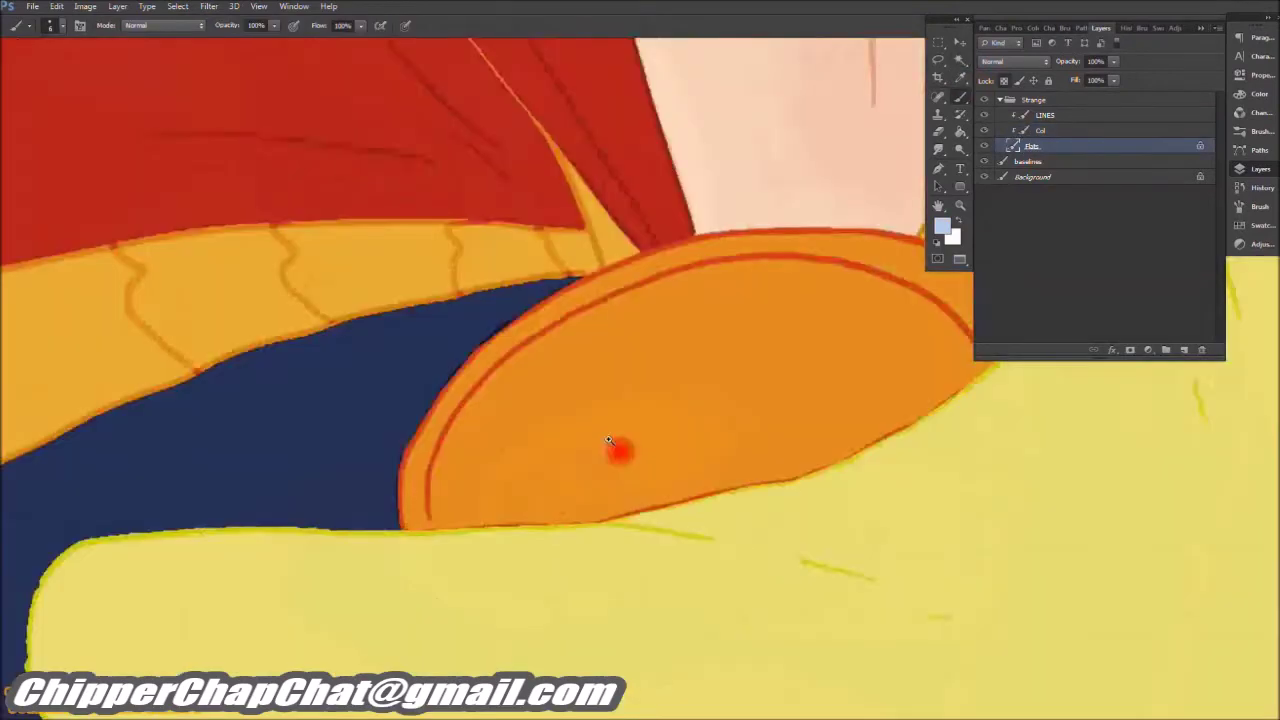
pyautogui.rightClick(960, 97)
pyautogui.click(994, 114)
pyautogui.rightClick(665, 338)
pyautogui.moveTo(408, 477)
pyautogui.mouseDown()
pyautogui.moveTo(405, 408)
pyautogui.moveTo(520, 320)
pyautogui.mouseUp()
pyautogui.moveTo(509, 277)
pyautogui.mouseDown()
pyautogui.moveTo(754, 153)
pyautogui.moveTo(491, 306)
pyautogui.moveTo(503, 254)
pyautogui.moveTo(626, 261)
pyautogui.moveTo(692, 282)
pyautogui.moveTo(808, 391)
pyautogui.mouseUp()
# Step: Fill the amulet's inner disc with light blue and refill it with a pale yellow-green
pyautogui.press('g')
pyautogui.click(694, 403)
pyautogui.scroll(-5, 684, 350)
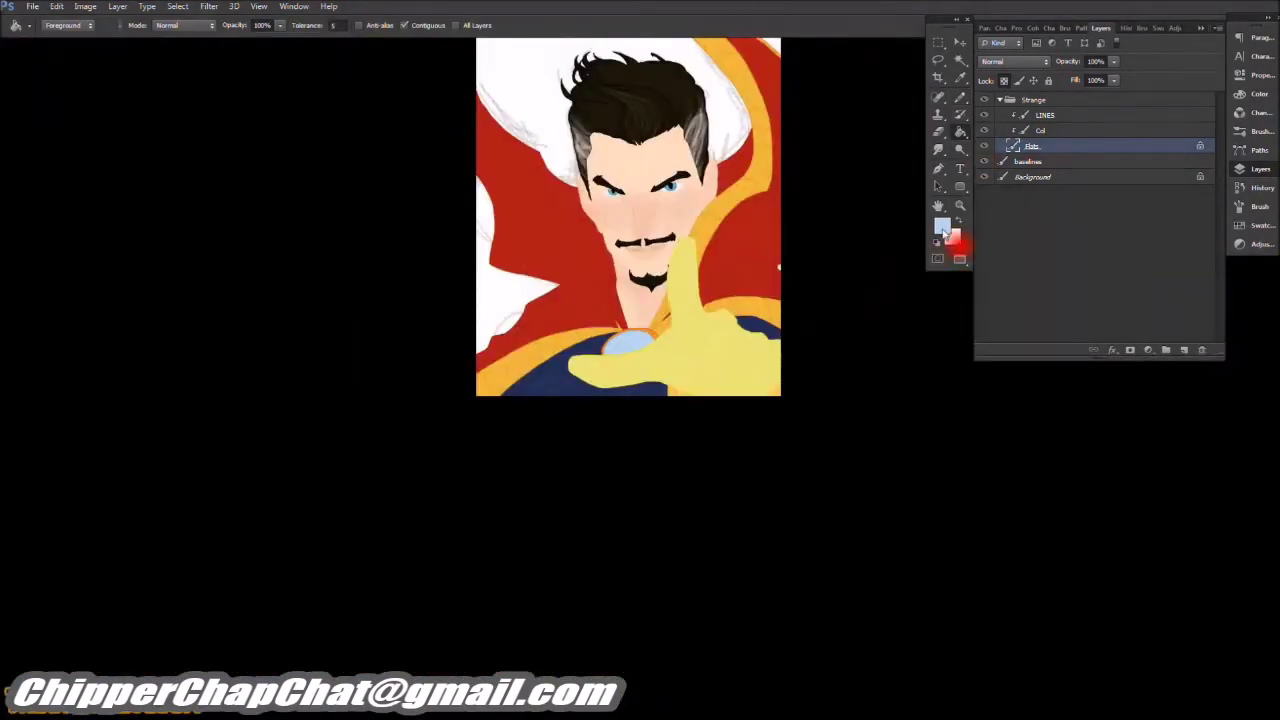
pyautogui.click(942, 228)
pyautogui.click(593, 539)
pyautogui.click(724, 386)
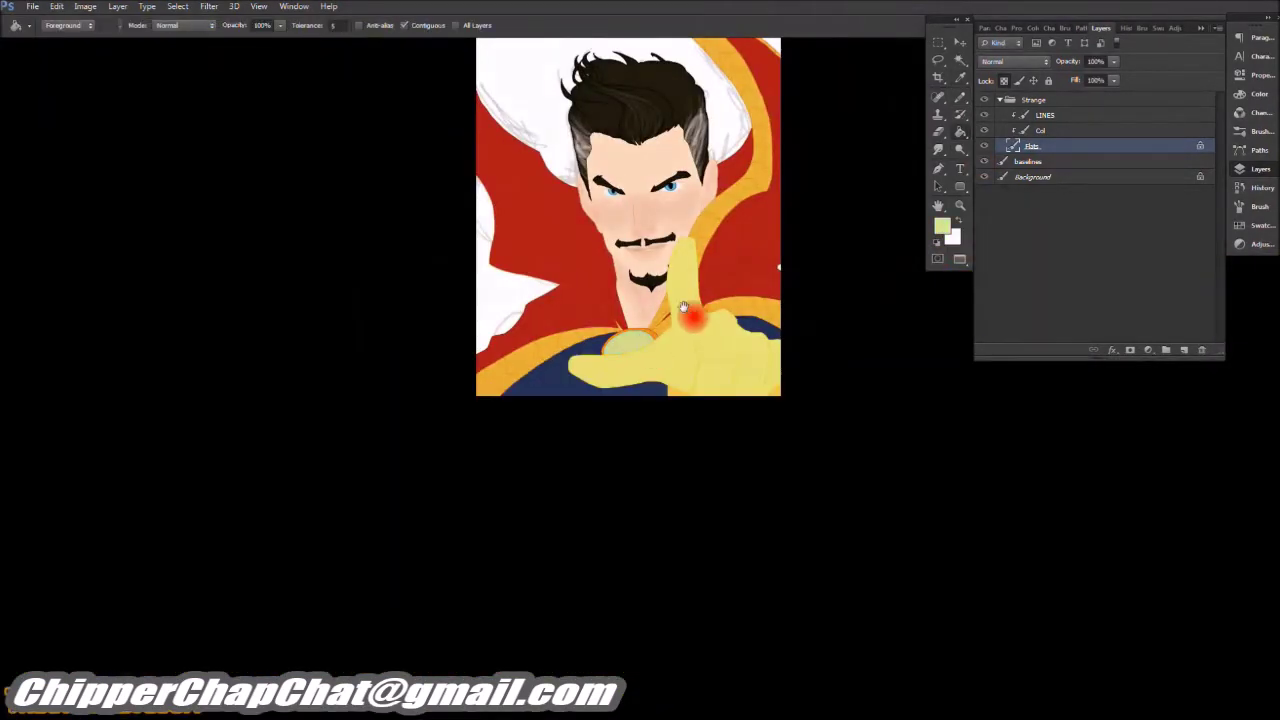
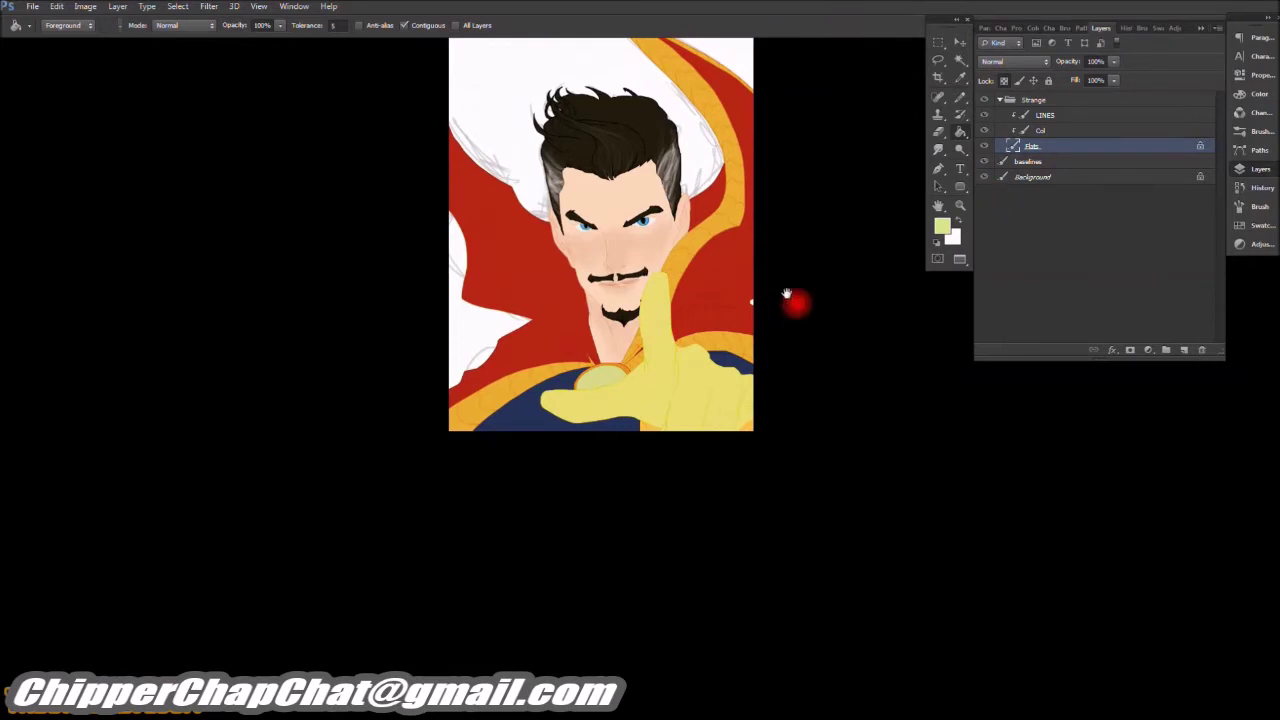
pyautogui.scroll(8, 784, 466)
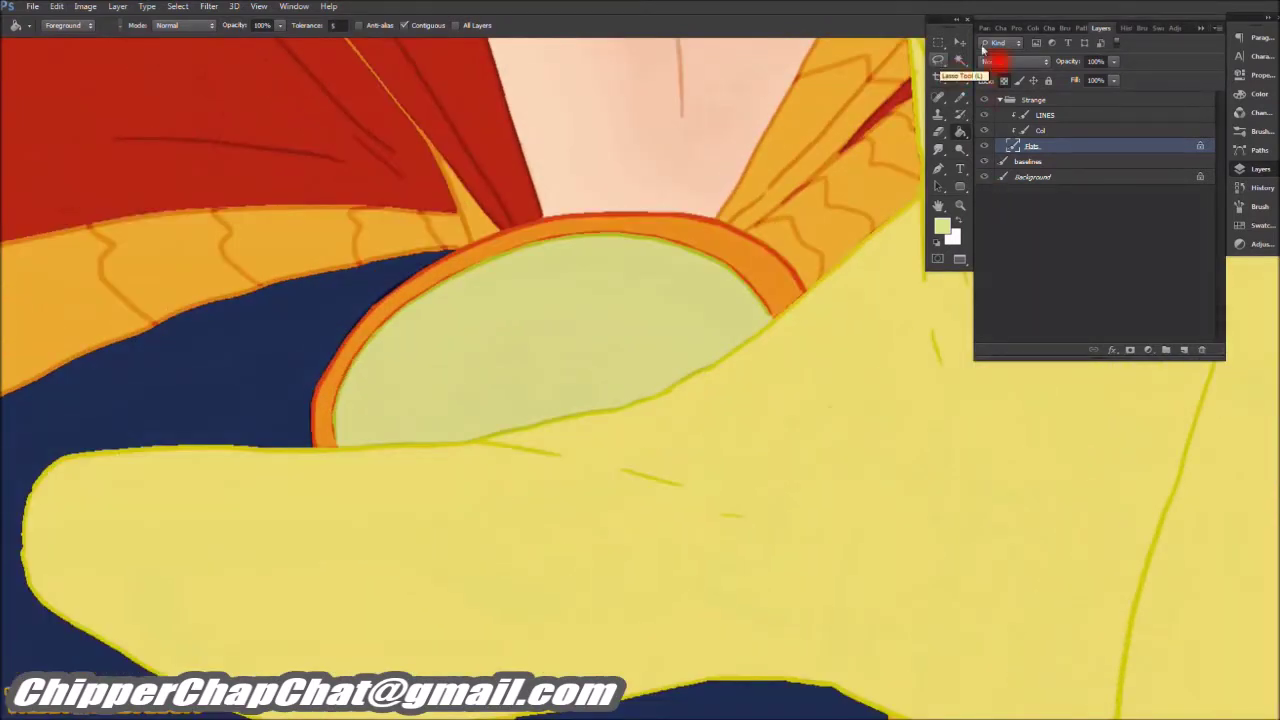
# Step: Set a pale yellow paint colour and select the amulet's inner disc on the Flats layer with the Magic Wand
pyautogui.click(1057, 133)
pyautogui.click(691, 294)
pyautogui.click(942, 226)
pyautogui.click(729, 386)
pyautogui.click(1031, 146)
pyautogui.click(960, 60)
pyautogui.click(700, 272)
# Step: Paint pale yellow highlights inside the amulet selection on the Col layer and clean them up with the Eraser
pyautogui.click(1040, 130)
pyautogui.click(960, 97)
pyautogui.scroll(1, 560, 340)
pyautogui.rightClick(380, 390)
pyautogui.moveTo(440, 460)
pyautogui.mouseDown()
pyautogui.moveTo(300, 366)
pyautogui.moveTo(370, 404)
pyautogui.moveTo(677, 403)
pyautogui.moveTo(649, 294)
pyautogui.moveTo(529, 280)
pyautogui.moveTo(468, 462)
pyautogui.moveTo(571, 274)
pyautogui.moveTo(611, 320)
pyautogui.moveTo(509, 474)
pyautogui.moveTo(629, 357)
pyautogui.moveTo(606, 437)
pyautogui.moveTo(470, 485)
pyautogui.mouseUp()
pyautogui.click(938, 131)
pyautogui.hotkey('ctrl', '0')
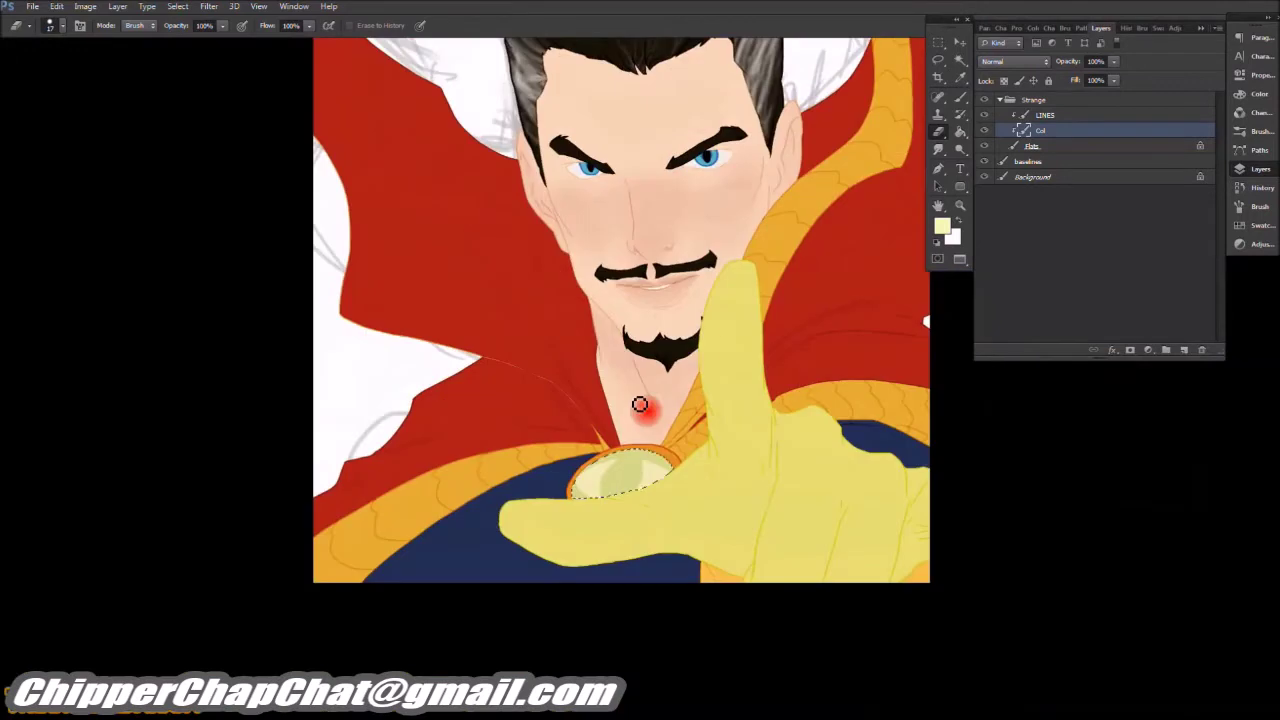
pyautogui.scroll(4, 693, 323)
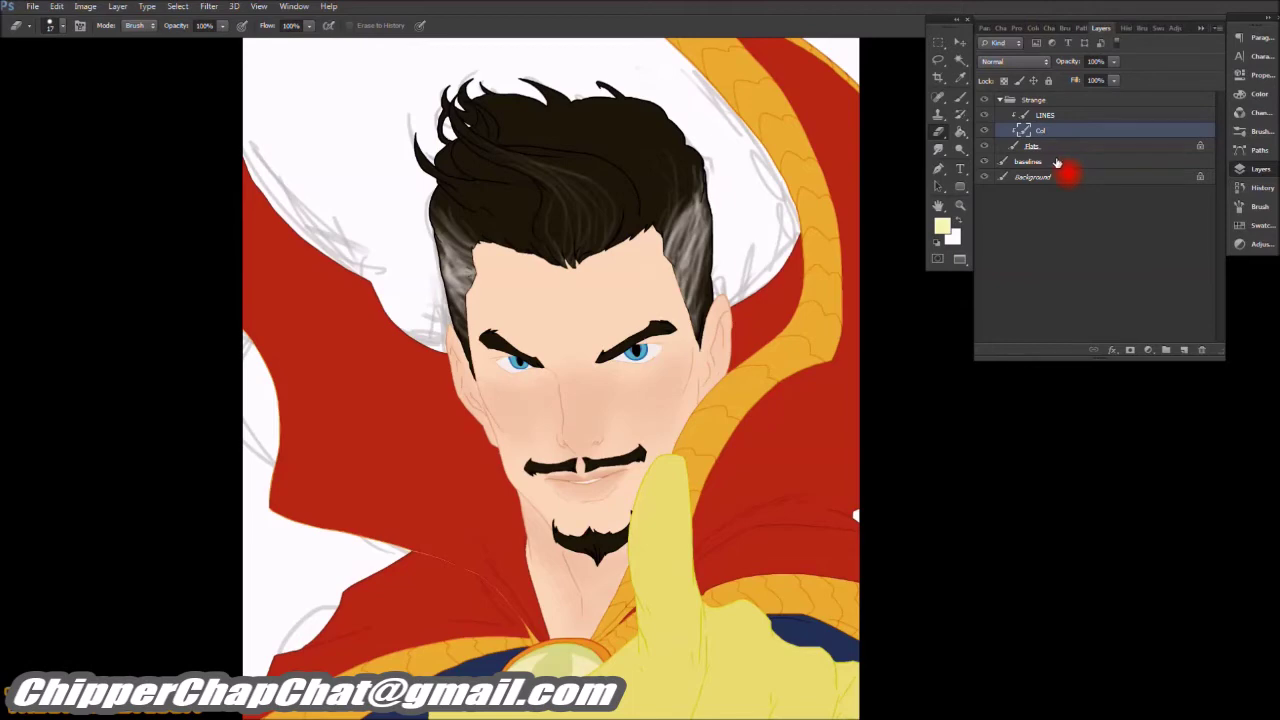
# Step: Add a clipped layer named shade above Col and fill it with dark purple
pyautogui.hotkey('ctrl', 'shift', 'alt', 'n')
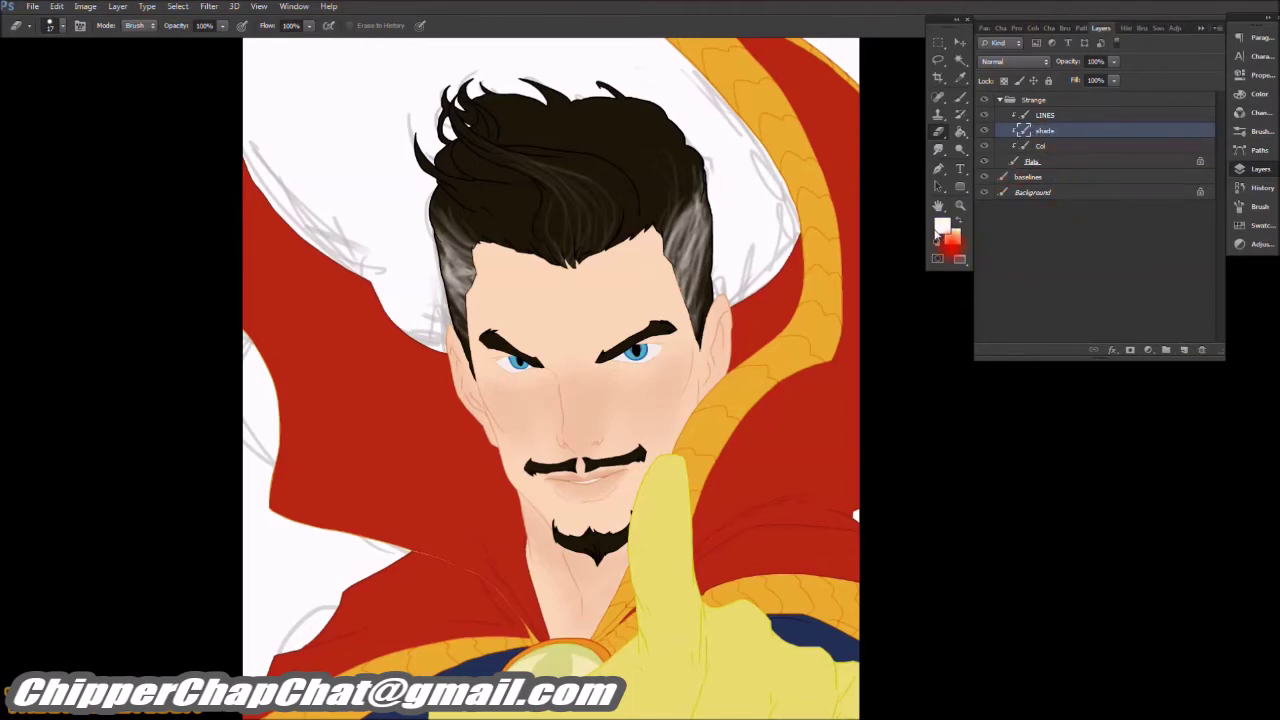
pyautogui.click(940, 228)
pyautogui.click(593, 481)
pyautogui.click(480, 503)
pyautogui.click(726, 383)
pyautogui.press('g')
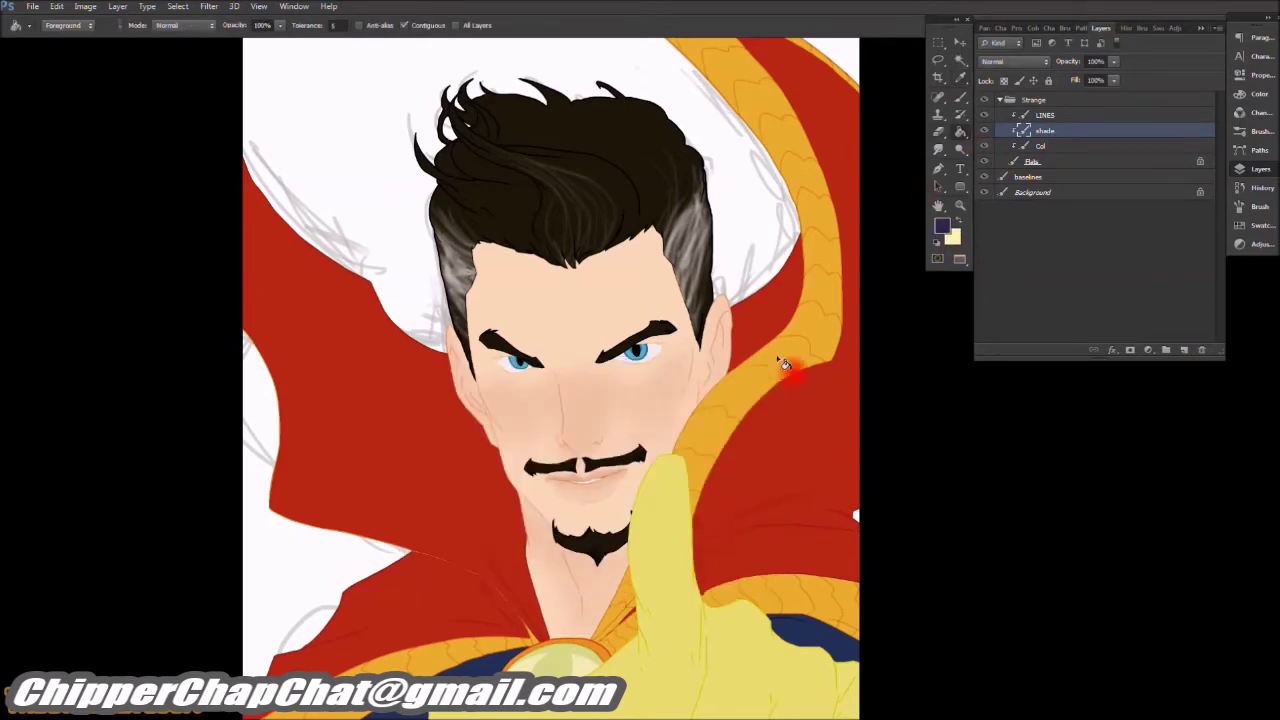
pyautogui.click(785, 364)
# Step: Set the shade layer's blend mode to Linear Burn and mask it with the outline of the Flats layer
pyautogui.click(1013, 61)
pyautogui.click(1010, 178)
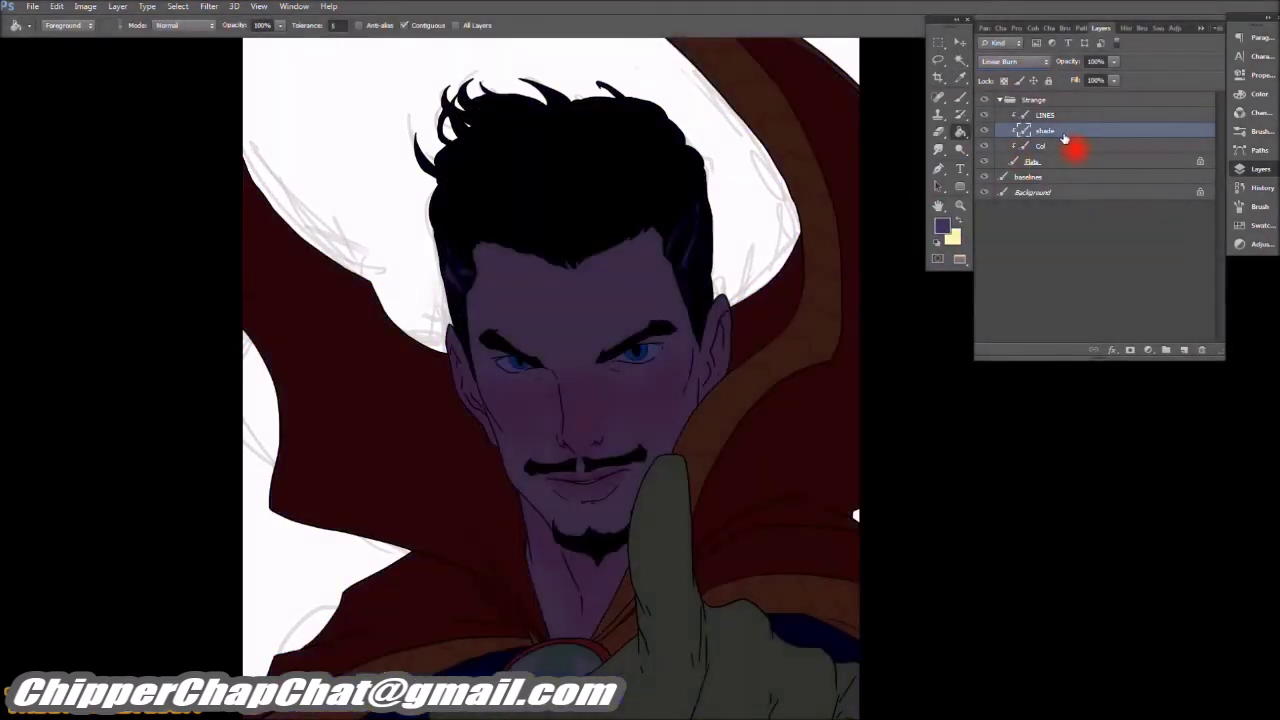
pyautogui.keyDown('ctrl'); pyautogui.click(1014, 163); pyautogui.keyUp('ctrl')
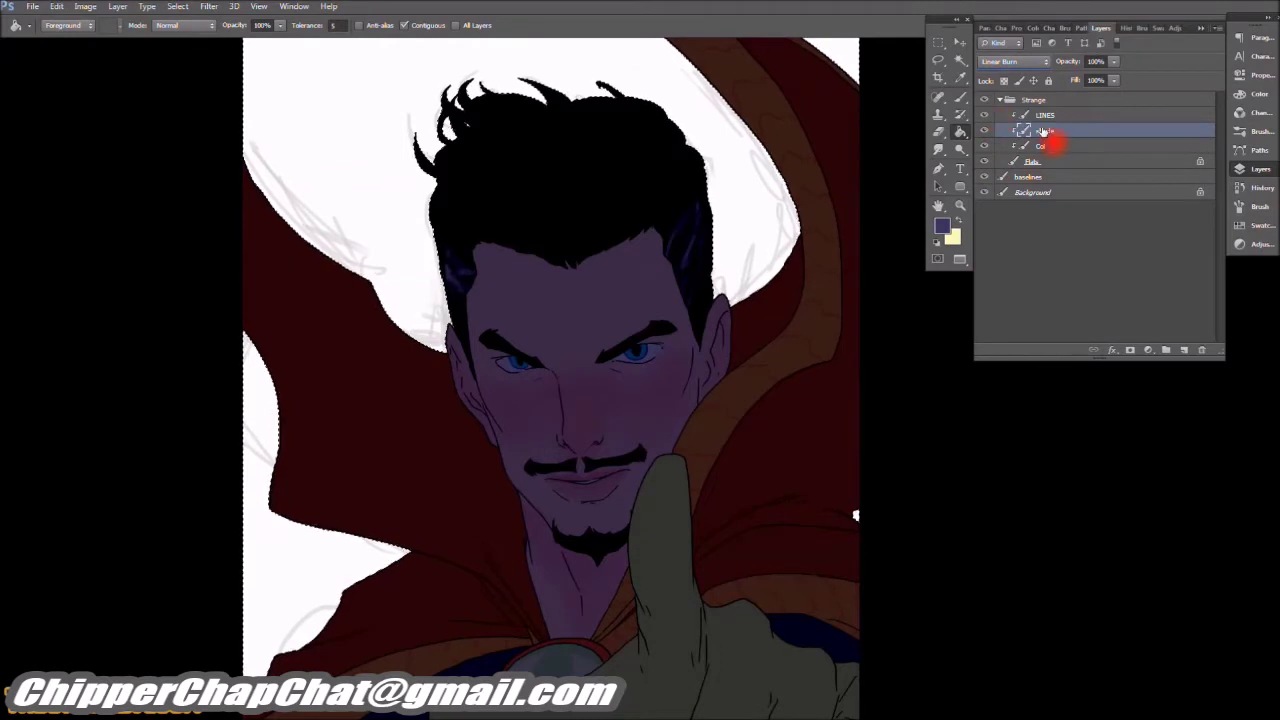
pyautogui.click(1130, 350)
pyautogui.press('l')
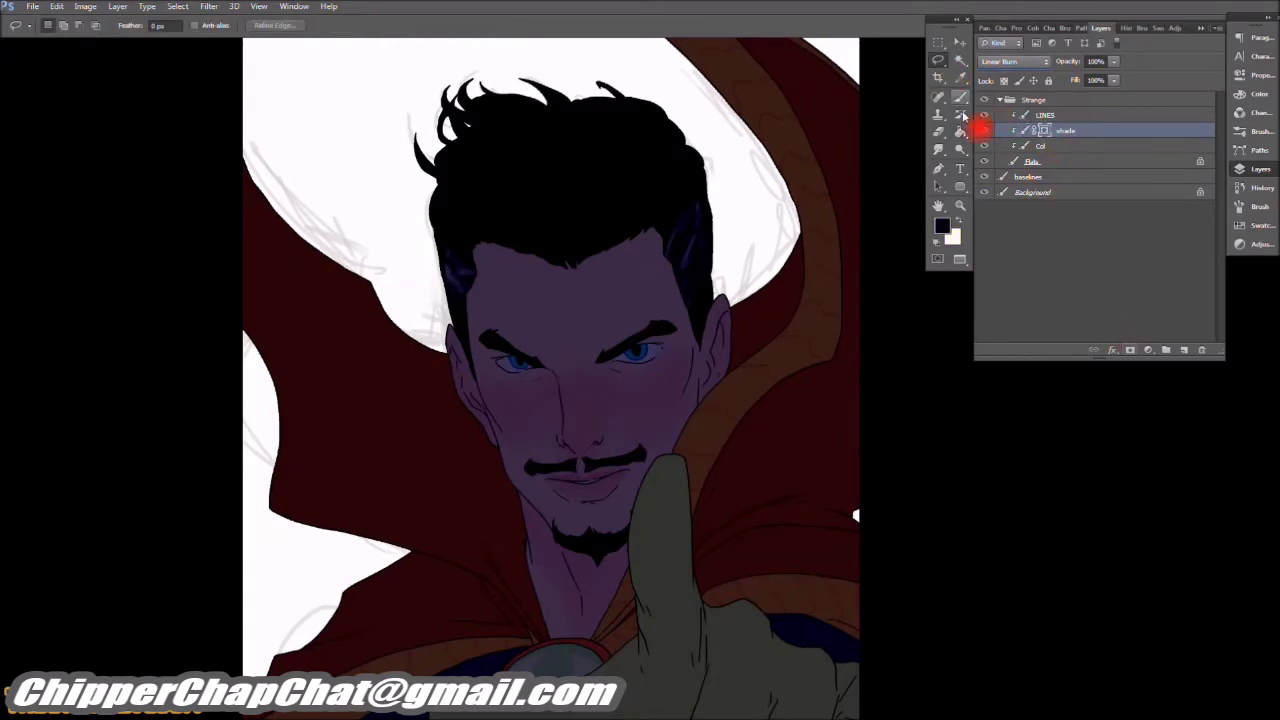
# Step: Add an Inner Glow effect with the Vivid Light blend mode to the shade layer
pyautogui.doubleClick(1092, 128)
pyautogui.click(851, 458)
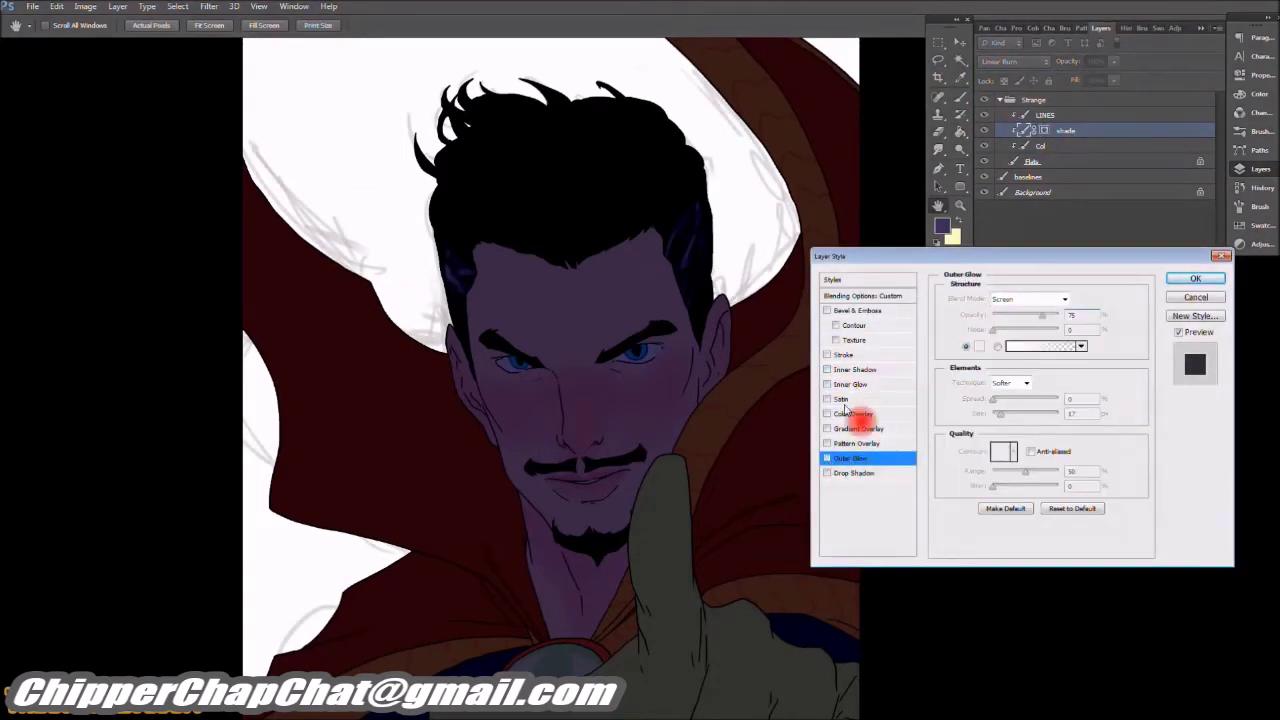
pyautogui.click(849, 386)
pyautogui.click(1030, 298)
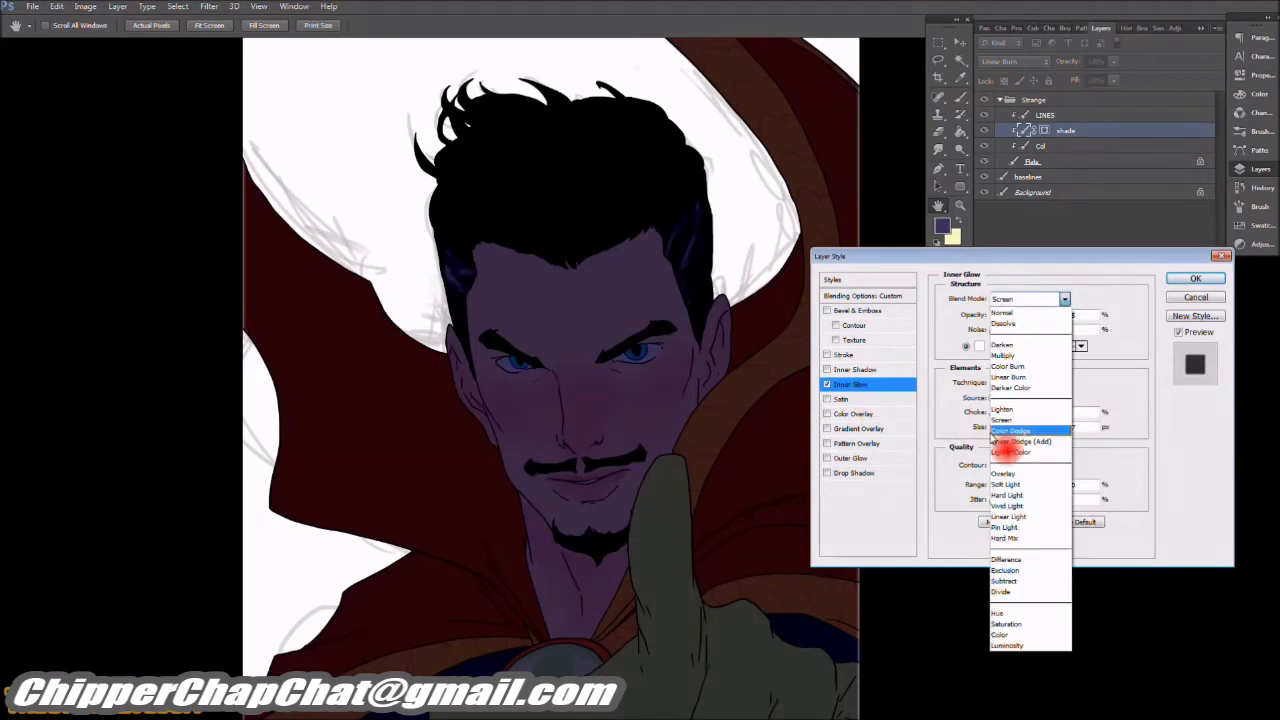
pyautogui.click(1038, 518)
# Step: Give the Inner Glow a dark red colour, a size of 202 px and a range of 70%, and apply it
pyautogui.click(979, 346)
pyautogui.moveTo(593, 565); pyautogui.dragTo(593, 398)
pyautogui.click(724, 386)
pyautogui.moveTo(1000, 427); pyautogui.dragTo(1042, 440)
pyautogui.moveTo(1013, 487); pyautogui.dragTo(1040, 488)
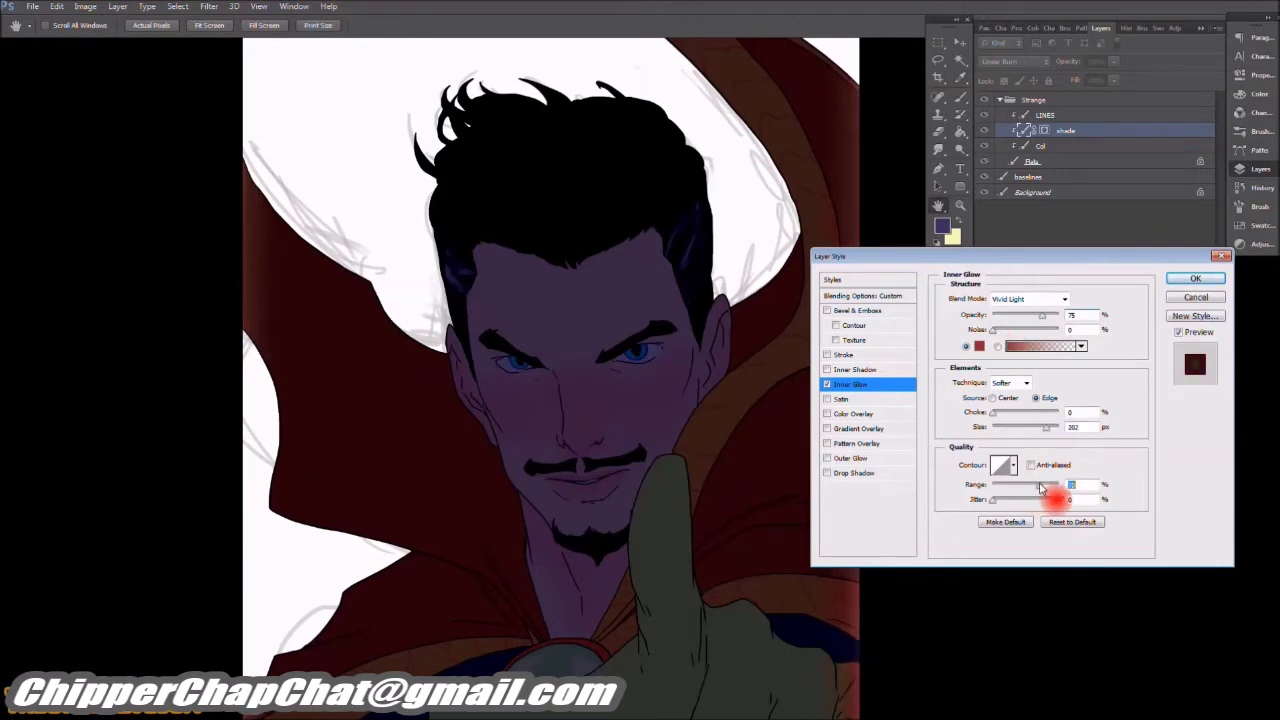
pyautogui.click(995, 415)
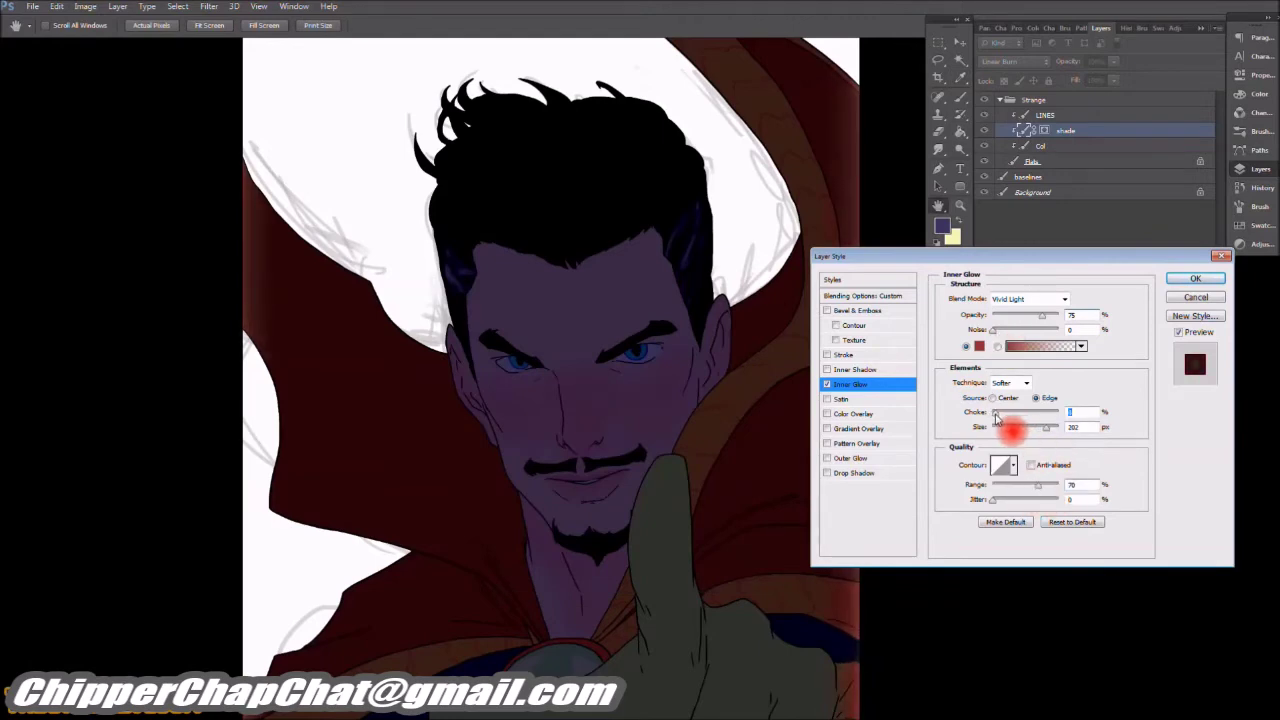
pyautogui.click(1192, 280)
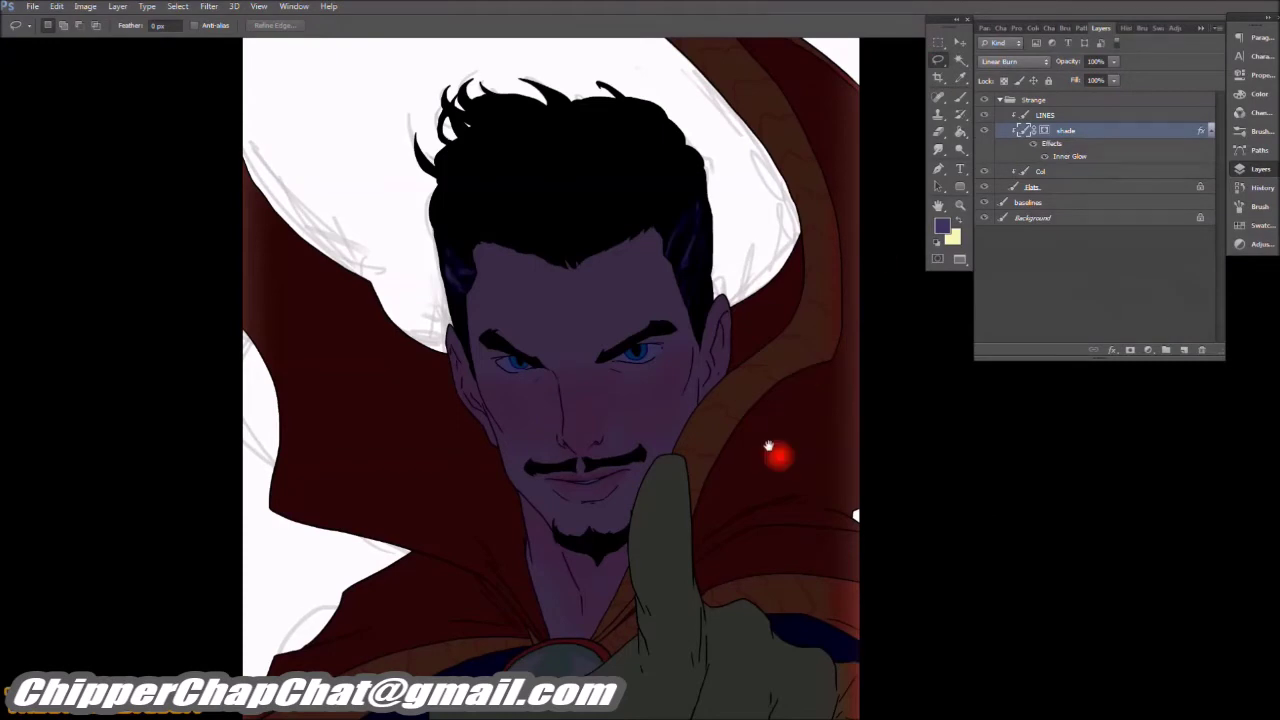
# Step: Select the yellow hand with the Magic Wand and clear the shade layer's fill from it
pyautogui.scroll(-3, 763, 310)
pyautogui.click(1010, 171)
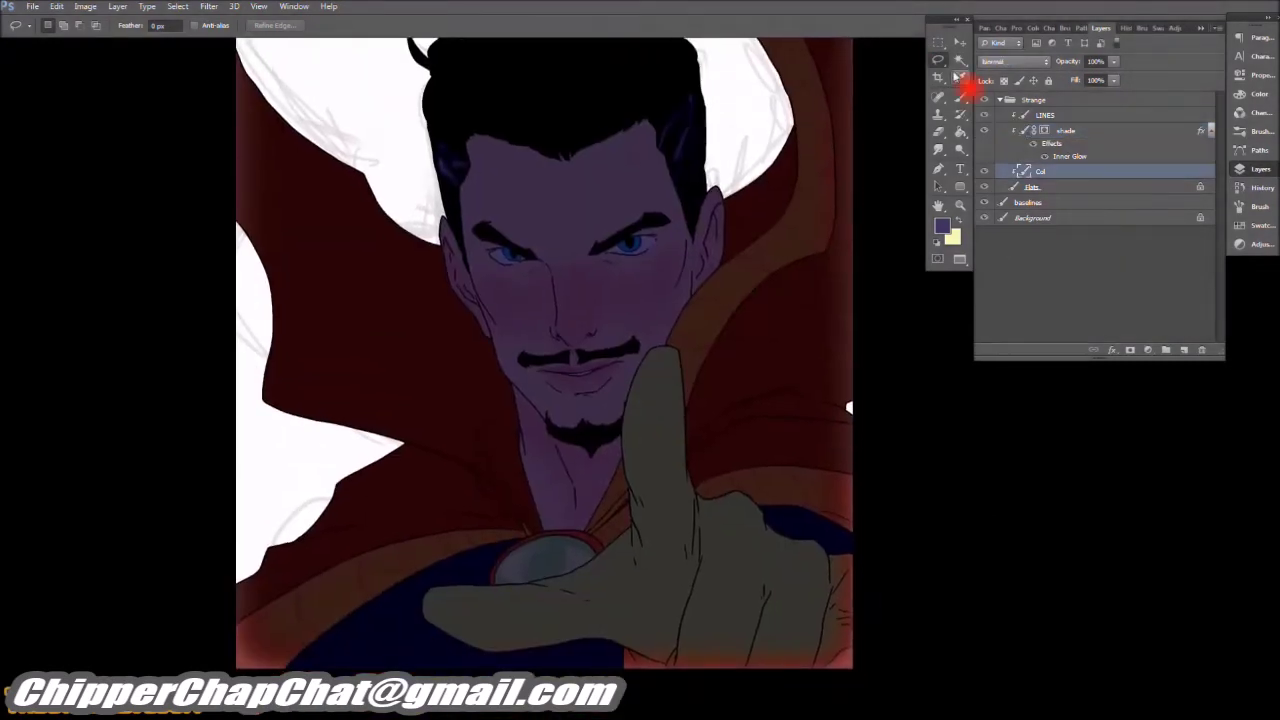
pyautogui.click(960, 59)
pyautogui.click(1110, 131)
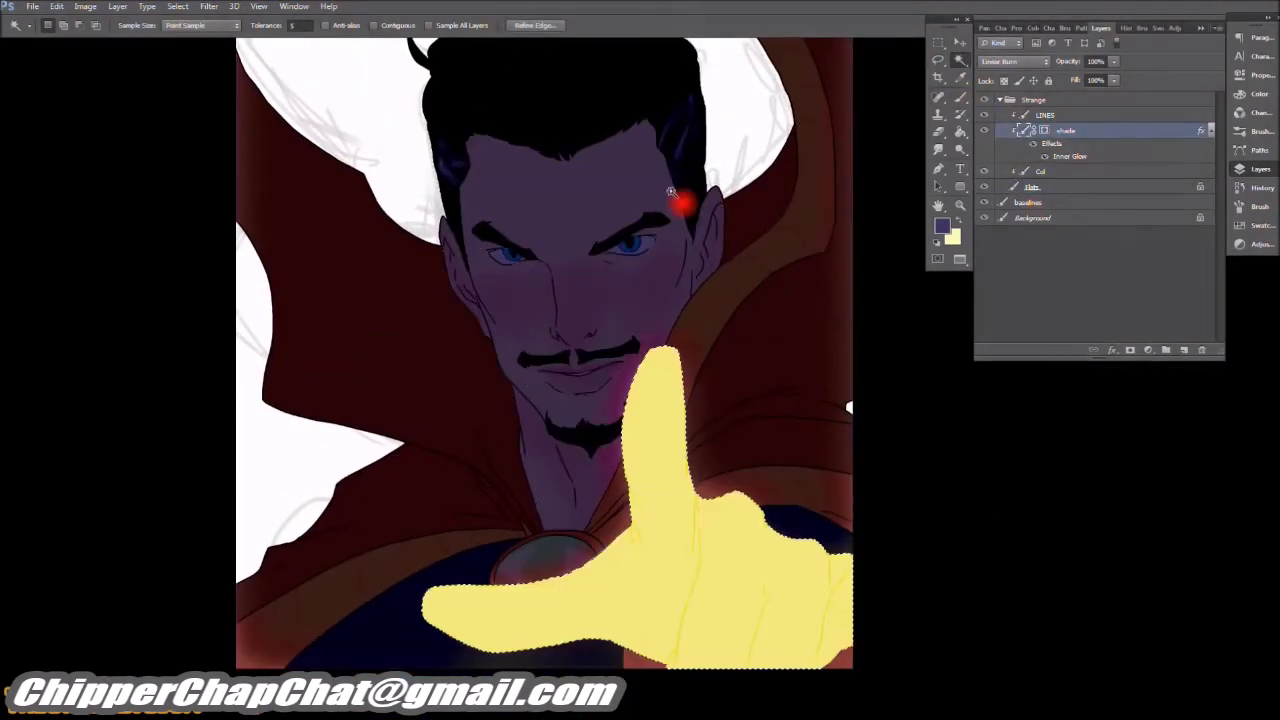
pyautogui.moveTo(720, 362)
pyautogui.mouseDown()
pyautogui.moveTo(708, 350)
pyautogui.moveTo(714, 362)
pyautogui.mouseUp()
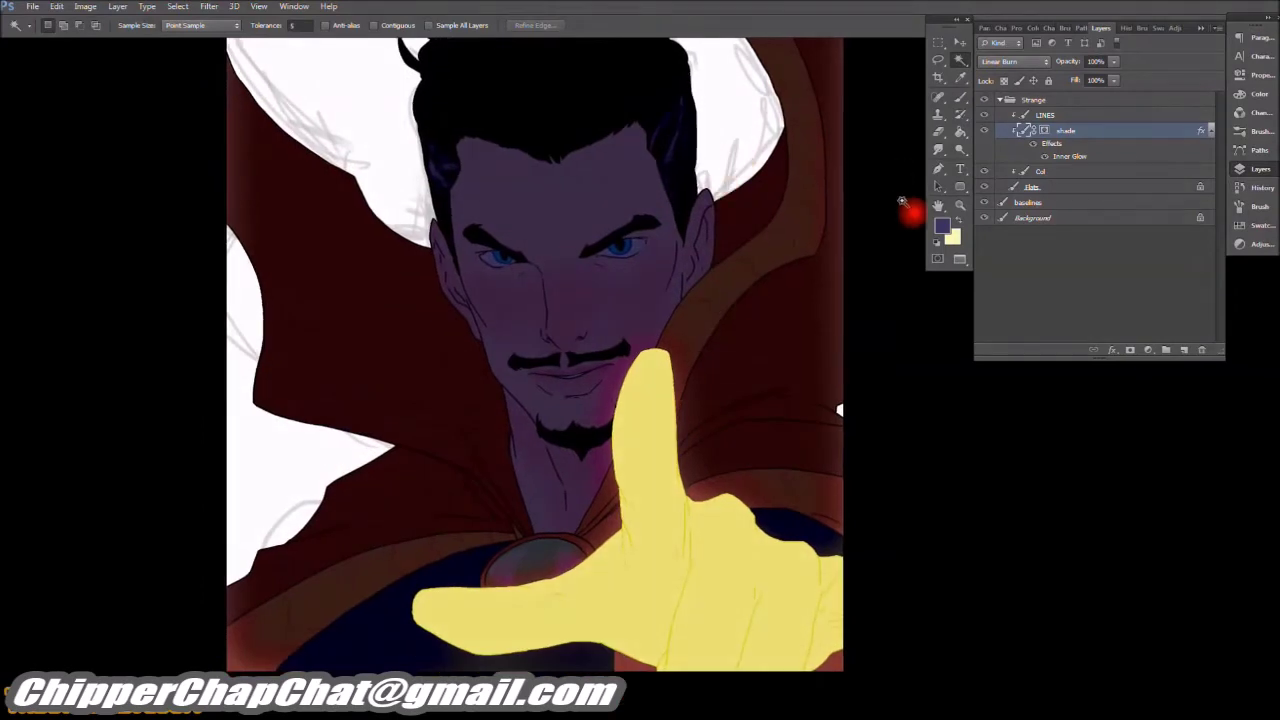
# Step: Add an Outer Glow to the shade layer with Overlay blending, 10% noise, 5% spread and a larger size
pyautogui.doubleClick(1128, 142)
pyautogui.click(868, 459)
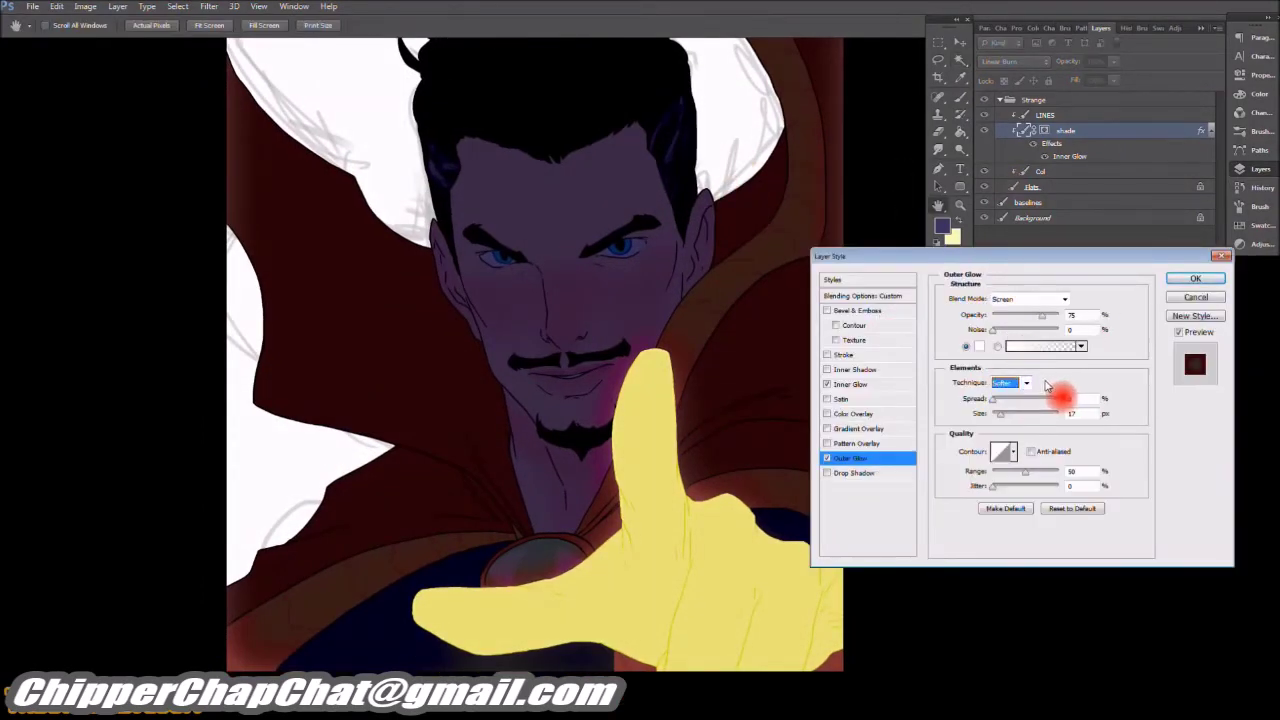
pyautogui.click(1040, 299)
pyautogui.click(1018, 476)
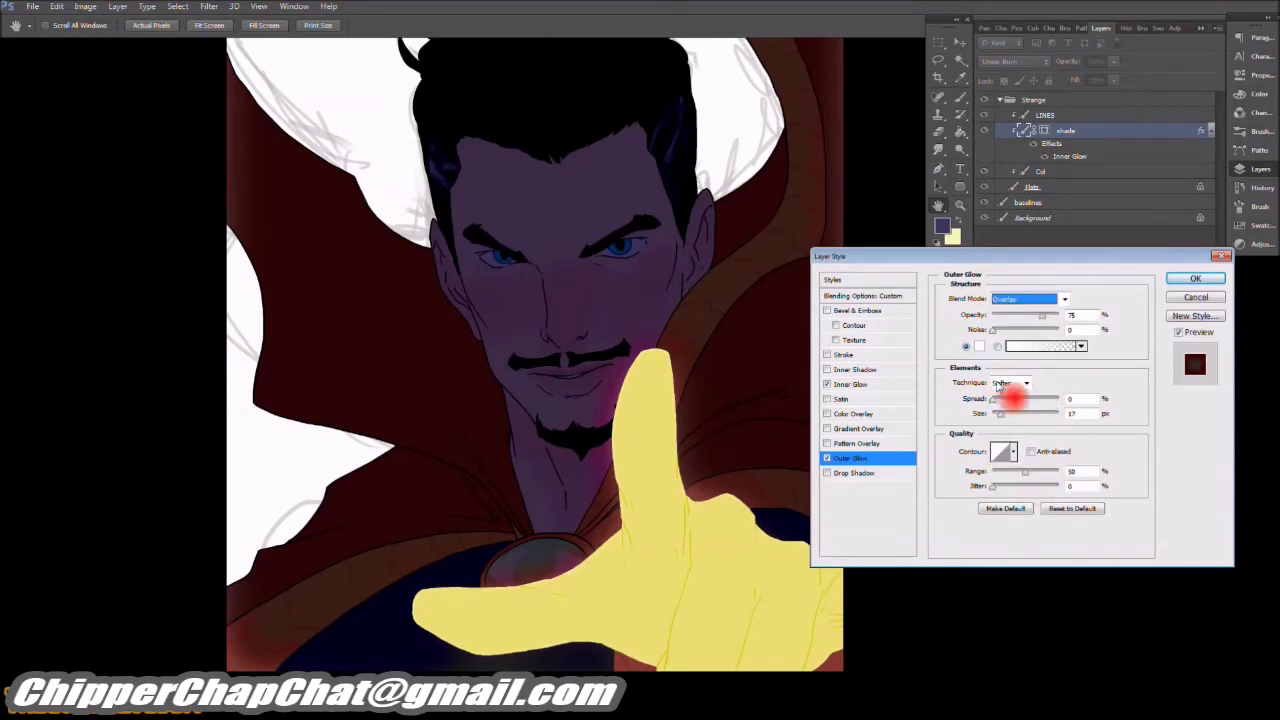
pyautogui.press('Tab')
pyautogui.press('Tab')
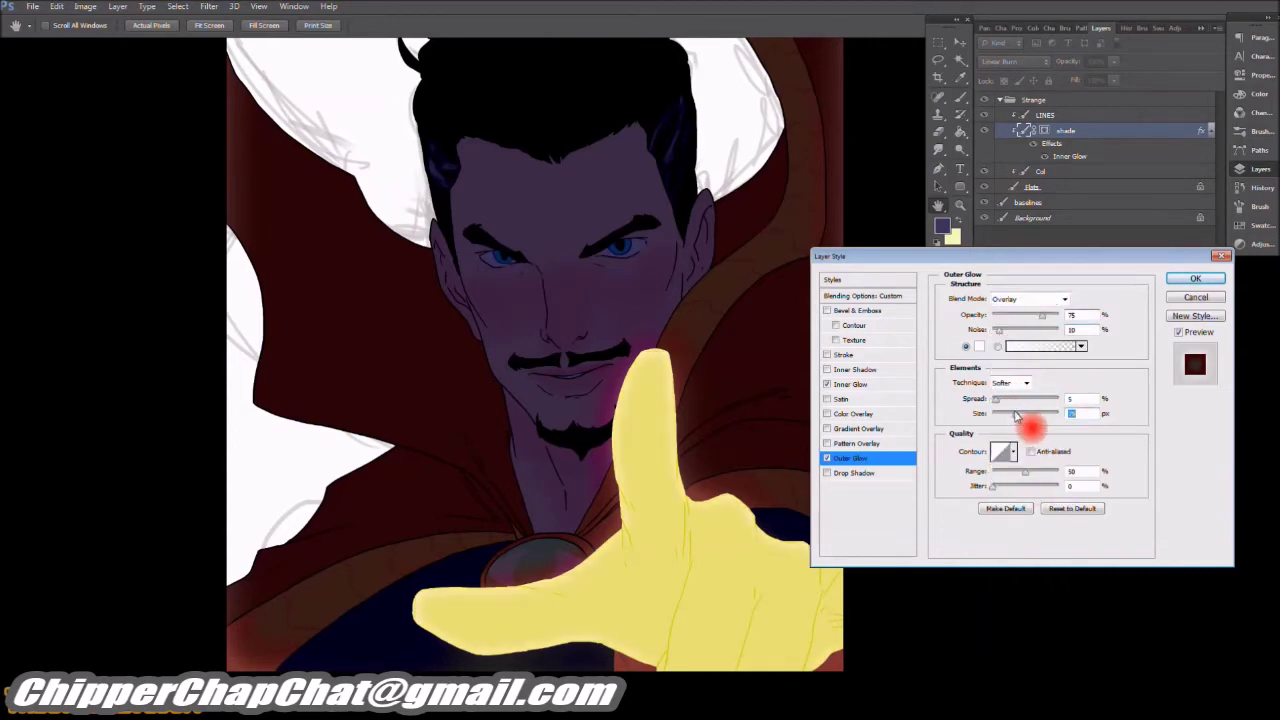
pyautogui.click(1190, 280)
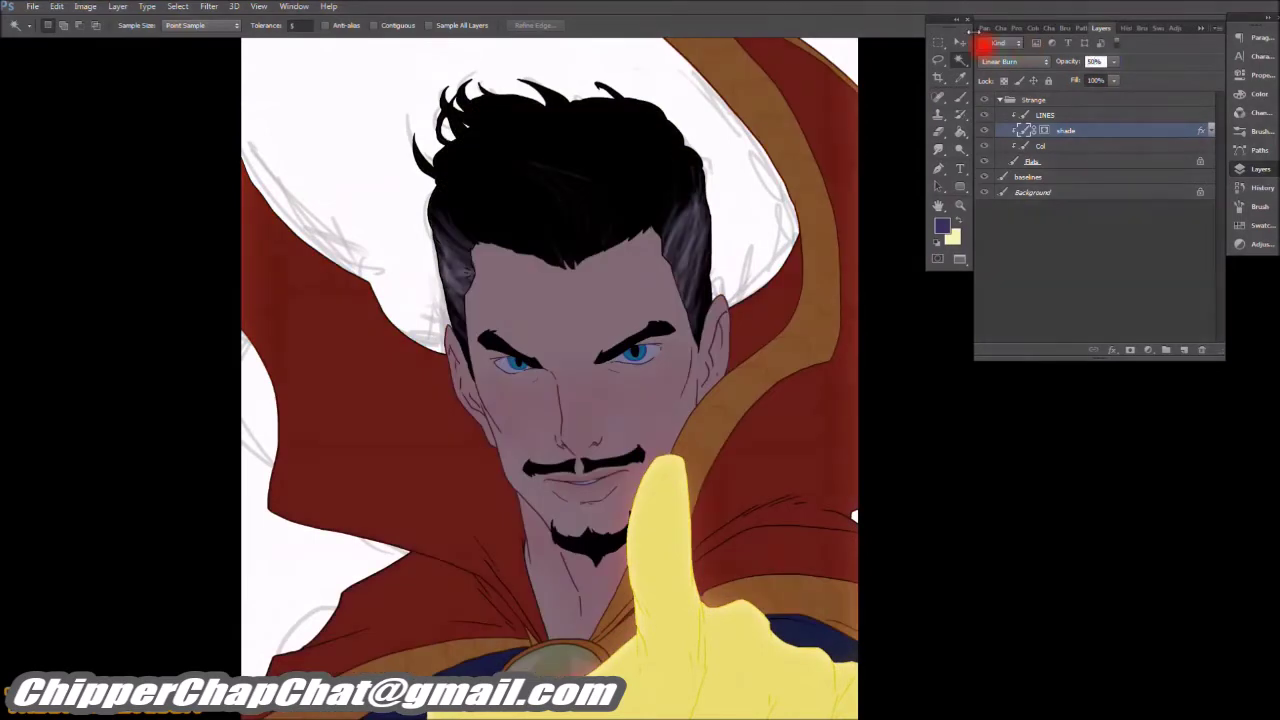
# Step: Set the shade layer's opacity to 75% and make the Flats layer active
pyautogui.write('75')
pyautogui.click(1056, 160)
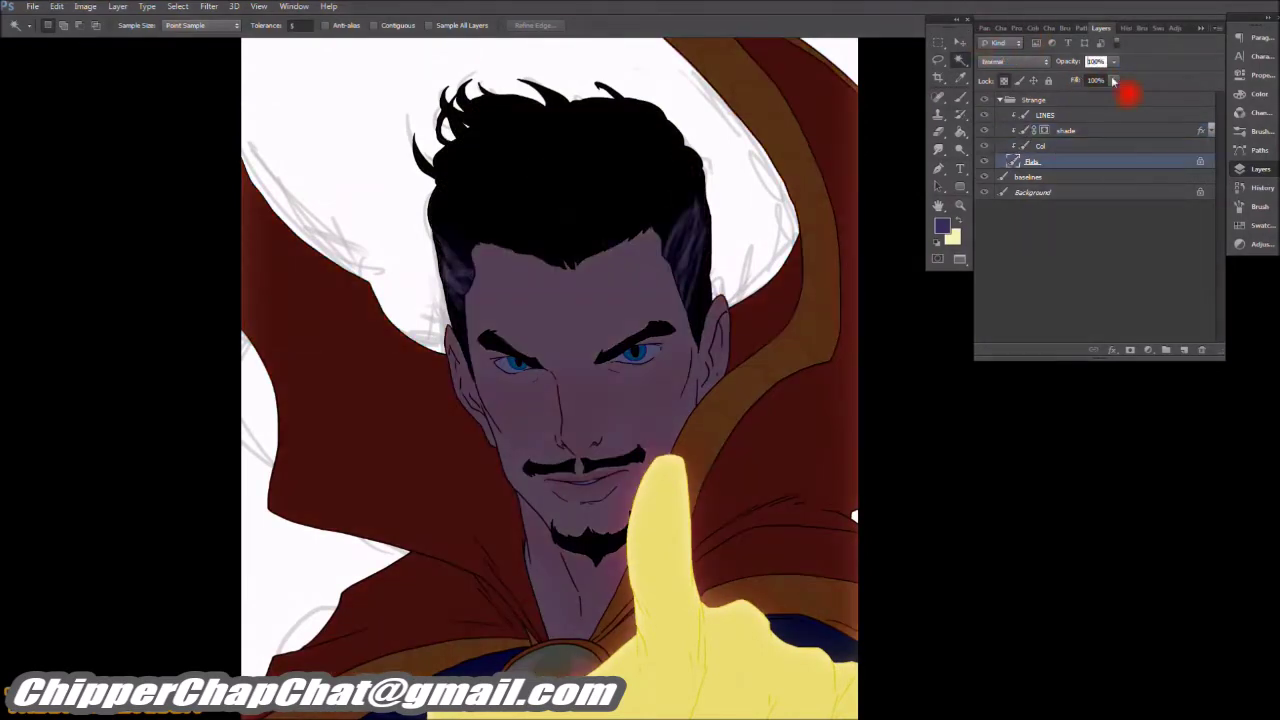
# Step: On the shade layer's mask, lasso the forehead, nose bridge, near cheek and mouth area and clear the shade from it
pyautogui.moveTo(1097, 80); pyautogui.dragTo(1096, 80)
pyautogui.click(1060, 130)
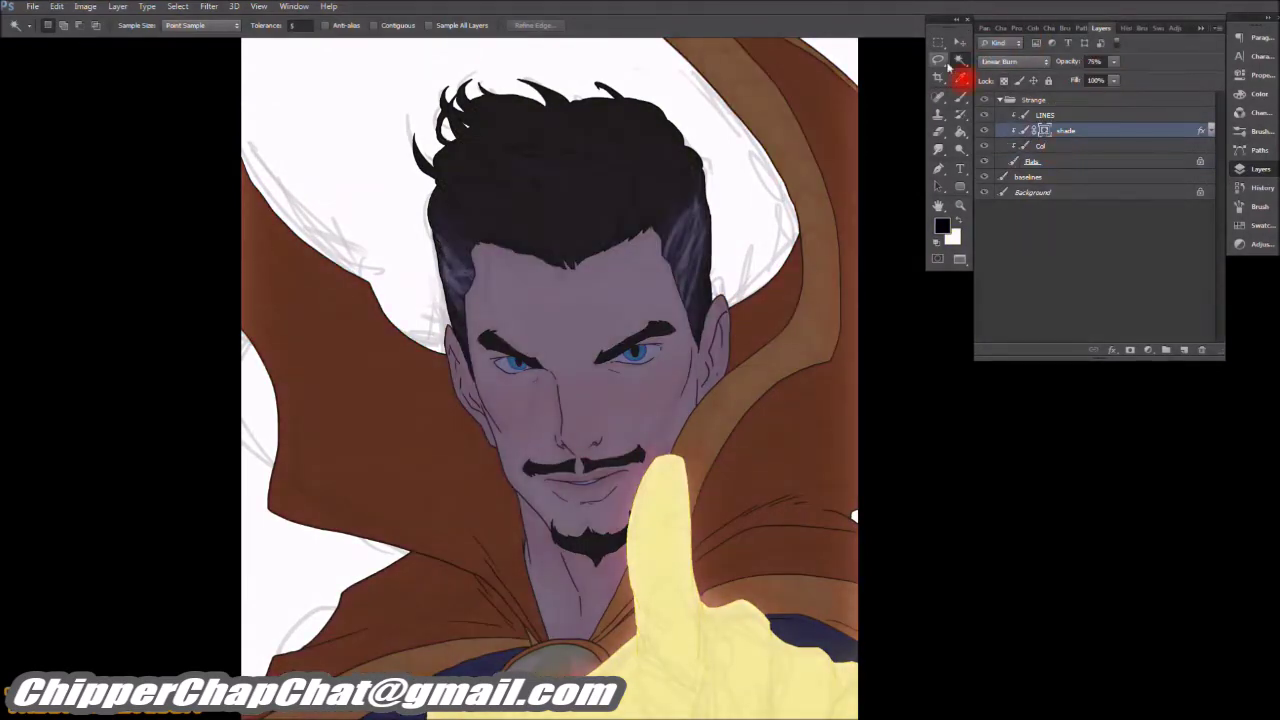
pyautogui.click(938, 60)
pyautogui.scroll(5, 543, 277)
pyautogui.moveTo(518, 333)
pyautogui.mouseDown()
pyautogui.moveTo(565, 395)
pyautogui.moveTo(548, 378)
pyautogui.mouseUp()
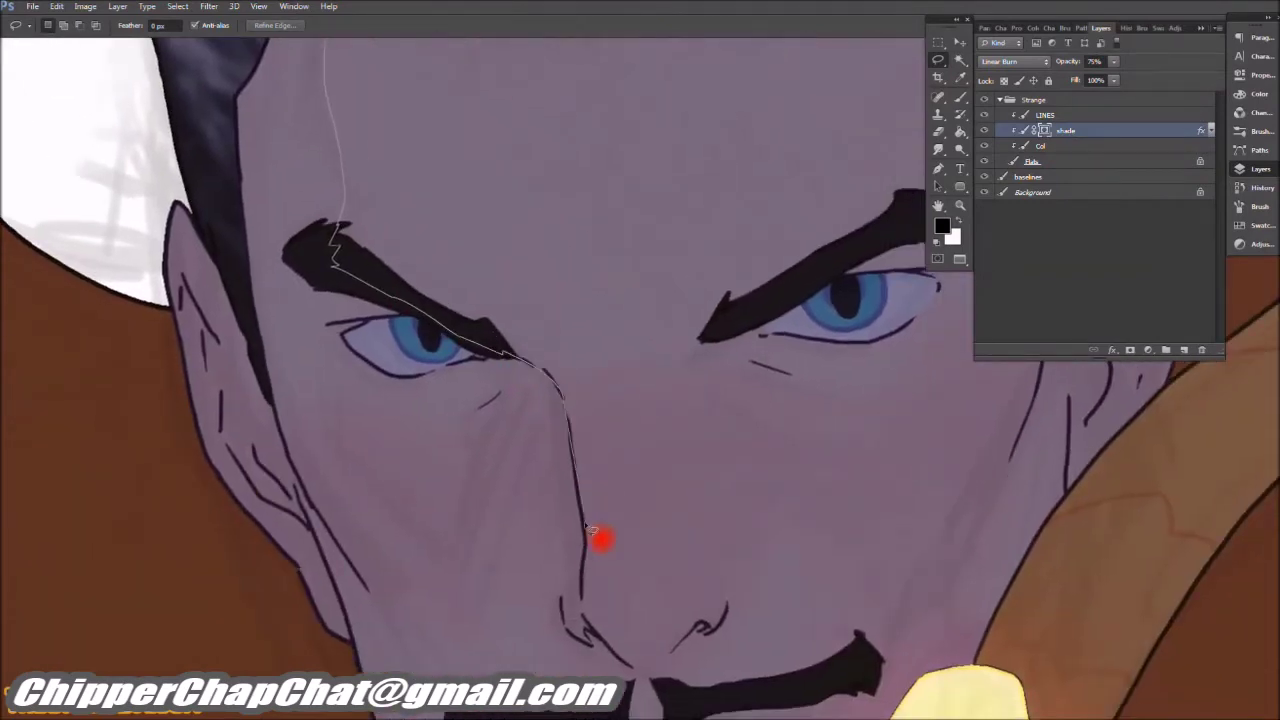
pyautogui.moveTo(616, 652); pyautogui.dragTo(603, 362)
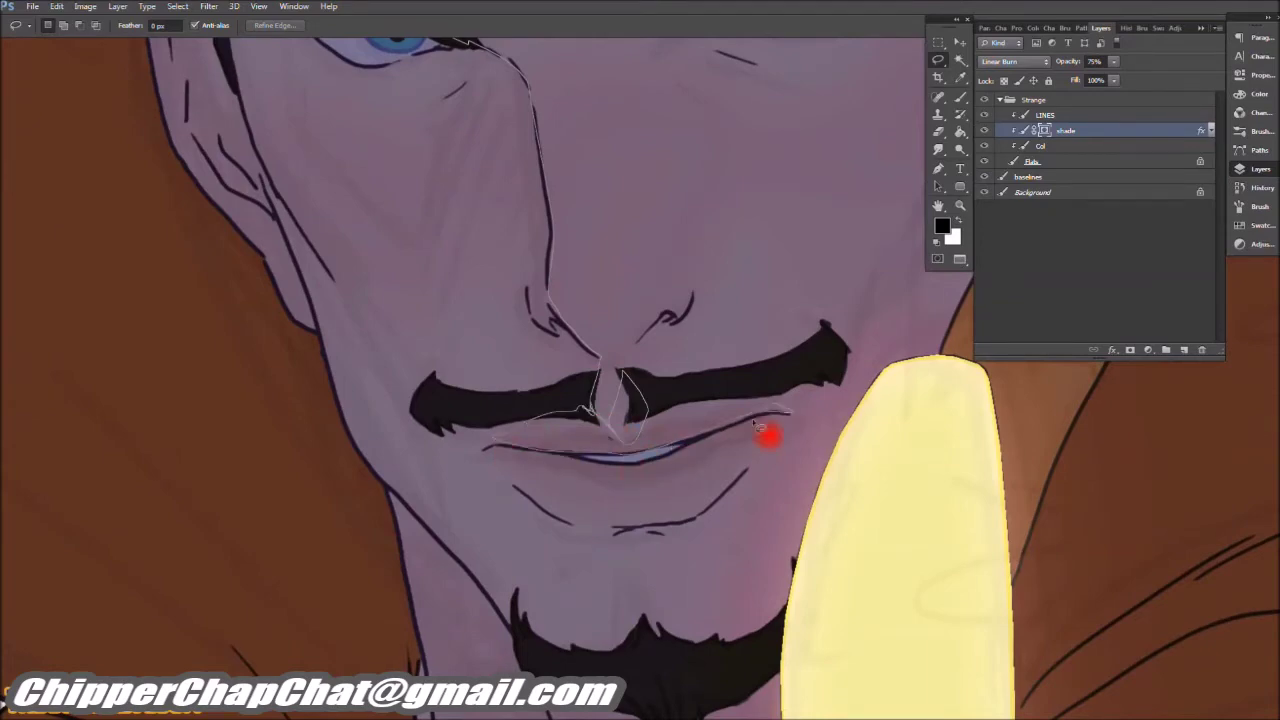
pyautogui.moveTo(745, 521)
pyautogui.mouseDown()
pyautogui.moveTo(729, 443)
pyautogui.moveTo(437, 205)
pyautogui.mouseUp()
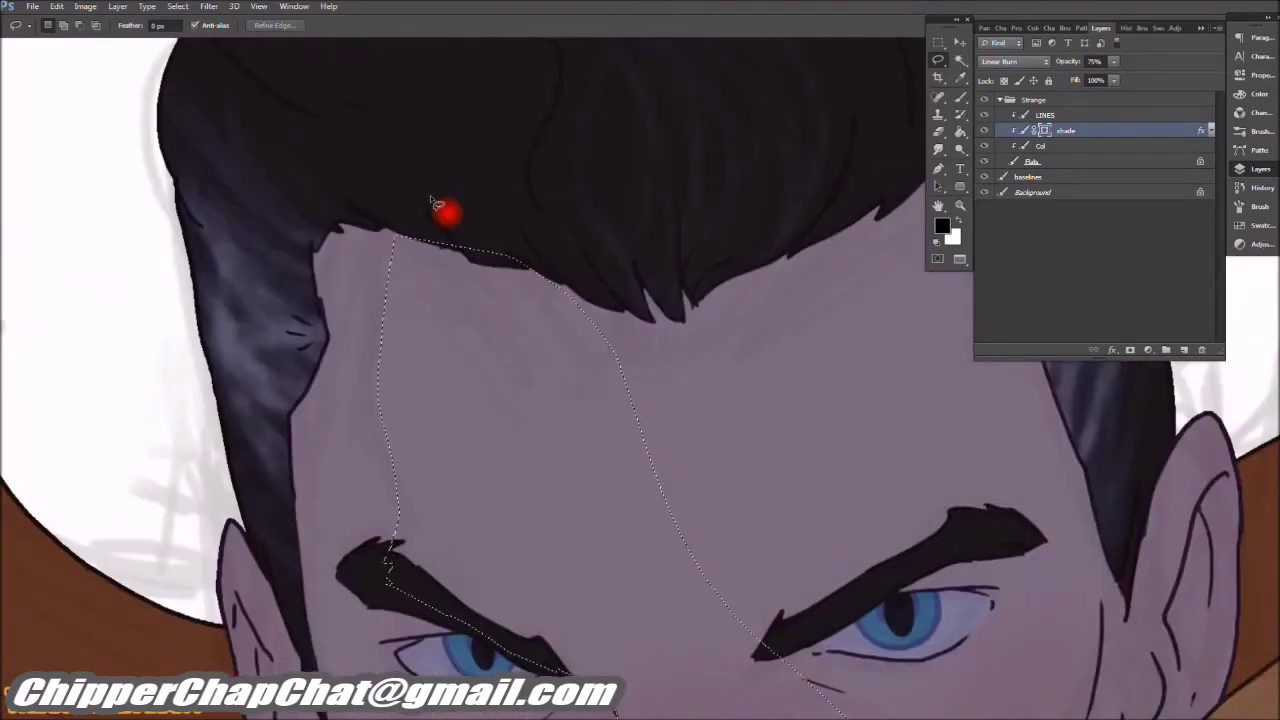
pyautogui.press('x')
pyautogui.press('Delete')
pyautogui.hotkey('ctrl', '0')
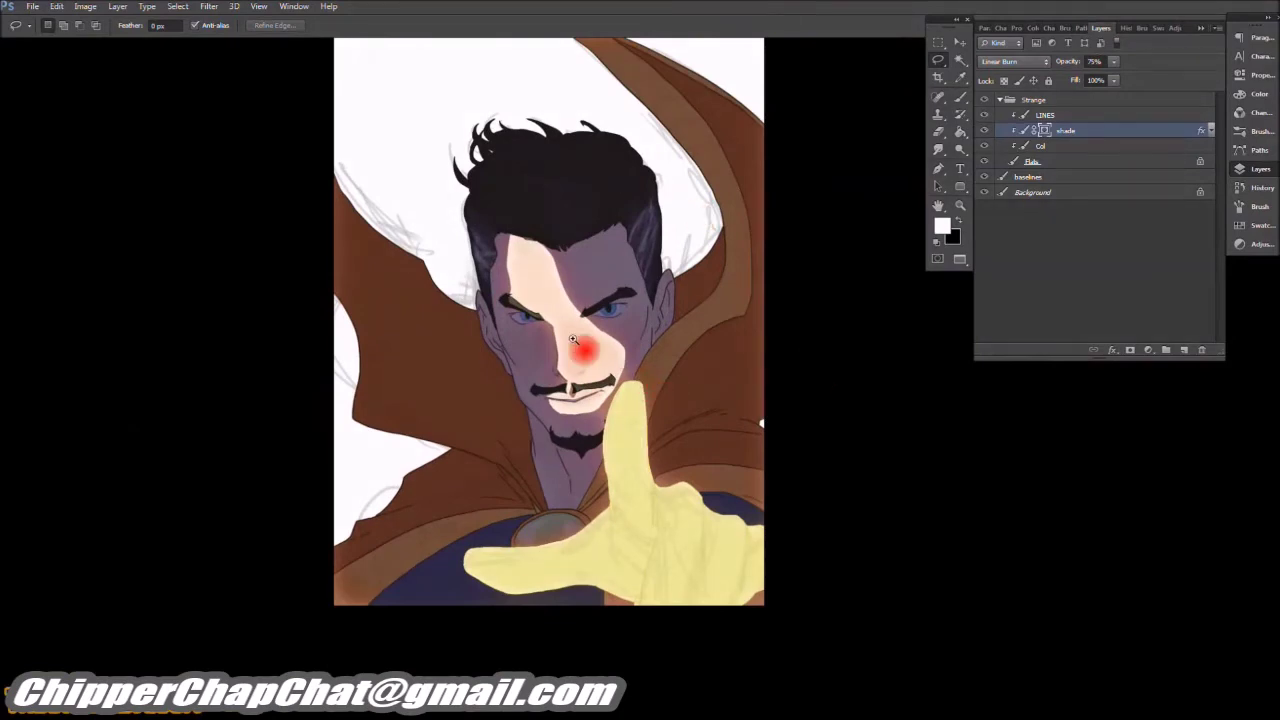
# Step: Lasso the eye, cheek and forehead on the hand's side of the face and clear the shade there
pyautogui.scroll(5, 618, 347)
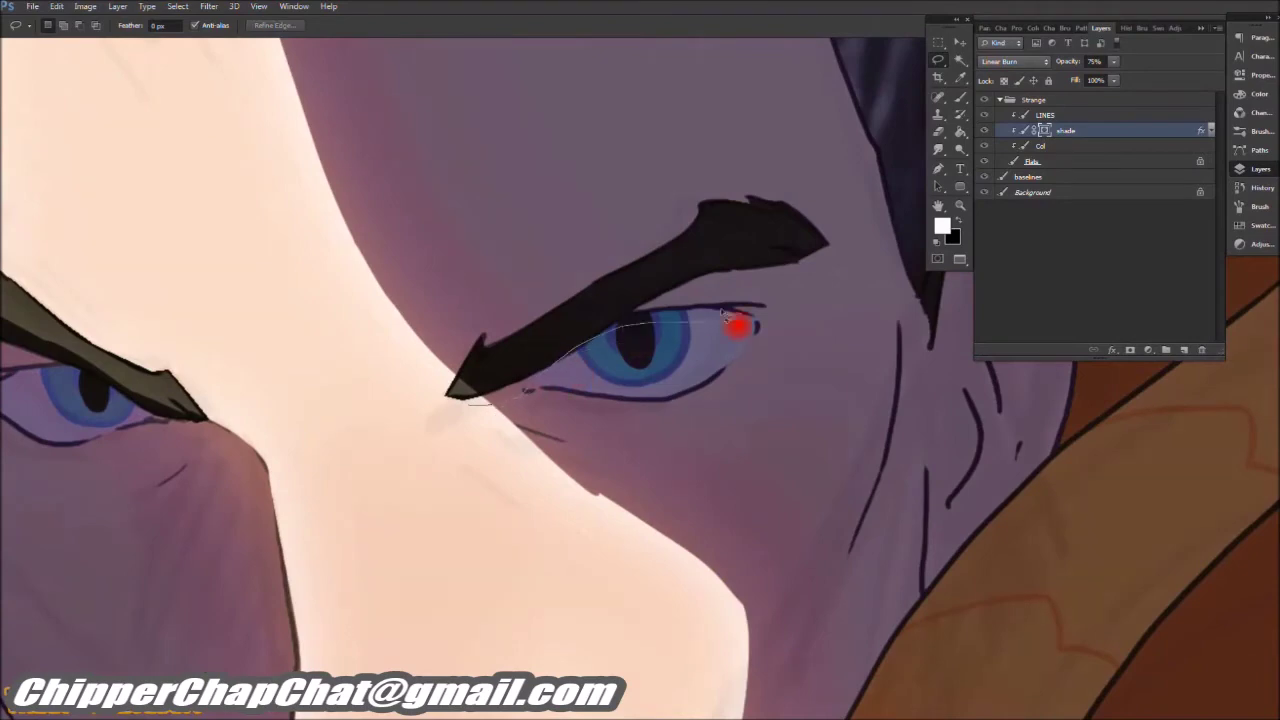
pyautogui.moveTo(636, 316)
pyautogui.mouseDown()
pyautogui.moveTo(529, 614)
pyautogui.moveTo(429, 286)
pyautogui.moveTo(651, 209)
pyautogui.moveTo(715, 145)
pyautogui.moveTo(717, 220)
pyautogui.moveTo(243, 243)
pyautogui.moveTo(394, 257)
pyautogui.mouseUp()
pyautogui.scroll(-5, 394, 257)
pyautogui.scroll(5, 577, 247)
# Step: Refine the shade around the nostril and clear it from the teeth between the lips
pyautogui.press('x')
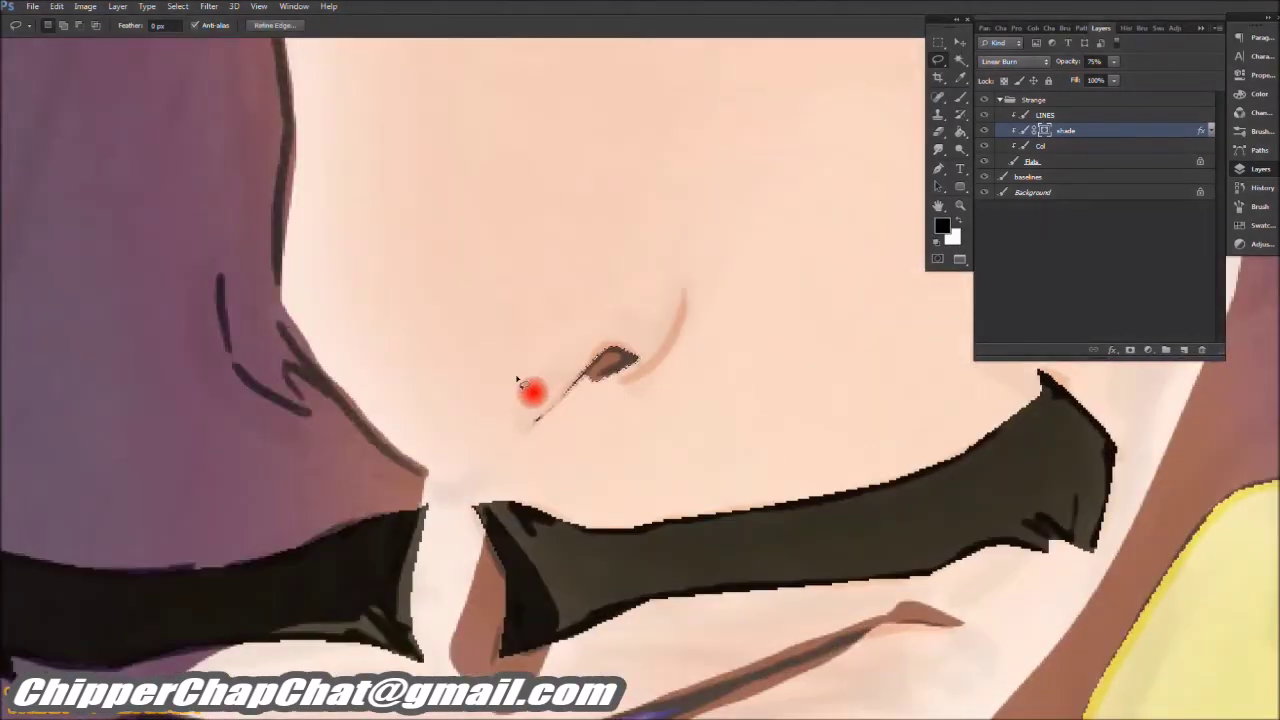
pyautogui.scroll(-3, 526, 380)
pyautogui.scroll(-3, 517, 380)
pyautogui.scroll(5, 663, 490)
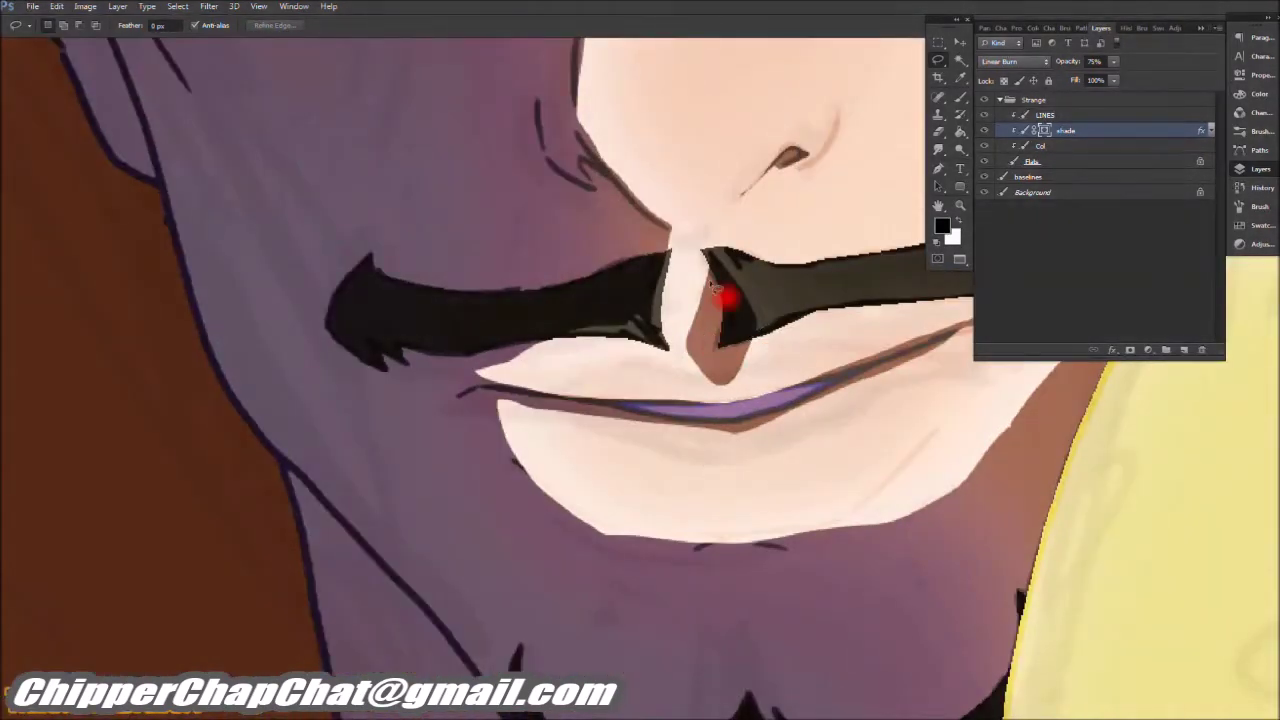
pyautogui.press('x')
pyautogui.hscroll(3, 560, 415)
pyautogui.hotkey('alt', 'BackSpace')
# Step: Lasso along the mouth line toward the corner nearest the hand and clear the excess shade there
pyautogui.scroll(-3, 551, 409)
pyautogui.scroll(5, 677, 400)
pyautogui.press('x')
pyautogui.moveTo(420, 315); pyautogui.dragTo(617, 220)
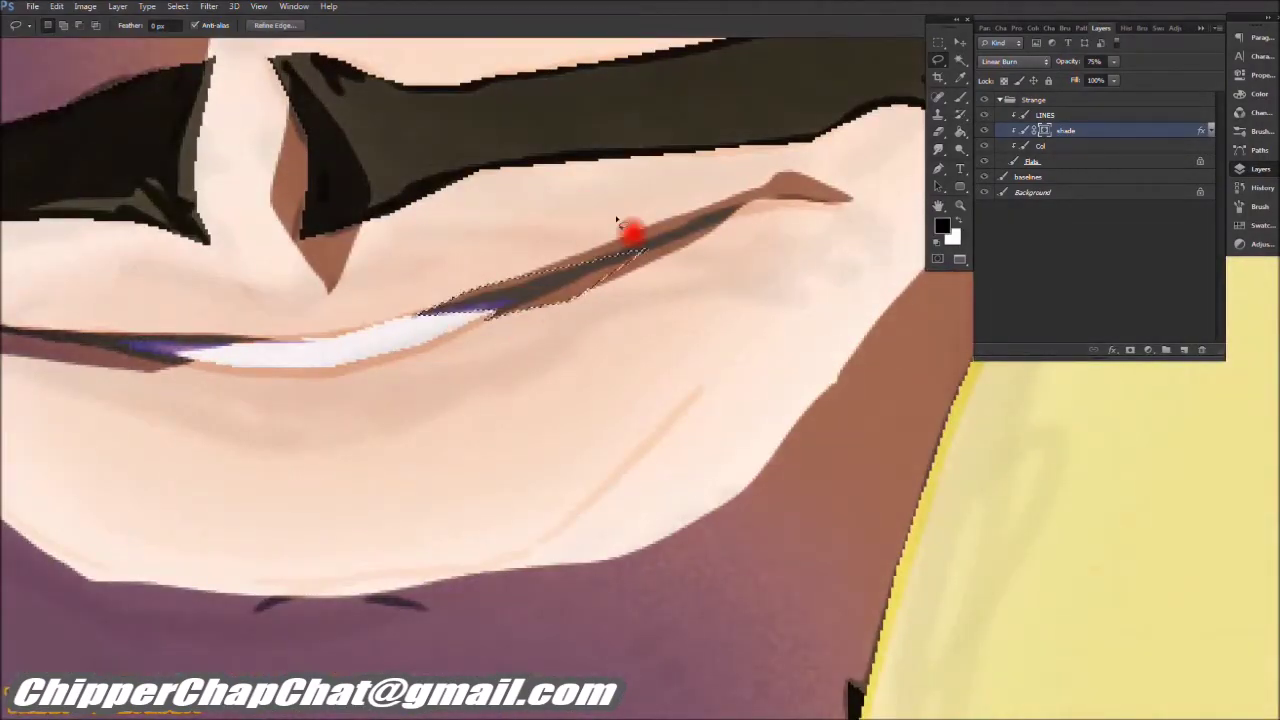
pyautogui.moveTo(597, 263); pyautogui.dragTo(744, 311)
pyautogui.scroll(-5, 602, 258)
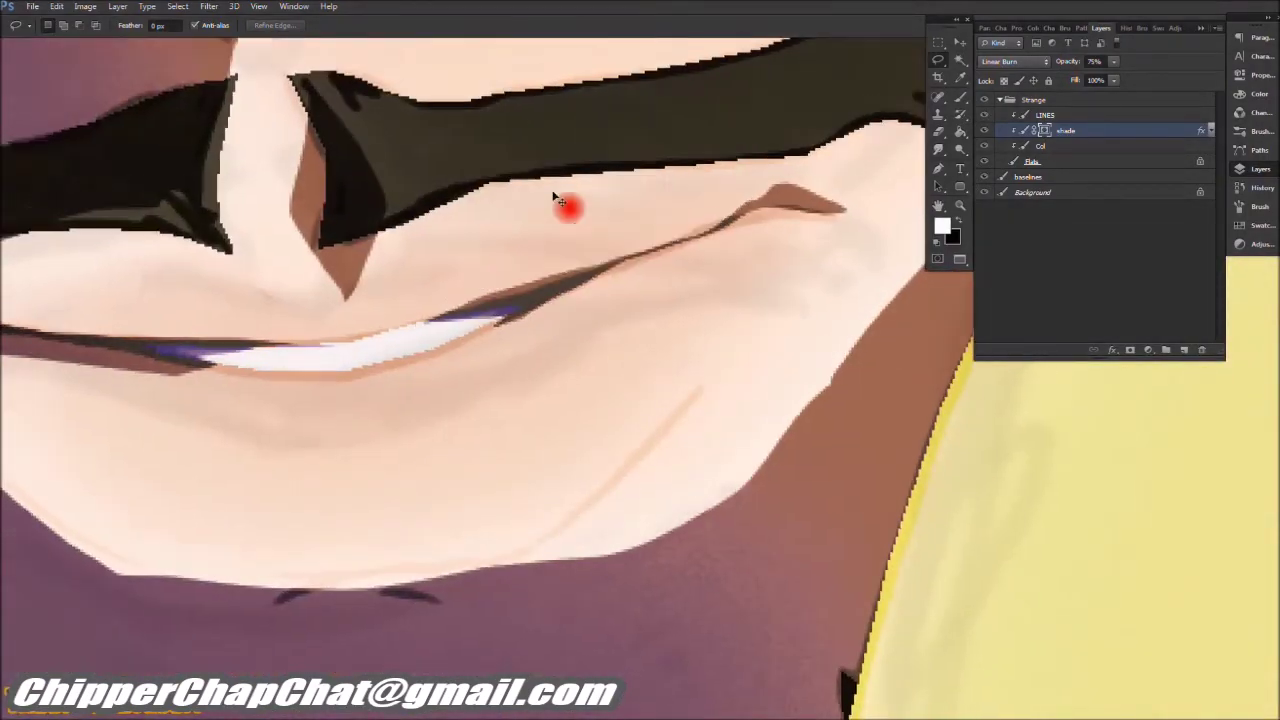
# Step: Lasso a tapering triangle from the shadowed eye down the cheek and clear the shade inside it
pyautogui.scroll(6, 609, 509)
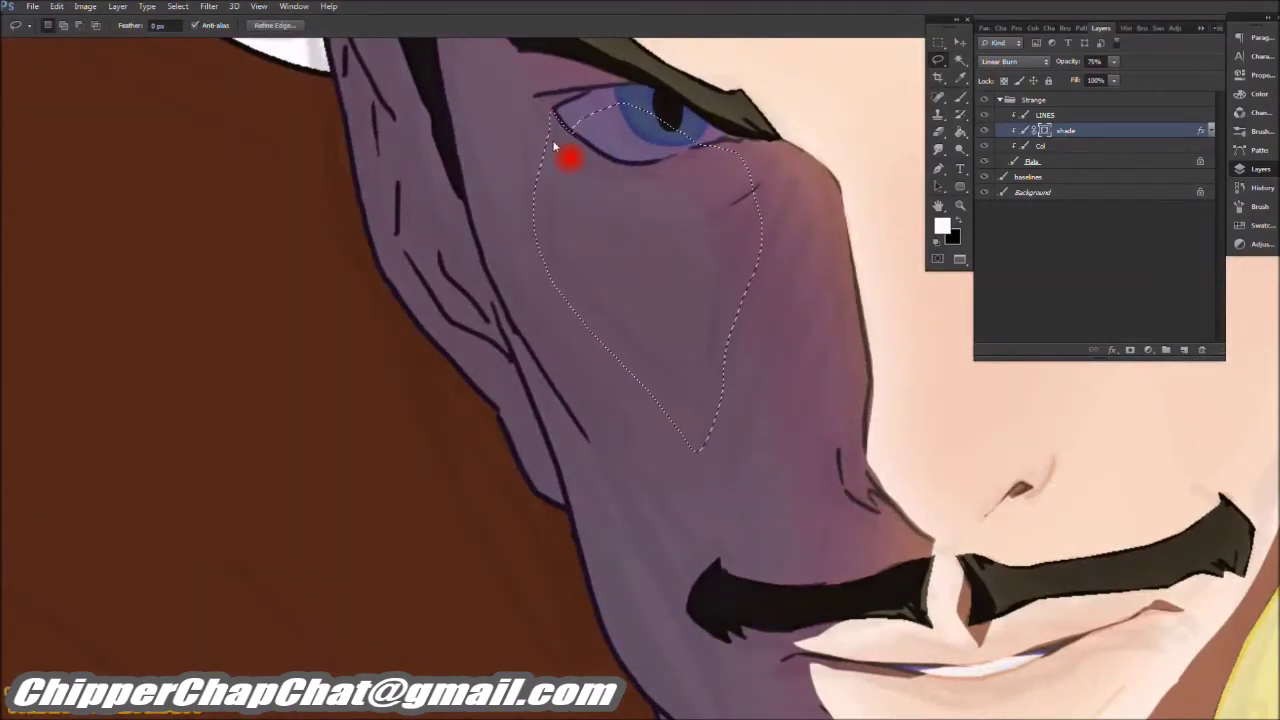
pyautogui.hotkey('alt', 'BackSpace')
pyautogui.hotkey('ctrl', 'd')
# Step: Restore the shade on the upper lip's shadowed side, beneath the moustache
pyautogui.scroll(-5, 571, 157)
pyautogui.scroll(6, 571, 437)
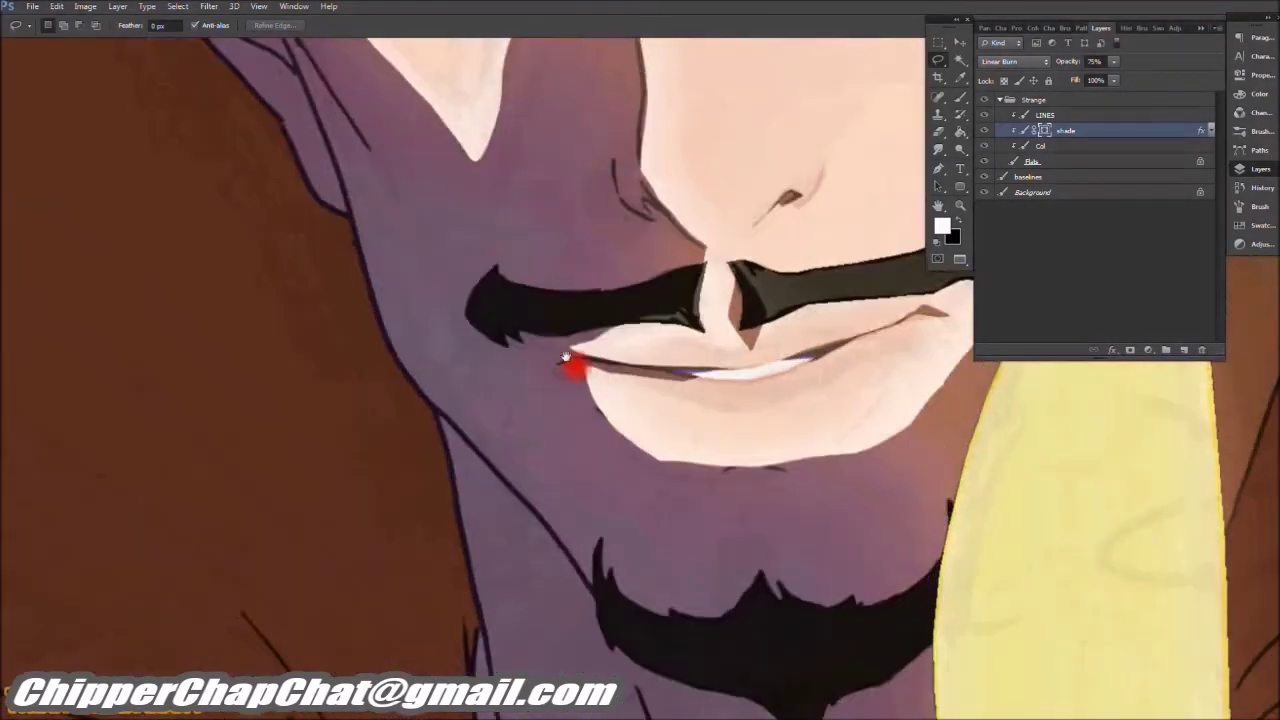
pyautogui.press('x')
pyautogui.hotkey('alt', 'BackSpace')
pyautogui.hotkey('ctrl', 'd')
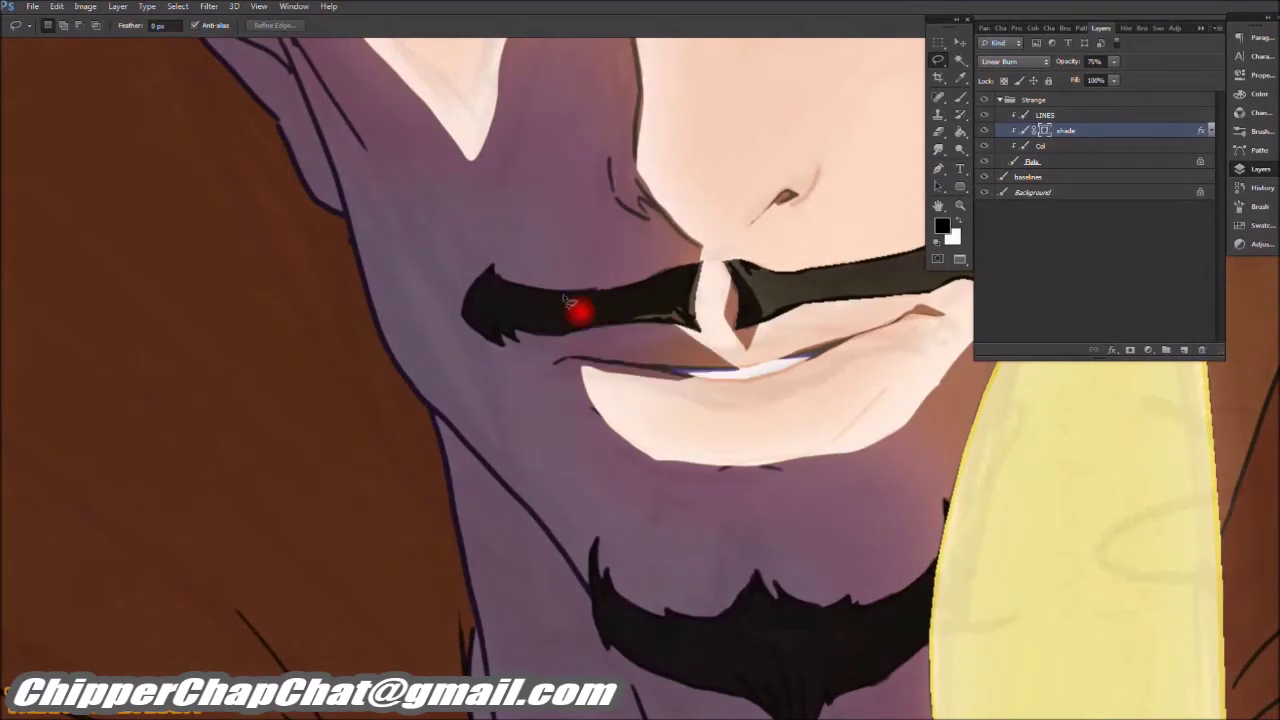
# Step: Lasso a small highlight between the moustache tip and the shadowed mouth corner and clear its shade
pyautogui.scroll(-5, 577, 309)
pyautogui.scroll(6, 614, 434)
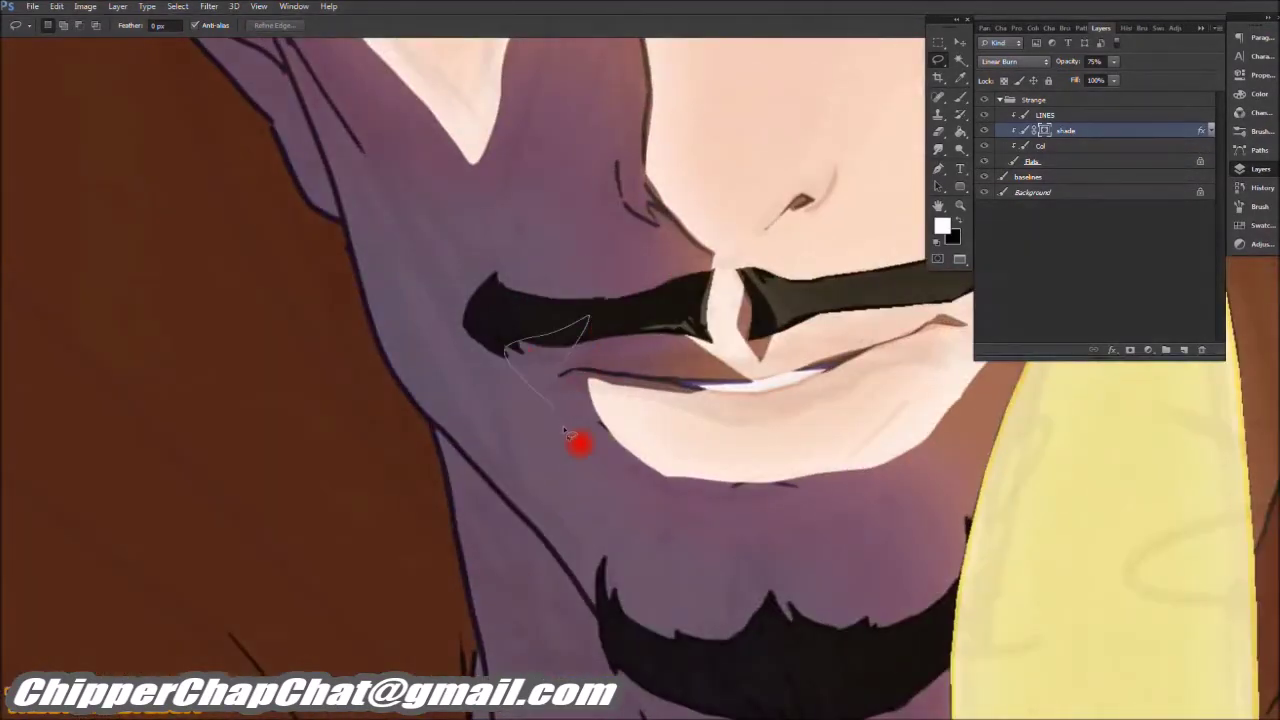
pyautogui.hotkey('ctrl', 'BackSpace')
pyautogui.hotkey('ctrl', 'd')
# Step: Fill the shade back over the moustache and lip area beside the mouth-corner highlight
pyautogui.scroll(-5, 549, 366)
pyautogui.scroll(6, 630, 292)
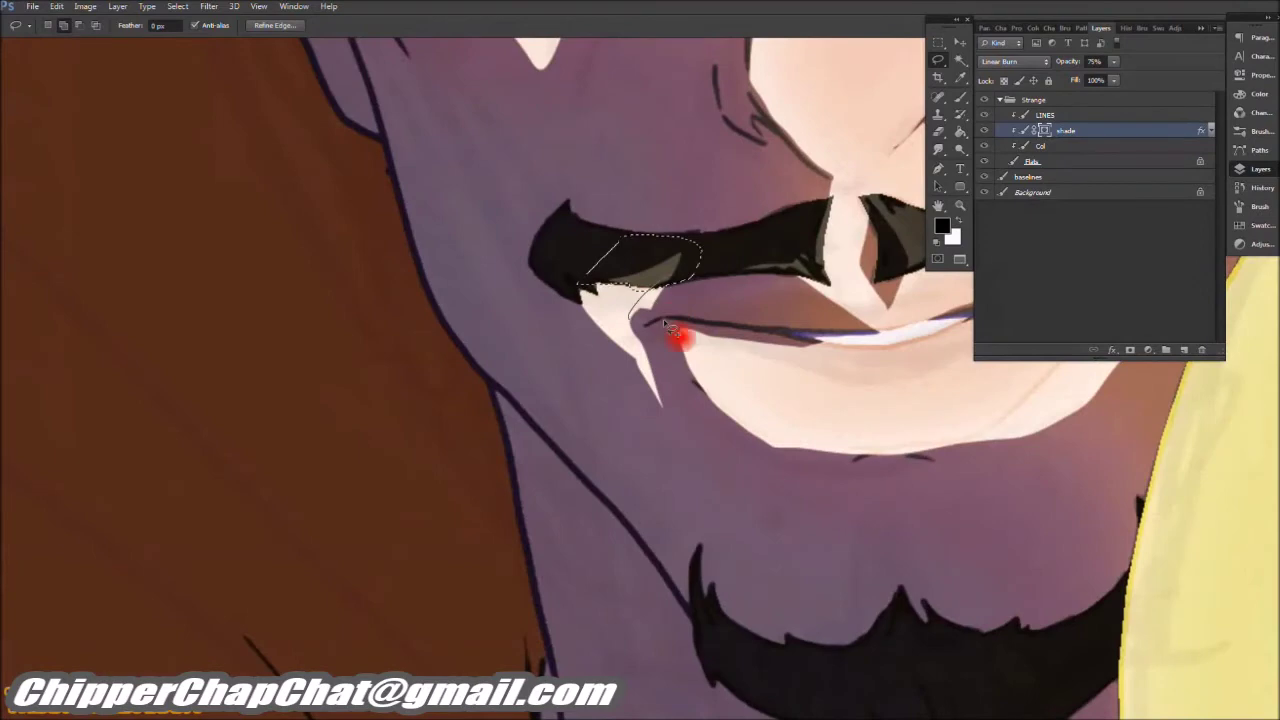
pyautogui.hotkey('alt', 'BackSpace')
pyautogui.hotkey('ctrl', 'd')
pyautogui.scroll(-3, 663, 319)
pyautogui.press('x')
pyautogui.scroll(2, 700, 390)
pyautogui.hotkey('ctrl', 'd')
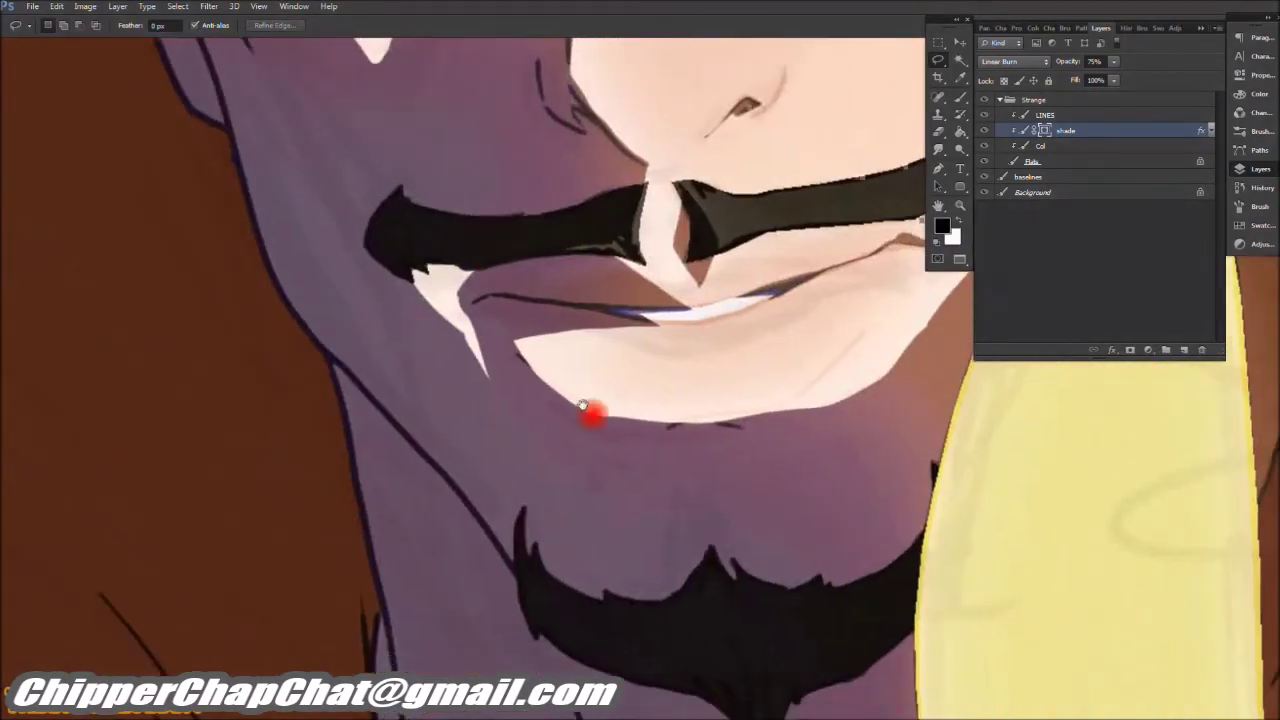
# Step: Lasso the chin and most of the goatee below the lower lip and clear the shade from them
pyautogui.scroll(-3, 586, 409)
pyautogui.moveTo(757, 283); pyautogui.dragTo(453, 237)
pyautogui.moveTo(808, 284)
pyautogui.mouseDown()
pyautogui.moveTo(717, 552)
pyautogui.moveTo(486, 495)
pyautogui.mouseUp()
pyautogui.moveTo(371, 188); pyautogui.dragTo(400, 209)
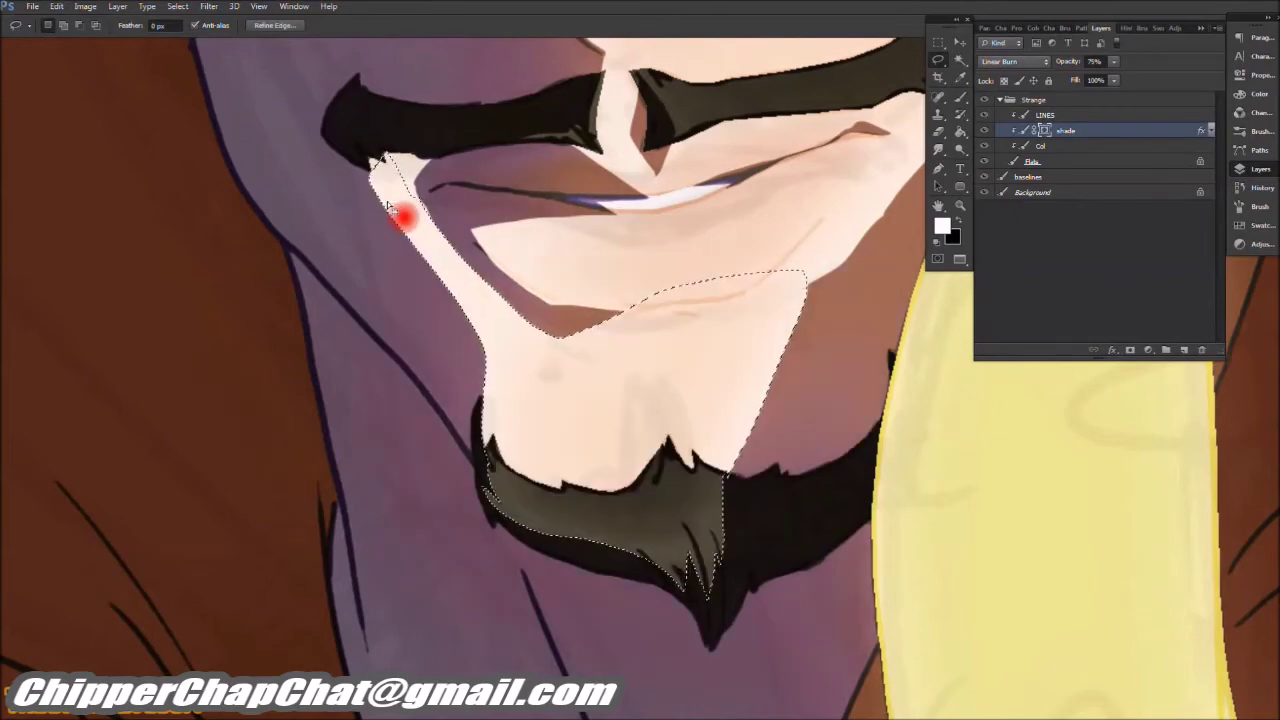
pyautogui.scroll(-5, 400, 209)
pyautogui.scroll(5, 580, 429)
pyautogui.moveTo(602, 465)
pyautogui.mouseDown()
pyautogui.moveTo(519, 490)
pyautogui.moveTo(516, 480)
pyautogui.mouseUp()
pyautogui.scroll(-5, 514, 477)
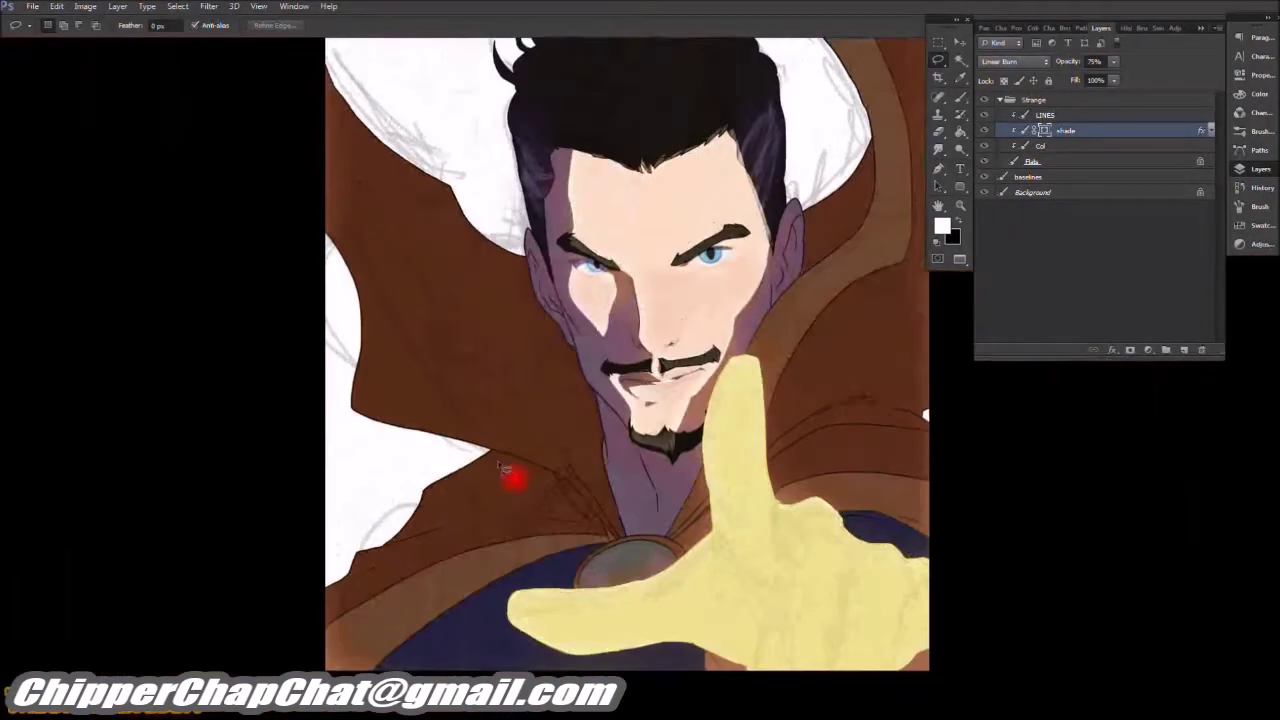
# Step: Lasso a narrow flat shape beneath the lower lip and fill it with shade
pyautogui.scroll(6, 640, 375)
pyautogui.scroll(-5, 505, 297)
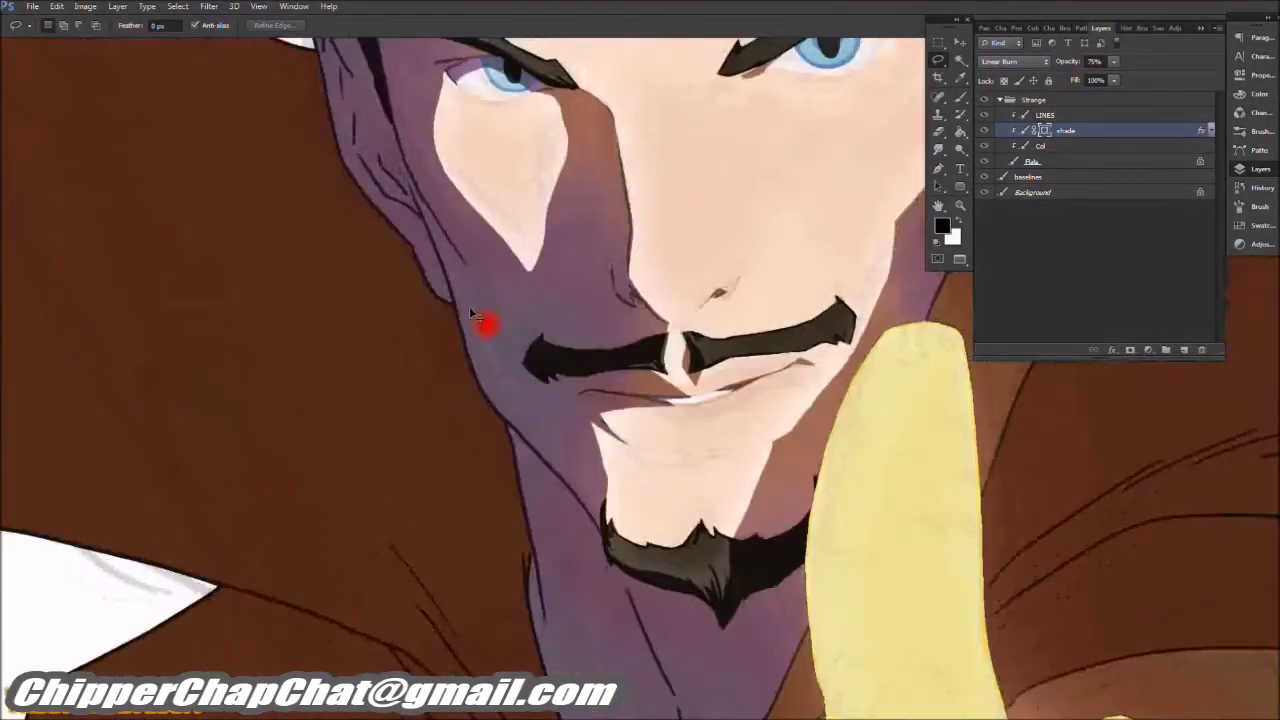
pyautogui.scroll(5, 609, 366)
pyautogui.moveTo(495, 432); pyautogui.dragTo(583, 462)
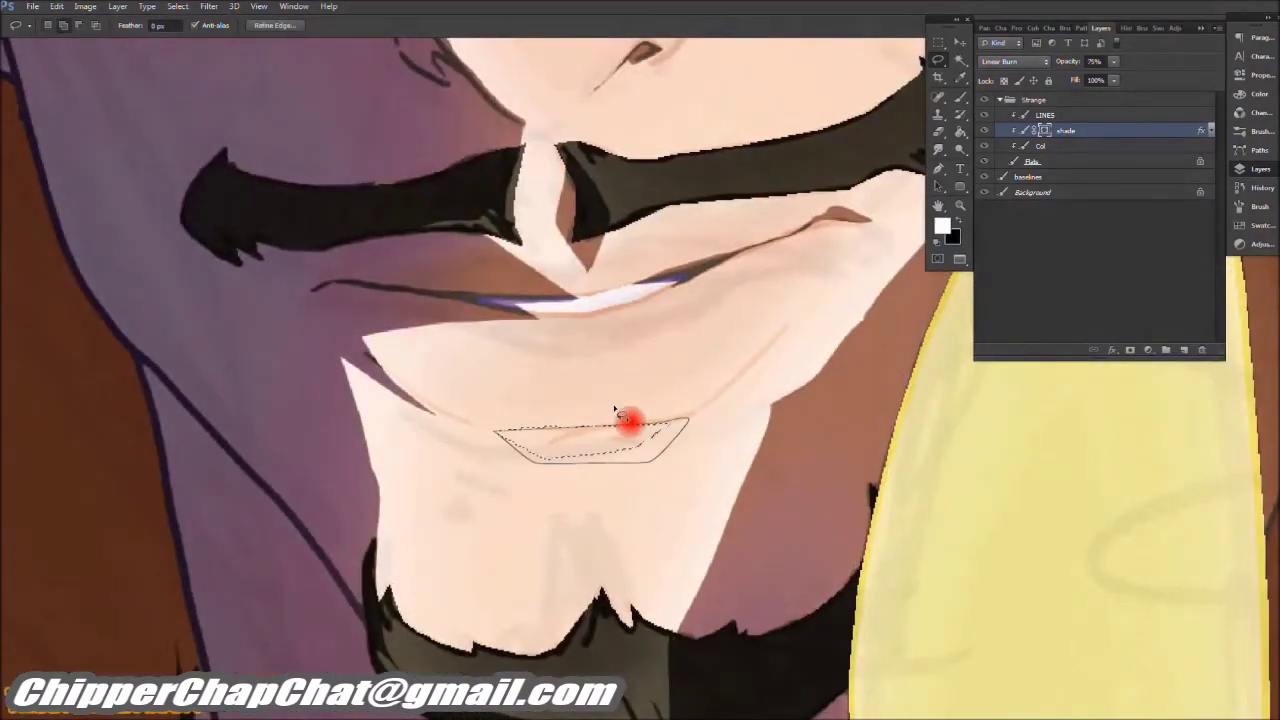
pyautogui.press('x')
pyautogui.hotkey('alt', 'BackSpace')
# Step: Clear the remaining shade from the chin and goatee on the side next to the raised finger
pyautogui.scroll(-5, 629, 430)
pyautogui.scroll(3, 563, 377)
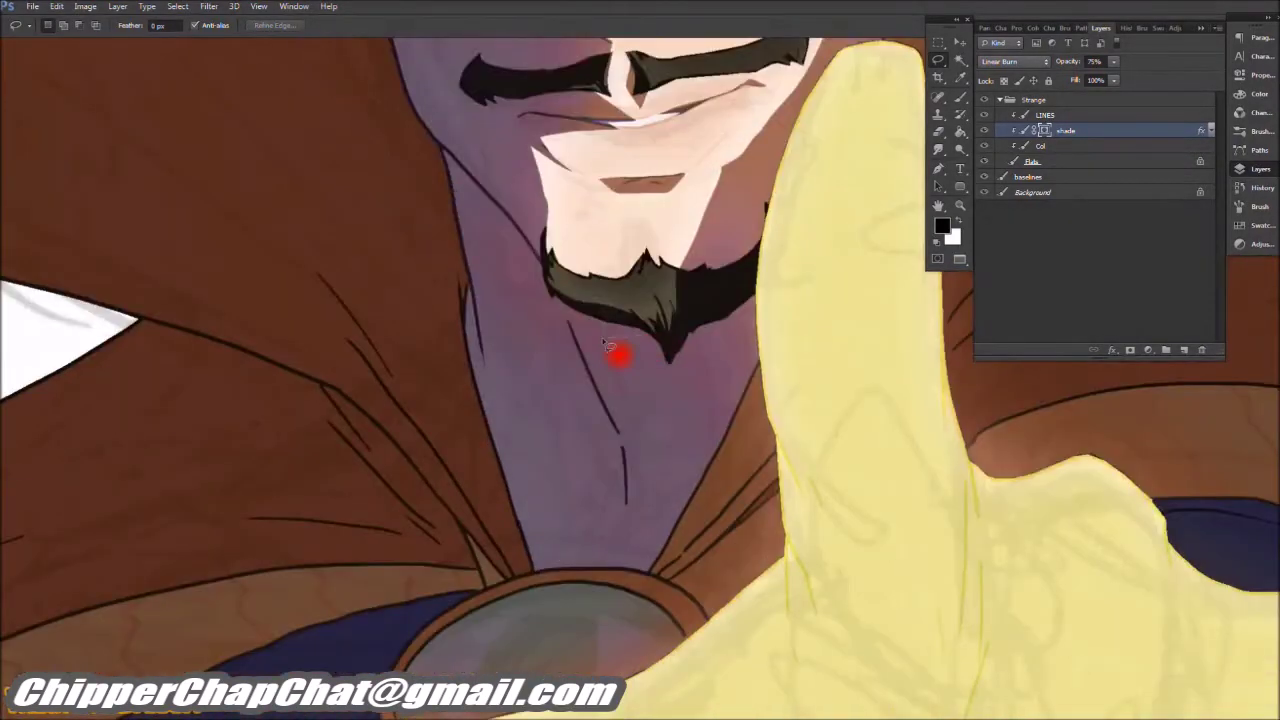
pyautogui.scroll(-3, 733, 333)
pyautogui.moveTo(646, 517)
pyautogui.mouseDown()
pyautogui.moveTo(737, 429)
pyautogui.moveTo(646, 494)
pyautogui.moveTo(565, 520)
pyautogui.mouseUp()
pyautogui.press('x')
pyautogui.hotkey('alt', 'BackSpace')
pyautogui.hotkey('ctrl', 'd')
pyautogui.scroll(-4, 568, 520)
pyautogui.scroll(-1, 565, 300)
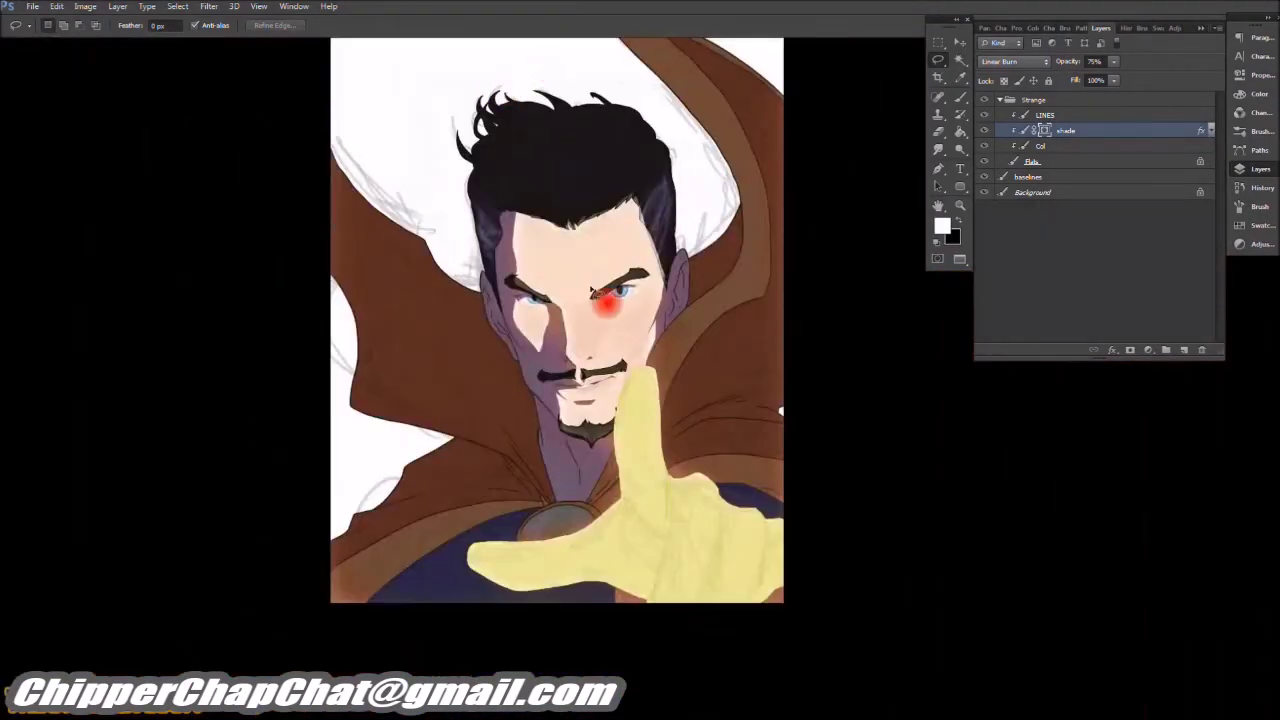
# Step: Lasso two tapering highlight shapes on either side of the neck tendon and clear their shade
pyautogui.scroll(5, 620, 215)
pyautogui.moveTo(726, 212); pyautogui.dragTo(712, 256)
pyautogui.press('x')
pyautogui.moveTo(662, 488); pyautogui.dragTo(705, 265)
pyautogui.moveTo(818, 180); pyautogui.dragTo(814, 174)
pyautogui.moveTo(615, 340); pyautogui.dragTo(520, 298)
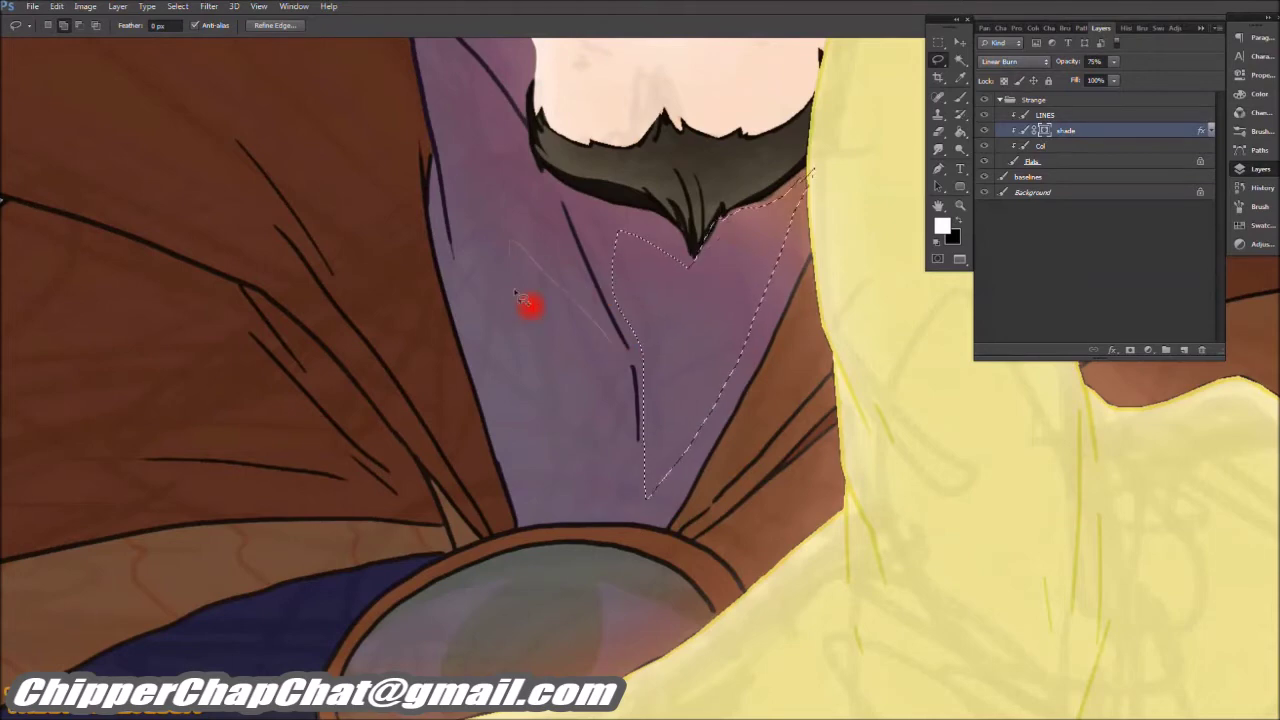
pyautogui.hotkey('alt', 'BackSpace')
pyautogui.press('x')
pyautogui.hotkey('ctrl', 'd')
pyautogui.scroll(-5, 594, 486)
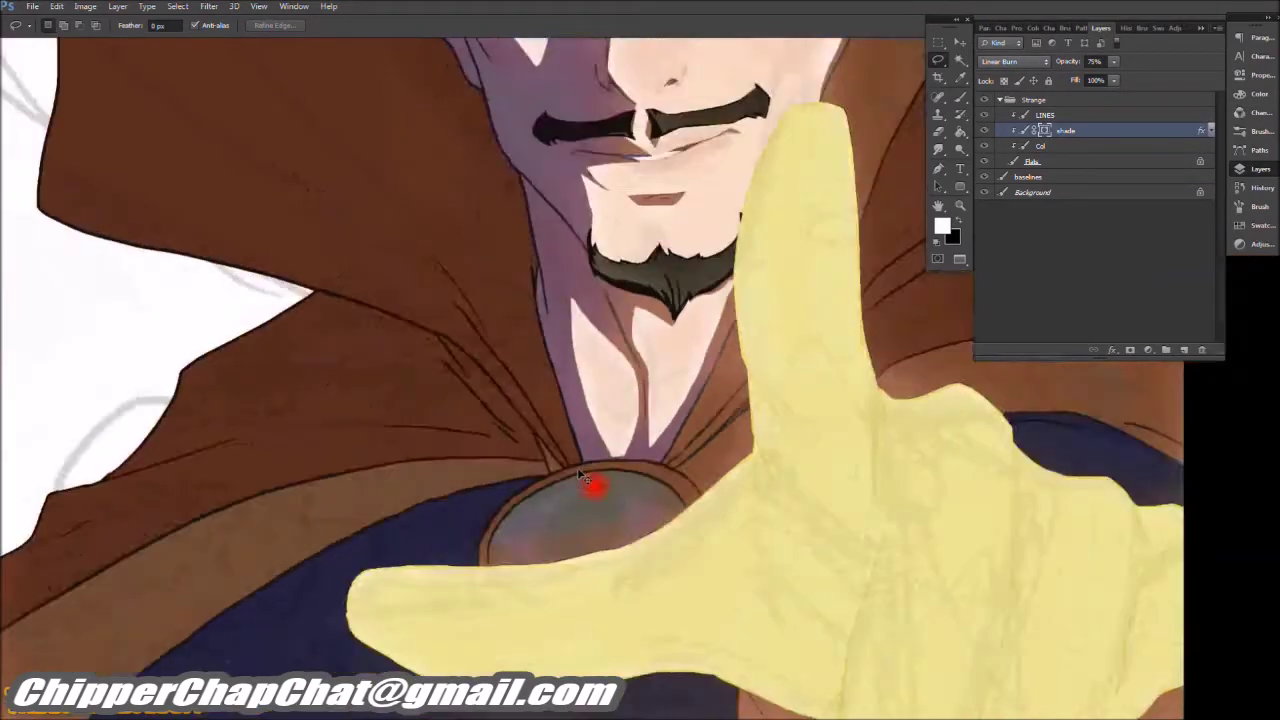
# Step: Add a small wedge of cast shade on the neck beneath the goatee's tip
pyautogui.scroll(5, 600, 443)
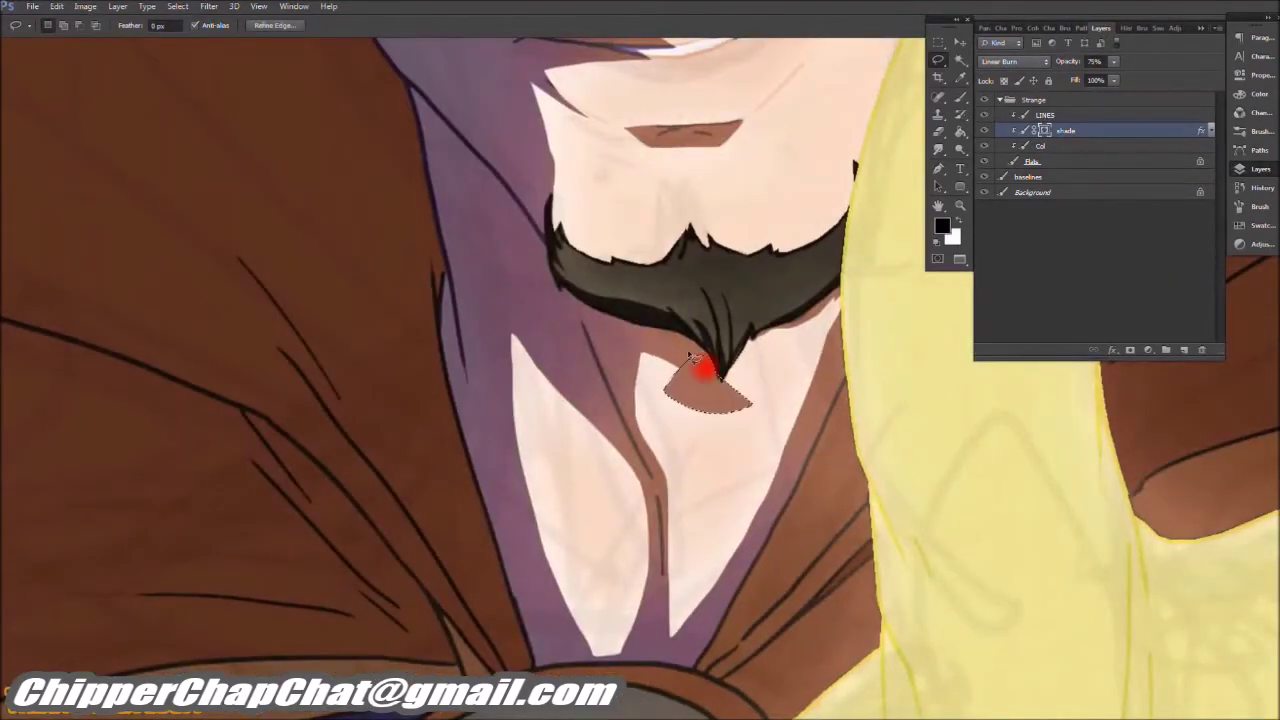
pyautogui.scroll(-5, 505, 452)
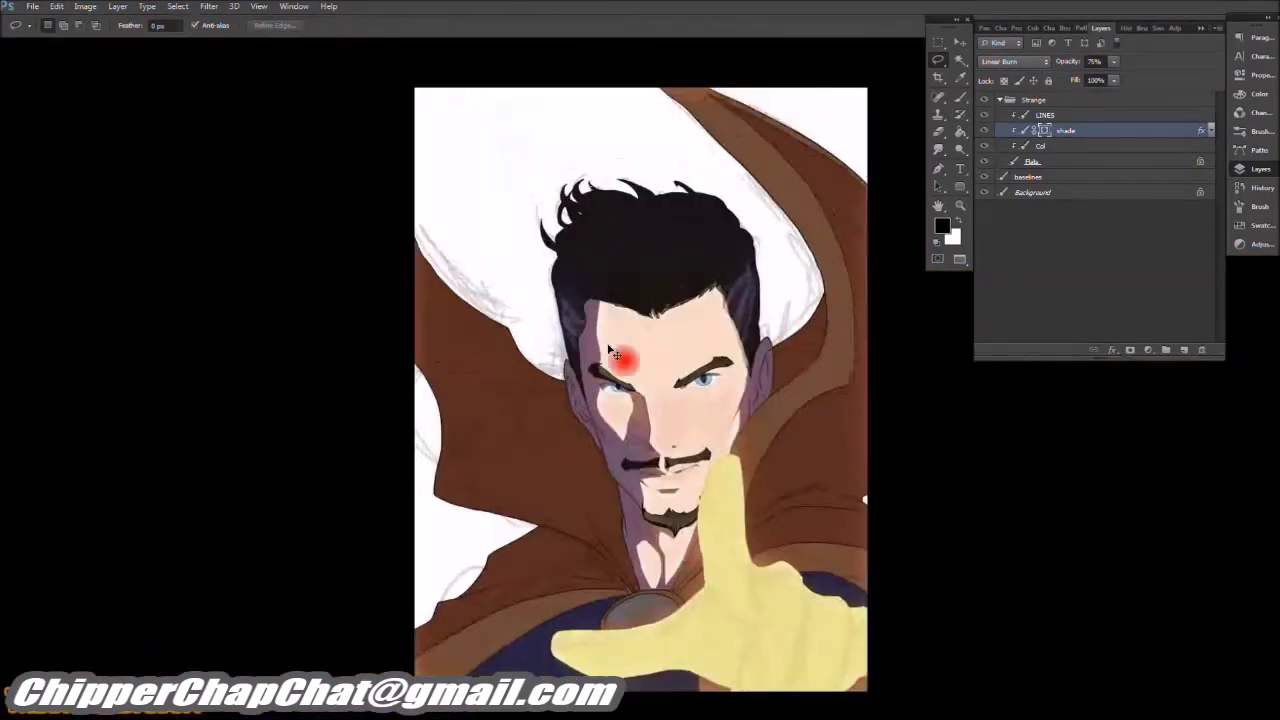
# Step: Lasso the jaw edge, ear highlights and adjoining cloak trim on the hand's side and clear the shade there
pyautogui.scroll(5, 641, 340)
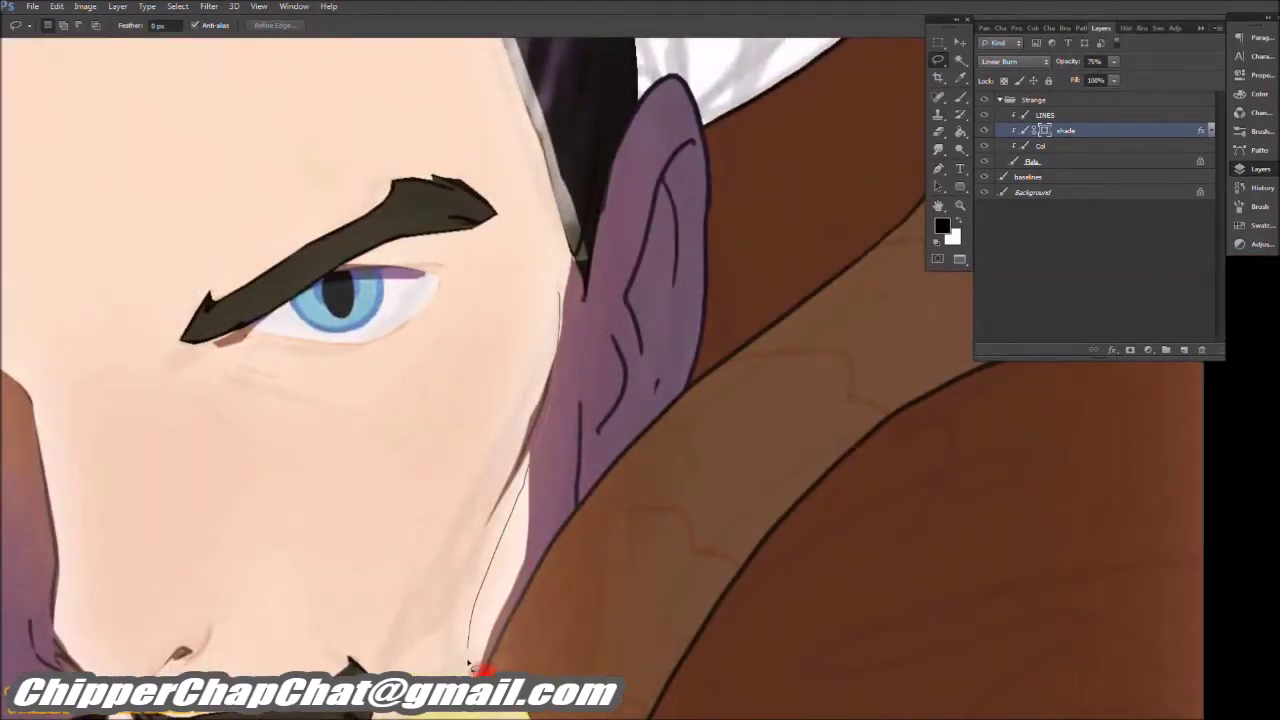
pyautogui.scroll(3, 575, 540)
pyautogui.moveTo(607, 520)
pyautogui.mouseDown()
pyautogui.moveTo(688, 413)
pyautogui.moveTo(623, 486)
pyautogui.moveTo(619, 568)
pyautogui.moveTo(596, 605)
pyautogui.moveTo(635, 650)
pyautogui.mouseUp()
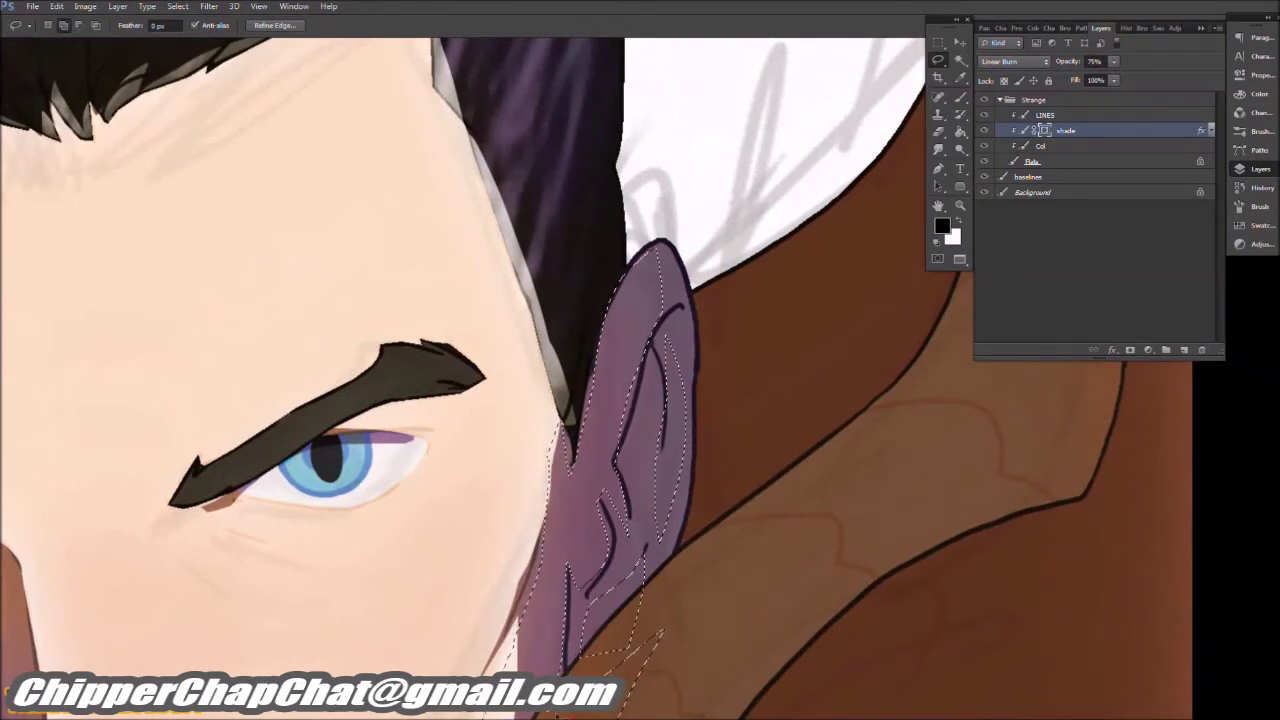
pyautogui.press('x')
pyautogui.scroll(-5, 523, 634)
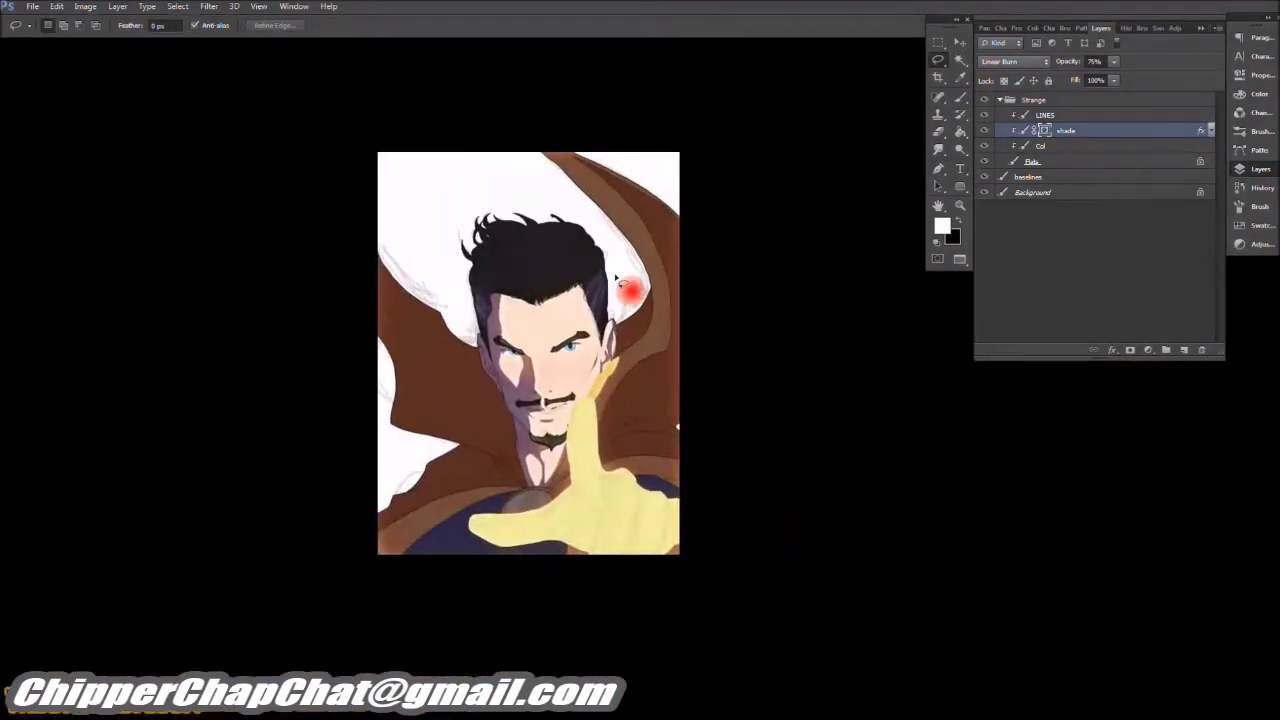
# Step: Lasso the lower part of the amulet's stone and the adjoining sections of its rim
pyautogui.click(1012, 158)
pyautogui.scroll(3, 571, 329)
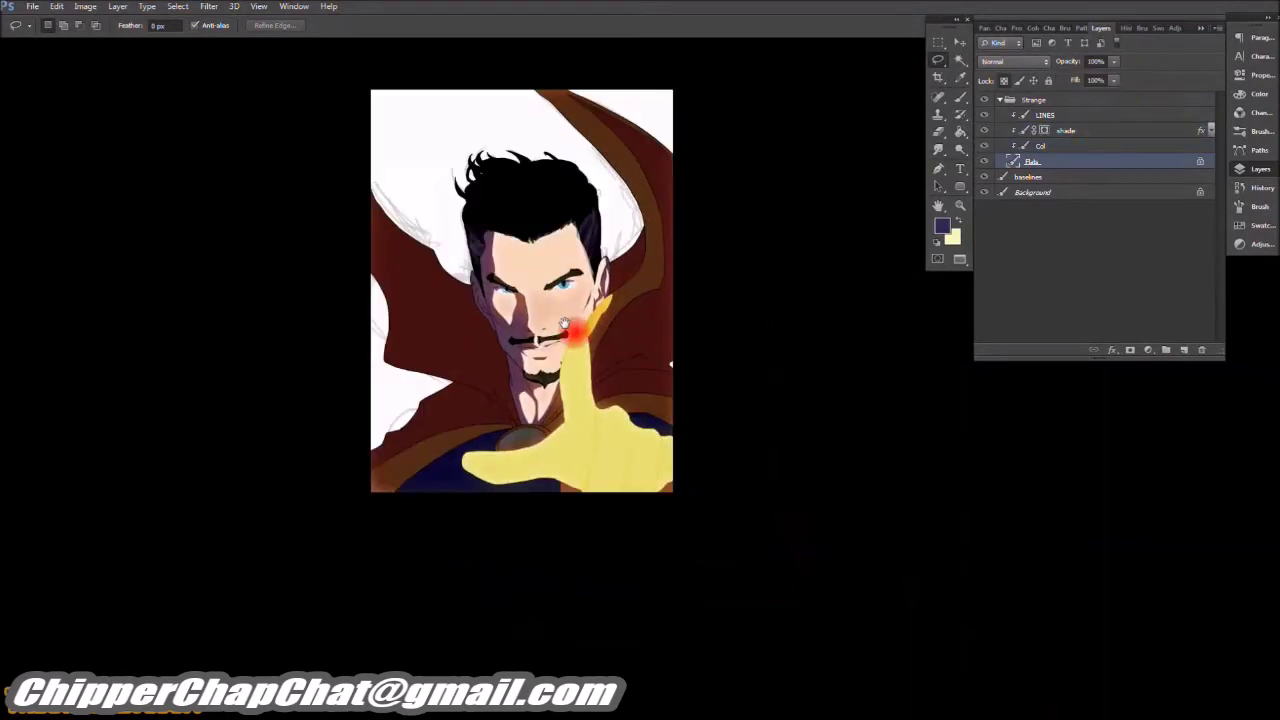
pyautogui.moveTo(590, 300); pyautogui.dragTo(630, 276)
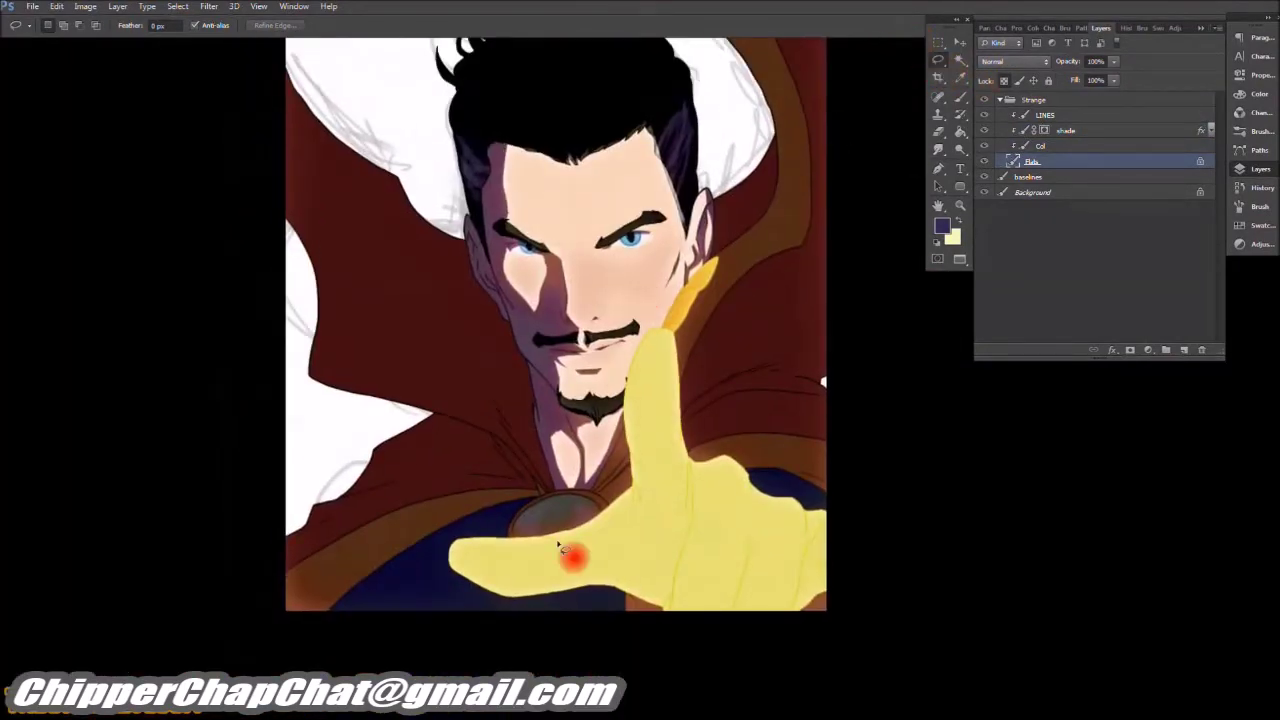
pyautogui.scroll(5, 571, 551)
pyautogui.moveTo(390, 555)
pyautogui.mouseDown()
pyautogui.moveTo(791, 349)
pyautogui.moveTo(805, 392)
pyautogui.moveTo(343, 594)
pyautogui.mouseUp()
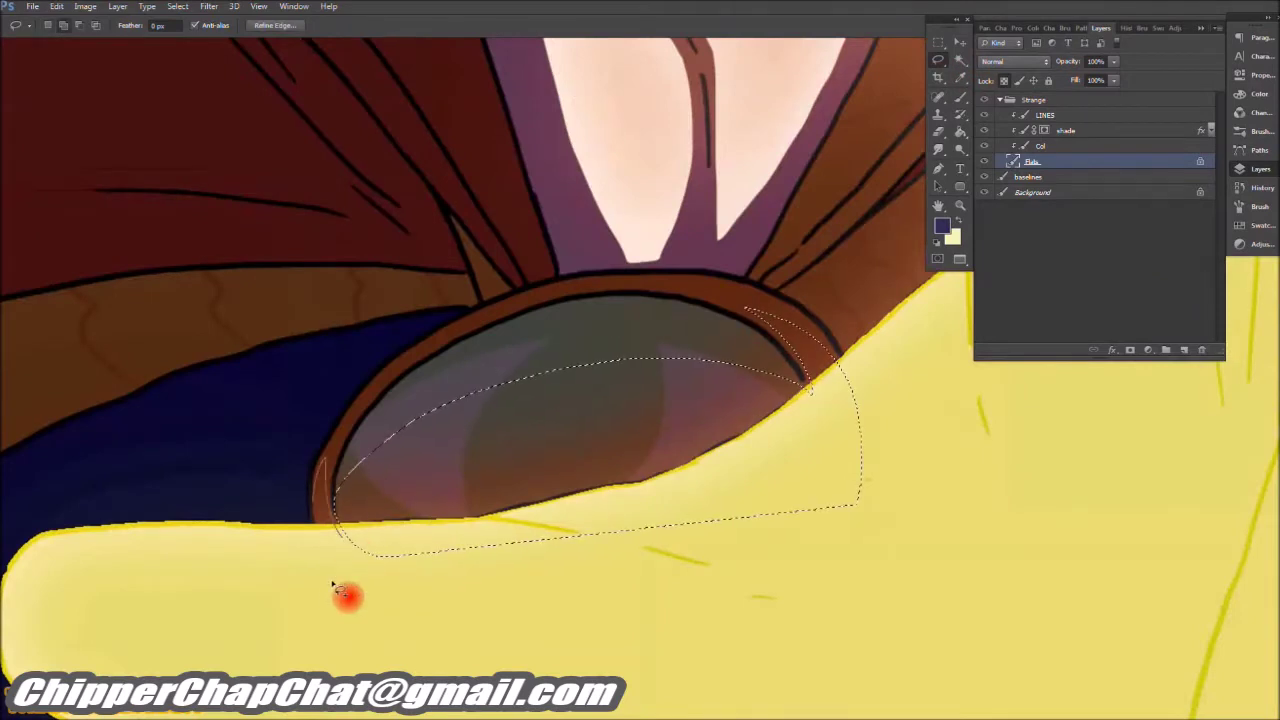
pyautogui.press('Delete')
pyautogui.hotkey('ctrl', 'd')
pyautogui.click(1258, 187)
pyautogui.click(1188, 219)
pyautogui.click(1258, 168)
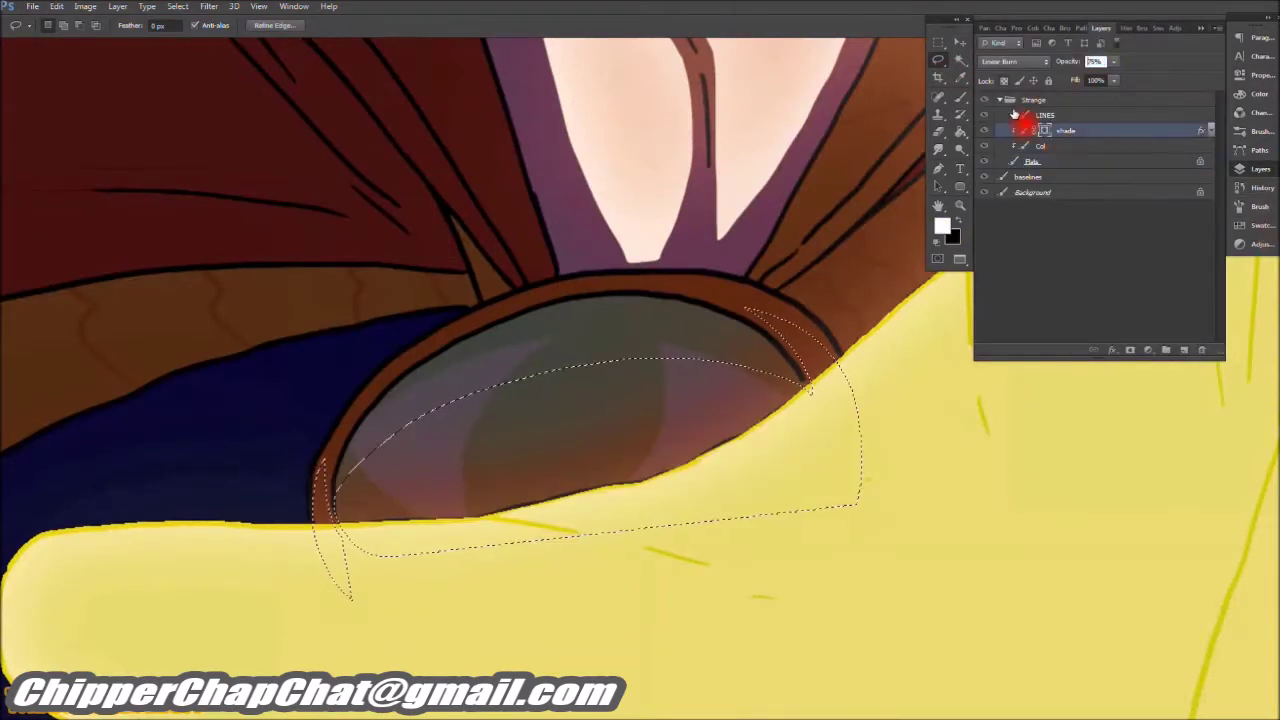
# Step: Clear the shade layer's mask inside the amulet selection and remove the selection
pyautogui.press('Delete')
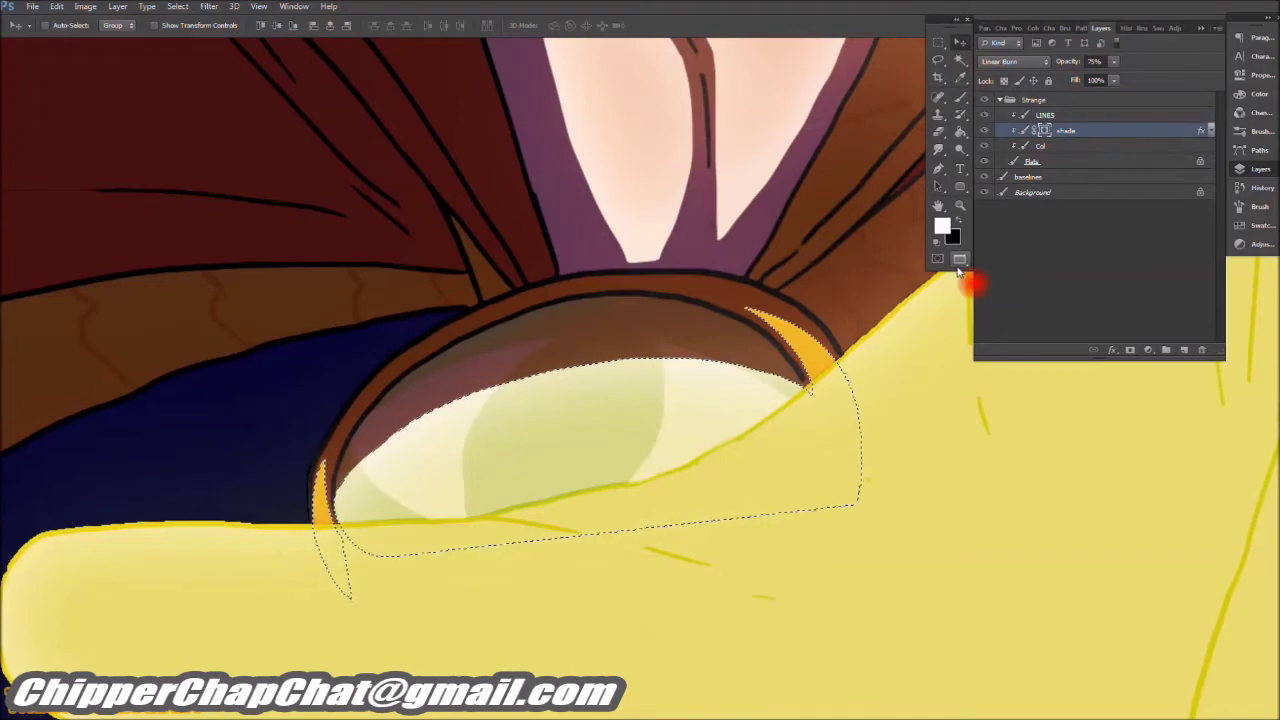
pyautogui.hotkey('ctrl', 'd')
pyautogui.hotkey('ctrl', '0')
pyautogui.hotkey('ctrl', '+')
pyautogui.hotkey('ctrl', '+')
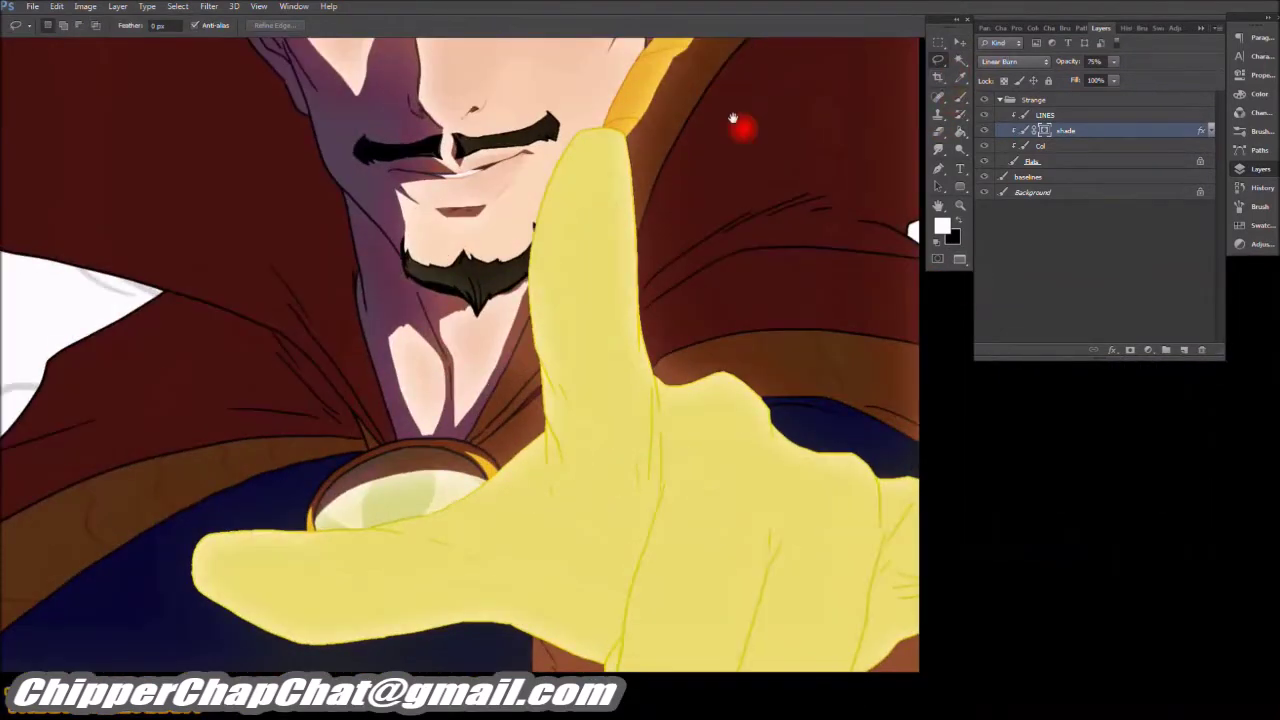
# Step: Lasso the lit folds of the red cloak's shoulder and adjoining gold trim on the hand's side and clear the shade there
pyautogui.moveTo(743, 123); pyautogui.dragTo(549, 393)
pyautogui.moveTo(640, 410); pyautogui.dragTo(627, 393)
pyautogui.moveTo(705, 369)
pyautogui.mouseDown()
pyautogui.moveTo(563, 387)
pyautogui.moveTo(675, 329)
pyautogui.moveTo(582, 371)
pyautogui.moveTo(648, 361)
pyautogui.moveTo(642, 321)
pyautogui.moveTo(710, 291)
pyautogui.moveTo(703, 356)
pyautogui.moveTo(453, 204)
pyautogui.moveTo(510, 237)
pyautogui.moveTo(410, 322)
pyautogui.mouseUp()
pyautogui.press('Delete')
pyautogui.moveTo(370, 415)
pyautogui.mouseDown()
pyautogui.moveTo(336, 468)
pyautogui.moveTo(673, 402)
pyautogui.moveTo(644, 337)
pyautogui.moveTo(656, 350)
pyautogui.mouseUp()
pyautogui.moveTo(703, 457)
pyautogui.mouseDown()
pyautogui.moveTo(620, 478)
pyautogui.moveTo(680, 508)
pyautogui.moveTo(673, 470)
pyautogui.moveTo(741, 490)
pyautogui.moveTo(673, 428)
pyautogui.moveTo(660, 345)
pyautogui.moveTo(740, 456)
pyautogui.moveTo(647, 343)
pyautogui.moveTo(635, 262)
pyautogui.moveTo(670, 335)
pyautogui.moveTo(548, 297)
pyautogui.moveTo(536, 3)
pyautogui.moveTo(691, 416)
pyautogui.moveTo(555, 465)
pyautogui.moveTo(589, 392)
pyautogui.moveTo(582, 411)
pyautogui.moveTo(717, 274)
pyautogui.moveTo(828, 346)
pyautogui.moveTo(627, 405)
pyautogui.moveTo(661, 479)
pyautogui.moveTo(533, 588)
pyautogui.moveTo(643, 515)
pyautogui.moveTo(830, 585)
pyautogui.moveTo(648, 578)
pyautogui.moveTo(505, 628)
pyautogui.mouseUp()
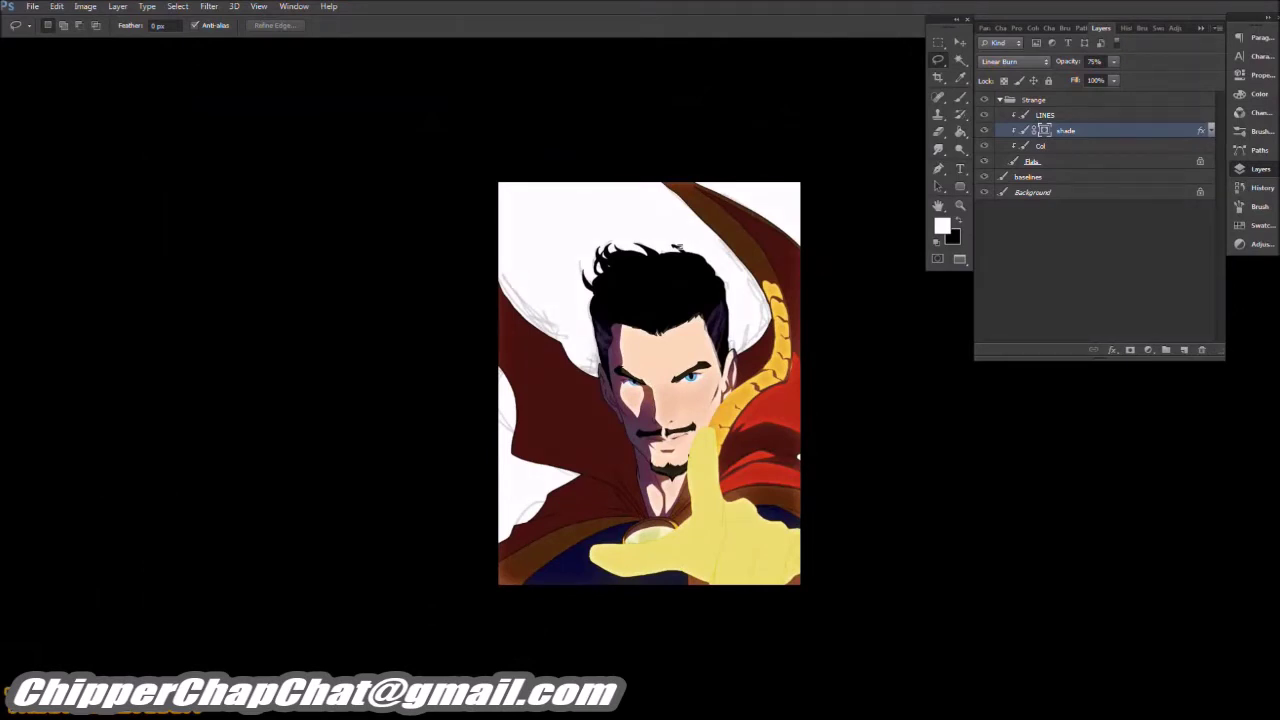
# Step: Lasso the raised collar's upper gold trim plates and its outer red strip on the hand's side and clear their shade
pyautogui.moveTo(812, 418)
pyautogui.mouseDown()
pyautogui.moveTo(782, 410)
pyautogui.moveTo(794, 433)
pyautogui.moveTo(835, 238)
pyautogui.moveTo(820, 367)
pyautogui.mouseUp()
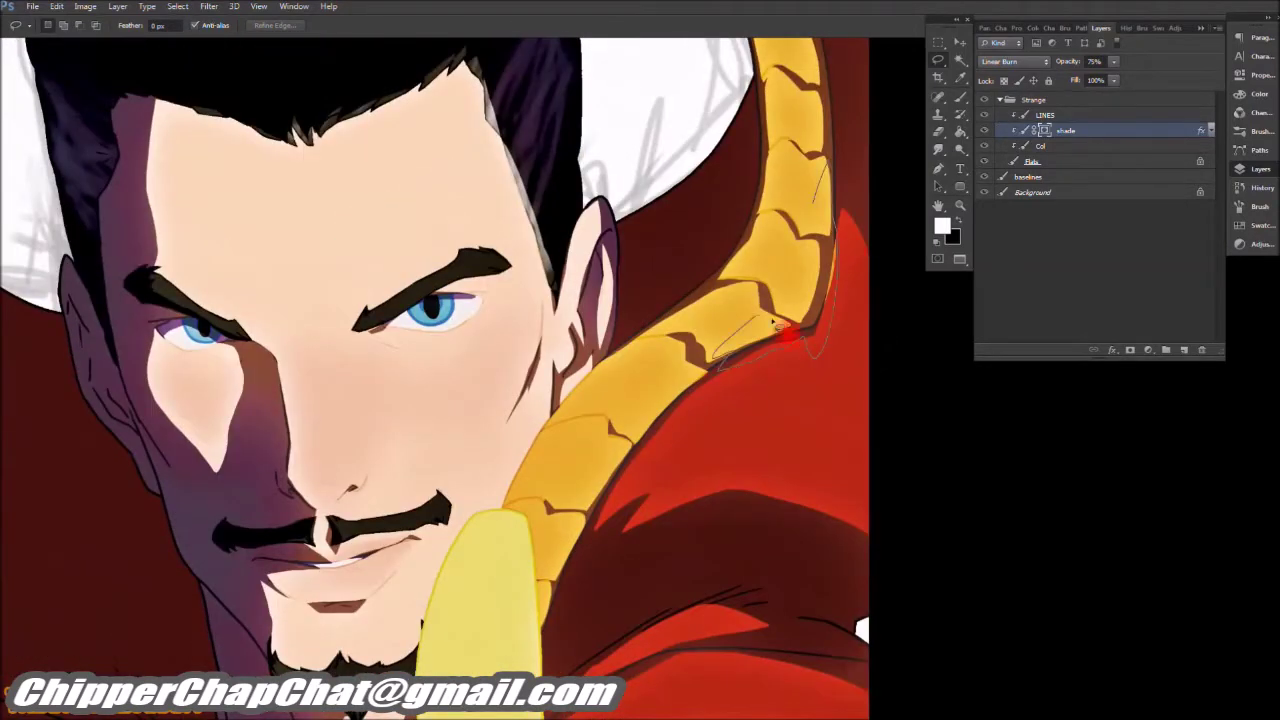
pyautogui.moveTo(818, 242)
pyautogui.mouseDown()
pyautogui.moveTo(764, 400)
pyautogui.moveTo(669, 286)
pyautogui.mouseUp()
pyautogui.moveTo(552, 258)
pyautogui.mouseDown()
pyautogui.moveTo(481, 390)
pyautogui.moveTo(530, 373)
pyautogui.moveTo(517, 393)
pyautogui.moveTo(605, 375)
pyautogui.moveTo(532, 432)
pyautogui.moveTo(780, 355)
pyautogui.moveTo(455, 592)
pyautogui.moveTo(717, 467)
pyautogui.mouseUp()
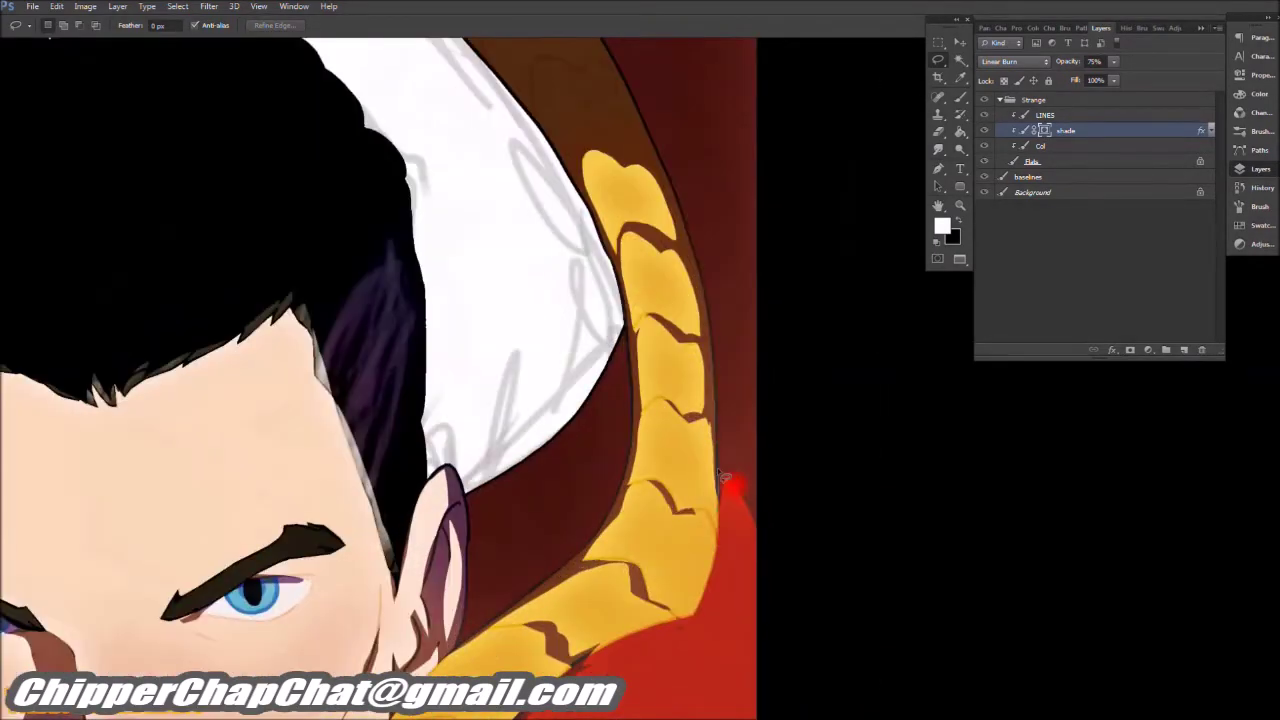
pyautogui.moveTo(654, 270)
pyautogui.mouseDown()
pyautogui.moveTo(805, 675)
pyautogui.moveTo(786, 451)
pyautogui.moveTo(803, 523)
pyautogui.moveTo(651, 372)
pyautogui.moveTo(736, 366)
pyautogui.moveTo(617, 326)
pyautogui.moveTo(700, 338)
pyautogui.mouseUp()
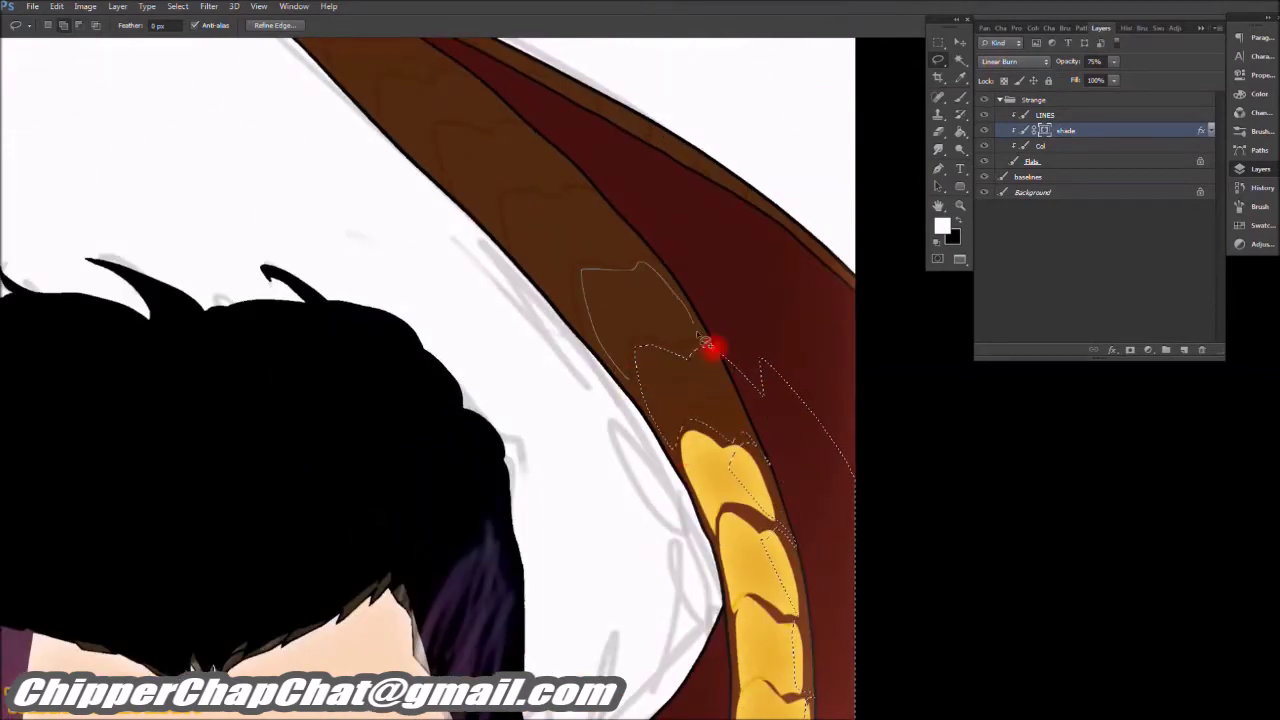
pyautogui.moveTo(633, 282)
pyautogui.mouseDown()
pyautogui.moveTo(535, 206)
pyautogui.moveTo(578, 281)
pyautogui.moveTo(549, 327)
pyautogui.moveTo(651, 343)
pyautogui.moveTo(523, 263)
pyautogui.moveTo(572, 244)
pyautogui.moveTo(430, 150)
pyautogui.mouseUp()
pyautogui.moveTo(768, 385)
pyautogui.mouseDown()
pyautogui.moveTo(902, 492)
pyautogui.moveTo(891, 523)
pyautogui.moveTo(920, 674)
pyautogui.moveTo(558, 322)
pyautogui.mouseUp()
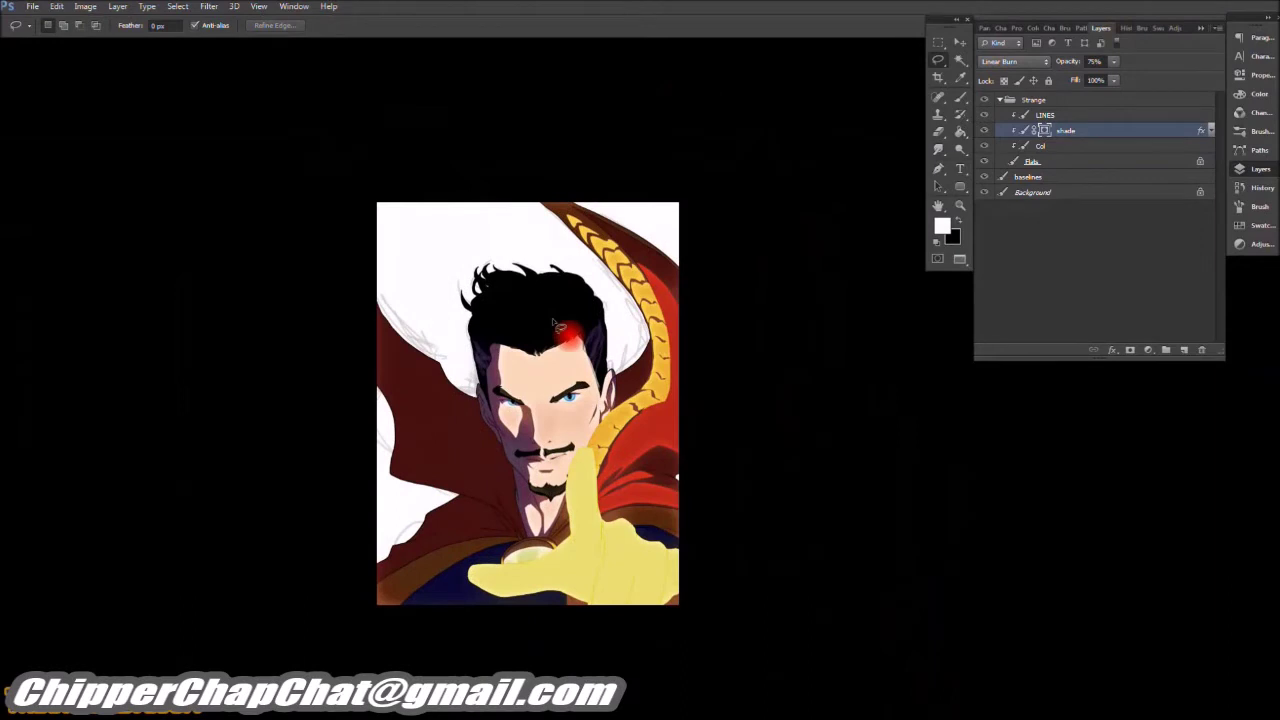
# Step: Lasso the trim plates along the cloak's lower edge above the knuckles, leaving the seams out, and clear the shade there
pyautogui.moveTo(636, 454)
pyautogui.mouseDown()
pyautogui.moveTo(631, 421)
pyautogui.moveTo(705, 387)
pyautogui.moveTo(572, 240)
pyautogui.moveTo(440, 277)
pyautogui.mouseUp()
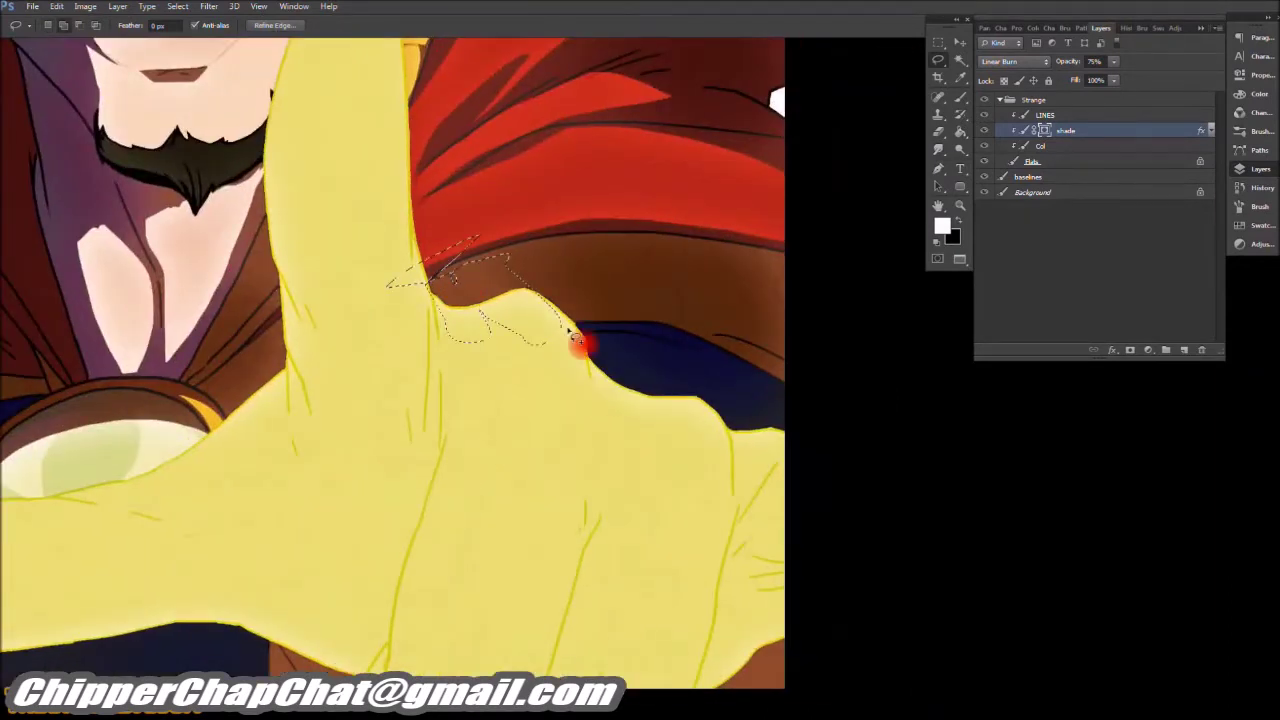
pyautogui.moveTo(598, 290); pyautogui.dragTo(591, 268)
pyautogui.moveTo(705, 337)
pyautogui.mouseDown()
pyautogui.moveTo(721, 268)
pyautogui.moveTo(741, 324)
pyautogui.moveTo(693, 328)
pyautogui.moveTo(752, 314)
pyautogui.mouseUp()
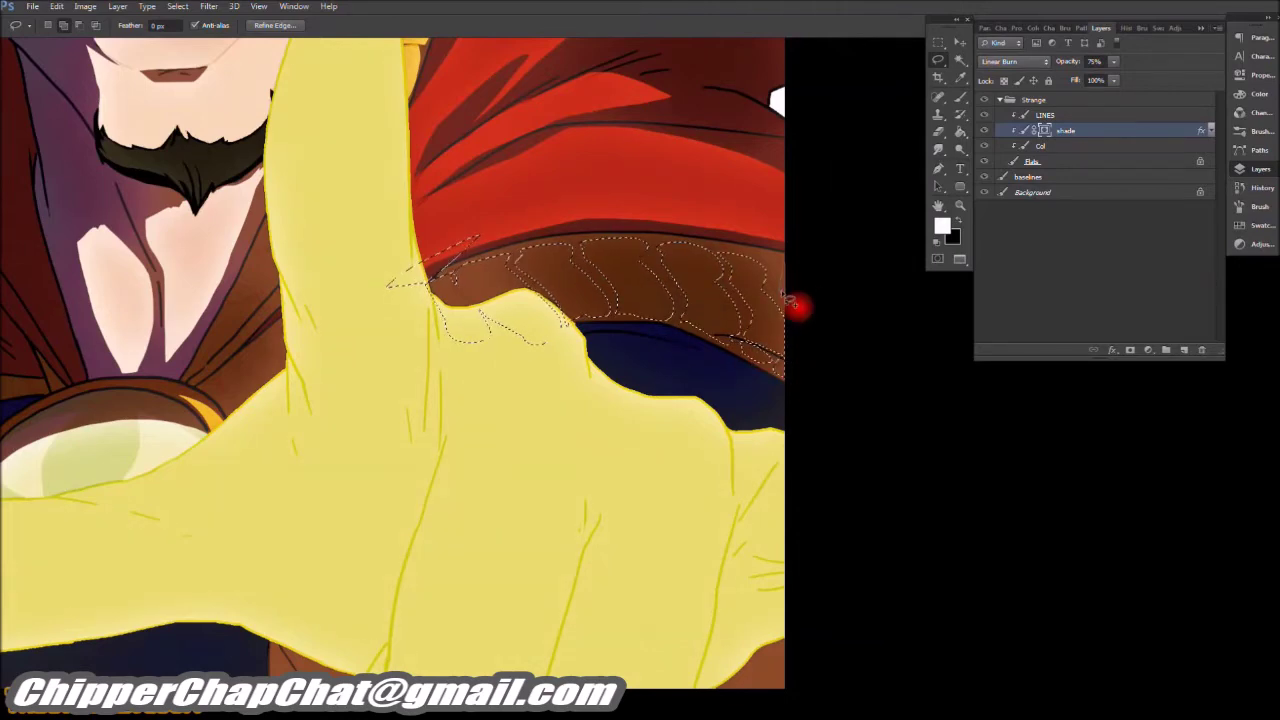
pyautogui.press('Delete')
# Step: Lasso the blue tunic area between the cloak trim and the knuckles and clear its shade
pyautogui.moveTo(694, 180); pyautogui.dragTo(568, 135)
pyautogui.moveTo(580, 309); pyautogui.dragTo(605, 337)
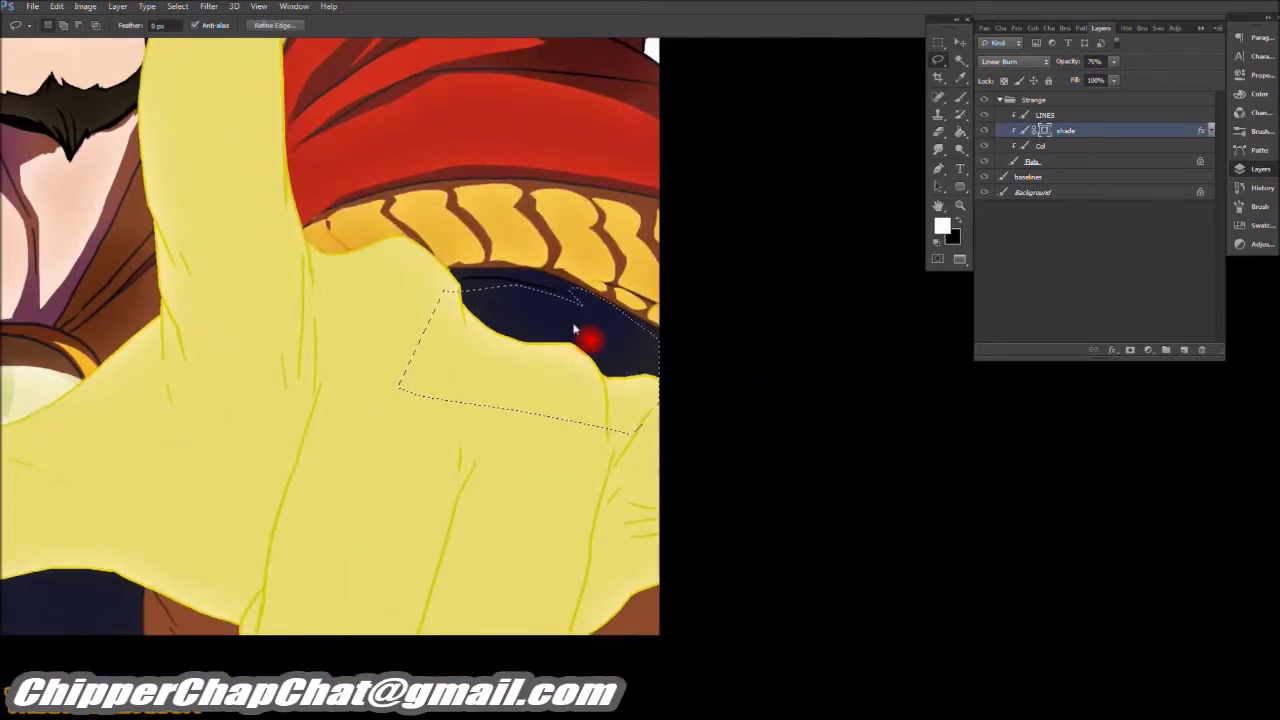
pyautogui.scroll(6, 586, 337)
pyautogui.scroll(-6, 433, 495)
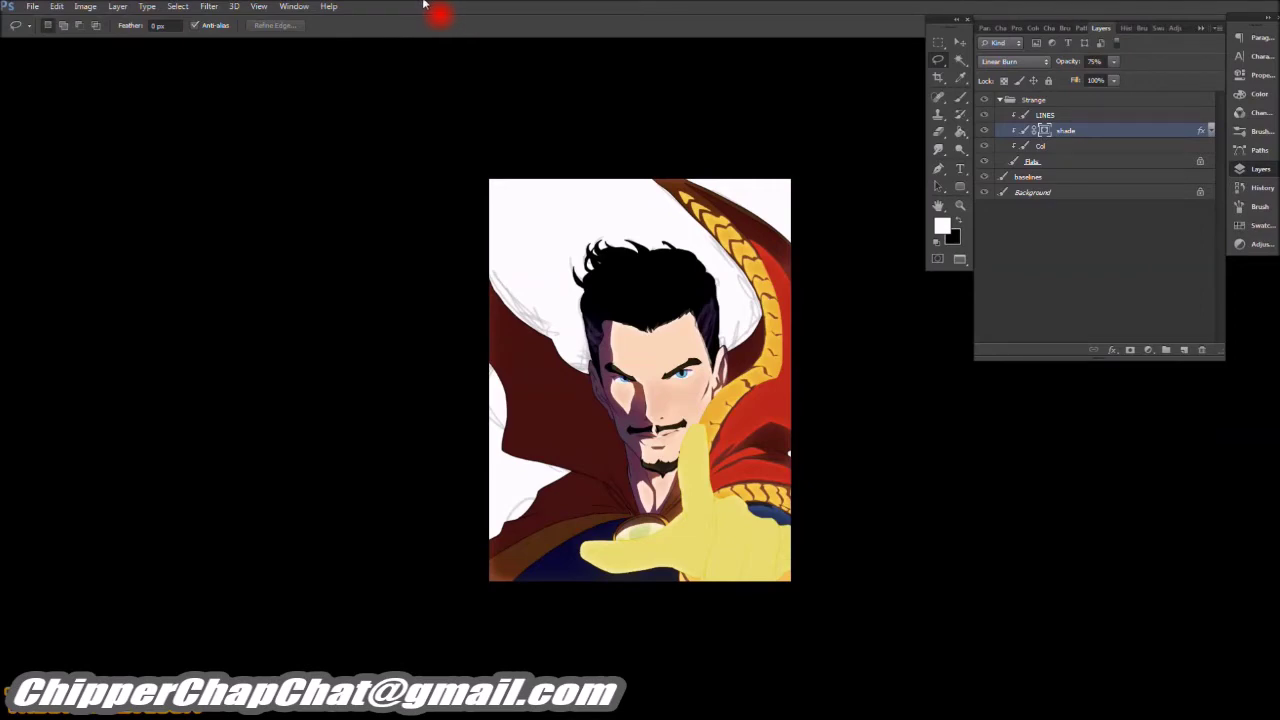
# Step: Lasso highlight strands in the top hair and the grey temple and clear the shade inside them
pyautogui.scroll(6, 571, 449)
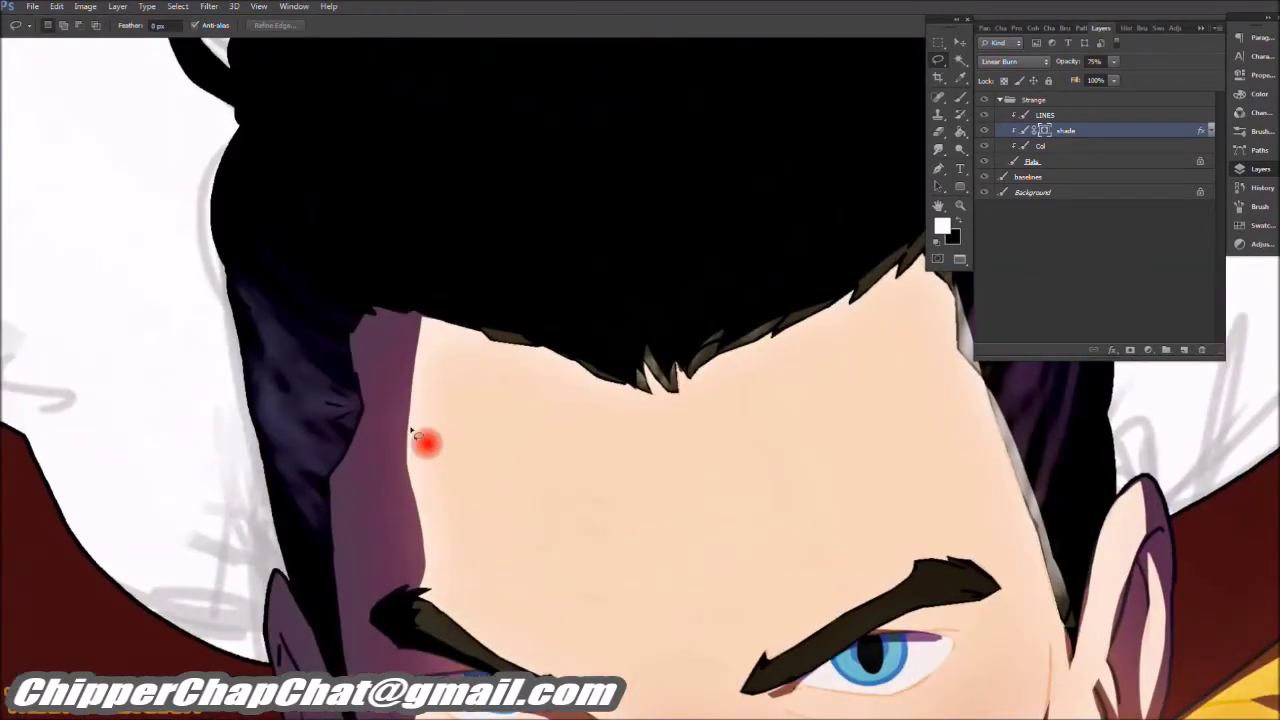
pyautogui.press('x')
pyautogui.scroll(-5, 600, 429)
pyautogui.press('x')
pyautogui.scroll(4, 608, 314)
pyautogui.moveTo(430, 500)
pyautogui.mouseDown()
pyautogui.moveTo(587, 624)
pyautogui.moveTo(468, 499)
pyautogui.moveTo(592, 554)
pyautogui.moveTo(550, 484)
pyautogui.moveTo(622, 610)
pyautogui.moveTo(467, 424)
pyautogui.moveTo(610, 552)
pyautogui.moveTo(495, 399)
pyautogui.moveTo(472, 404)
pyautogui.moveTo(439, 367)
pyautogui.moveTo(505, 419)
pyautogui.moveTo(567, 429)
pyautogui.moveTo(684, 590)
pyautogui.moveTo(510, 420)
pyautogui.mouseUp()
pyautogui.hotkey('alt', 'BackSpace')
pyautogui.scroll(-5, 530, 440)
pyautogui.scroll(5, 643, 277)
pyautogui.moveTo(460, 240)
pyautogui.mouseDown()
pyautogui.moveTo(543, 343)
pyautogui.moveTo(591, 360)
pyautogui.moveTo(603, 274)
pyautogui.moveTo(420, 281)
pyautogui.moveTo(383, 266)
pyautogui.moveTo(694, 366)
pyautogui.moveTo(743, 494)
pyautogui.moveTo(700, 312)
pyautogui.mouseUp()
pyautogui.scroll(-5, 703, 315)
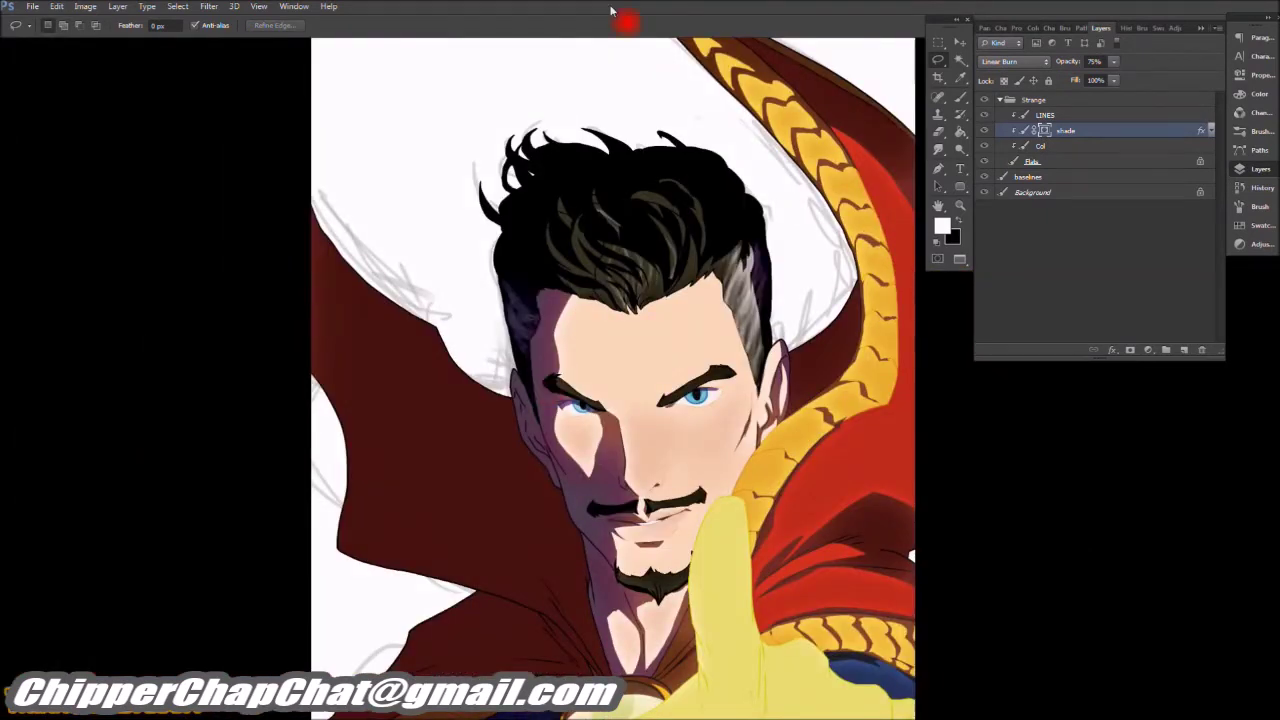
# Step: Lasso the large inner red panel of the raised collar on the shaded side of the face and clear its shade
pyautogui.scroll(5, 557, 294)
pyautogui.scroll(-3, 594, 471)
pyautogui.scroll(-4, 563, 308)
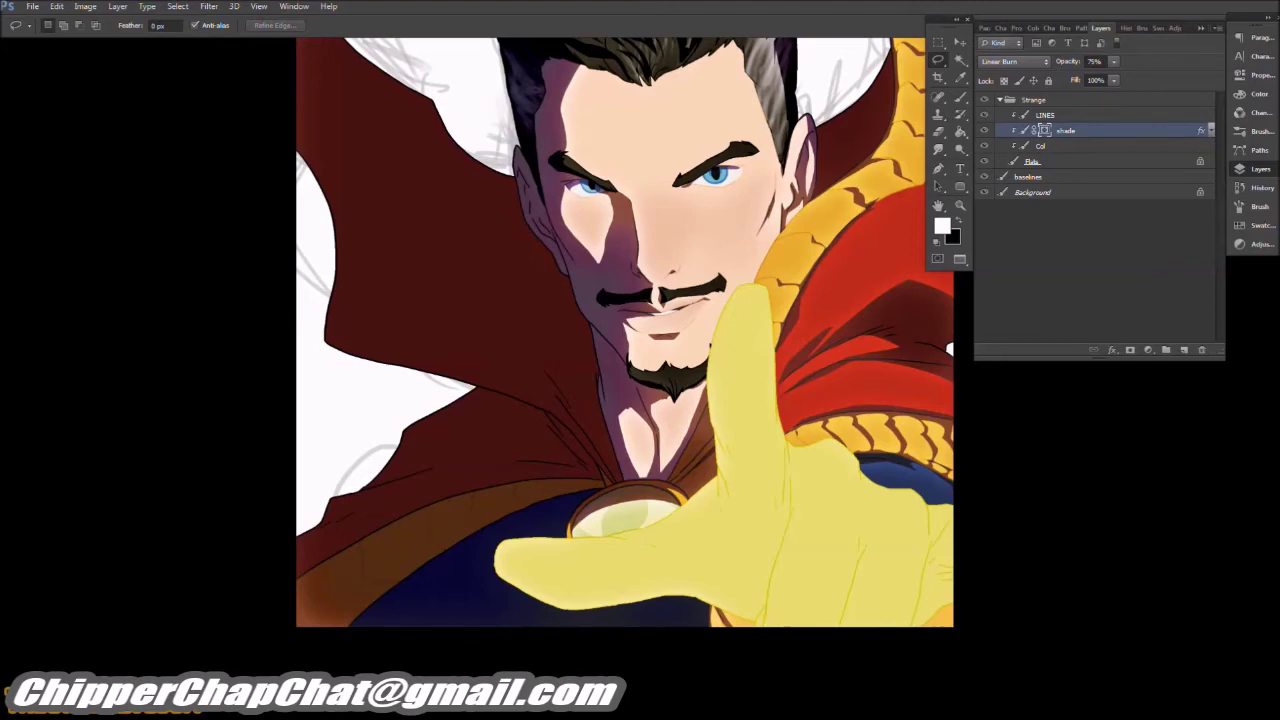
pyautogui.scroll(3, 410, 295)
pyautogui.moveTo(224, 251)
pyautogui.mouseDown()
pyautogui.moveTo(365, 354)
pyautogui.moveTo(408, 403)
pyautogui.moveTo(485, 550)
pyautogui.moveTo(266, 491)
pyautogui.moveTo(189, 257)
pyautogui.mouseUp()
pyautogui.press('Delete')
pyautogui.scroll(-2, 540, 360)
# Step: On the shade layer's mask, lasso the cloak fold below the shaded-side collar and clear the shade there
pyautogui.click(1040, 135)
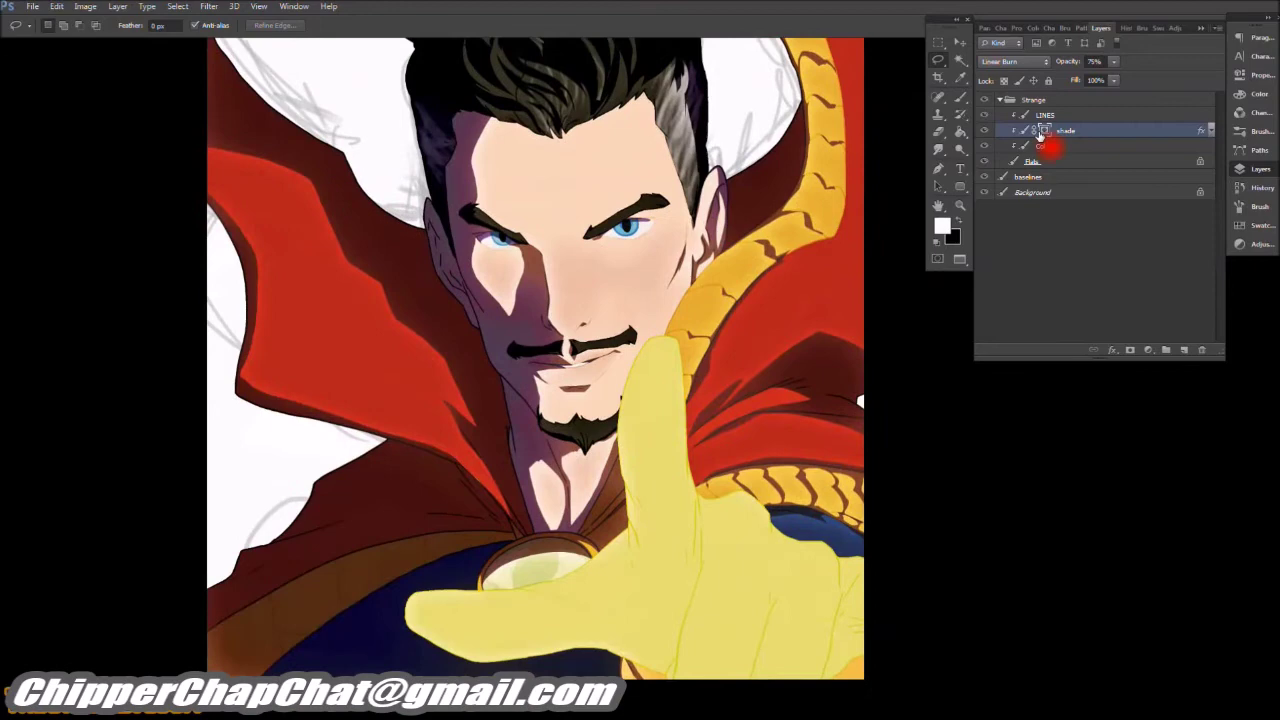
pyautogui.scroll(-2, 477, 363)
pyautogui.scroll(2, 329, 357)
pyautogui.moveTo(329, 357)
pyautogui.mouseDown()
pyautogui.moveTo(508, 417)
pyautogui.moveTo(508, 400)
pyautogui.moveTo(588, 415)
pyautogui.moveTo(605, 397)
pyautogui.mouseUp()
pyautogui.scroll(2, 508, 400)
pyautogui.scroll(-2, 597, 390)
pyautogui.moveTo(723, 463)
pyautogui.mouseDown()
pyautogui.moveTo(598, 388)
pyautogui.moveTo(388, 378)
pyautogui.moveTo(315, 460)
pyautogui.moveTo(722, 478)
pyautogui.mouseUp()
pyautogui.press('Delete')
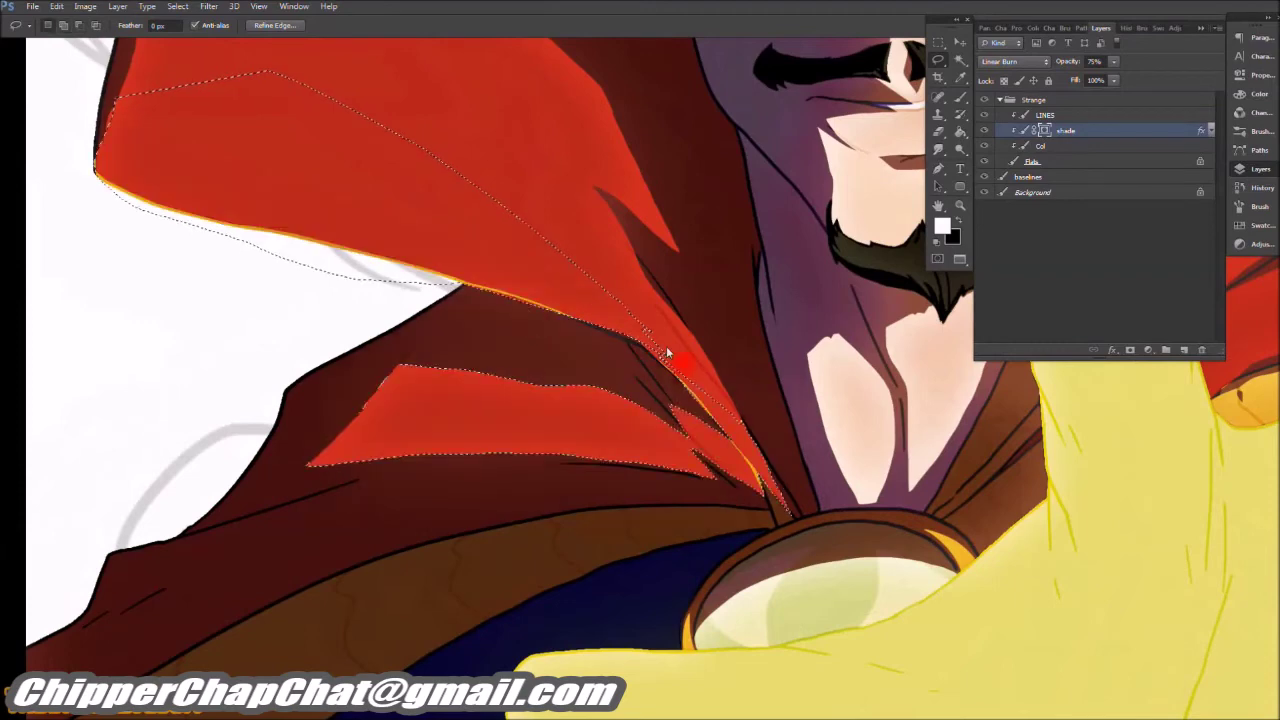
# Step: Lasso narrow slivers along the shaded-side collar's lower edge and refine the shade mask there
pyautogui.scroll(-3, 663, 349)
pyautogui.scroll(3, 677, 334)
pyautogui.moveTo(650, 308); pyautogui.dragTo(497, 250)
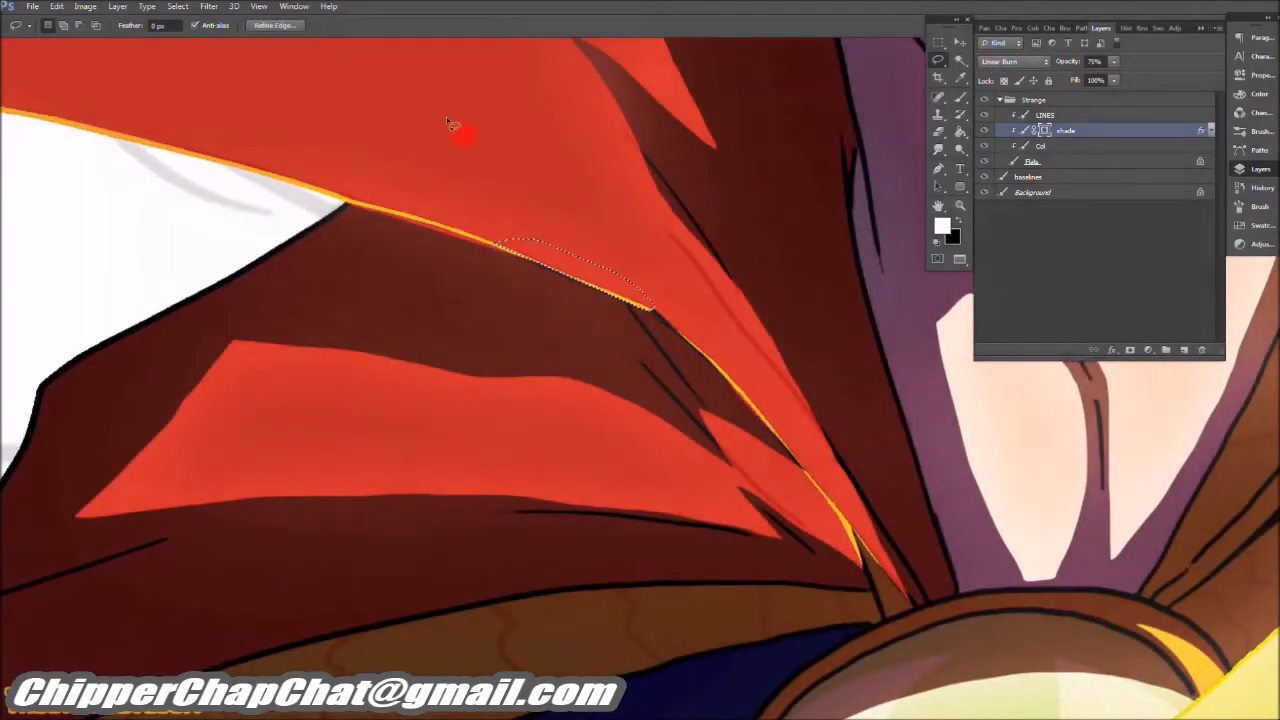
pyautogui.scroll(2, 660, 294)
pyautogui.moveTo(650, 328)
pyautogui.mouseDown()
pyautogui.moveTo(760, 432)
pyautogui.moveTo(351, 206)
pyautogui.moveTo(771, 429)
pyautogui.moveTo(486, 277)
pyautogui.moveTo(340, 225)
pyautogui.mouseUp()
pyautogui.press('x')
# Step: Lasso the gold trim and the lower red cloak band on the shaded side and clear their shade
pyautogui.scroll(-5, 529, 423)
pyautogui.scroll(3, 634, 297)
pyautogui.moveTo(680, 305)
pyautogui.mouseDown()
pyautogui.moveTo(634, 297)
pyautogui.moveTo(380, 409)
pyautogui.moveTo(186, 606)
pyautogui.moveTo(280, 602)
pyautogui.moveTo(340, 490)
pyautogui.mouseUp()
pyautogui.moveTo(420, 522)
pyautogui.mouseDown()
pyautogui.moveTo(626, 409)
pyautogui.moveTo(786, 283)
pyautogui.mouseUp()
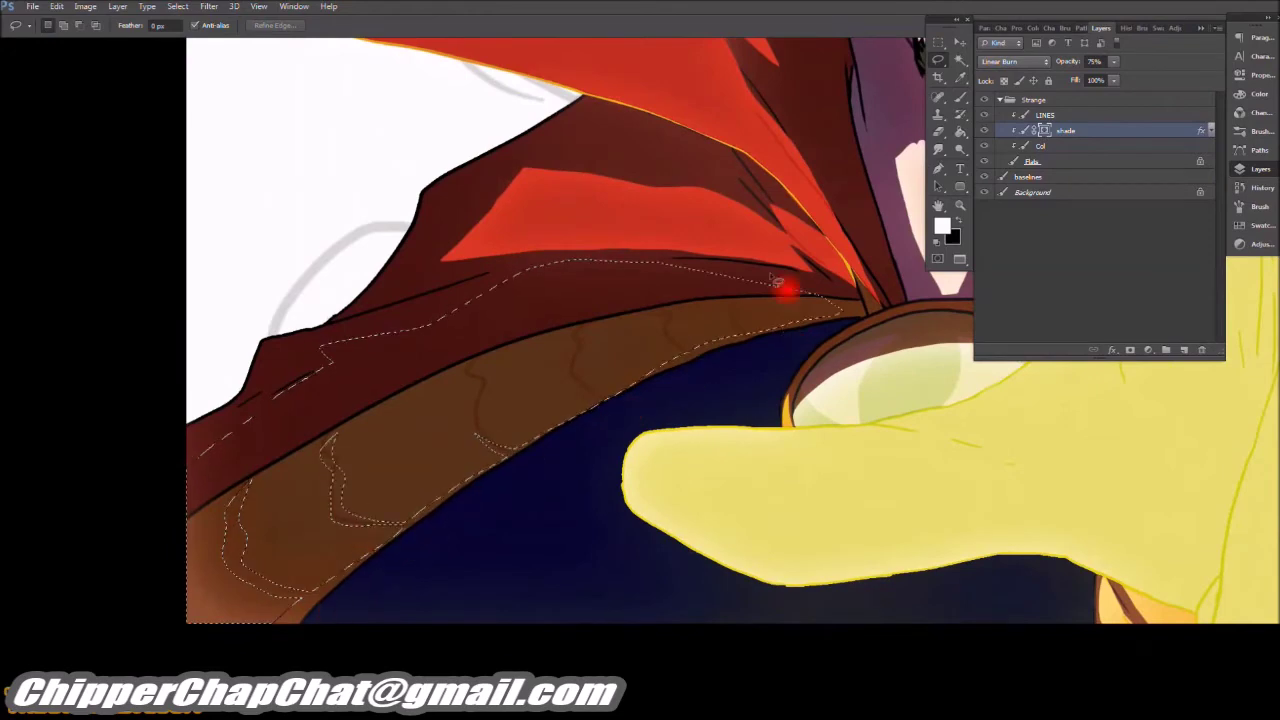
pyautogui.hotkey('alt', 'BackSpace')
pyautogui.scroll(2, 468, 510)
# Step: Lasso the seams between the shaded-side gold trim plates and restore the shade in them with black
pyautogui.press('x')
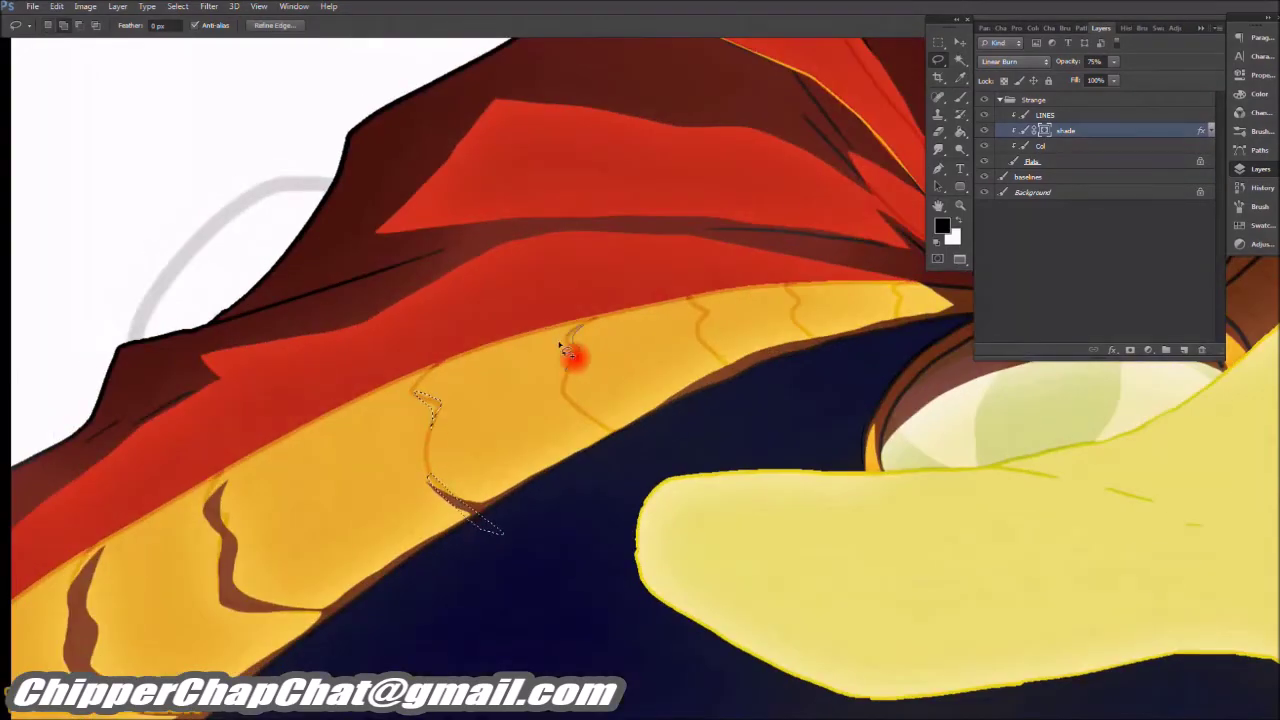
pyautogui.scroll(-2, 560, 340)
pyautogui.scroll(-2, 480, 400)
pyautogui.scroll(2, 474, 437)
# Step: Lasso the blue tunic around the thumb, subtract the hand using the Flats layer, clear the tunic's shade and remove the selection
pyautogui.moveTo(532, 300)
pyautogui.mouseDown()
pyautogui.moveTo(477, 249)
pyautogui.moveTo(729, 500)
pyautogui.moveTo(636, 305)
pyautogui.moveTo(400, 286)
pyautogui.mouseUp()
pyautogui.press('w')
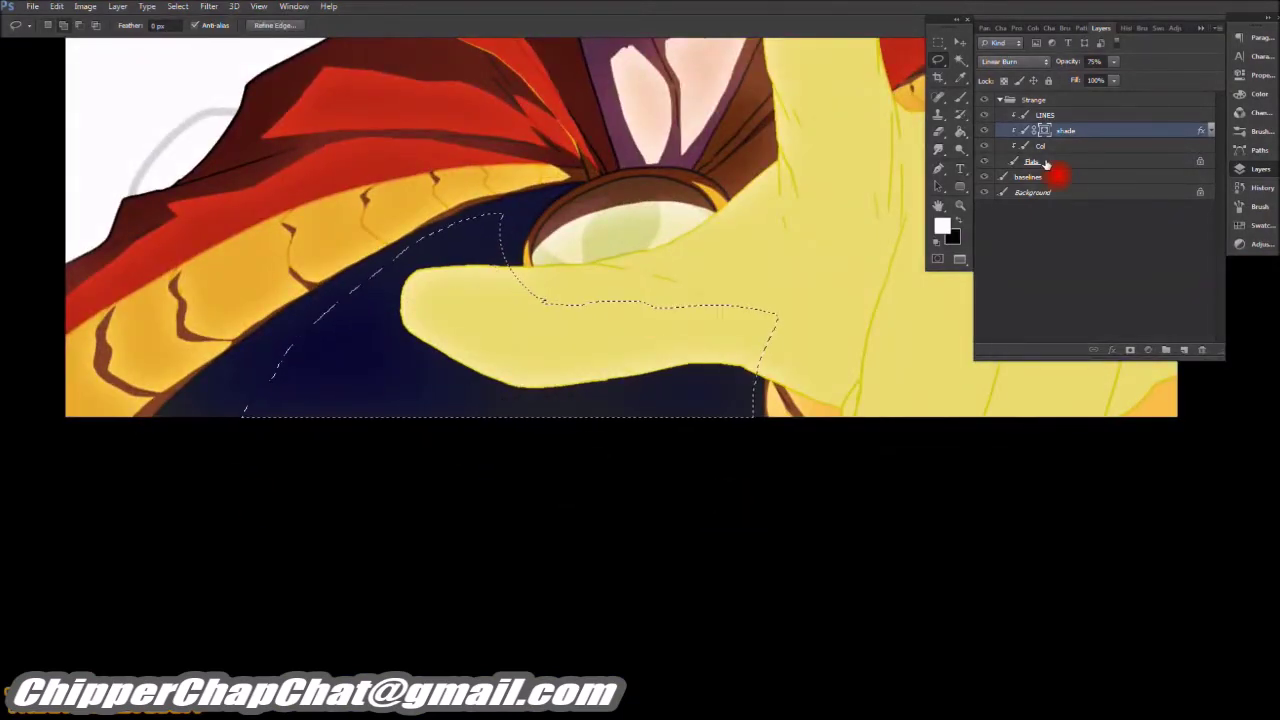
pyautogui.click(1040, 161)
pyautogui.keyDown('alt'); pyautogui.click(886, 240); pyautogui.keyUp('alt')
pyautogui.click(1015, 128)
pyautogui.hotkey('ctrl', 'd')
pyautogui.scroll(-3, 563, 386)
pyautogui.scroll(1, 510, 200)
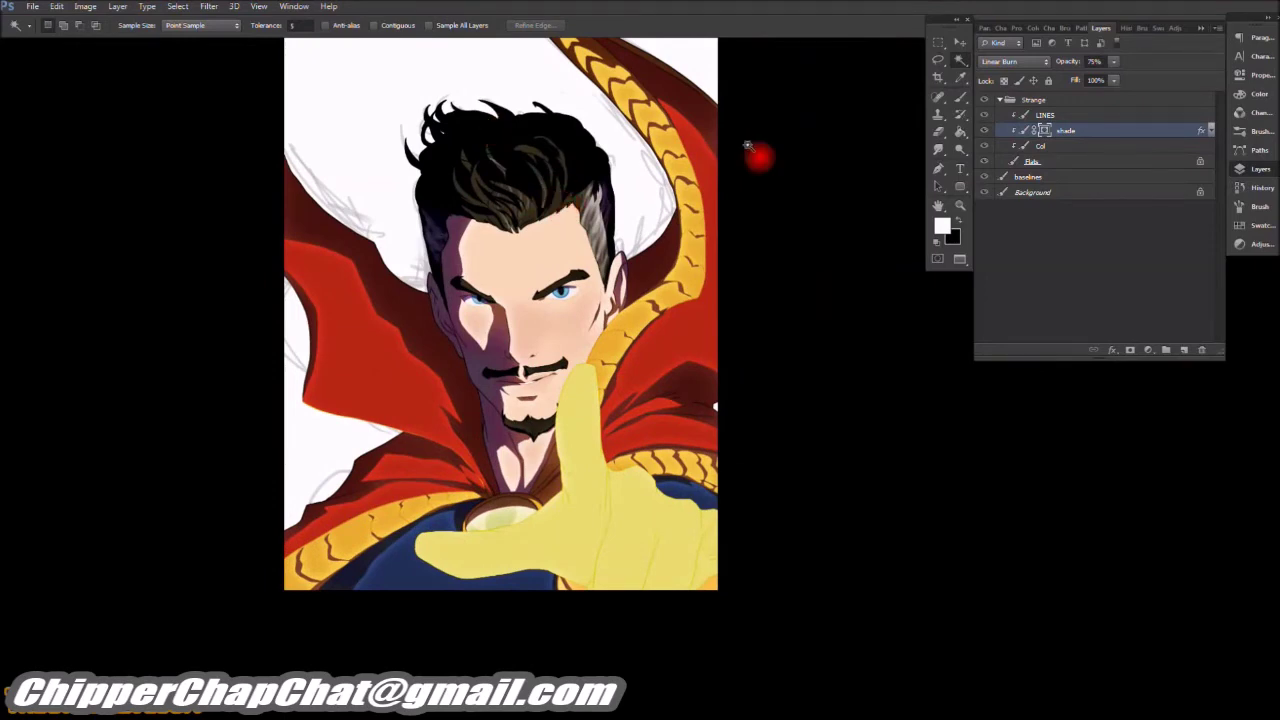
pyautogui.scroll(1, 563, 317)
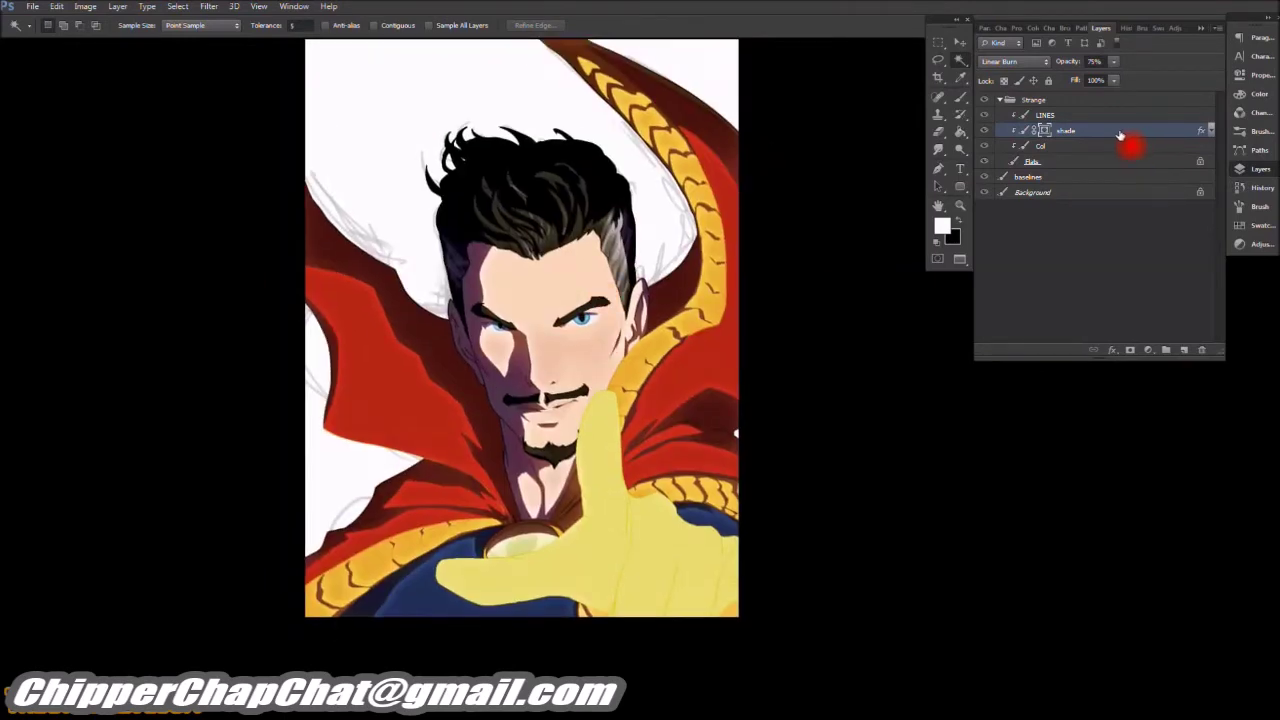
# Step: Add a layer named shine above the shade layer and keep it and the LINES layer clipped to the flats
pyautogui.click(1182, 350)
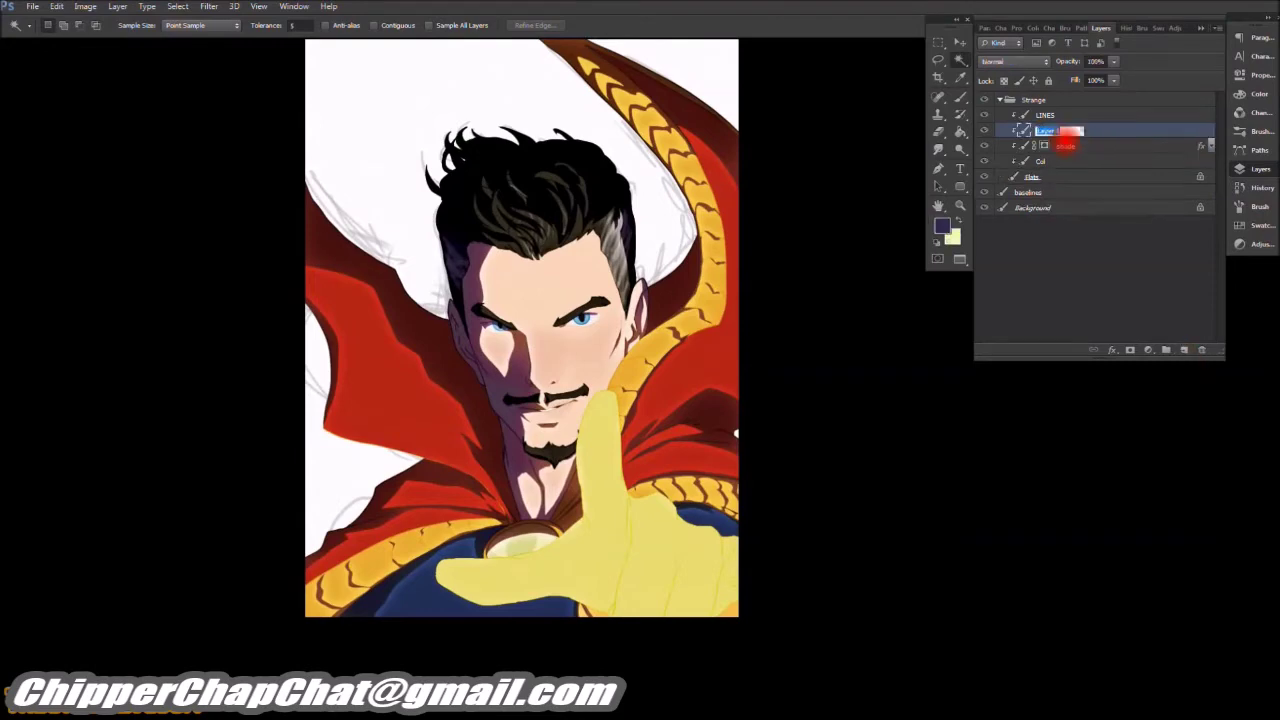
pyautogui.rightClick(1036, 110)
pyautogui.click(1066, 126)
pyautogui.rightClick(1064, 118)
pyautogui.click(1080, 276)
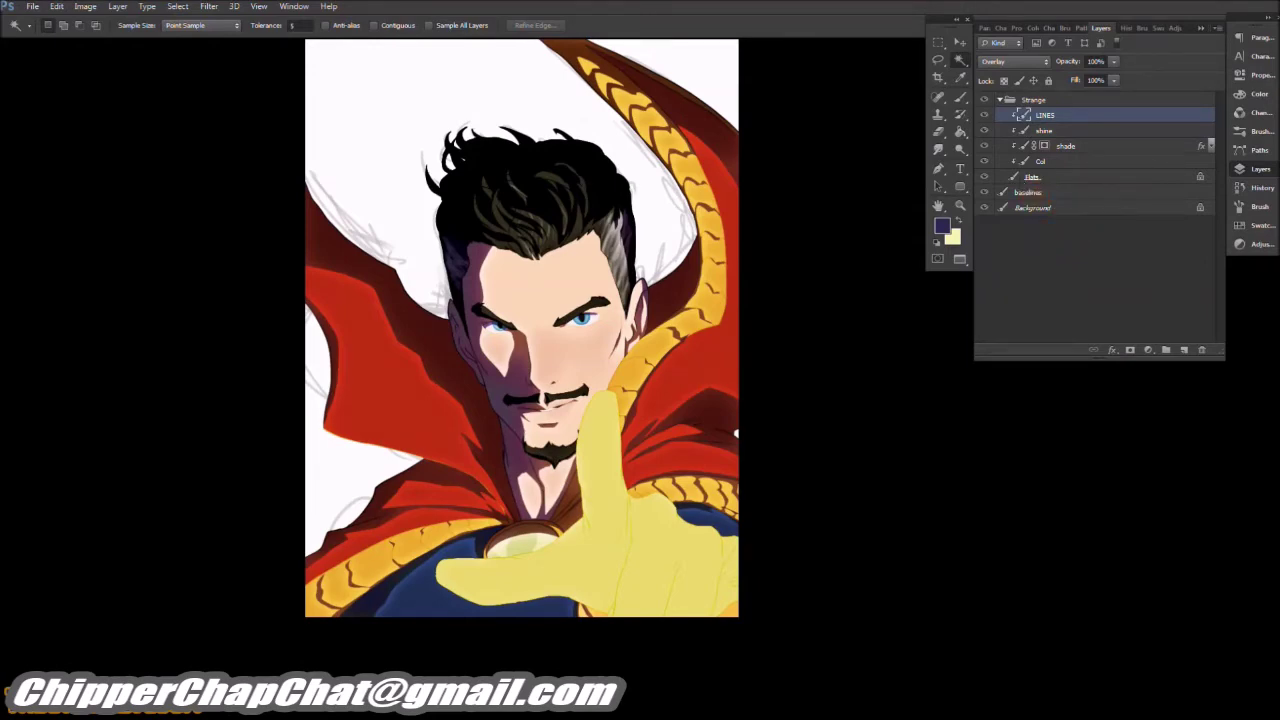
# Step: Set the shine layer's blend mode to Overlay and its opacity to 50%
pyautogui.click(1046, 131)
pyautogui.click(1013, 61)
pyautogui.click(1020, 251)
pyautogui.press('l')
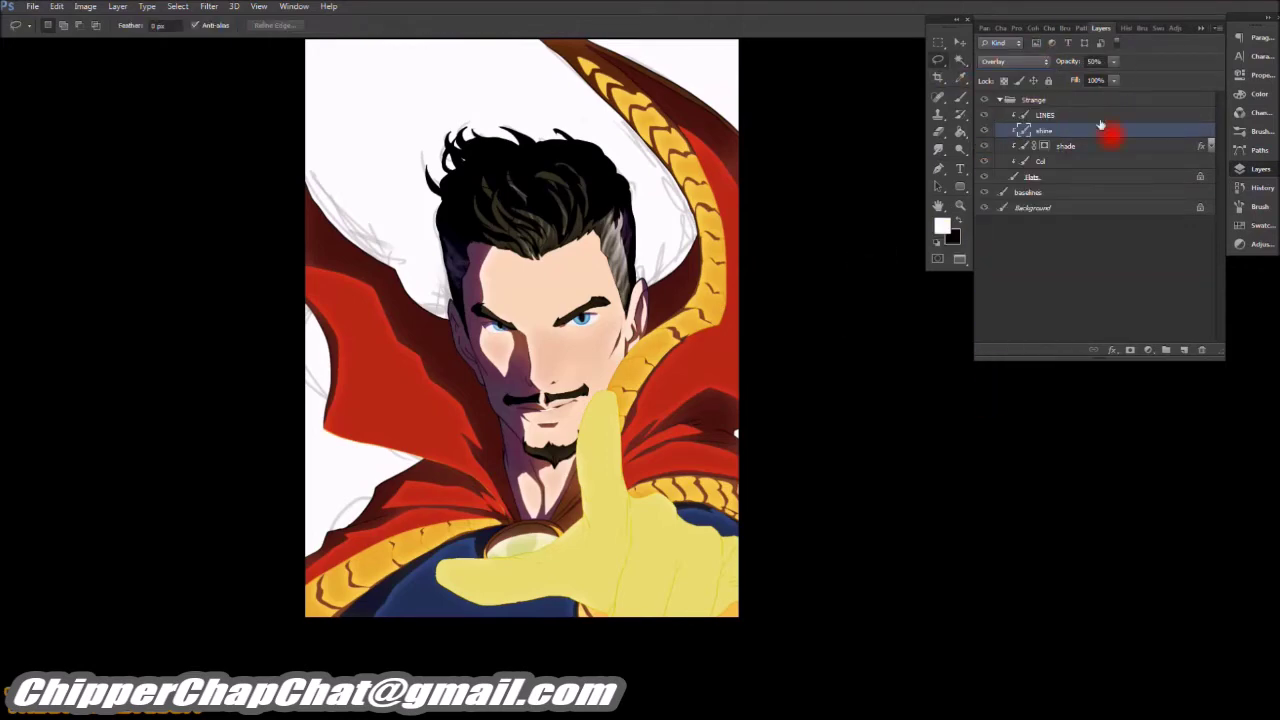
# Step: Add a Stroke effect to the shine layer
pyautogui.doubleClick(1100, 125)
pyautogui.click(842, 354)
pyautogui.click(1030, 331)
pyautogui.click(1035, 460)
pyautogui.click(1195, 278)
pyautogui.press('g')
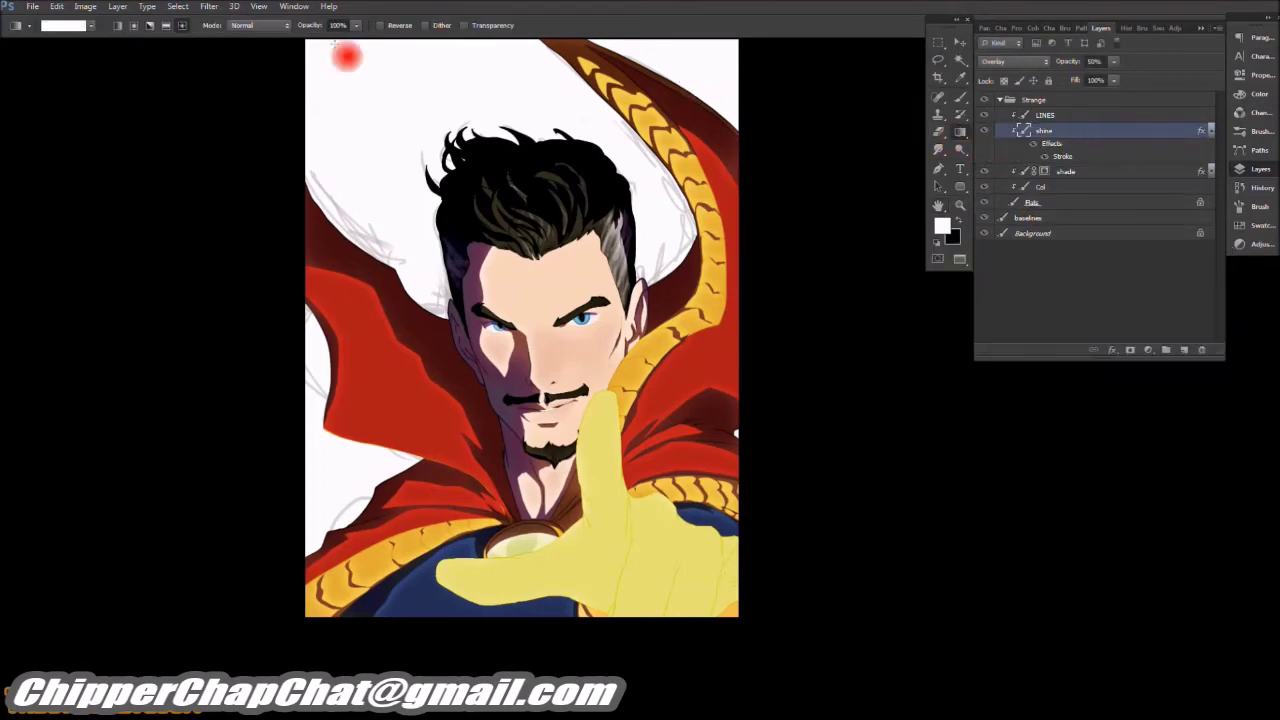
pyautogui.scroll(5, 585, 343)
pyautogui.press('x')
pyautogui.press('l')
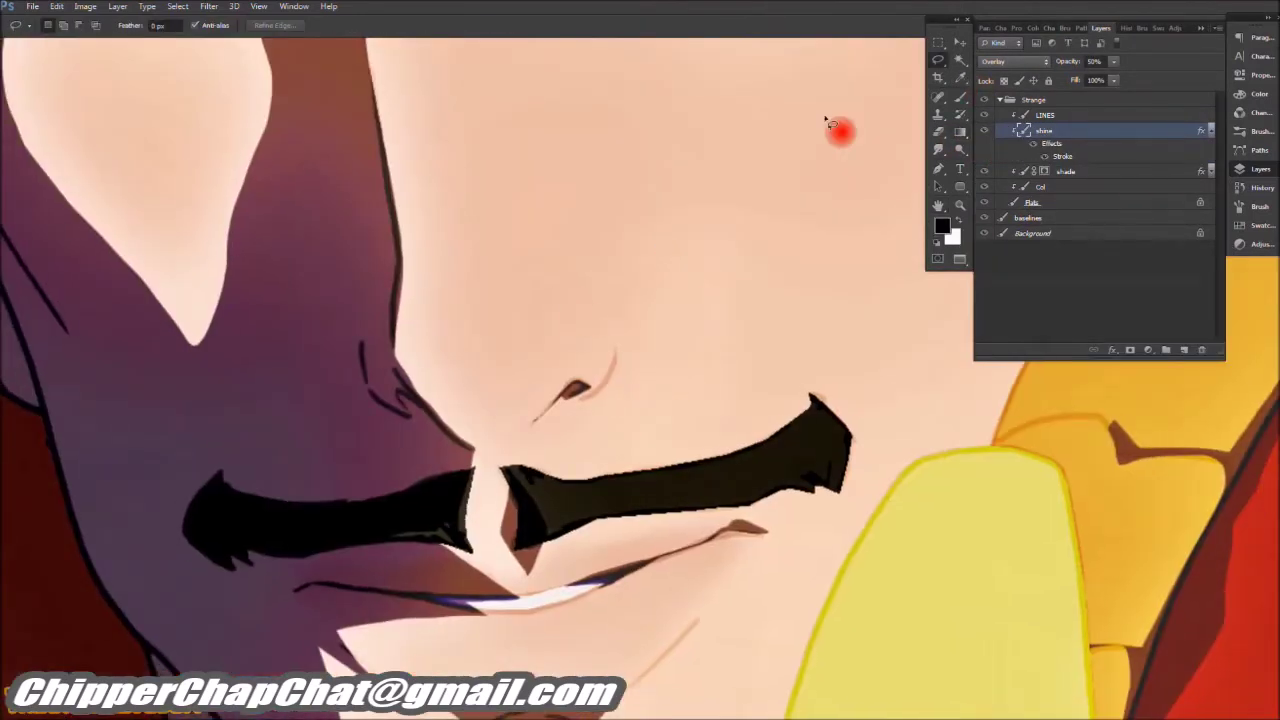
pyautogui.moveTo(580, 240); pyautogui.dragTo(567, 229)
pyautogui.hotkey('ctrl', 'd')
pyautogui.scroll(-3, 709, 197)
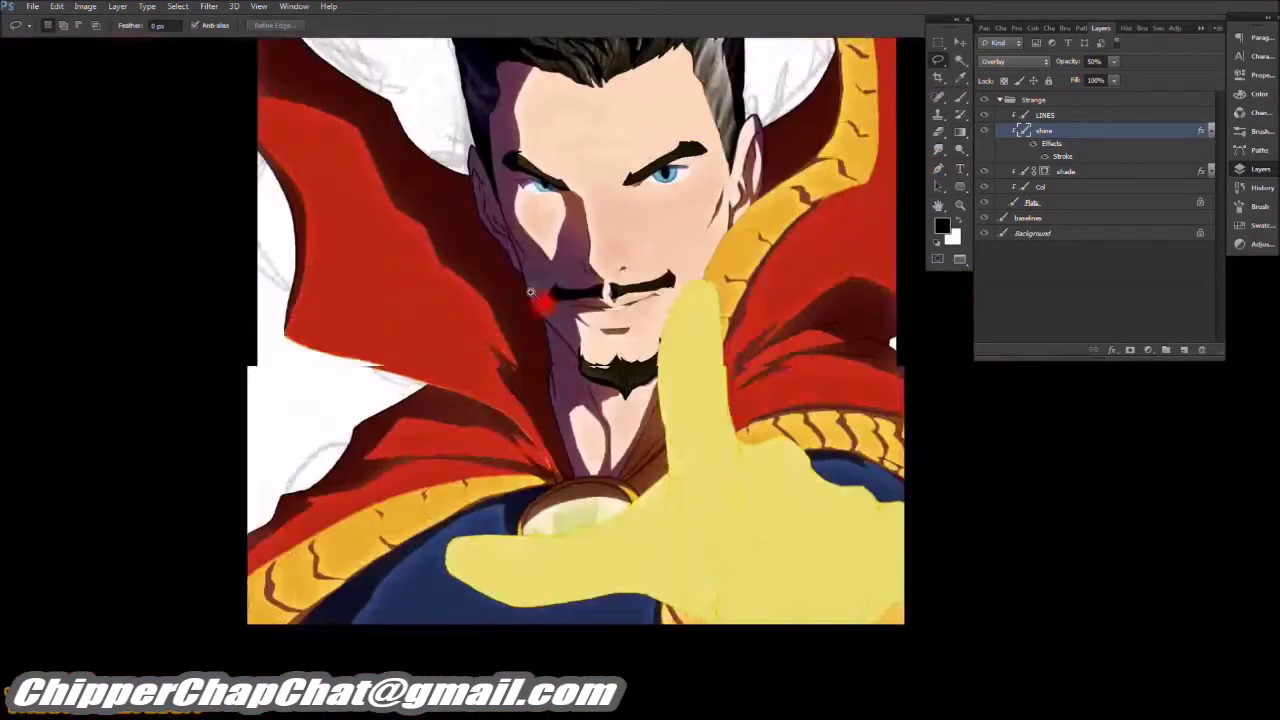
pyautogui.scroll(3, 709, 197)
pyautogui.moveTo(703, 415); pyautogui.dragTo(770, 486)
pyautogui.click(633, 327)
pyautogui.scroll(-2, 633, 327)
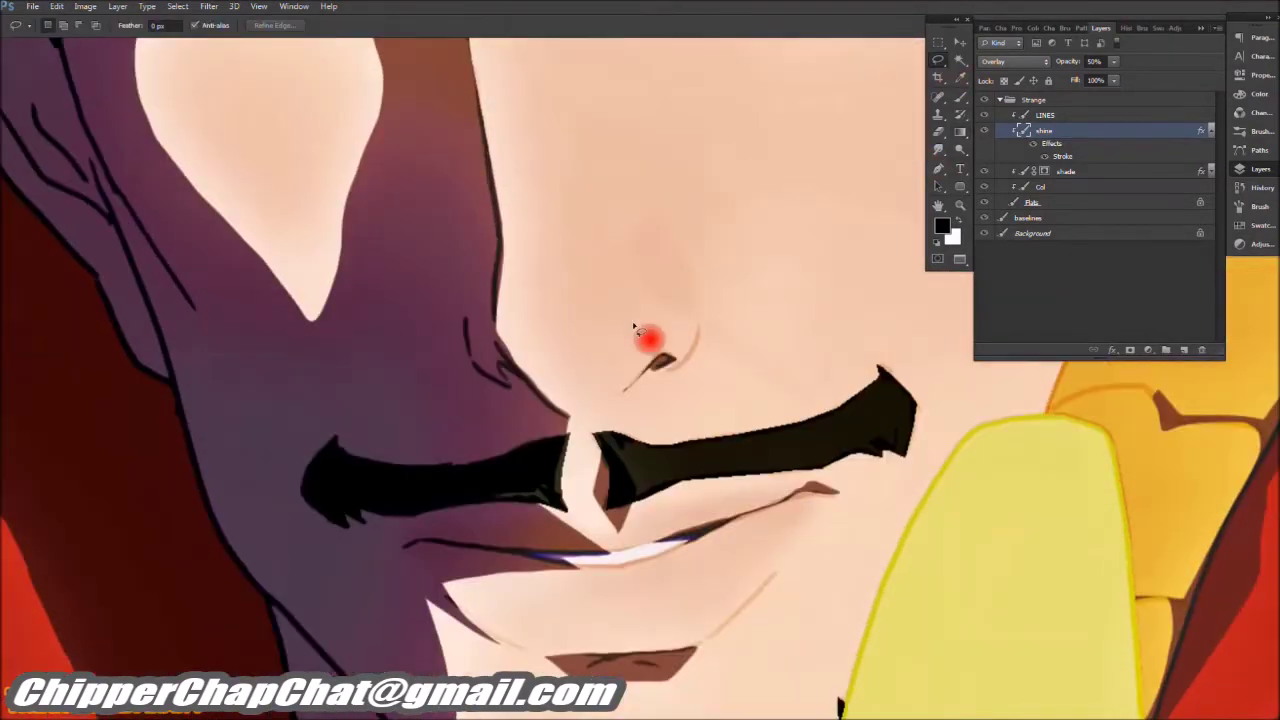
# Step: Lasso a pointed highlight on the nose tip, fill it with a white gradient on the shine layer and remove the selection
pyautogui.moveTo(665, 312)
pyautogui.mouseDown()
pyautogui.moveTo(640, 304)
pyautogui.moveTo(657, 345)
pyautogui.mouseUp()
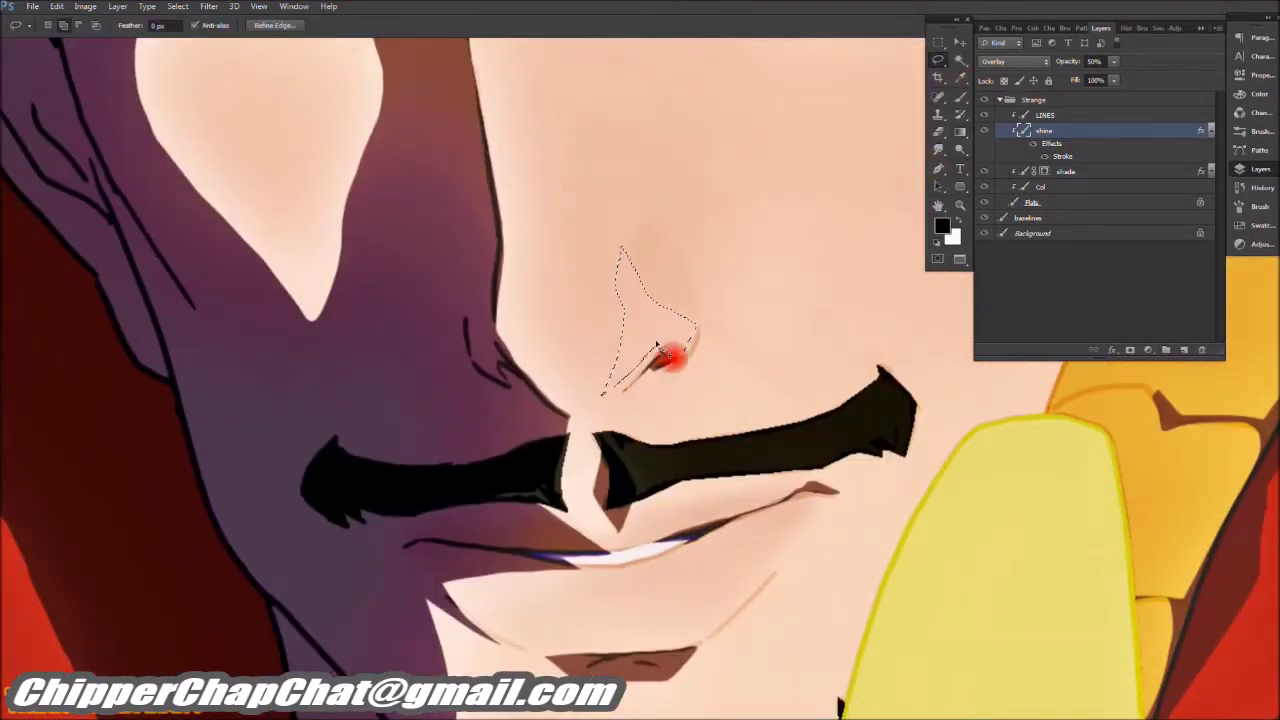
pyautogui.press('x')
pyautogui.hotkey('ctrl', 'd')
pyautogui.scroll(-3, 731, 174)
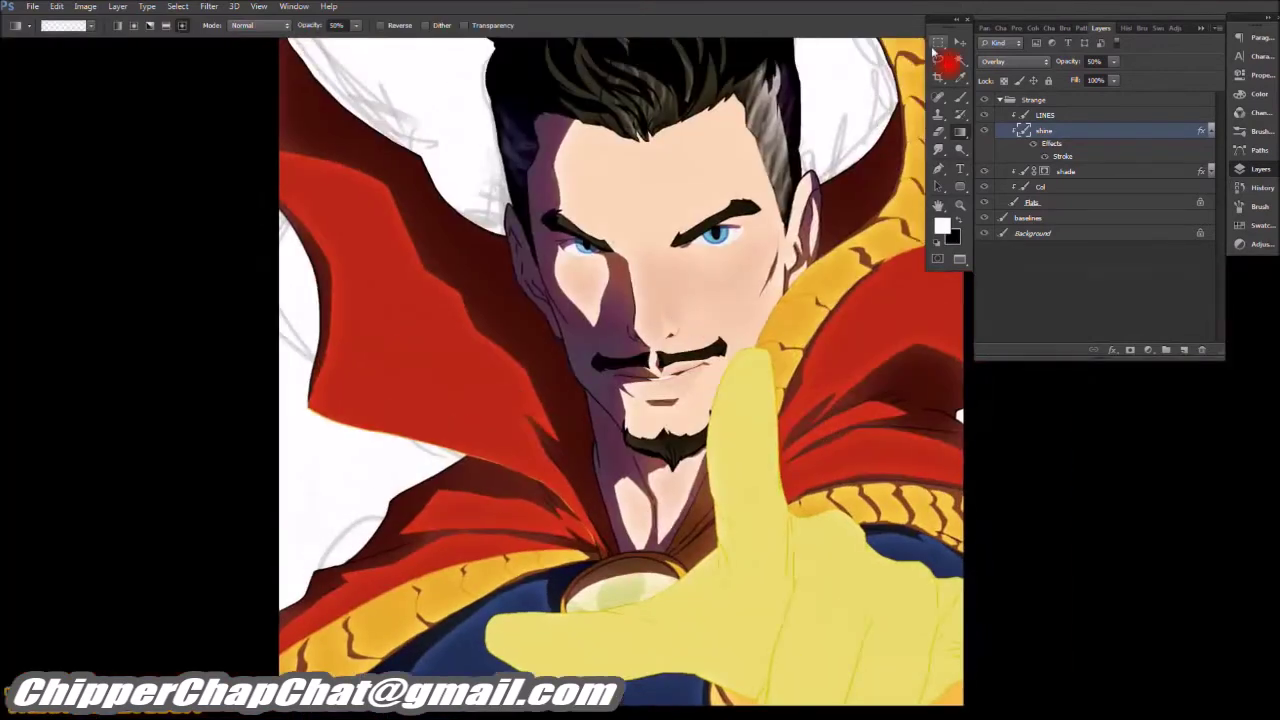
# Step: Lasso highlight shapes along the nose bridge and fill them with a white gradient at 50% opacity
pyautogui.scroll(3, 650, 441)
pyautogui.moveTo(649, 441)
pyautogui.mouseDown()
pyautogui.moveTo(646, 327)
pyautogui.moveTo(674, 199)
pyautogui.mouseUp()
pyautogui.moveTo(697, 403); pyautogui.dragTo(697, 425)
pyautogui.moveTo(766, 251)
pyautogui.mouseDown()
pyautogui.moveTo(691, 363)
pyautogui.moveTo(796, 318)
pyautogui.mouseUp()
pyautogui.press('g')
pyautogui.click(937, 58)
pyautogui.scroll(-3, 666, 180)
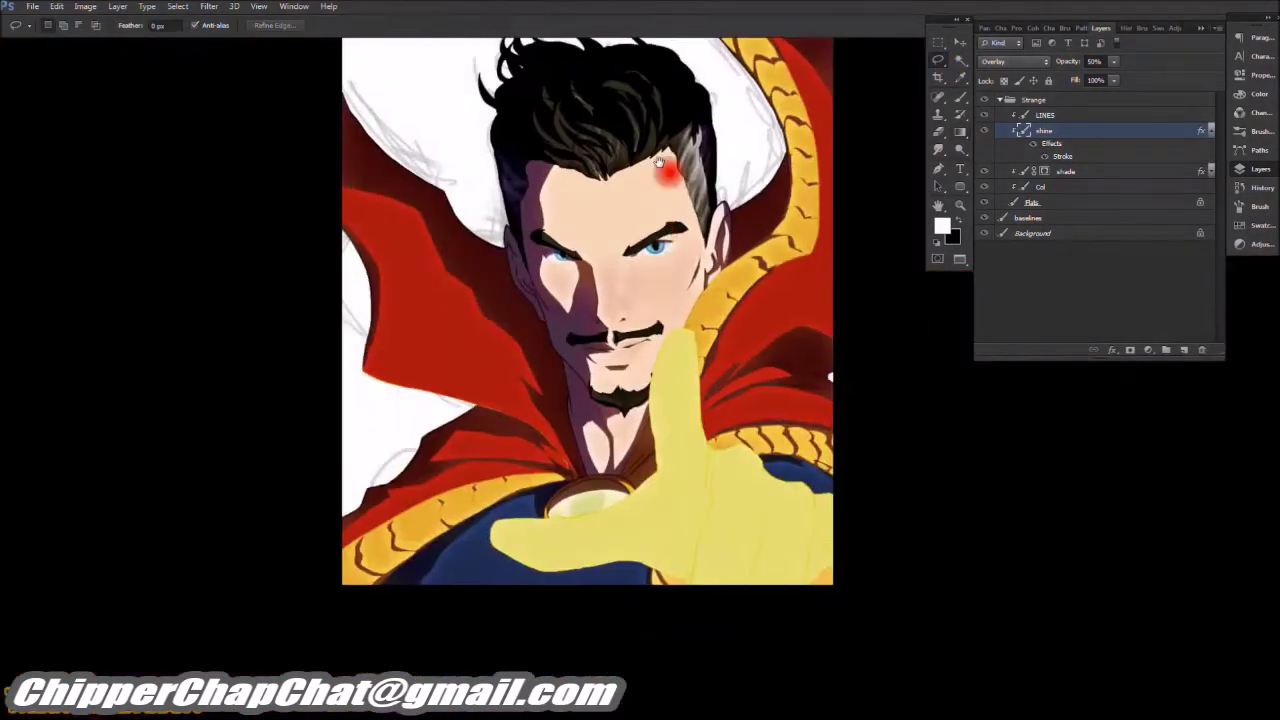
# Step: Lasso small highlights on the cheeks beneath both eyes and fill them with the white gradient
pyautogui.scroll(3, 666, 260)
pyautogui.moveTo(676, 225); pyautogui.dragTo(655, 312)
pyautogui.moveTo(275, 290); pyautogui.dragTo(250, 307)
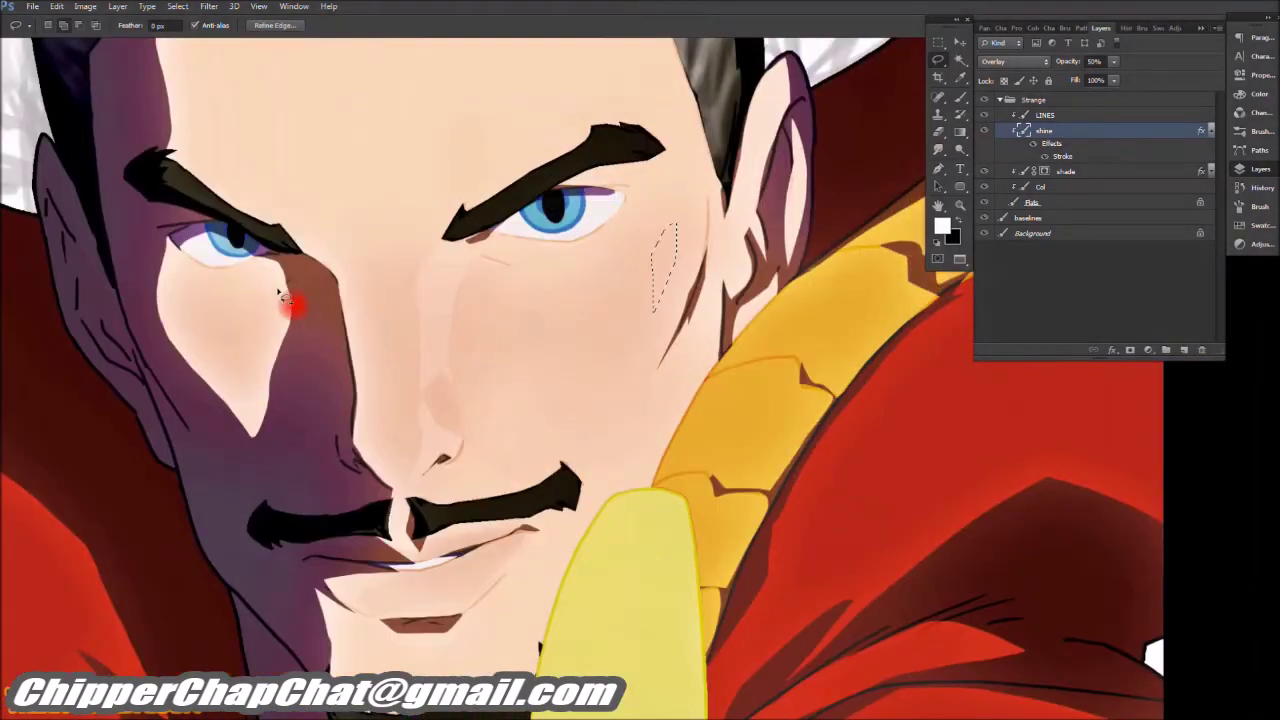
pyautogui.scroll(-3, 304, 313)
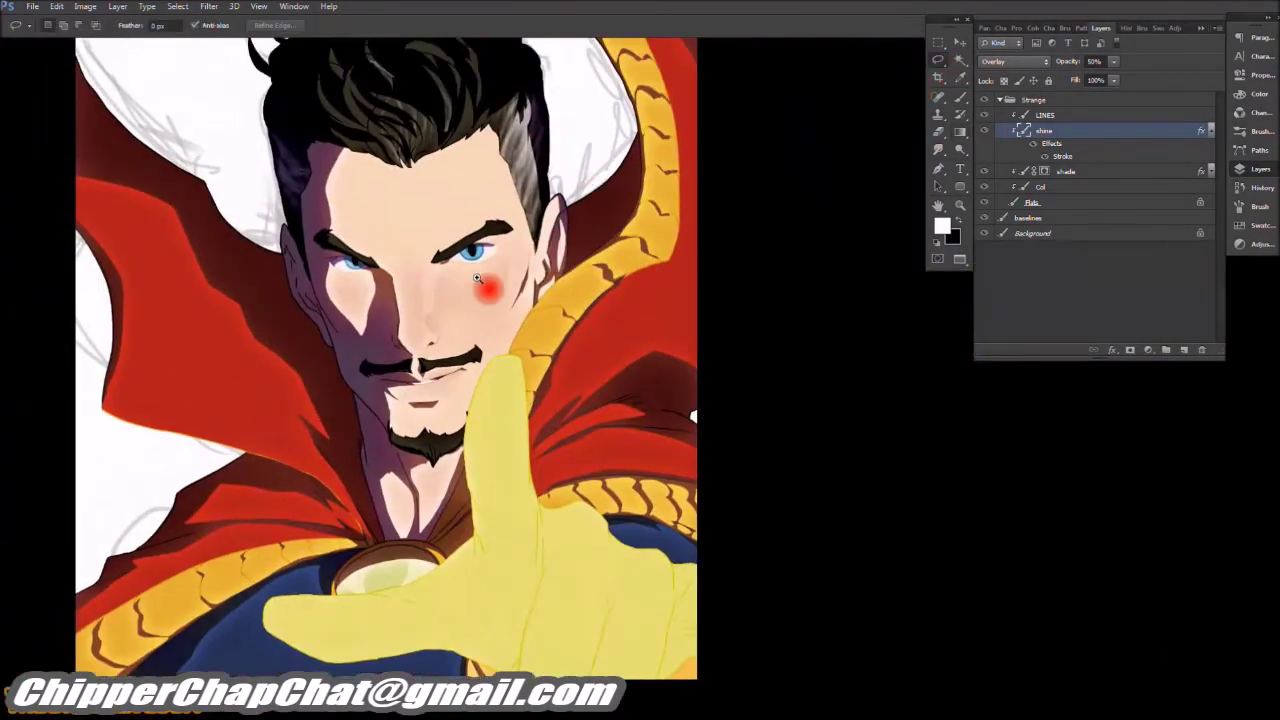
# Step: Lasso highlights on the lips, fill them with the white gradient and remove the selection
pyautogui.scroll(3, 486, 287)
pyautogui.moveTo(452, 326)
pyautogui.mouseDown()
pyautogui.moveTo(487, 316)
pyautogui.moveTo(450, 345)
pyautogui.mouseUp()
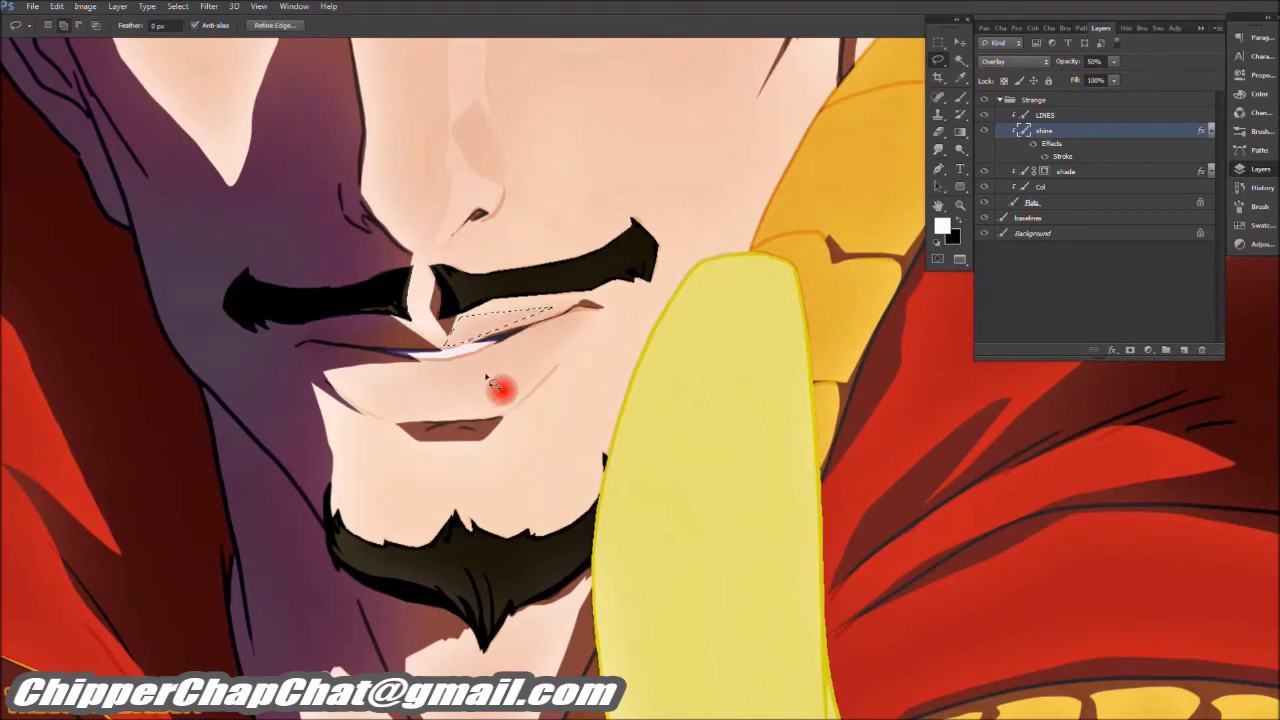
pyautogui.hotkey('ctrl', 'd')
pyautogui.scroll(-3, 586, 200)
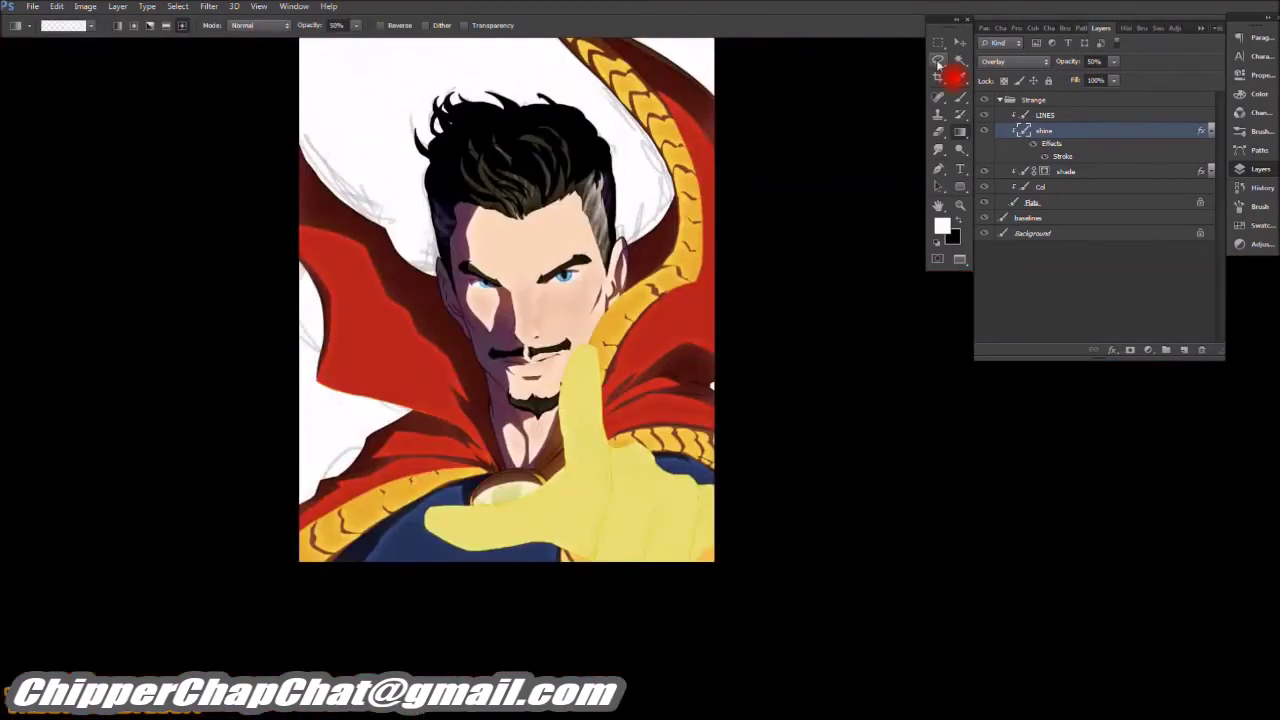
pyautogui.scroll(2, 600, 220)
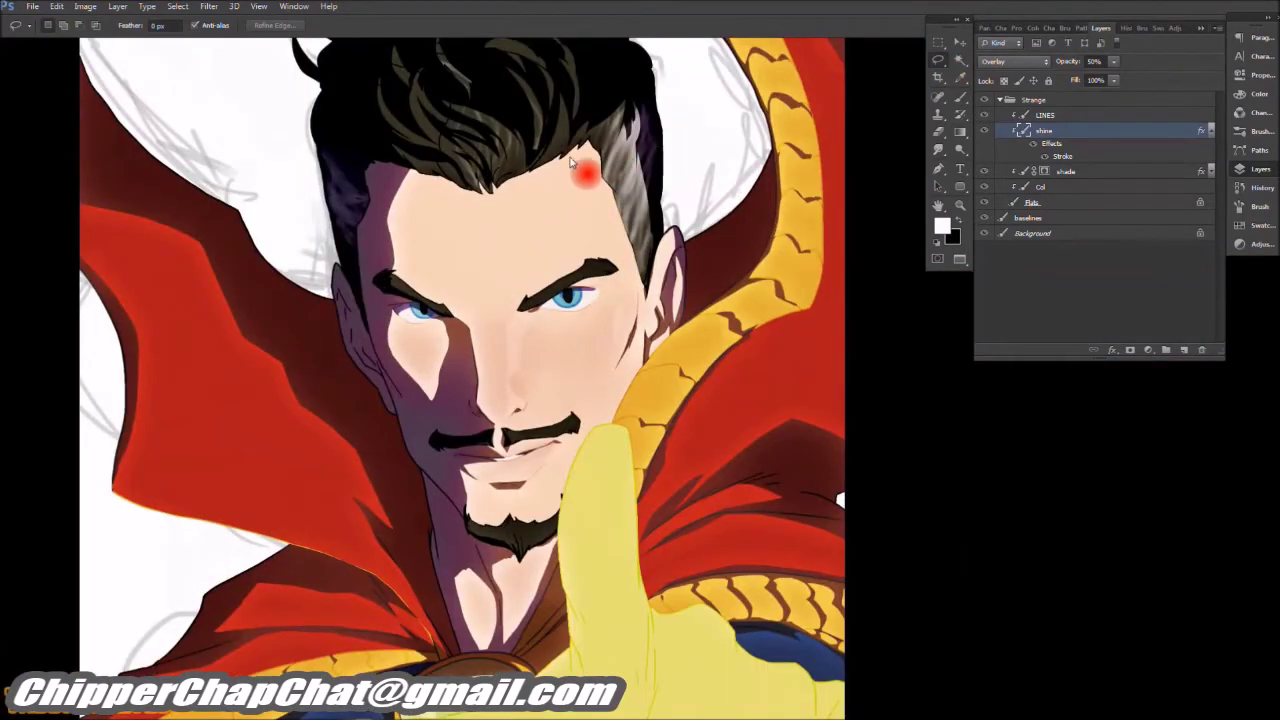
# Step: Lasso highlight shapes on the lit side of the face, fill them with the white gradient and remove the selection
pyautogui.scroll(3, 535, 403)
pyautogui.moveTo(624, 220); pyautogui.dragTo(462, 478)
pyautogui.moveTo(566, 452)
pyautogui.mouseDown()
pyautogui.moveTo(552, 164)
pyautogui.moveTo(591, 500)
pyautogui.moveTo(557, 212)
pyautogui.moveTo(540, 248)
pyautogui.moveTo(542, 404)
pyautogui.mouseUp()
pyautogui.hscroll(-1, 600, 192)
pyautogui.moveTo(538, 229); pyautogui.dragTo(540, 235)
pyautogui.moveTo(621, 276)
pyautogui.mouseDown()
pyautogui.moveTo(620, 213)
pyautogui.moveTo(663, 229)
pyautogui.moveTo(834, 177)
pyautogui.moveTo(642, 248)
pyautogui.moveTo(660, 253)
pyautogui.moveTo(811, 191)
pyautogui.mouseUp()
pyautogui.hotkey('ctrl', 'd')
# Step: Lasso a tapered highlight on the lit forehead above the eyebrow and fill it with the white gradient on the shine layer
pyautogui.hotkey('ctrl', '0')
pyautogui.hotkey('ctrl', '+')
pyautogui.hotkey('ctrl', '+')
pyautogui.hotkey('ctrl', '+')
pyautogui.hotkey('ctrl', '+')
pyautogui.press('x')
pyautogui.hotkey('ctrl', 'd')
pyautogui.hotkey('ctrl', '0')
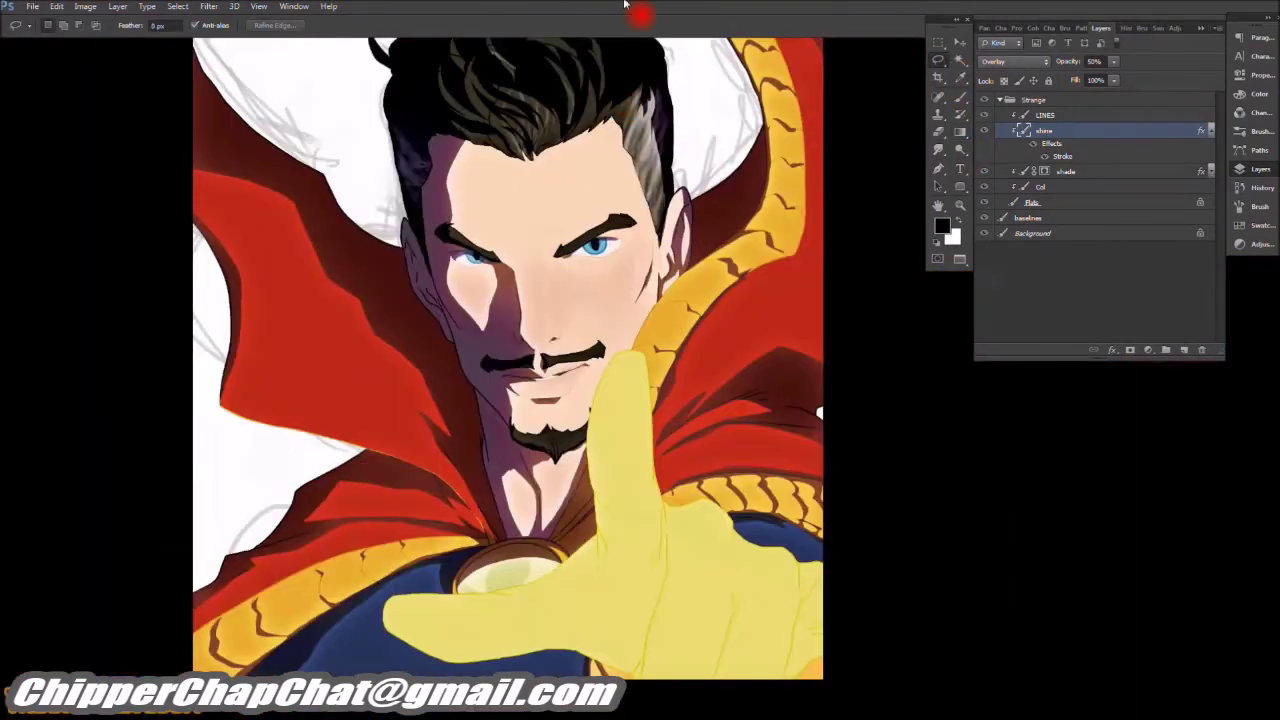
pyautogui.scroll(4, 565, 300)
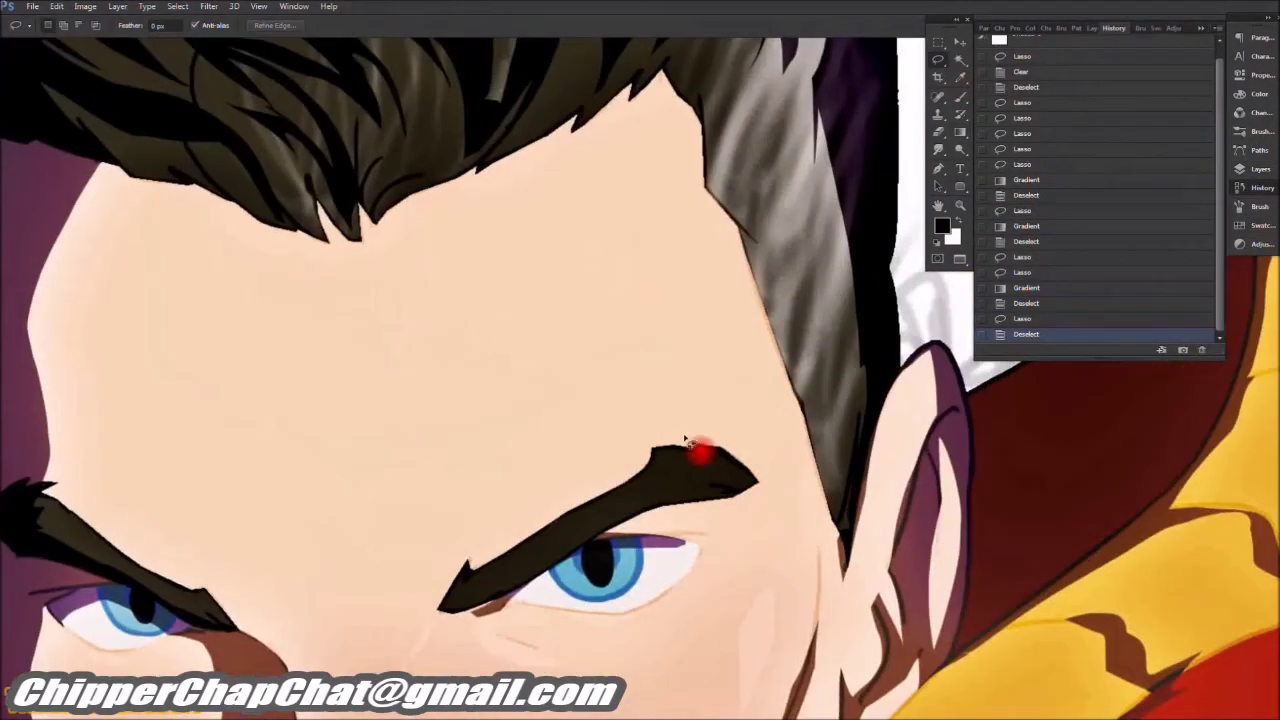
pyautogui.moveTo(637, 184); pyautogui.dragTo(712, 428)
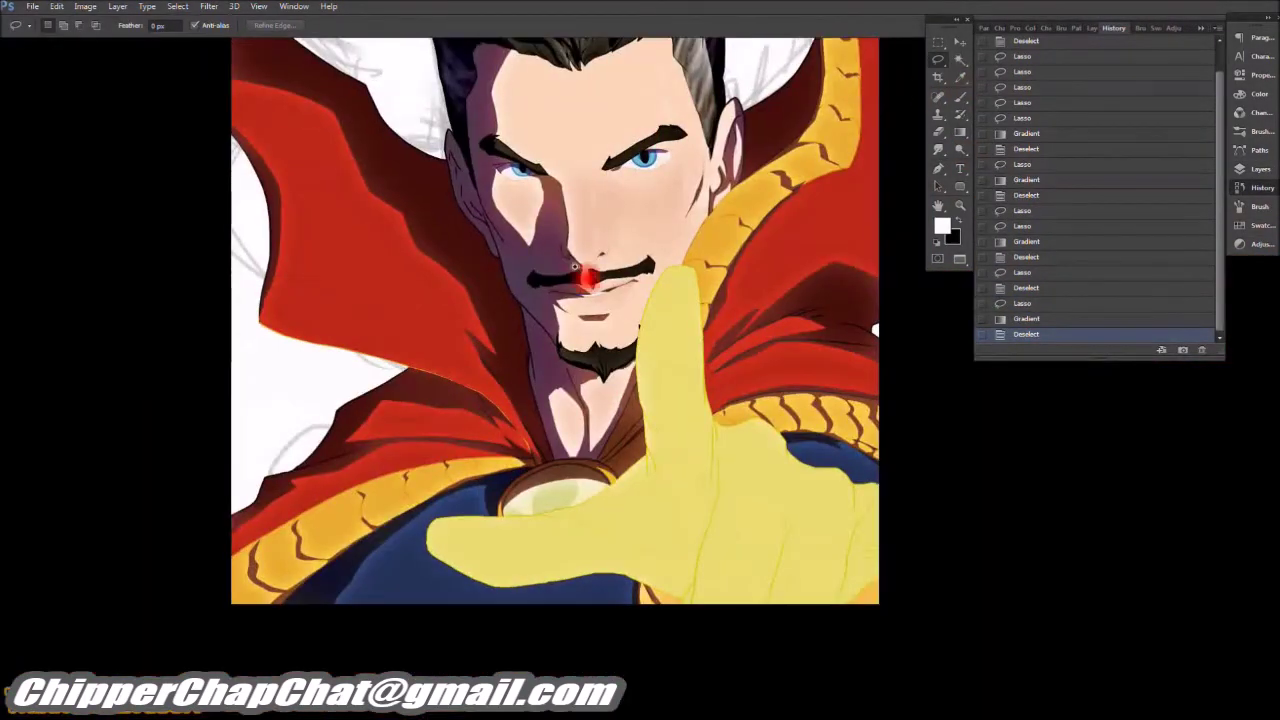
# Step: Lasso highlights along the shaded nostril and upper lip, fill them with the white gradient and remove the selection
pyautogui.scroll(5, 575, 268)
pyautogui.moveTo(600, 220); pyautogui.dragTo(657, 291)
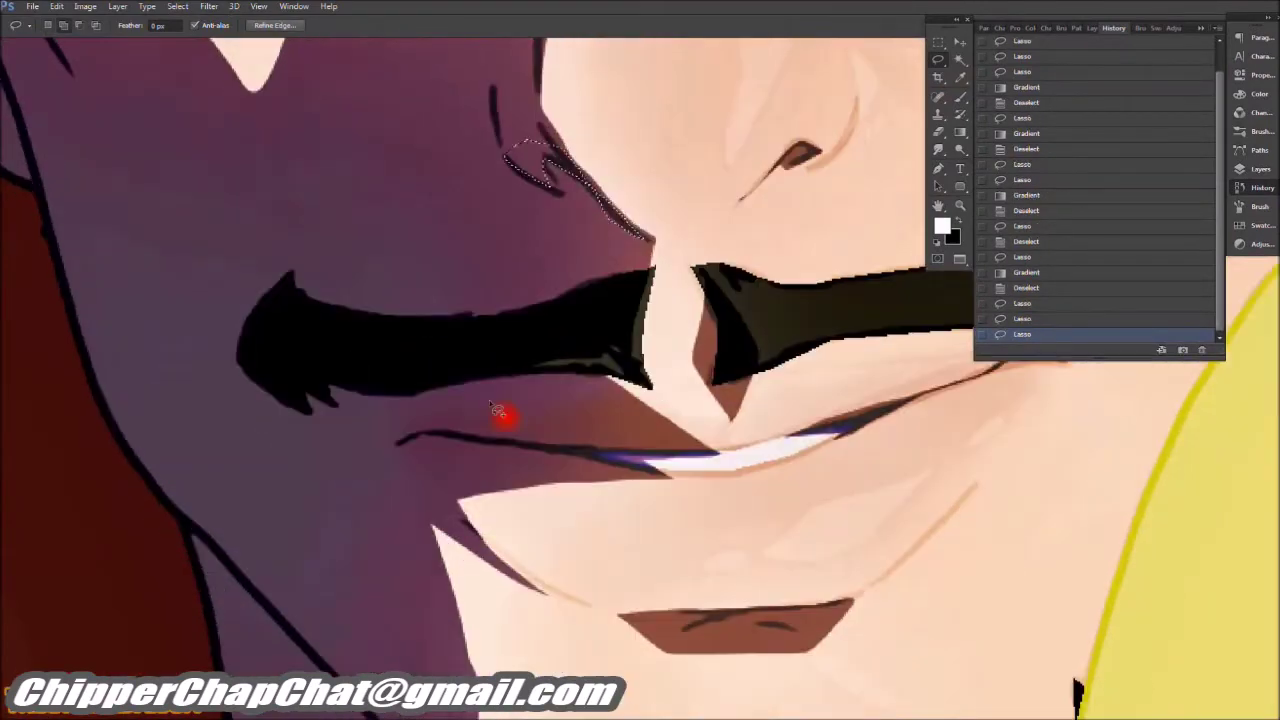
pyautogui.moveTo(535, 447); pyautogui.dragTo(400, 437)
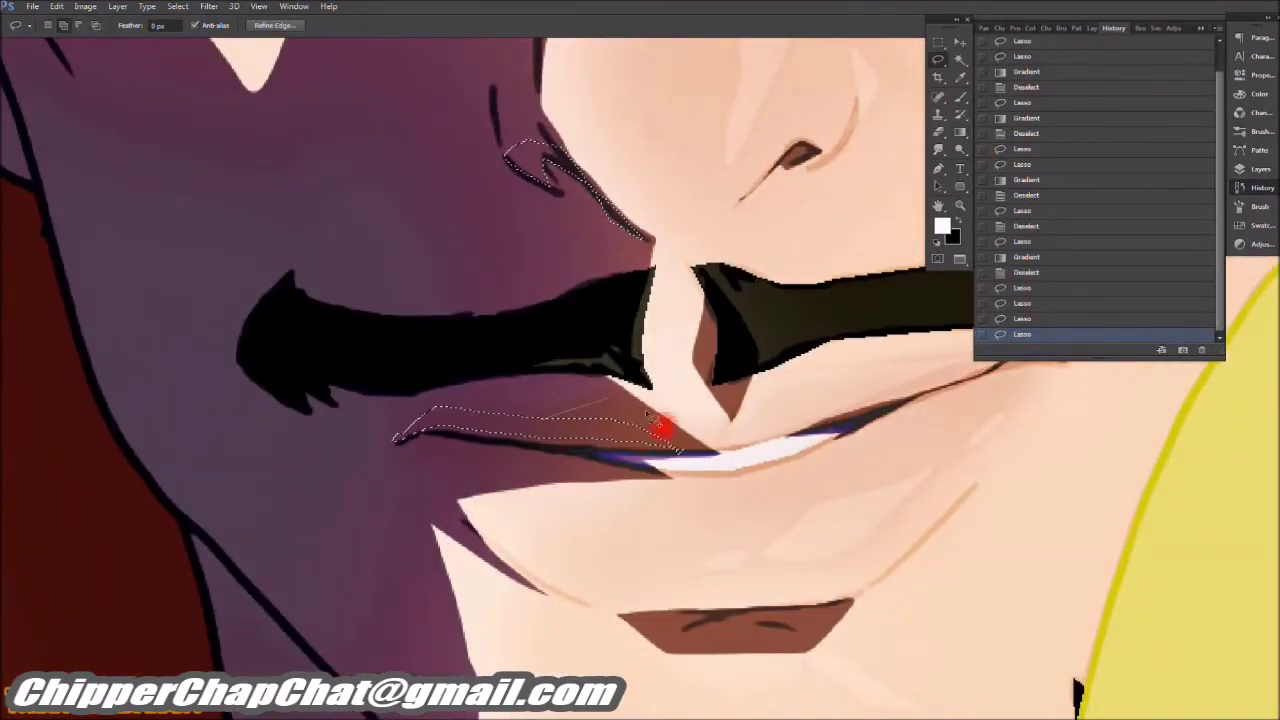
pyautogui.moveTo(886, 300); pyautogui.dragTo(700, 160)
pyautogui.hotkey('ctrl', 'd')
pyautogui.hotkey('ctrl', '0')
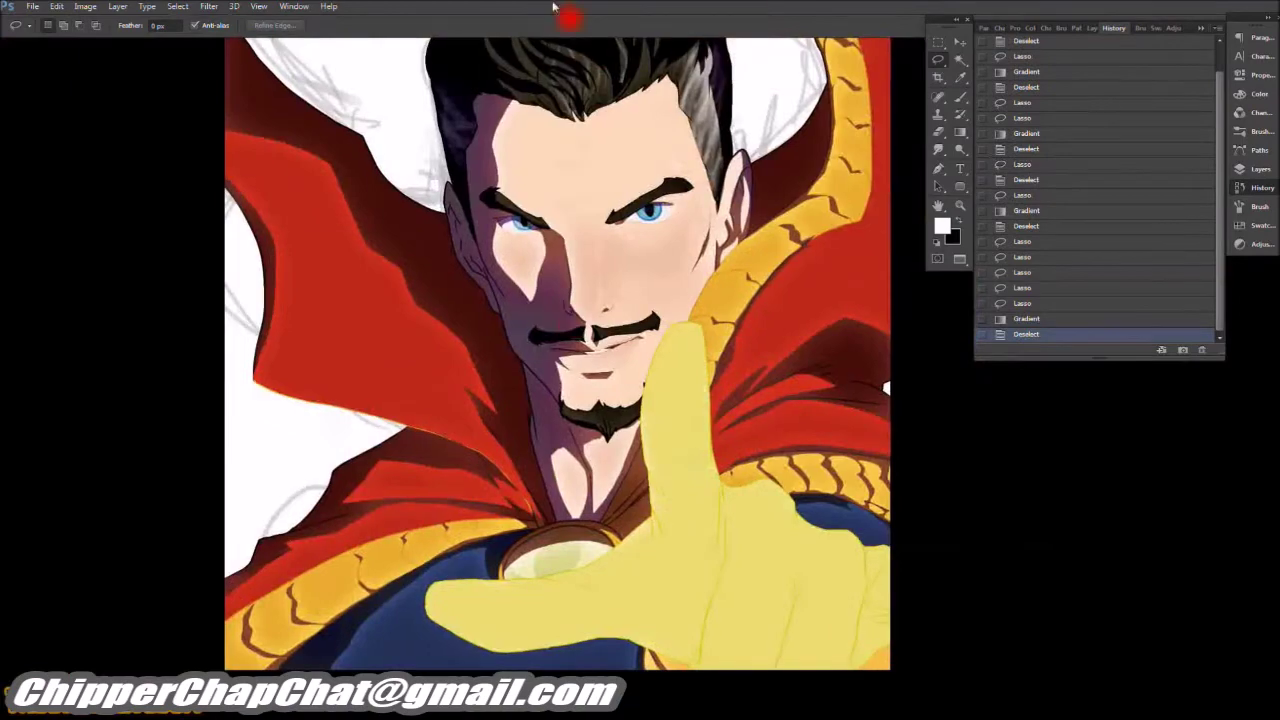
# Step: Lasso highlights at the shaded inner eye corner, nostril wing and lip corner, fill them with white and remove the selection
pyautogui.click(1260, 169)
pyautogui.scroll(6, 614, 451)
pyautogui.scroll(4, 500, 363)
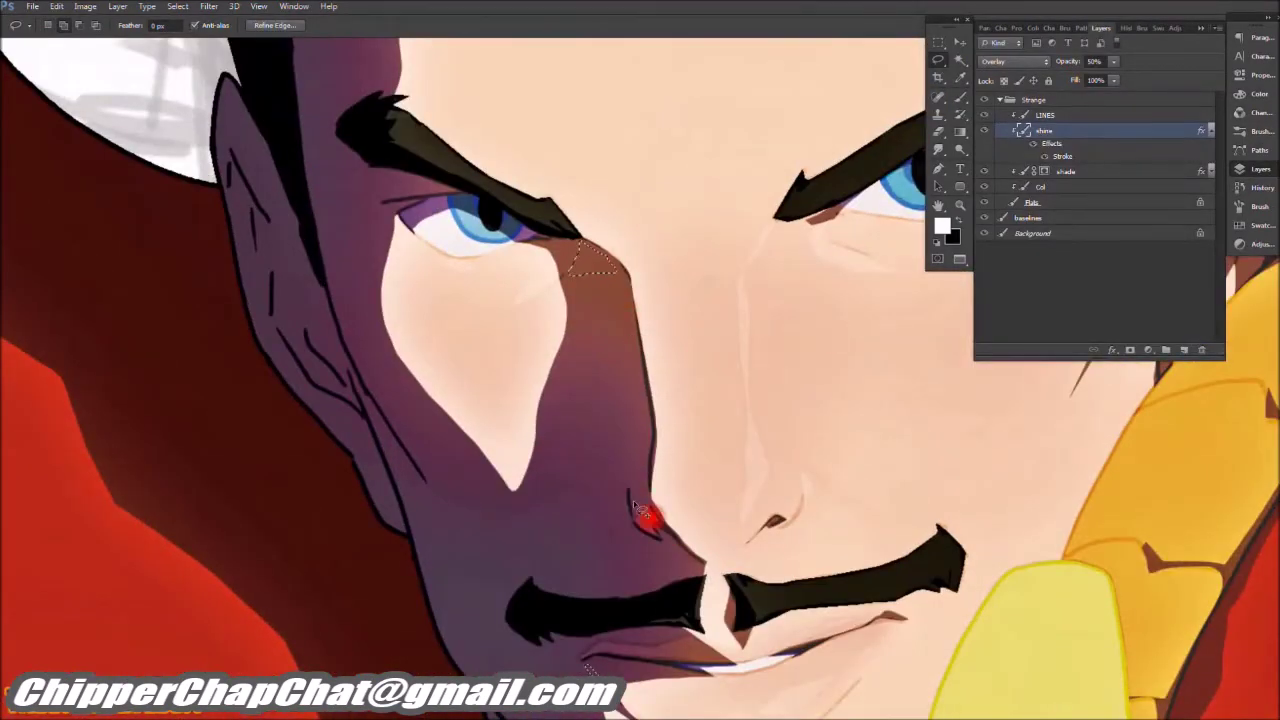
pyautogui.hotkey('ctrl', '0')
pyautogui.scroll(6, 706, 537)
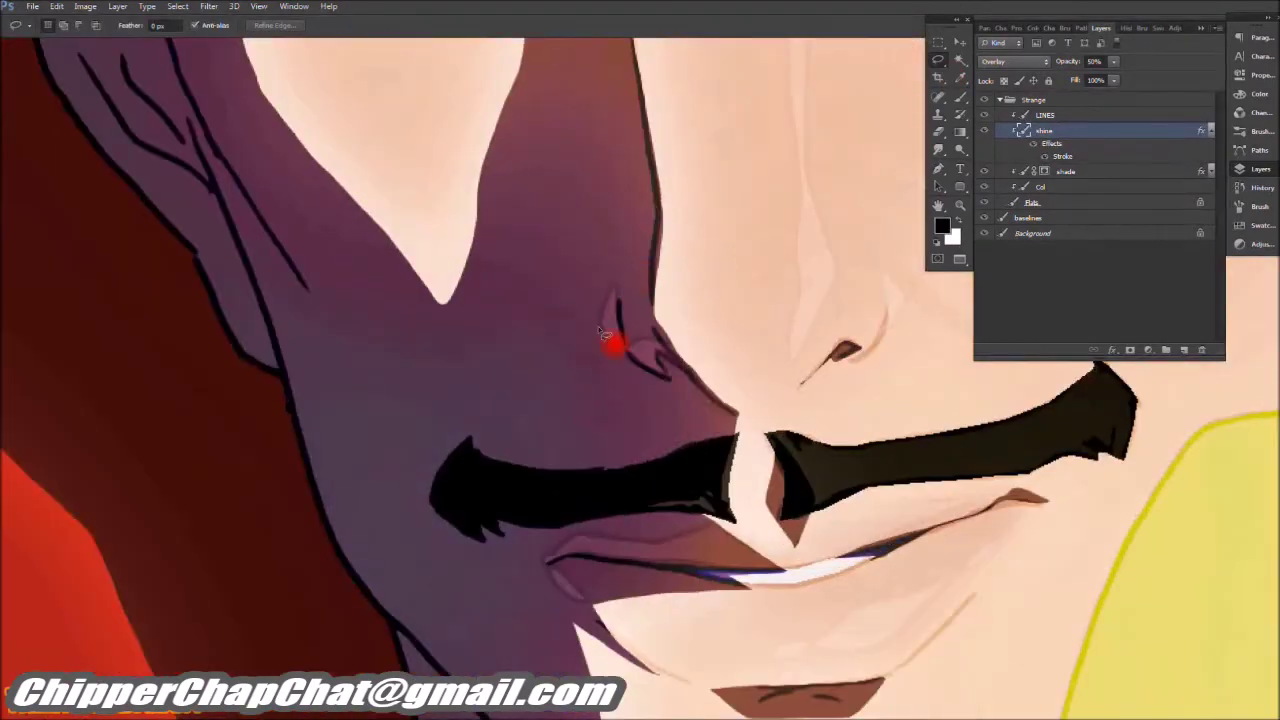
pyautogui.hotkey('ctrl', 'd')
# Step: Lasso an accent shape on the shaded cheek between the nostril and the moustache, with black as the foreground colour
pyautogui.scroll(-4, 608, 237)
pyautogui.scroll(6, 591, 337)
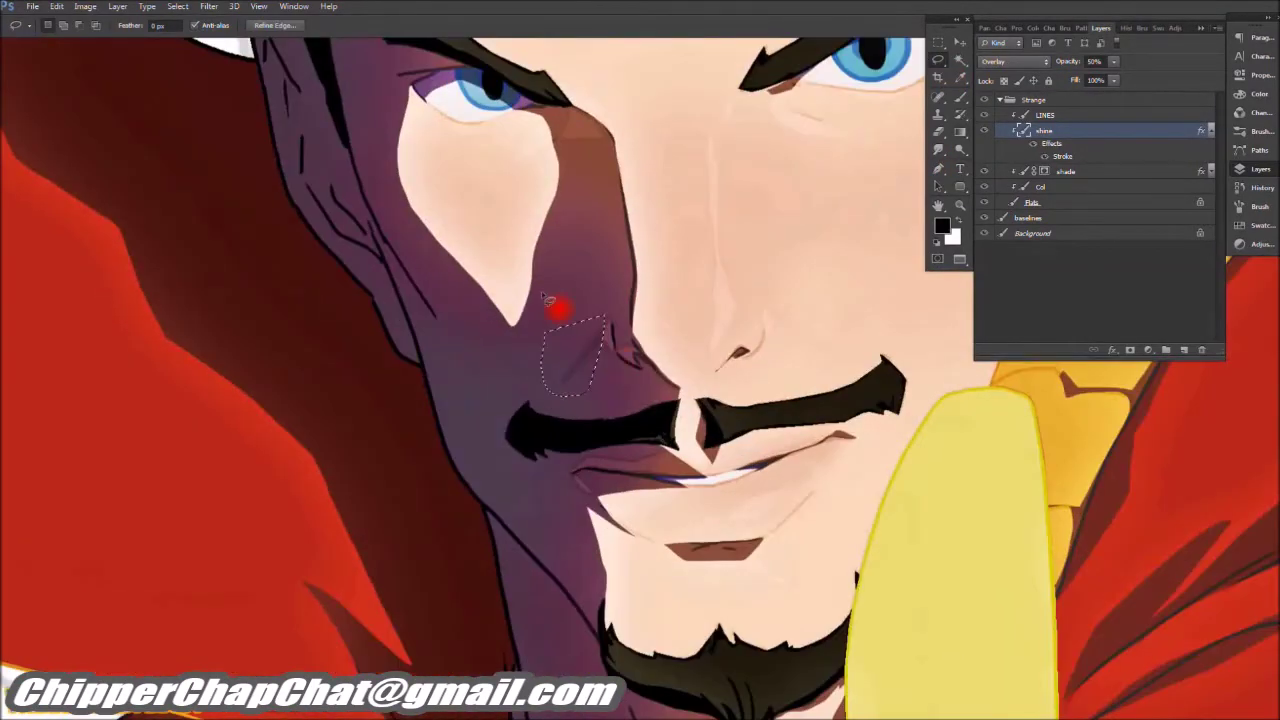
pyautogui.hotkey('ctrl', '0')
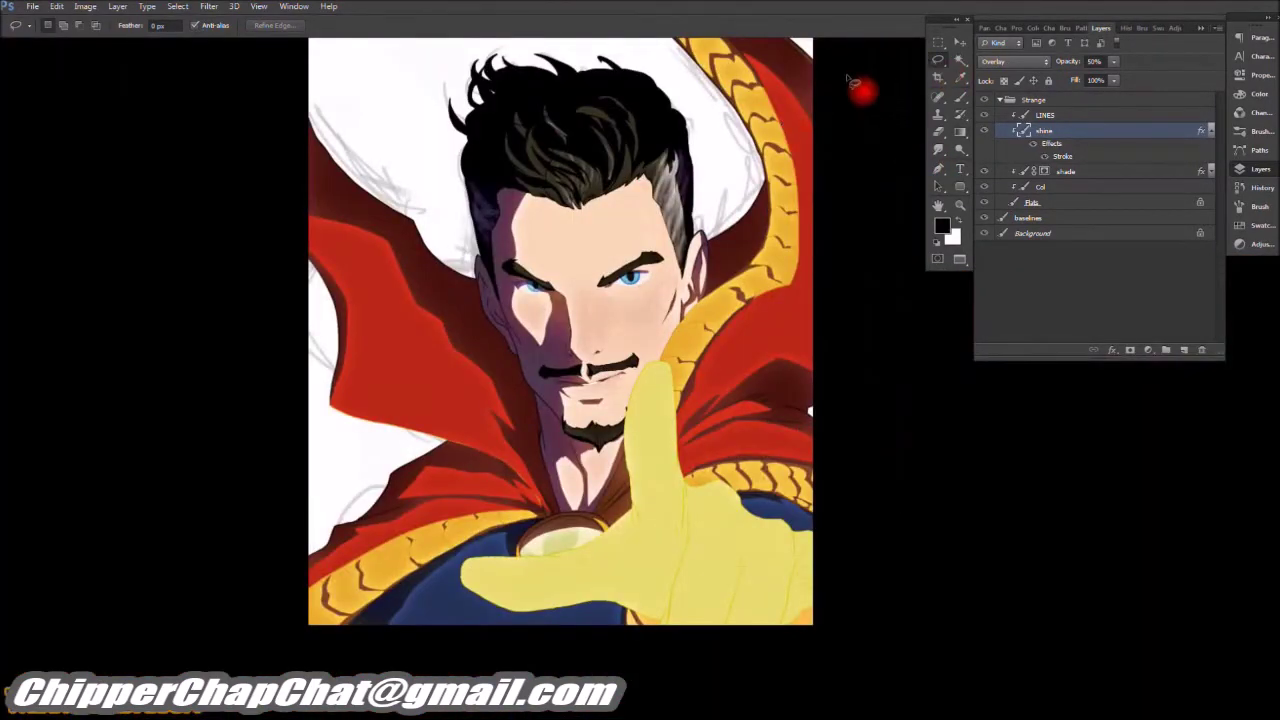
# Step: Lasso thin strands in the grey temple hair and fill them with a white gradient on the shine layer
pyautogui.scroll(6, 749, 157)
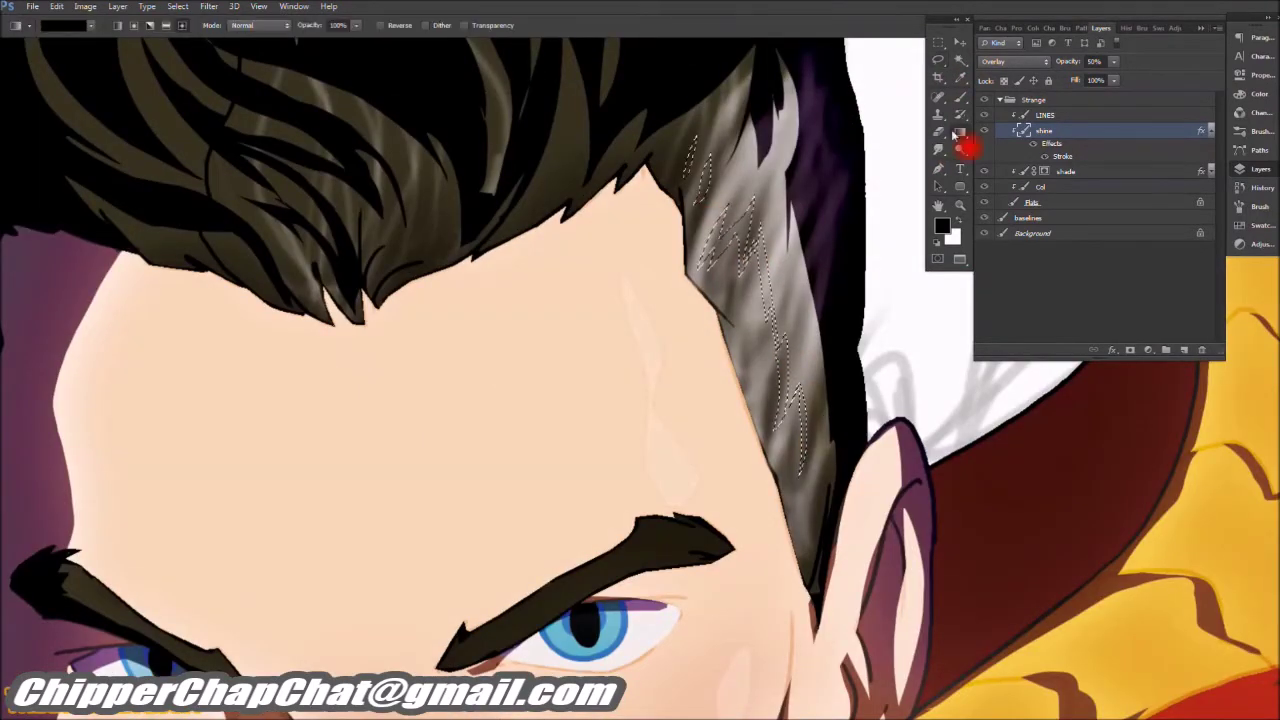
pyautogui.press('x')
pyautogui.scroll(2, 700, 220)
pyautogui.hscroll(-4, 700, 220)
pyautogui.moveTo(658, 290)
pyautogui.mouseDown()
pyautogui.moveTo(823, 234)
pyautogui.moveTo(509, 331)
pyautogui.moveTo(449, 274)
pyautogui.moveTo(366, 250)
pyautogui.mouseUp()
pyautogui.scroll(-5, 366, 250)
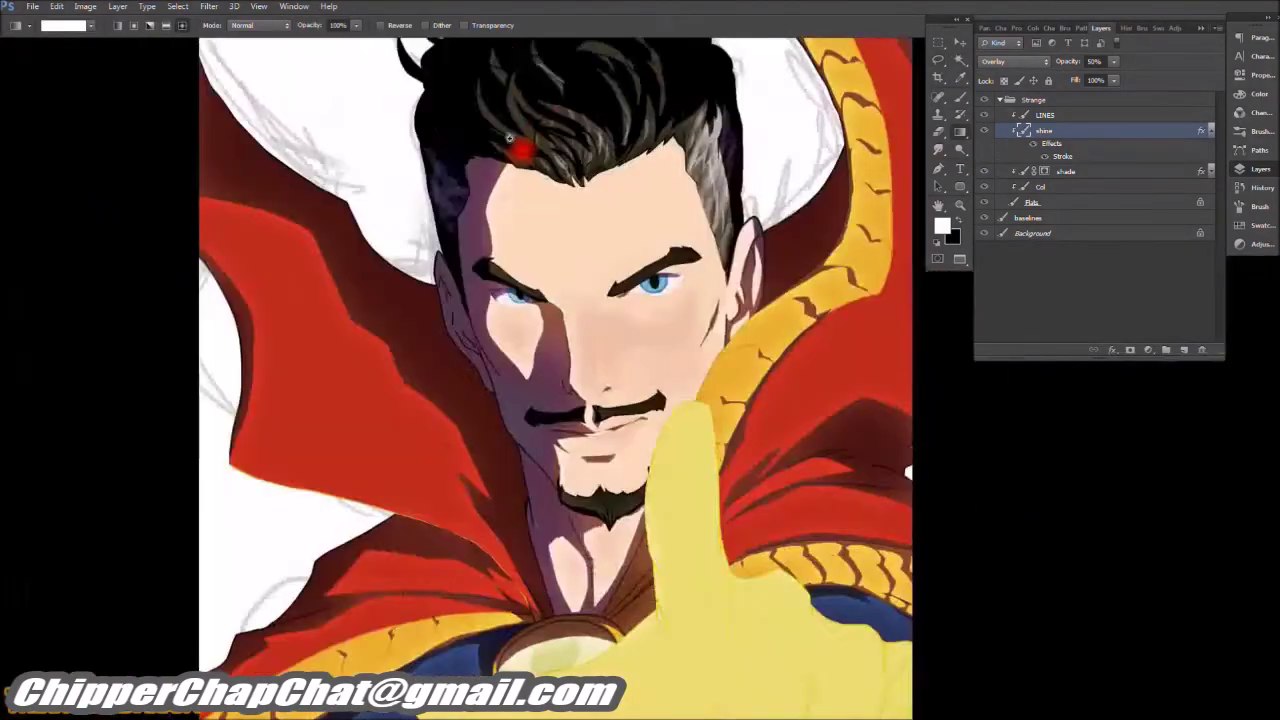
# Step: Lasso slender highlights on the segments of the collar's yellow trim and fill them with the white gradient
pyautogui.scroll(6, 714, 294)
pyautogui.moveTo(714, 294)
pyautogui.mouseDown()
pyautogui.moveTo(728, 310)
pyautogui.moveTo(663, 417)
pyautogui.moveTo(809, 214)
pyautogui.mouseUp()
pyautogui.scroll(3, 663, 417)
pyautogui.scroll(3, 643, 409)
pyautogui.scroll(3, 770, 430)
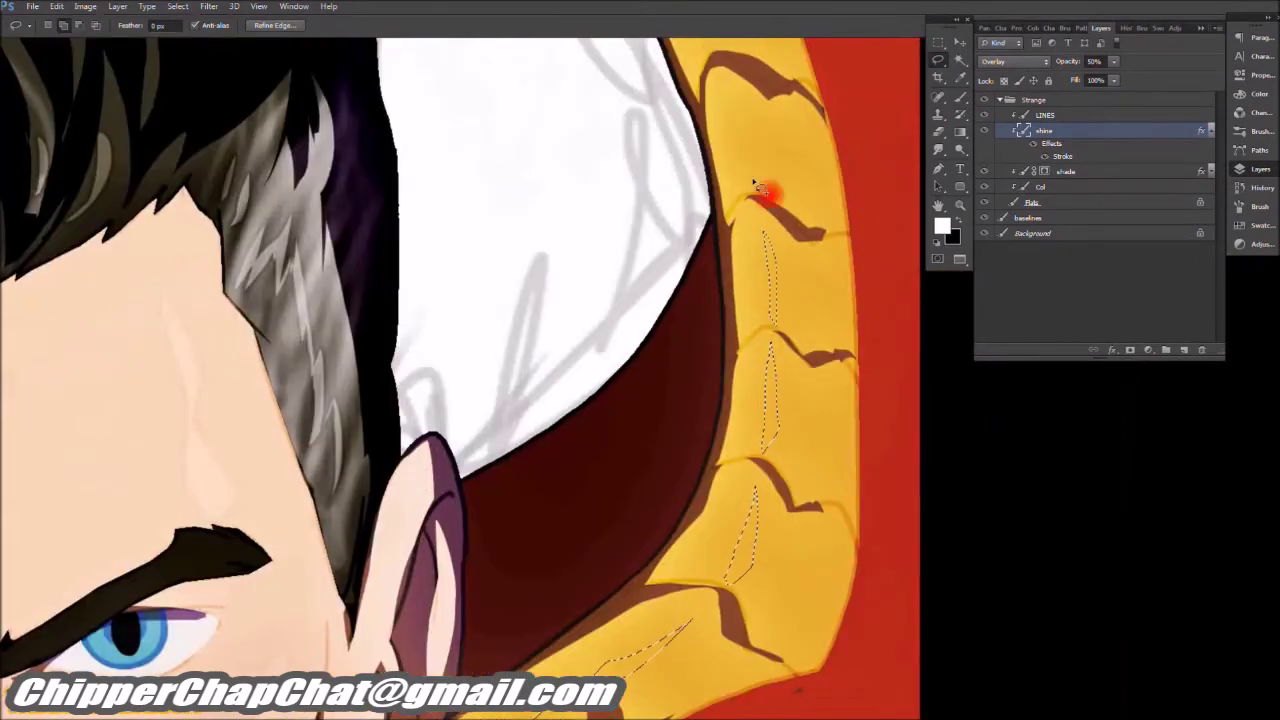
pyautogui.scroll(3, 766, 194)
pyautogui.moveTo(752, 318); pyautogui.dragTo(790, 385)
pyautogui.click(670, 110)
pyautogui.scroll(-5, 690, 112)
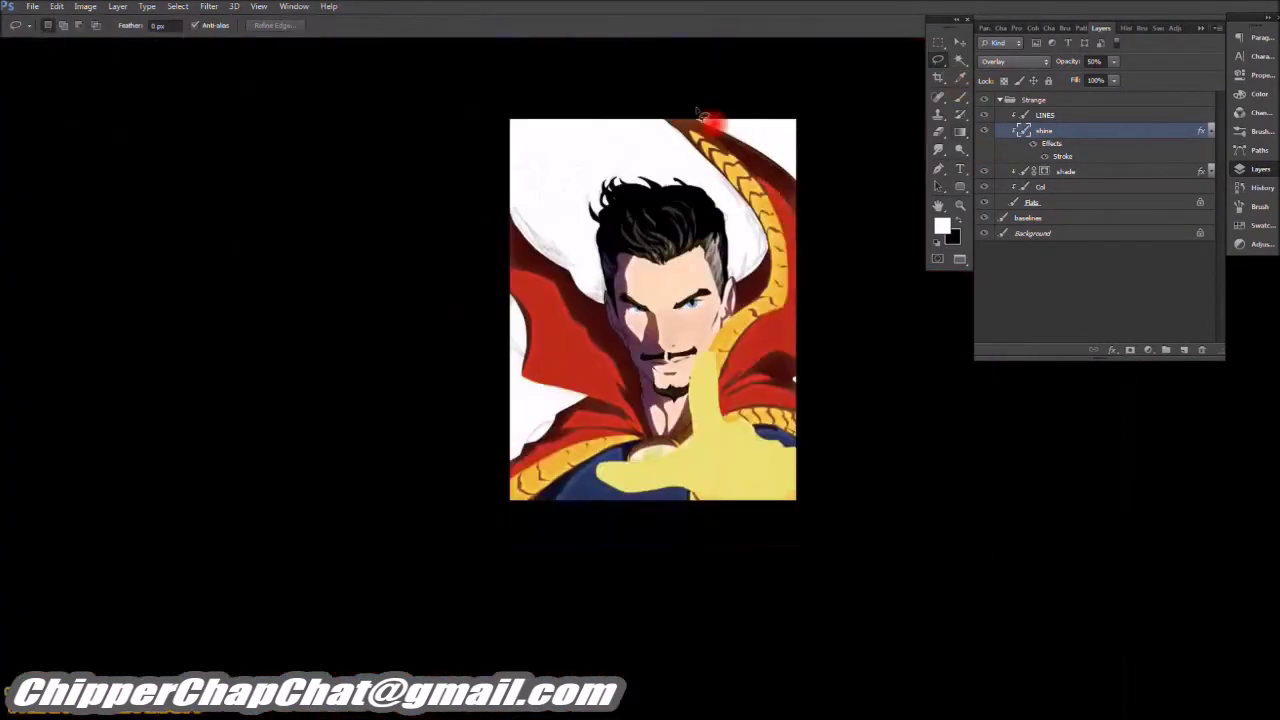
pyautogui.scroll(5, 575, 359)
pyautogui.moveTo(675, 319)
pyautogui.mouseDown()
pyautogui.moveTo(603, 374)
pyautogui.moveTo(748, 394)
pyautogui.moveTo(871, 434)
pyautogui.moveTo(886, 466)
pyautogui.mouseUp()
pyautogui.click(956, 136)
pyautogui.moveTo(608, 400); pyautogui.dragTo(720, 400)
# Step: Lasso scale-shaped segments on the shaded collar trim between the neck and the raised finger
pyautogui.press('l')
pyautogui.scroll(-5, 627, 463)
pyautogui.scroll(5, 627, 463)
pyautogui.click(627, 463)
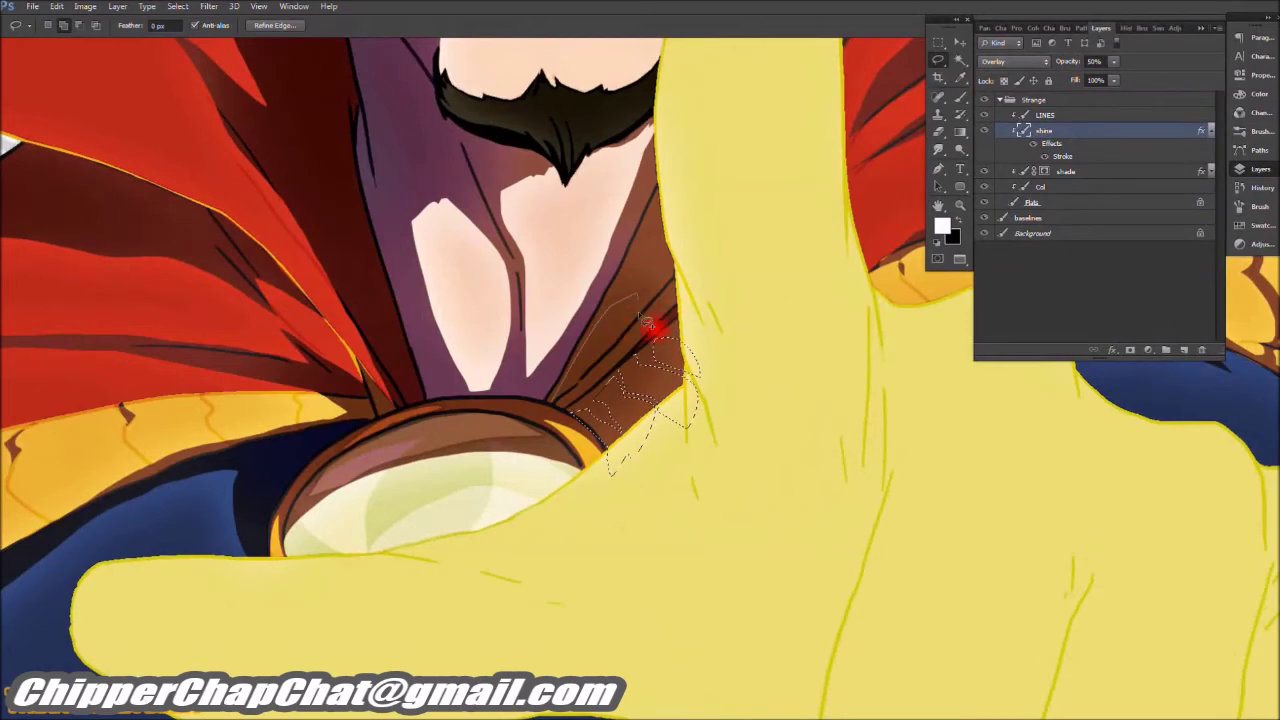
# Step: Exclude the hand from the selection using the Flats layer and carve the collar segments out of the shade layer's mask
pyautogui.click(1047, 205)
pyautogui.press('w')
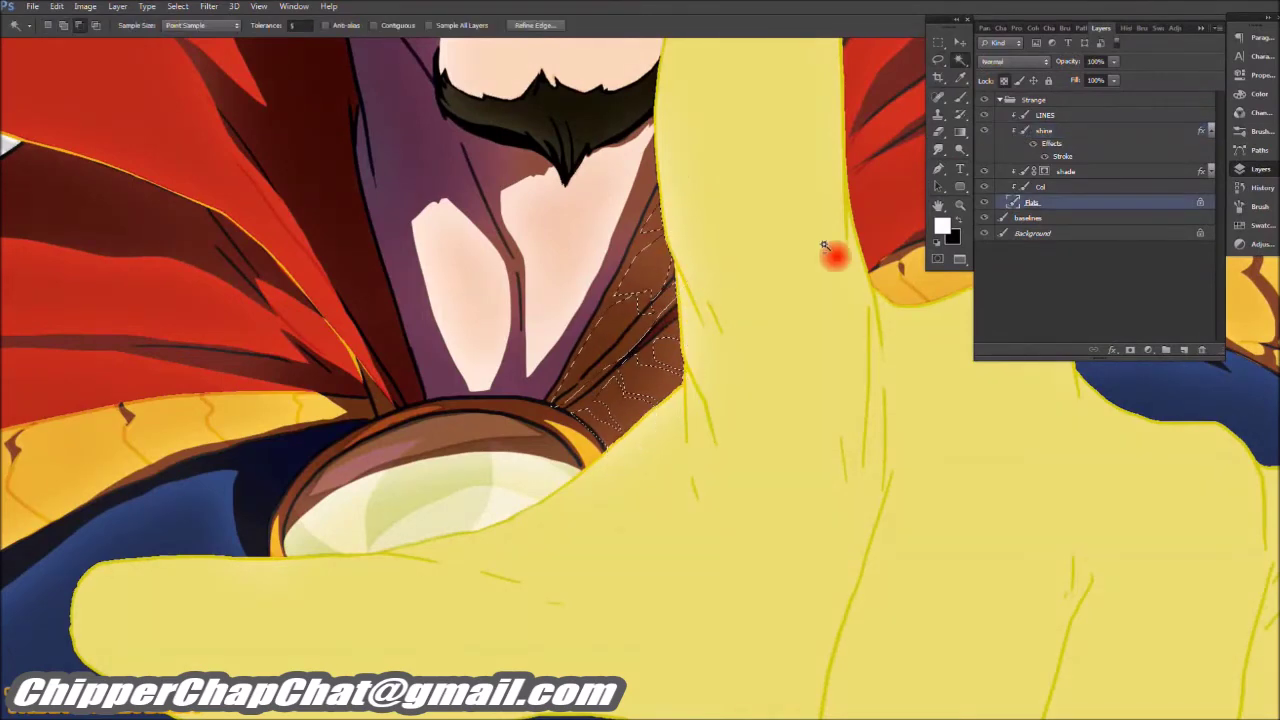
pyautogui.click(1000, 171)
pyautogui.hotkey('ctrl', '-')
pyautogui.hotkey('ctrl', '-')
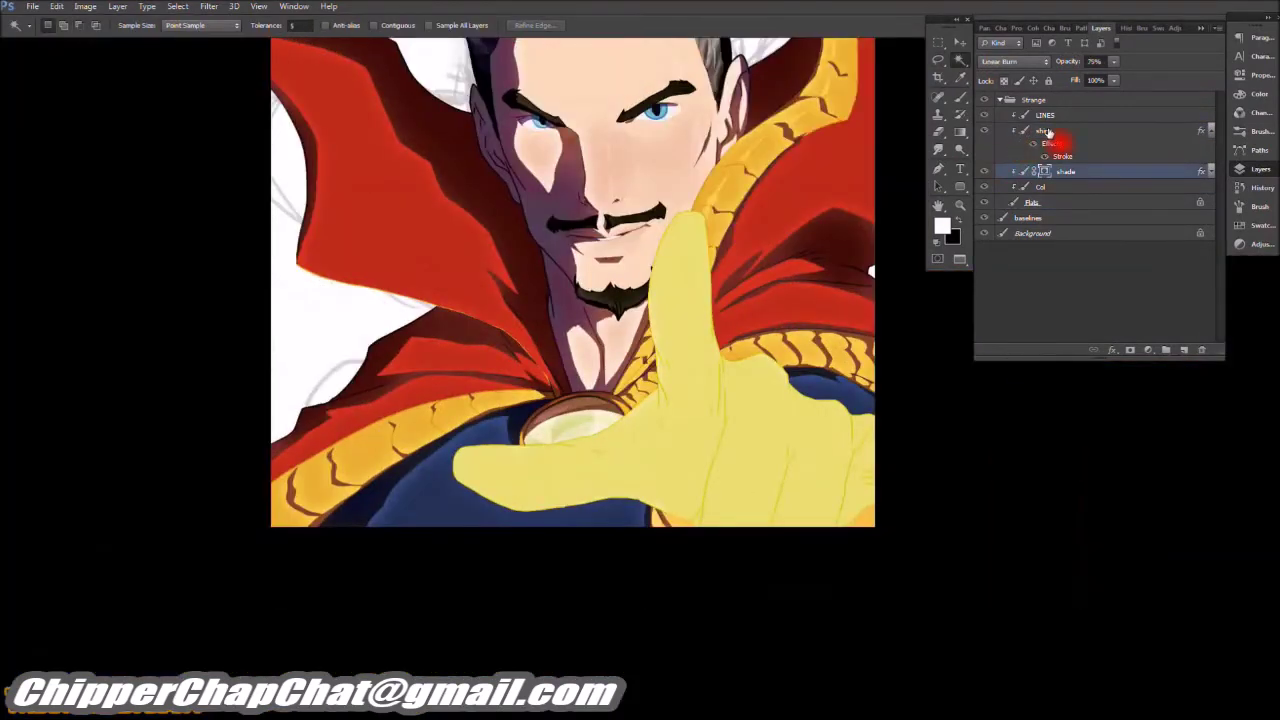
# Step: Lasso highlights on the carved collar segments beside the raised finger and fill them with white on the shine layer
pyautogui.click(1047, 131)
pyautogui.press('l')
pyautogui.scroll(5, 709, 337)
pyautogui.moveTo(723, 277)
pyautogui.mouseDown()
pyautogui.moveTo(749, 440)
pyautogui.moveTo(640, 535)
pyautogui.mouseUp()
pyautogui.hotkey('ctrl', '-')
pyautogui.hotkey('ctrl', '-')
pyautogui.hotkey('ctrl', '-')
# Step: Lasso pointed highlights on the yellow shoulder trim behind the hand and fill them with the white gradient
pyautogui.scroll(5, 617, 366)
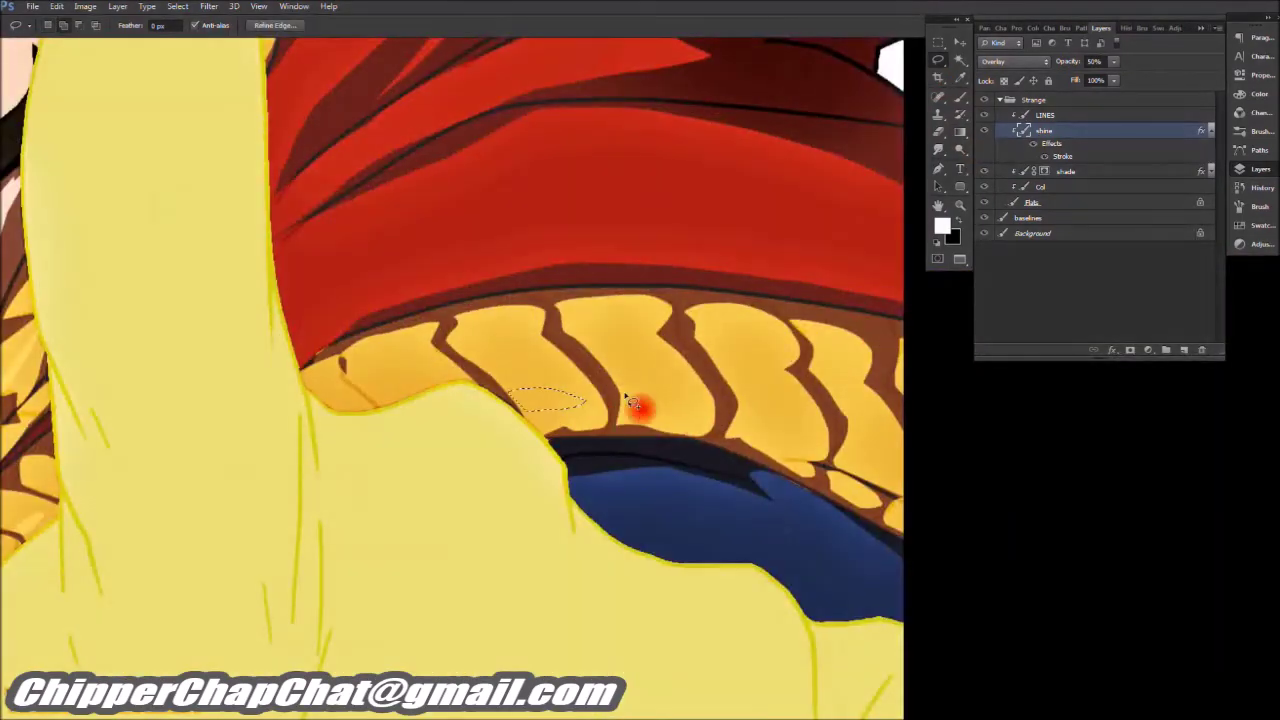
pyautogui.moveTo(830, 432); pyautogui.dragTo(828, 433)
pyautogui.hotkey('ctrl', '-')
pyautogui.hotkey('ctrl', '-')
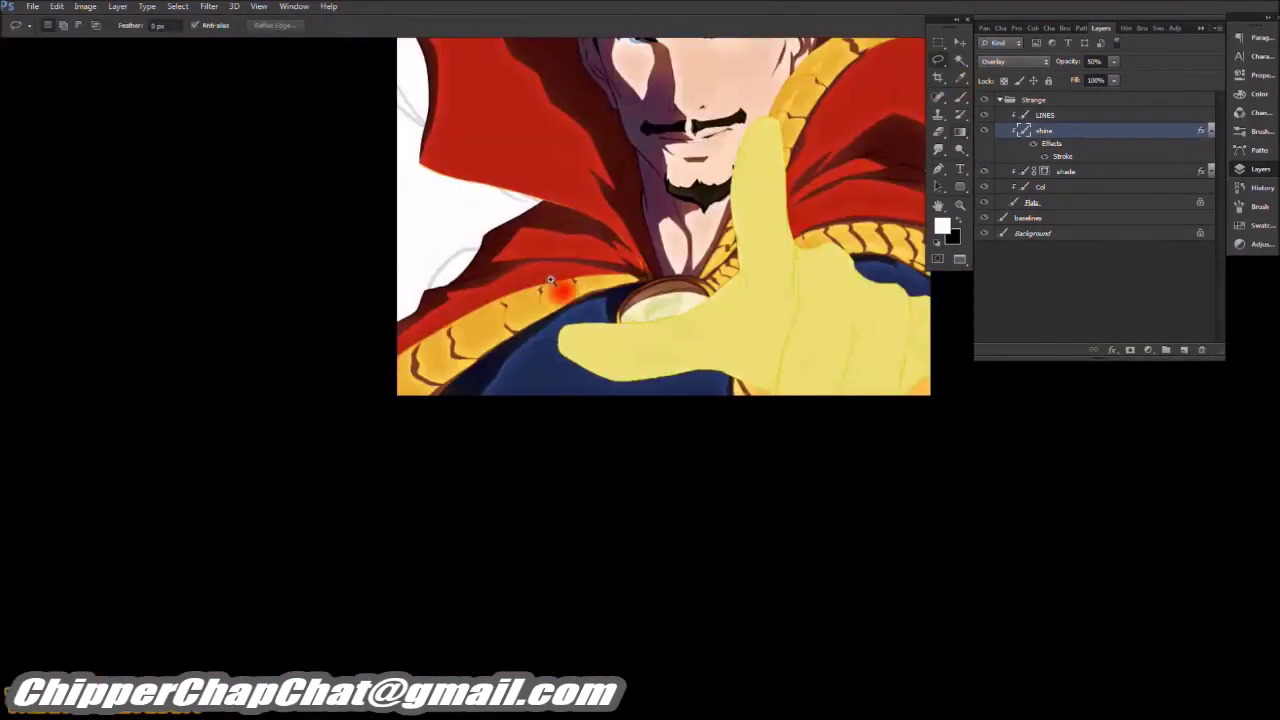
# Step: Lasso highlights on the yellow shoulder trim on the thumb's side and fill them with the white gradient
pyautogui.scroll(5, 706, 313)
pyautogui.moveTo(627, 352)
pyautogui.mouseDown()
pyautogui.moveTo(363, 471)
pyautogui.moveTo(543, 443)
pyautogui.moveTo(429, 543)
pyautogui.moveTo(632, 405)
pyautogui.mouseUp()
pyautogui.press('g')
pyautogui.hotkey('ctrl', '-')
pyautogui.hotkey('ctrl', '-')
pyautogui.hotkey('ctrl', '-')
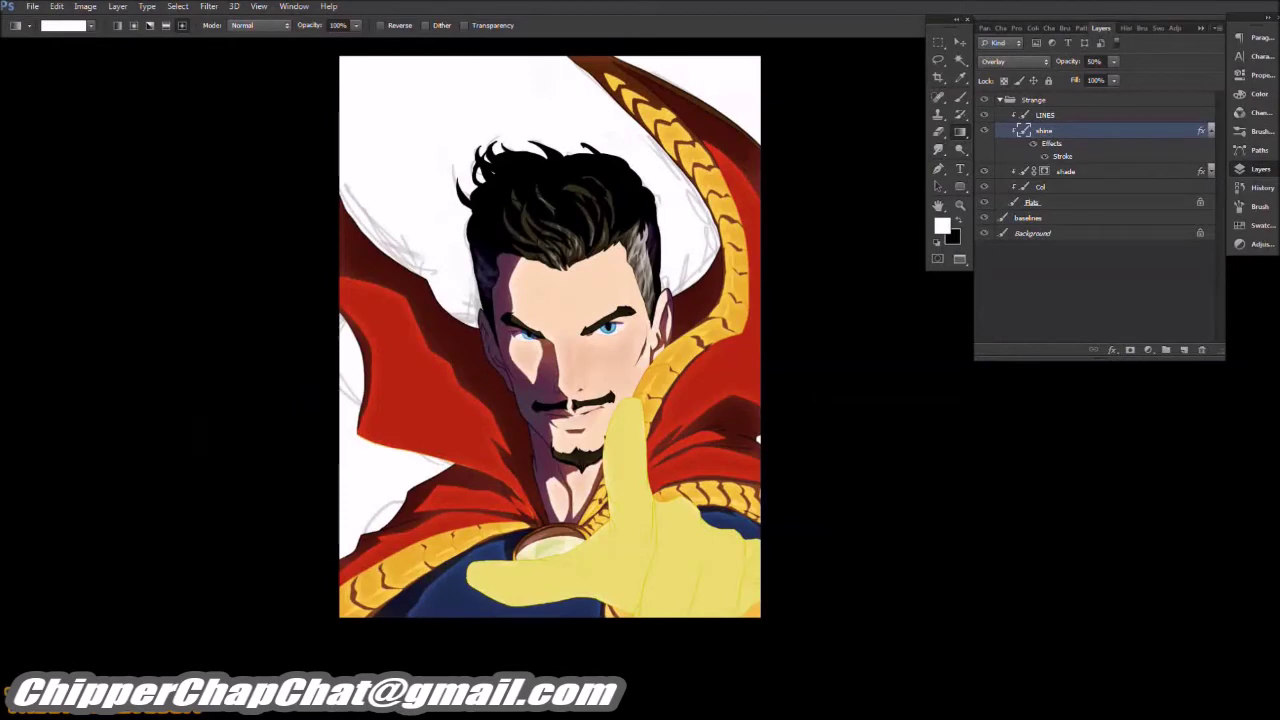
# Step: Switch the foreground colour to black, lasso shadow shapes on the yellow palm and fill them on the shine layer
pyautogui.click(937, 62)
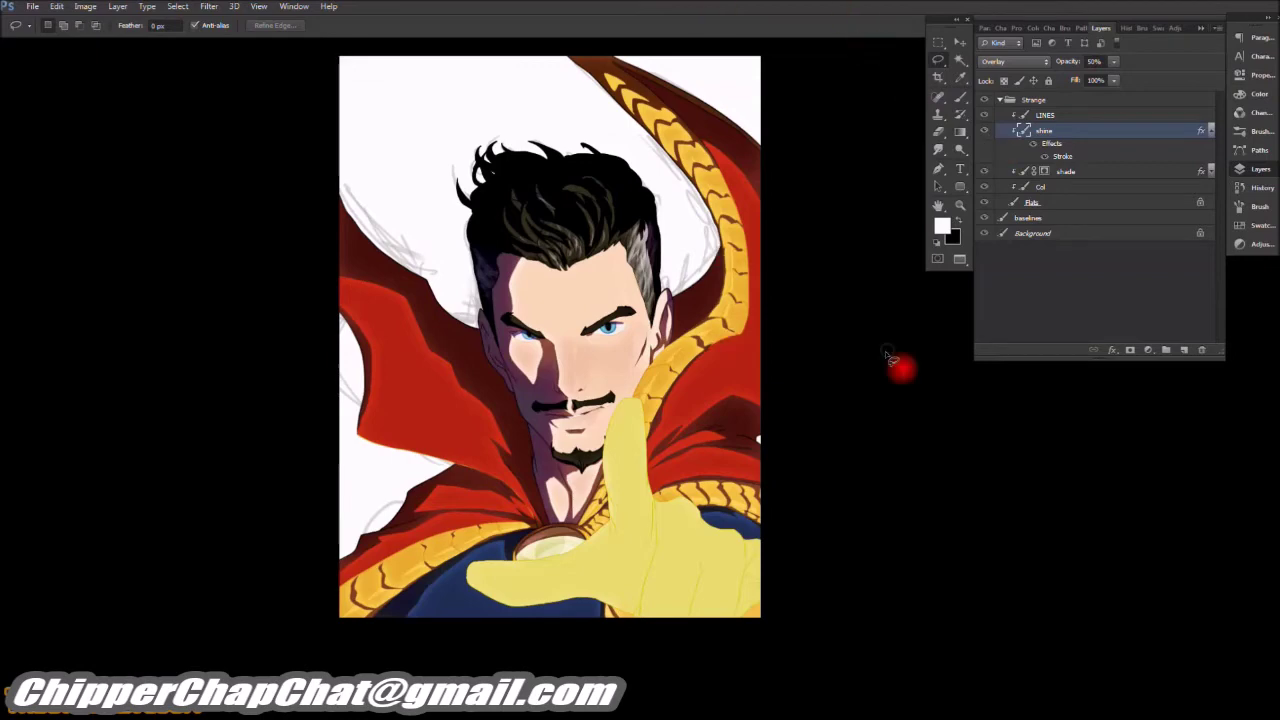
pyautogui.press('x')
pyautogui.scroll(8, 694, 480)
pyautogui.moveTo(779, 125)
pyautogui.mouseDown()
pyautogui.moveTo(766, 223)
pyautogui.moveTo(698, 378)
pyautogui.moveTo(803, 234)
pyautogui.moveTo(790, 170)
pyautogui.mouseUp()
pyautogui.scroll(-5, 714, 257)
pyautogui.scroll(5, 698, 297)
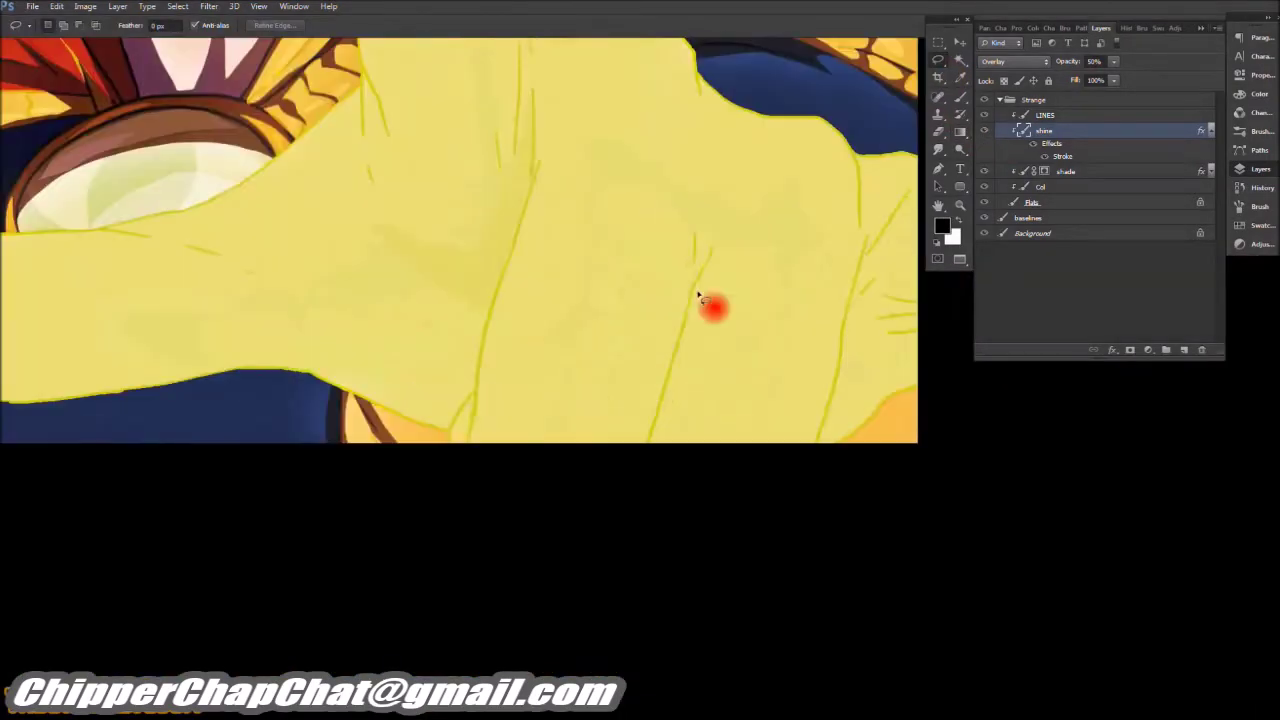
pyautogui.scroll(-5, 769, 375)
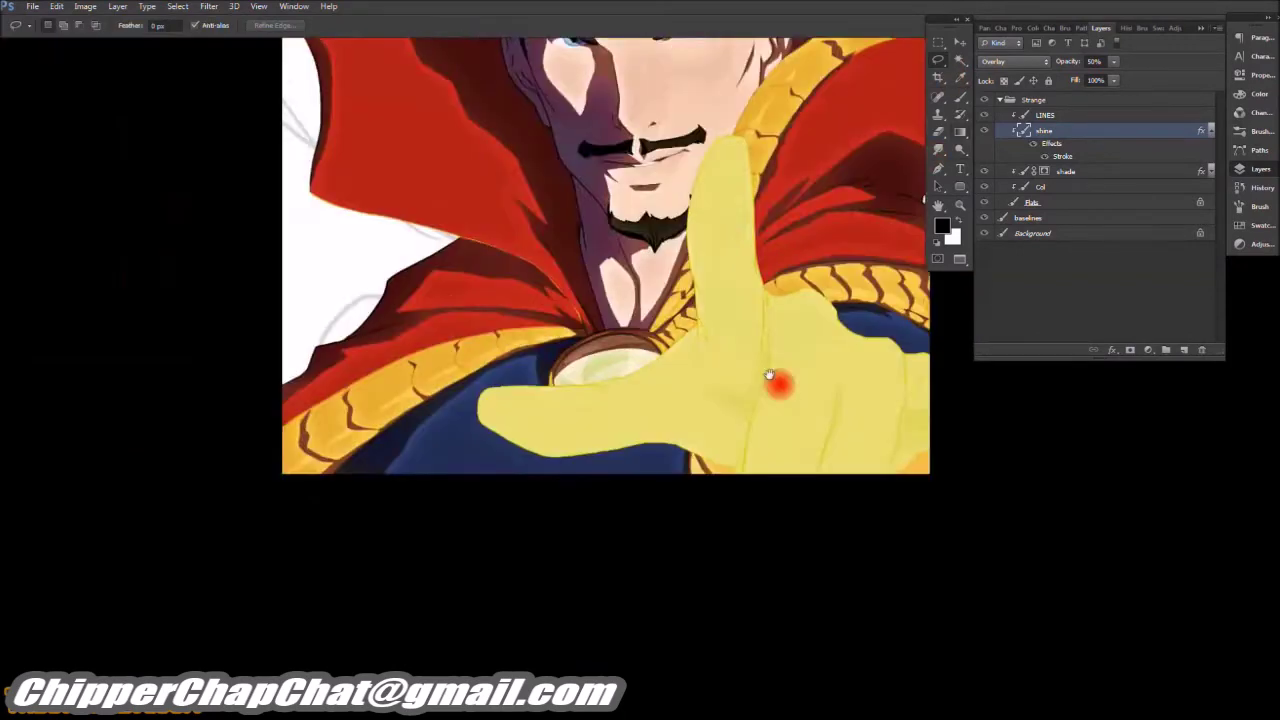
# Step: Lasso a shadow along the lower edge of the thumb's base and fill it with the black gradient
pyautogui.scroll(5, 769, 375)
pyautogui.moveTo(678, 397); pyautogui.dragTo(800, 392)
pyautogui.moveTo(870, 470); pyautogui.dragTo(846, 277)
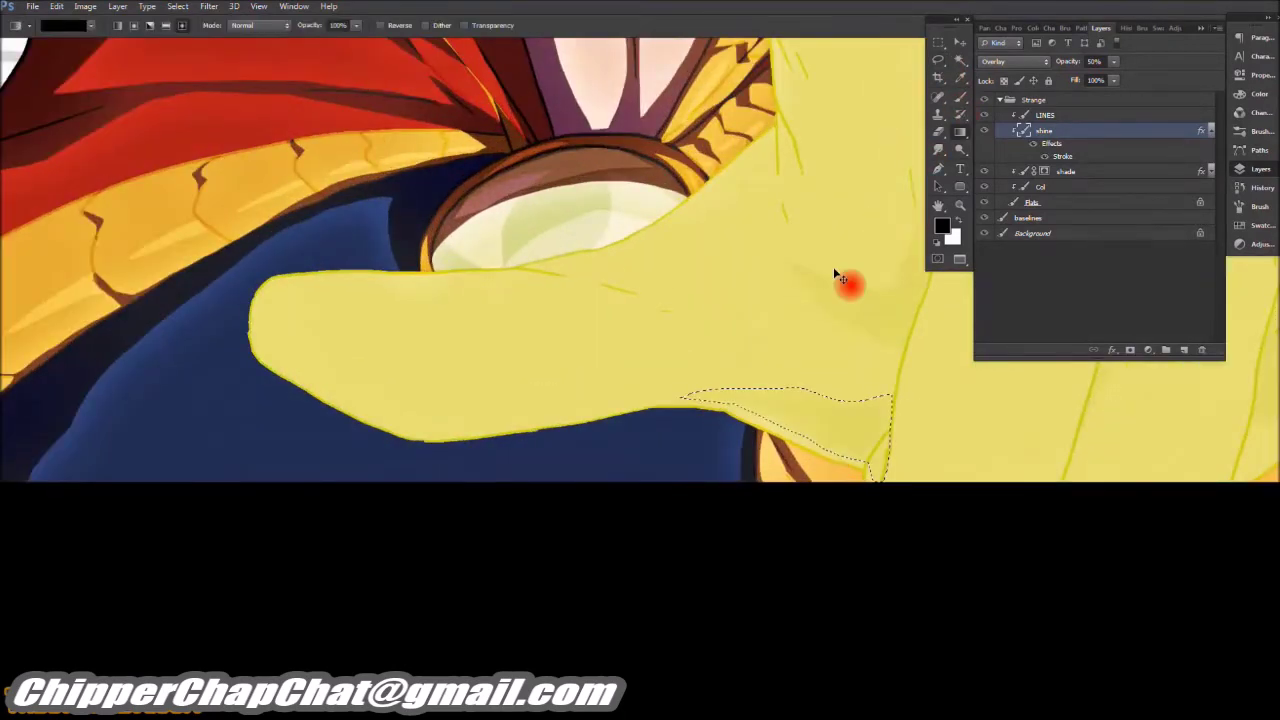
pyautogui.scroll(-5, 934, 163)
# Step: Lasso a wedge highlight at the inner corner of the shaded eye, fill it with white and remove the selection
pyautogui.scroll(8, 771, 289)
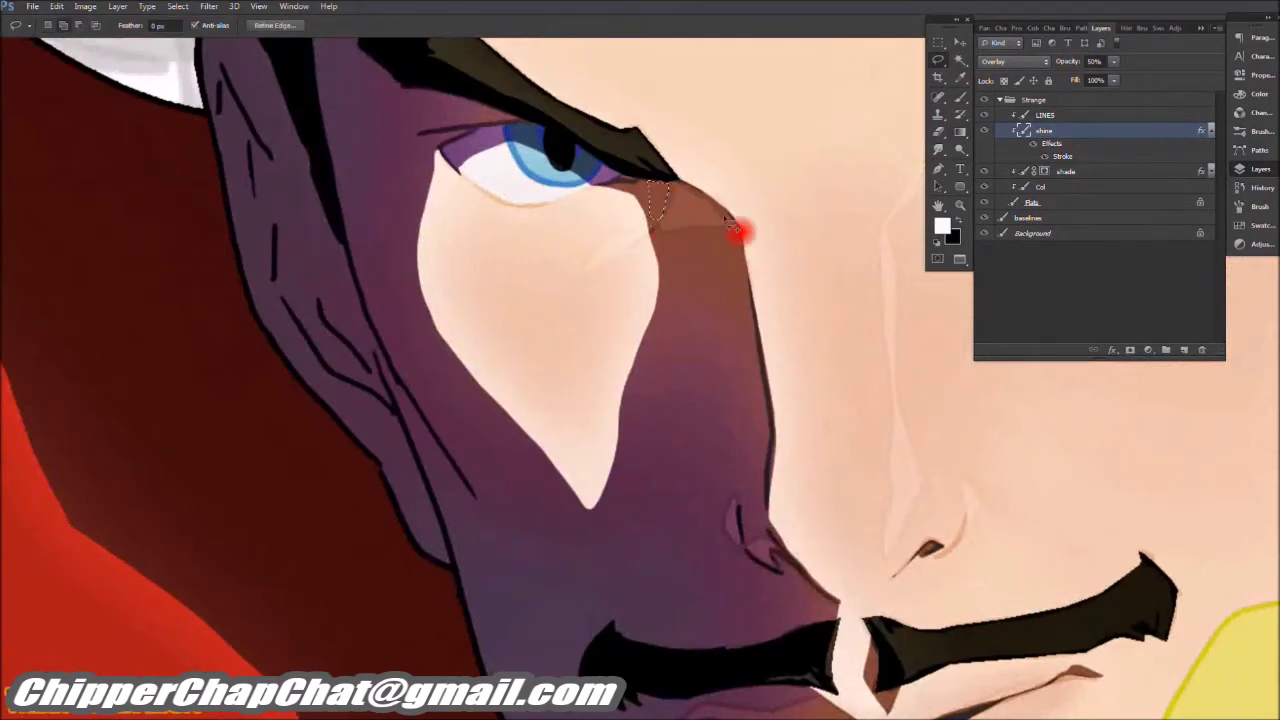
pyautogui.hotkey('ctrl', 'd')
pyautogui.press('x')
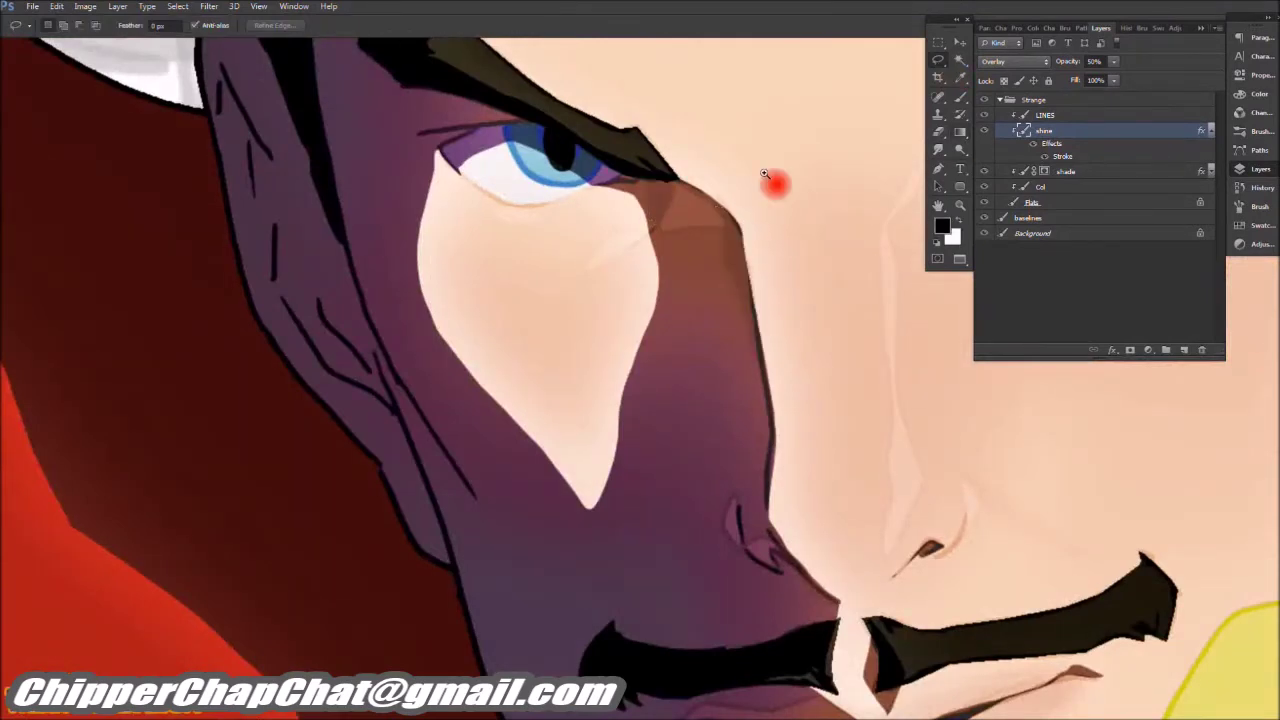
pyautogui.scroll(-3, 765, 300)
pyautogui.moveTo(752, 405); pyautogui.dragTo(738, 390)
pyautogui.scroll(-3, 670, 420)
pyautogui.hotkey('ctrl', 'd')
pyautogui.scroll(-5, 886, 171)
# Step: Lasso dark accent shapes on the shaded cheek below the outer end of the moustache
pyautogui.scroll(5, 628, 394)
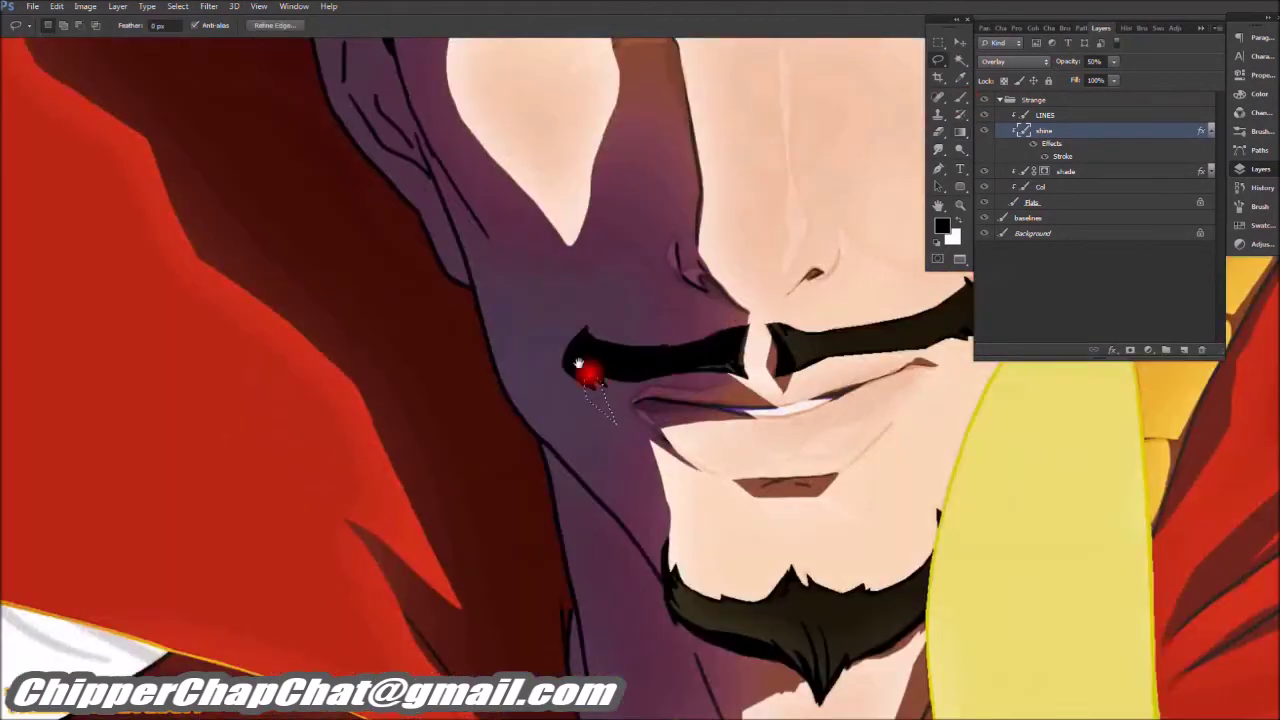
pyautogui.moveTo(578, 364); pyautogui.dragTo(592, 337)
pyautogui.click(625, 433)
pyautogui.scroll(6, 614, 414)
pyautogui.moveTo(683, 503)
pyautogui.mouseDown()
pyautogui.moveTo(614, 414)
pyautogui.moveTo(709, 560)
pyautogui.moveTo(694, 354)
pyautogui.moveTo(701, 500)
pyautogui.moveTo(660, 414)
pyautogui.moveTo(700, 186)
pyautogui.mouseUp()
pyautogui.hotkey('ctrl', '0')
# Step: Lasso accent shapes on the shaded side of the forehead near the temple, fill them and remove the selection
pyautogui.scroll(5, 643, 330)
pyautogui.moveTo(643, 330)
pyautogui.mouseDown()
pyautogui.moveTo(600, 263)
pyautogui.moveTo(748, 608)
pyautogui.moveTo(570, 330)
pyautogui.mouseUp()
pyautogui.scroll(-3, 570, 330)
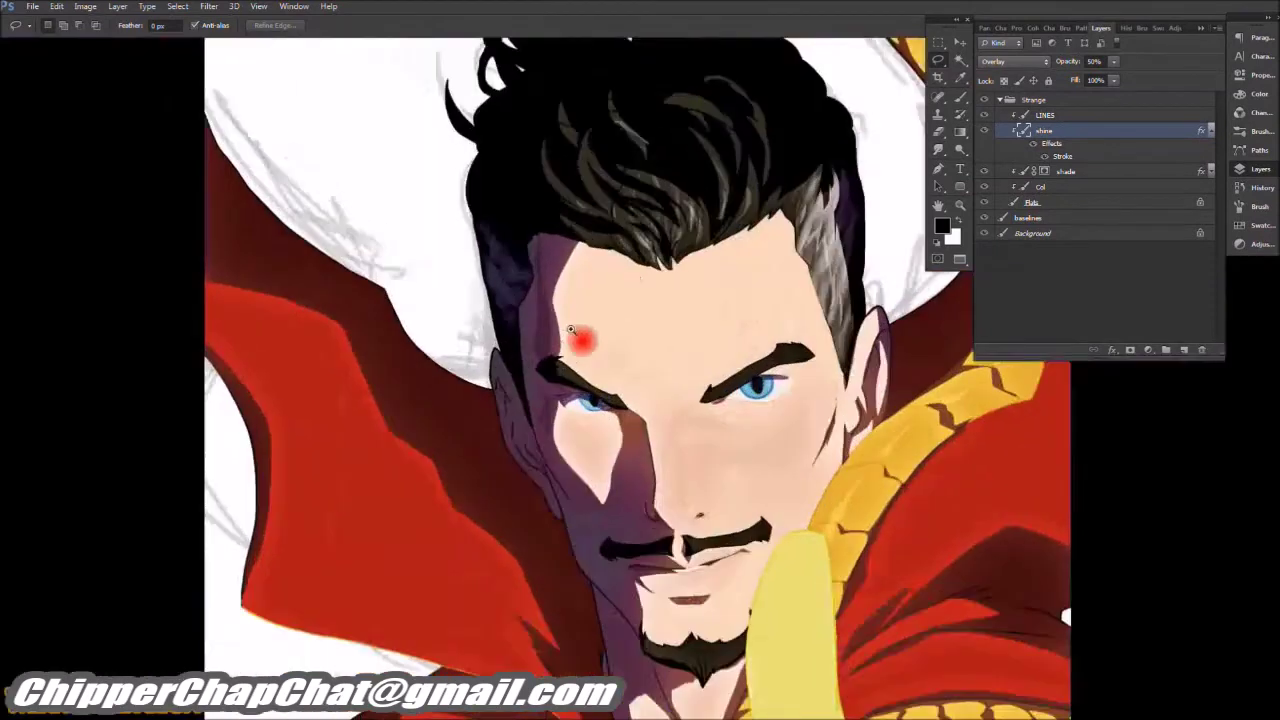
pyautogui.scroll(3, 570, 330)
pyautogui.press('x')
pyautogui.hotkey('ctrl', 'd')
pyautogui.press('x')
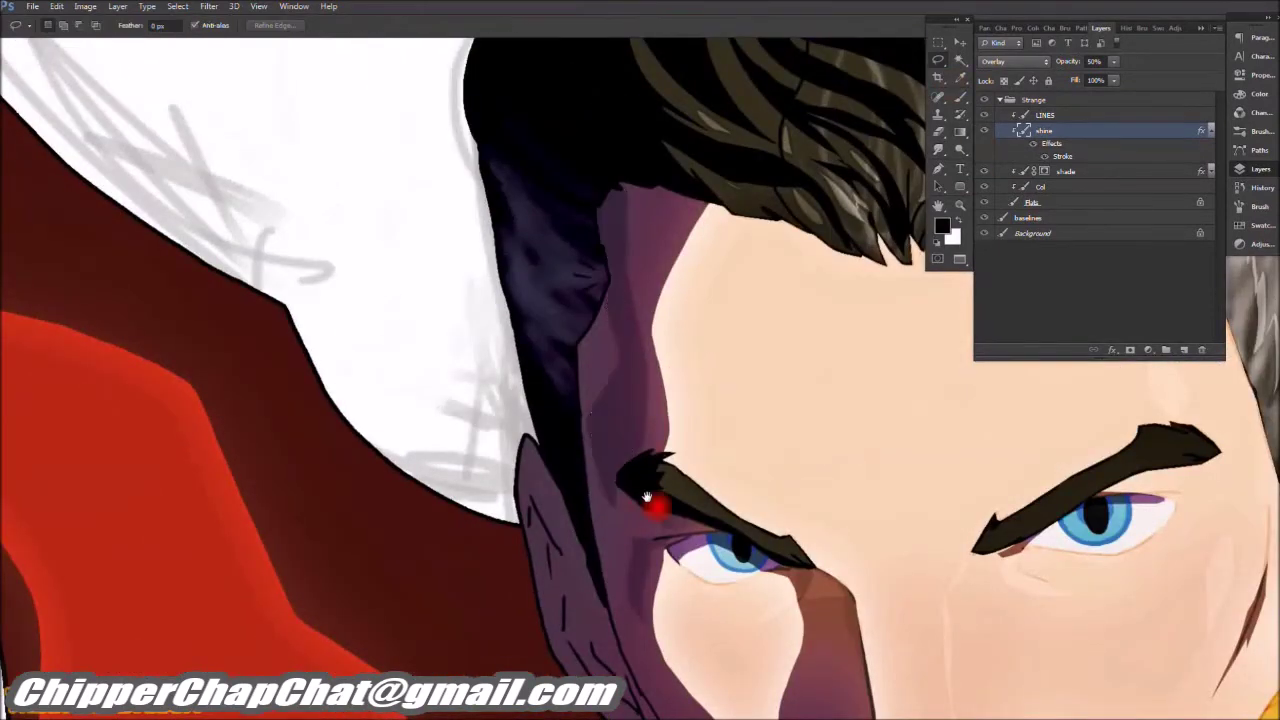
# Step: Lasso contour shapes along the shaded temple, cheekbone and jaw, fill them with black and remove the selection
pyautogui.moveTo(651, 500); pyautogui.dragTo(580, 138)
pyautogui.moveTo(634, 343); pyautogui.dragTo(619, 288)
pyautogui.moveTo(615, 313); pyautogui.dragTo(654, 416)
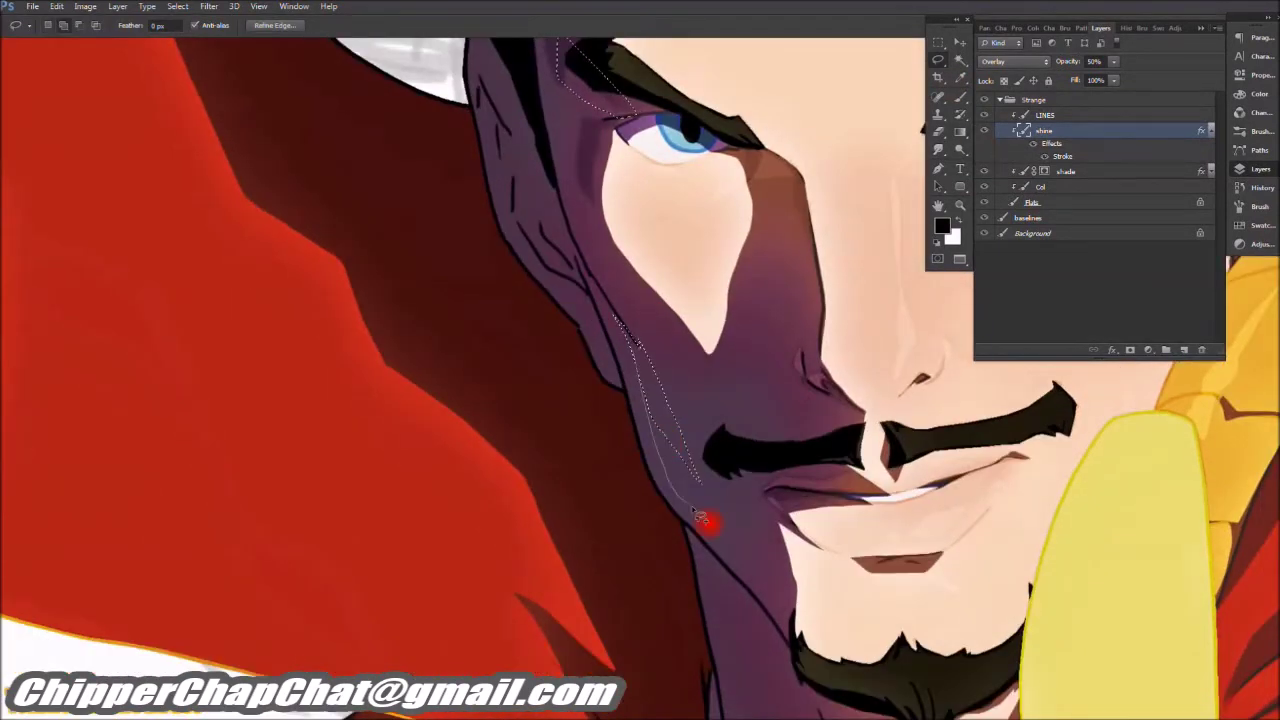
pyautogui.hotkey('ctrl', 'd')
# Step: Lasso a further shadow accent on the shaded side of the face and fill it with the black gradient
pyautogui.scroll(-5, 697, 286)
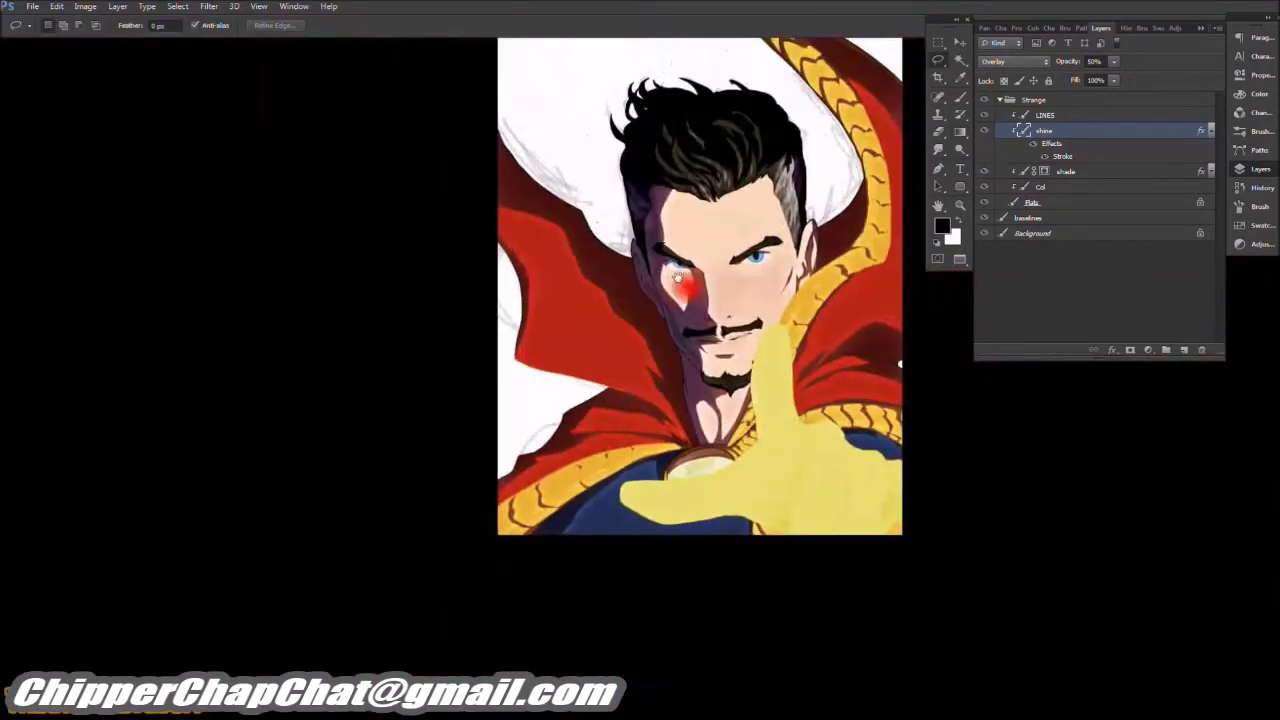
pyautogui.scroll(6, 665, 278)
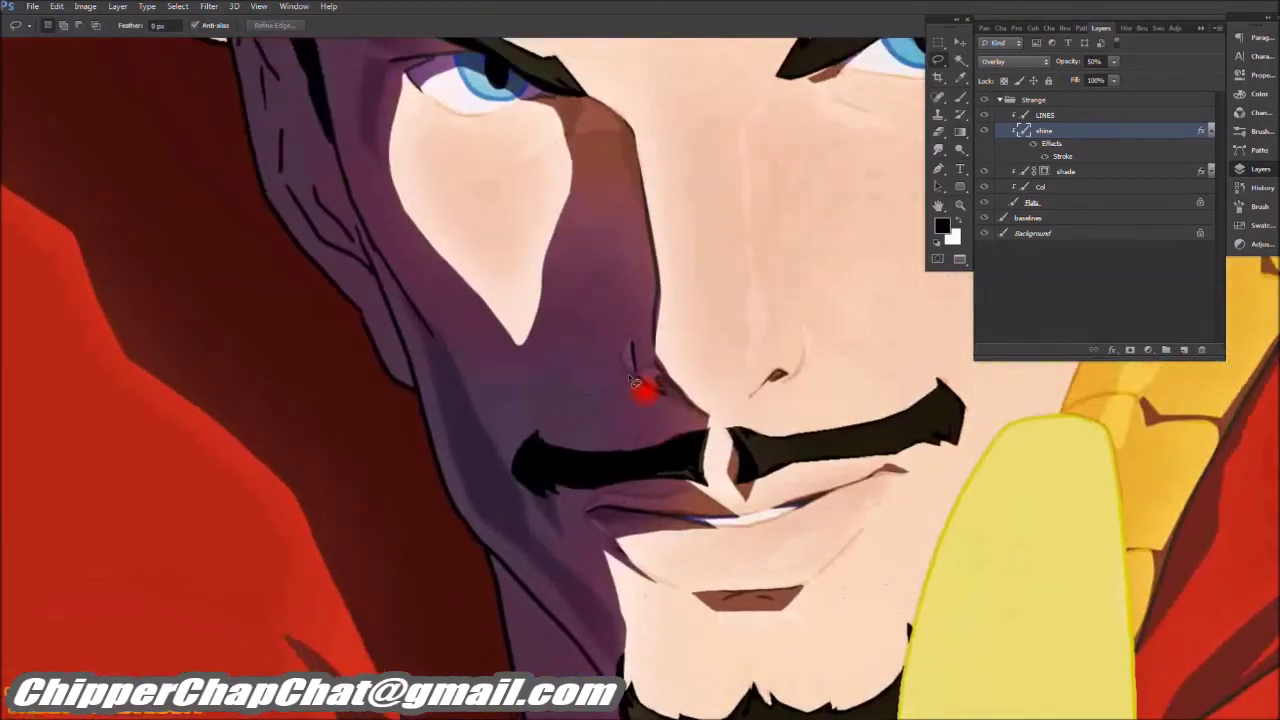
pyautogui.scroll(-4, 640, 275)
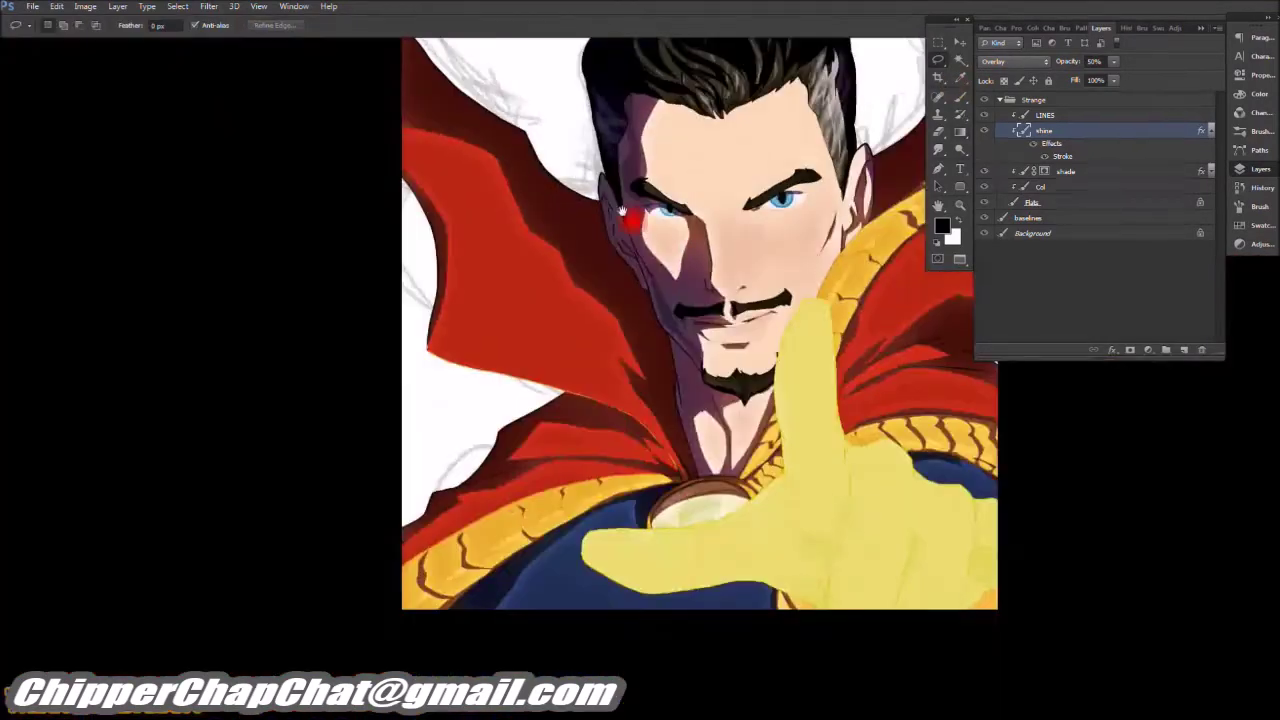
pyautogui.scroll(4, 655, 240)
pyautogui.scroll(-4, 600, 263)
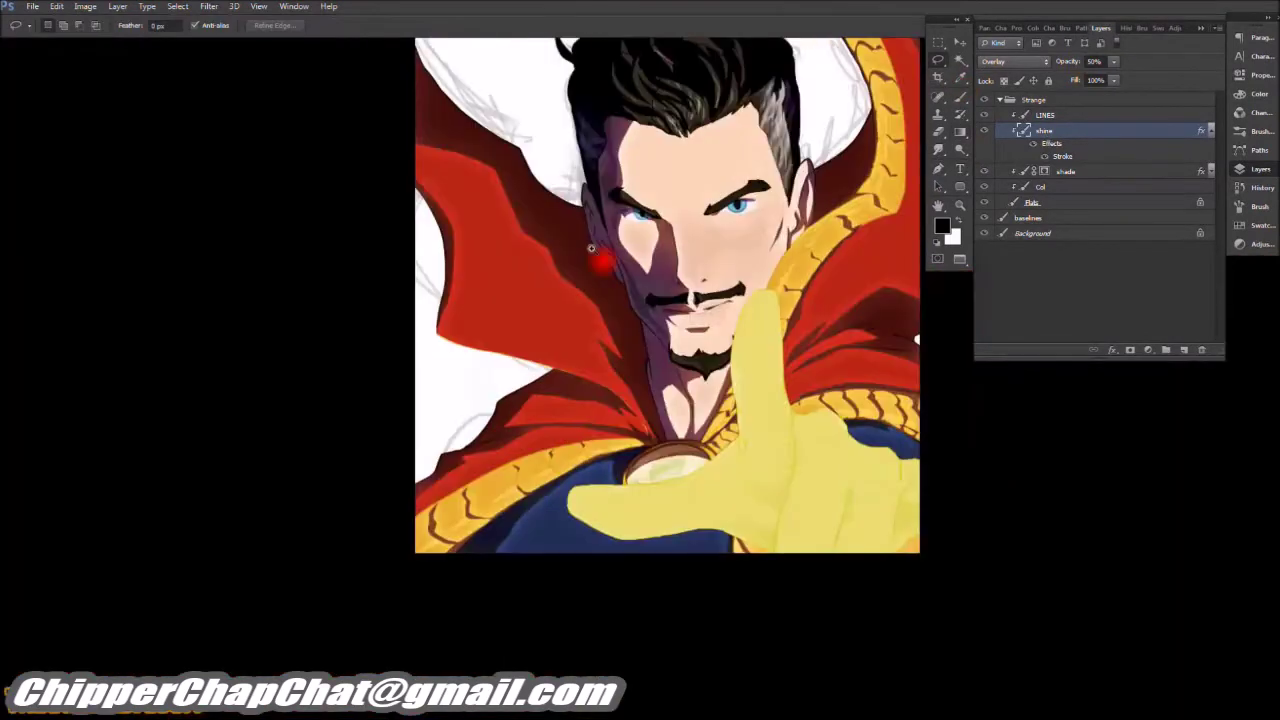
pyautogui.scroll(6, 680, 255)
pyautogui.scroll(-2, 678, 255)
pyautogui.moveTo(705, 338); pyautogui.dragTo(718, 365)
pyautogui.scroll(-2, 693, 298)
pyautogui.scroll(-3, 700, 290)
pyautogui.press('g')
pyautogui.scroll(-4, 749, 343)
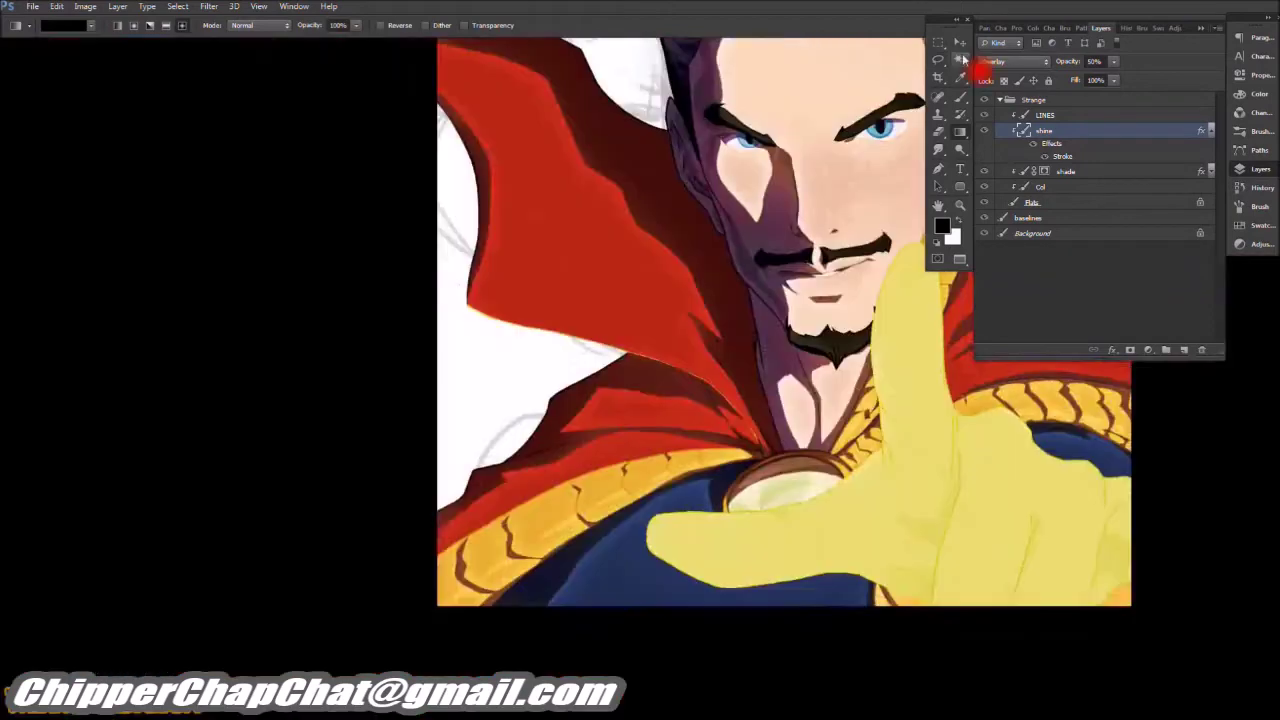
# Step: Lasso dark accent shapes along the jaw, under the goatee and down the shaded neck, and fill them with the black gradient
pyautogui.click(961, 59)
pyautogui.scroll(5, 586, 537)
pyautogui.moveTo(507, 200); pyautogui.dragTo(690, 497)
pyautogui.moveTo(586, 280)
pyautogui.mouseDown()
pyautogui.moveTo(614, 316)
pyautogui.moveTo(514, 195)
pyautogui.moveTo(634, 344)
pyautogui.moveTo(516, 201)
pyautogui.mouseUp()
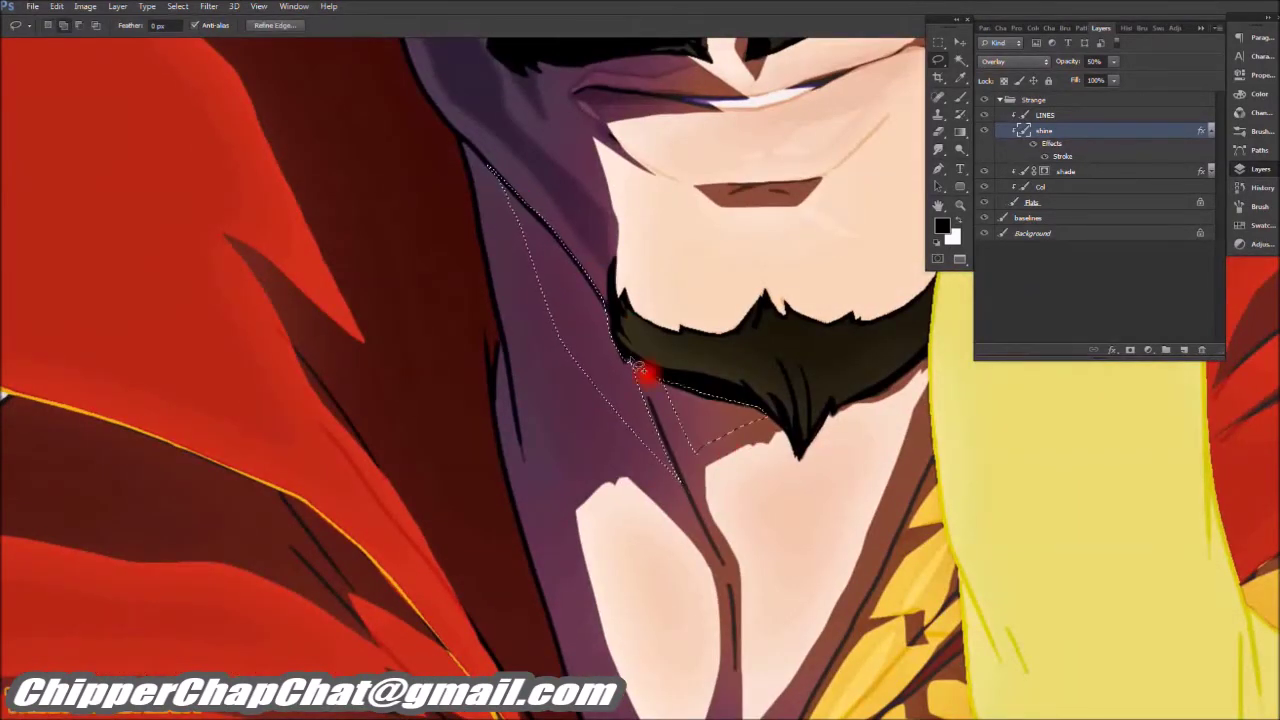
pyautogui.moveTo(680, 460)
pyautogui.mouseDown()
pyautogui.moveTo(631, 355)
pyautogui.moveTo(613, 229)
pyautogui.moveTo(635, 392)
pyautogui.moveTo(660, 280)
pyautogui.mouseUp()
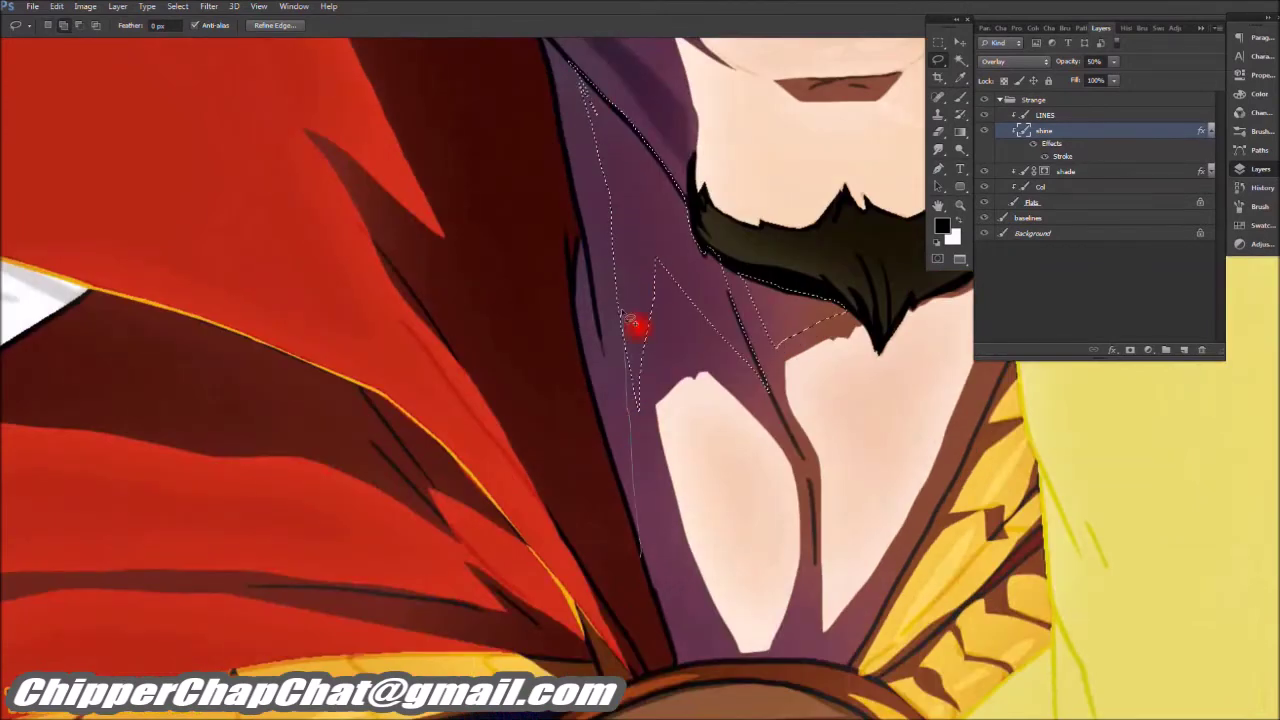
pyautogui.moveTo(692, 680)
pyautogui.mouseDown()
pyautogui.moveTo(607, 437)
pyautogui.moveTo(642, 522)
pyautogui.moveTo(567, 170)
pyautogui.moveTo(601, 377)
pyautogui.moveTo(580, 302)
pyautogui.moveTo(626, 214)
pyautogui.mouseUp()
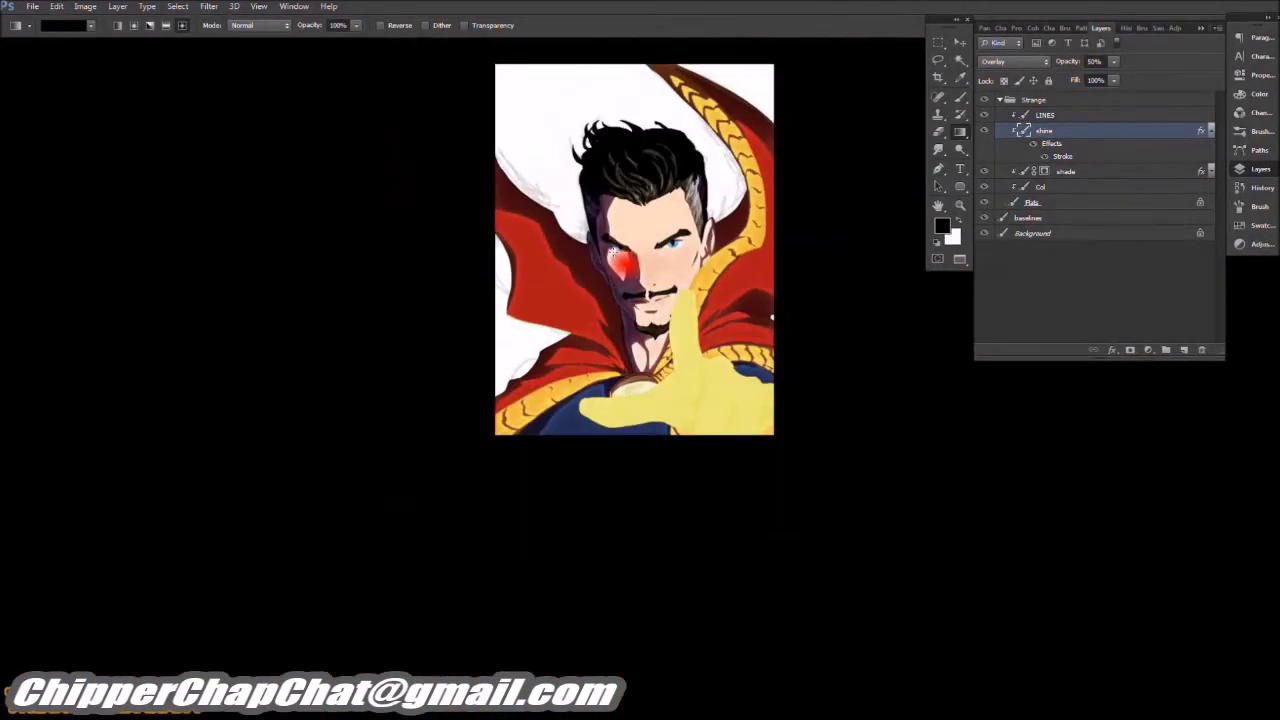
# Step: Lasso highlight shapes inside the ear on the lit side, fill them with white and remove the selection
pyautogui.press('l')
pyautogui.press('x')
pyautogui.scroll(5, 797, 433)
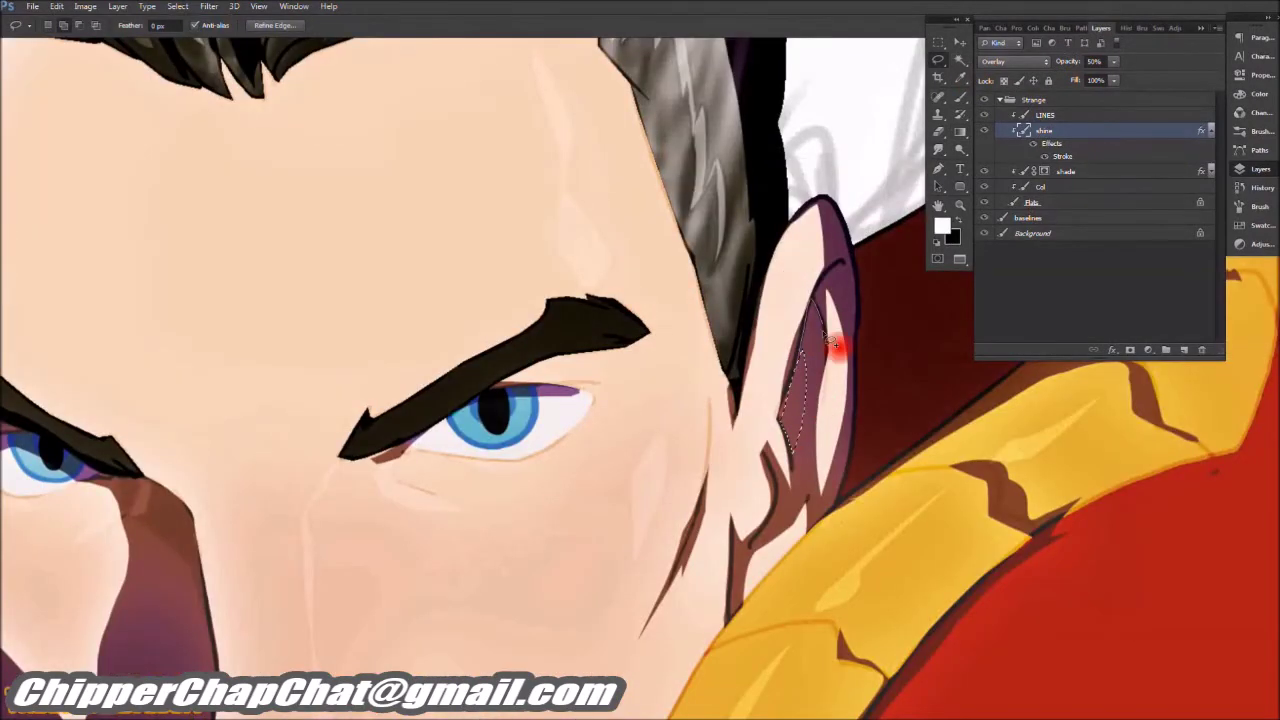
pyautogui.scroll(-2, 737, 443)
pyautogui.hotkey('ctrl', 'd')
pyautogui.scroll(-5, 809, 291)
# Step: Lasso black accent shapes on the shaded cheek between the moustache and the goatee and fill them with the gradient
pyautogui.press('x')
pyautogui.moveTo(627, 389); pyautogui.dragTo(644, 277)
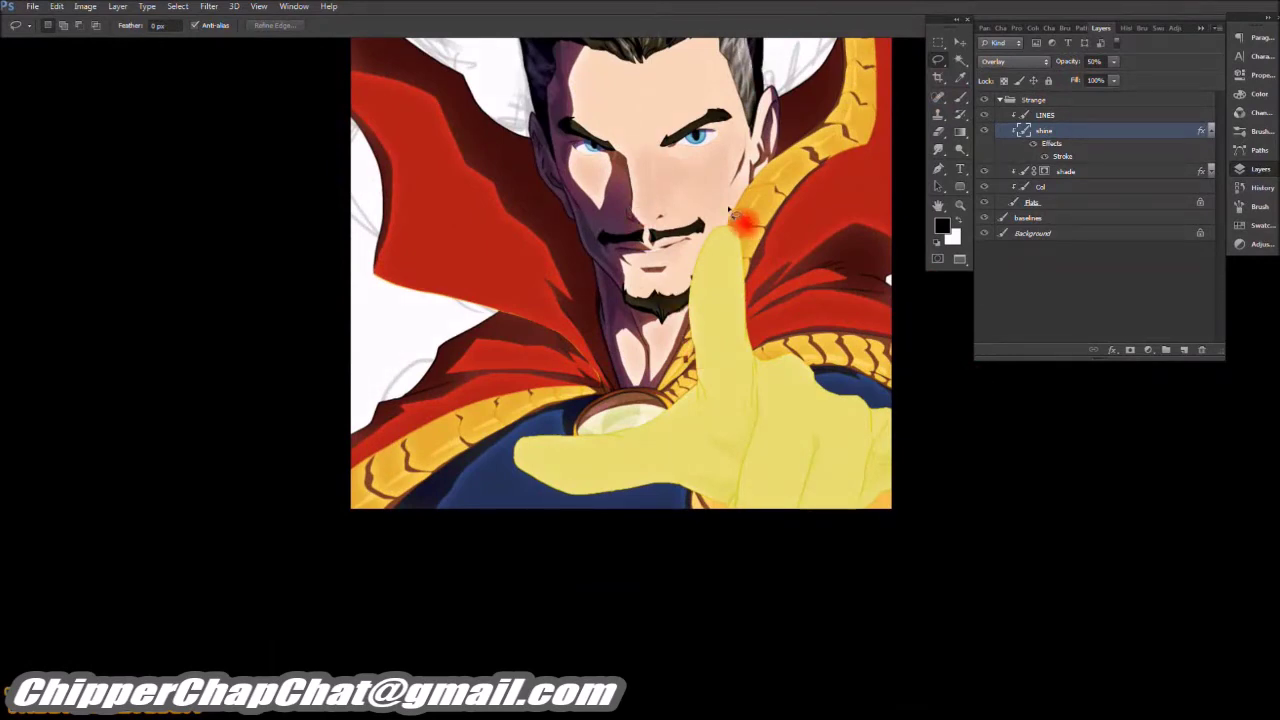
pyautogui.moveTo(712, 139); pyautogui.dragTo(633, 259)
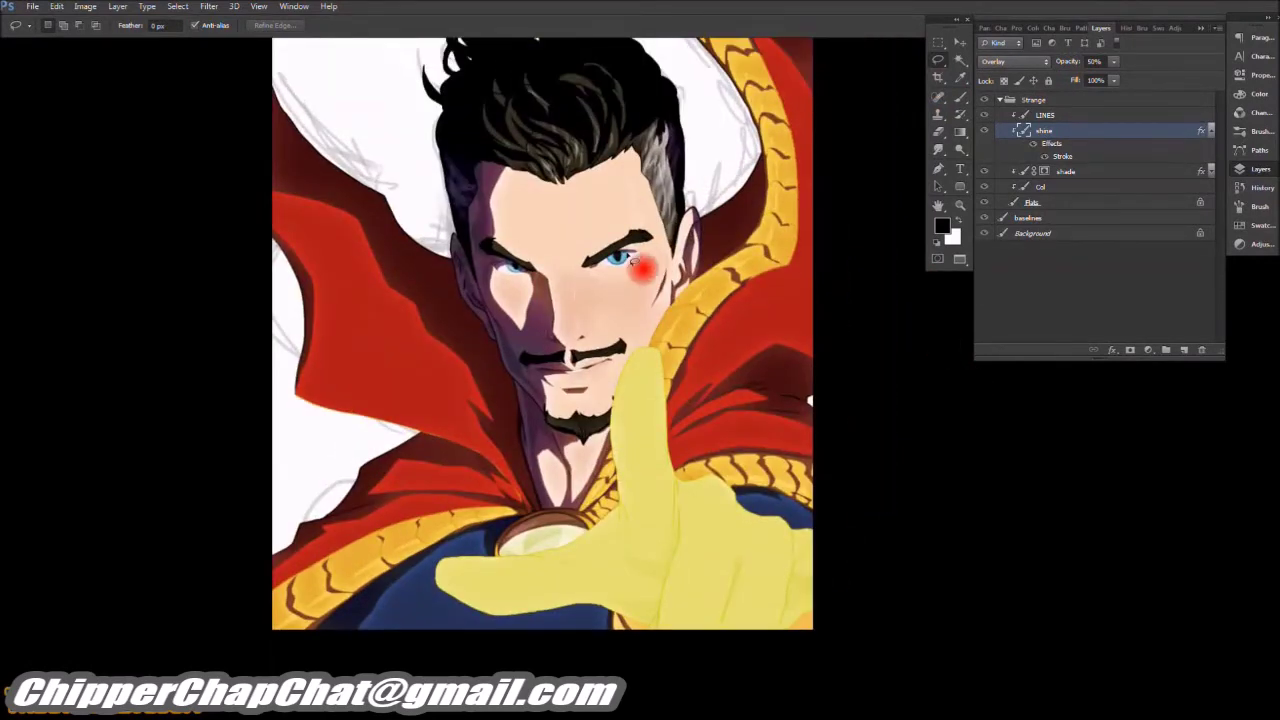
pyautogui.scroll(5, 550, 340)
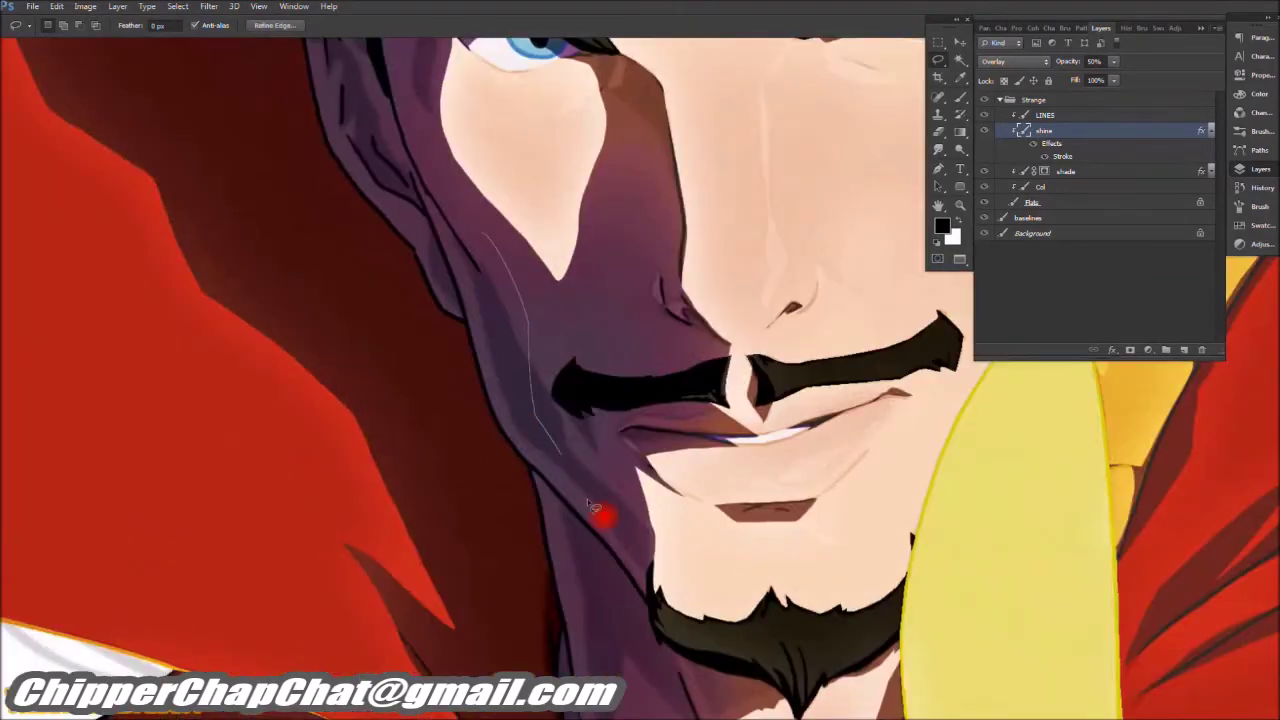
pyautogui.scroll(-5, 433, 176)
pyautogui.scroll(5, 569, 389)
pyautogui.scroll(-5, 437, 286)
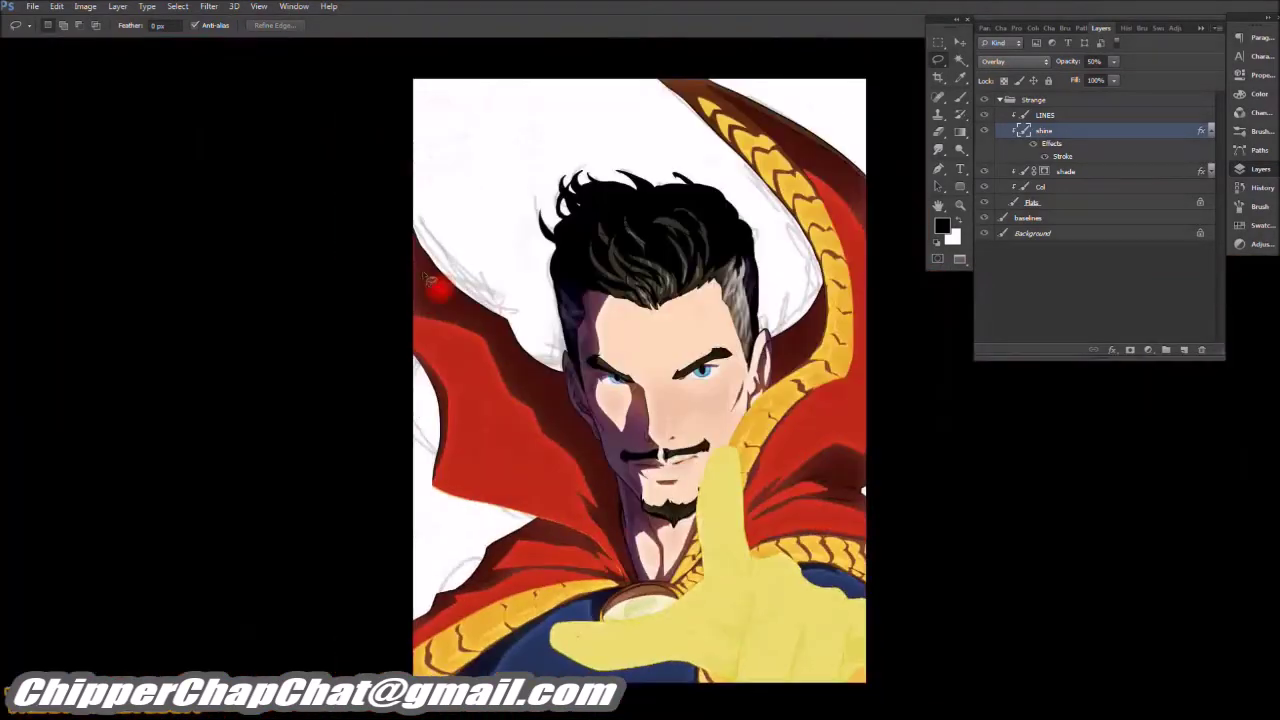
pyautogui.scroll(5, 718, 283)
pyautogui.moveTo(718, 283); pyautogui.dragTo(778, 385)
pyautogui.scroll(-5, 903, 177)
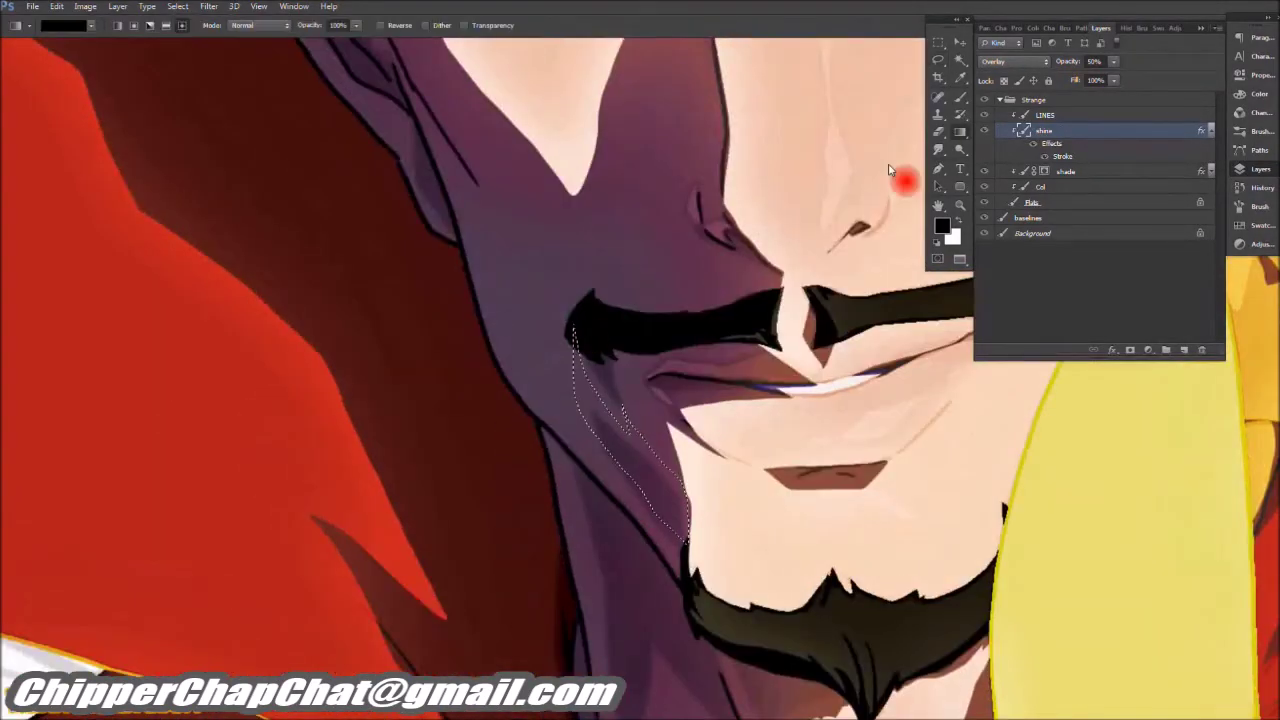
# Step: Lasso white highlight shapes below the moustache corner and along the shaded cheekbone, fill them and remove the selection
pyautogui.scroll(5, 674, 251)
pyautogui.press('x')
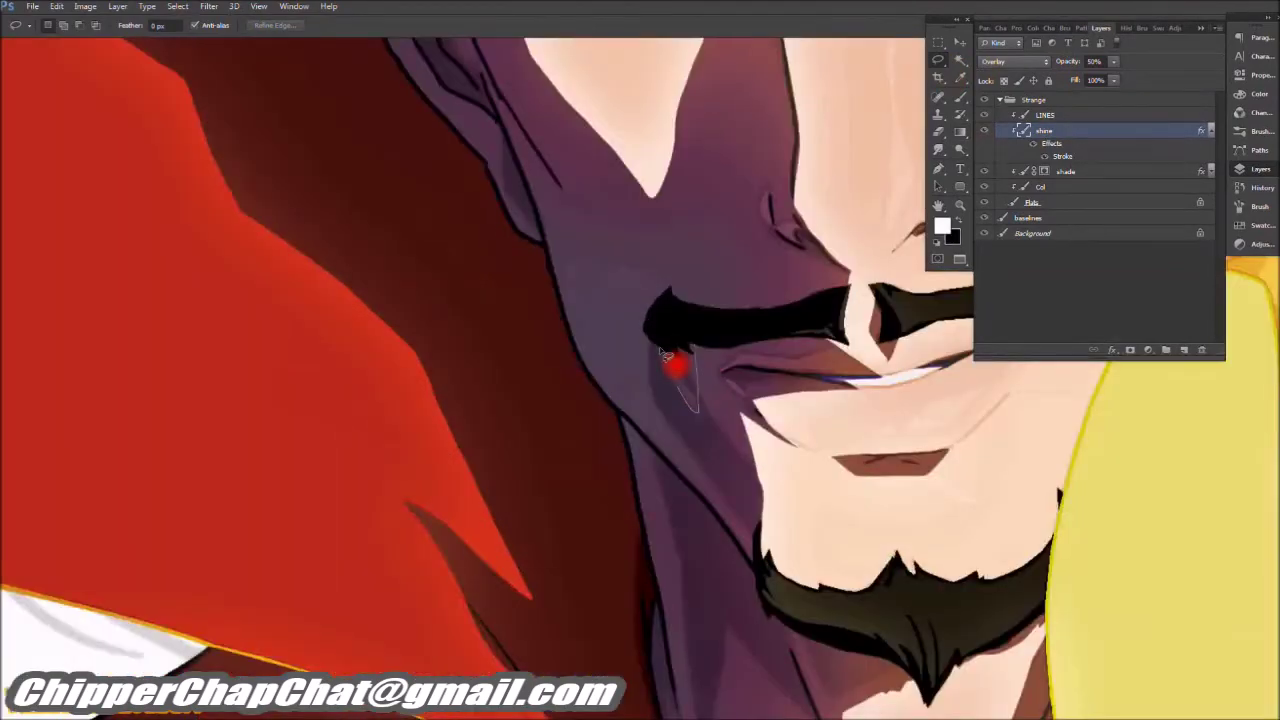
pyautogui.scroll(-5, 662, 355)
pyautogui.scroll(4, 600, 330)
pyautogui.scroll(-2, 565, 318)
pyautogui.scroll(3, 507, 244)
pyautogui.scroll(-5, 543, 206)
pyautogui.scroll(6, 582, 540)
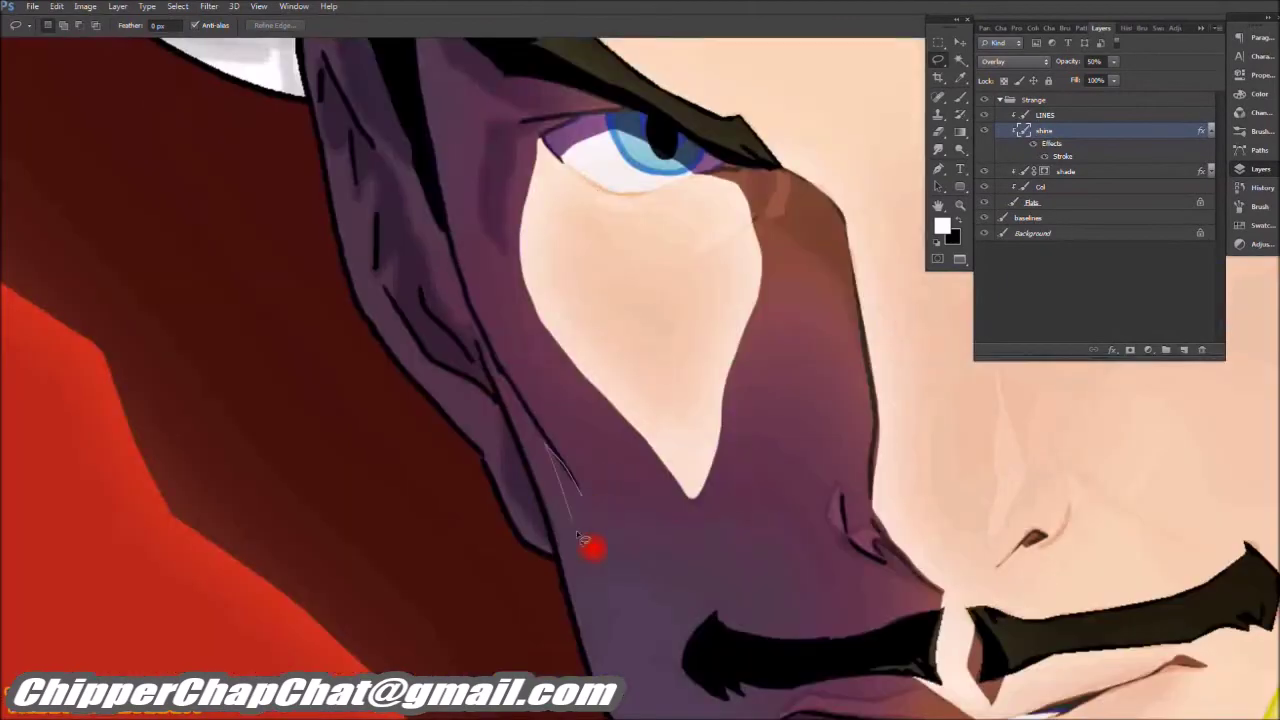
pyautogui.hotkey('ctrl', 'd')
pyautogui.scroll(-6, 580, 400)
# Step: Lasso long black accent shapes over the cape's dark collar lining beside the neck and up to its outer tip
pyautogui.scroll(8, 600, 400)
pyautogui.press('x')
pyautogui.click(802, 617)
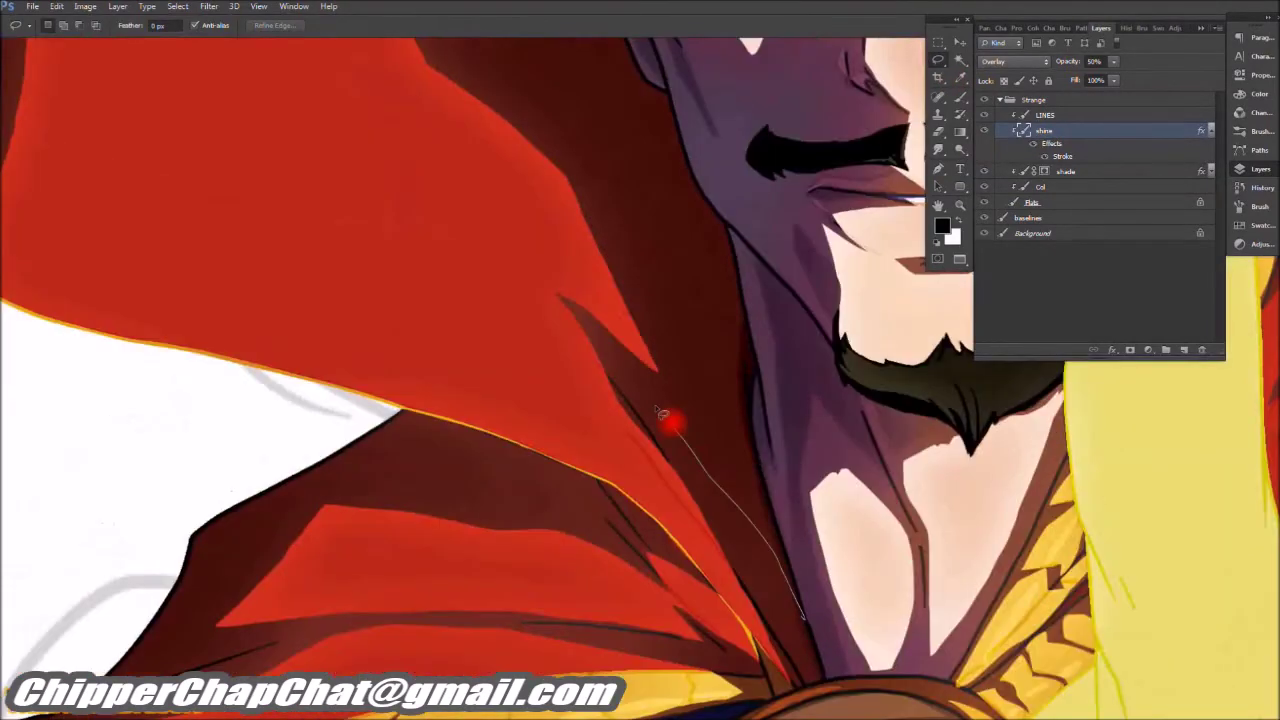
pyautogui.scroll(-2, 680, 150)
pyautogui.moveTo(786, 537); pyautogui.dragTo(540, 229)
pyautogui.scroll(3, 857, 486)
pyautogui.moveTo(857, 486)
pyautogui.mouseDown()
pyautogui.moveTo(828, 578)
pyautogui.moveTo(360, 183)
pyautogui.moveTo(634, 434)
pyautogui.moveTo(877, 563)
pyautogui.mouseUp()
pyautogui.scroll(-3, 828, 578)
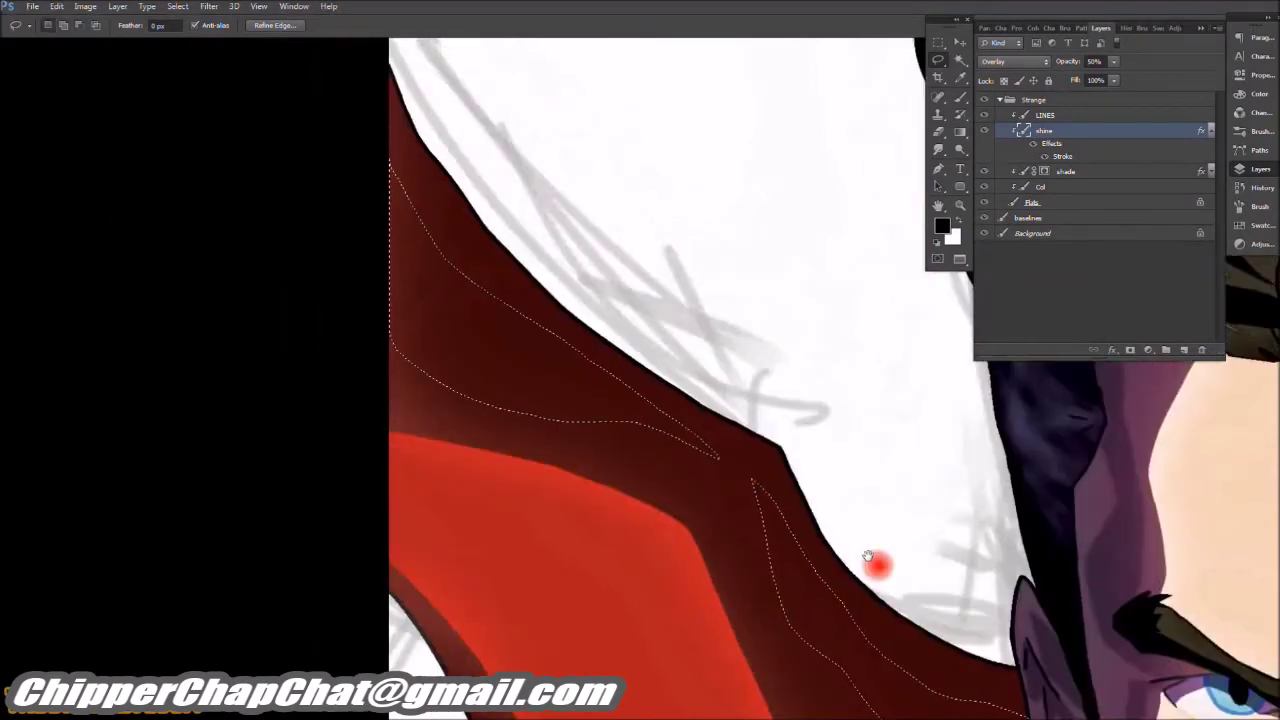
# Step: Limit the lining selection to the cape colour on the Flats layer, fill it black on the shine layer and deselect
pyautogui.scroll(3, 877, 563)
pyautogui.click(1027, 204)
pyautogui.scroll(-6, 837, 409)
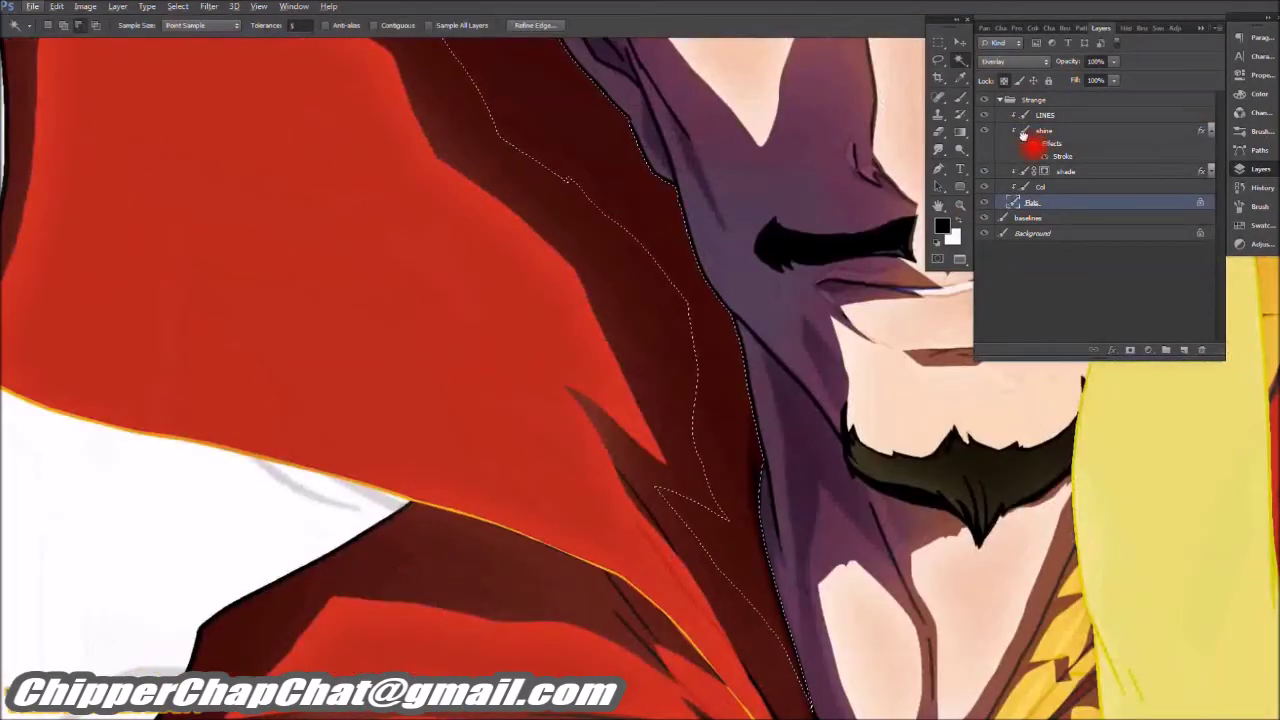
pyautogui.click(1036, 132)
pyautogui.hotkey('ctrl', 'd')
pyautogui.scroll(-6, 623, 143)
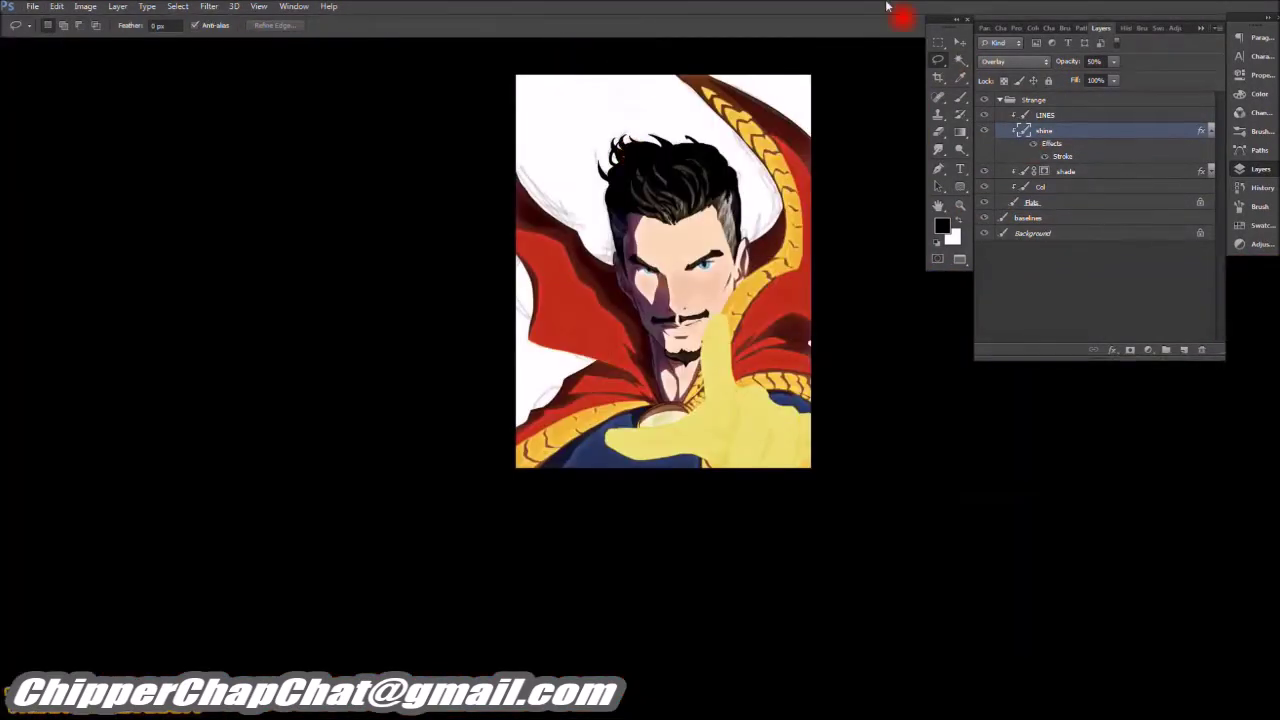
# Step: Lasso a shadow under the collar's gold edge, trim it to the cape using the Flats layer, and fill it black on the shine layer
pyautogui.scroll(6, 601, 386)
pyautogui.moveTo(565, 270); pyautogui.dragTo(629, 342)
pyautogui.moveTo(565, 258)
pyautogui.mouseDown()
pyautogui.moveTo(772, 338)
pyautogui.moveTo(875, 348)
pyautogui.mouseUp()
pyautogui.click(1058, 199)
pyautogui.press('w')
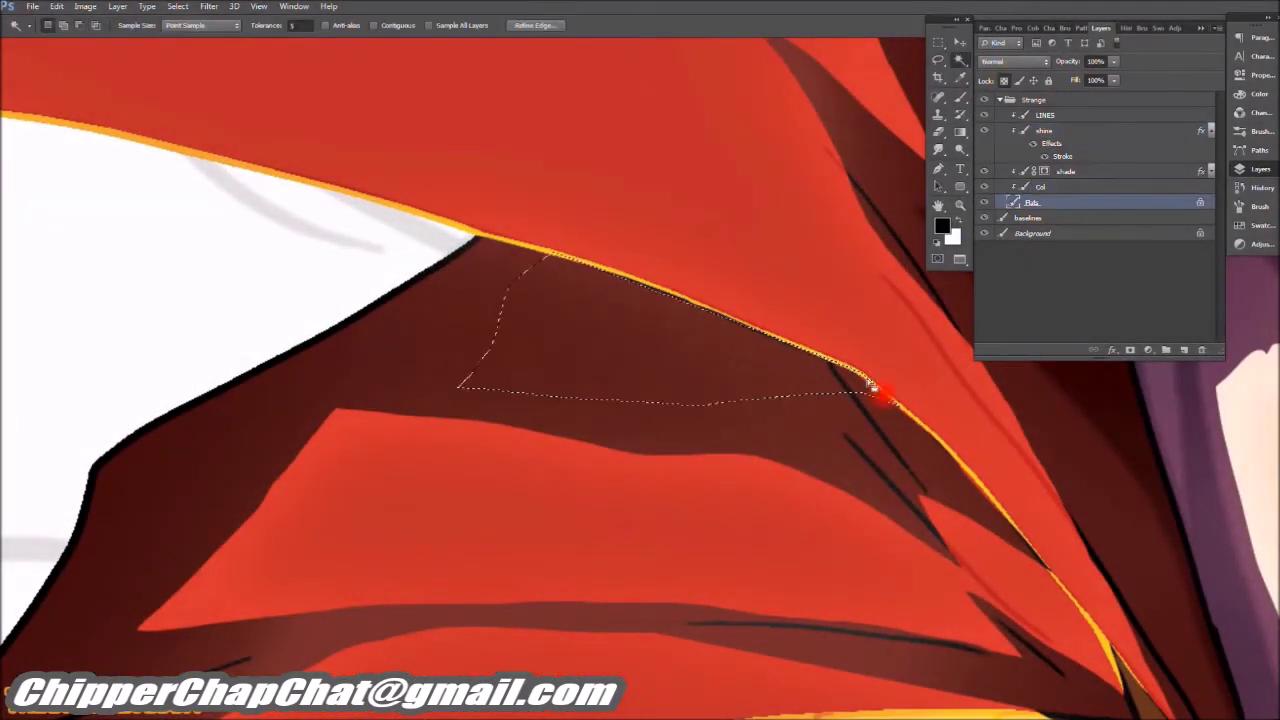
pyautogui.click(1056, 130)
pyautogui.moveTo(600, 290)
pyautogui.mouseDown()
pyautogui.moveTo(752, 241)
pyautogui.moveTo(406, 274)
pyautogui.mouseUp()
pyautogui.press('l')
pyautogui.moveTo(297, 238)
pyautogui.mouseDown()
pyautogui.moveTo(450, 243)
pyautogui.moveTo(386, 329)
pyautogui.mouseUp()
pyautogui.hotkey('ctrl', '0')
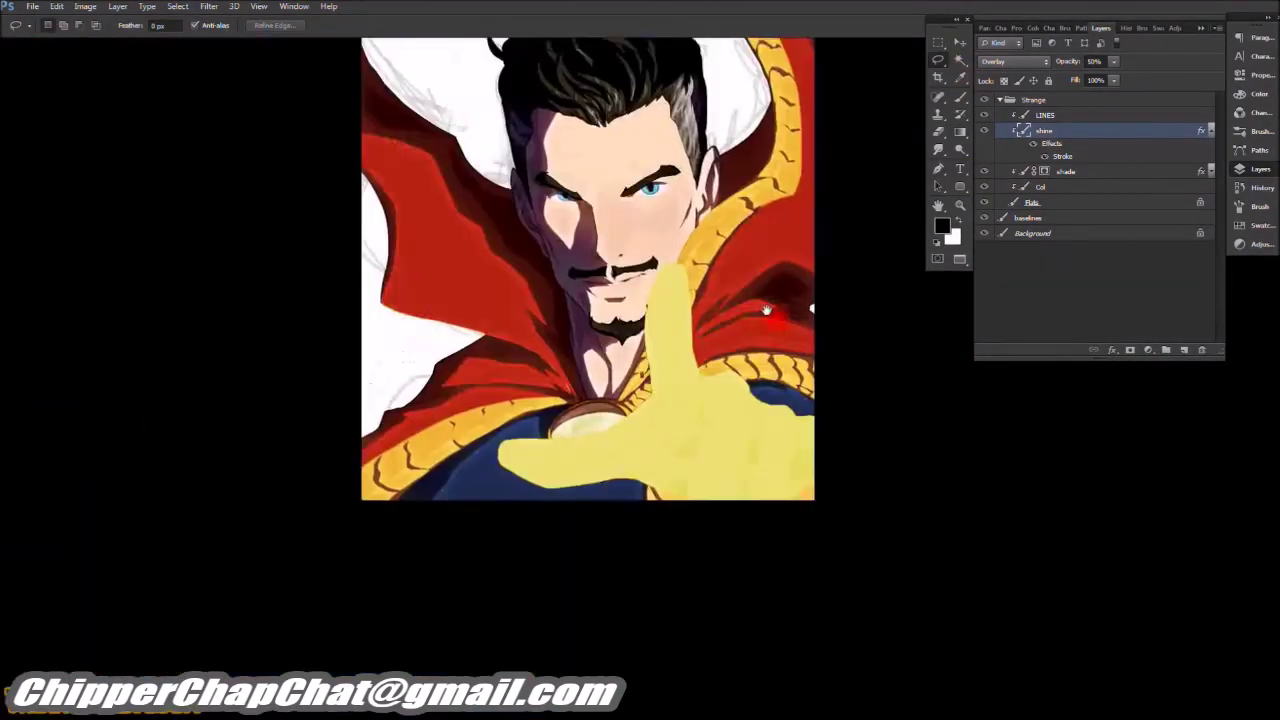
# Step: Switch to white and lasso long highlight shapes along the fingers of the yellow glove
pyautogui.press('x')
pyautogui.scroll(3, 637, 320)
pyautogui.moveTo(679, 75)
pyautogui.mouseDown()
pyautogui.moveTo(668, 362)
pyautogui.moveTo(686, 360)
pyautogui.mouseUp()
pyautogui.scroll(-2, 686, 360)
pyautogui.moveTo(729, 243)
pyautogui.mouseDown()
pyautogui.moveTo(696, 413)
pyautogui.moveTo(734, 480)
pyautogui.mouseUp()
pyautogui.scroll(2, 734, 480)
pyautogui.moveTo(788, 352)
pyautogui.mouseDown()
pyautogui.moveTo(820, 345)
pyautogui.moveTo(809, 391)
pyautogui.moveTo(909, 371)
pyautogui.mouseUp()
pyautogui.scroll(-2, 909, 371)
# Step: Add lassoed highlights along the glove's thumb and its base, and fill all the glove highlights with the white gradient
pyautogui.scroll(2, 740, 380)
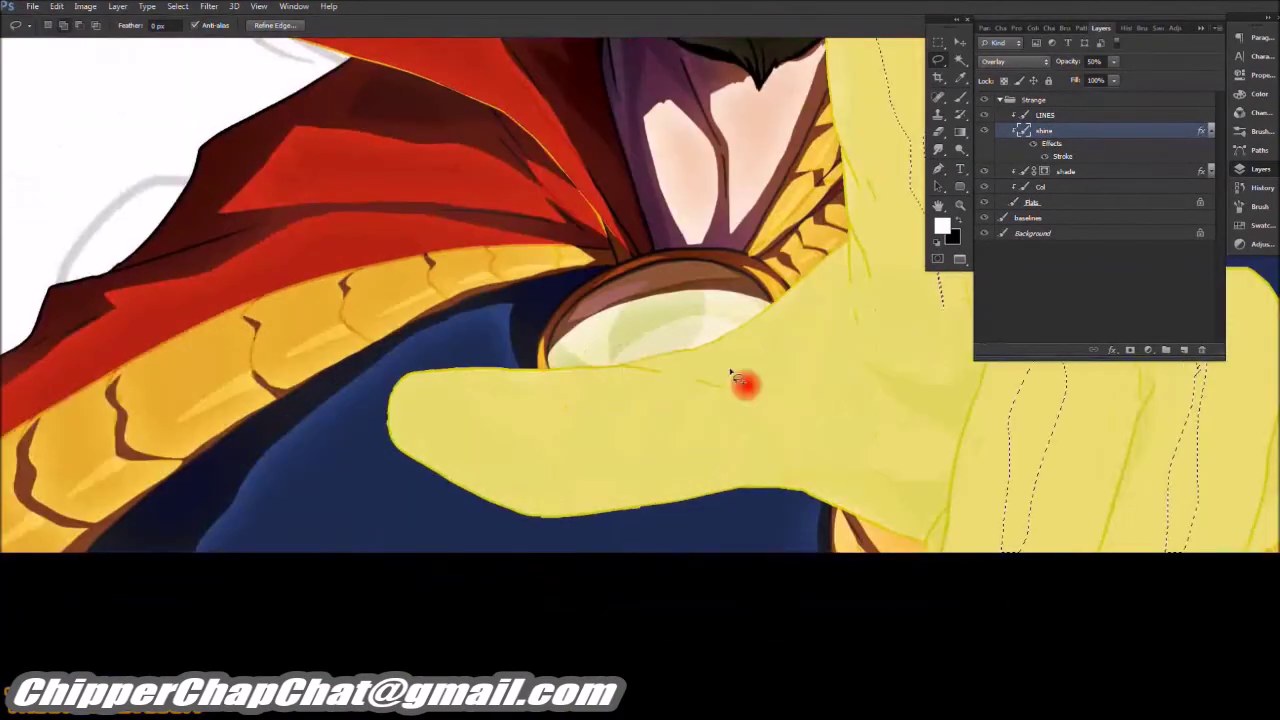
pyautogui.moveTo(740, 392)
pyautogui.mouseDown()
pyautogui.moveTo(429, 414)
pyautogui.moveTo(751, 357)
pyautogui.moveTo(777, 300)
pyautogui.mouseUp()
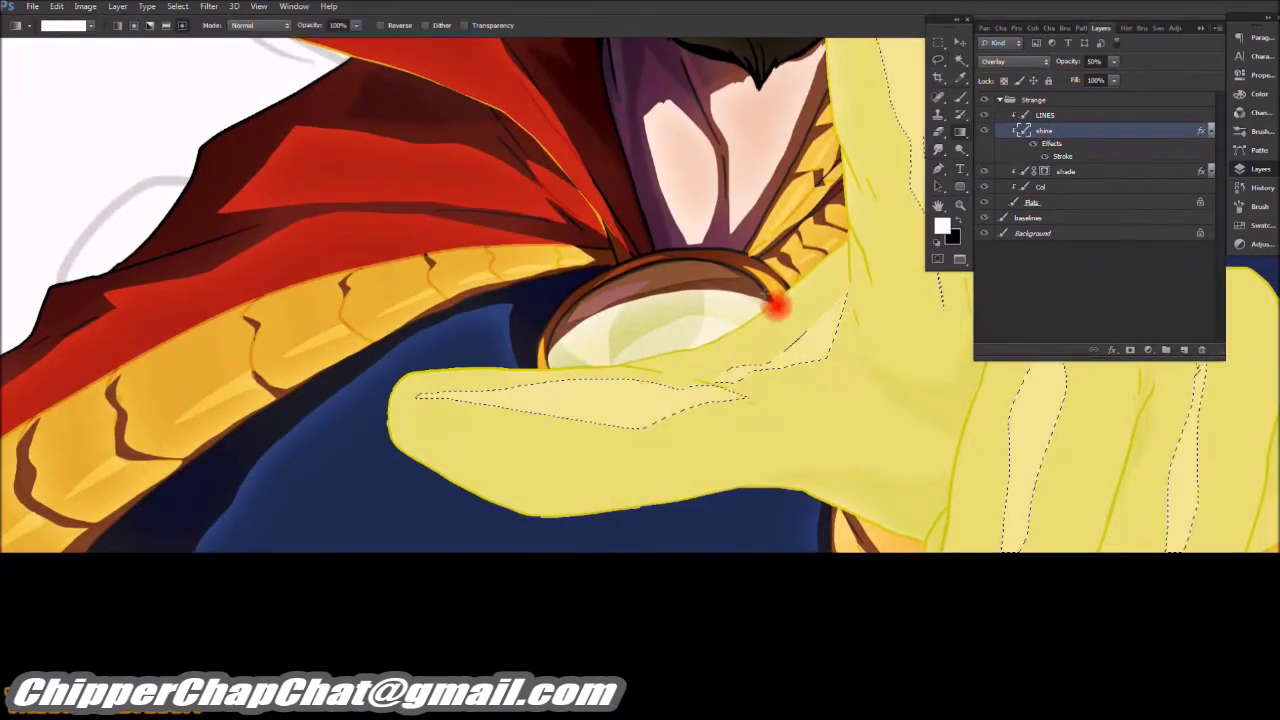
pyautogui.scroll(-3, 603, 366)
pyautogui.press('g')
pyautogui.press('l')
# Step: Lasso small highlight shapes on the amulet's glass above the thumb and fill them with the white gradient
pyautogui.scroll(5, 857, 351)
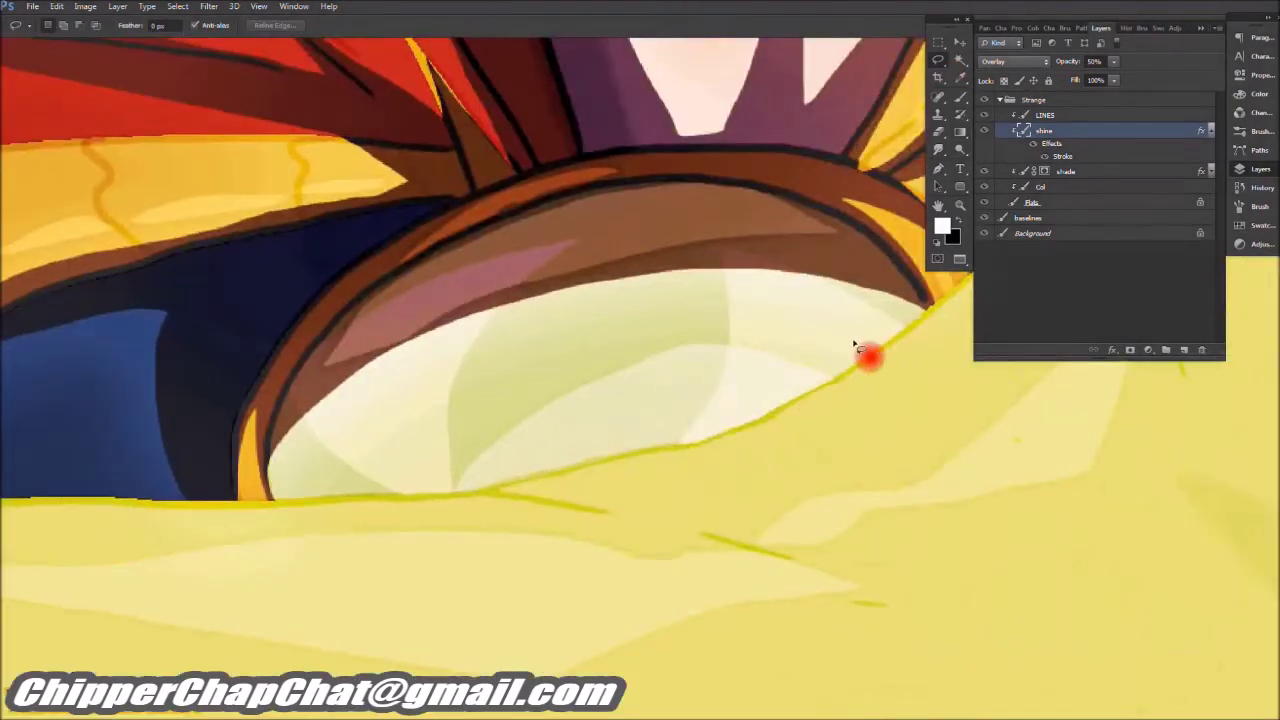
pyautogui.moveTo(845, 376); pyautogui.dragTo(700, 400)
pyautogui.click(877, 323)
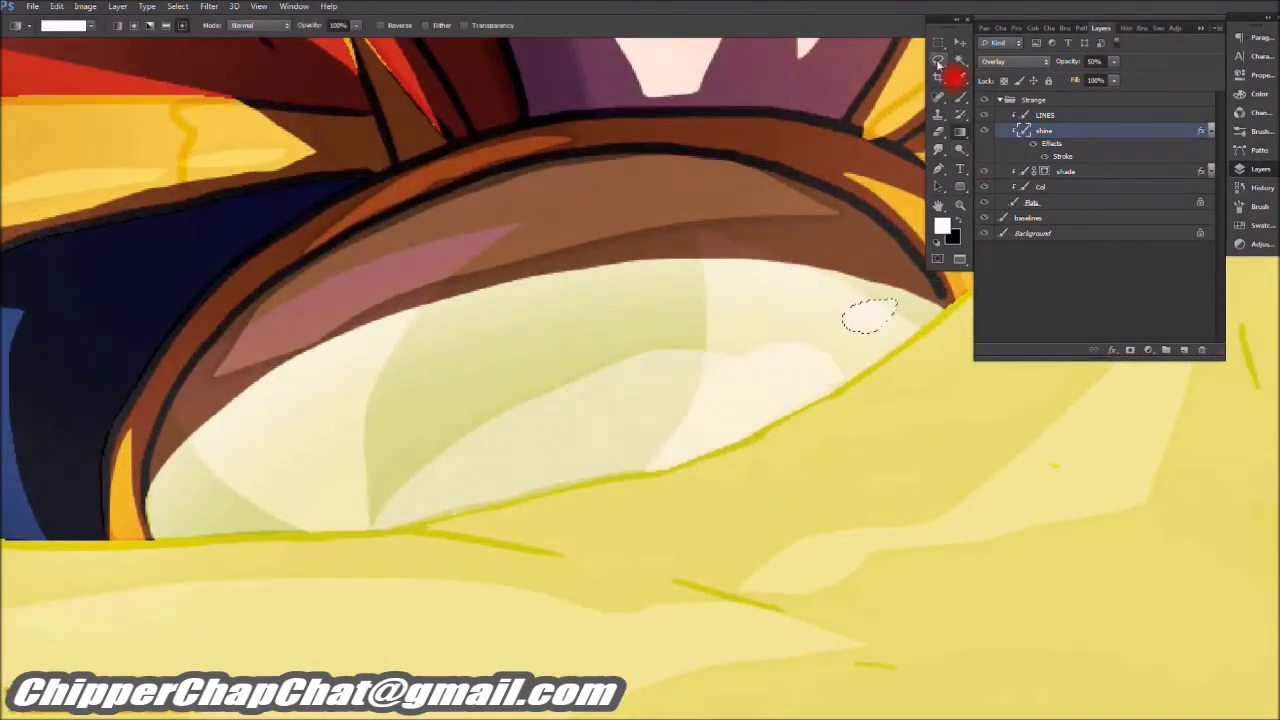
# Step: Lasso a white highlight on the shaded side of the chin between the mouth corner and the goatee
pyautogui.hotkey('ctrl', '0')
pyautogui.scroll(5, 605, 330)
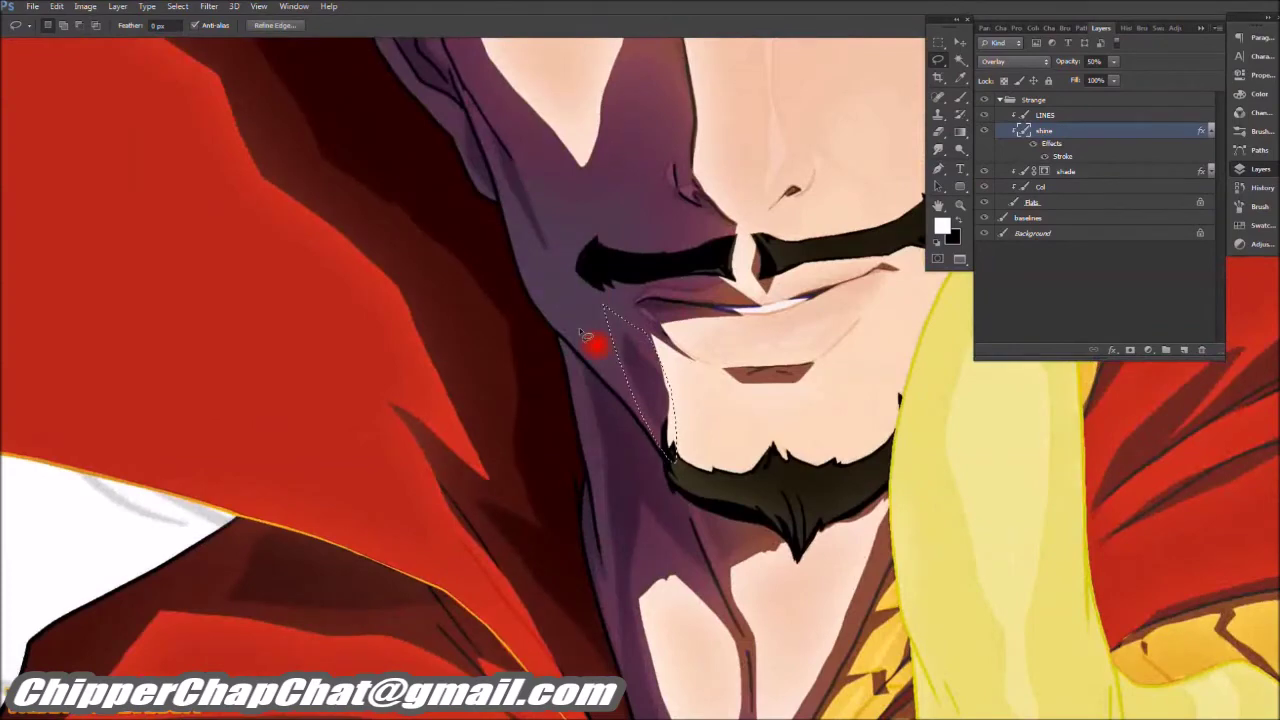
pyautogui.scroll(-5, 586, 335)
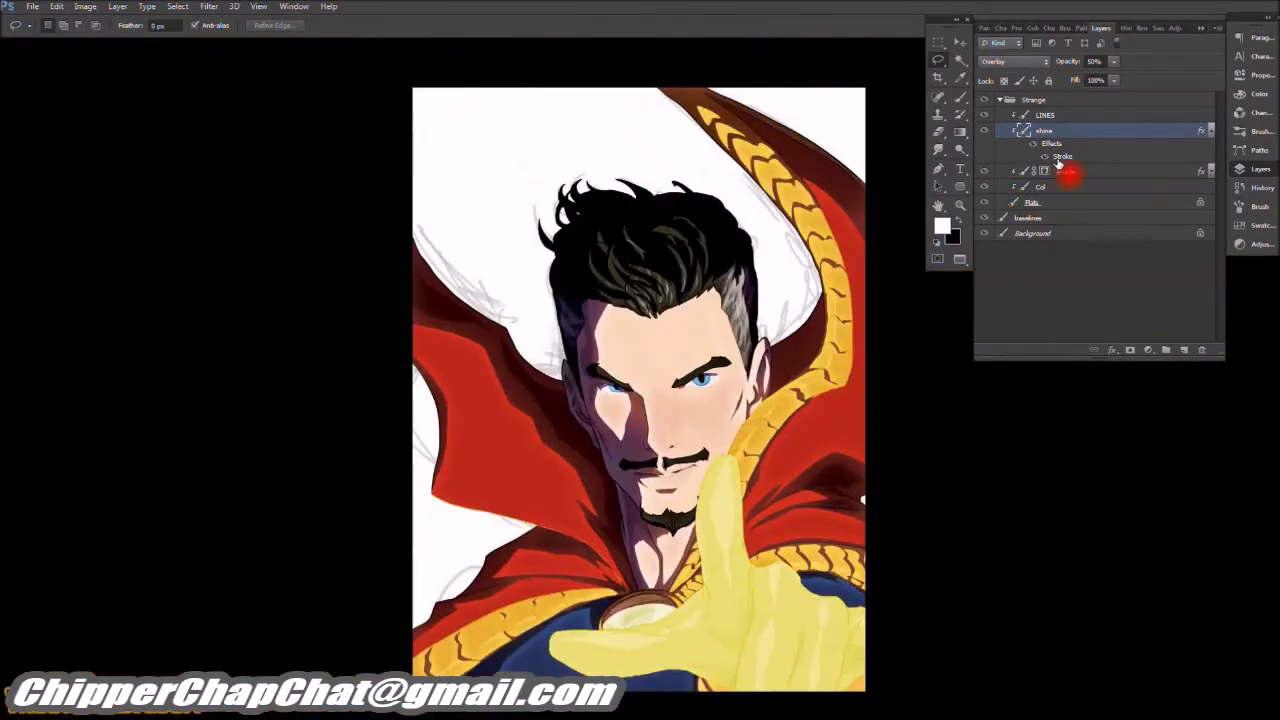
# Step: Lasso broad rim highlight shapes along the cape collar's inner edges on both sides of the head
pyautogui.scroll(3, 420, 250)
pyautogui.moveTo(377, 256); pyautogui.dragTo(431, 340)
pyautogui.moveTo(627, 478); pyautogui.dragTo(665, 625)
pyautogui.doubleClick(788, 465)
# Step: Limit the rim selection to the cape colour on the Flats layer and fill it with white on the shine layer
pyautogui.click(1030, 202)
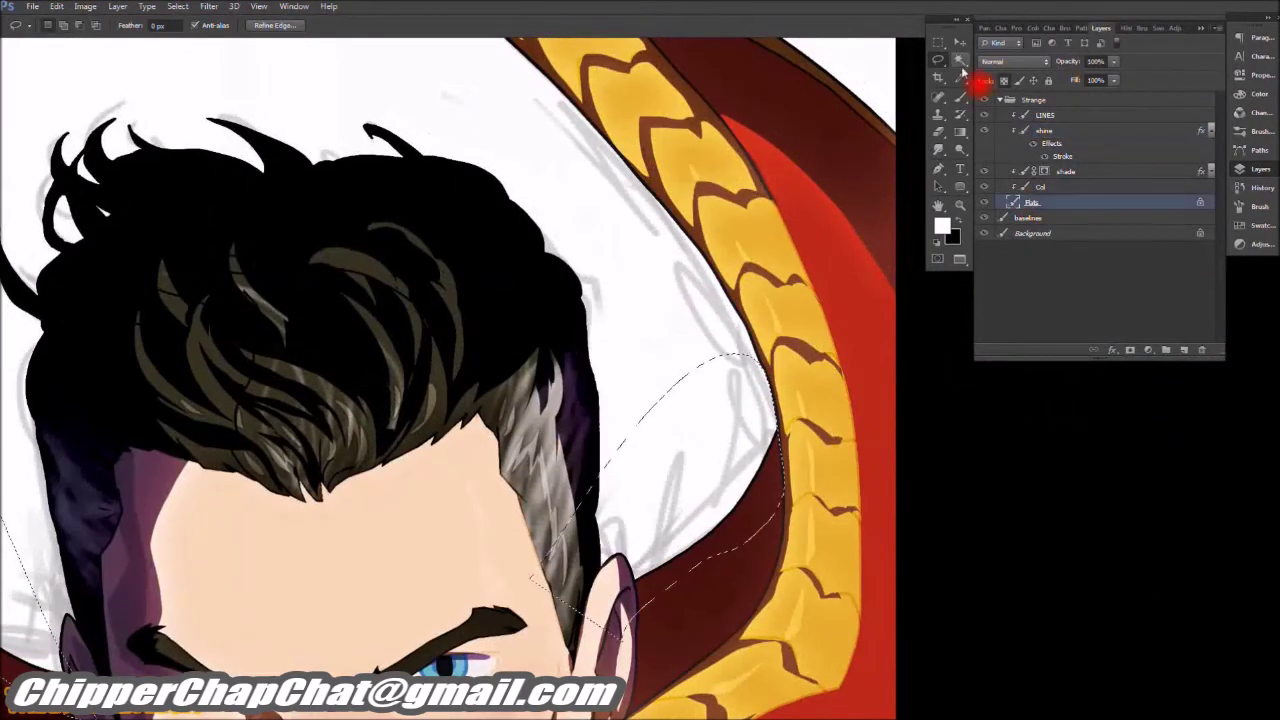
pyautogui.click(960, 62)
pyautogui.moveTo(733, 432); pyautogui.dragTo(857, 171)
pyautogui.click(985, 133)
pyautogui.press('l')
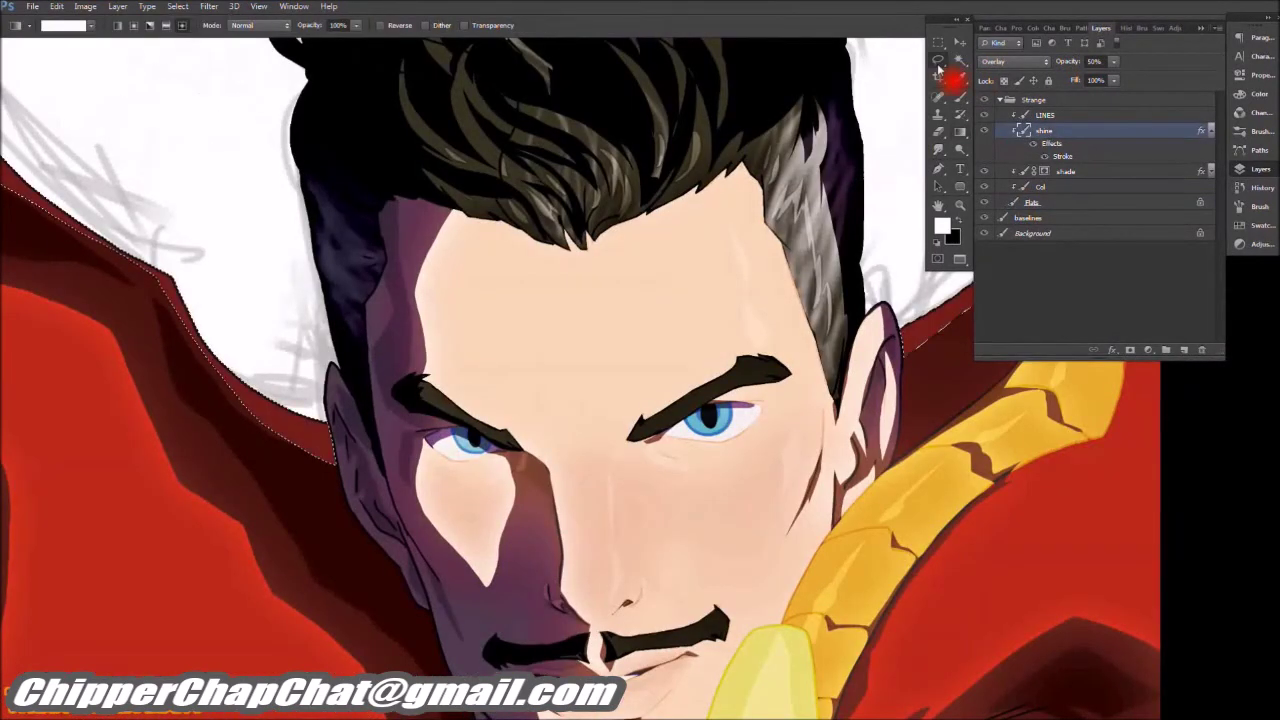
pyautogui.hotkey('ctrl', '0')
# Step: Lasso several further highlight shapes, fill them with white on the shine layer and remove the selection
pyautogui.scroll(5, 665, 230)
pyautogui.moveTo(604, 268)
pyautogui.mouseDown()
pyautogui.moveTo(651, 294)
pyautogui.moveTo(543, 229)
pyautogui.moveTo(601, 268)
pyautogui.mouseUp()
pyautogui.moveTo(677, 365)
pyautogui.mouseDown()
pyautogui.moveTo(706, 266)
pyautogui.moveTo(771, 349)
pyautogui.moveTo(920, 149)
pyautogui.moveTo(725, 225)
pyautogui.moveTo(552, 112)
pyautogui.moveTo(720, 297)
pyautogui.mouseUp()
pyautogui.moveTo(800, 338); pyautogui.dragTo(713, 420)
pyautogui.moveTo(606, 545)
pyautogui.mouseDown()
pyautogui.moveTo(771, 277)
pyautogui.moveTo(886, 243)
pyautogui.moveTo(691, 329)
pyautogui.moveTo(742, 292)
pyautogui.moveTo(686, 251)
pyautogui.moveTo(829, 86)
pyautogui.mouseUp()
pyautogui.hotkey('ctrl', 'd')
pyautogui.hotkey('ctrl', '0')
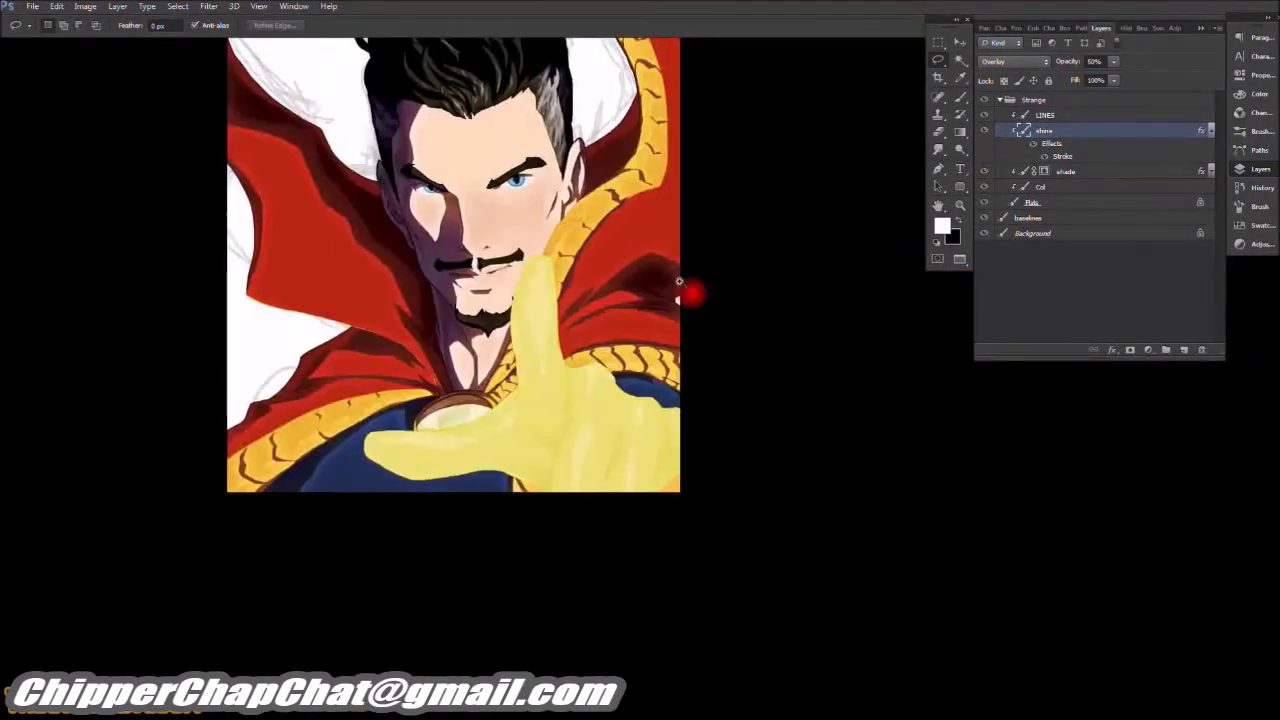
# Step: Lasso a thin white rim highlight along the outer edge of the hair and ear on the shaded side and fill it
pyautogui.scroll(5, 679, 283)
pyautogui.scroll(-5, 674, 202)
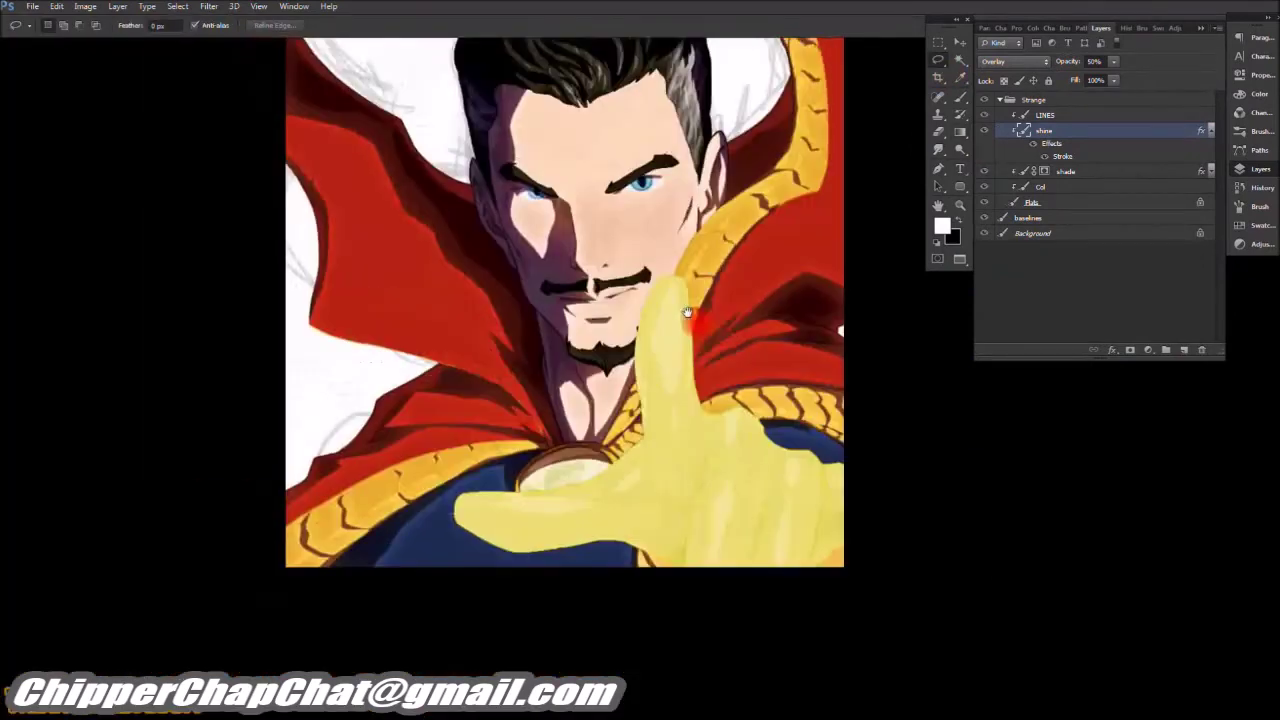
pyautogui.scroll(8, 572, 323)
pyautogui.moveTo(606, 456); pyautogui.dragTo(610, 380)
pyautogui.scroll(3, 610, 370)
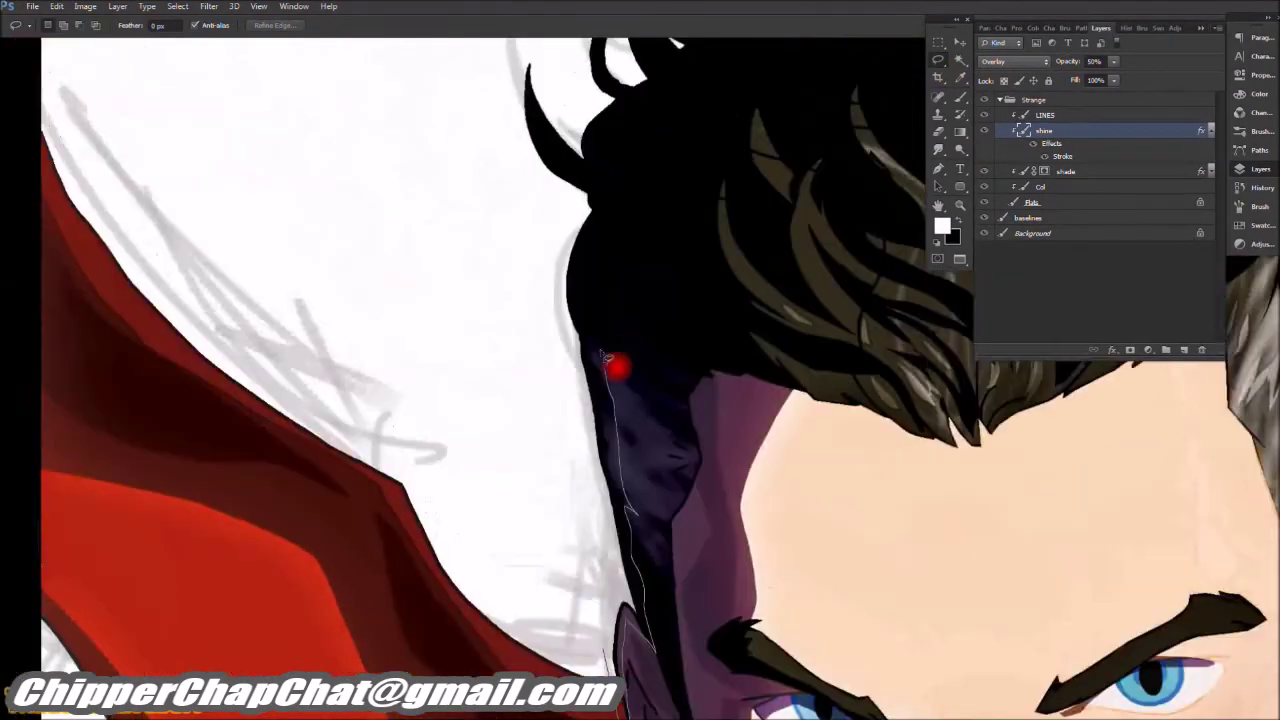
pyautogui.click(1057, 143)
pyautogui.scroll(-5, 620, 296)
pyautogui.scroll(3, 620, 296)
pyautogui.scroll(-5, 623, 463)
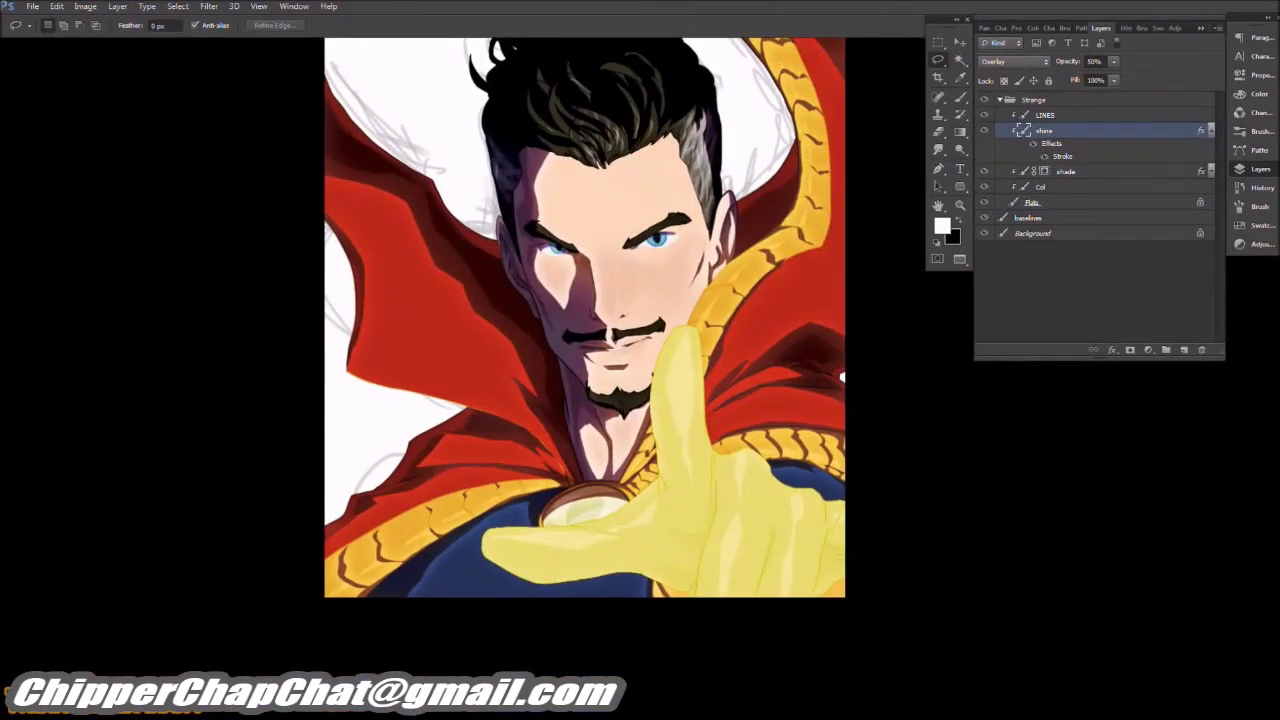
# Step: Lasso highlights on the eyelid shadow and lower iris of the shaded eye, fill them with white and remove the selection
pyautogui.scroll(8, 700, 386)
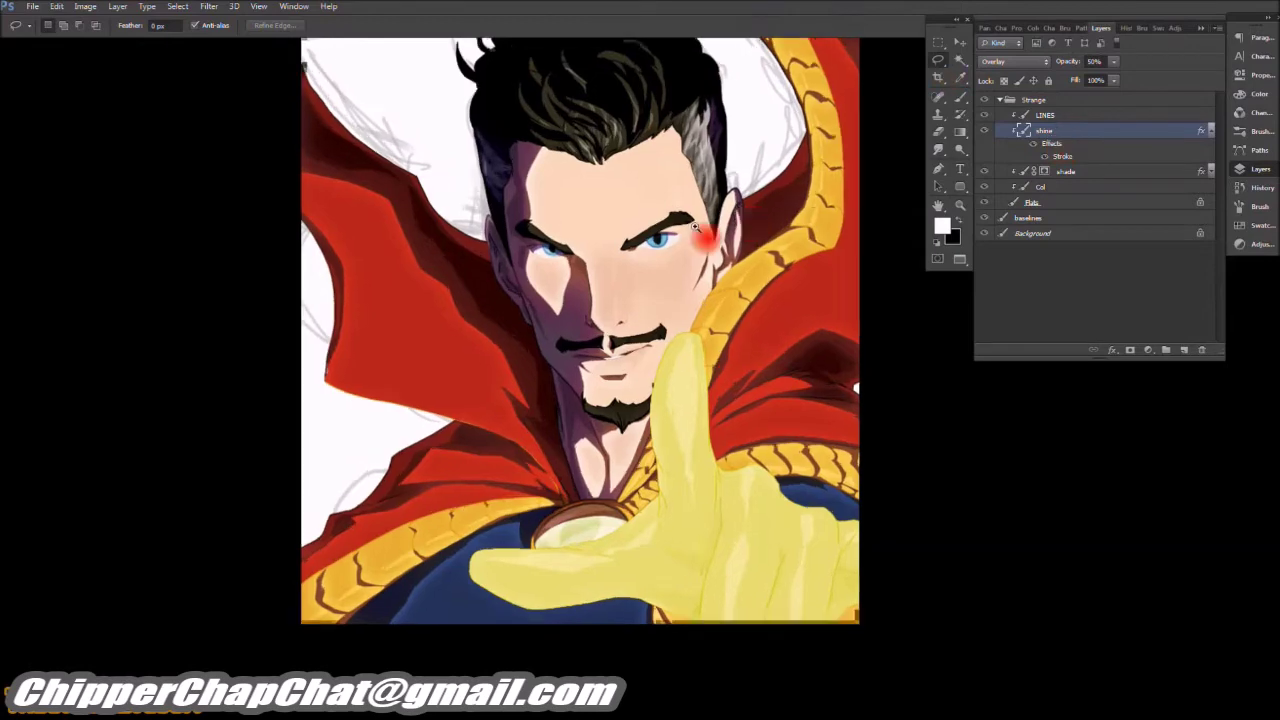
pyautogui.scroll(2, 683, 249)
pyautogui.moveTo(705, 343)
pyautogui.mouseDown()
pyautogui.moveTo(618, 385)
pyautogui.moveTo(700, 345)
pyautogui.mouseUp()
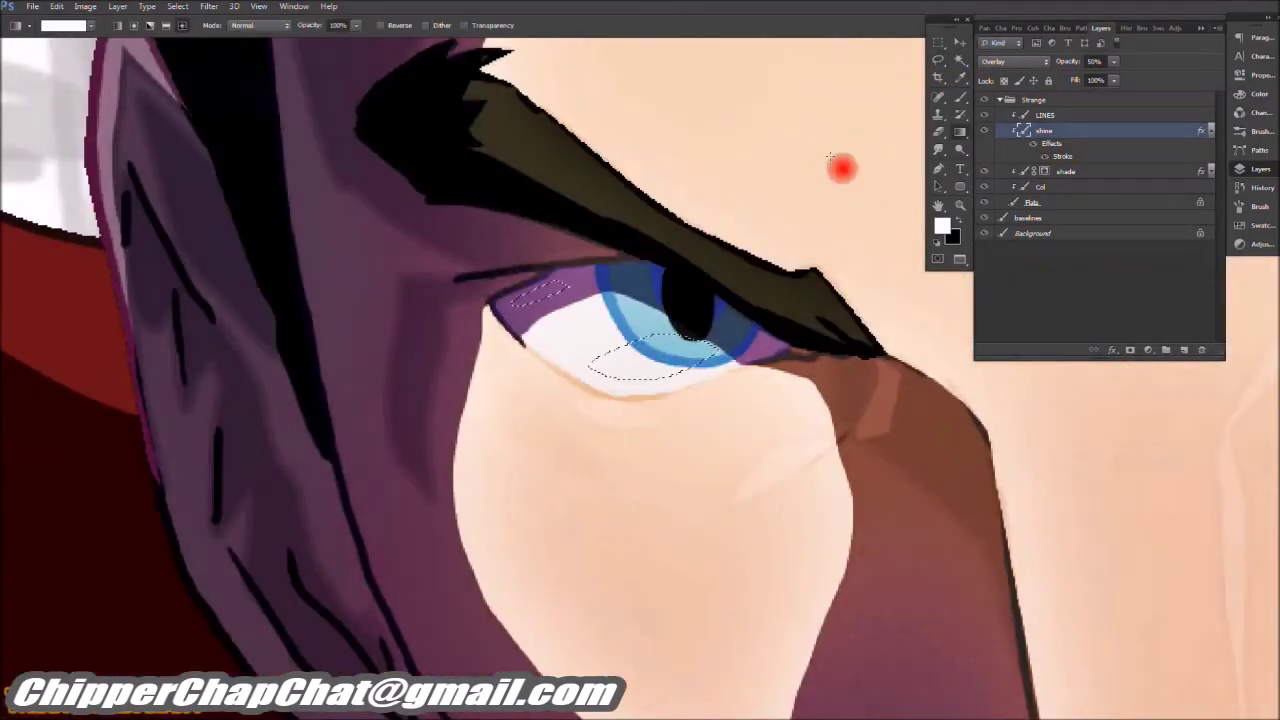
pyautogui.hotkey('alt', 'BackSpace')
pyautogui.hotkey('ctrl', 'd')
# Step: Switch to black, lasso dark accents across the upper part of the eyes, fill them and remove the selection
pyautogui.press('x')
pyautogui.moveTo(778, 340); pyautogui.dragTo(537, 286)
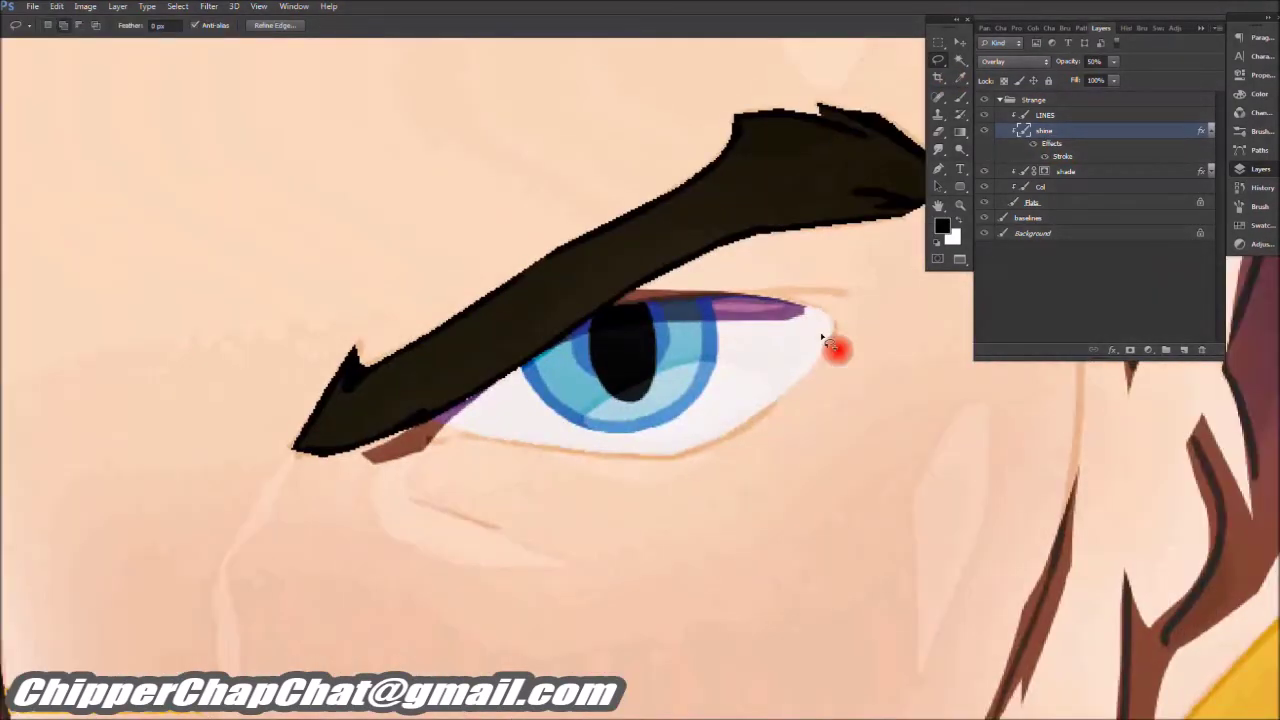
pyautogui.hotkey('ctrl', 'd')
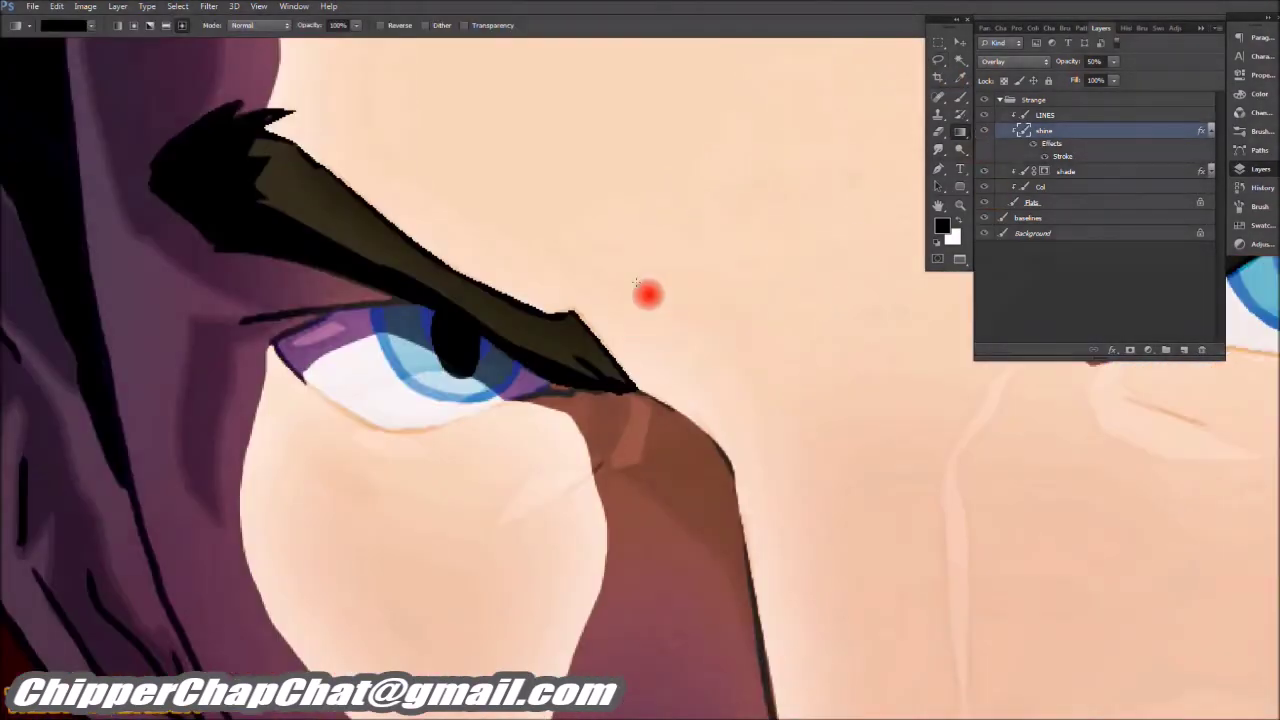
# Step: Toggle the shine layer's visibility off and on to compare the portrait with and without it
pyautogui.click(982, 128)
pyautogui.click(982, 128)
pyautogui.scroll(-3, 549, 324)
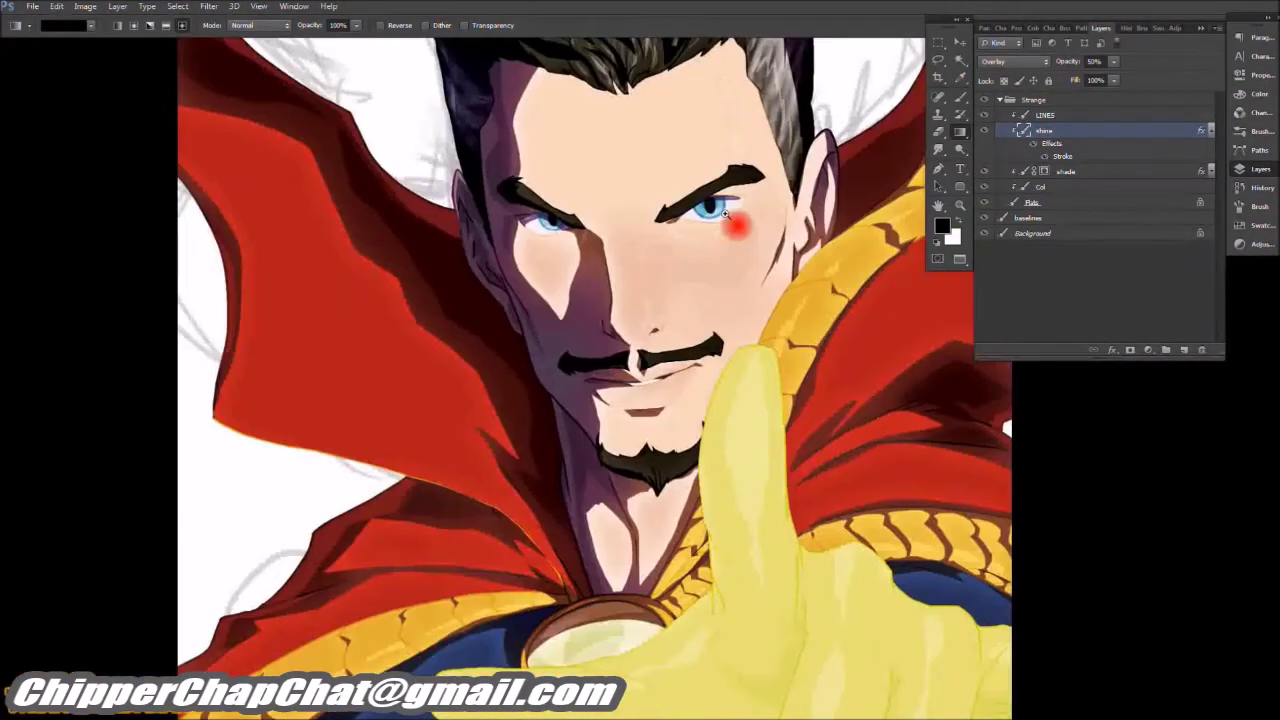
pyautogui.scroll(-3, 727, 214)
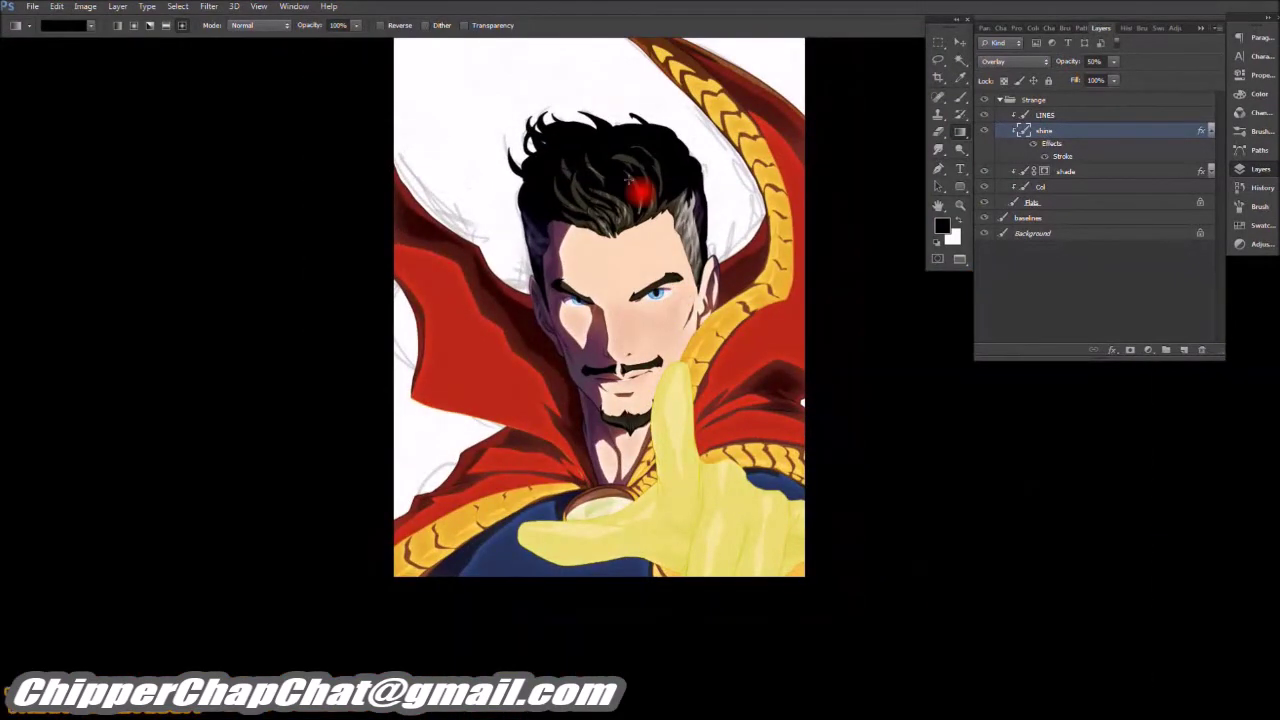
# Step: Fill the Background layer with black and hide the baselines layer
pyautogui.click(1008, 232)
pyautogui.hotkey('alt', 'BackSpace')
pyautogui.scroll(2, 810, 285)
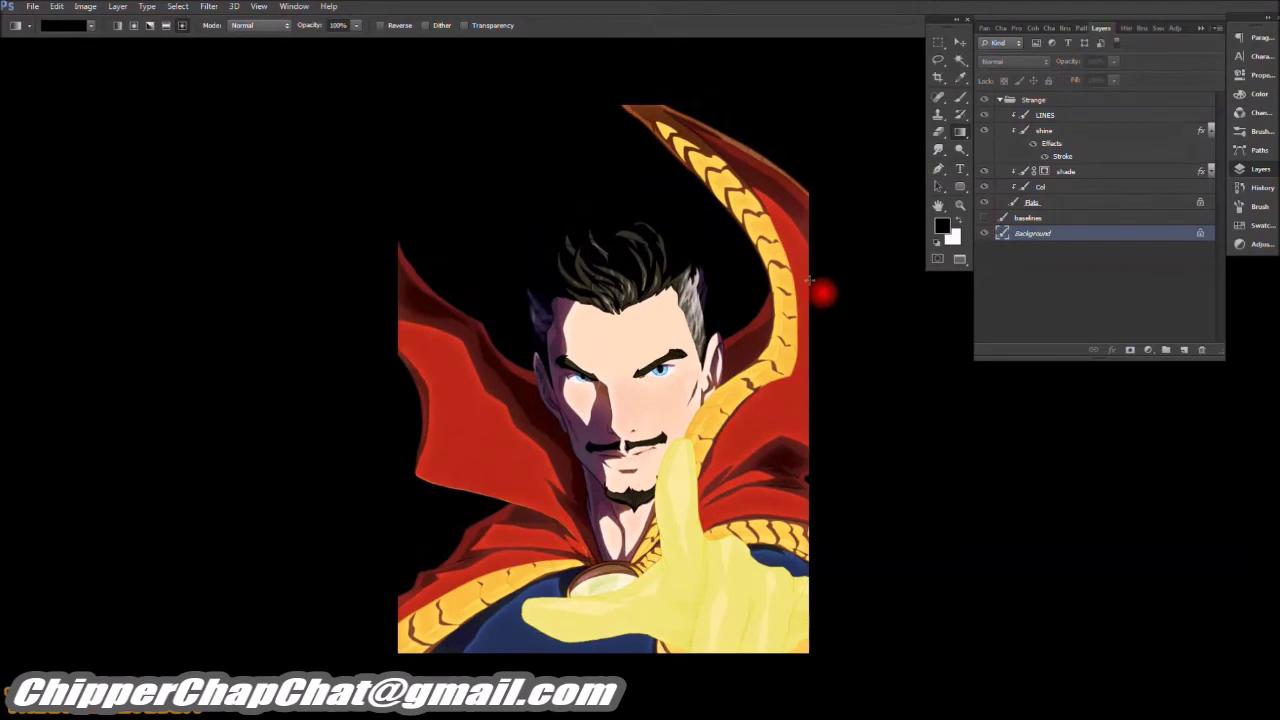
# Step: Add a light orange Overlay outer glow to the Flats layer with 100% opacity, 16% noise, 0% spread and 213 px size
pyautogui.doubleClick(1108, 204)
pyautogui.click(872, 458)
pyautogui.click(1010, 300)
pyautogui.click(1005, 478)
pyautogui.moveTo(999, 413); pyautogui.dragTo(1028, 414)
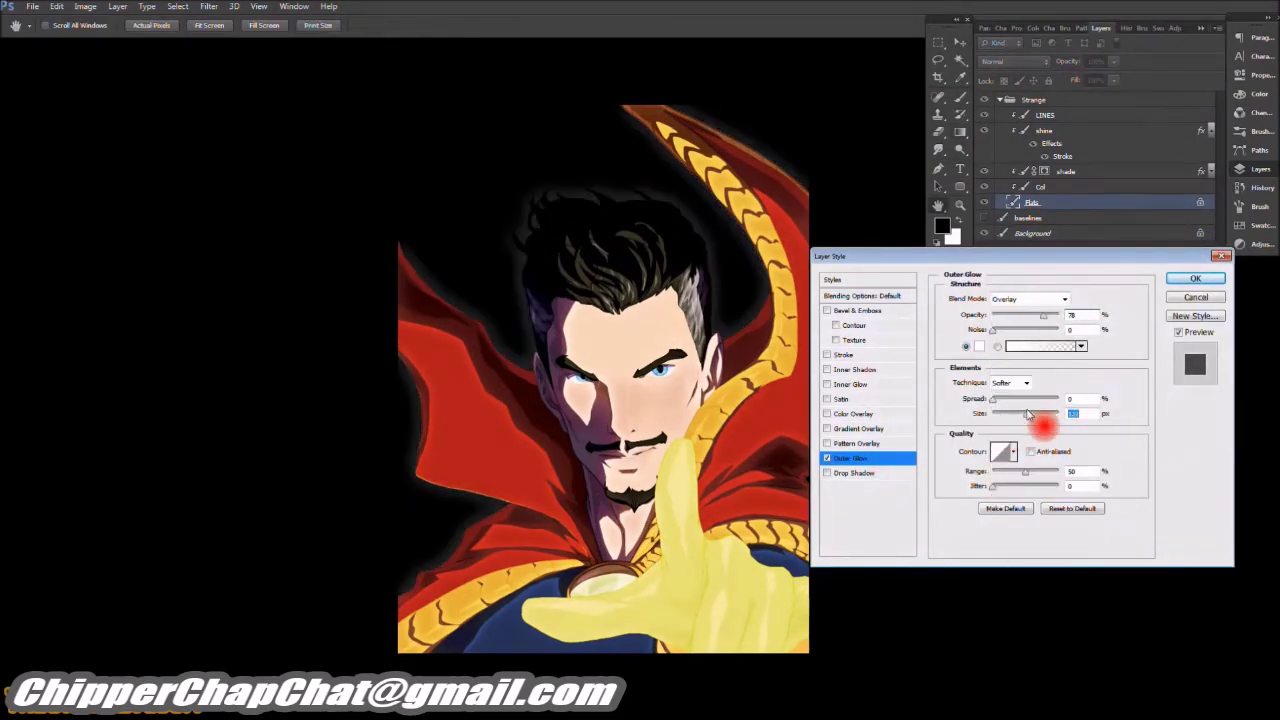
pyautogui.click(979, 346)
pyautogui.click(724, 386)
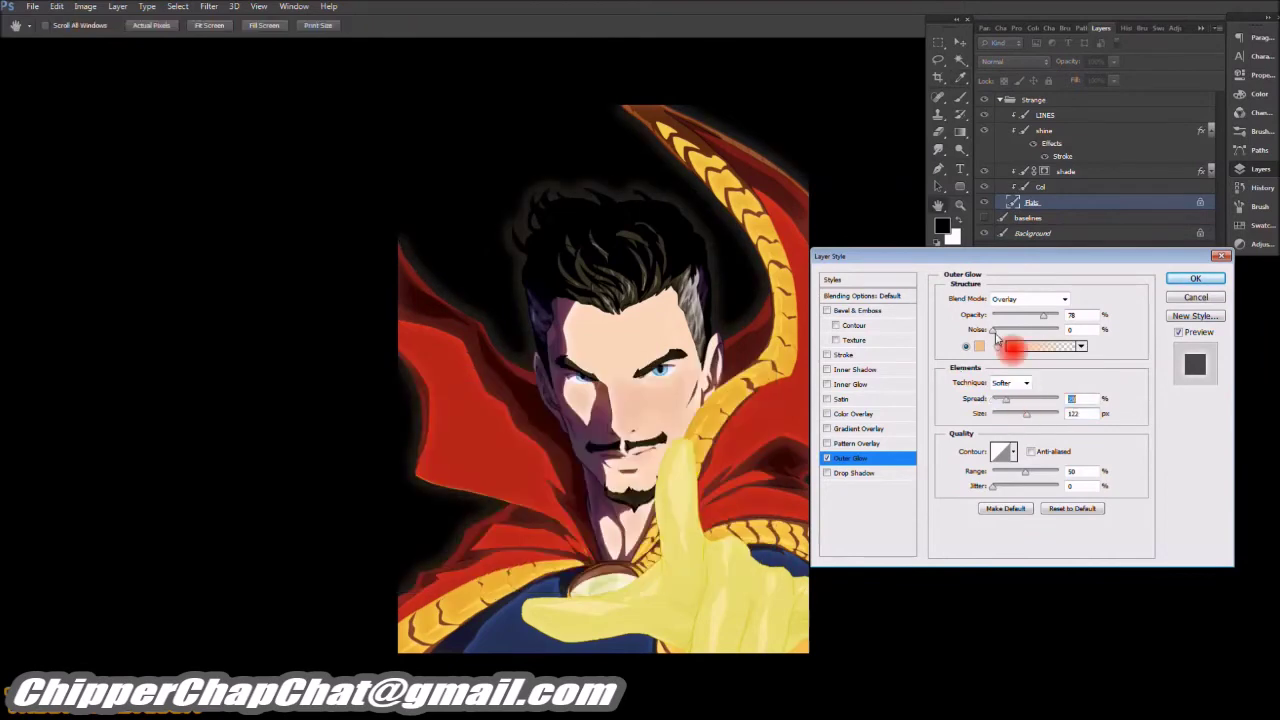
pyautogui.moveTo(1000, 413); pyautogui.dragTo(1048, 413)
pyautogui.moveTo(1050, 474); pyautogui.dragTo(1040, 474)
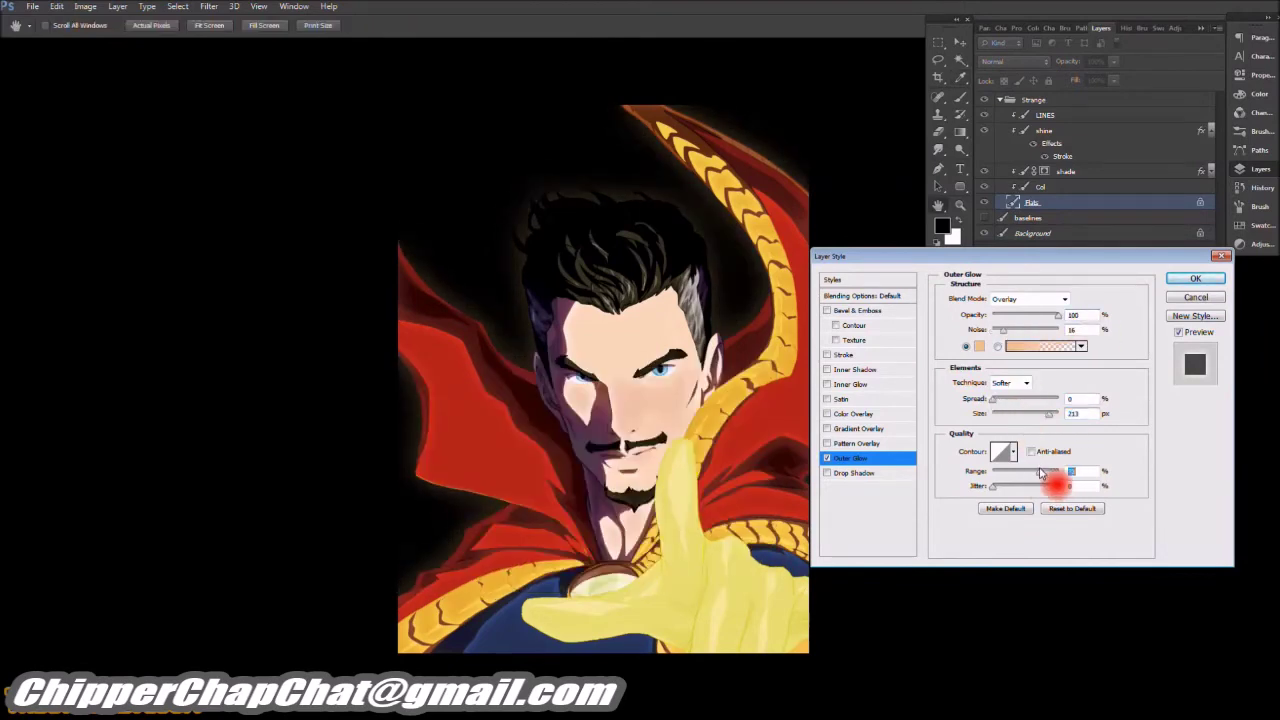
pyautogui.click(1183, 281)
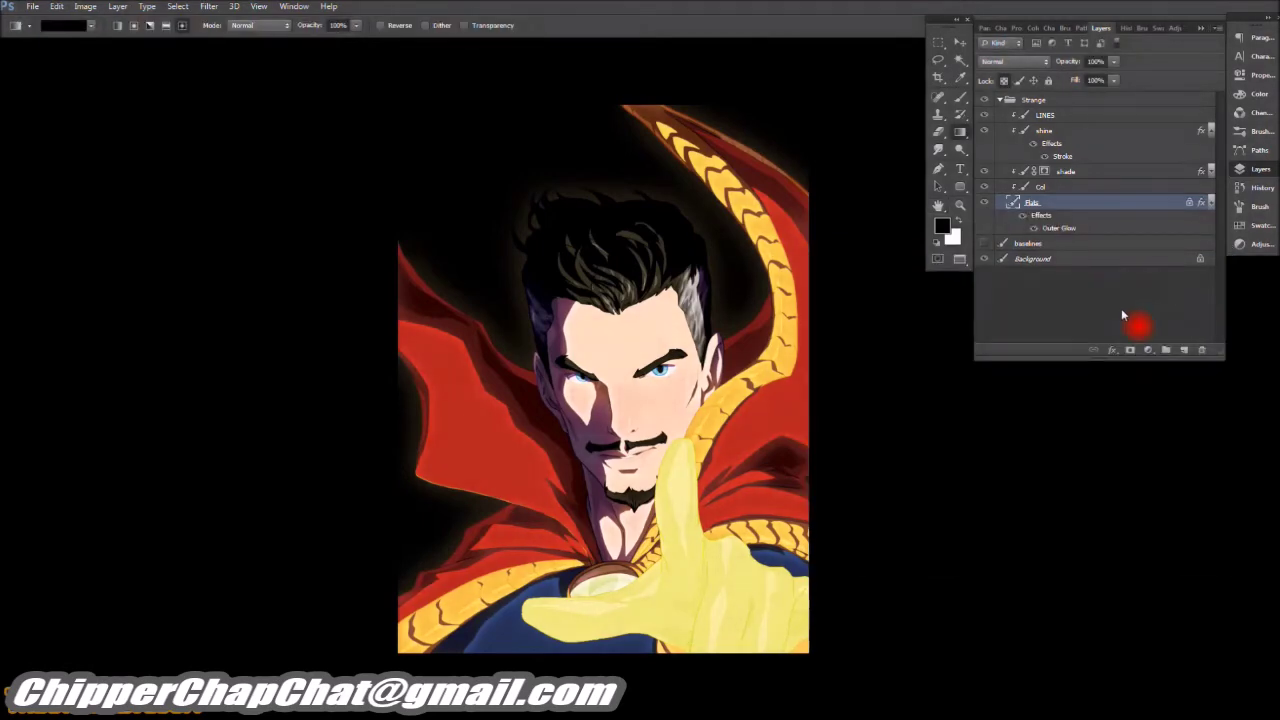
# Step: Create a layer above LINES, select the glove area from the Flats layer with the Magic Wand and fill it on the new layer
pyautogui.click(1084, 119)
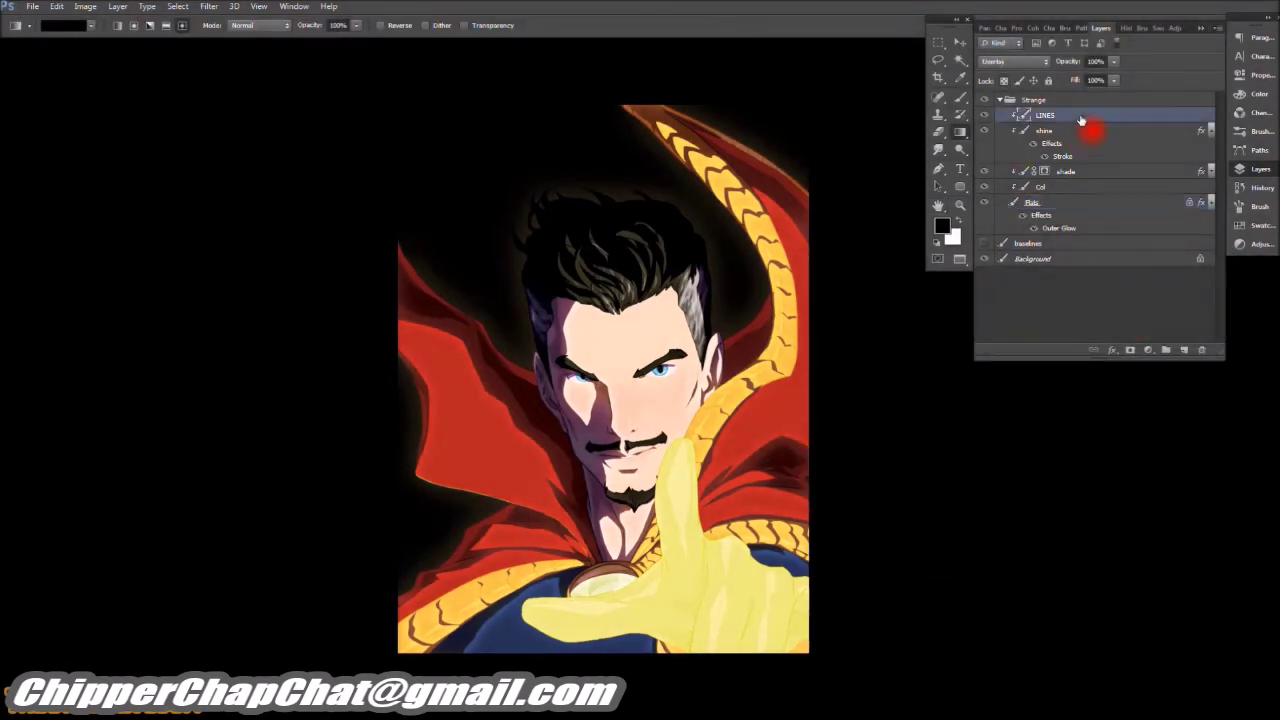
pyautogui.hotkey('ctrl', 'shift', 'alt', 'n')
pyautogui.press('w')
pyautogui.click(1032, 217)
pyautogui.click(737, 577)
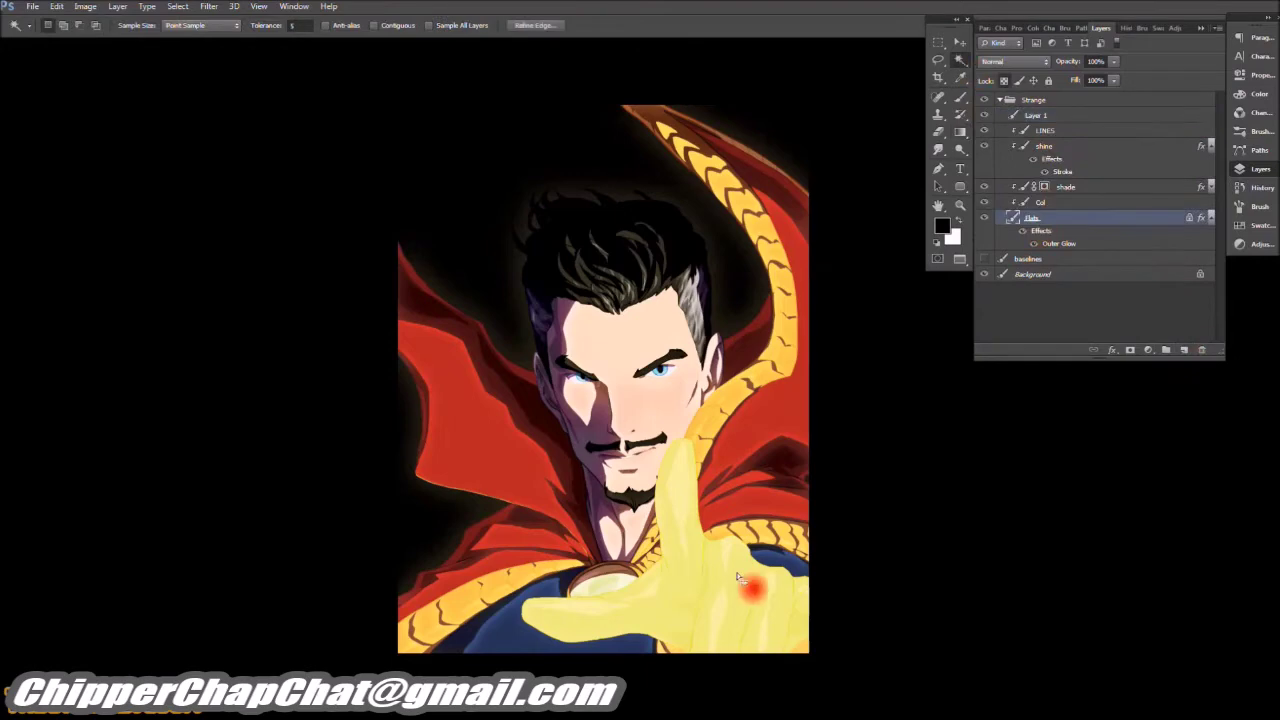
pyautogui.click(1055, 121)
pyautogui.hotkey('alt', 'BackSpace')
# Step: Set the glove layer's blend mode to Screen and lock its transparent pixels
pyautogui.press('g')
pyautogui.click(1014, 61)
pyautogui.click(1015, 199)
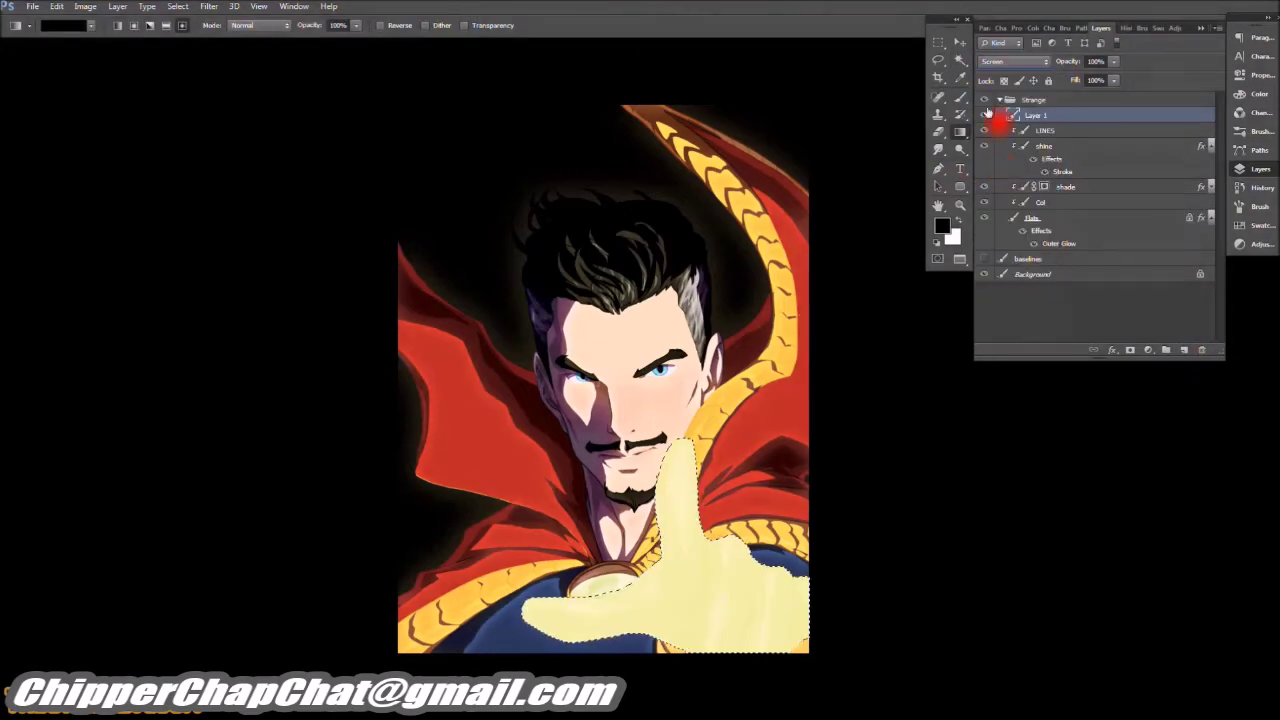
pyautogui.click(941, 226)
pyautogui.press('Escape')
pyautogui.click(1004, 80)
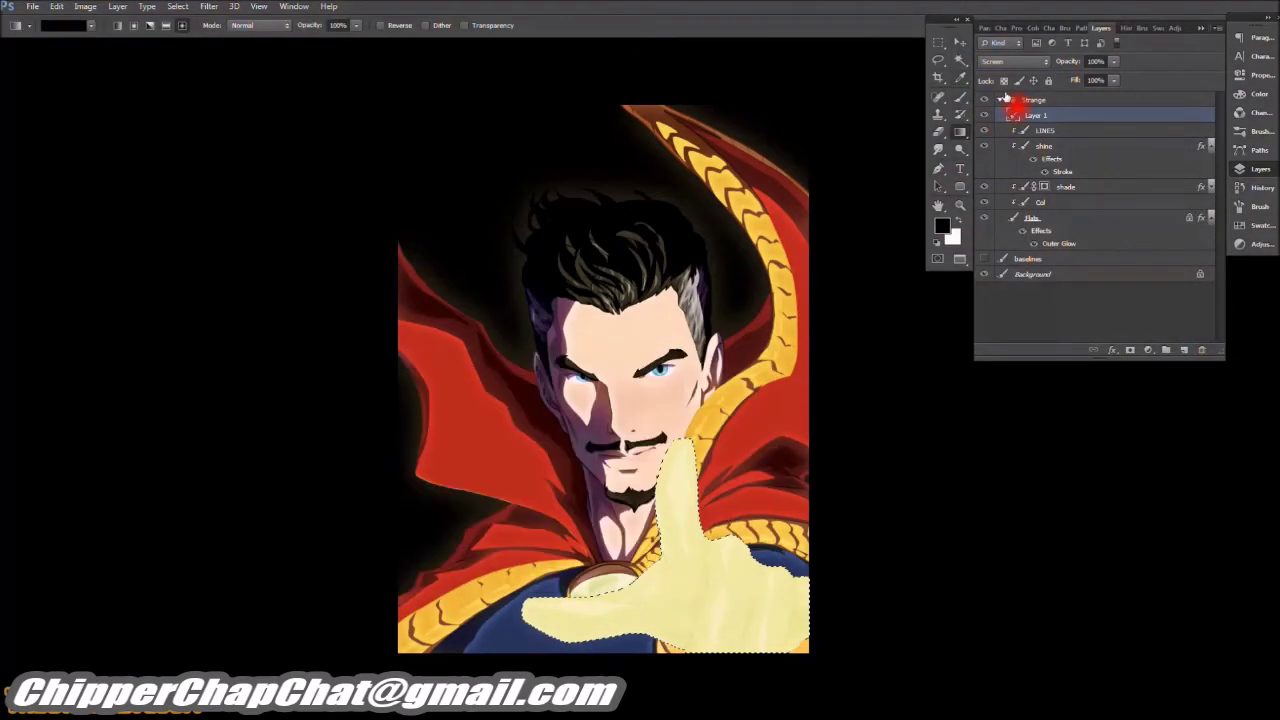
# Step: Add an outer glow to the glove layer and make it pale yellow, entering 5 and 30 as colour values
pyautogui.doubleClick(1080, 115)
pyautogui.click(851, 458)
pyautogui.moveTo(1000, 413); pyautogui.dragTo(1044, 413)
pyautogui.click(980, 346)
pyautogui.click(738, 526)
pyautogui.write('5')
pyautogui.press('Tab')
pyautogui.press('Tab')
pyautogui.write('30')
pyautogui.press('Return')
# Step: Set the glove's outer glow to 100% opacity, 6% spread and 250 px size
pyautogui.click(1058, 315)
pyautogui.moveTo(994, 399); pyautogui.dragTo(996, 399)
pyautogui.click(1074, 413)
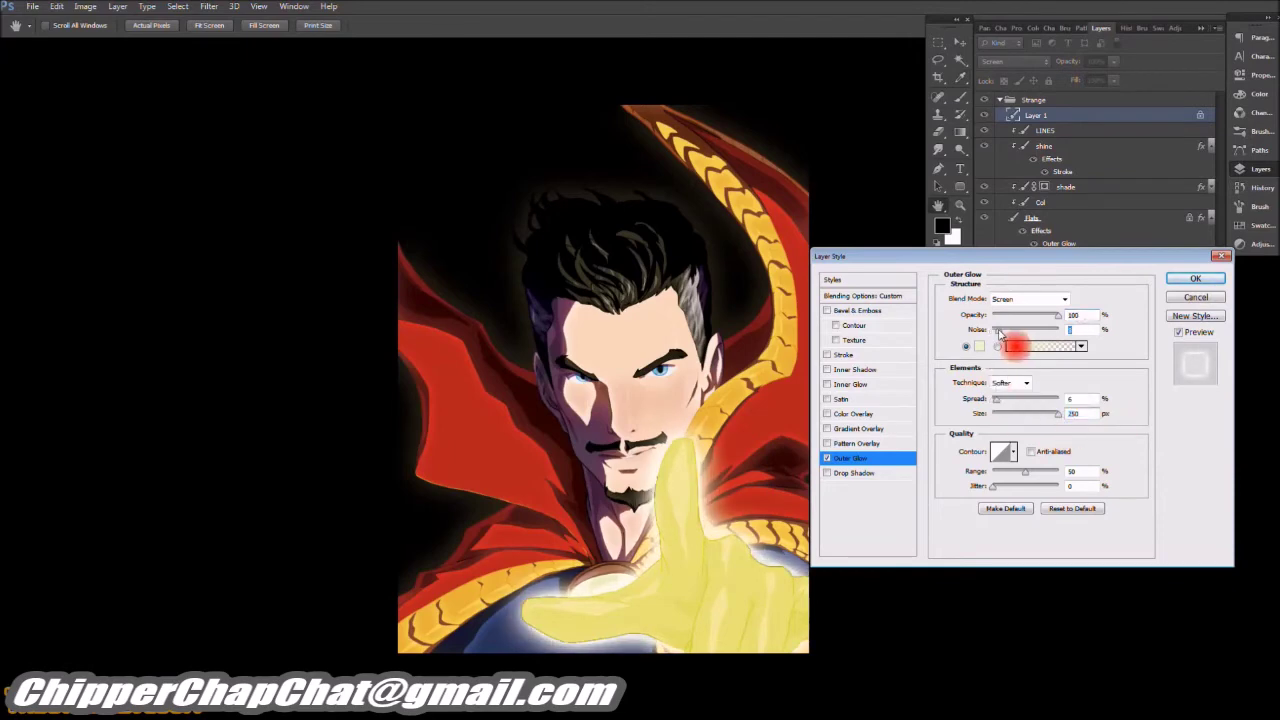
# Step: Add a white Overlay inner glow to the glove layer with 100% opacity, 11% noise and 114 px size, and apply the layer style
pyautogui.click(851, 384)
pyautogui.click(979, 346)
pyautogui.press('Return')
pyautogui.click(1030, 299)
pyautogui.click(1022, 484)
pyautogui.click(1024, 428)
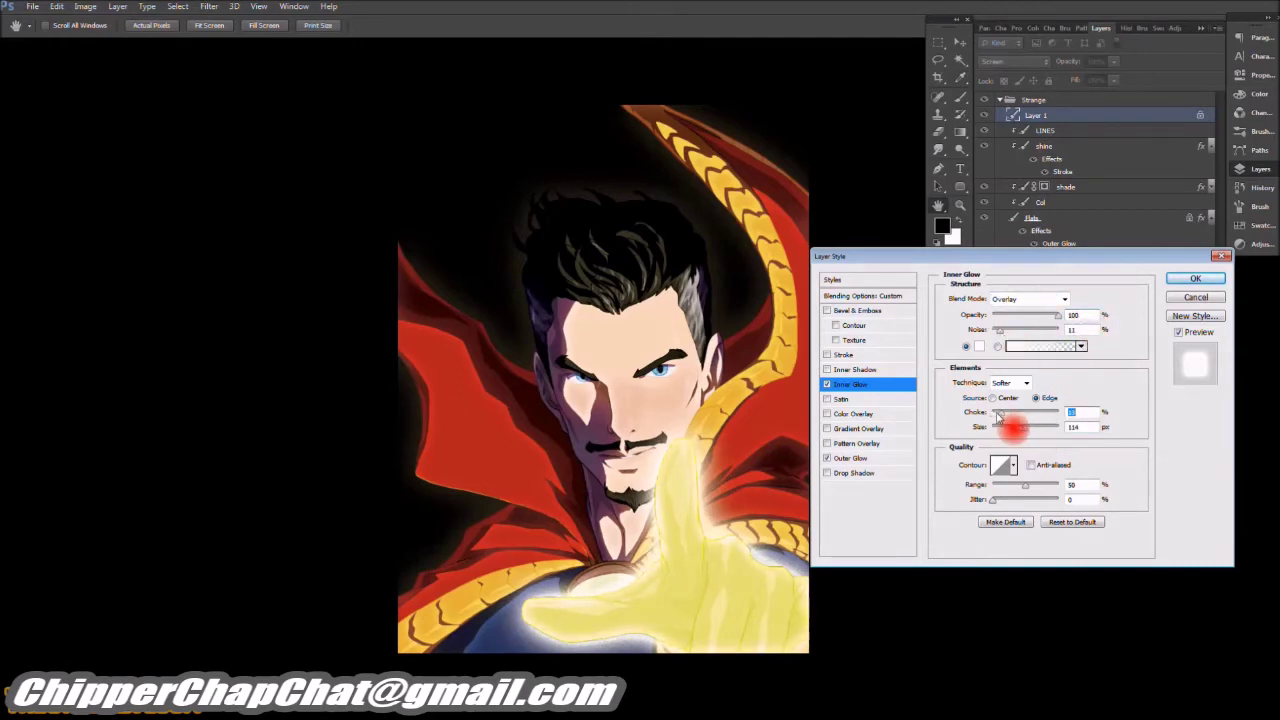
pyautogui.click(850, 458)
pyautogui.click(1190, 279)
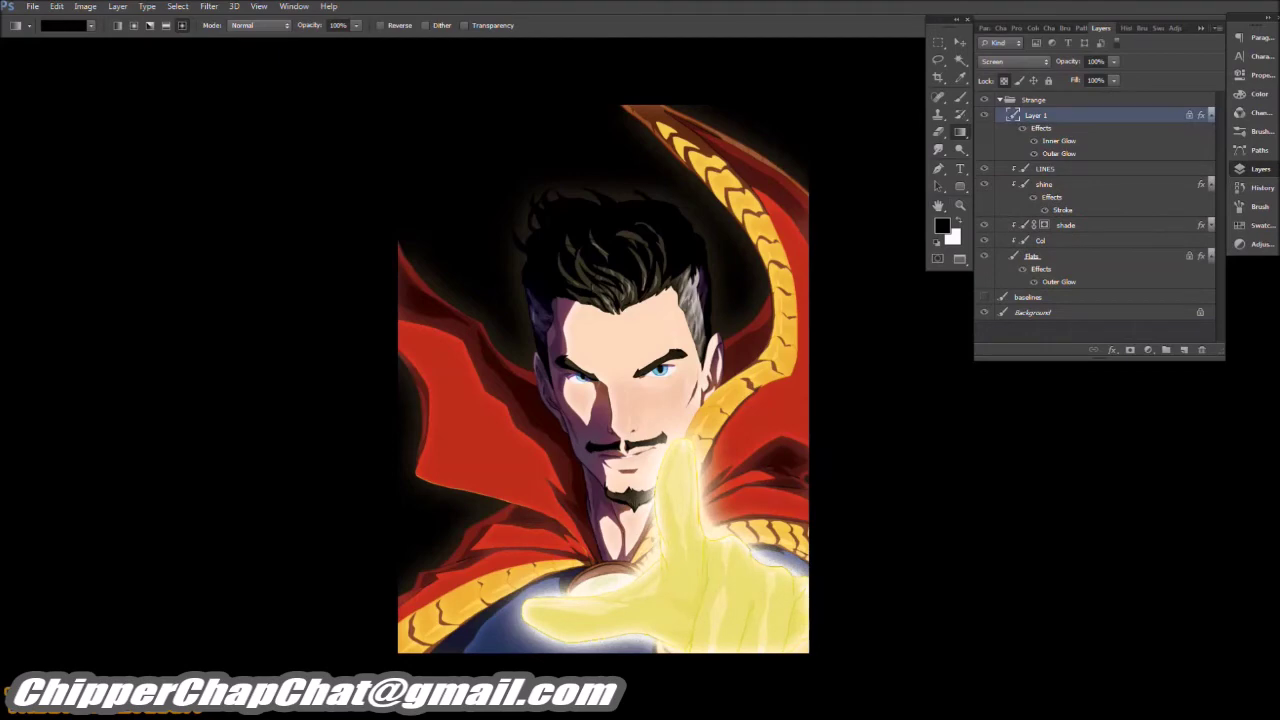
# Step: Duplicate the glove glow layer and collapse the effect lists of both layers
pyautogui.moveTo(1115, 125); pyautogui.dragTo(1184, 349)
pyautogui.click(1022, 128)
pyautogui.click(1210, 115)
pyautogui.click(1210, 130)
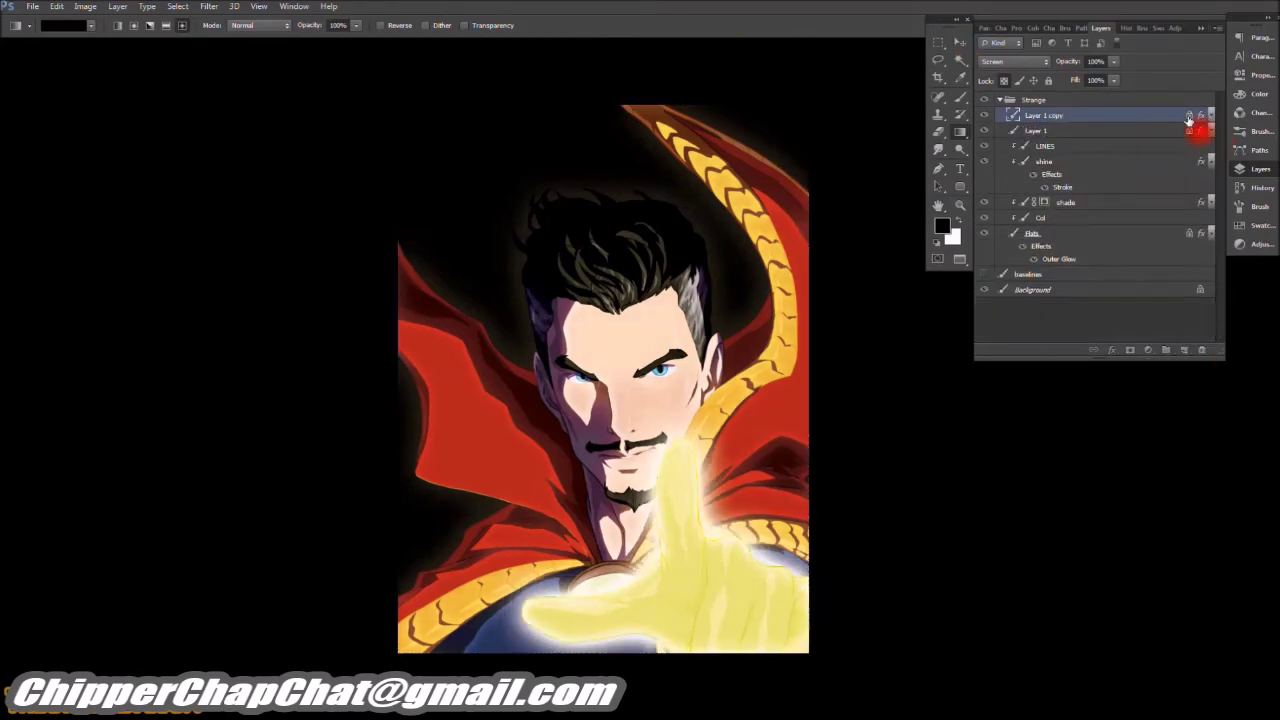
# Step: Select a large circle around the glove with the elliptical marquee and fill it with white on the duplicate layer
pyautogui.moveTo(937, 42); pyautogui.dragTo(1000, 58)
pyautogui.moveTo(670, 510); pyautogui.dragTo(737, 508)
pyautogui.click(942, 228)
pyautogui.click(730, 386)
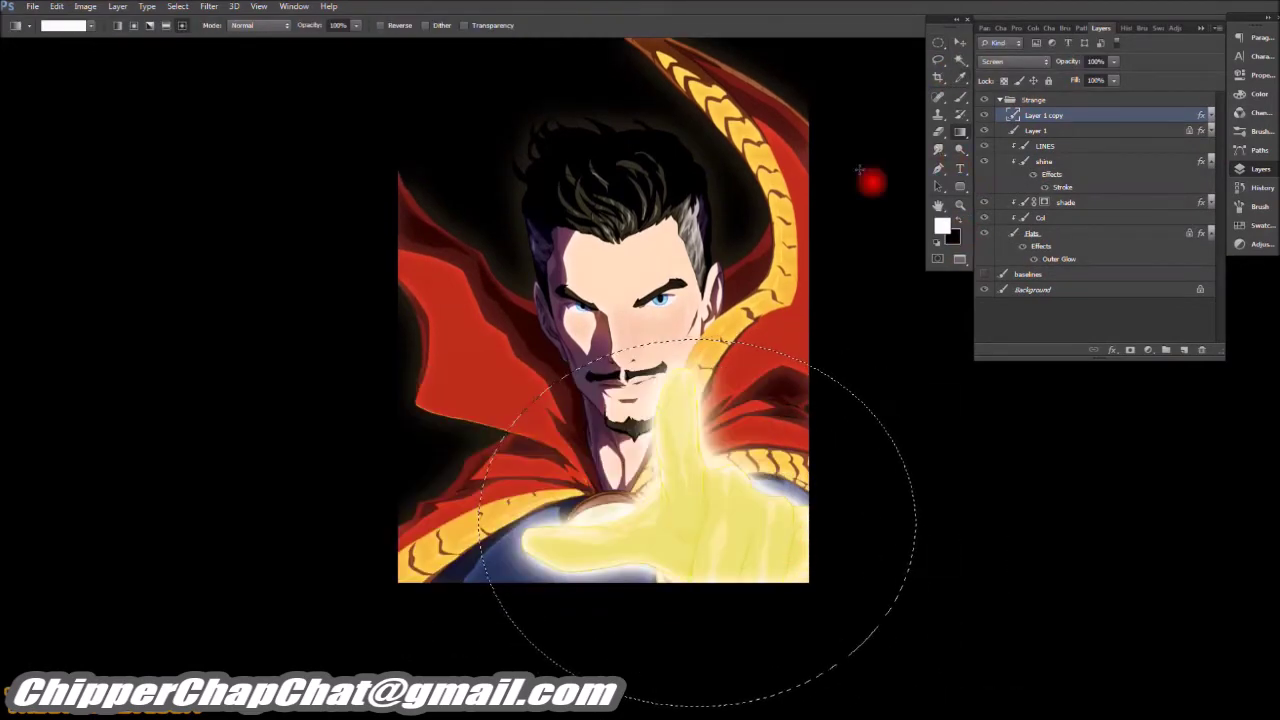
pyautogui.hotkey('alt', 'BackSpace')
# Step: Try other blend modes on the white circle layer, ending on Screen
pyautogui.click(1014, 61)
pyautogui.click(1003, 88)
pyautogui.click(1013, 61)
pyautogui.click(992, 120)
pyautogui.click(1013, 61)
pyautogui.click(1008, 178)
# Step: Cut an offset circle out of the large white circle so a thin crescent arc remains around the glove, and remove the selection
pyautogui.press('m')
pyautogui.moveTo(798, 535); pyautogui.dragTo(714, 491)
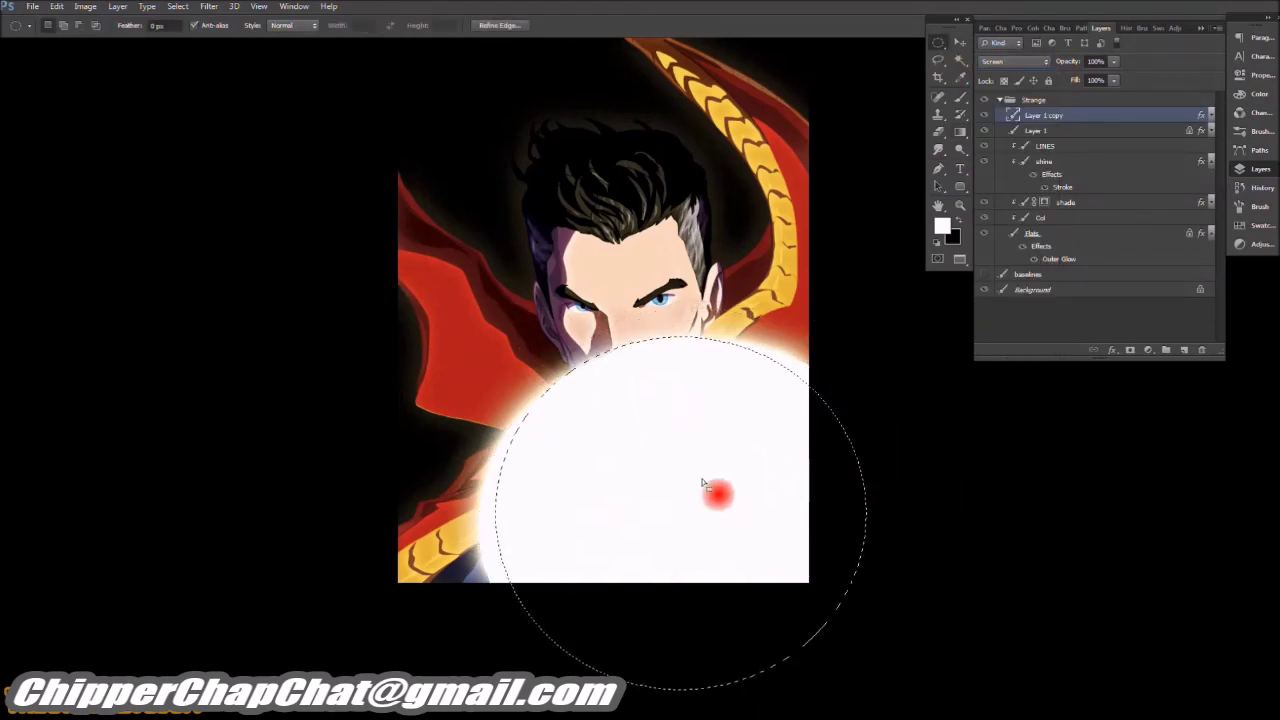
pyautogui.press('Delete')
pyautogui.hotkey('ctrl', 'd')
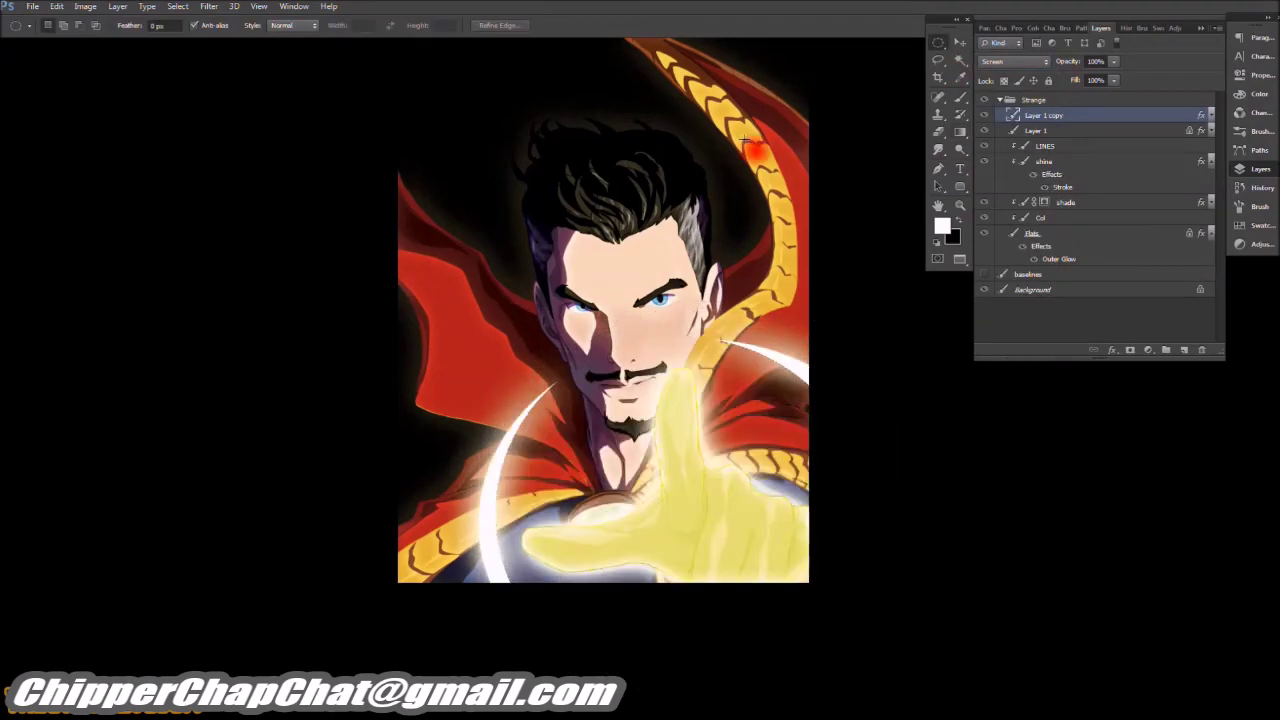
# Step: Recolour the arc layer's outer glow to a stronger yellow, entering 25 and 100 as colour values, and apply the style
pyautogui.doubleClick(1097, 121)
pyautogui.click(866, 457)
pyautogui.click(979, 346)
pyautogui.click(735, 526)
pyautogui.write('25')
pyautogui.press('Tab')
pyautogui.press('Tab')
pyautogui.write('100')
pyautogui.press('Return')
pyautogui.press('Return')
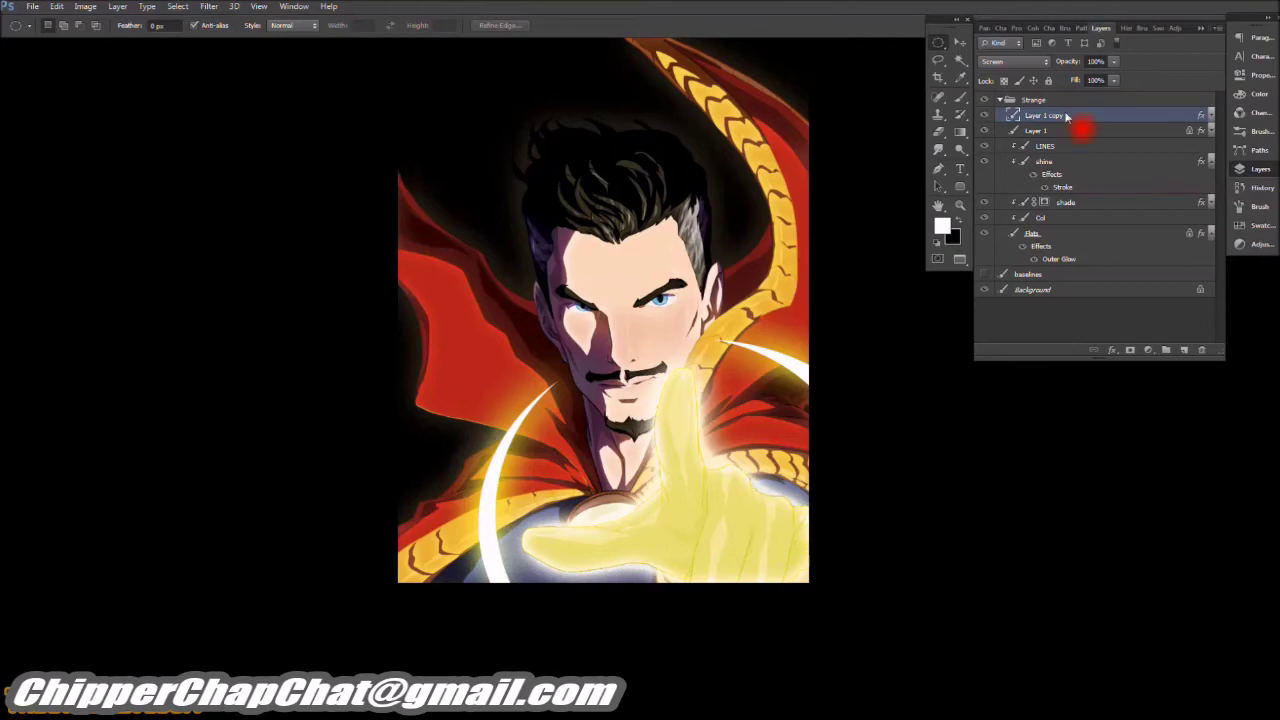
# Step: On a new layer, fill a small white circle over the cape above the raised fingers and cut an offset circle out of it
pyautogui.click(1182, 352)
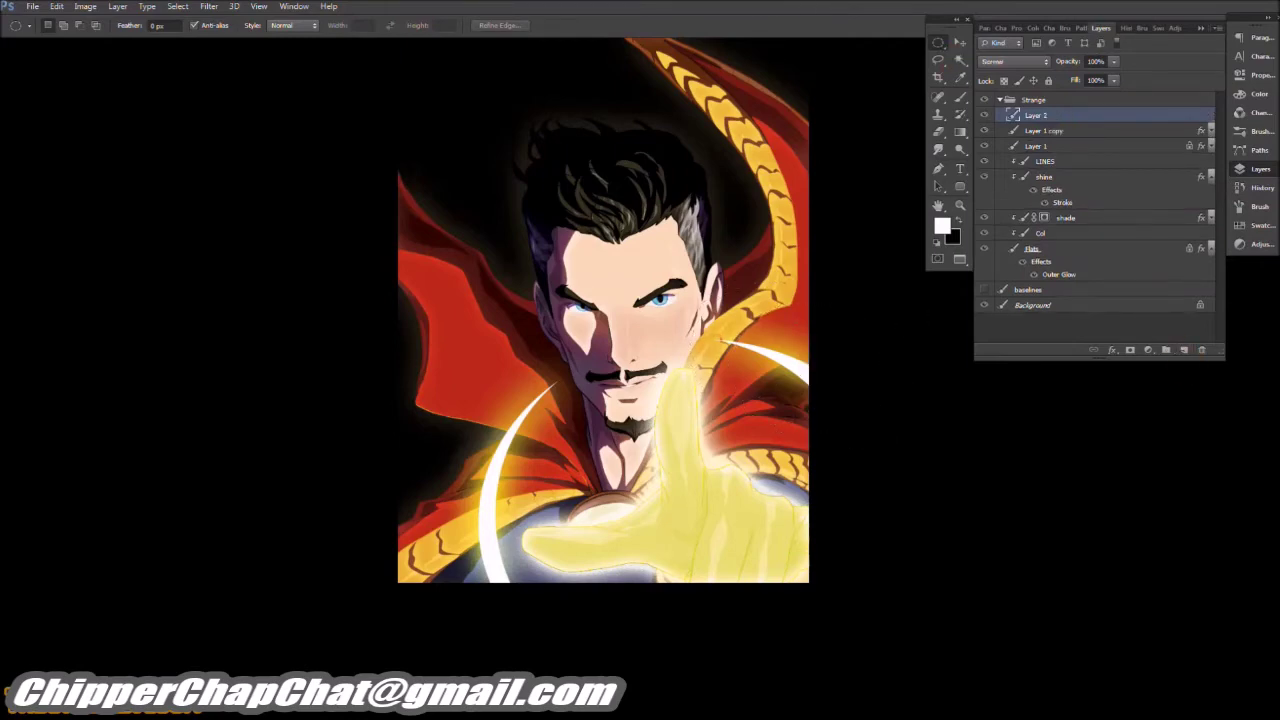
pyautogui.moveTo(815, 283)
pyautogui.mouseDown()
pyautogui.moveTo(871, 429)
pyautogui.moveTo(808, 337)
pyautogui.moveTo(790, 360)
pyautogui.moveTo(758, 337)
pyautogui.moveTo(792, 350)
pyautogui.mouseUp()
pyautogui.press('g')
pyautogui.hotkey('ctrl', 'shift', 'alt', 'n')
pyautogui.press('m')
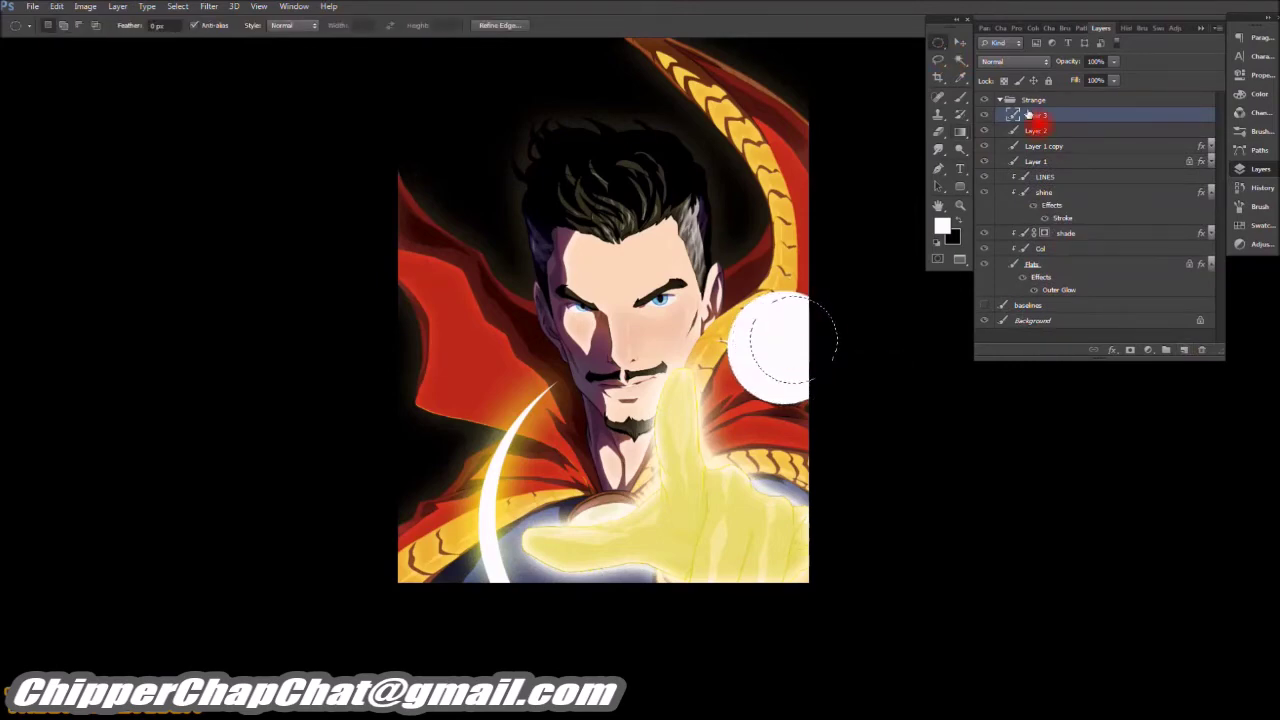
pyautogui.click(1036, 130)
pyautogui.press('Delete')
# Step: Fill the small crescent ring with white on the glowing arc layer and delete the helper layers
pyautogui.press('g')
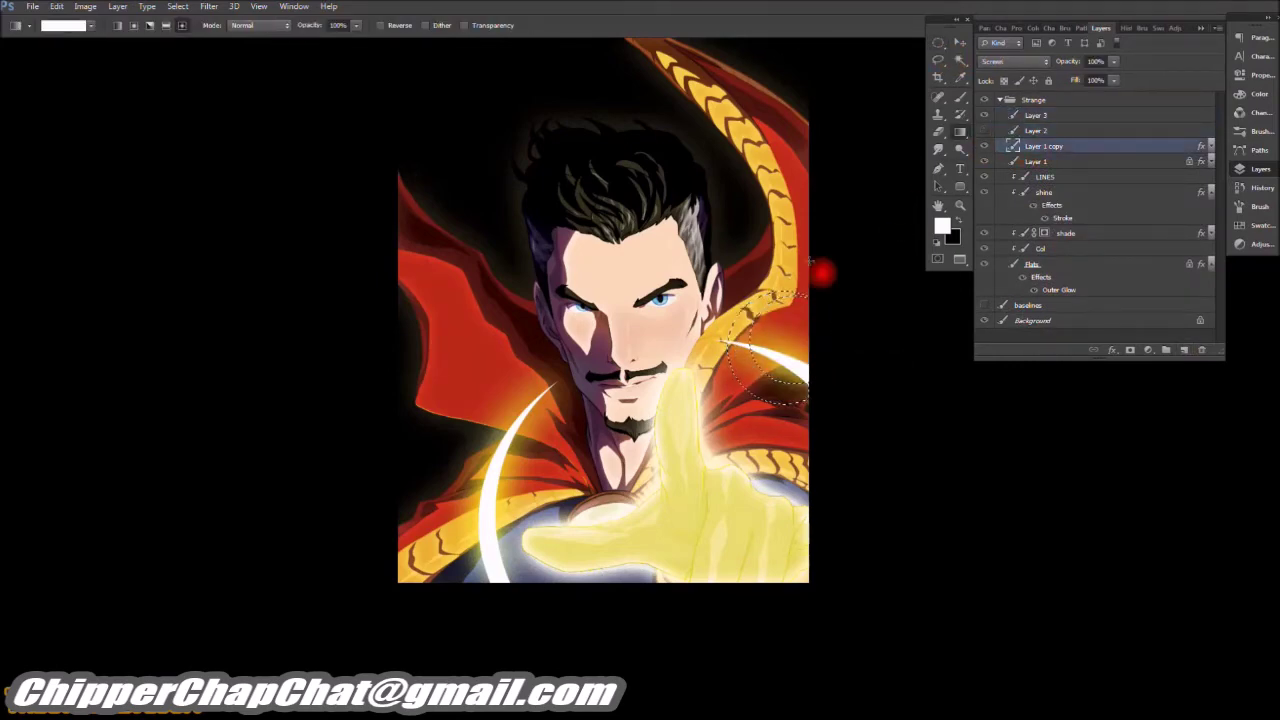
pyautogui.moveTo(823, 274); pyautogui.dragTo(790, 345)
pyautogui.keyDown('shift'); pyautogui.click(1094, 118); pyautogui.keyUp('shift')
pyautogui.moveTo(1094, 130); pyautogui.dragTo(1204, 345)
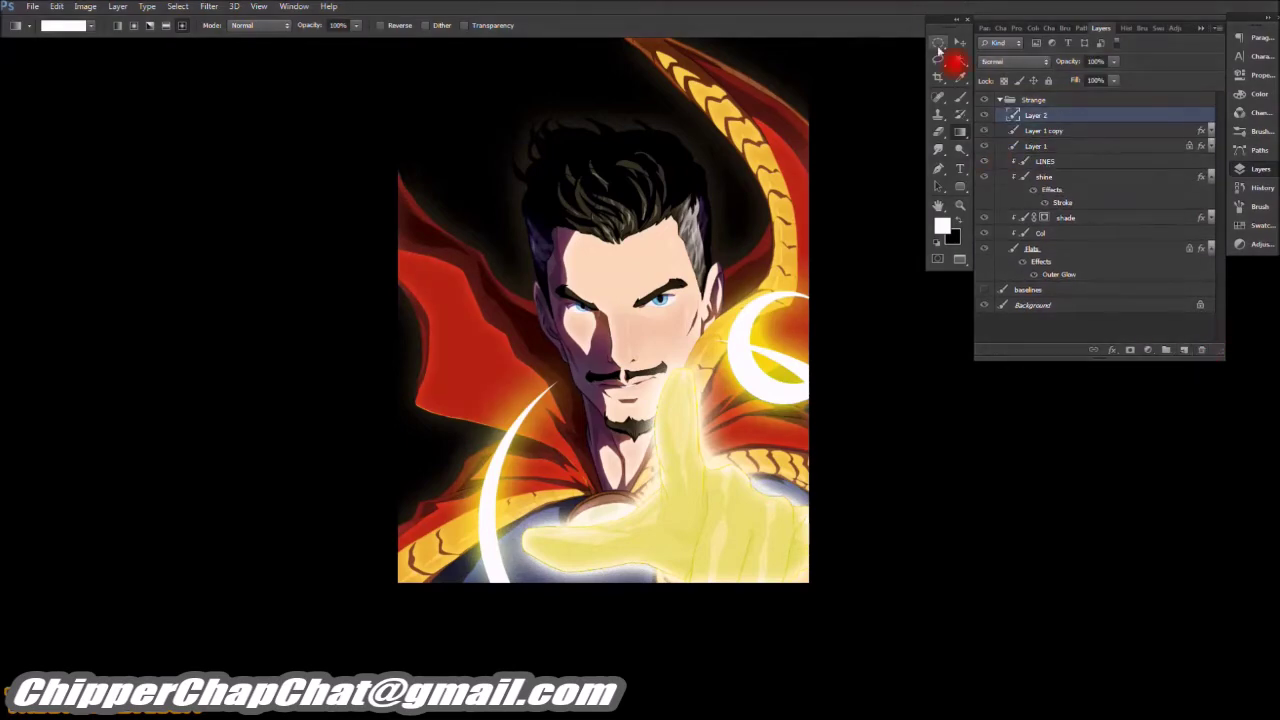
# Step: On a new layer, select a small circle over the cape across from the first ring and fill it with white
pyautogui.press('m')
pyautogui.moveTo(539, 441); pyautogui.dragTo(558, 465)
pyautogui.press('x')
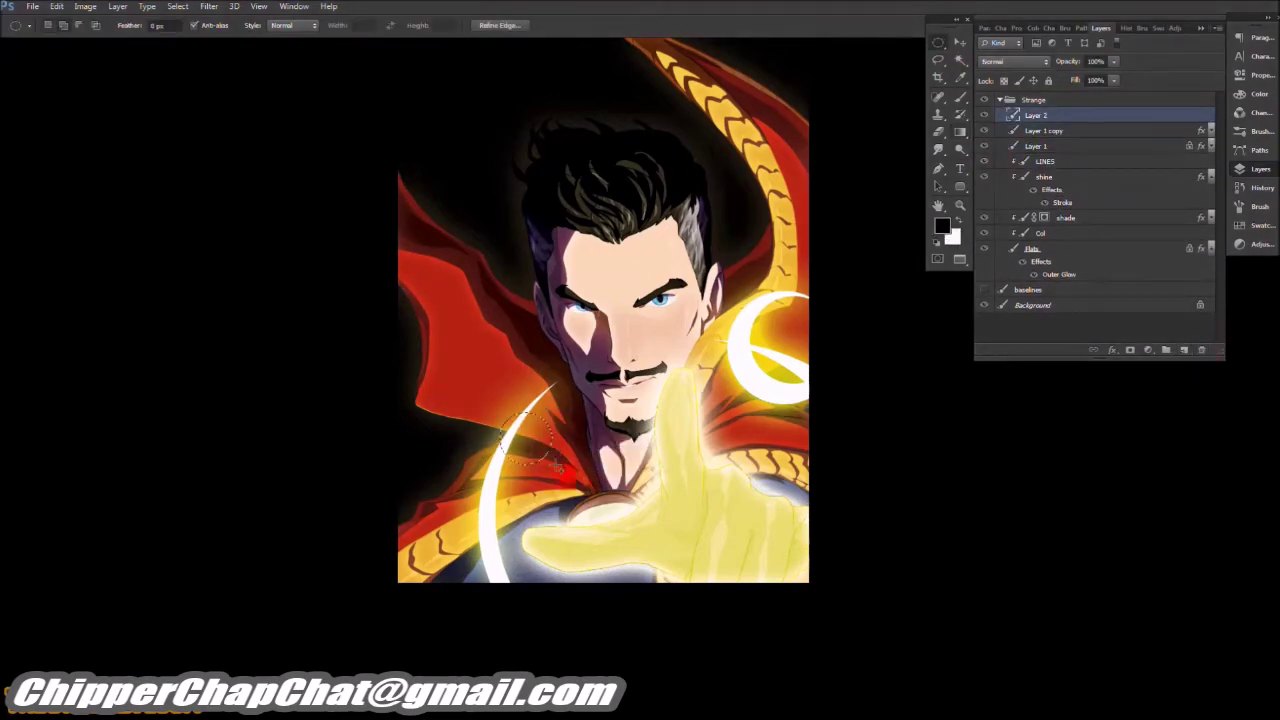
pyautogui.moveTo(607, 517); pyautogui.dragTo(547, 462)
pyautogui.press('x')
pyautogui.hotkey('alt', 'BackSpace')
# Step: Cut an offset circle out of the second white circle to leave a thin ring, and remove the selection
pyautogui.moveTo(640, 460); pyautogui.dragTo(562, 446)
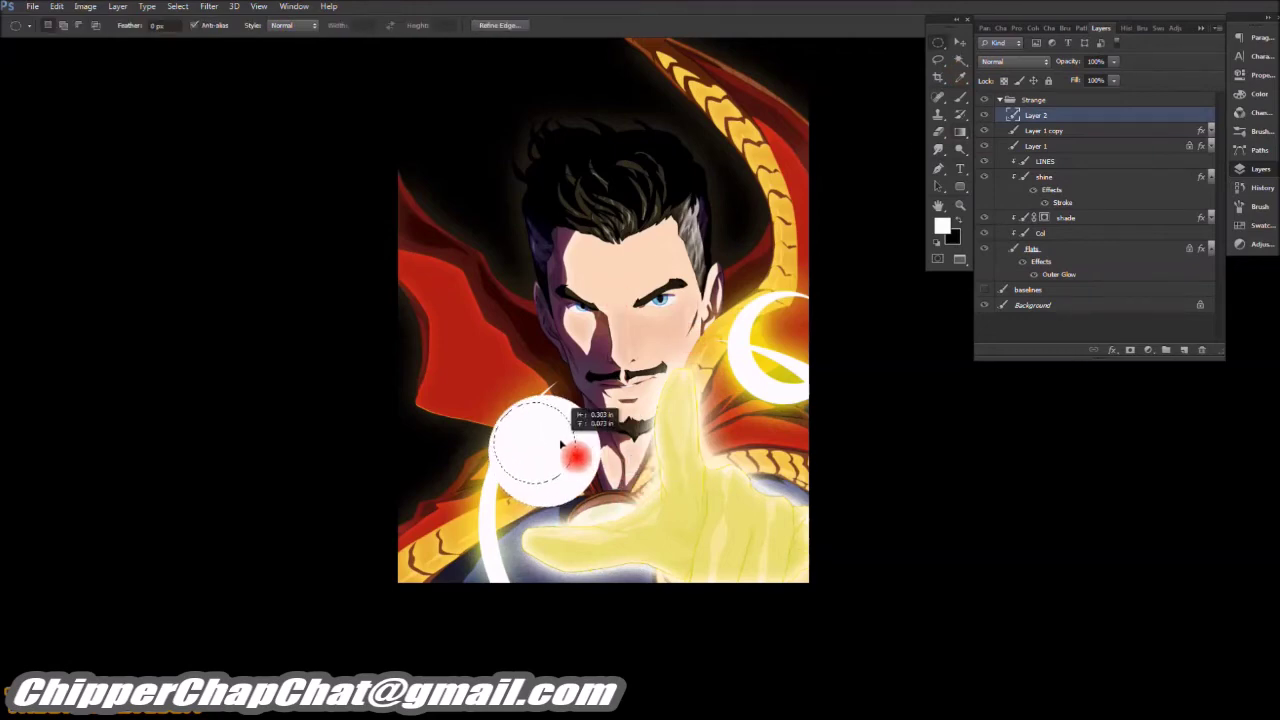
pyautogui.press('Delete')
pyautogui.hotkey('ctrl', 'd')
# Step: Position the second ring over the end of the large arc, fill its shape on the glowing arc layer and hide the helper layer
pyautogui.moveTo(489, 408); pyautogui.dragTo(512, 472)
pyautogui.press('v')
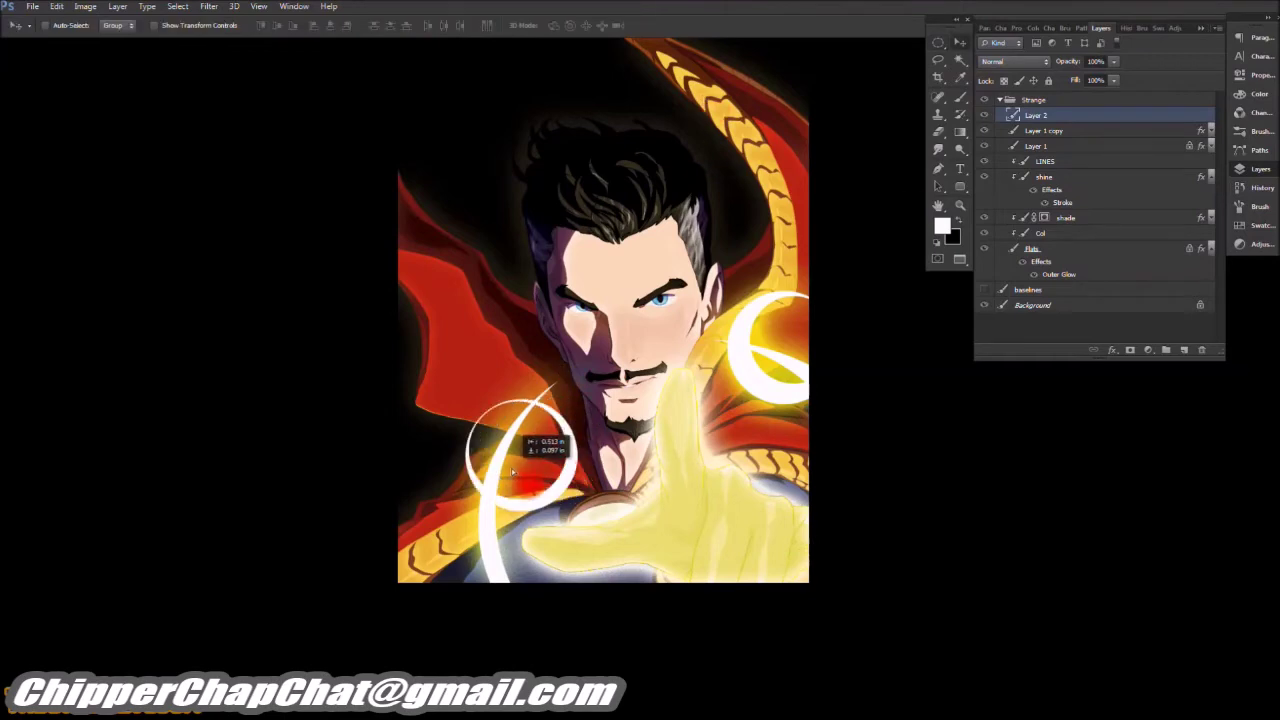
pyautogui.click(1040, 131)
pyautogui.press('g')
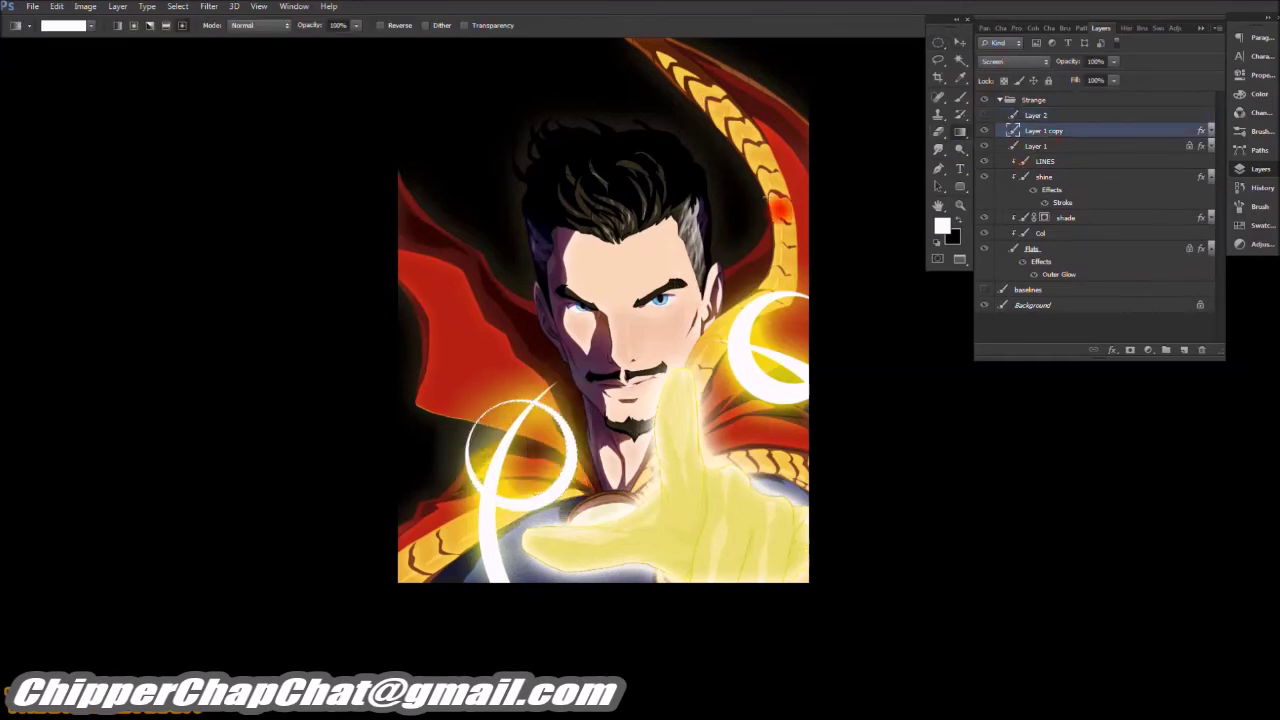
# Step: Apply a Gaussian Blur with a 12-pixel radius to the glowing arc layer
pyautogui.click(209, 6)
pyautogui.click(407, 216)
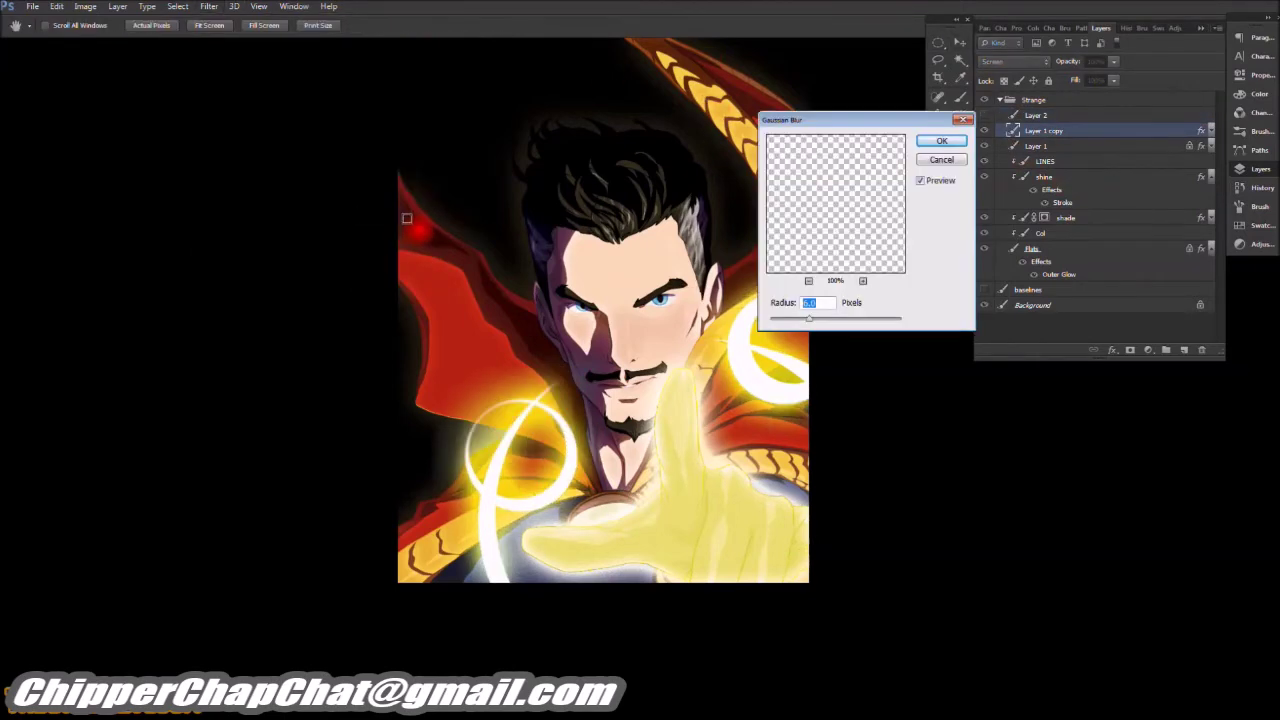
pyautogui.write('12')
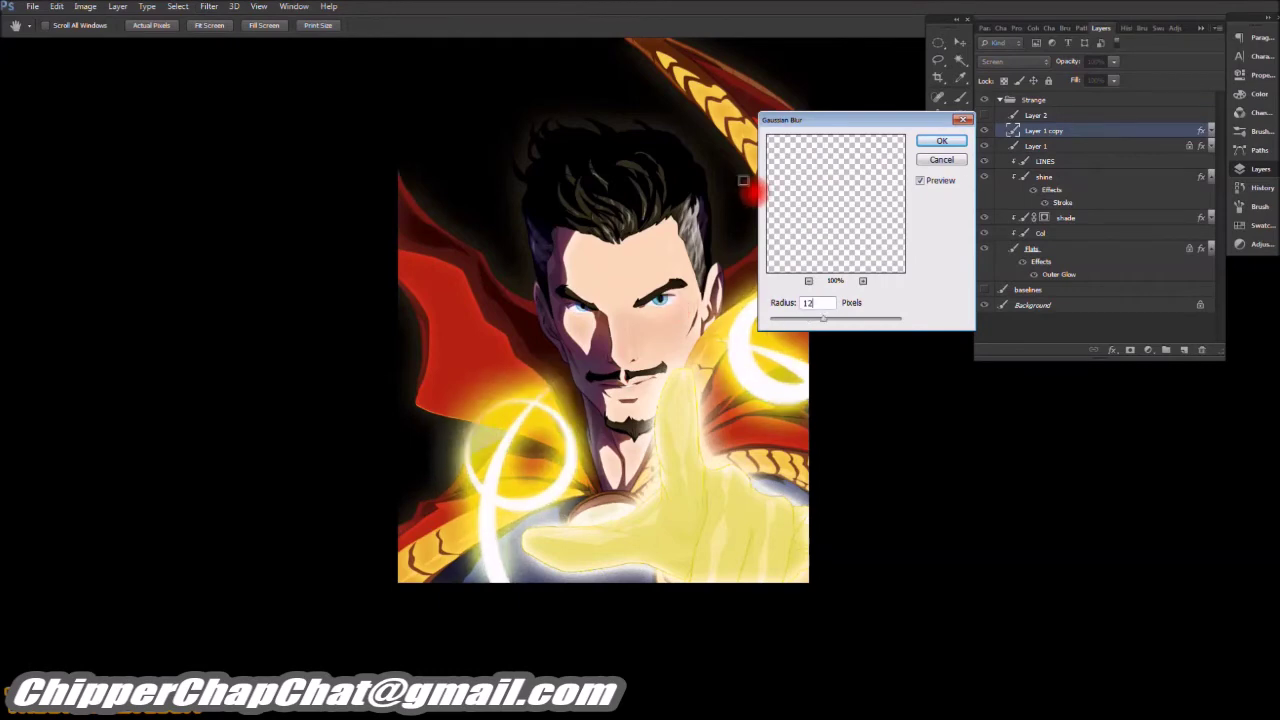
pyautogui.click(941, 140)
# Step: Add another thin white crescent arc across the glove on the glowing arc layer
pyautogui.scroll(-5, 766, 237)
pyautogui.moveTo(520, 243); pyautogui.dragTo(643, 291)
pyautogui.hotkey('alt', 'BackSpace')
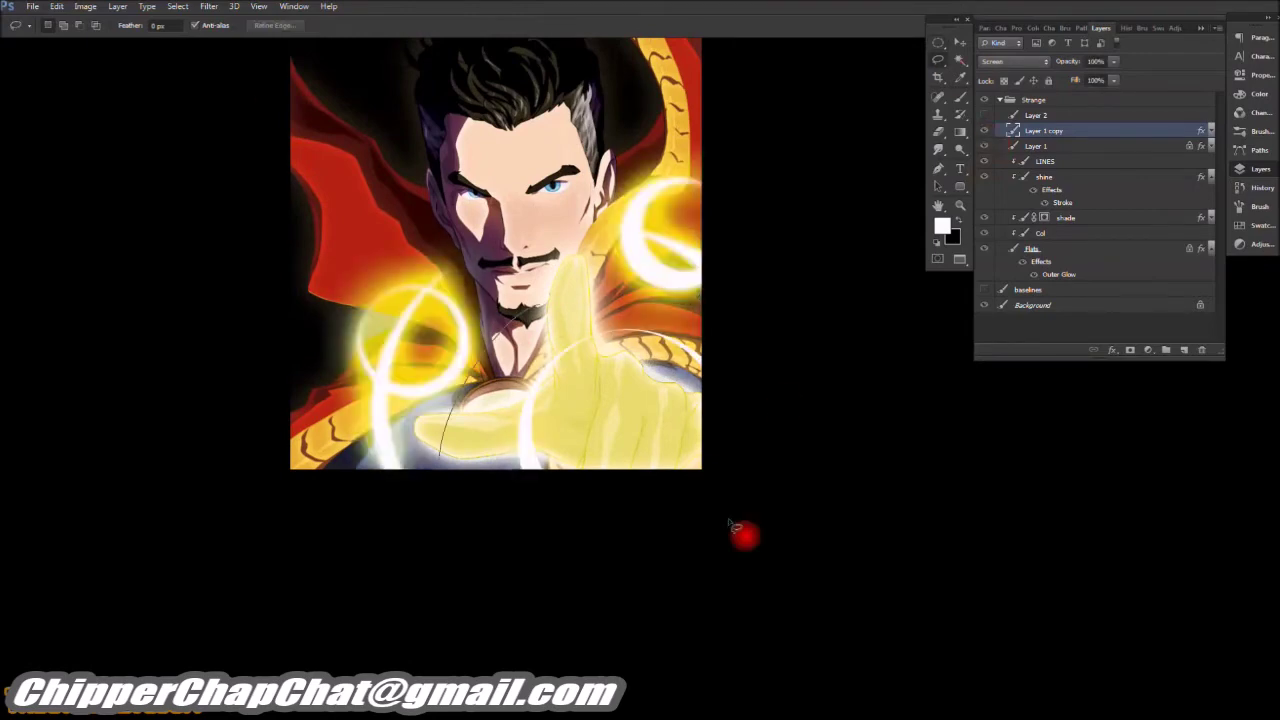
# Step: Lasso the area around the new glove arc, soften it with a blur filter and remove the selection
pyautogui.moveTo(745, 535)
pyautogui.mouseDown()
pyautogui.moveTo(571, 320)
pyautogui.moveTo(505, 345)
pyautogui.mouseUp()
pyautogui.click(209, 6)
pyautogui.moveTo(257, 130)
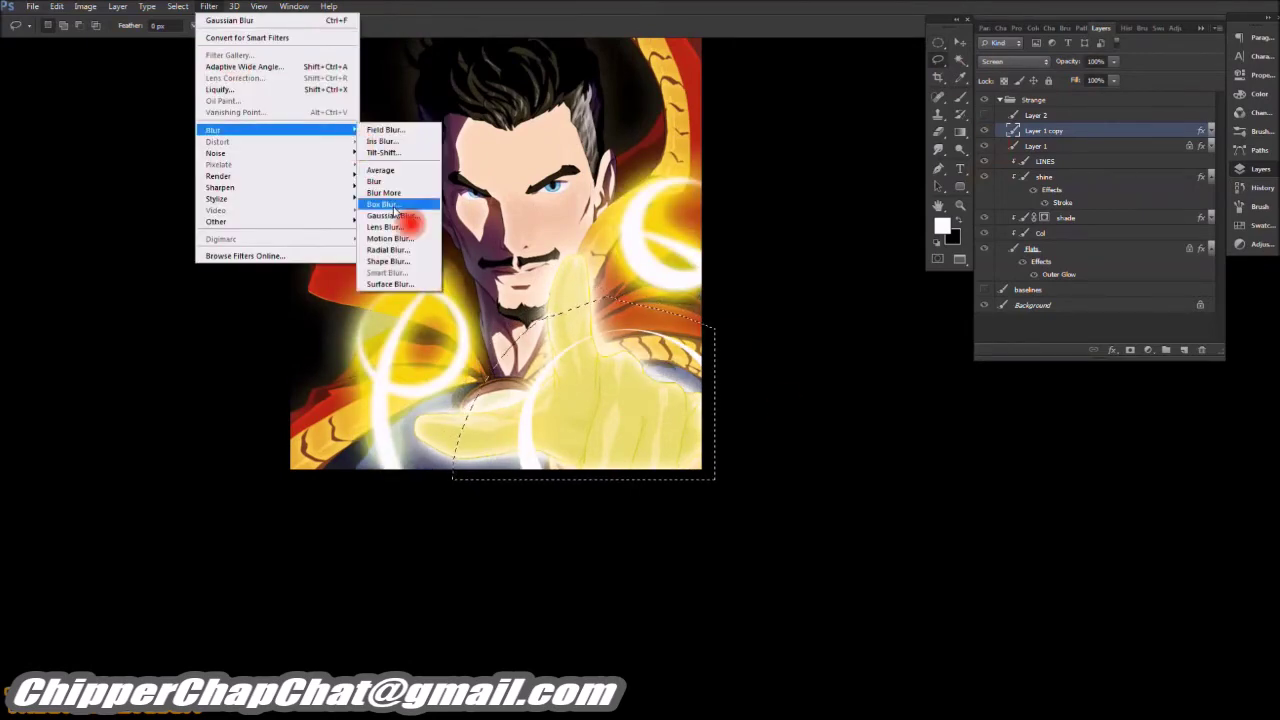
pyautogui.click(394, 206)
pyautogui.click(943, 134)
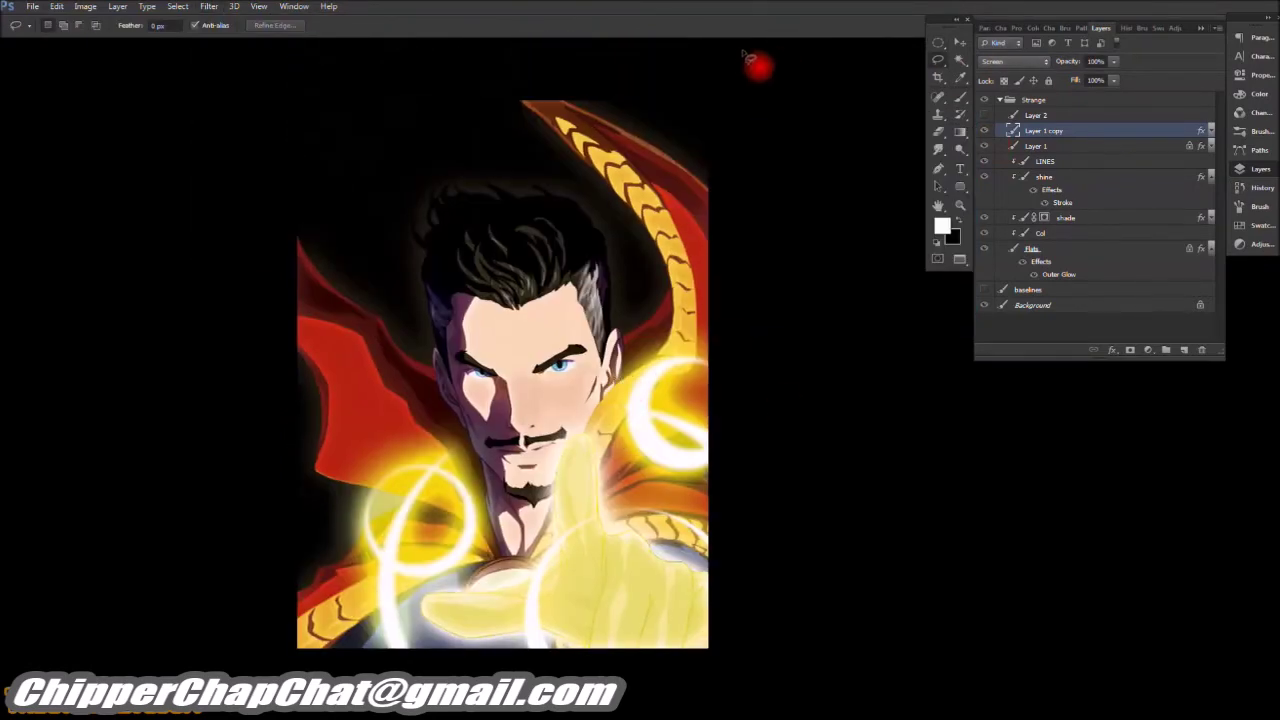
# Step: Duplicate the glowing arc layer and delete the hidden helper layer
pyautogui.moveTo(1043, 130); pyautogui.dragTo(1184, 350)
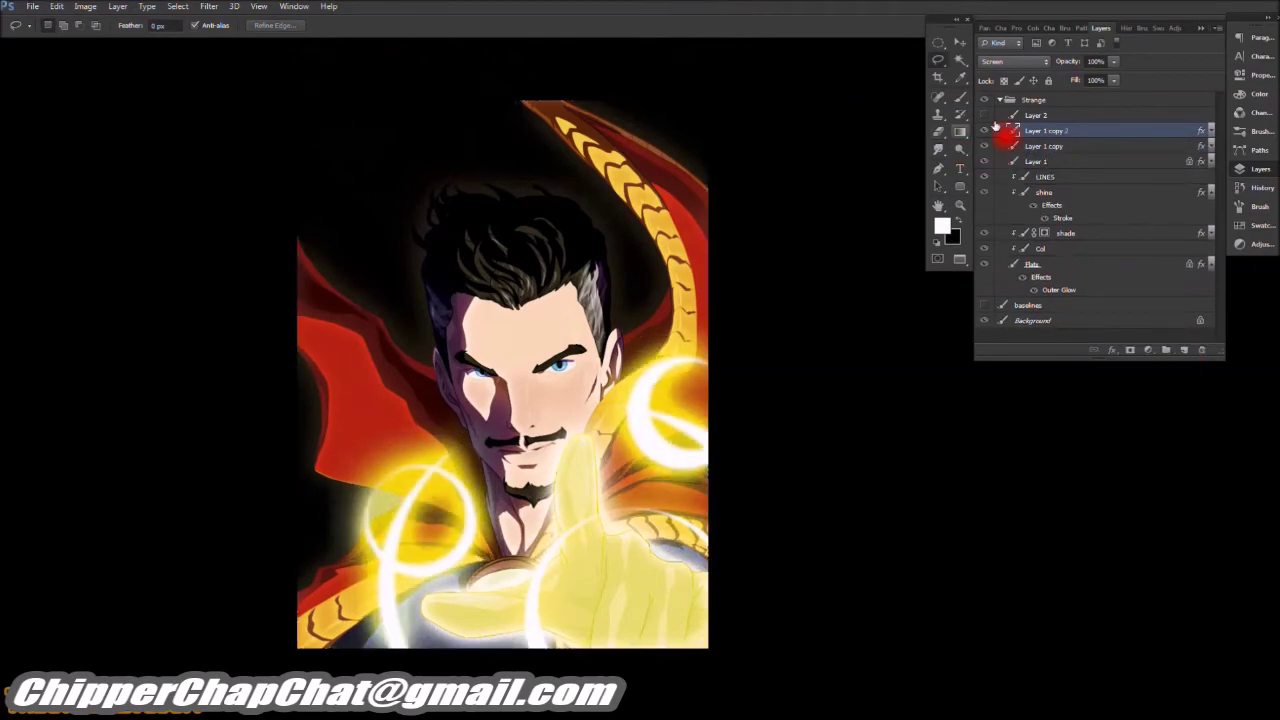
pyautogui.click(1043, 122)
# Step: Set up a soft round white brush with 0% hardness, shape dynamics and transfer enabled, sized to 193 px
pyautogui.press('b')
pyautogui.rightClick(590, 212)
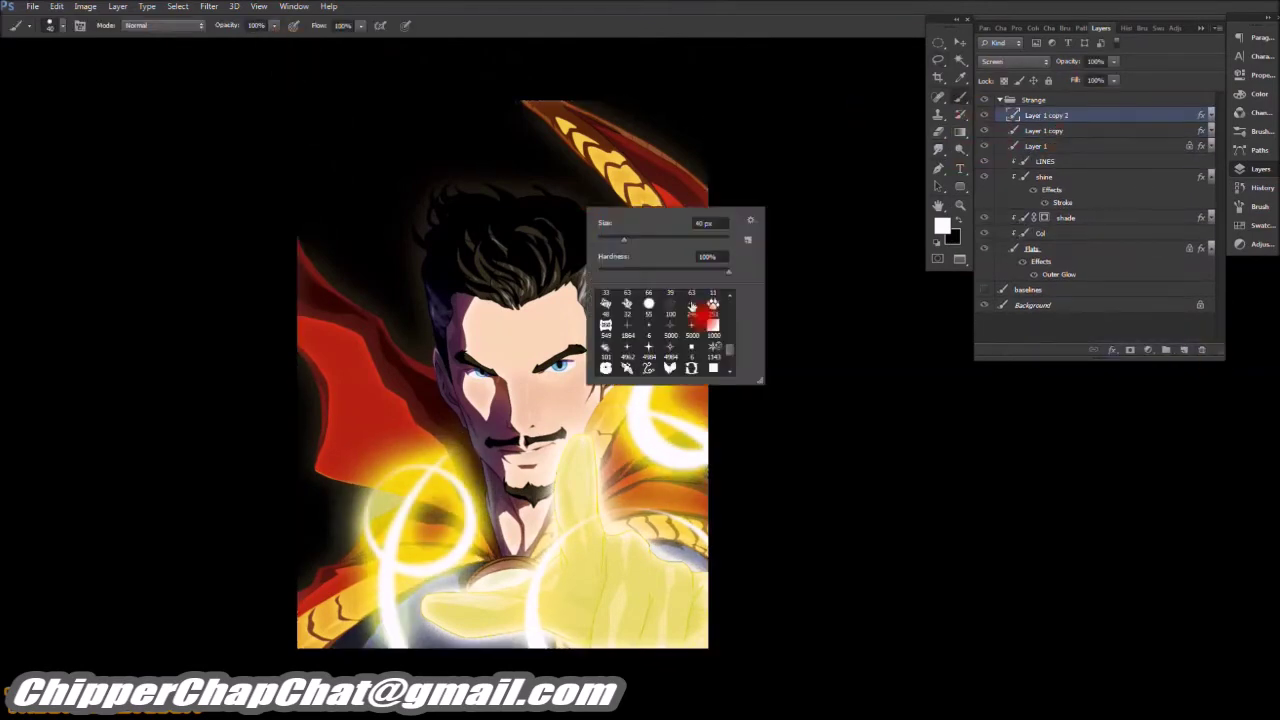
pyautogui.click(1258, 206)
pyautogui.rightClick(392, 295)
pyautogui.rightClick(612, 322)
pyautogui.moveTo(643, 346)
pyautogui.mouseDown()
pyautogui.moveTo(690, 346)
pyautogui.moveTo(594, 229)
pyautogui.mouseUp()
pyautogui.click(540, 478)
pyautogui.hotkey('ctrl', 'z')
pyautogui.hotkey('ctrl', 'z')
# Step: Paint long curved light streaks from the upper background down past the hair and collar, and across the lower cape
pyautogui.moveTo(430, 105); pyautogui.dragTo(640, 310)
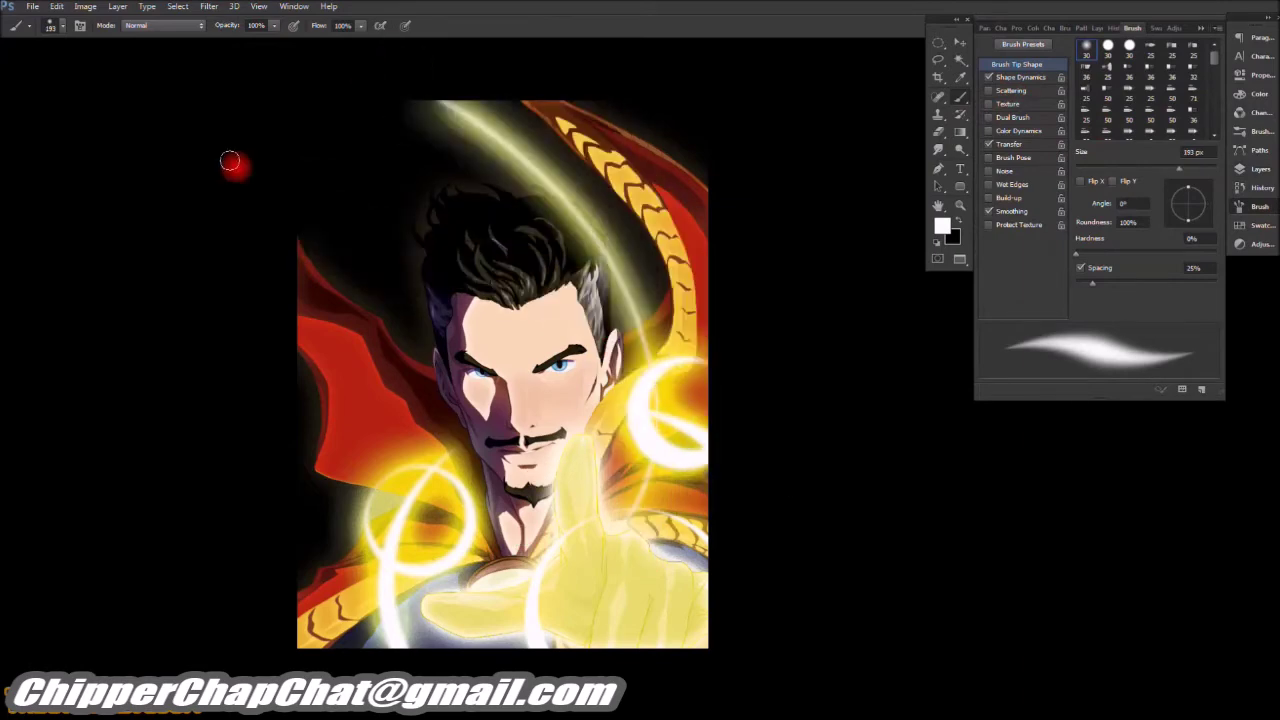
pyautogui.hotkey('ctrl', 'z')
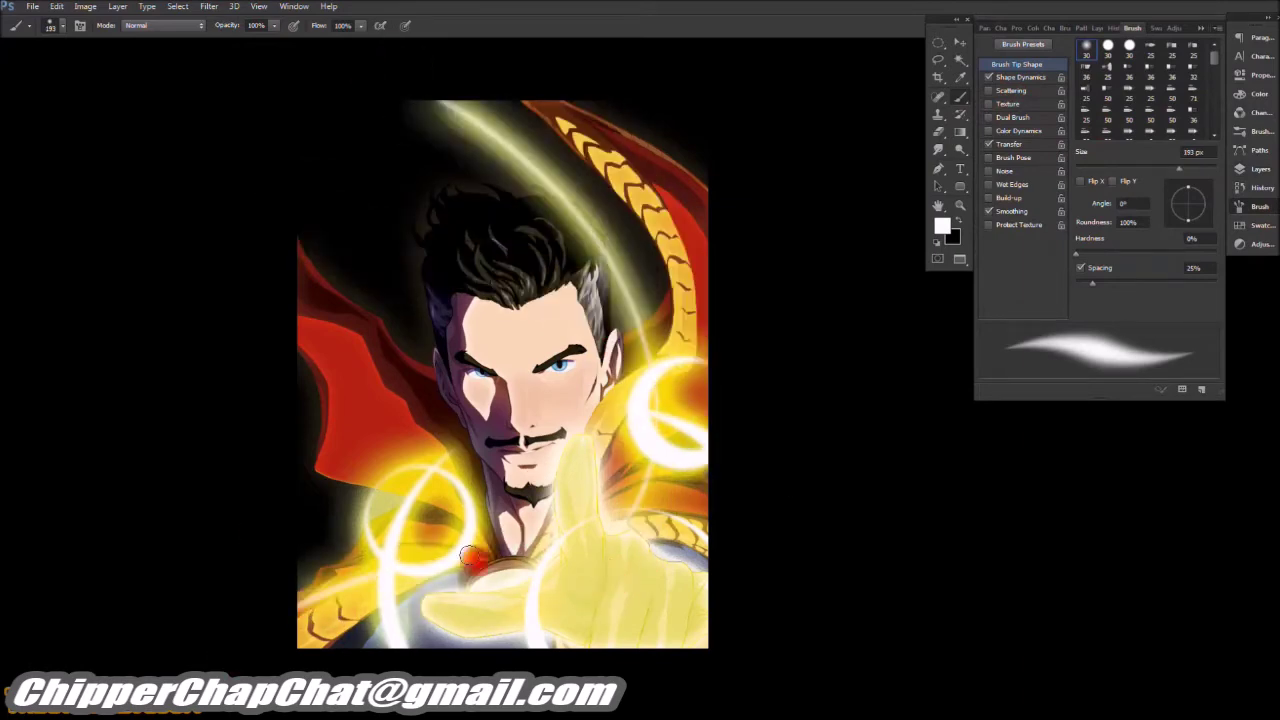
pyautogui.moveTo(236, 543); pyautogui.dragTo(598, 602)
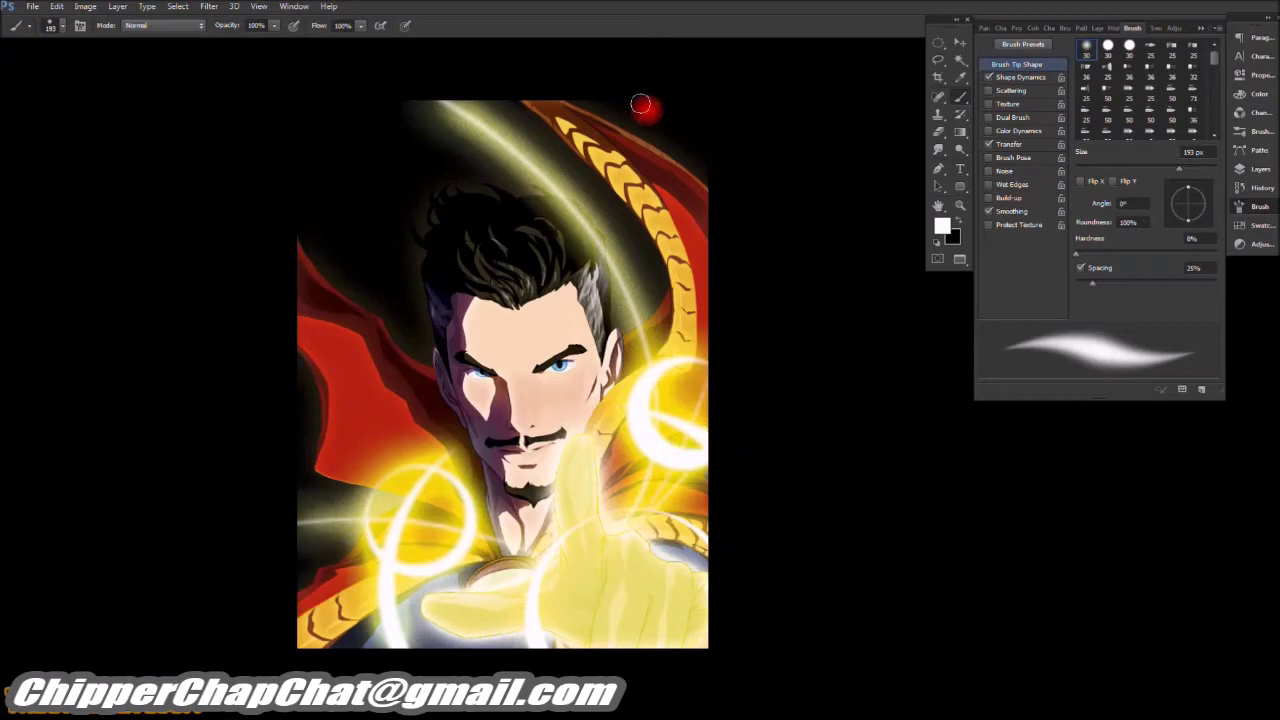
# Step: Try another light streak over the upper cape and test the streak layer in Normal mode at 50% opacity
pyautogui.moveTo(646, 106); pyautogui.dragTo(612, 300)
pyautogui.hotkey('ctrl', 'z')
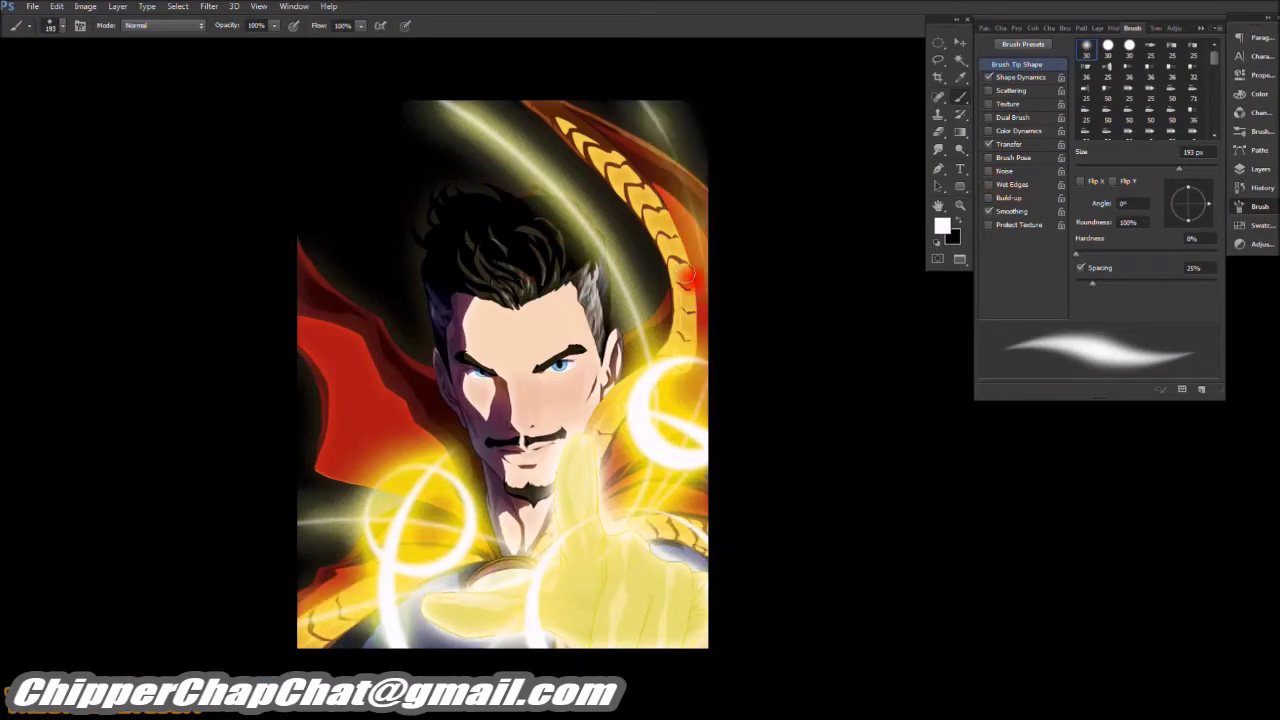
pyautogui.scroll(1, 688, 277)
pyautogui.click(1262, 171)
pyautogui.click(985, 116)
pyautogui.click(1012, 61)
pyautogui.click(1012, 72)
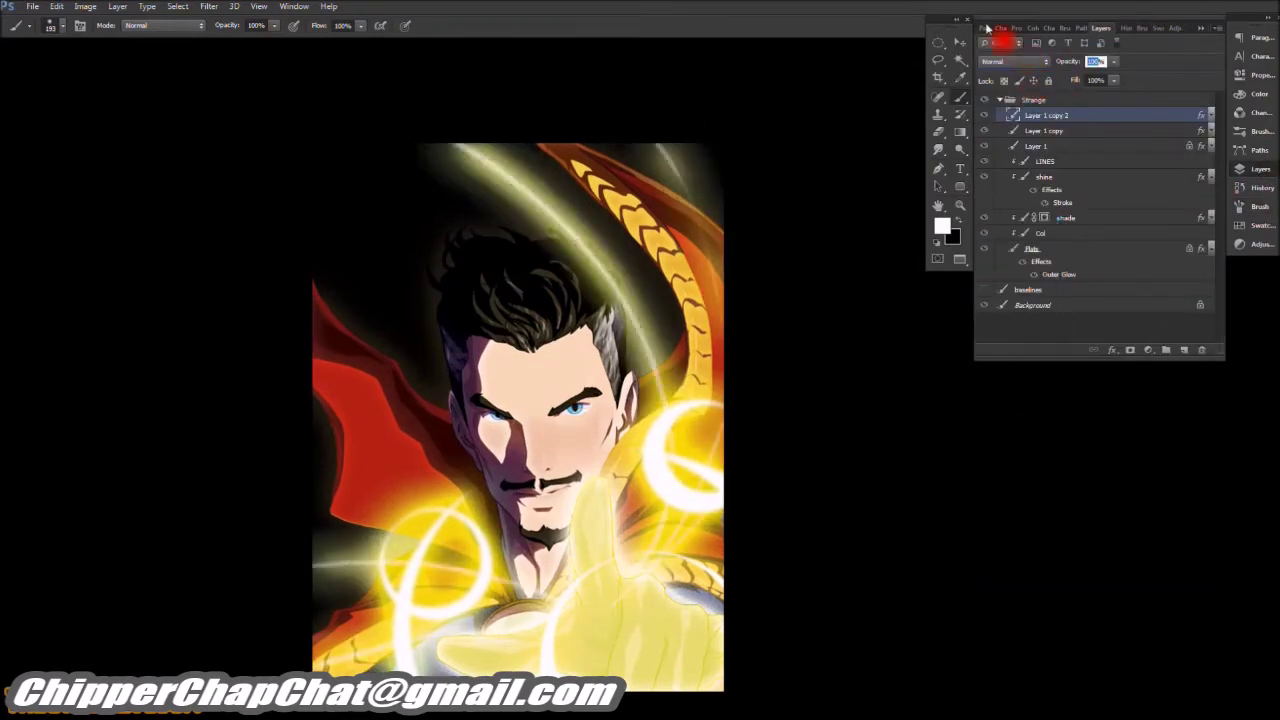
pyautogui.scroll(-2, 650, 343)
pyautogui.scroll(1, 651, 283)
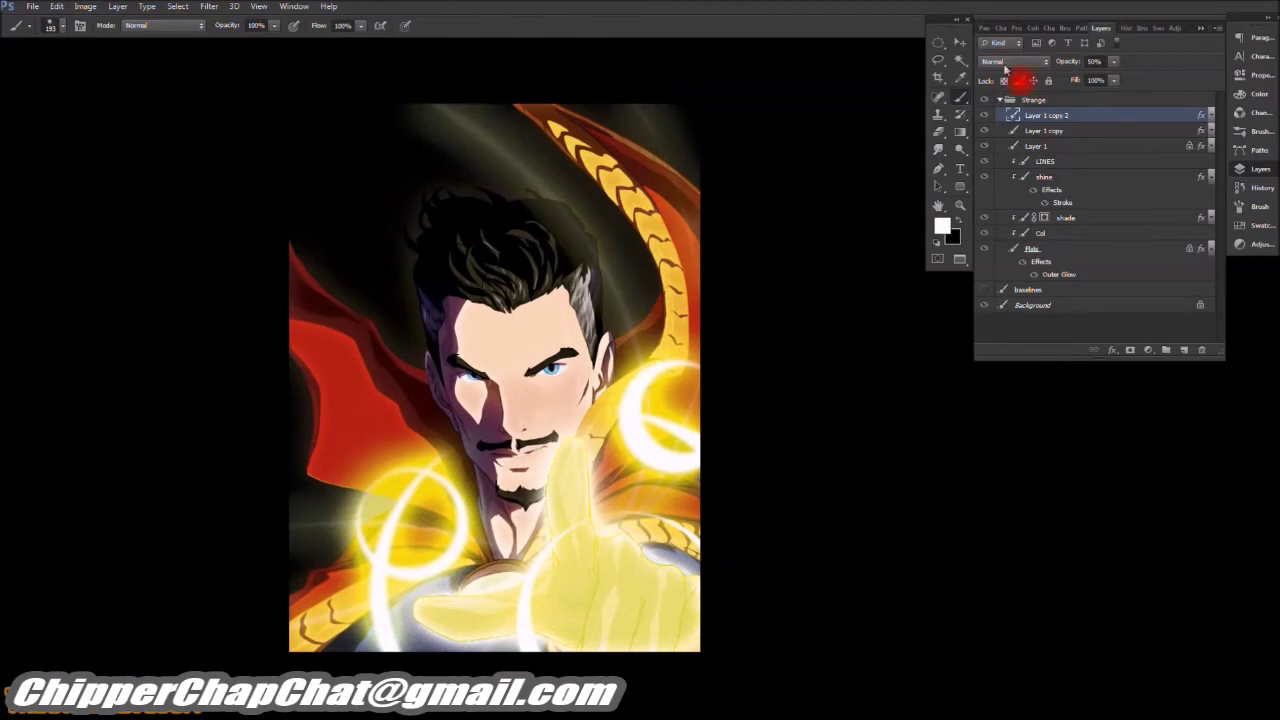
# Step: Add a mask to Layer 1 copy 2 and fade the light streaks around the hair, cape and shoulders with black gradients
pyautogui.click(1132, 350)
pyautogui.click(960, 131)
pyautogui.press('x')
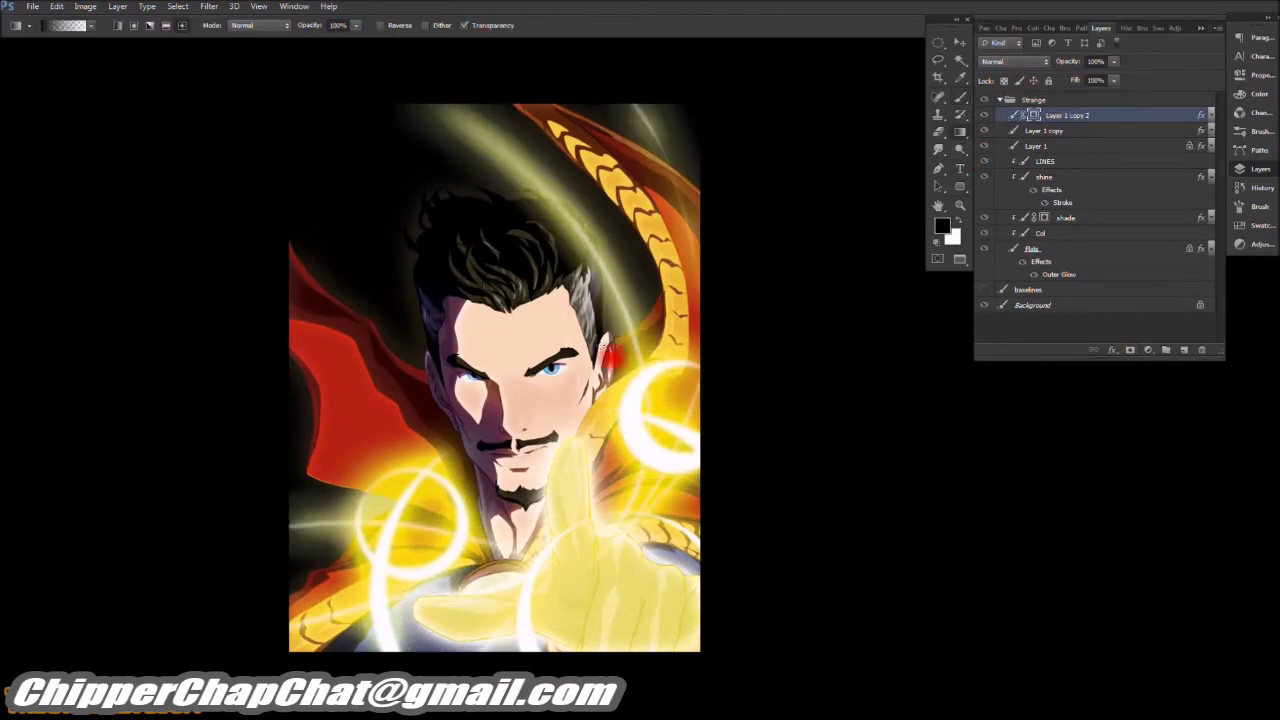
pyautogui.moveTo(608, 355); pyautogui.dragTo(617, 397)
pyautogui.moveTo(700, 520); pyautogui.dragTo(640, 482)
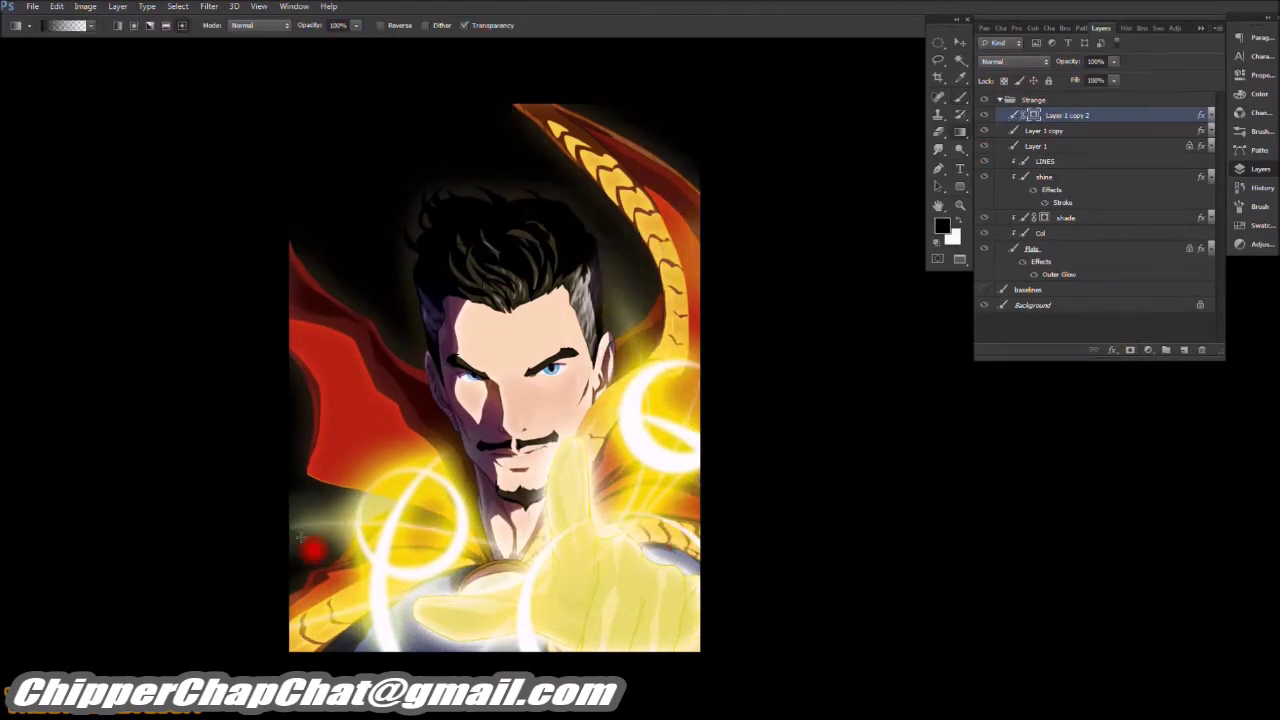
pyautogui.moveTo(234, 512); pyautogui.dragTo(614, 545)
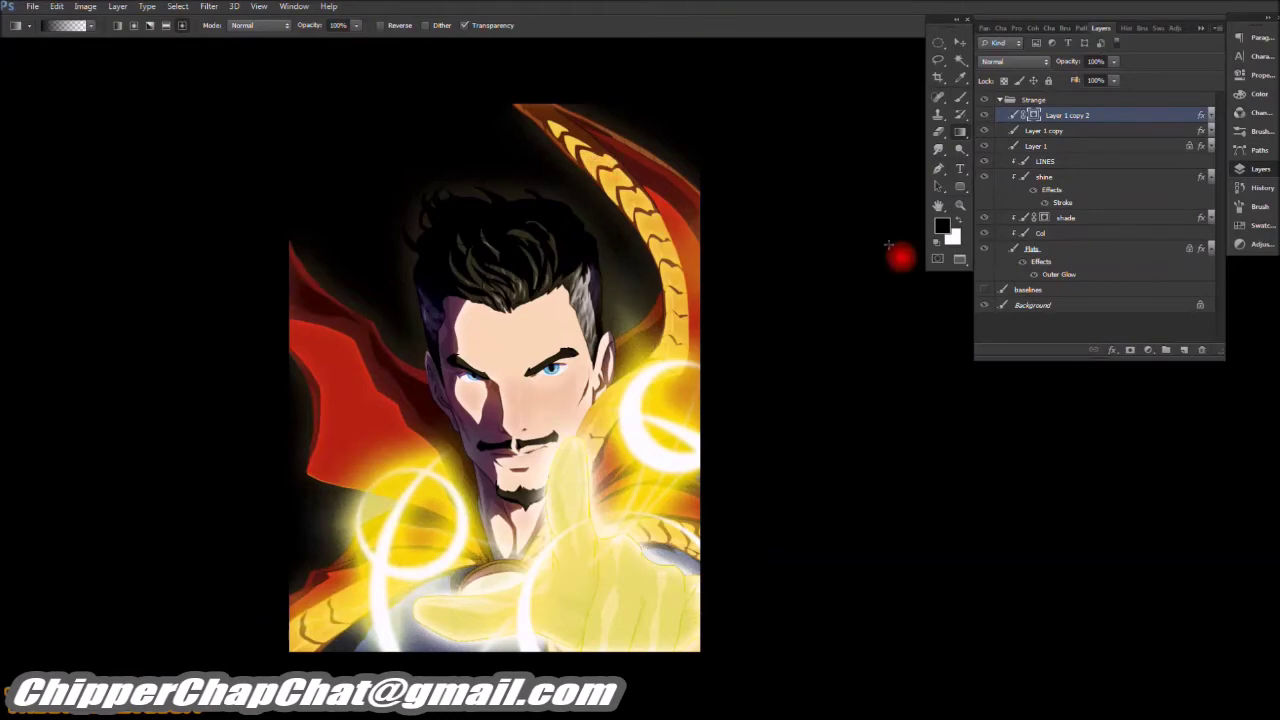
# Step: Adjust the Outer Glow settings of the flats layer
pyautogui.doubleClick(1060, 270)
pyautogui.moveTo(1040, 398); pyautogui.dragTo(1010, 399)
pyautogui.moveTo(1038, 472); pyautogui.dragTo(1032, 474)
pyautogui.click(1194, 280)
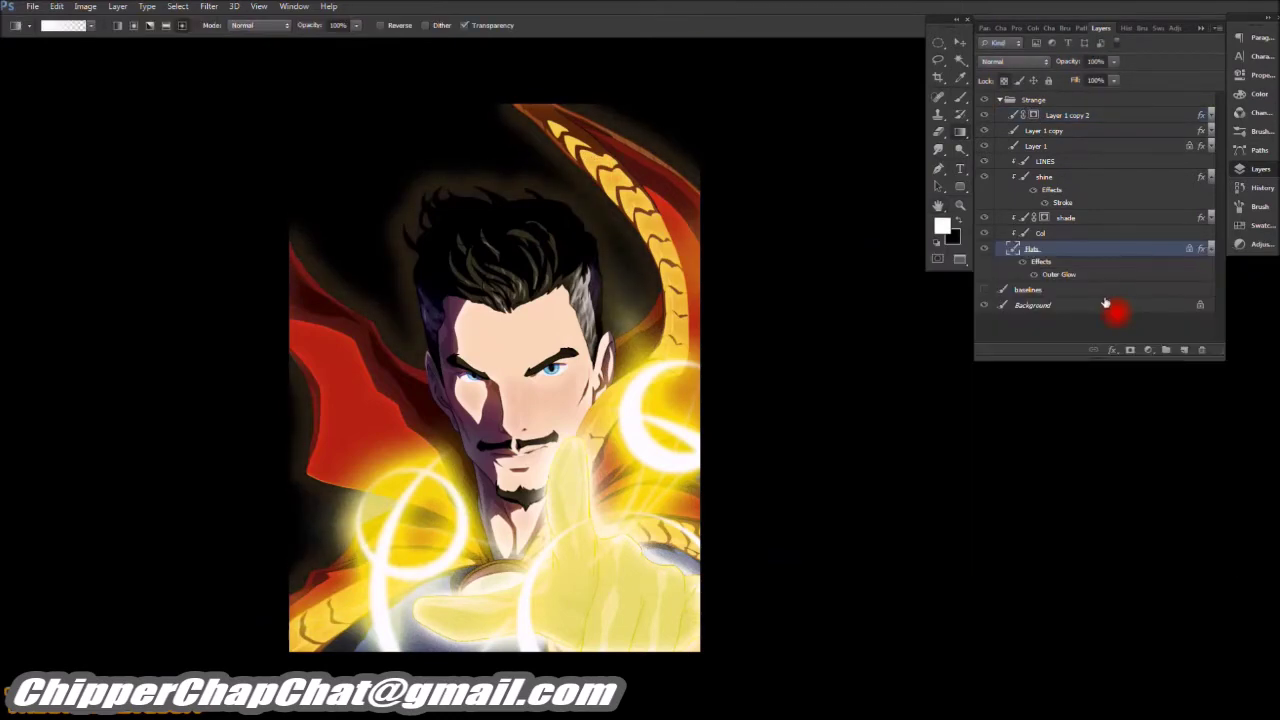
# Step: Add a clipped Overlay layer above the flats, select the face skin and apply a black gradient at 50% opacity
pyautogui.click(1185, 351)
pyautogui.click(1013, 61)
pyautogui.click(1017, 337)
pyautogui.press('w')
pyautogui.click(506, 294)
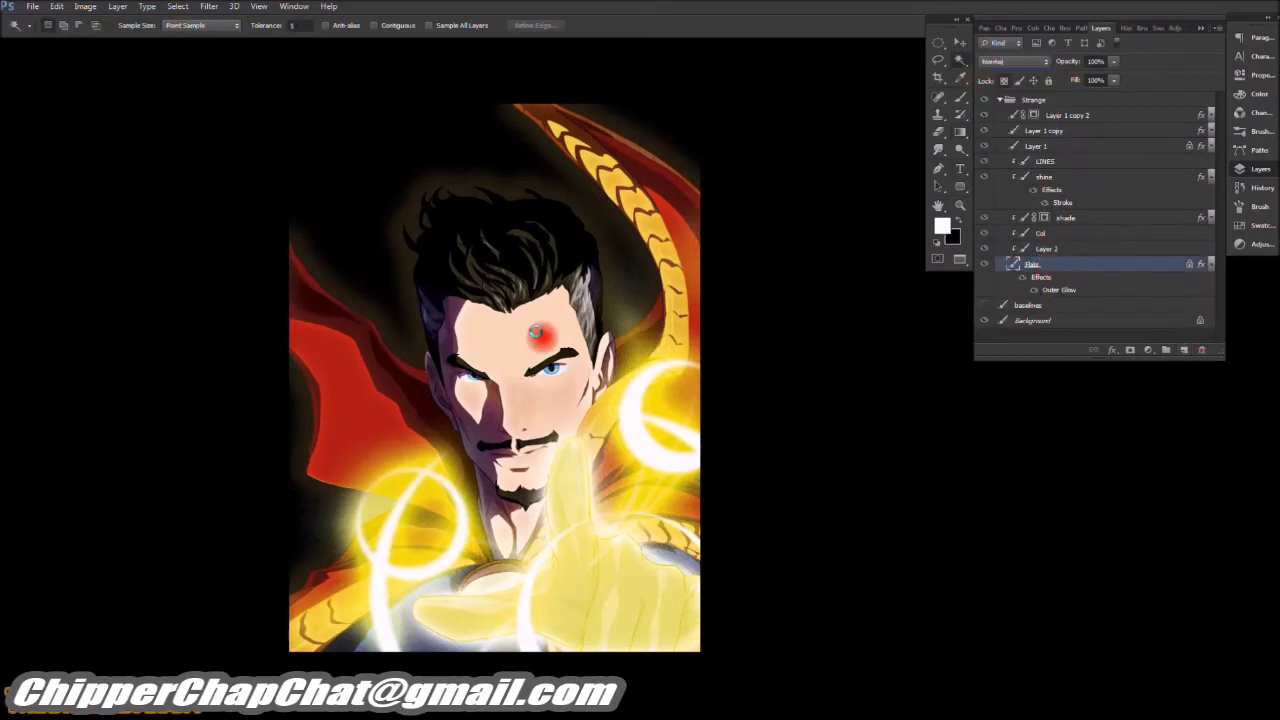
pyautogui.press('g')
pyautogui.press('x')
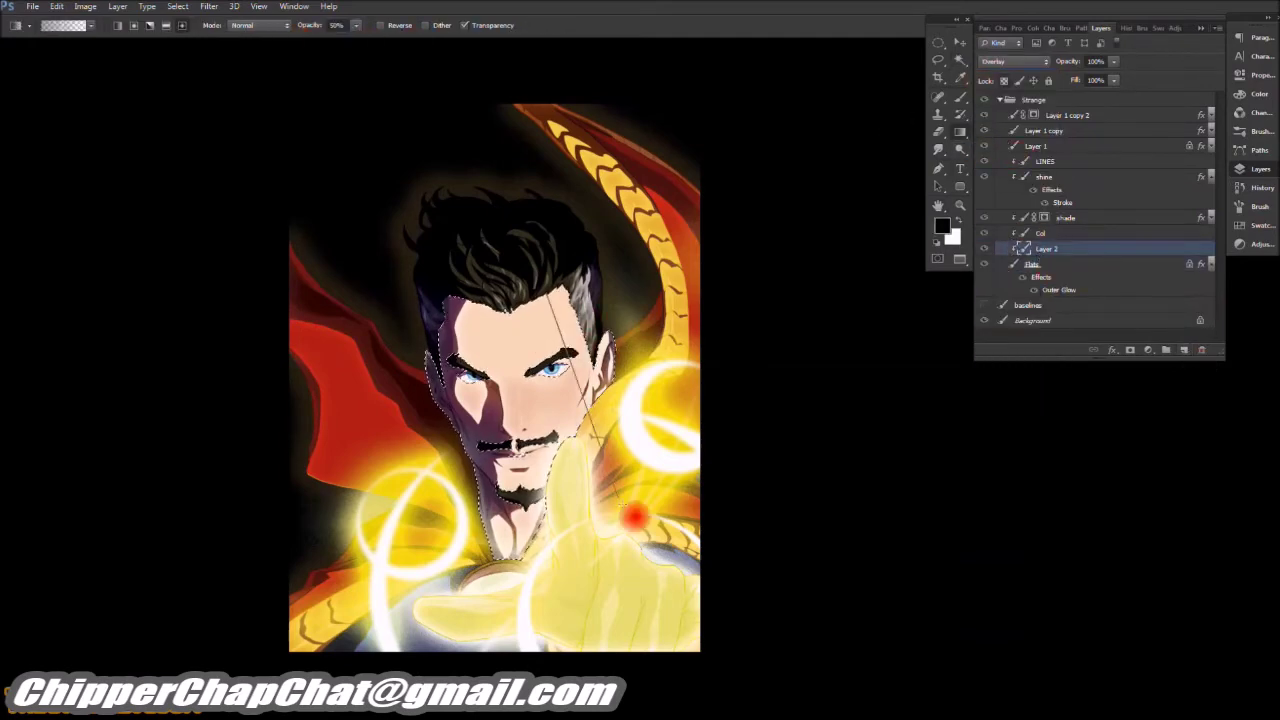
# Step: Try the face gradient layer in Linear Burn mode at a reduced opacity
pyautogui.click(1000, 62)
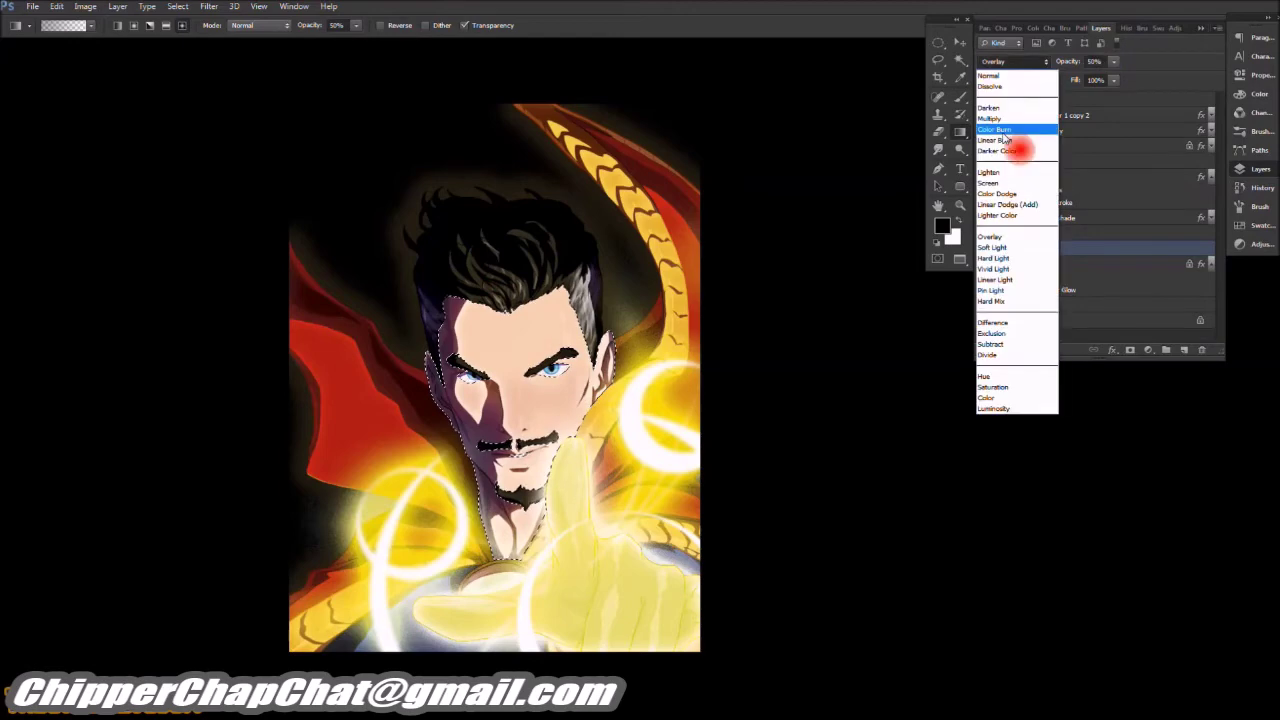
pyautogui.click(1019, 140)
pyautogui.click(1015, 62)
pyautogui.click(1019, 140)
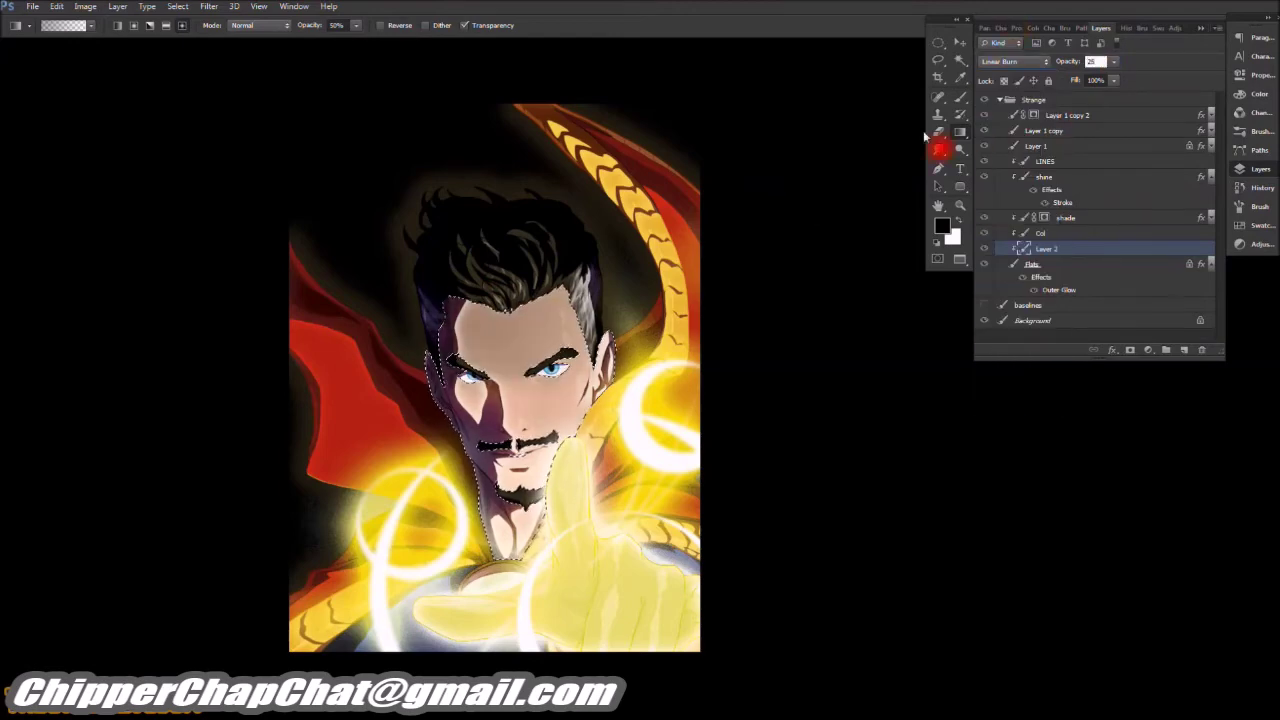
# Step: Shade the face with a soft black gradient, move Layer 2 above the shine layer and set it to Color Burn
pyautogui.moveTo(375, 230); pyautogui.dragTo(533, 518)
pyautogui.moveTo(1021, 186); pyautogui.dragTo(1025, 184)
pyautogui.click(1015, 62)
pyautogui.click(1016, 132)
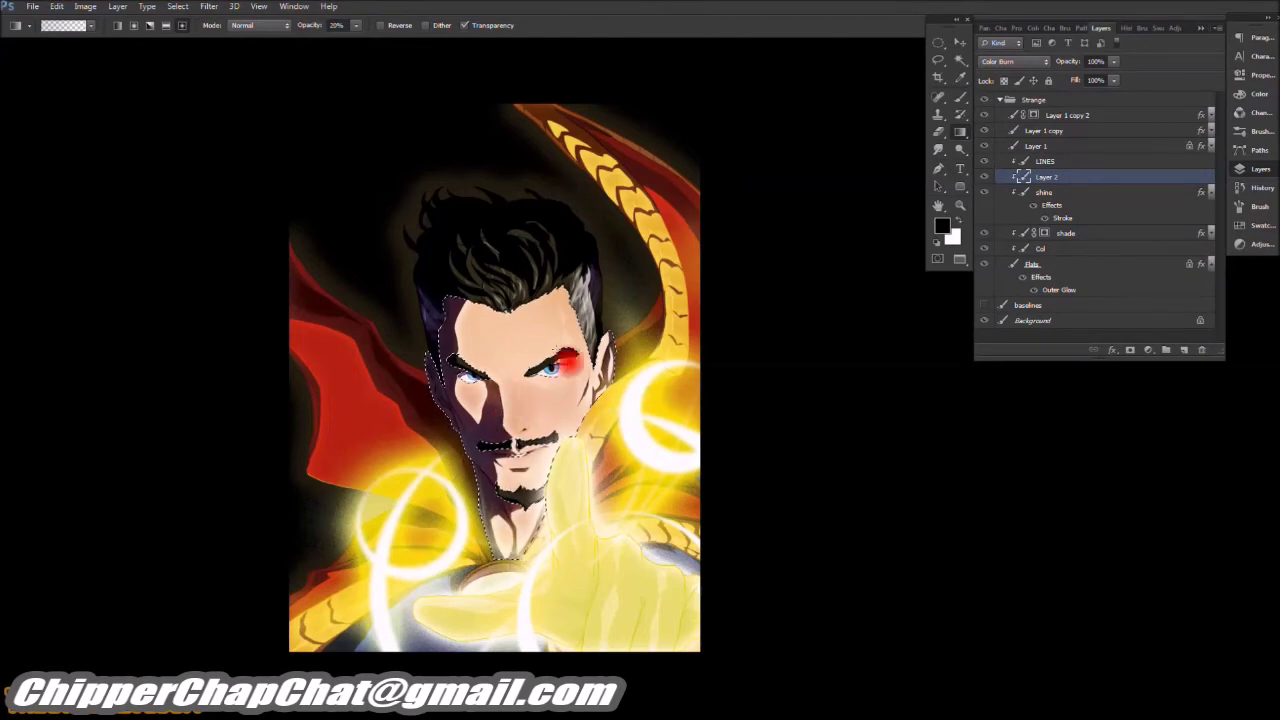
# Step: Rename Layer 2 as shadient and darken the blue suit area with a black gradient at 20% opacity
pyautogui.click(1035, 248)
pyautogui.press('w')
pyautogui.click(423, 617)
pyautogui.doubleClick(1046, 177)
pyautogui.write('shadient')
pyautogui.press('Return')
pyautogui.press('g')
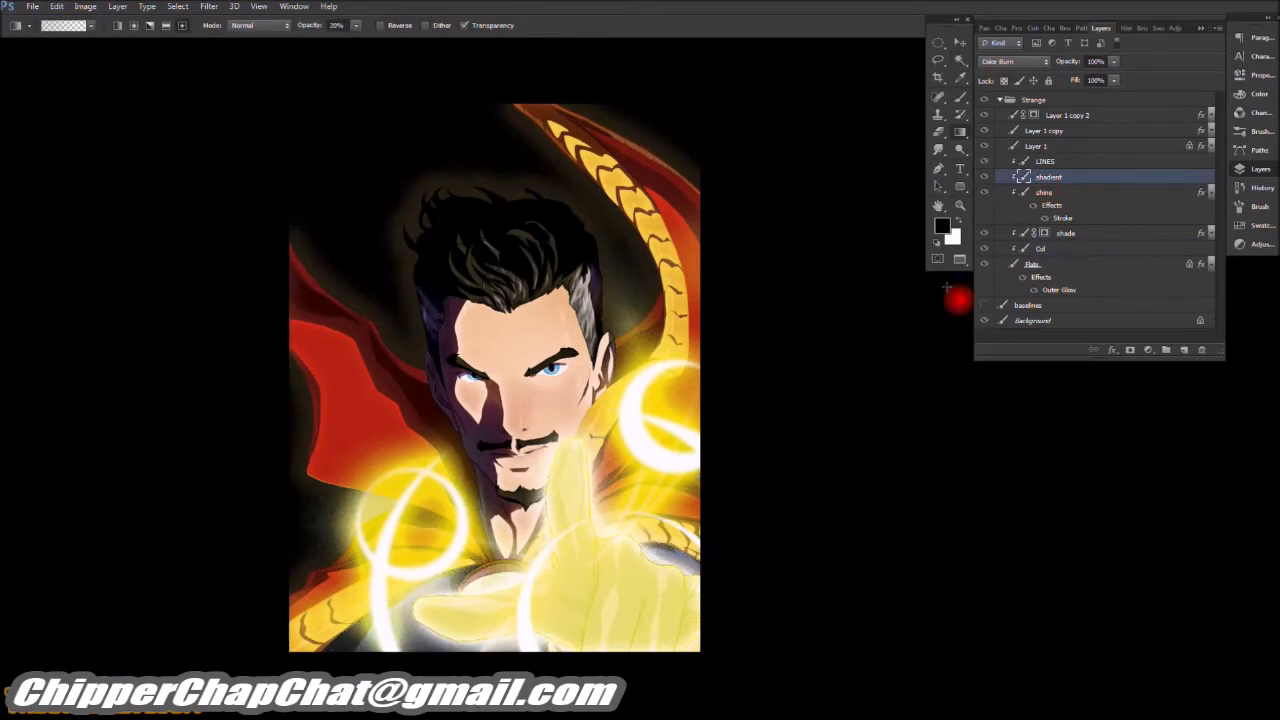
# Step: Select the cape and collar from the flats and darken them with 20% black gradients on the shadient layer
pyautogui.click(1050, 263)
pyautogui.keyDown('ctrl'); pyautogui.click(1022, 263); pyautogui.keyUp('ctrl')
pyautogui.click(1048, 177)
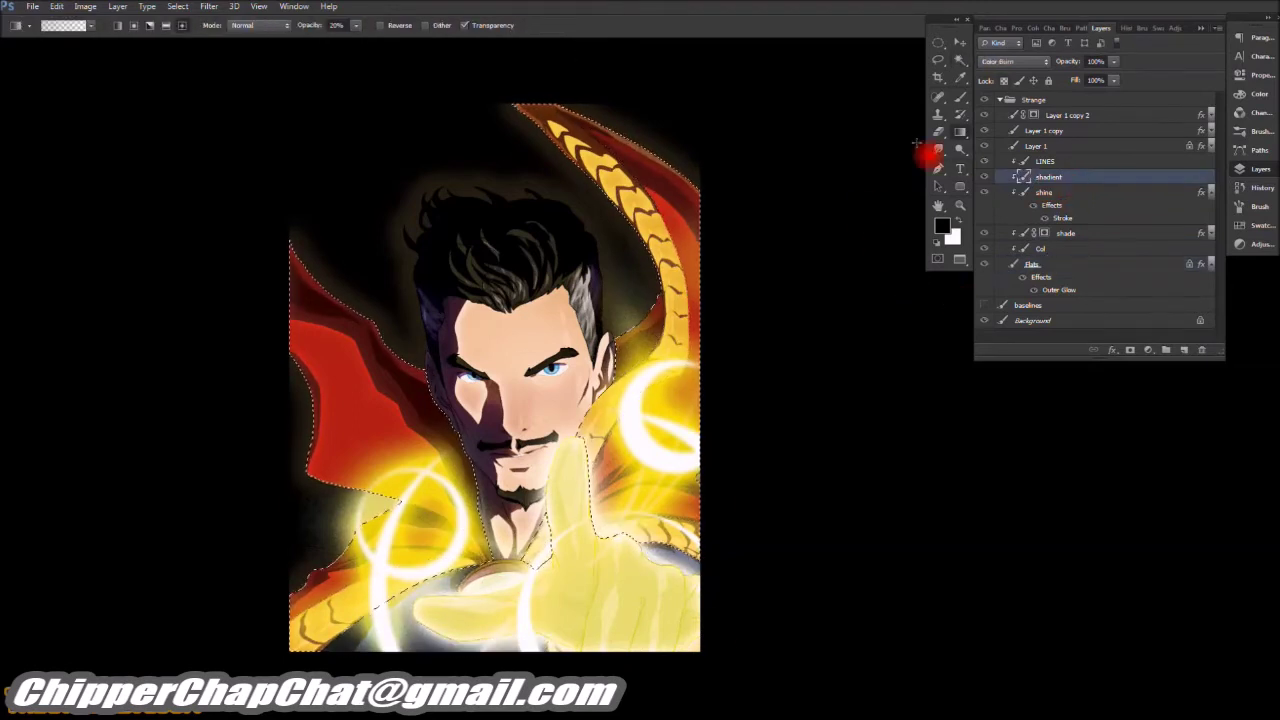
pyautogui.moveTo(324, 303); pyautogui.dragTo(423, 371)
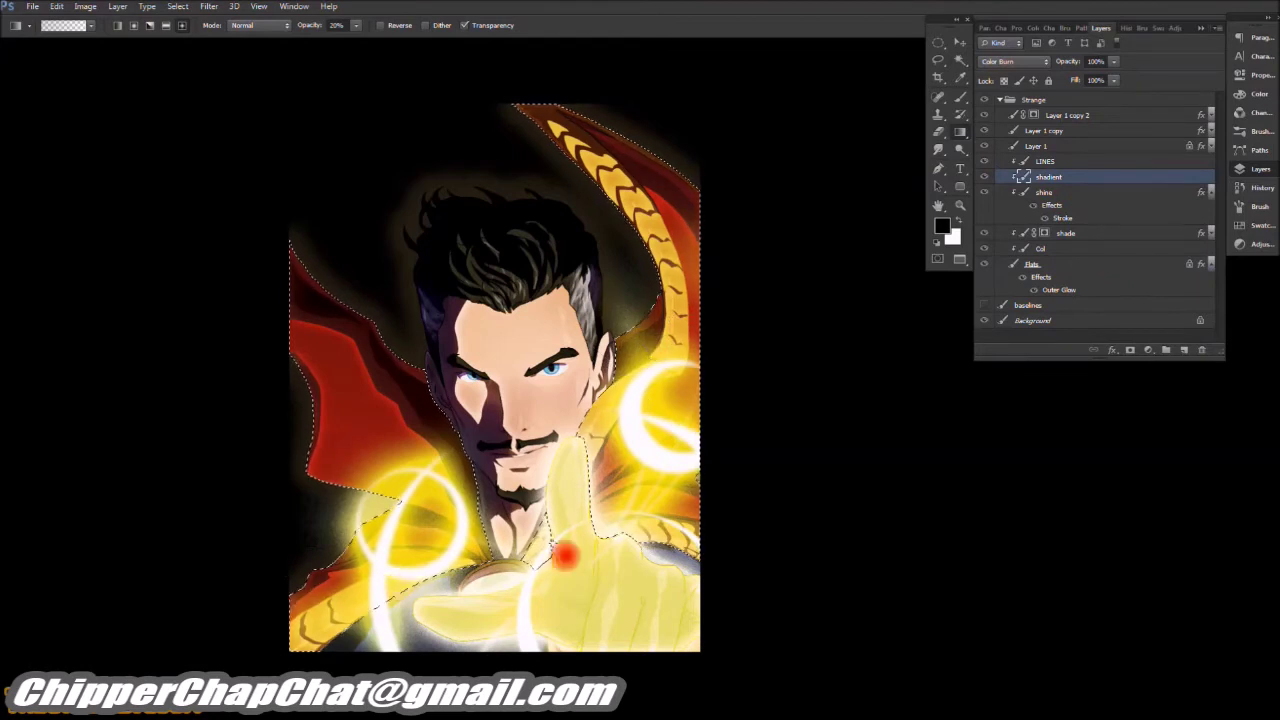
pyautogui.hotkey('ctrl', 'd')
# Step: Compare the artwork with and without the Layer 1 copy, LINES and Layer 1 layers
pyautogui.click(1043, 130)
pyautogui.click(984, 130)
pyautogui.click(984, 130)
pyautogui.click(984, 161)
pyautogui.click(984, 161)
pyautogui.click(984, 146)
pyautogui.click(984, 146)
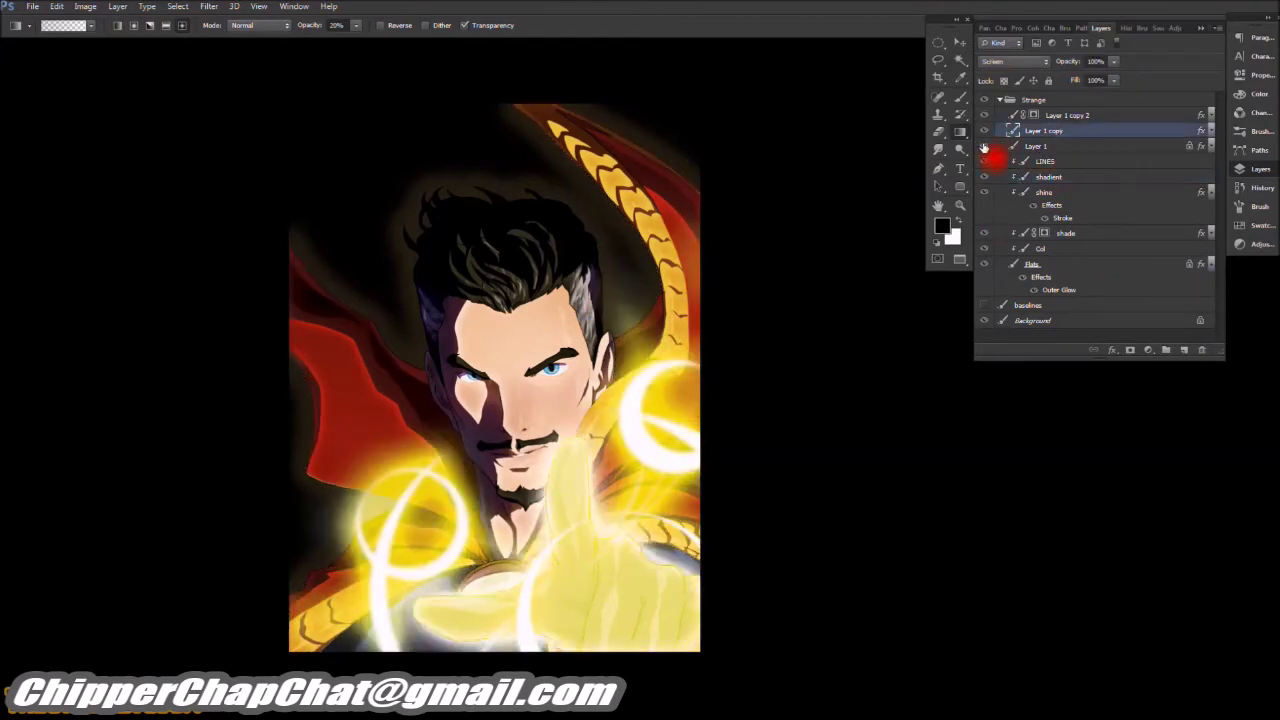
# Step: On Layer 1, lasso a highlight on the pupil of the fully lit eye and fill it with opaque white at 100% opacity
pyautogui.click(1036, 146)
pyautogui.press('x')
pyautogui.press('l')
pyautogui.scroll(10, 809, 274)
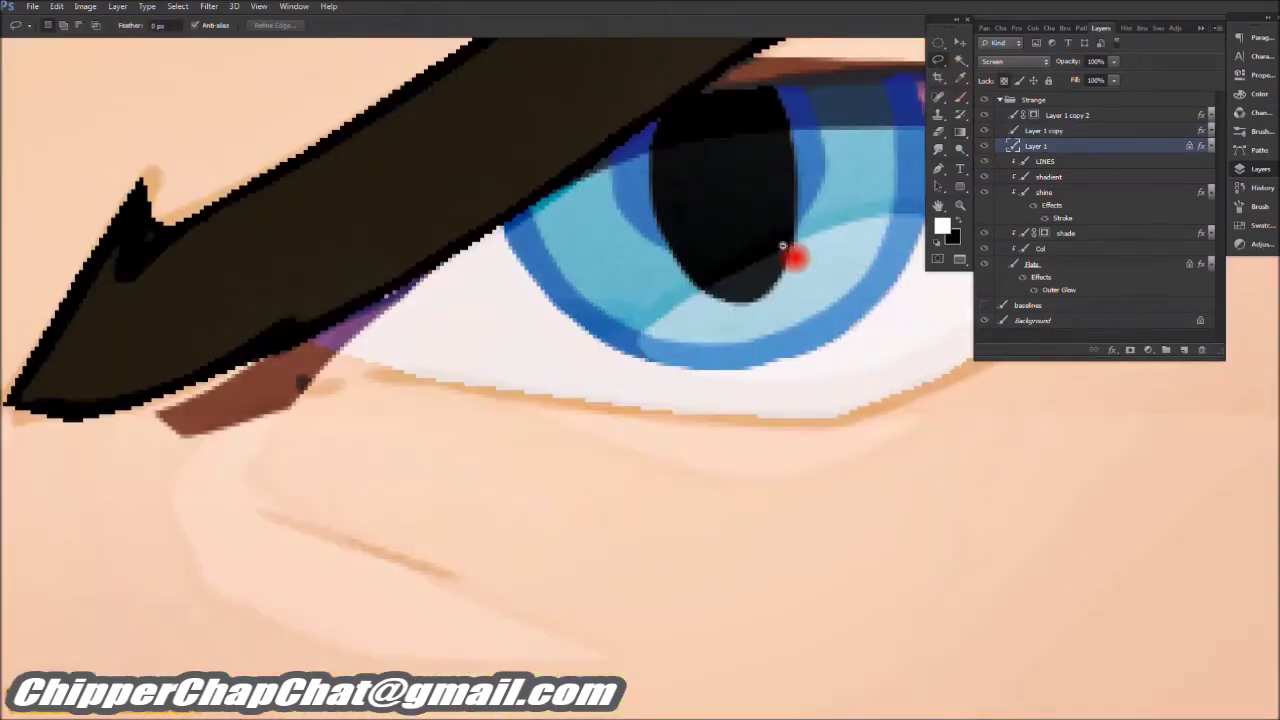
pyautogui.moveTo(783, 246); pyautogui.dragTo(395, 513)
pyautogui.press('g')
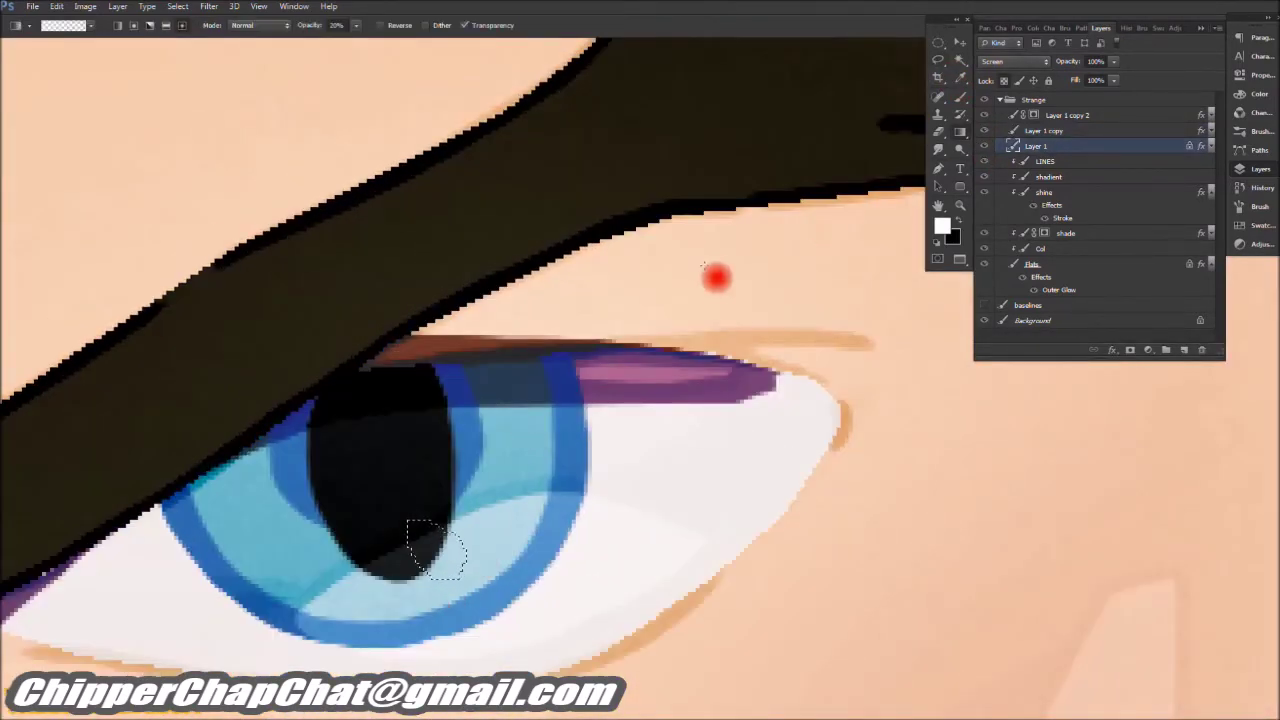
pyautogui.click(464, 25)
pyautogui.moveTo(355, 25); pyautogui.dragTo(418, 47)
pyautogui.moveTo(466, 346); pyautogui.dragTo(517, 420)
pyautogui.scroll(-10, 223, 578)
# Step: Lasso rounded catchlights at the lower pupil edge of both eyes and fill them with solid white
pyautogui.press('l')
pyautogui.scroll(1, 434, 403)
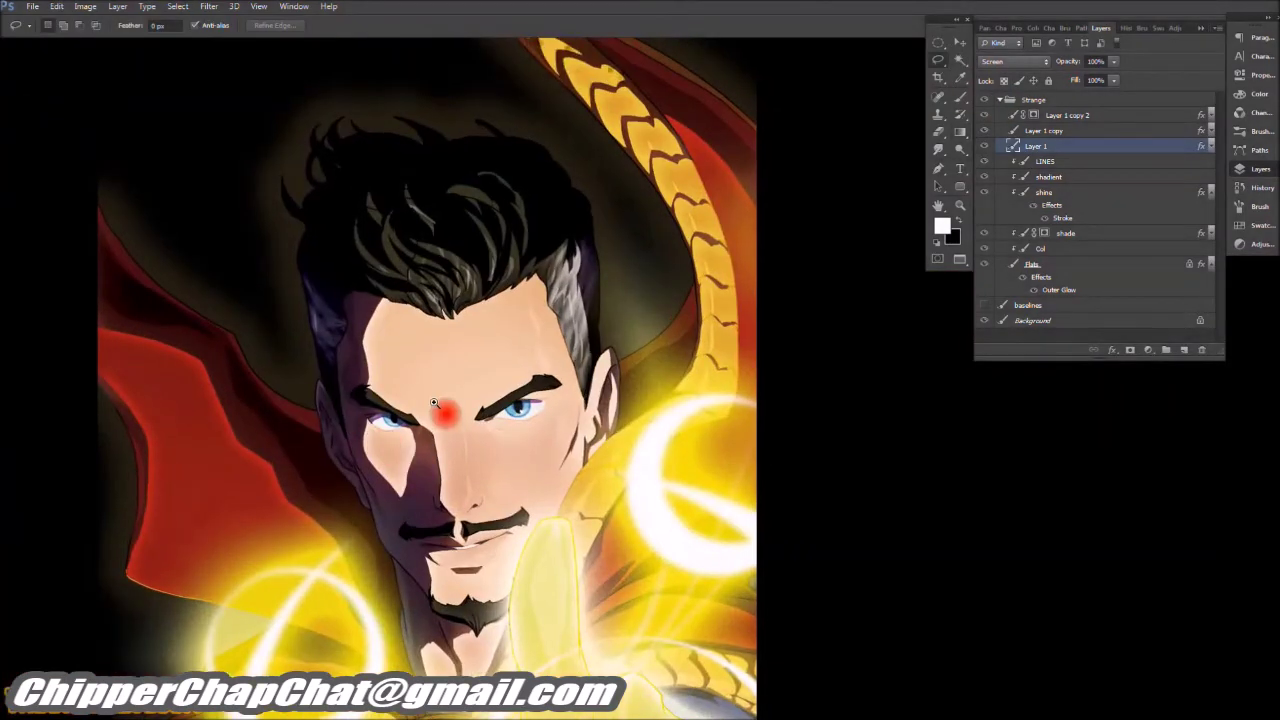
pyautogui.scroll(5, 586, 397)
pyautogui.scroll(-2, 523, 414)
pyautogui.moveTo(814, 429)
pyautogui.mouseDown()
pyautogui.moveTo(771, 506)
pyautogui.moveTo(812, 440)
pyautogui.mouseUp()
pyautogui.press('g')
pyautogui.scroll(-6, 840, 208)
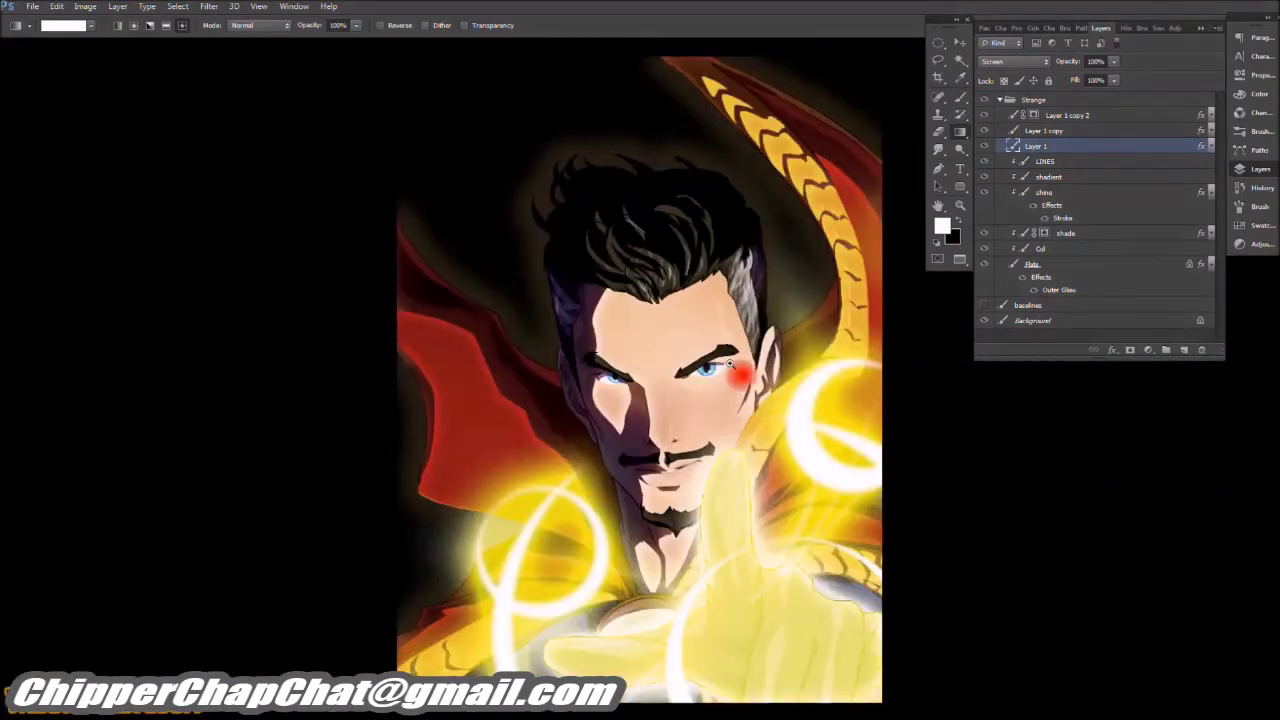
pyautogui.scroll(6, 730, 365)
pyautogui.moveTo(848, 294); pyautogui.dragTo(908, 243)
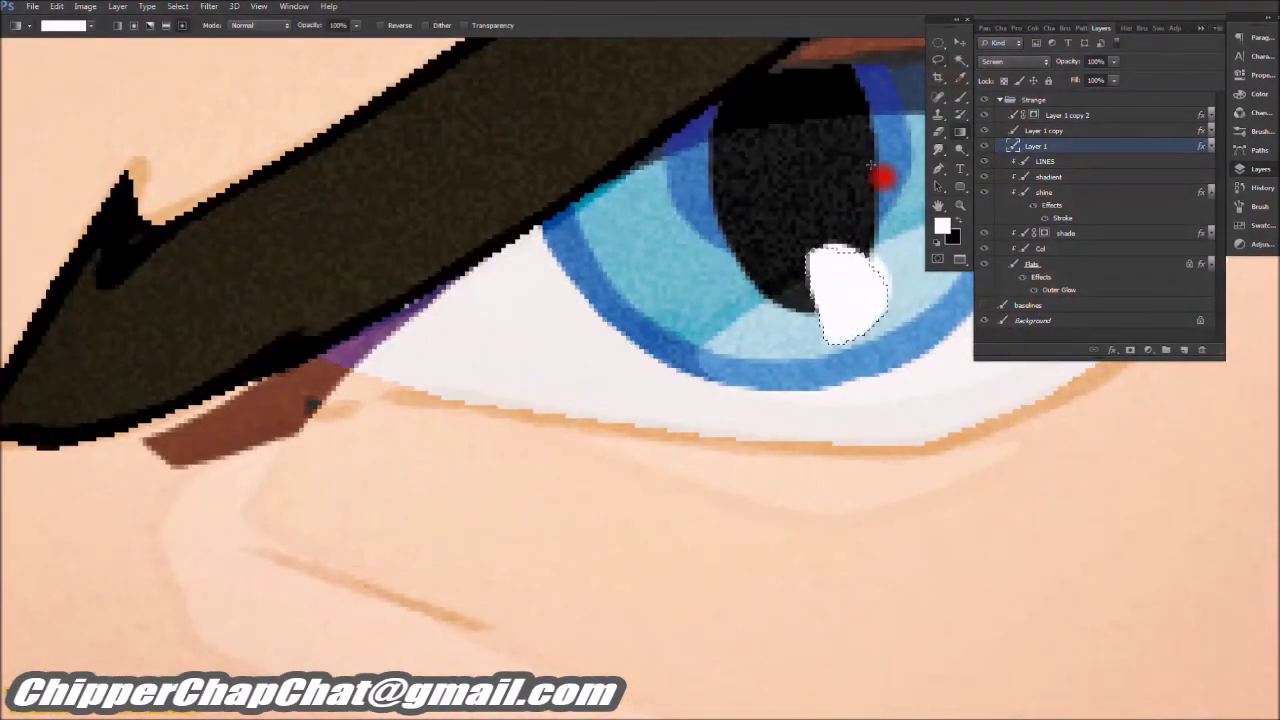
# Step: Fill a small white sliver highlight at the upper iris of each eye
pyautogui.scroll(-6, 871, 165)
pyautogui.scroll(7, 600, 214)
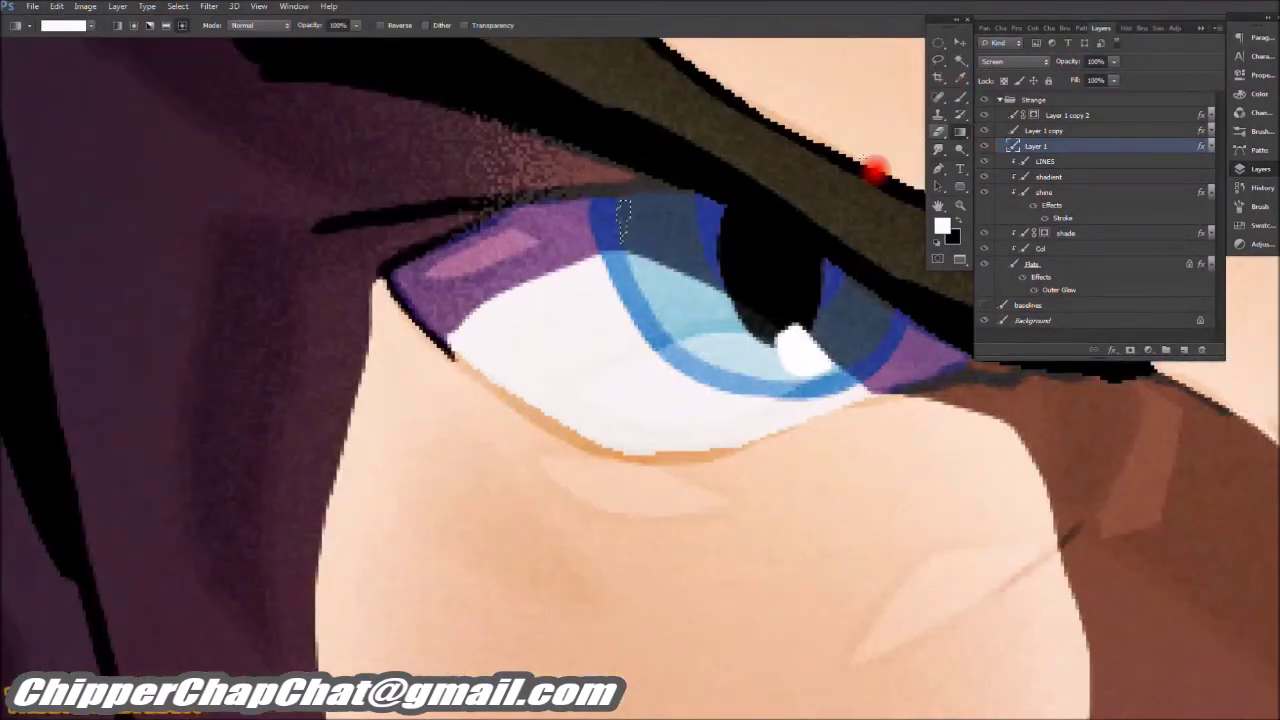
pyautogui.scroll(-6, 622, 212)
pyautogui.scroll(7, 690, 295)
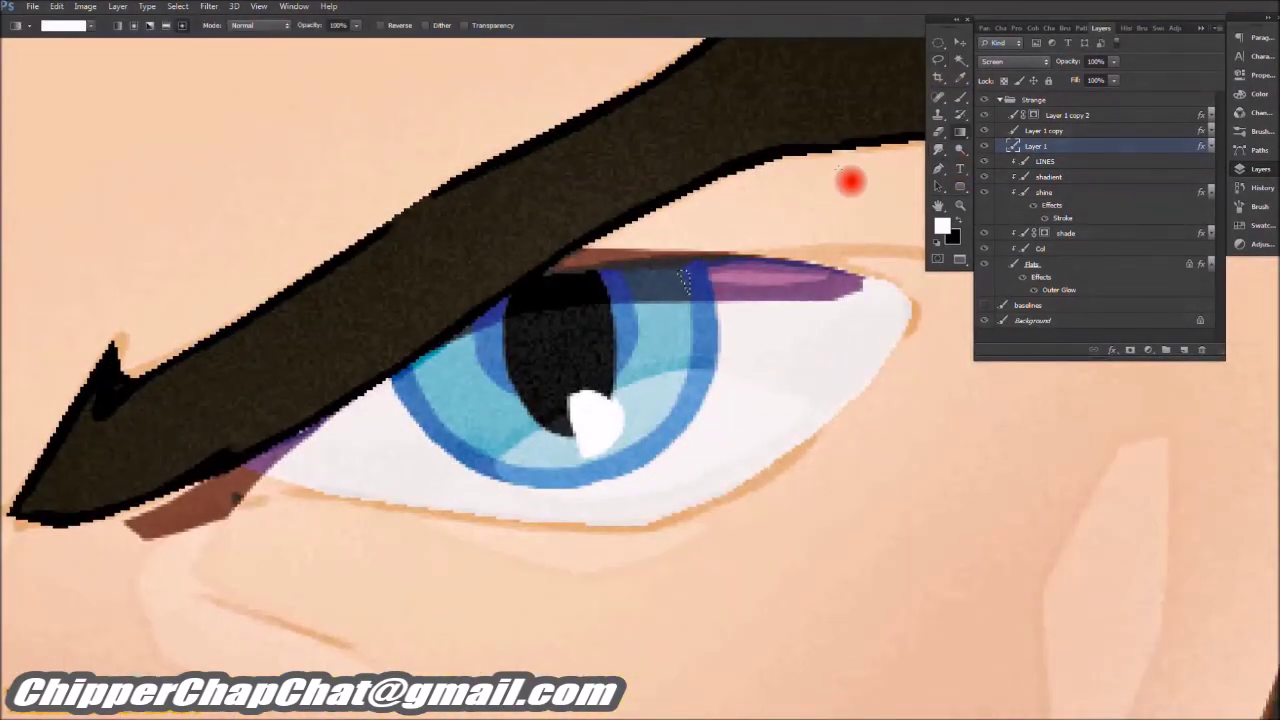
pyautogui.scroll(-6, 606, 229)
pyautogui.scroll(3, 786, 366)
# Step: On the shine layer, lasso thin glints across the irises of both eyes and brighten them with white
pyautogui.click(1044, 191)
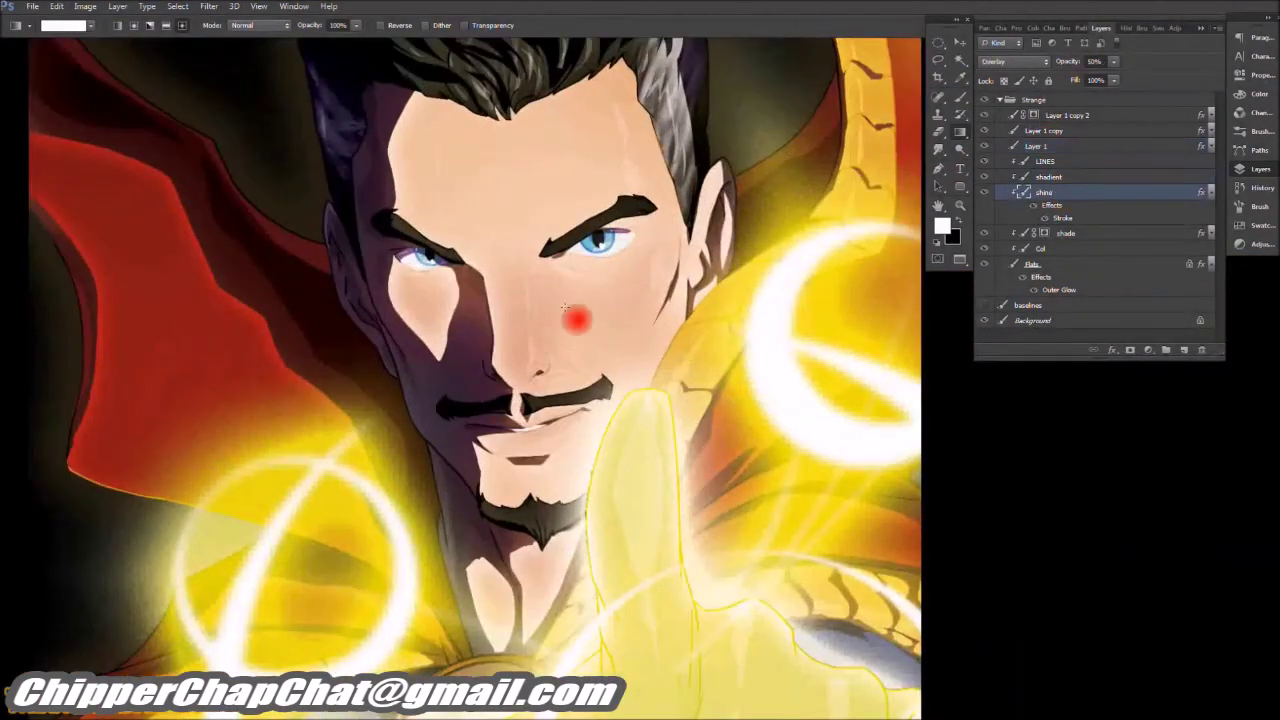
pyautogui.scroll(7, 605, 250)
pyautogui.press('l')
pyautogui.hotkey('ctrl', 'd')
pyautogui.scroll(-6, 729, 194)
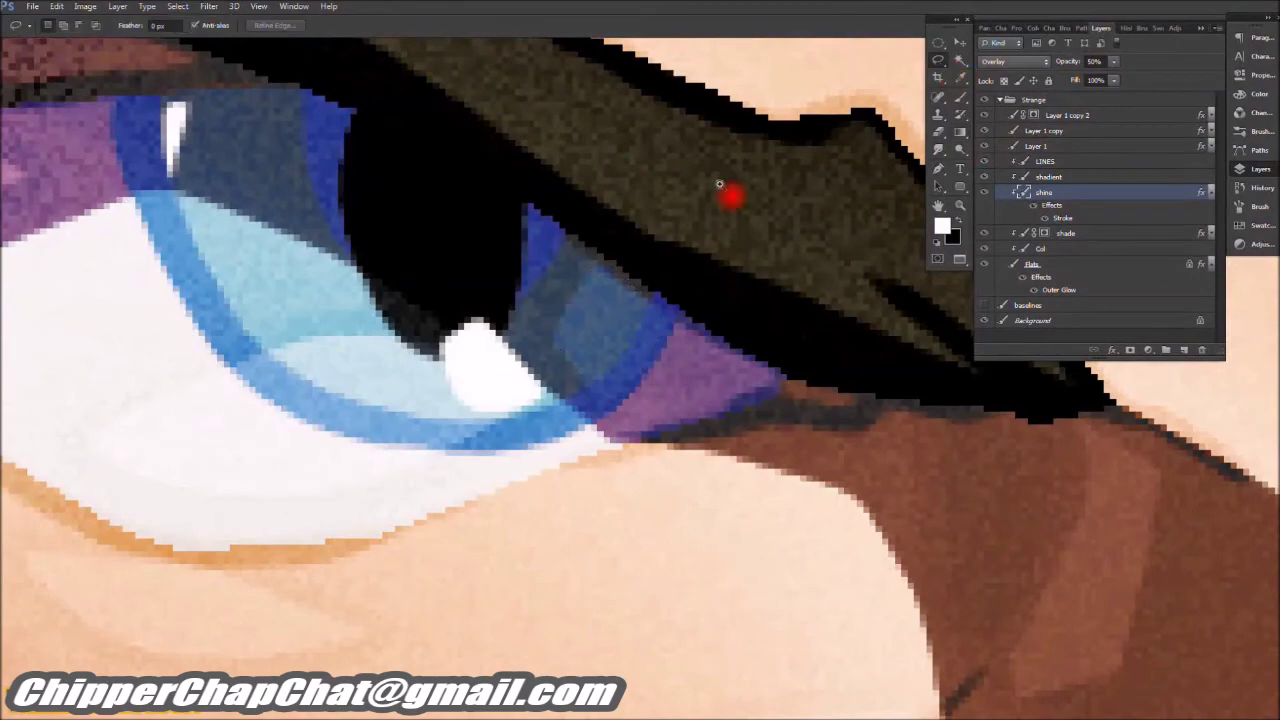
pyautogui.scroll(7, 571, 257)
pyautogui.moveTo(408, 327); pyautogui.dragTo(412, 352)
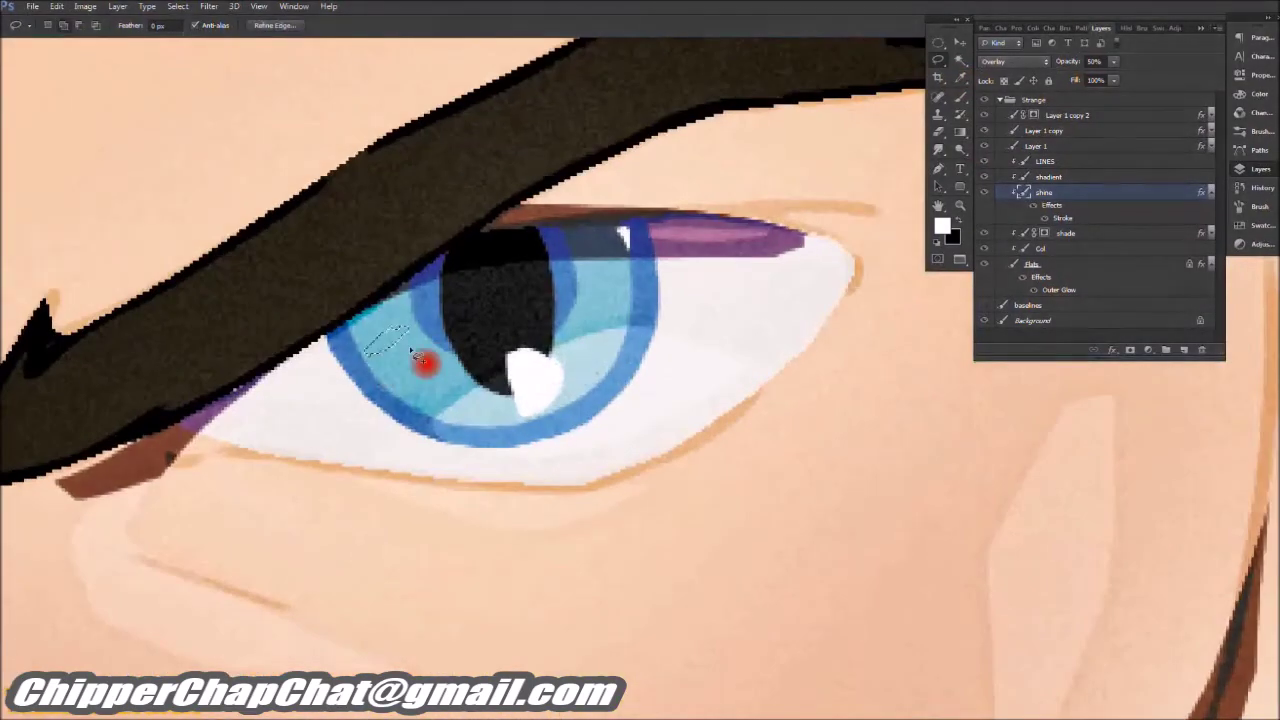
pyautogui.hotkey('ctrl', 'd')
pyautogui.scroll(-6, 783, 206)
pyautogui.scroll(7, 577, 258)
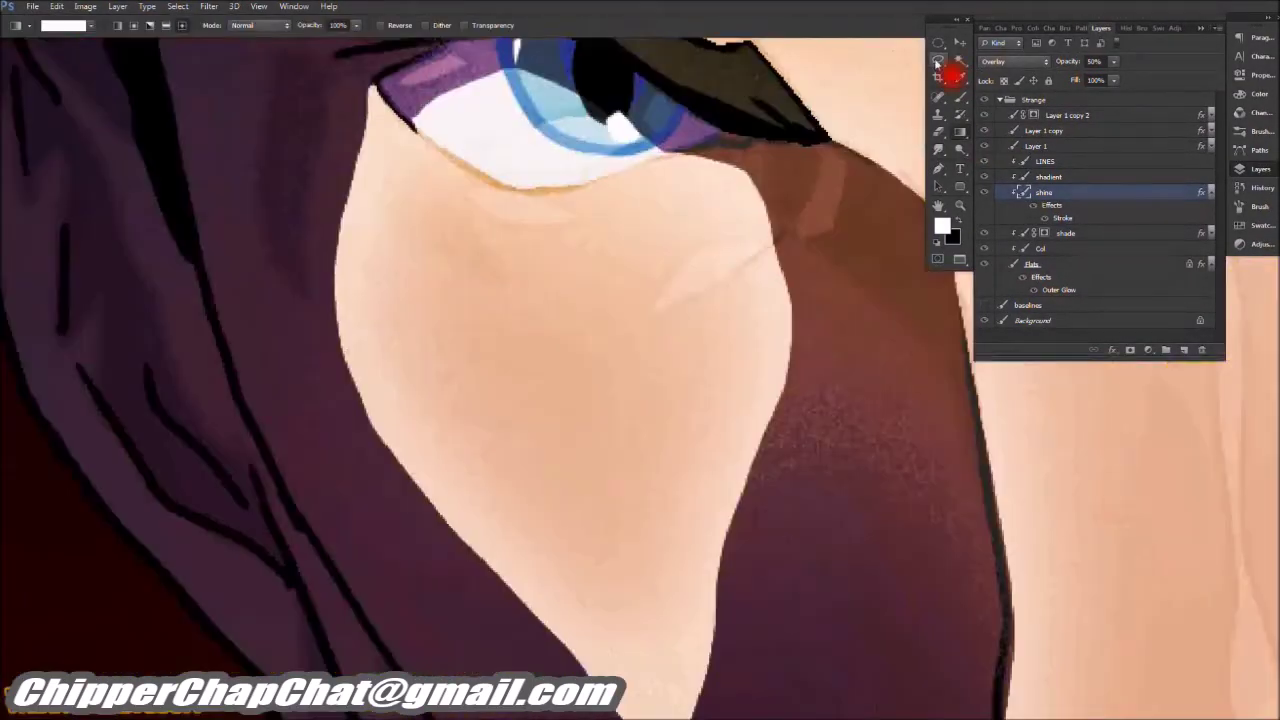
pyautogui.hotkey('ctrl', 'd')
pyautogui.scroll(-6, 657, 214)
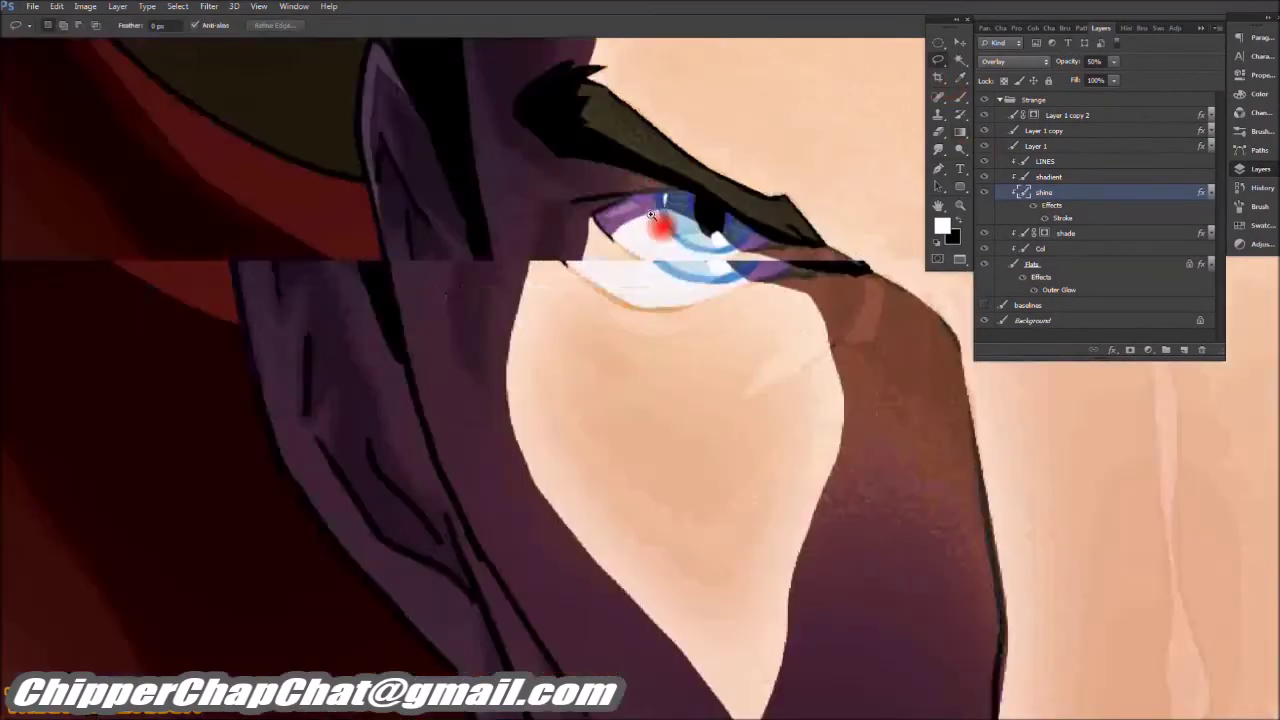
pyautogui.scroll(5, 630, 250)
pyautogui.scroll(-5, 630, 250)
# Step: Add a mask to the shadient layer and set up a soft black brush at 63% opacity
pyautogui.click(1067, 177)
pyautogui.press('x')
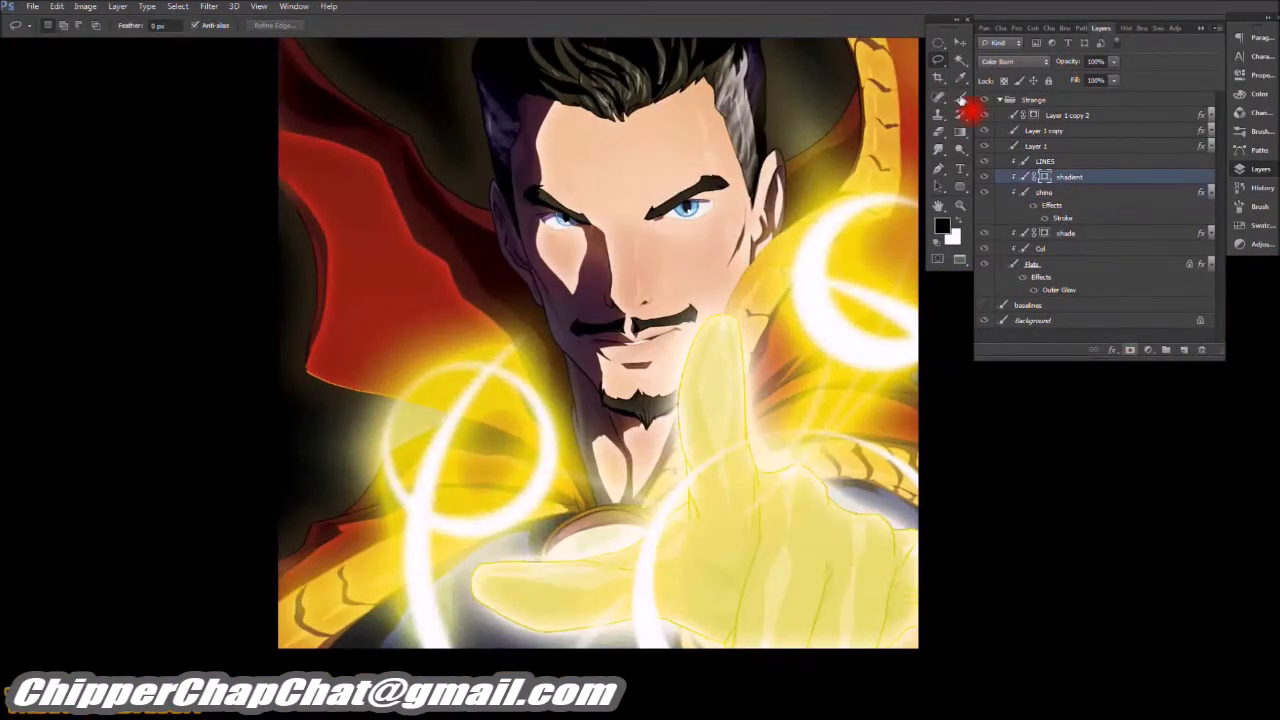
pyautogui.click(960, 97)
pyautogui.scroll(3, 590, 310)
pyautogui.rightClick(592, 312)
pyautogui.press('Return')
pyautogui.press('5')
pyautogui.press('3')
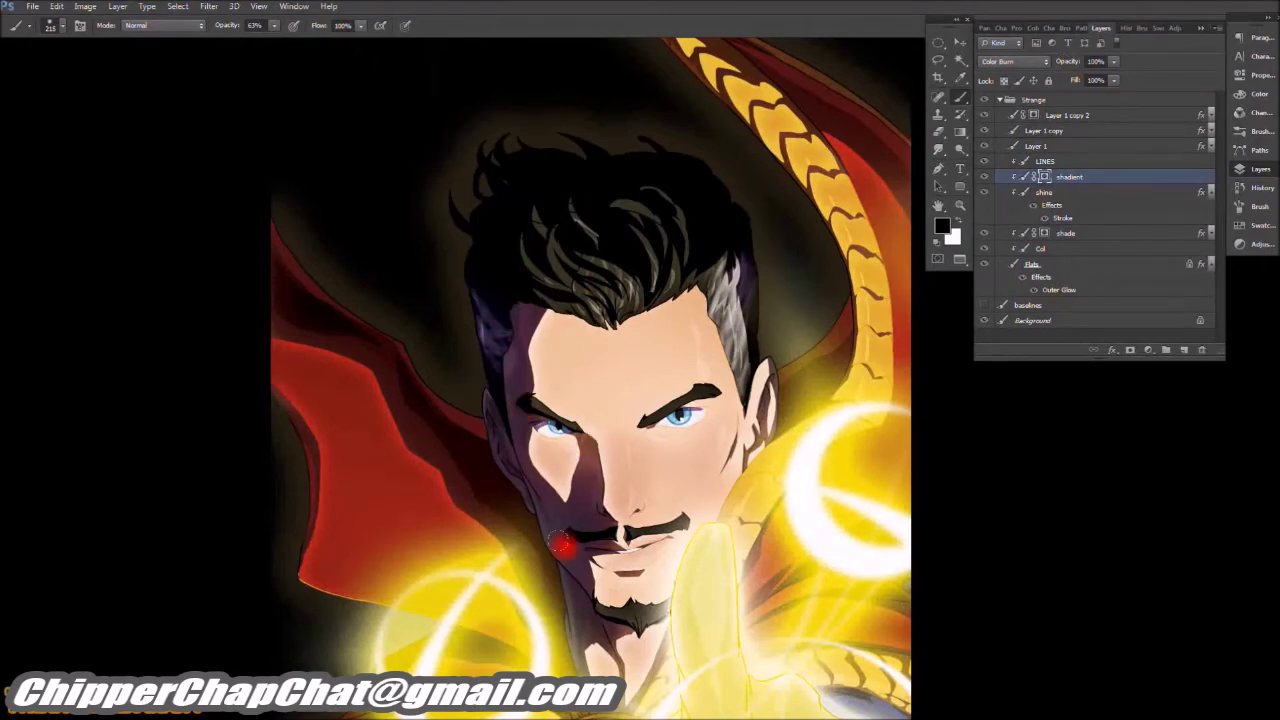
# Step: Soften the gradient shading on the face by painting the shadient mask, reducing the brush to 41 px for small areas
pyautogui.scroll(-3, 540, 497)
pyautogui.scroll(3, 505, 482)
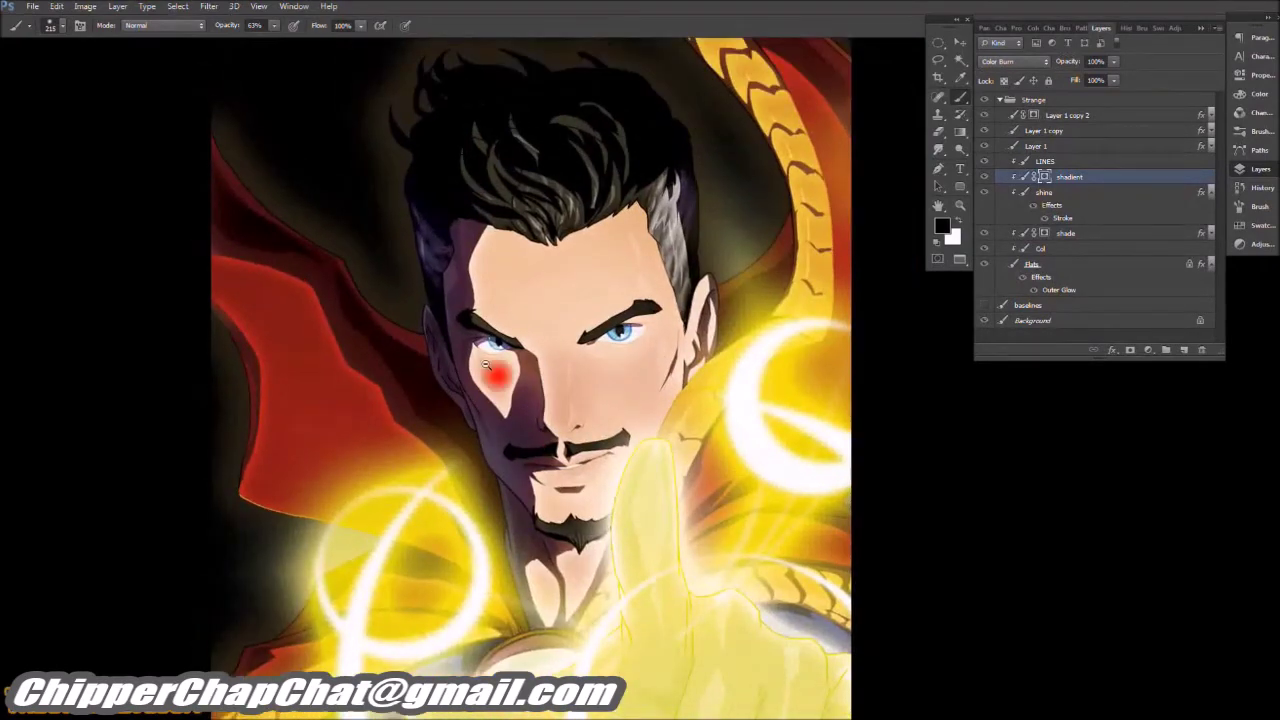
pyautogui.scroll(3, 534, 423)
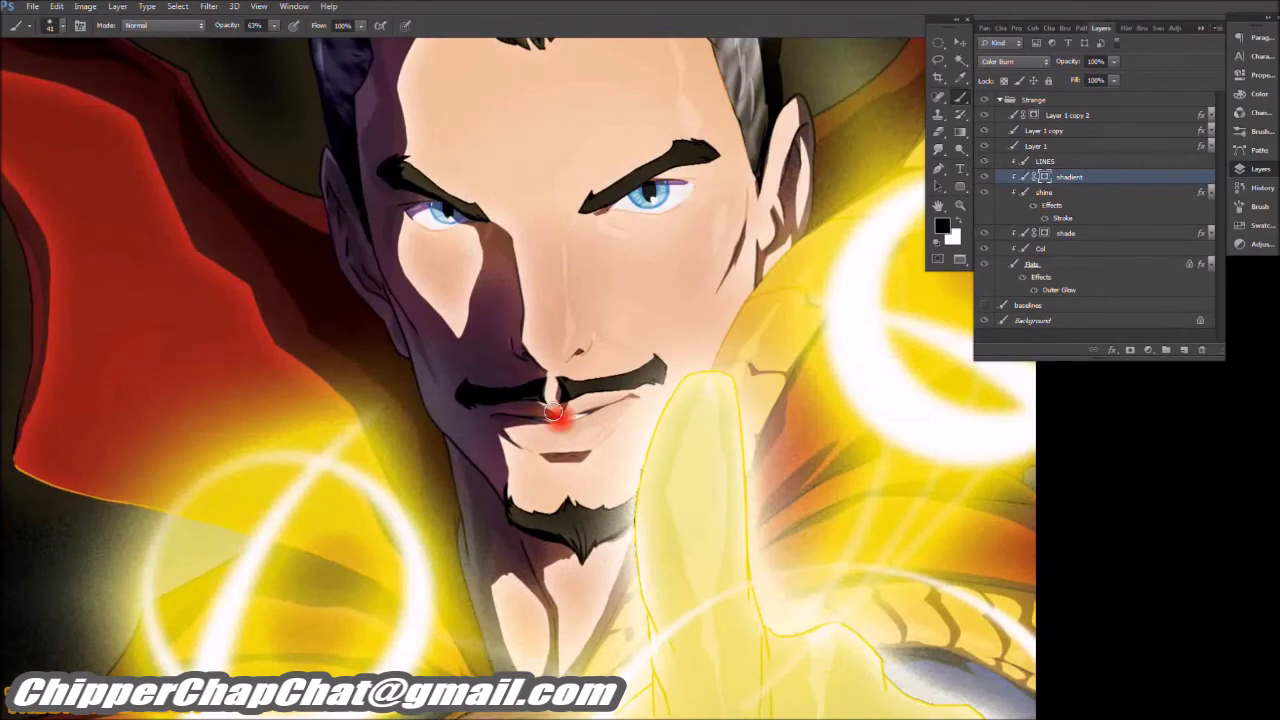
pyautogui.scroll(-3, 513, 343)
pyautogui.scroll(-2, 540, 443)
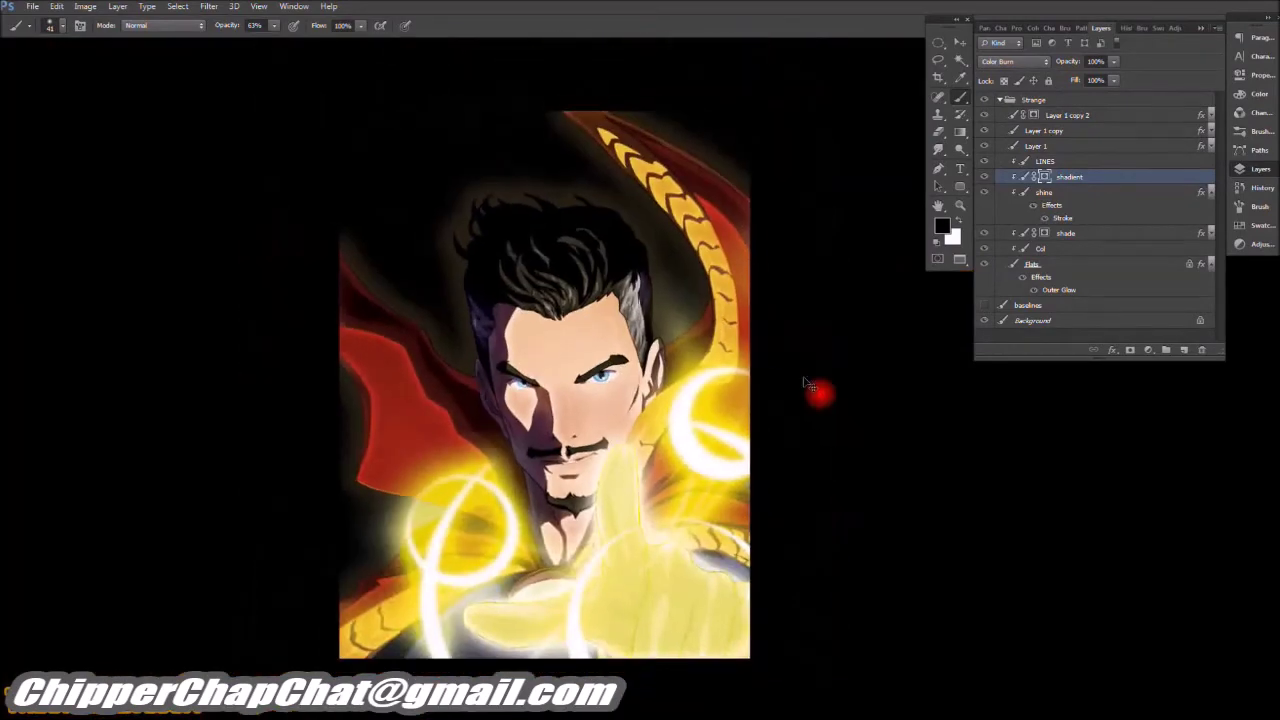